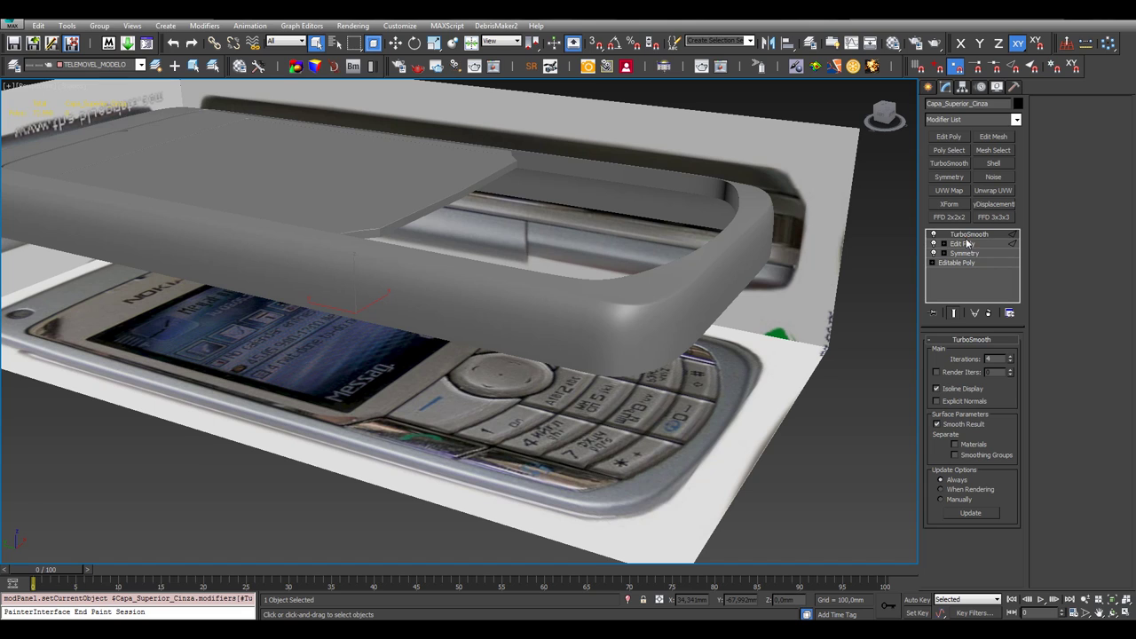
Deselect the grey upper cover and bring up the phone's keypad in a maximized Top view
{"action": "left_click", "coordinate": [983, 243]}
{"action": "left_click", "coordinate": [841, 395]}
{"action": "key", "text": "F4"}
{"action": "key", "text": "F4"}
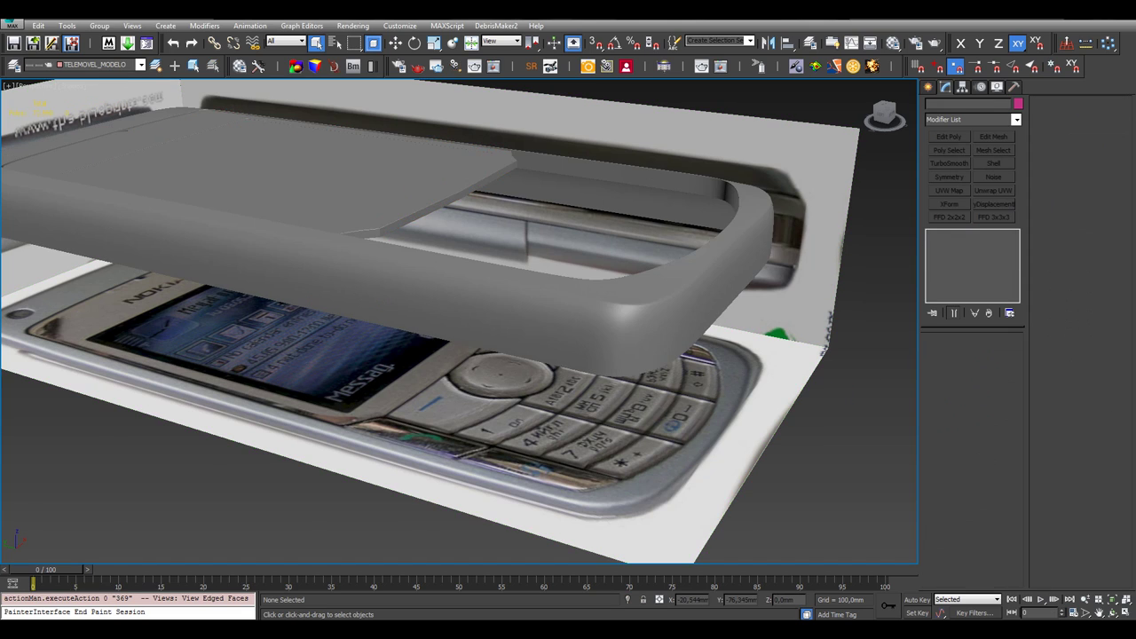
{"action": "left_click", "coordinate": [1127, 614]}
{"action": "left_click", "coordinate": [434, 271]}
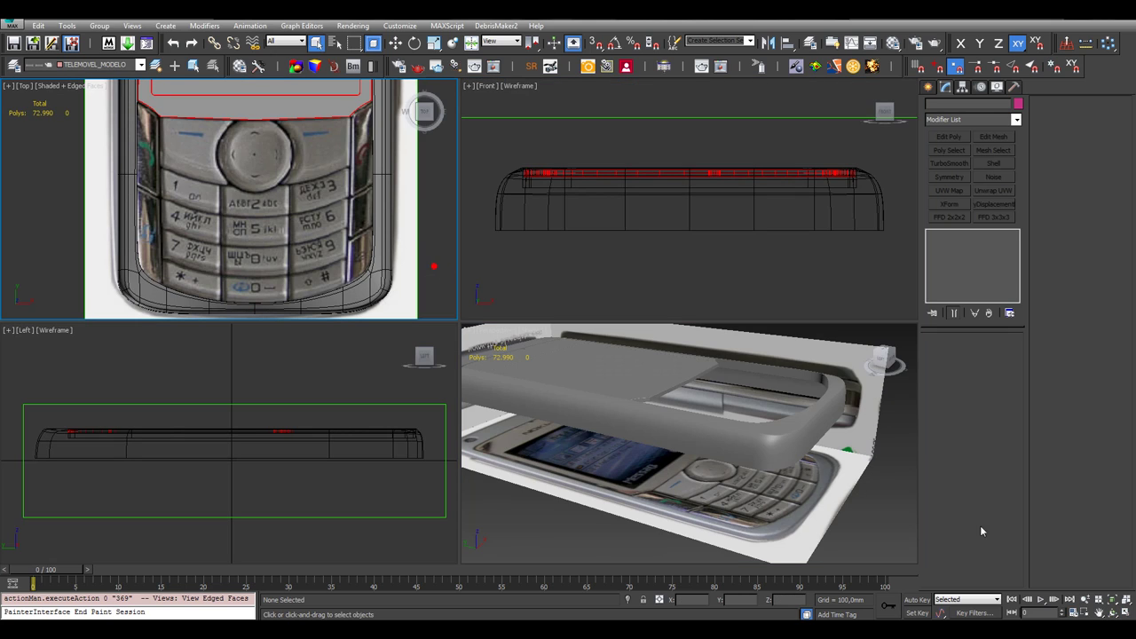
{"action": "left_click", "coordinate": [1127, 614]}
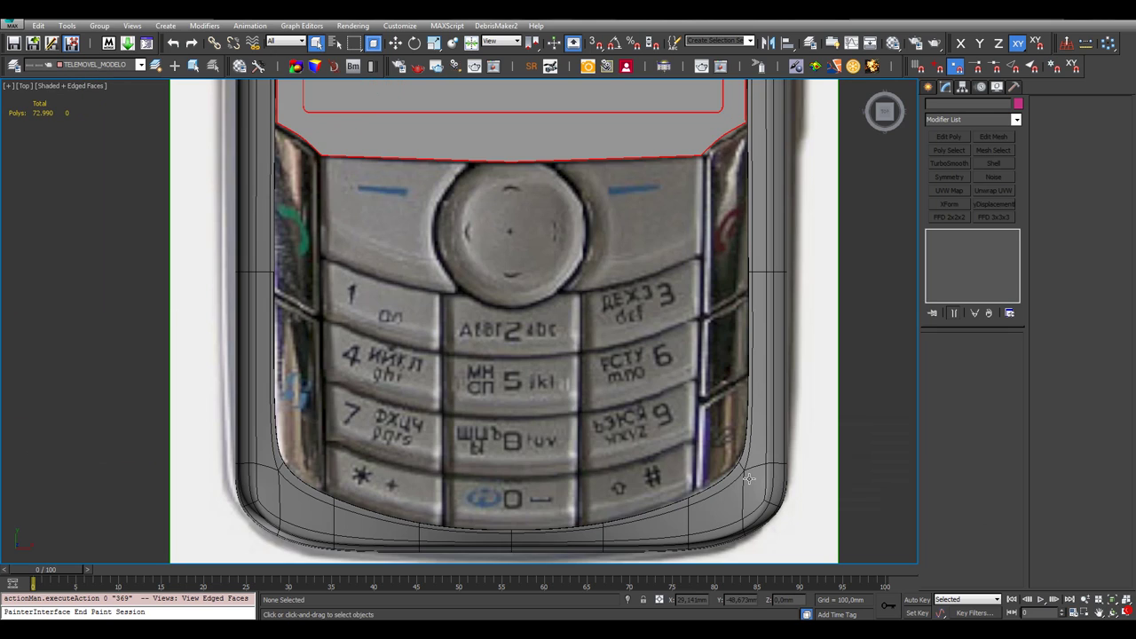
Examine the keypad layout on the phone reference image in the Top view
{"action": "mouse_move", "coordinate": [612, 443]}
{"action": "middle_mouse_down"}
{"action": "mouse_move", "coordinate": [612, 353]}
{"action": "mouse_move", "coordinate": [600, 451]}
{"action": "middle_mouse_up"}
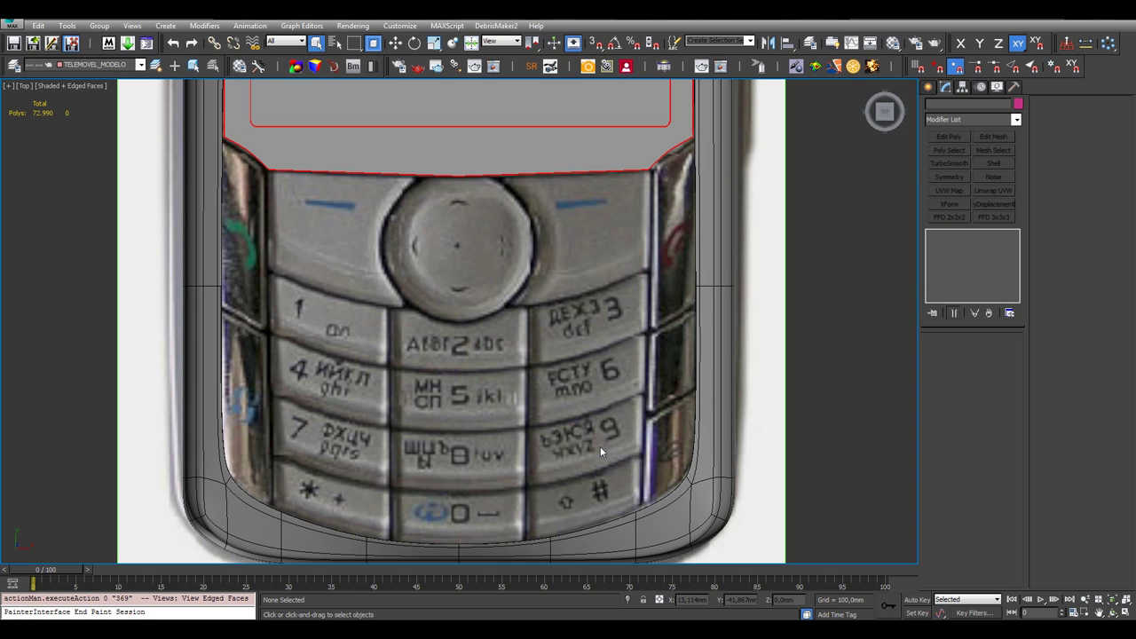
{"action": "middle_click_drag", "start_coordinate": [442, 403], "coordinate": [504, 342]}
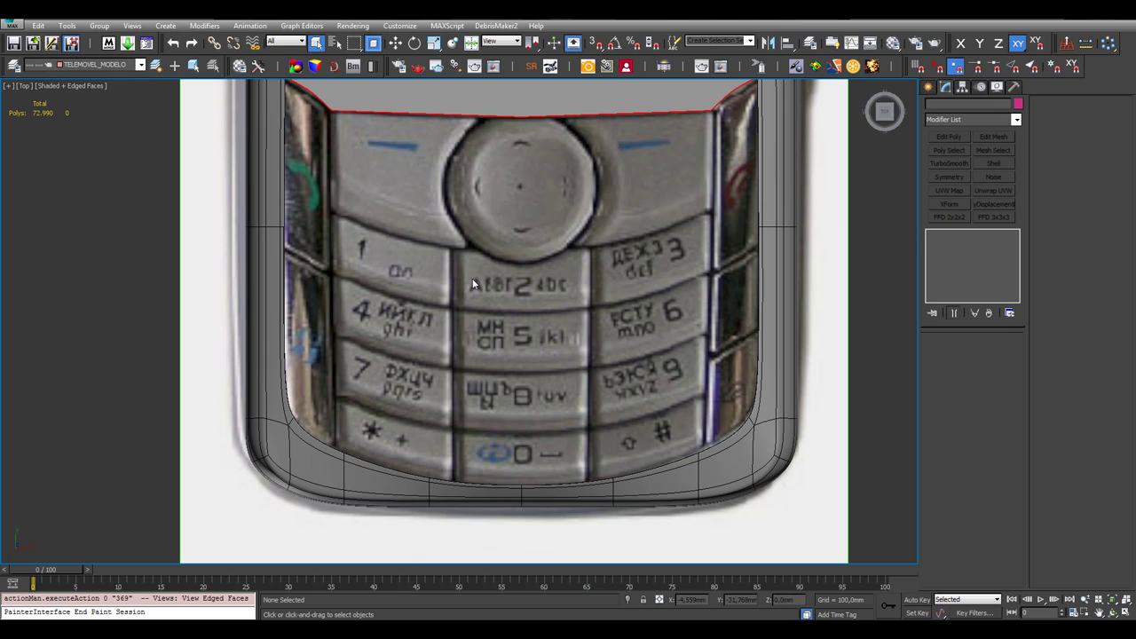
{"action": "middle_click_drag", "start_coordinate": [471, 257], "coordinate": [473, 295]}
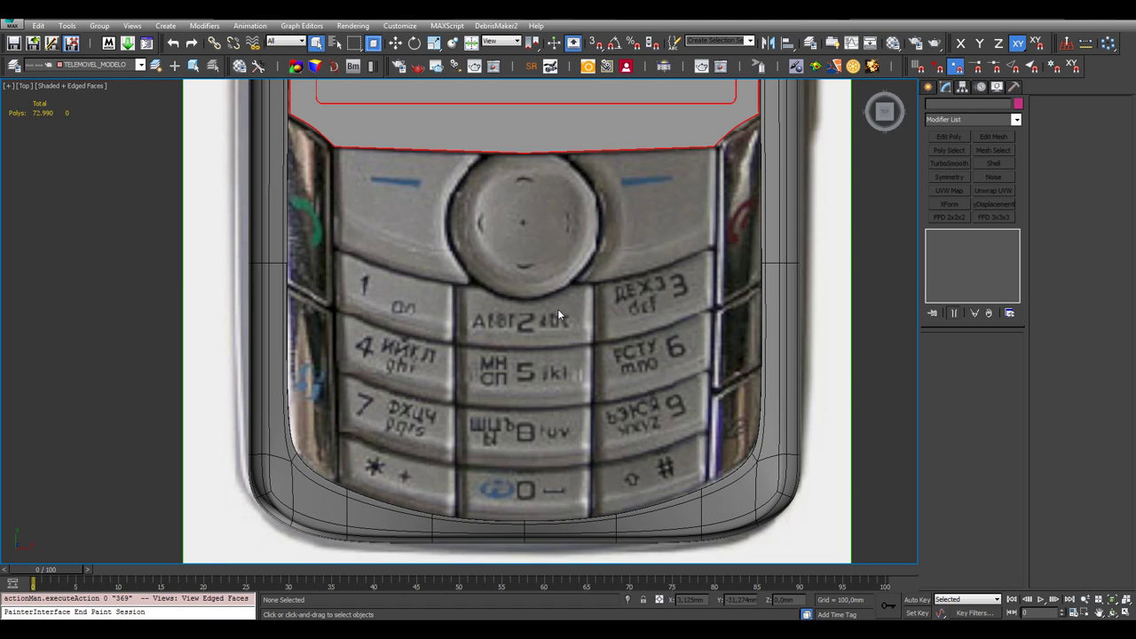
{"action": "mouse_move", "coordinate": [558, 309]}
{"action": "middle_mouse_down"}
{"action": "mouse_move", "coordinate": [587, 291]}
{"action": "mouse_move", "coordinate": [565, 315]}
{"action": "middle_mouse_up"}
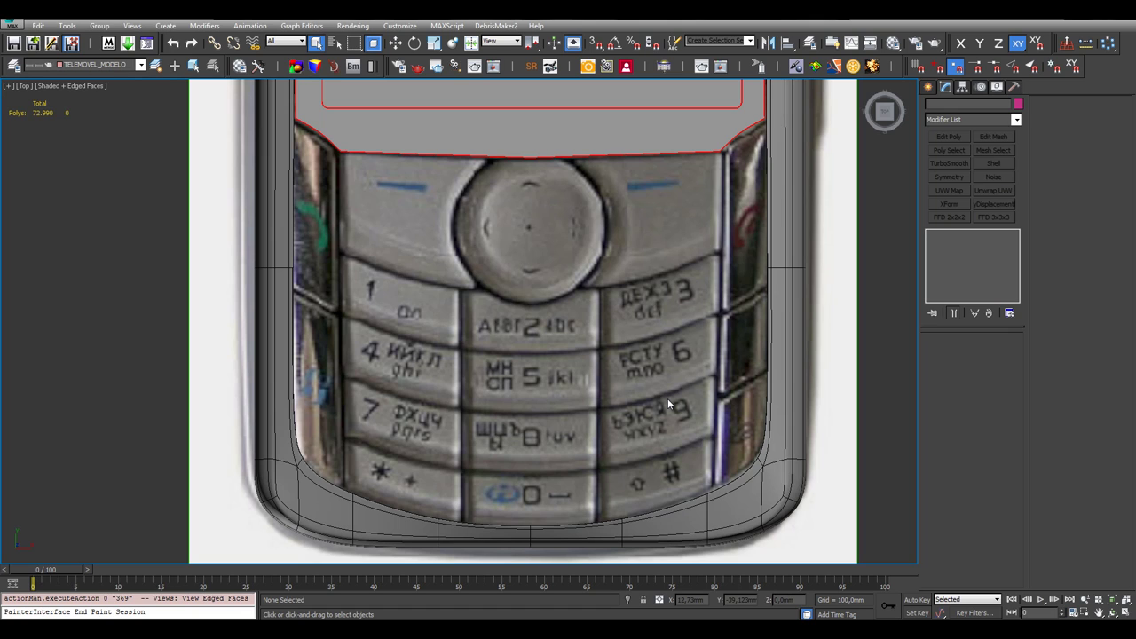
{"action": "middle_click_drag", "start_coordinate": [551, 233], "coordinate": [580, 239]}
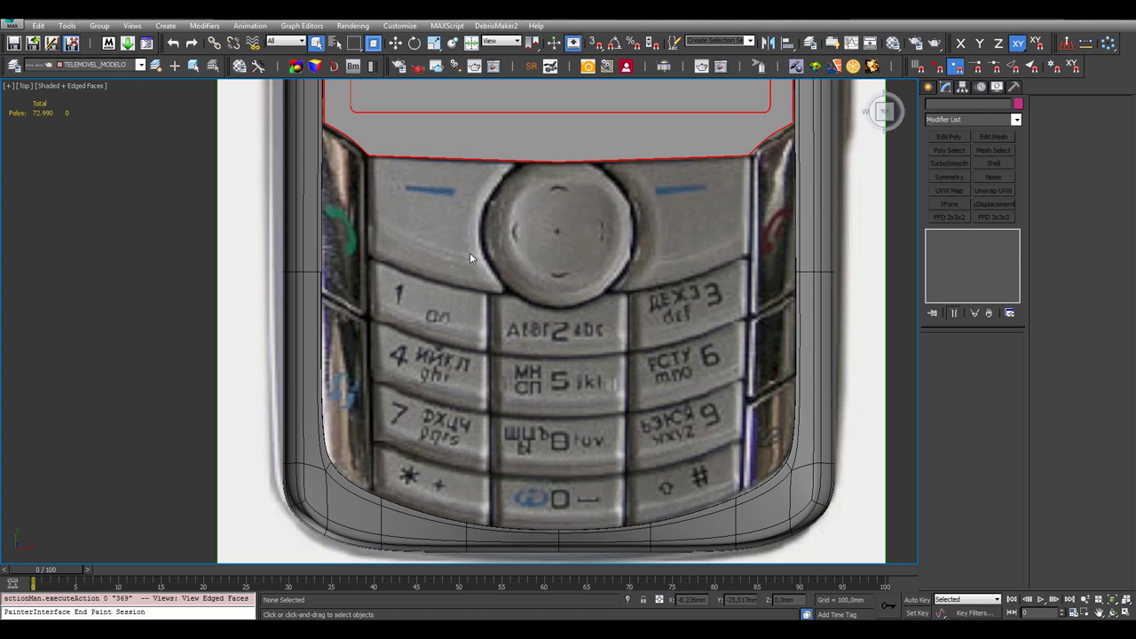
{"action": "scroll", "coordinate": [559, 229], "scroll_direction": "up", "scroll_amount": 5}
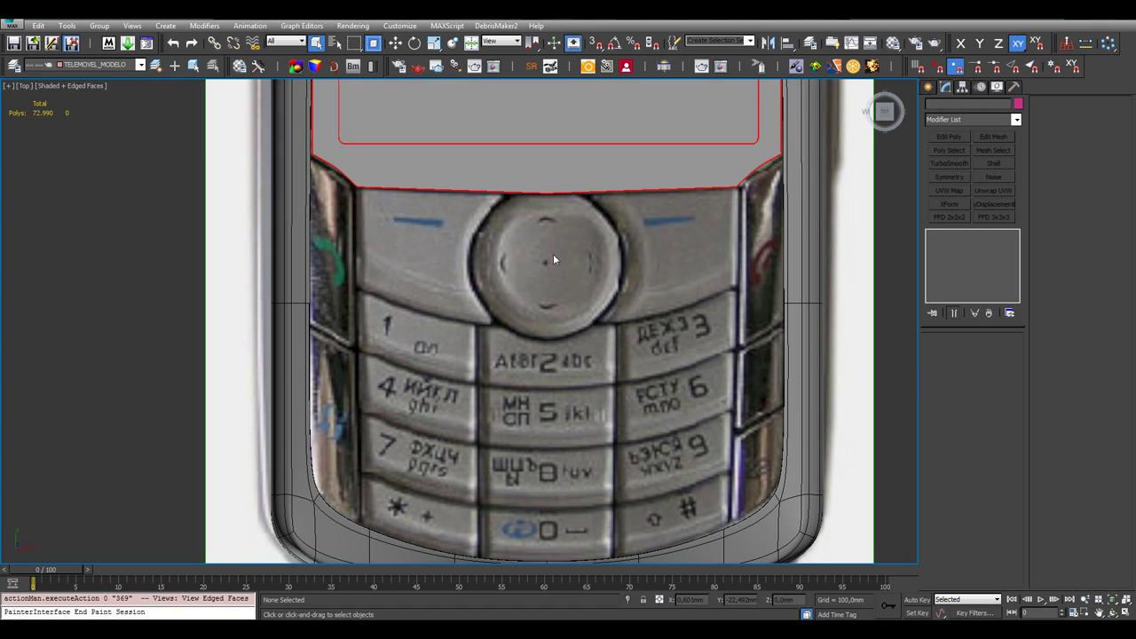
{"action": "scroll", "coordinate": [537, 215], "scroll_direction": "up", "scroll_amount": 3}
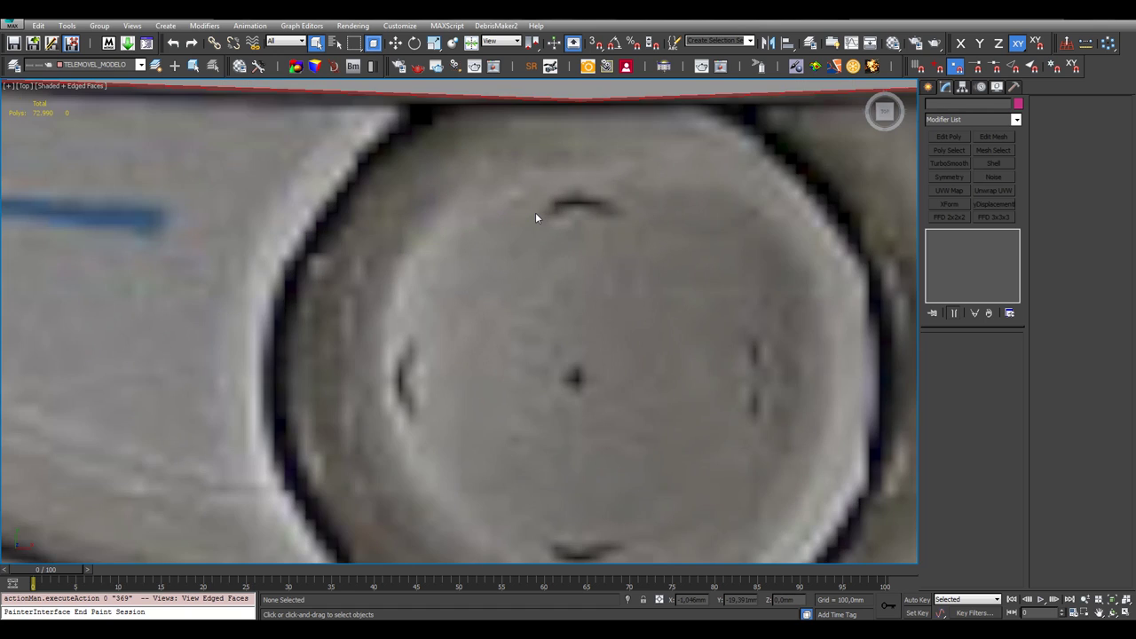
{"action": "scroll", "coordinate": [536, 215], "scroll_direction": "down", "scroll_amount": 3}
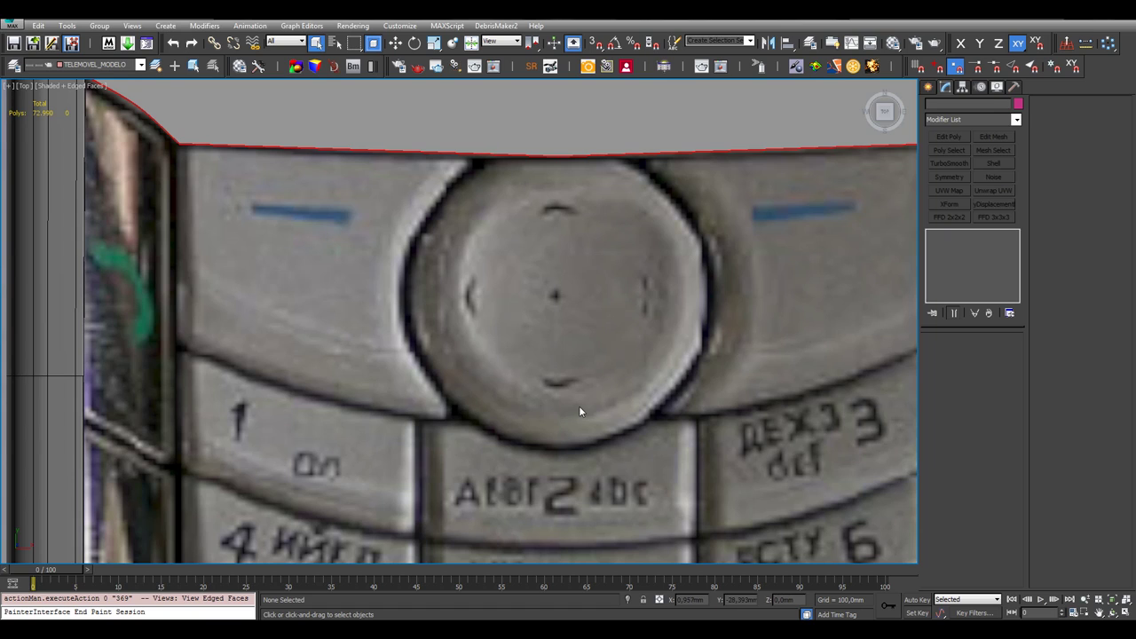
Examine the outline of the round navigation button and how it meets the surrounding keys
{"action": "left_click", "coordinate": [928, 86]}
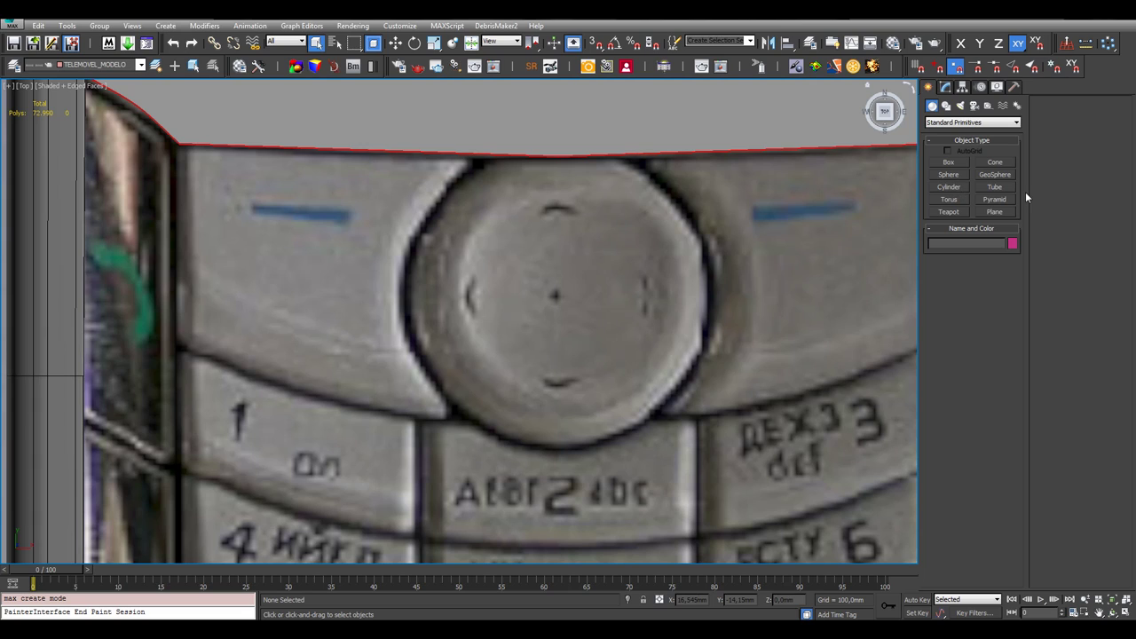
{"action": "left_click", "coordinate": [946, 106]}
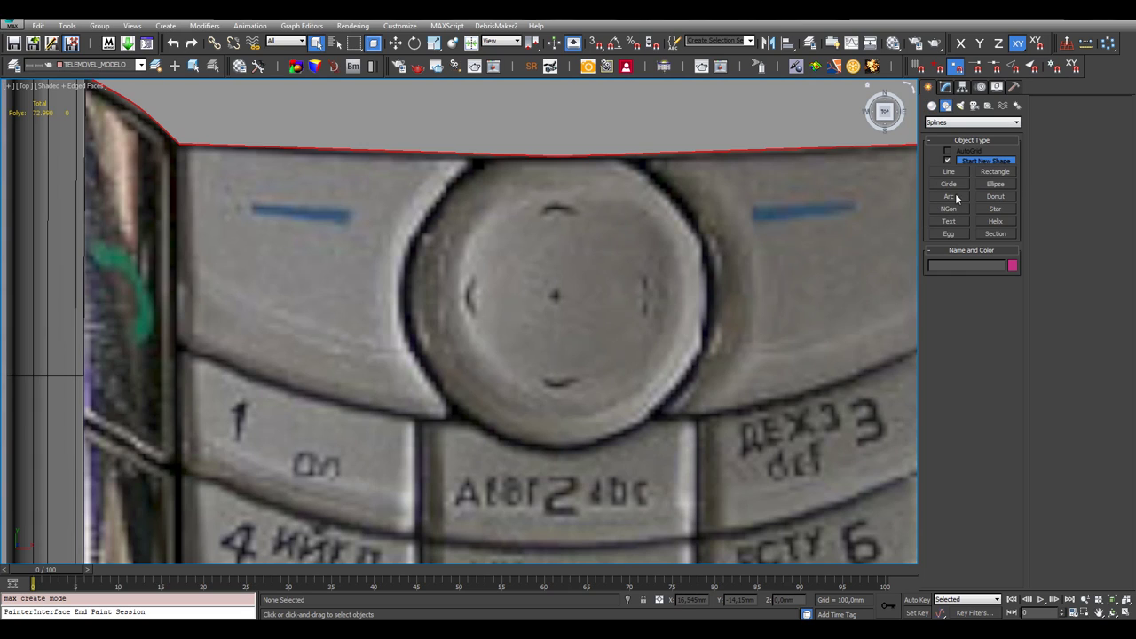
{"action": "left_click", "coordinate": [933, 106]}
{"action": "middle_click_drag", "start_coordinate": [727, 191], "coordinate": [716, 180]}
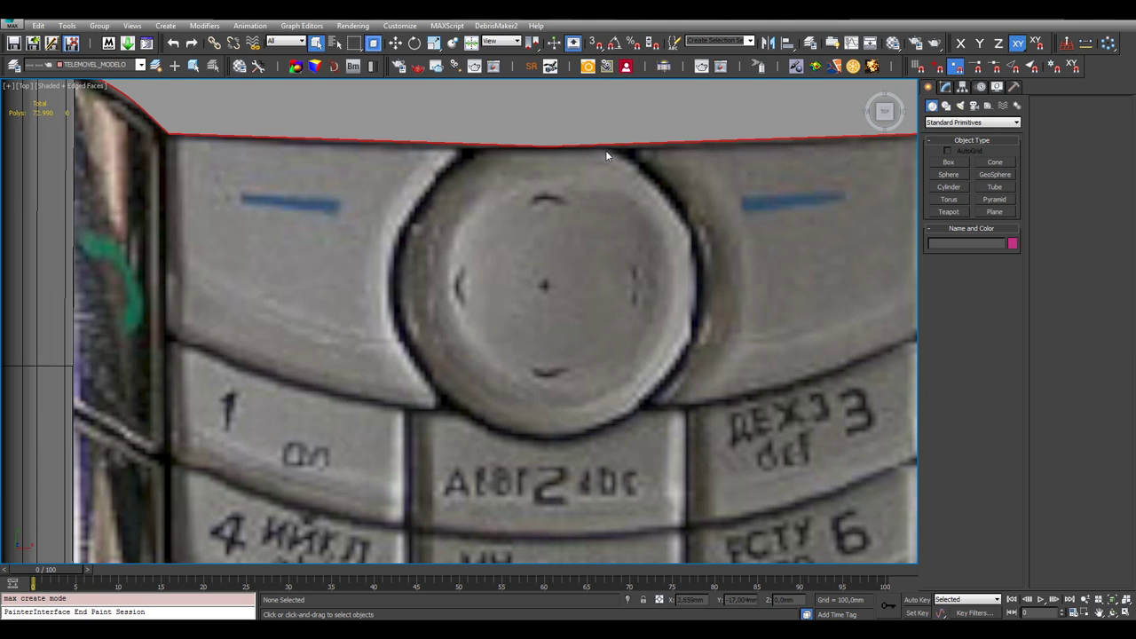
{"action": "scroll", "coordinate": [533, 213], "scroll_direction": "down", "scroll_amount": 5}
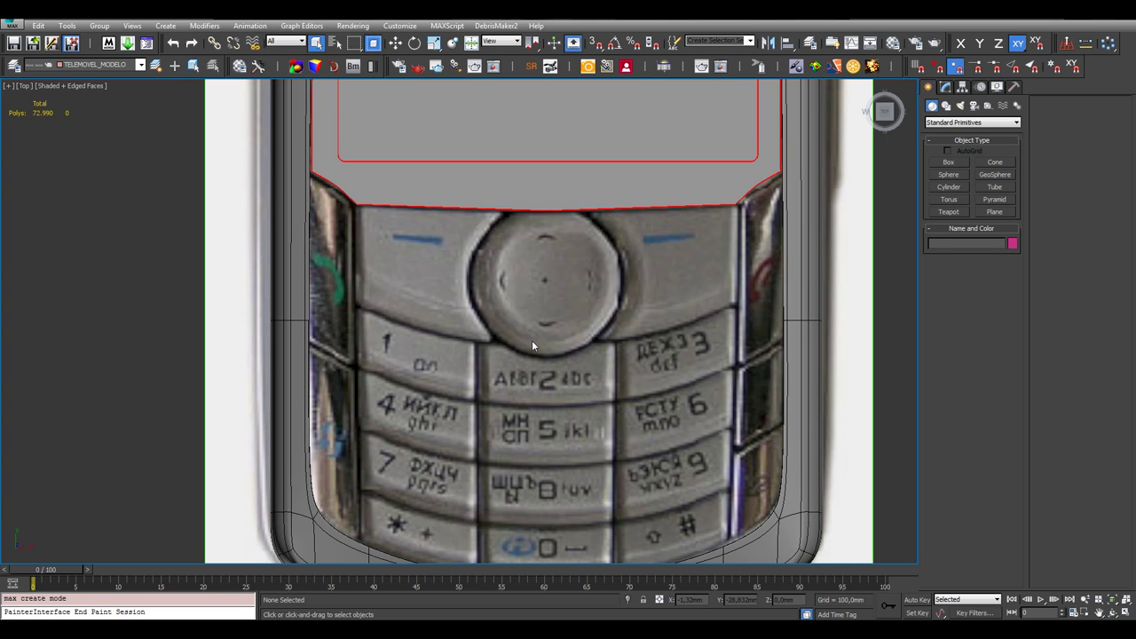
{"action": "middle_click_drag", "start_coordinate": [540, 338], "coordinate": [537, 247]}
{"action": "scroll", "coordinate": [542, 160], "scroll_direction": "up", "scroll_amount": 6}
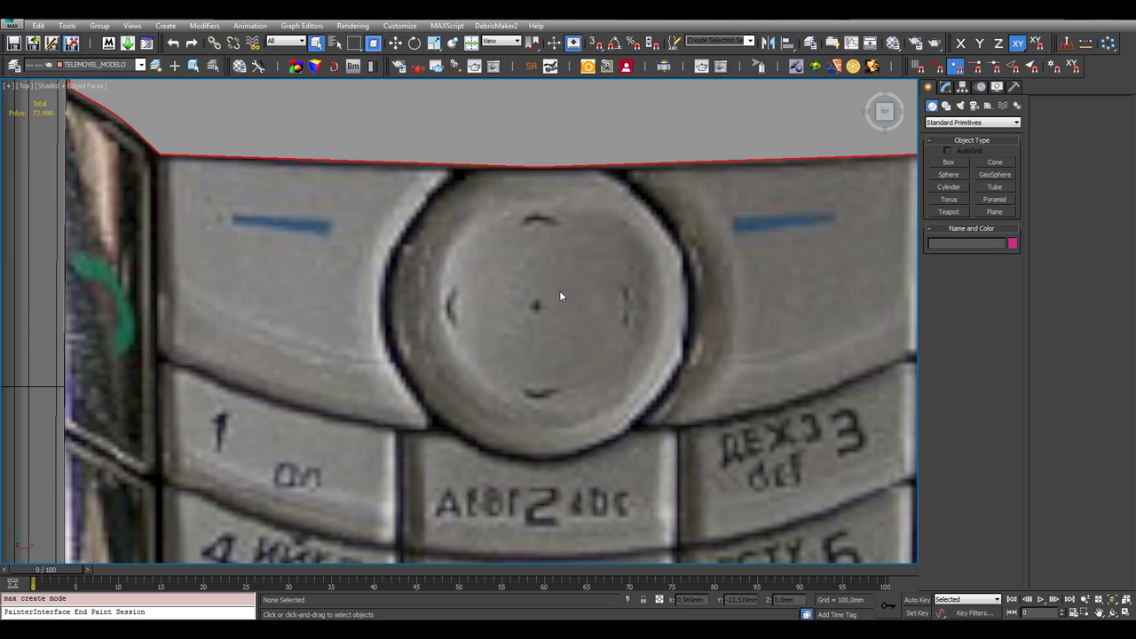
{"action": "scroll", "coordinate": [564, 290], "scroll_direction": "down", "scroll_amount": 8}
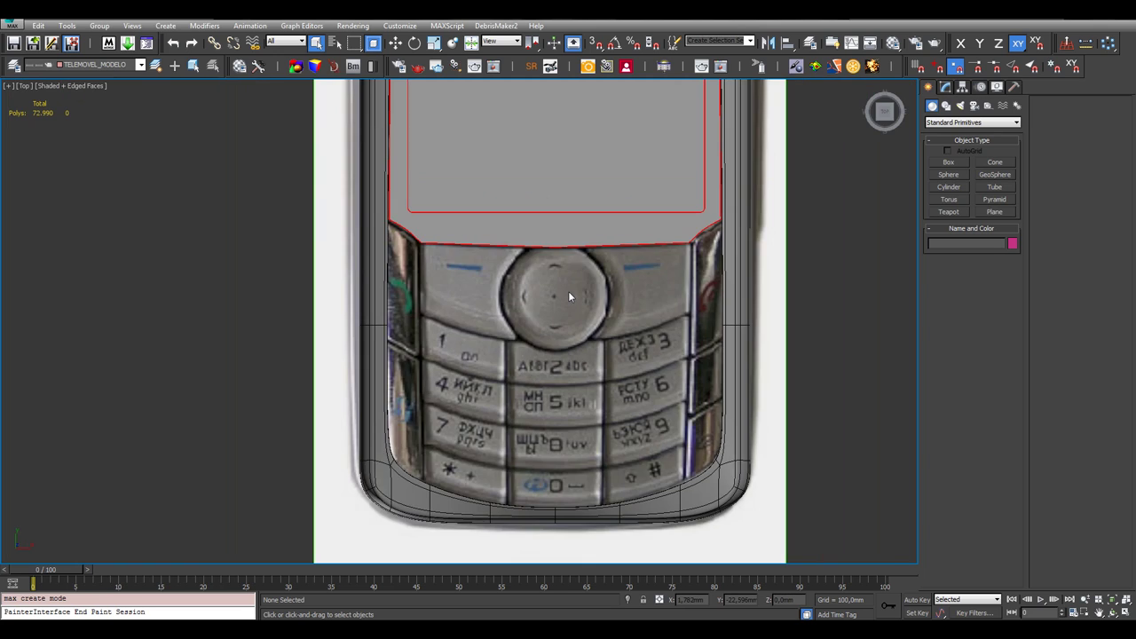
{"action": "scroll", "coordinate": [561, 285], "scroll_direction": "up", "scroll_amount": 8}
{"action": "scroll", "coordinate": [561, 285], "scroll_direction": "down", "scroll_amount": 3}
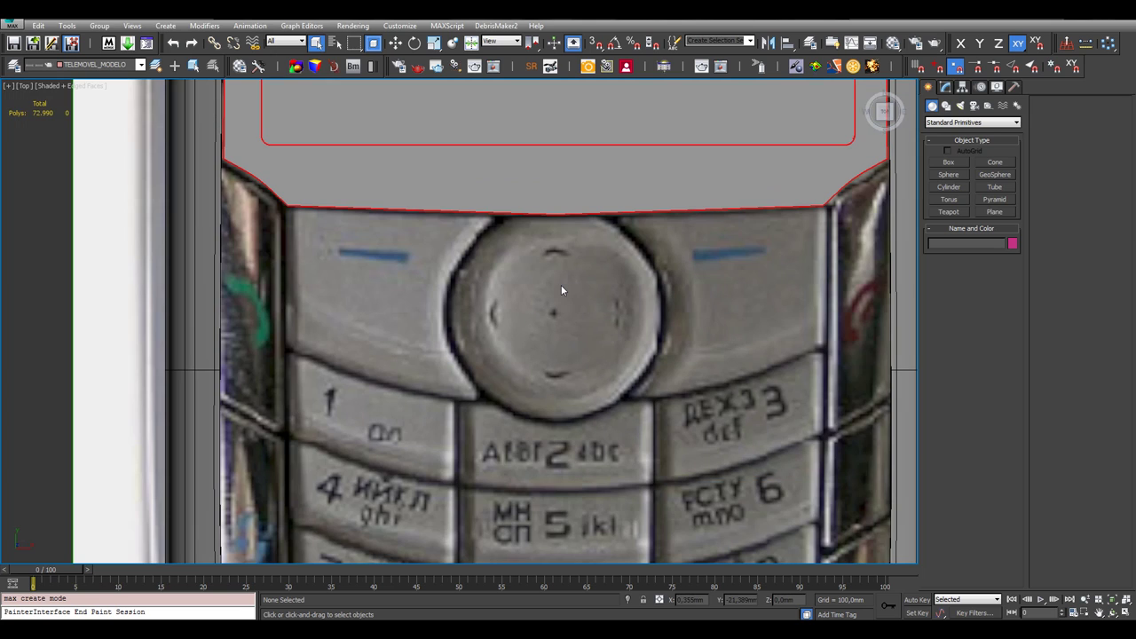
{"action": "middle_click_drag", "start_coordinate": [521, 246], "coordinate": [511, 290]}
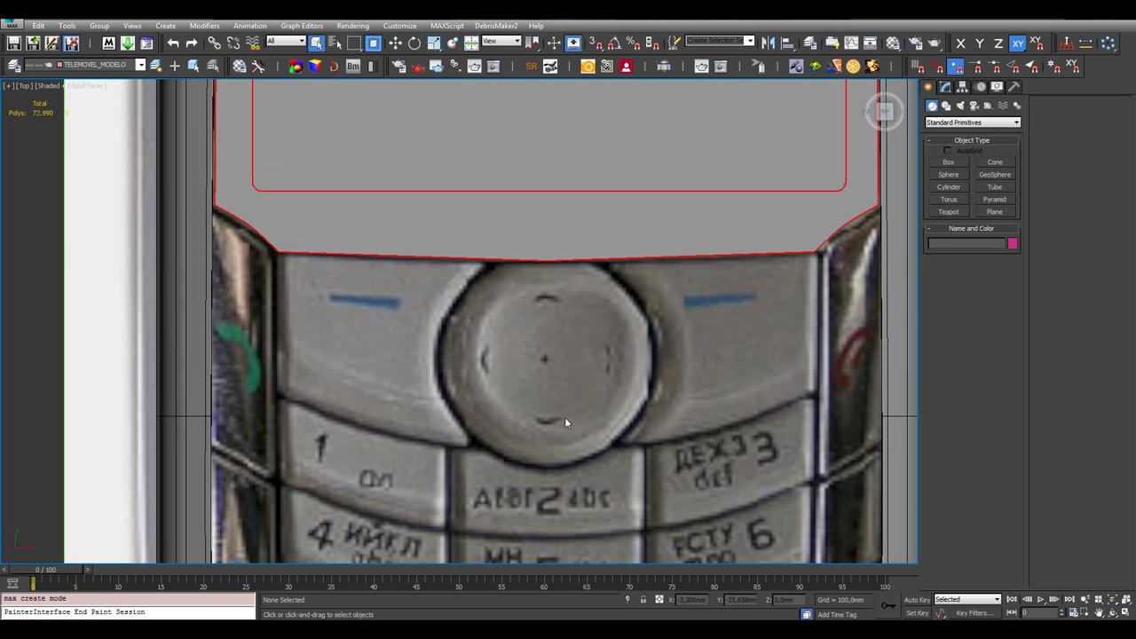
{"action": "middle_click_drag", "start_coordinate": [571, 388], "coordinate": [595, 343]}
{"action": "scroll", "coordinate": [595, 342], "scroll_direction": "down", "scroll_amount": 1}
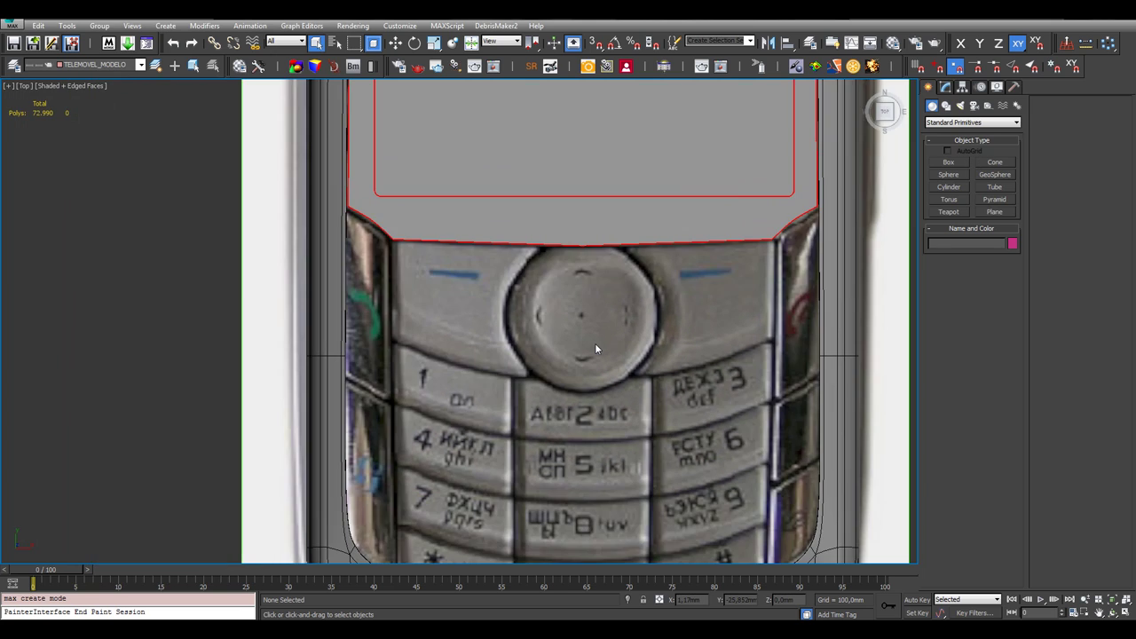
{"action": "scroll", "coordinate": [597, 343], "scroll_direction": "up", "scroll_amount": 3}
{"action": "middle_click_drag", "start_coordinate": [731, 238], "coordinate": [715, 275]}
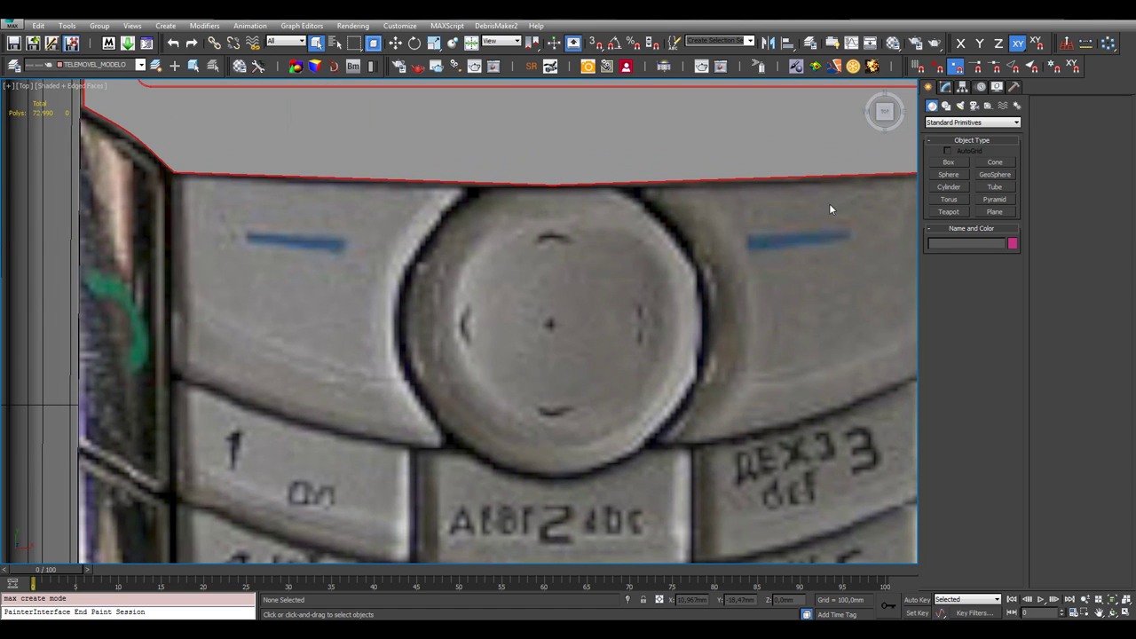
Draw a circle spline about 7.1 mm in radius from the centre of the round navigation button
{"action": "left_click", "coordinate": [946, 106]}
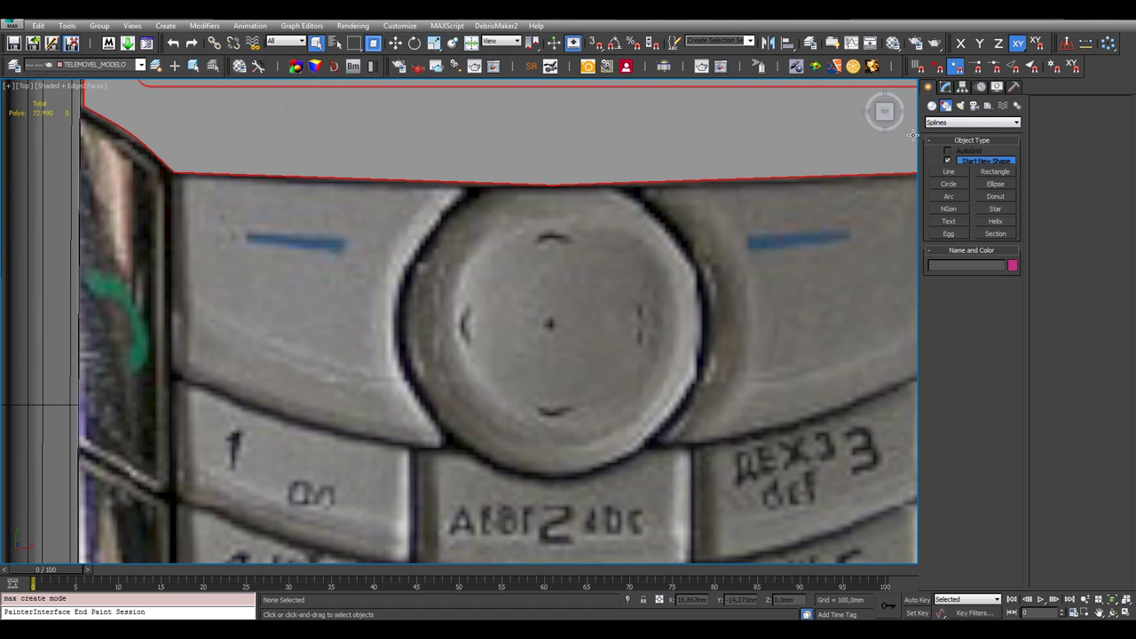
{"action": "left_click", "coordinate": [949, 184]}
{"action": "middle_click_drag", "start_coordinate": [541, 331], "coordinate": [606, 288]}
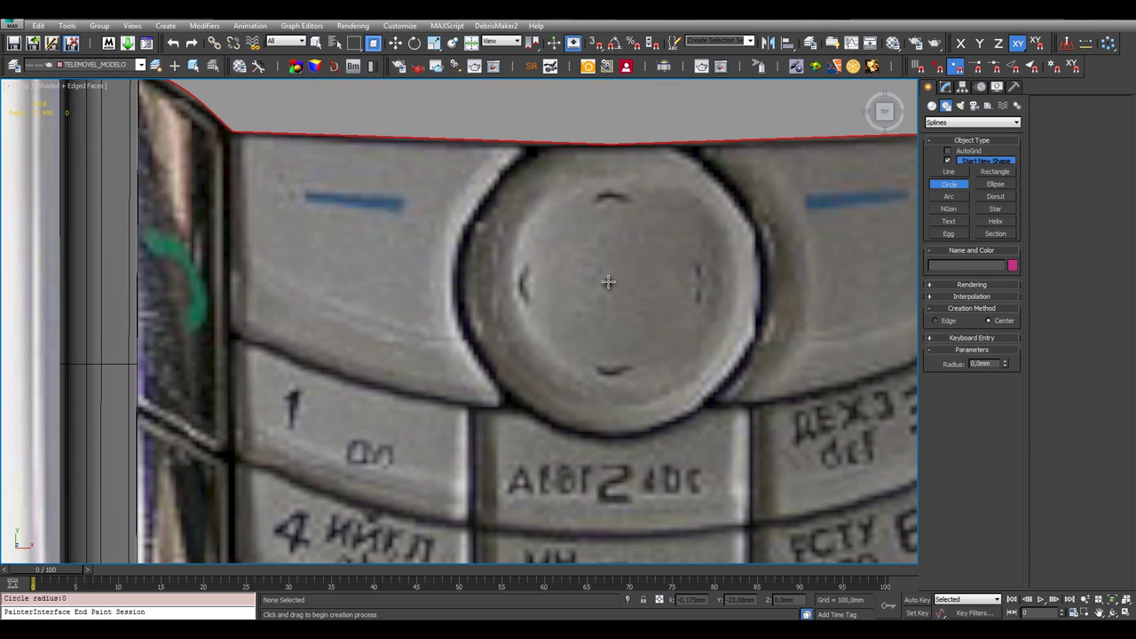
{"action": "left_click_drag", "start_coordinate": [608, 286], "coordinate": [746, 216]}
{"action": "scroll", "coordinate": [723, 234], "scroll_direction": "down", "scroll_amount": 2}
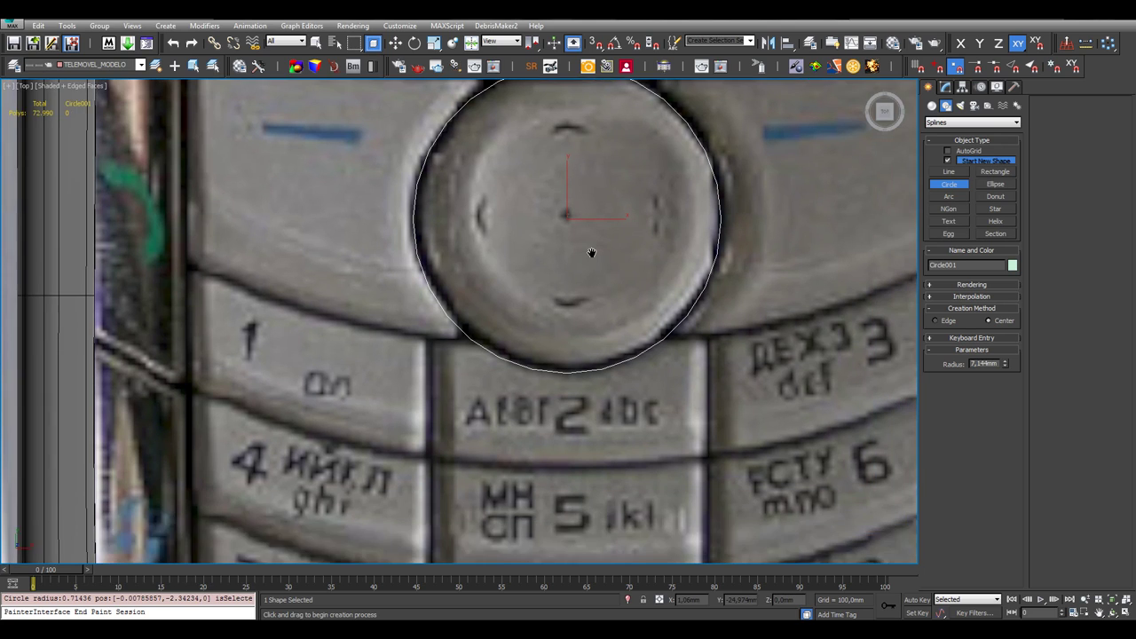
{"action": "scroll", "coordinate": [385, 97], "scroll_direction": "up", "scroll_amount": 2}
Move the circle to X 0 mm and Y about -23.29 mm to align it with the navigation button
{"action": "left_click", "coordinate": [396, 42]}
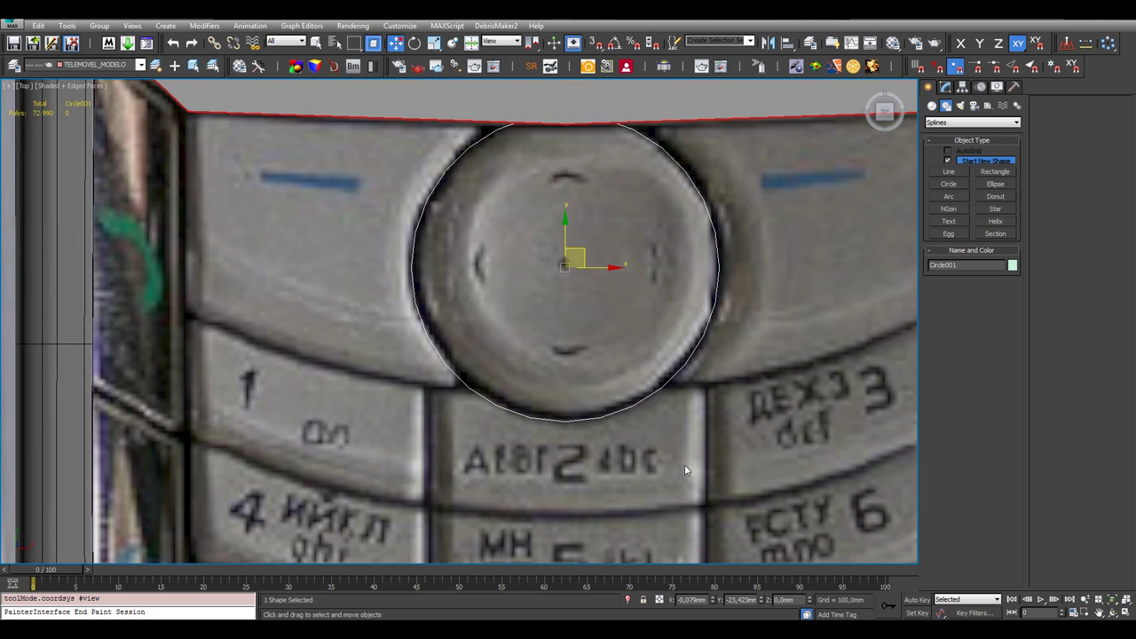
{"action": "right_click", "coordinate": [713, 601]}
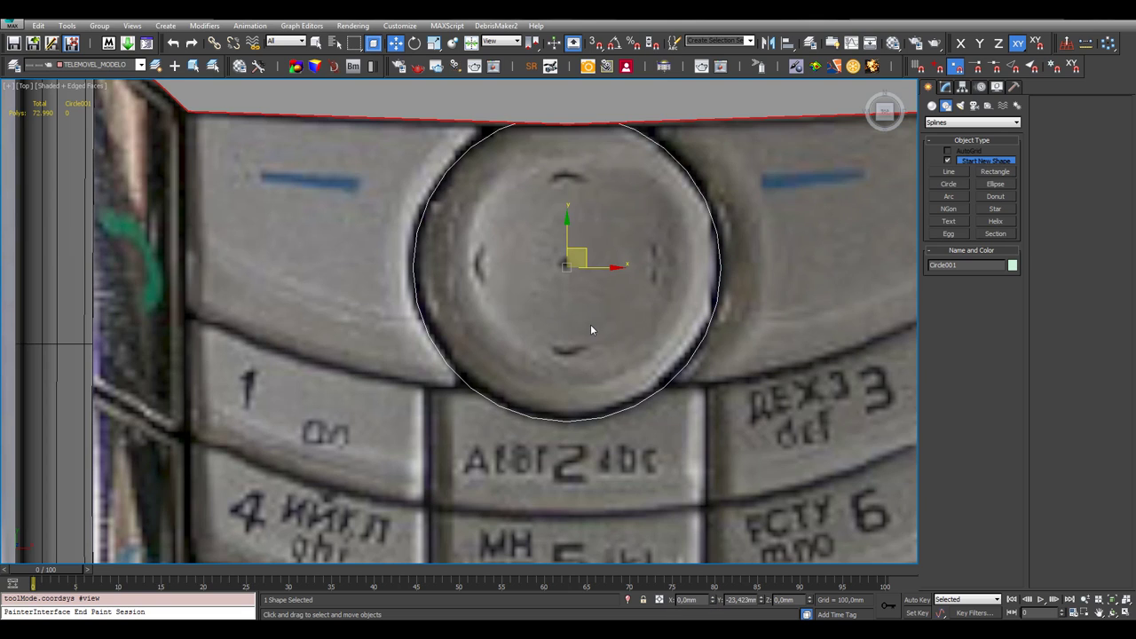
{"action": "middle_click_drag", "start_coordinate": [590, 324], "coordinate": [596, 372]}
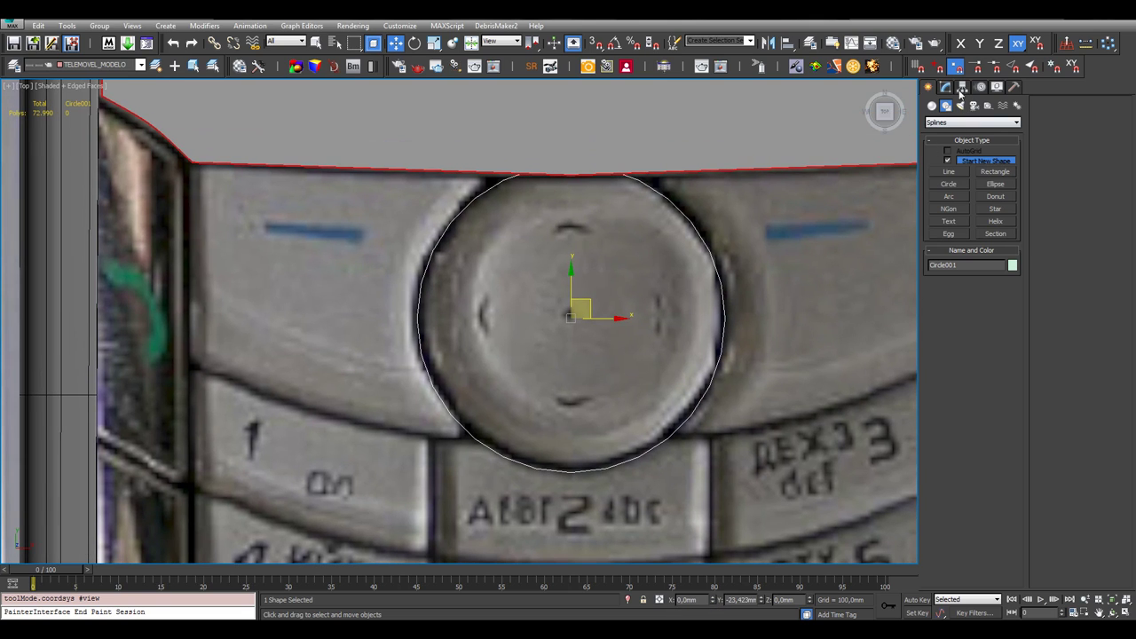
{"action": "left_click_drag", "start_coordinate": [573, 281], "coordinate": [574, 284]}
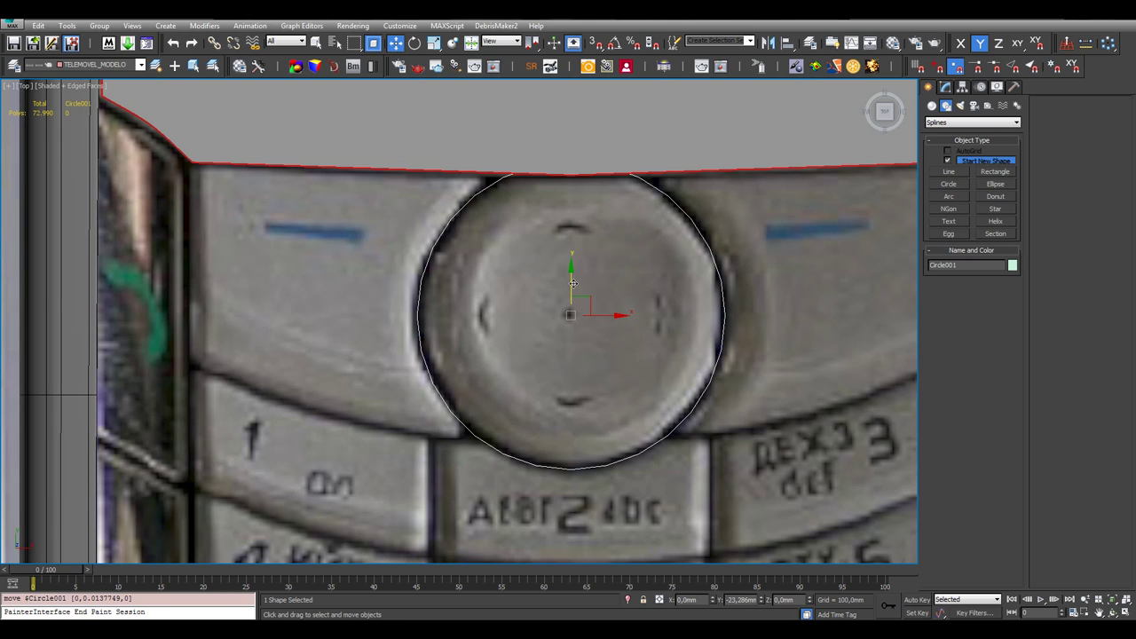
{"action": "scroll", "coordinate": [572, 284], "scroll_direction": "down", "scroll_amount": 2}
{"action": "scroll", "coordinate": [572, 286], "scroll_direction": "up", "scroll_amount": 2}
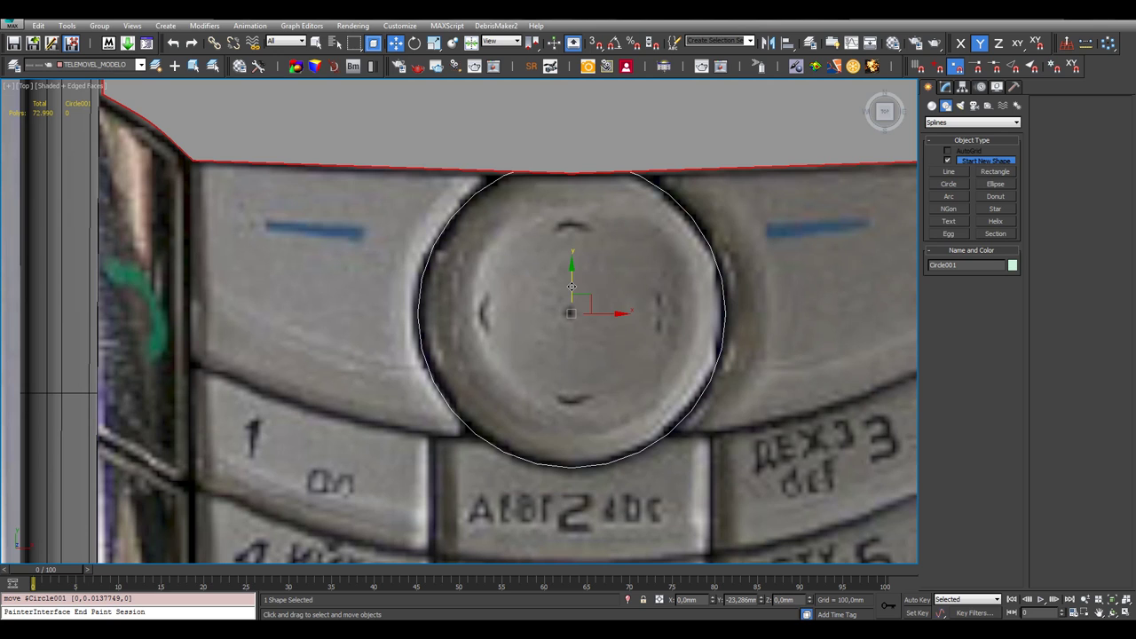
{"action": "scroll", "coordinate": [572, 286], "scroll_direction": "down", "scroll_amount": 4}
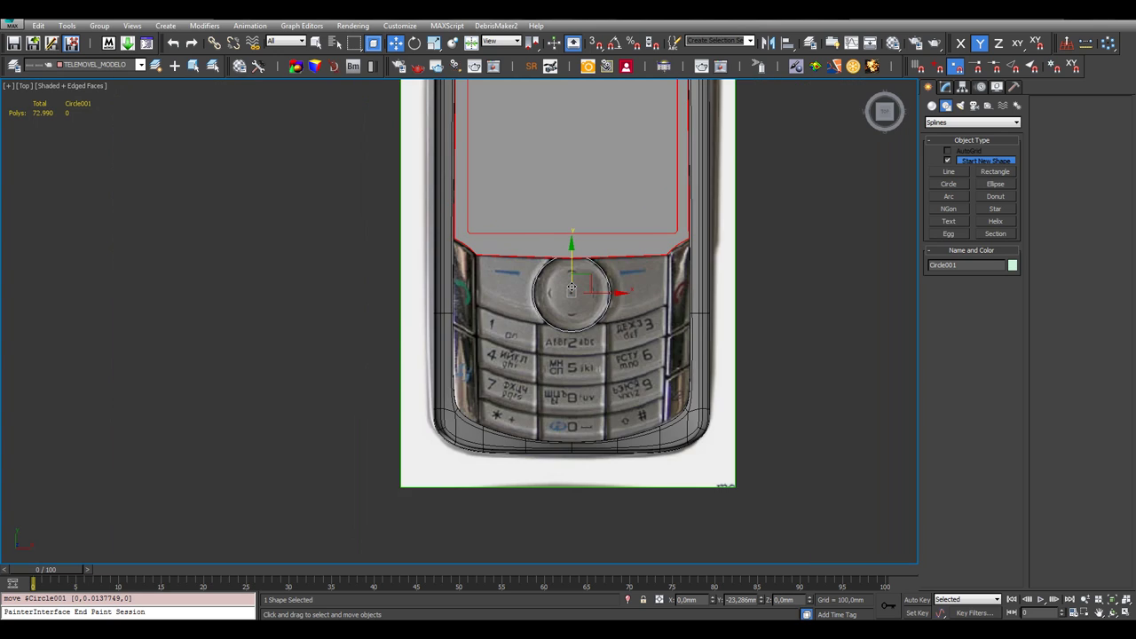
{"action": "scroll", "coordinate": [571, 286], "scroll_direction": "up", "scroll_amount": 5}
Set the circle's radius to 7 mm
{"action": "left_click", "coordinate": [945, 87]}
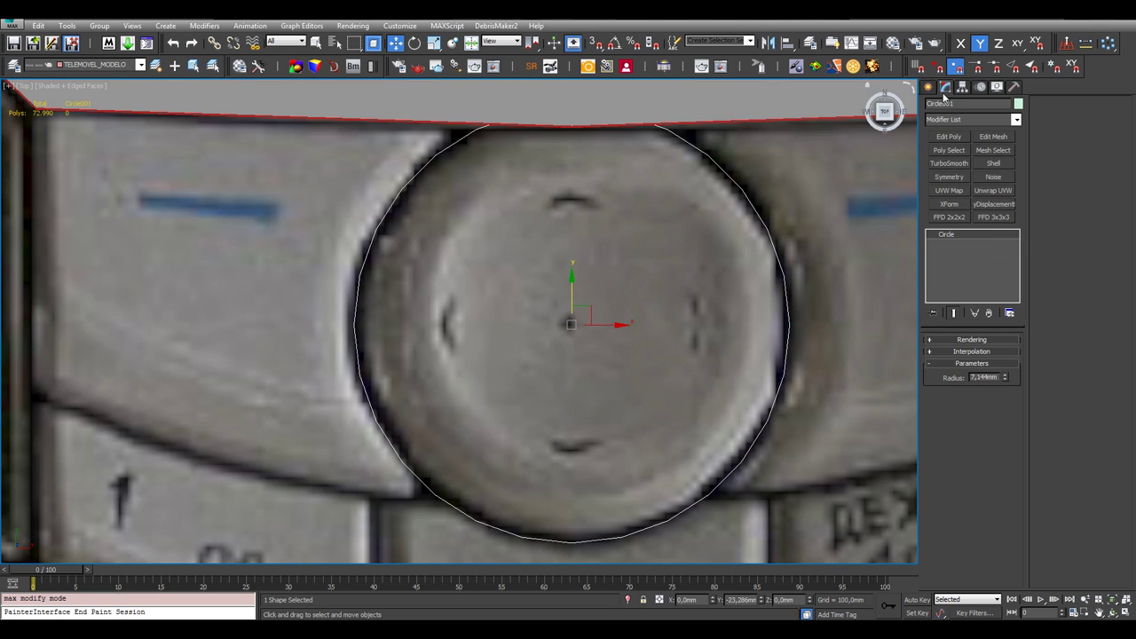
{"action": "double_click", "coordinate": [985, 376]}
{"action": "type", "text": "7"}
{"action": "key", "text": "Return"}
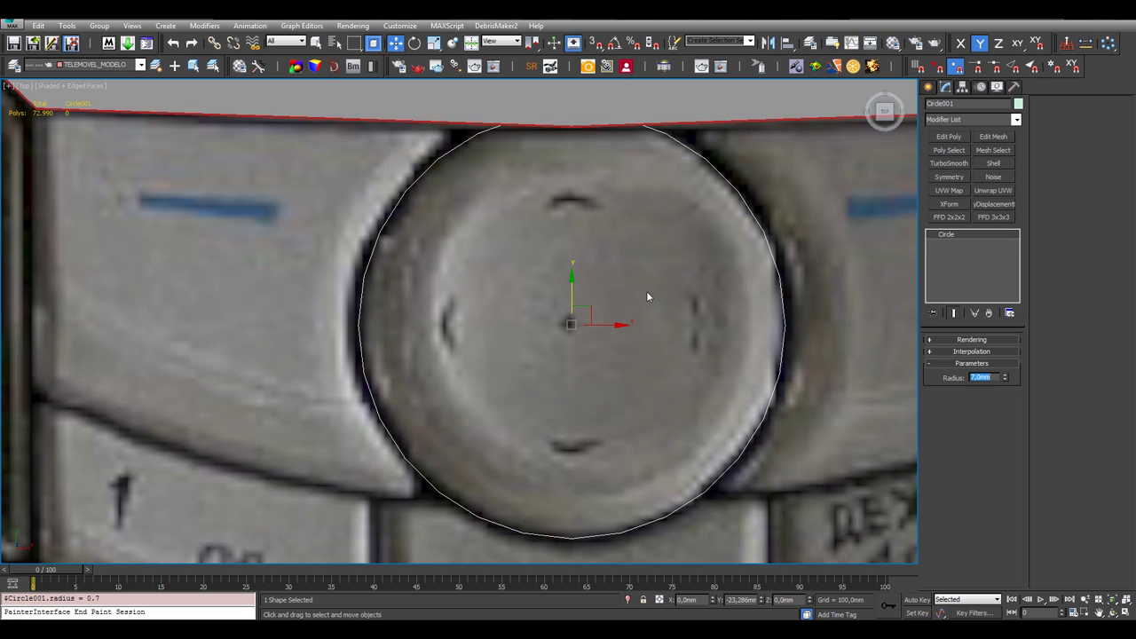
{"action": "middle_click_drag", "start_coordinate": [646, 291], "coordinate": [639, 266]}
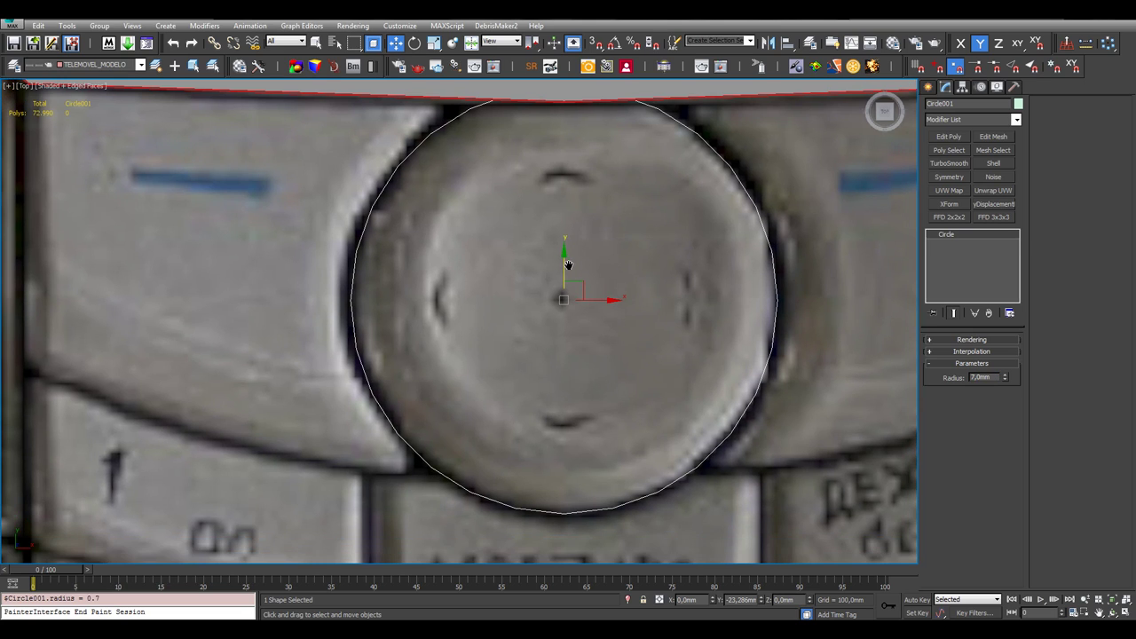
{"action": "left_click", "coordinate": [928, 86]}
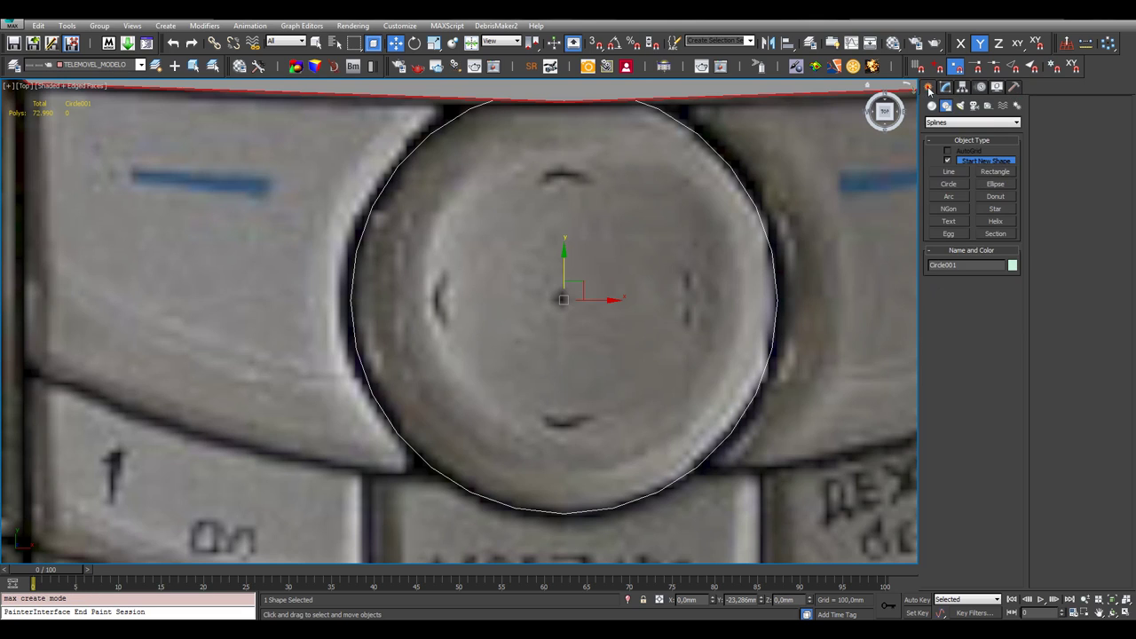
{"action": "left_click", "coordinate": [946, 86]}
{"action": "middle_click_drag", "start_coordinate": [630, 176], "coordinate": [623, 190]}
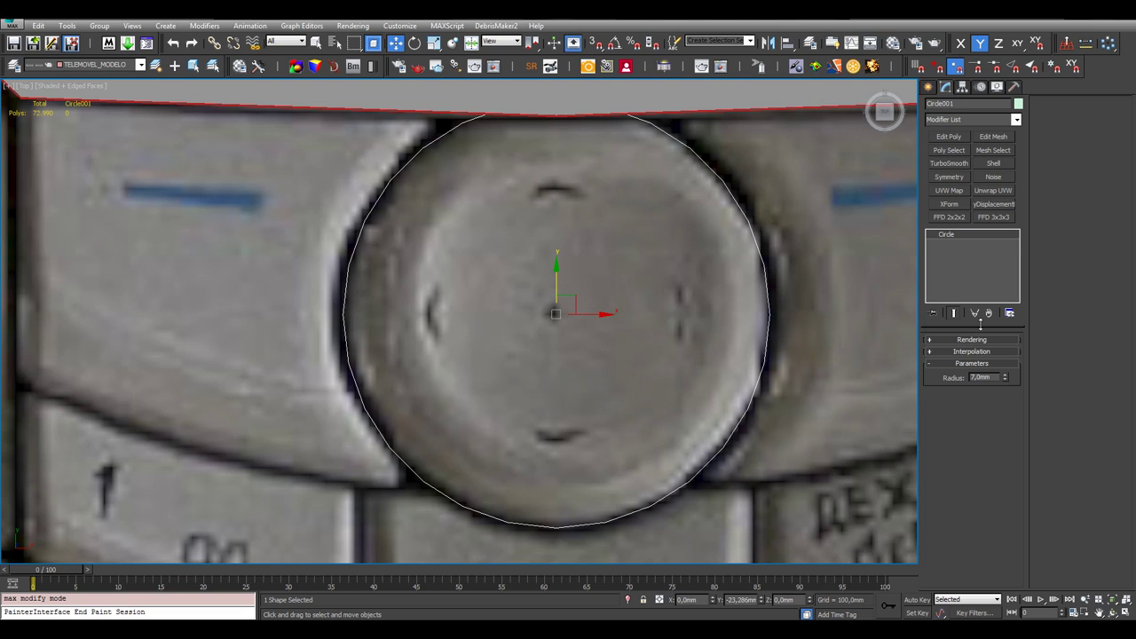
Reduce the circle's interpolation steps to 2
{"action": "left_click", "coordinate": [974, 351]}
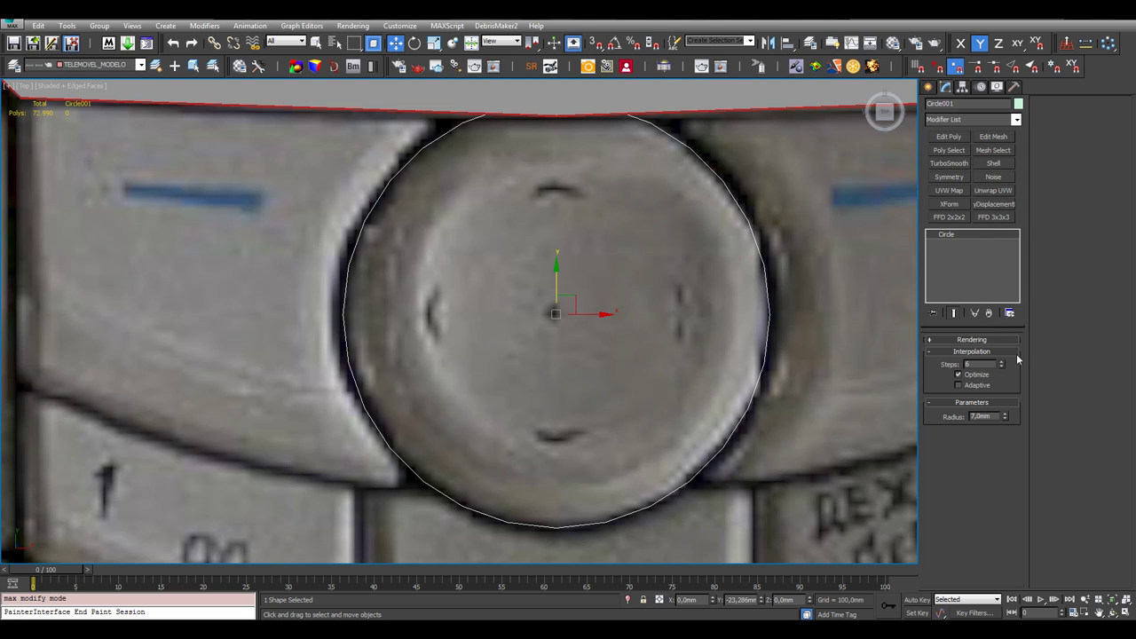
{"action": "left_click_drag", "start_coordinate": [1004, 363], "coordinate": [1005, 392]}
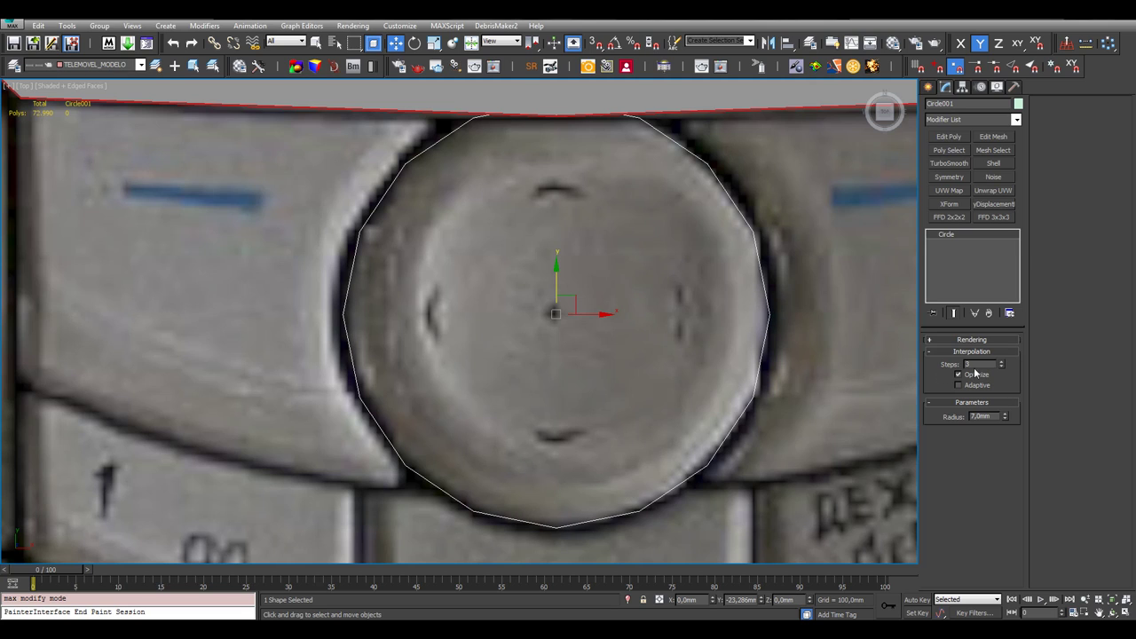
{"action": "left_click", "coordinate": [1002, 362]}
{"action": "scroll", "coordinate": [685, 215], "scroll_direction": "down", "scroll_amount": 3}
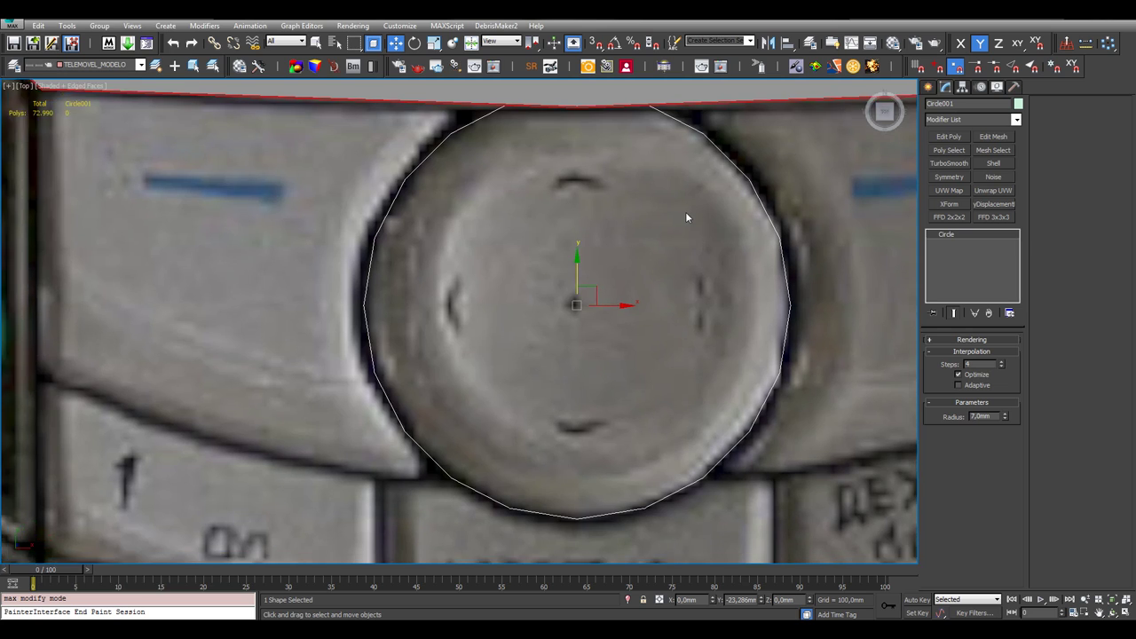
{"action": "left_click", "coordinate": [1002, 370]}
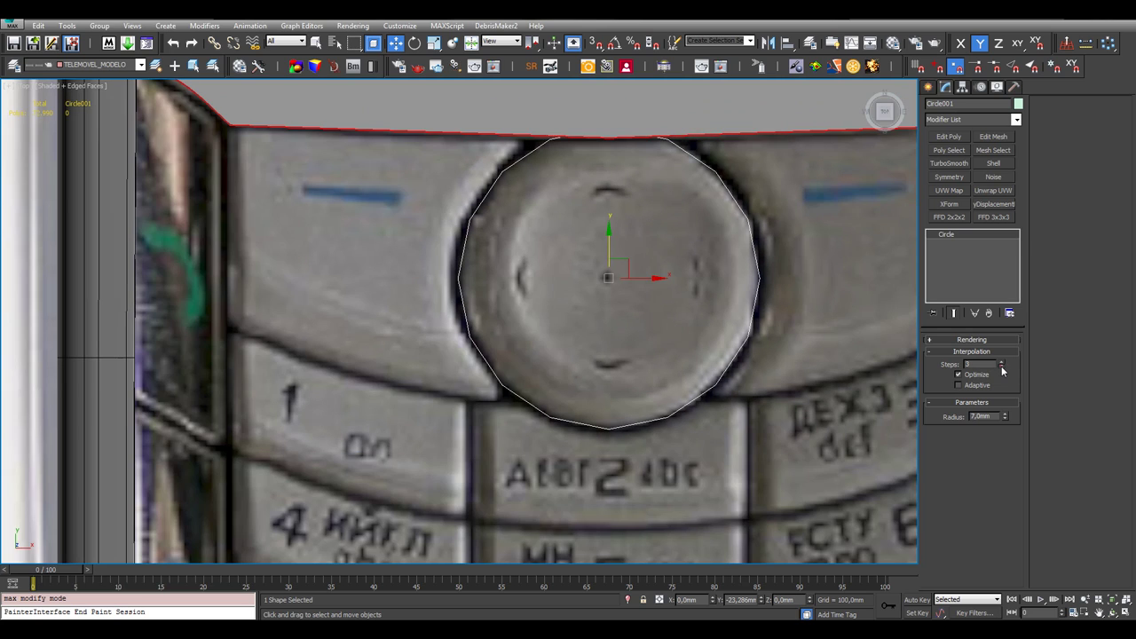
{"action": "left_click", "coordinate": [1002, 369]}
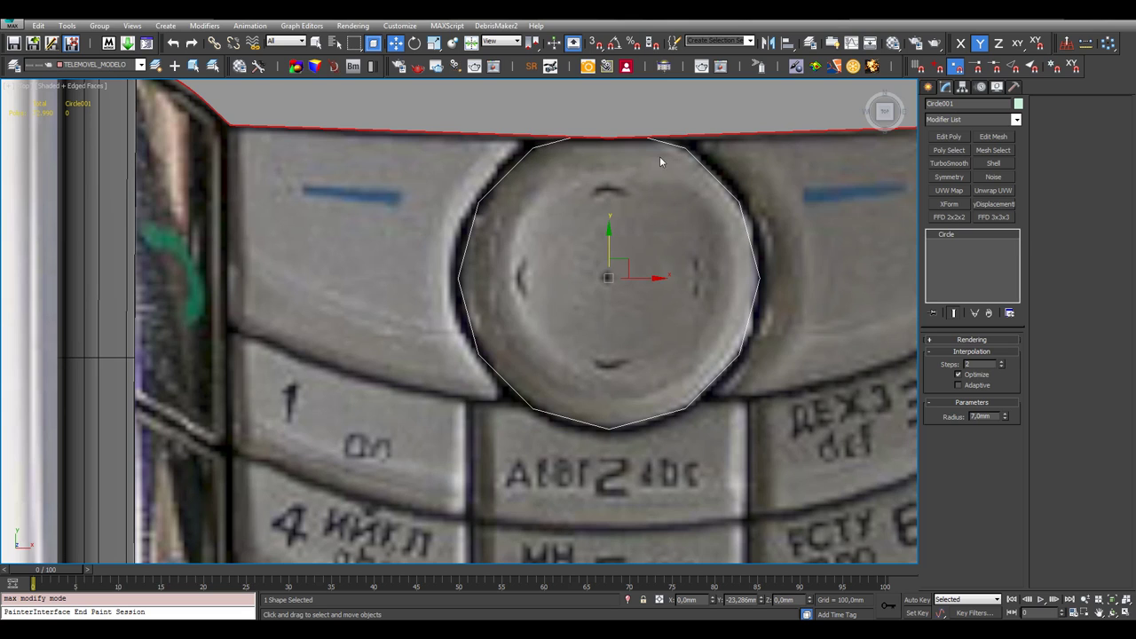
{"action": "middle_click_drag", "start_coordinate": [682, 261], "coordinate": [566, 260]}
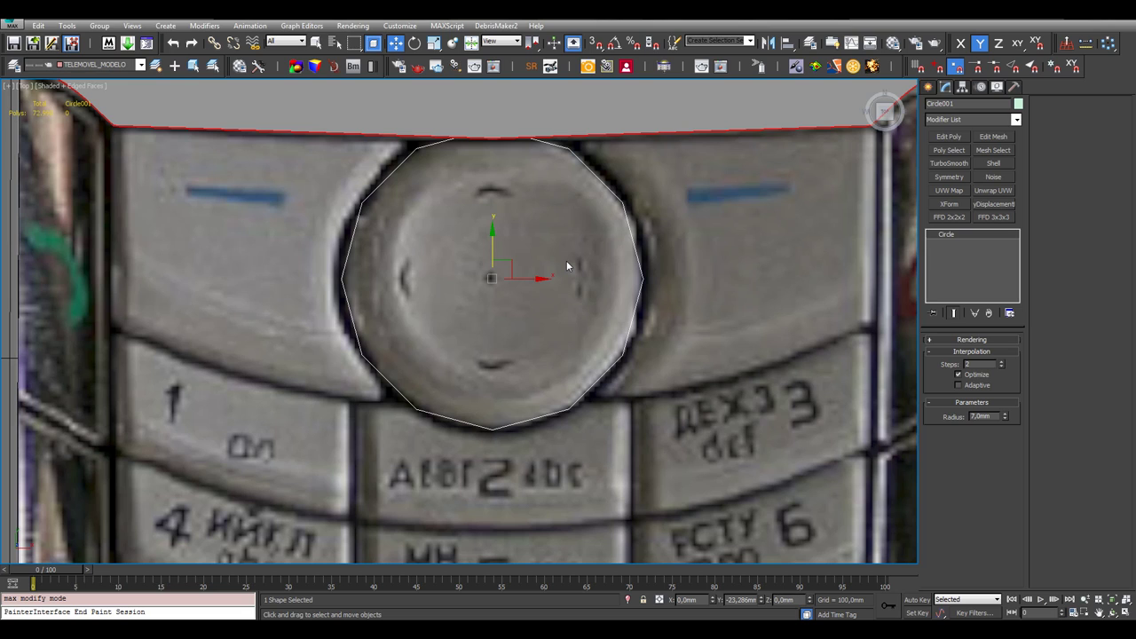
{"action": "middle_click_drag", "start_coordinate": [540, 163], "coordinate": [506, 184]}
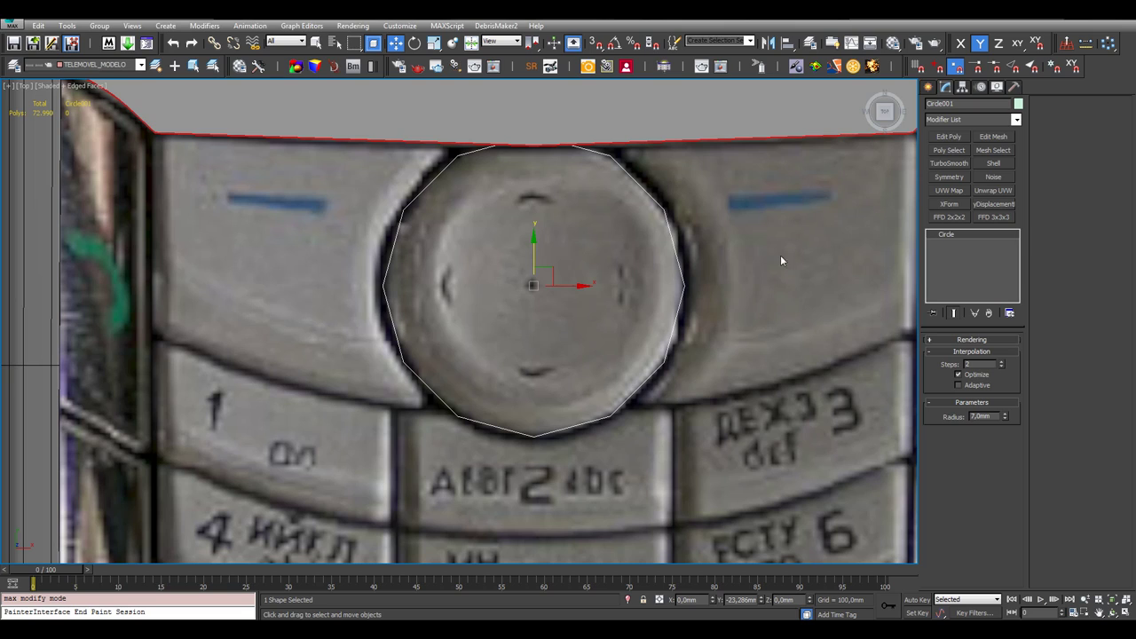
Convert the navigation button's circle to an Editable Spline and reselect it
{"action": "right_click", "coordinate": [944, 236]}
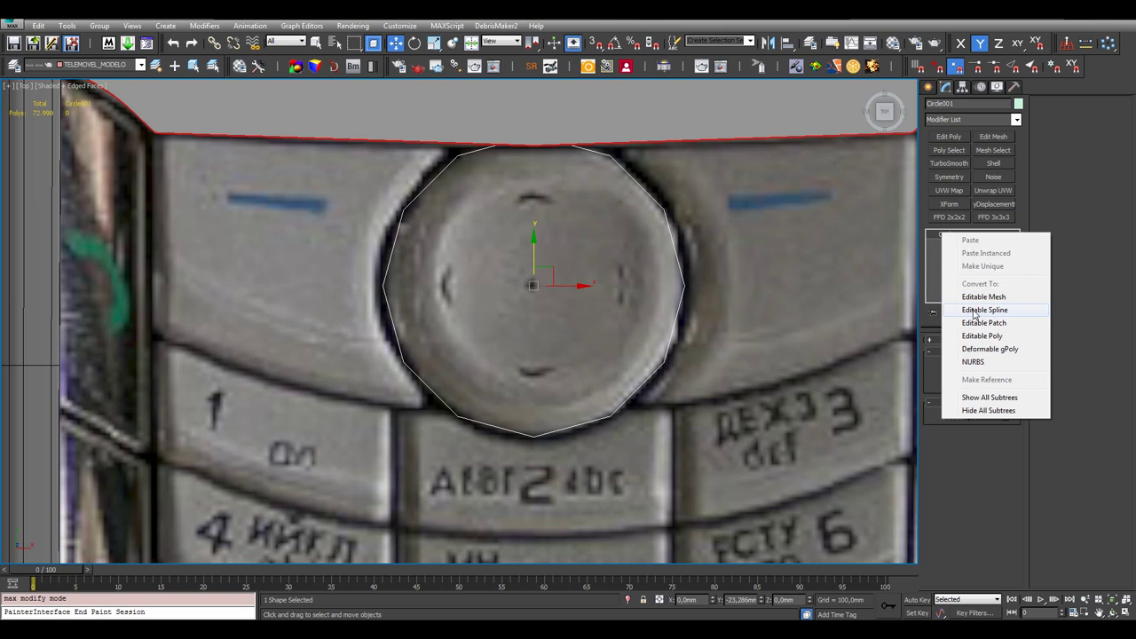
{"action": "right_click", "coordinate": [555, 236]}
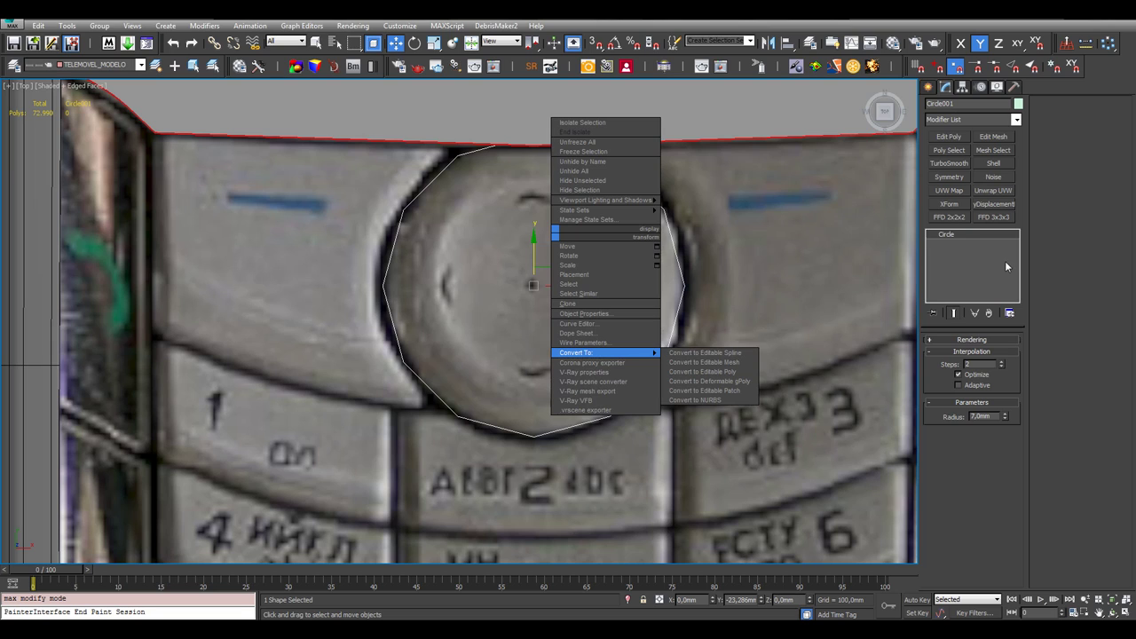
{"action": "left_click", "coordinate": [962, 238]}
{"action": "right_click", "coordinate": [958, 234]}
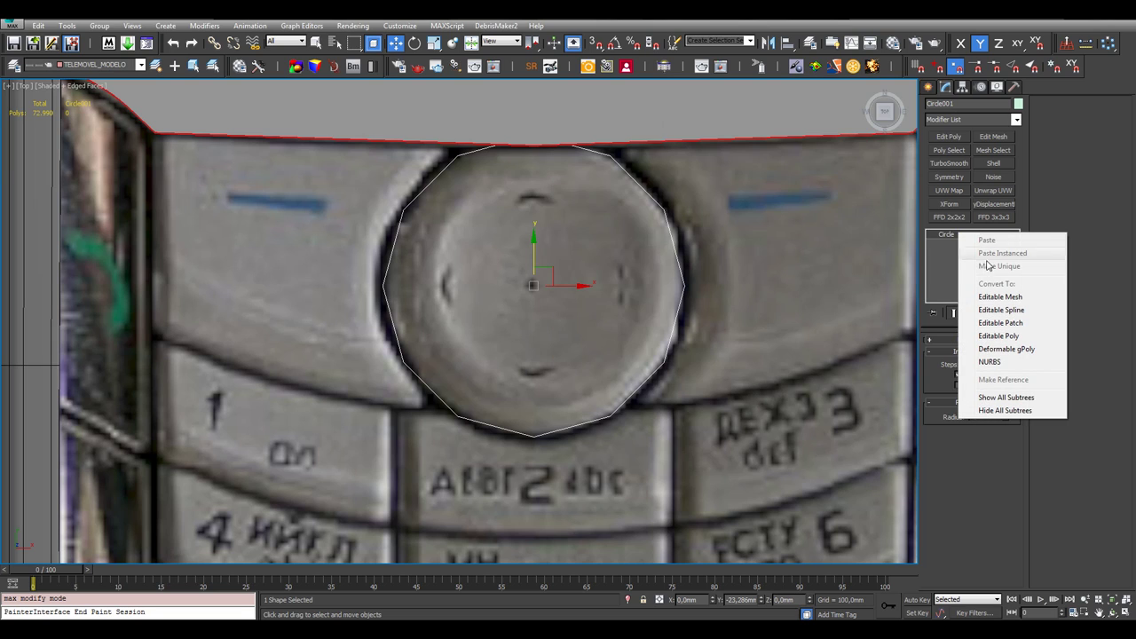
{"action": "left_click", "coordinate": [982, 310]}
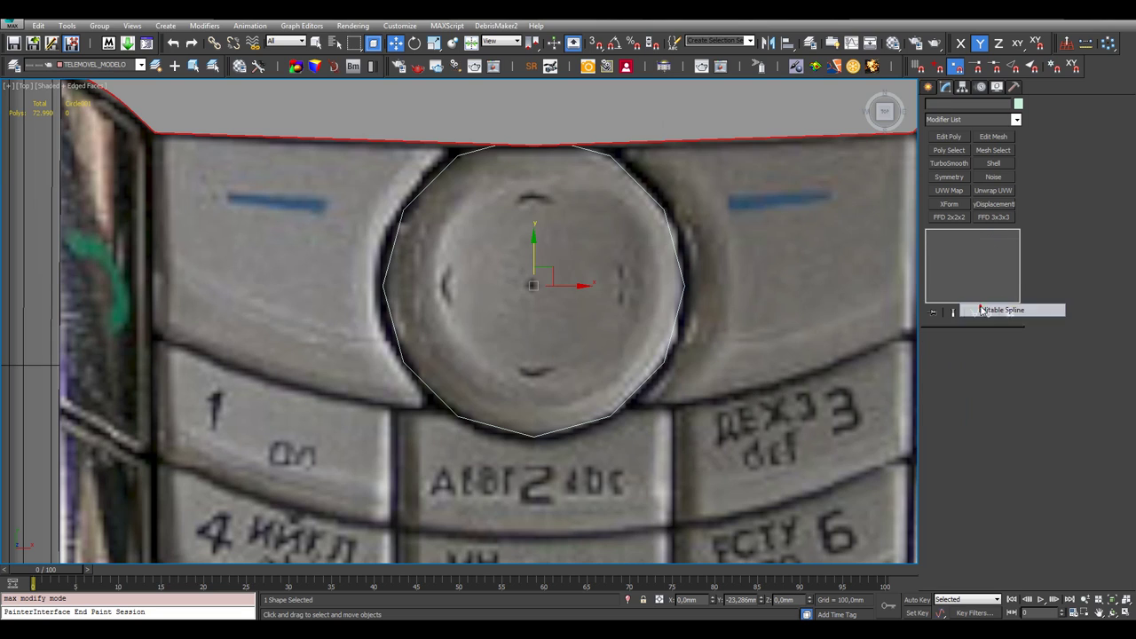
{"action": "left_click", "coordinate": [757, 250]}
{"action": "left_click", "coordinate": [673, 242]}
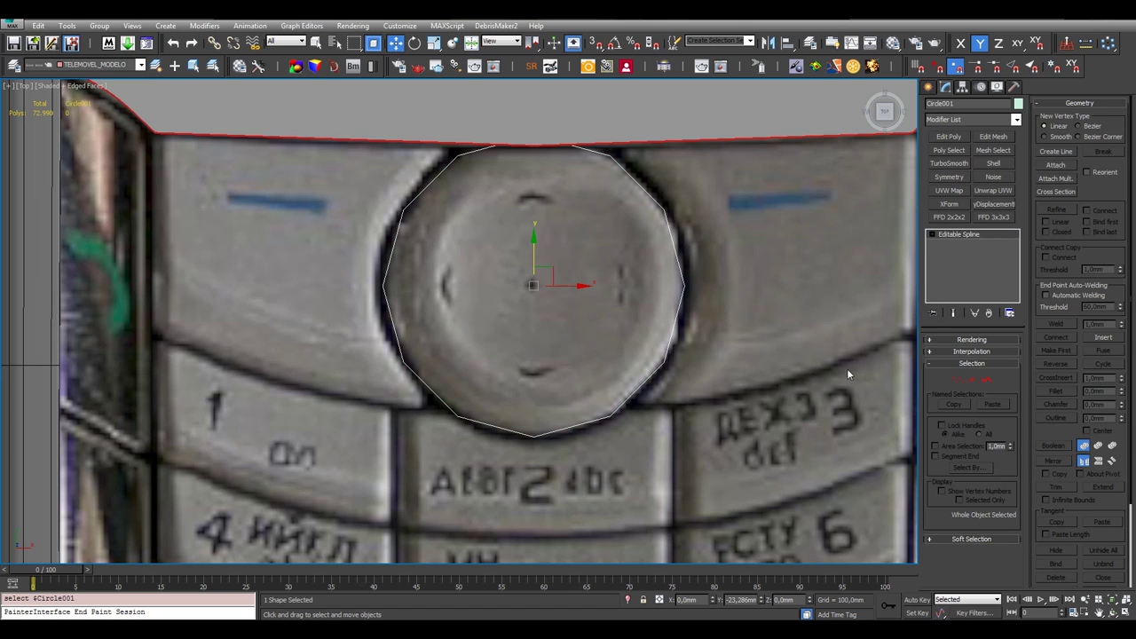
Delete the two segments forming the circle's right half, leaving only its left half-circle
{"action": "left_click", "coordinate": [931, 235]}
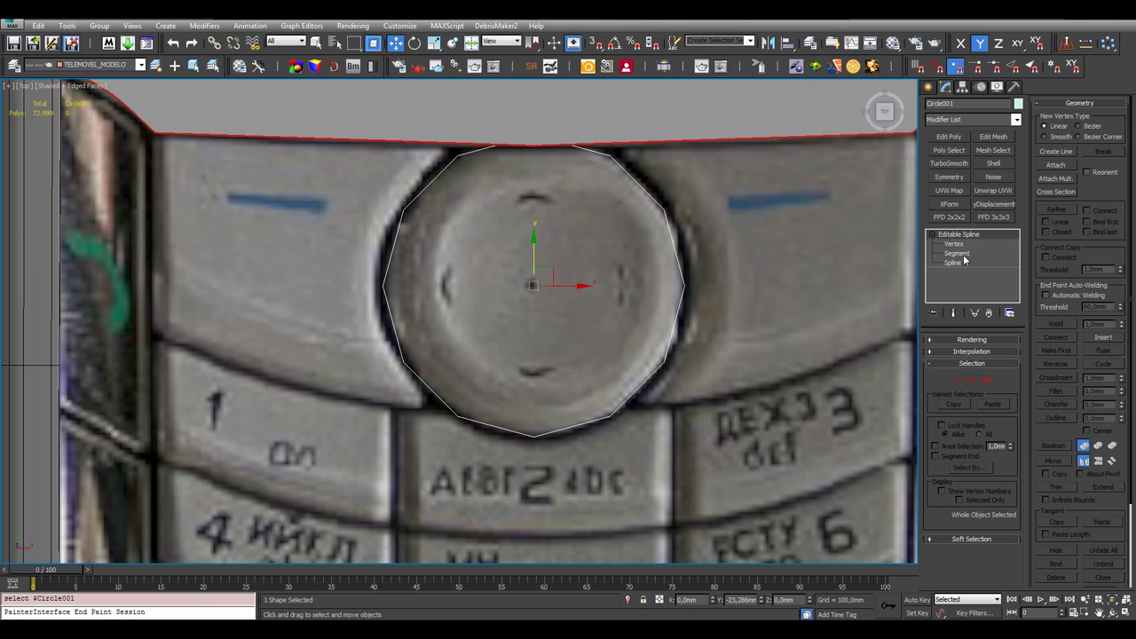
{"action": "left_click", "coordinate": [956, 253]}
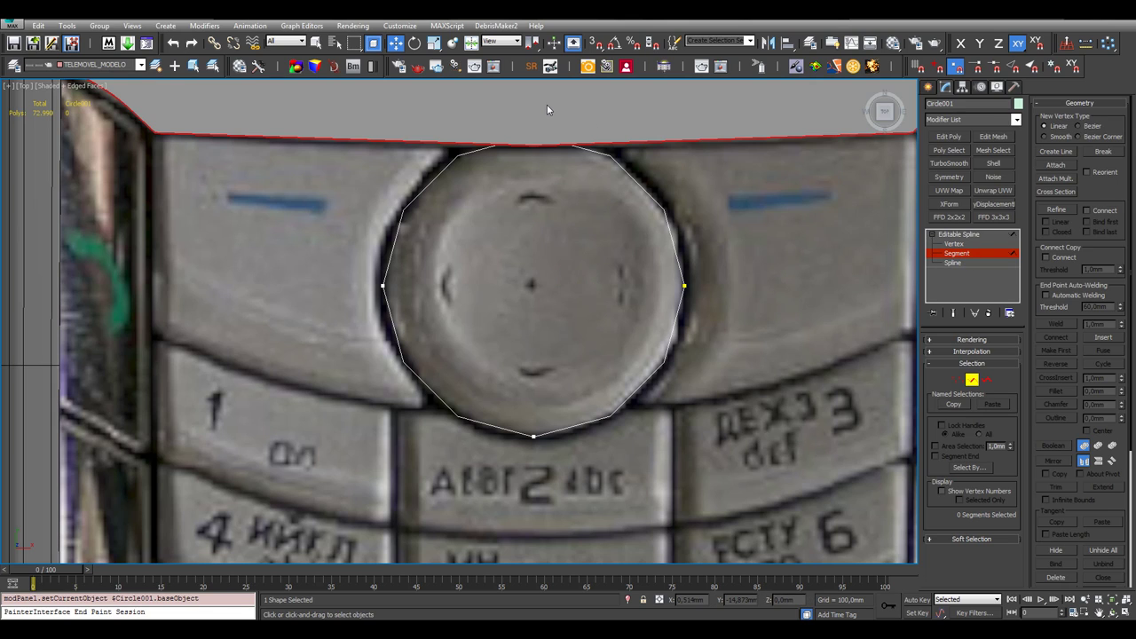
{"action": "key", "text": "F3"}
{"action": "left_click_drag", "start_coordinate": [524, 86], "coordinate": [761, 459]}
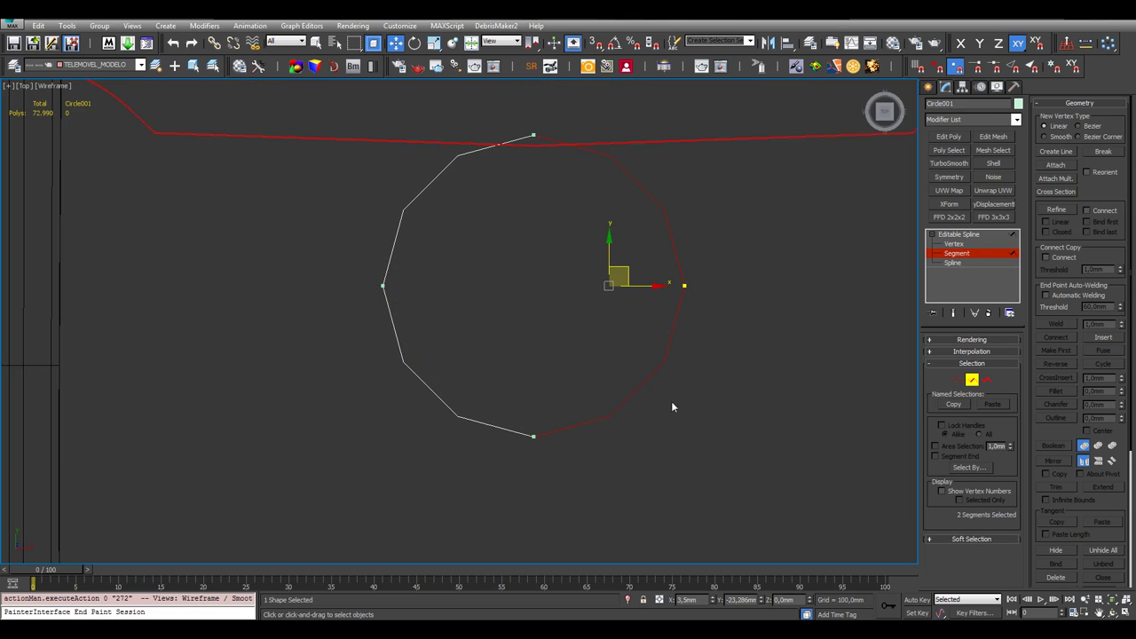
{"action": "left_click", "coordinate": [675, 255]}
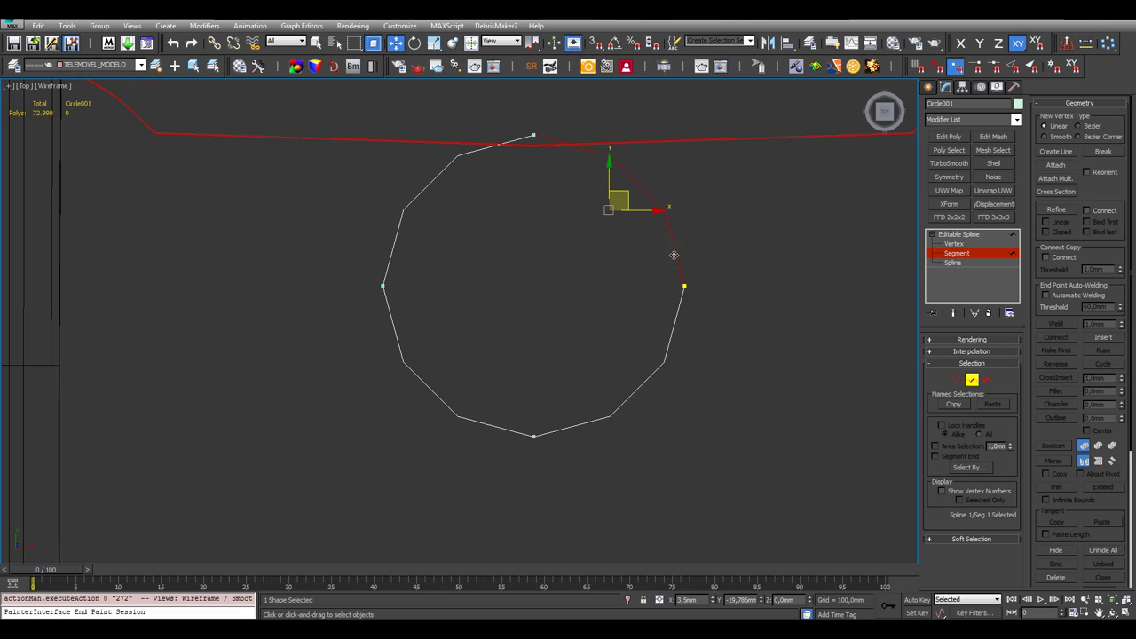
{"action": "left_click", "coordinate": [663, 359]}
{"action": "left_click_drag", "start_coordinate": [530, 124], "coordinate": [751, 465]}
{"action": "key", "text": "Delete"}
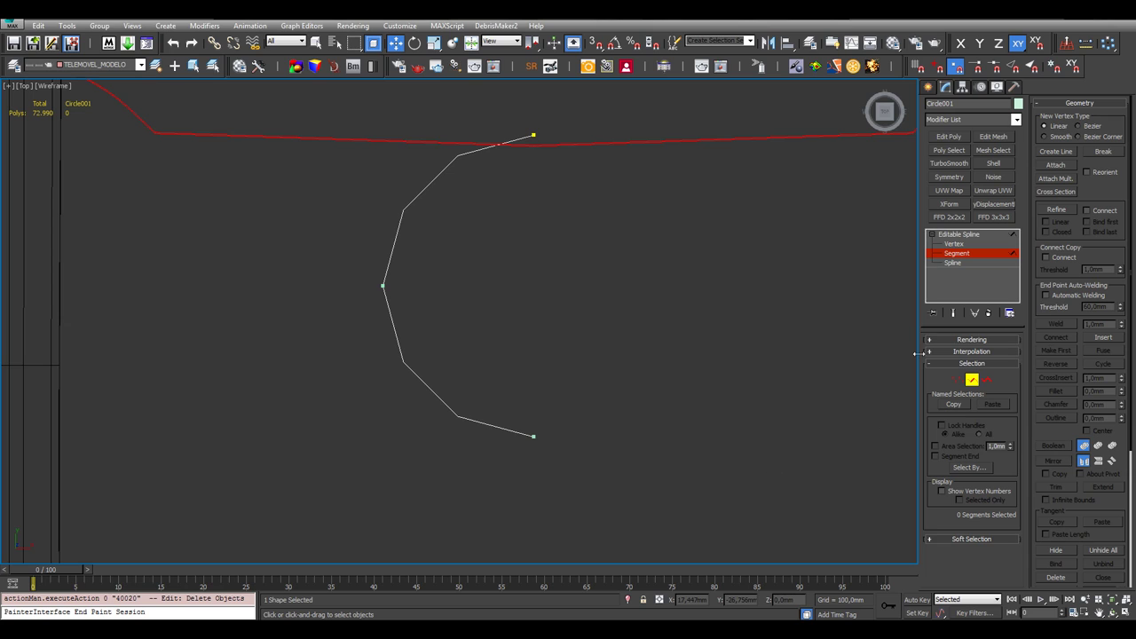
{"action": "left_click", "coordinate": [959, 235]}
{"action": "left_click", "coordinate": [734, 277]}
{"action": "key", "text": "F3"}
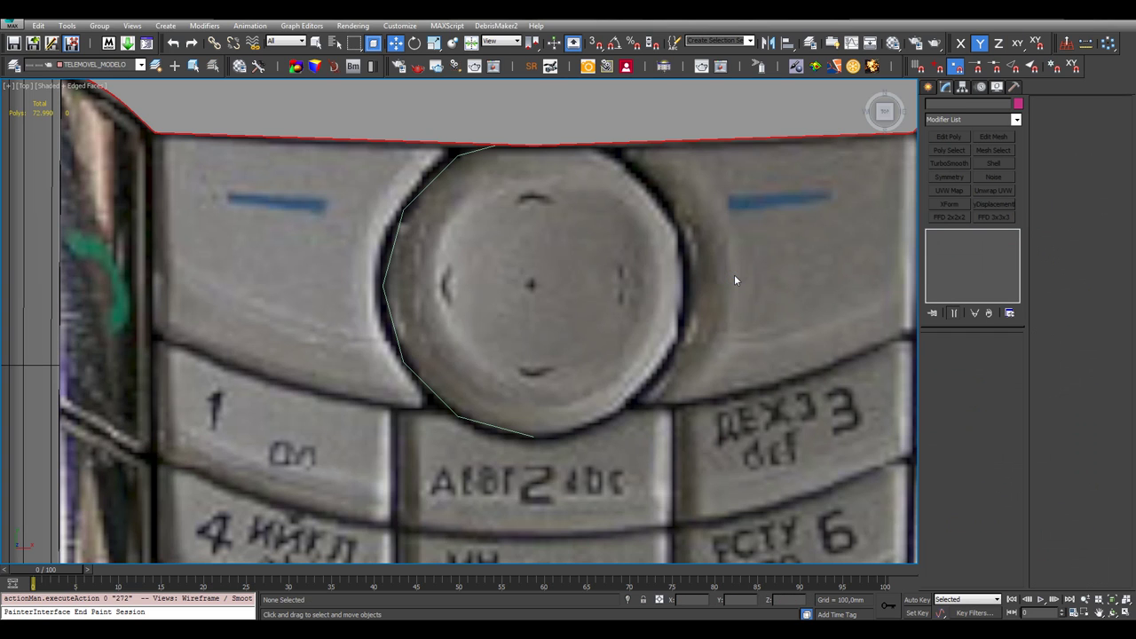
Insert a vertex on the half-circle near the keypad's upper edge, at about X -3.4 mm and Y -17.04 mm
{"action": "left_click", "coordinate": [511, 430]}
{"action": "key", "text": "F3"}
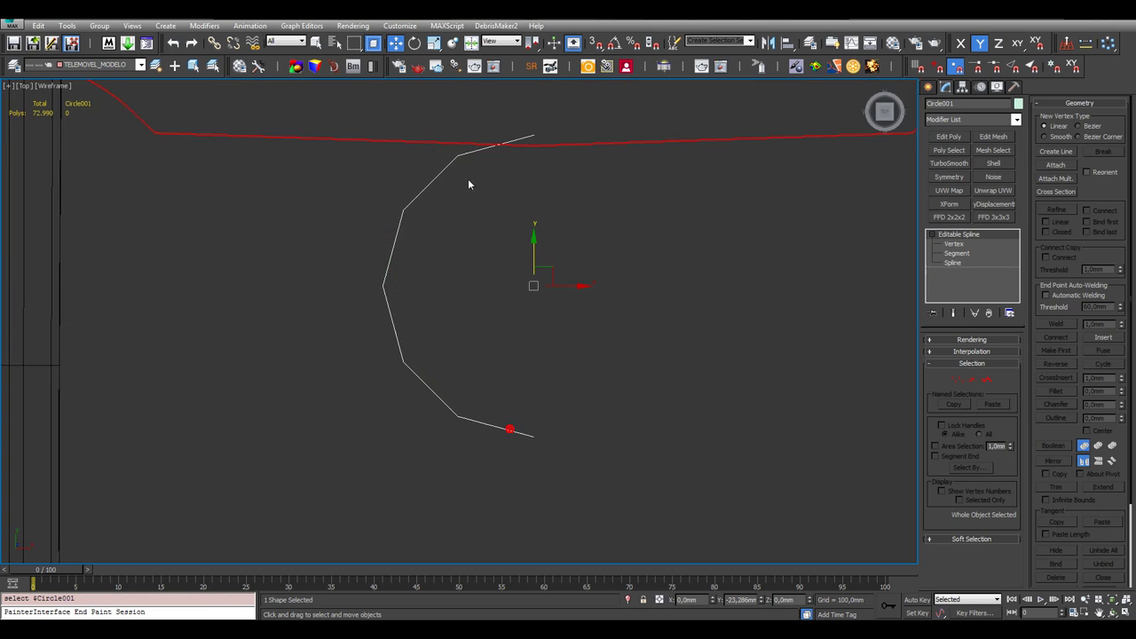
{"action": "scroll", "coordinate": [466, 153], "scroll_direction": "up", "scroll_amount": 2}
{"action": "key", "text": "F3"}
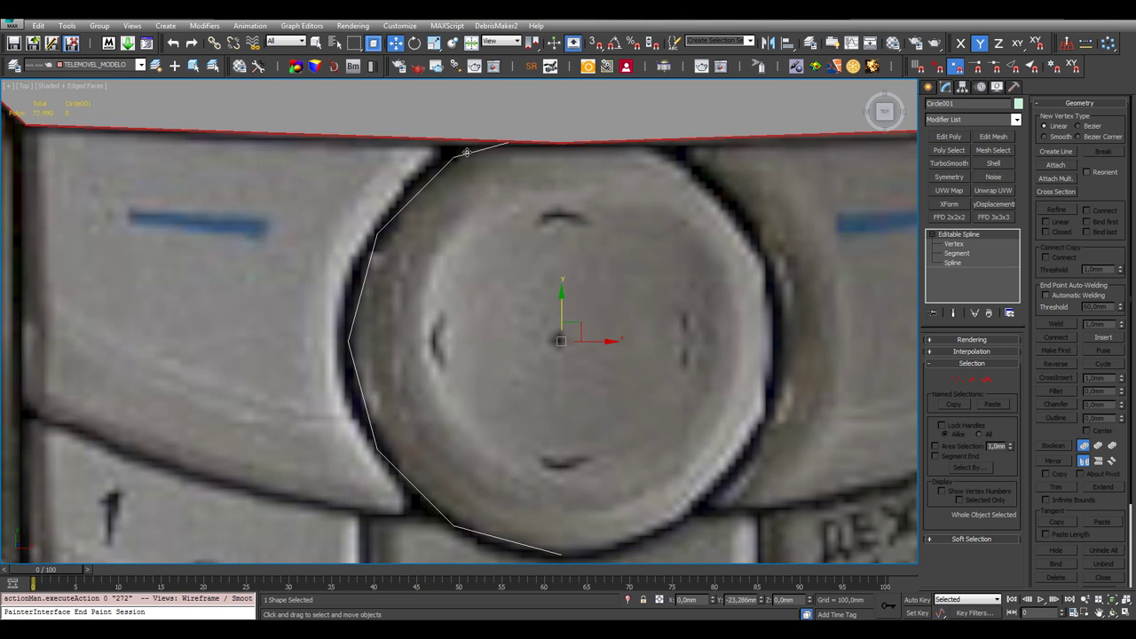
{"action": "scroll", "coordinate": [466, 152], "scroll_direction": "down", "scroll_amount": 2}
{"action": "left_click", "coordinate": [954, 243]}
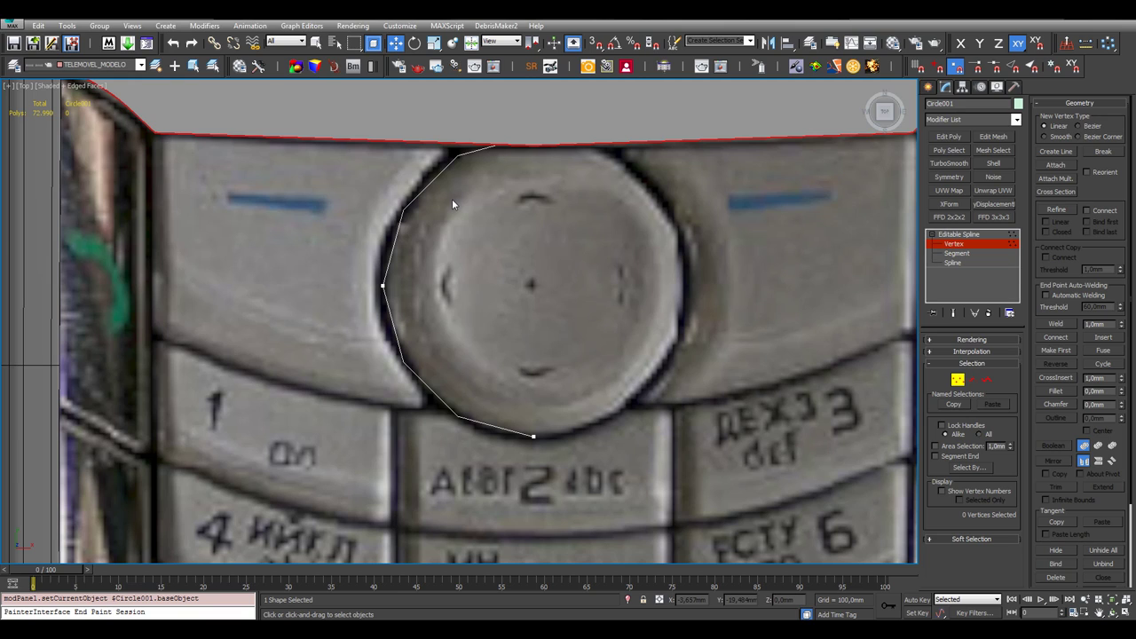
{"action": "left_click", "coordinate": [953, 243]}
{"action": "left_click", "coordinate": [953, 244]}
{"action": "left_click", "coordinate": [1103, 337]}
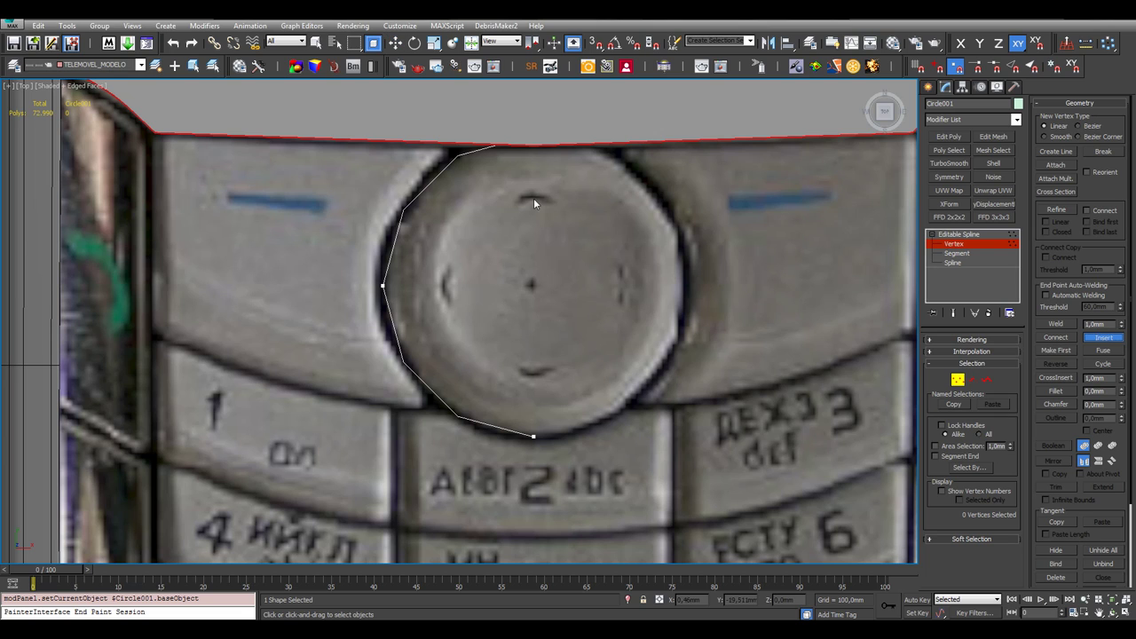
{"action": "scroll", "coordinate": [464, 186], "scroll_direction": "up", "scroll_amount": 3}
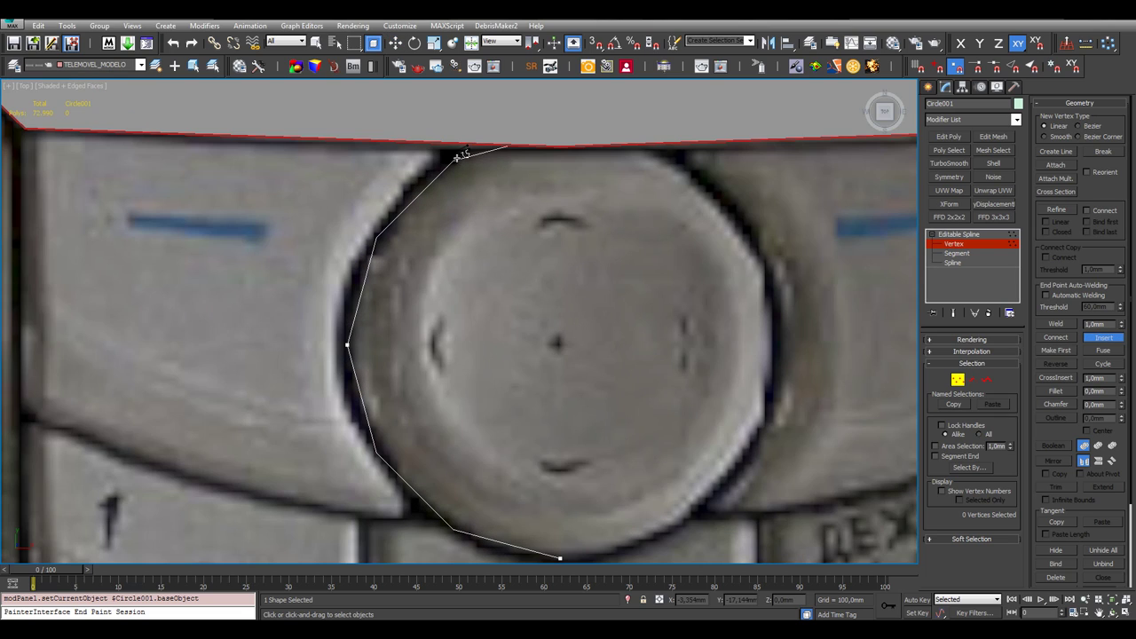
{"action": "left_click", "coordinate": [455, 157]}
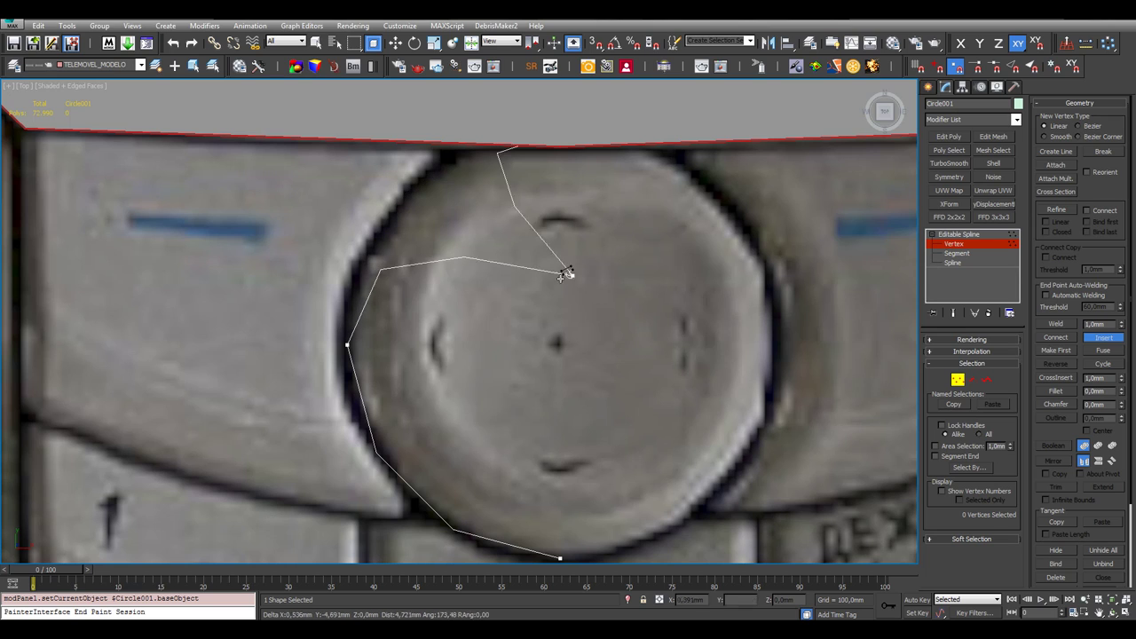
{"action": "left_click", "coordinate": [462, 173]}
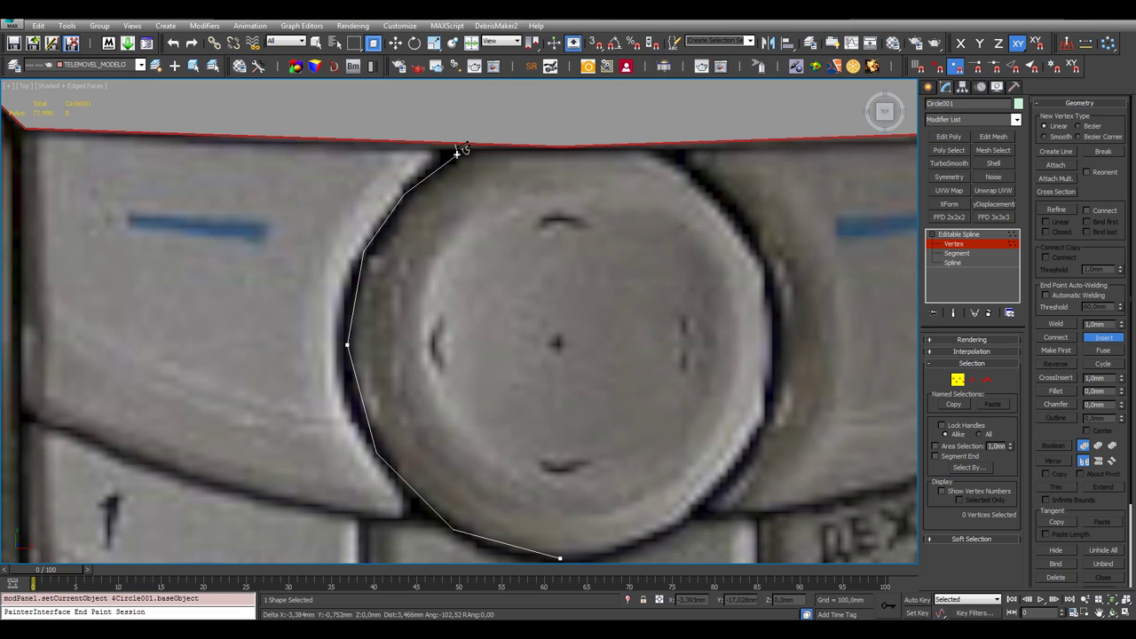
{"action": "left_click", "coordinate": [457, 151]}
{"action": "right_click", "coordinate": [457, 152]}
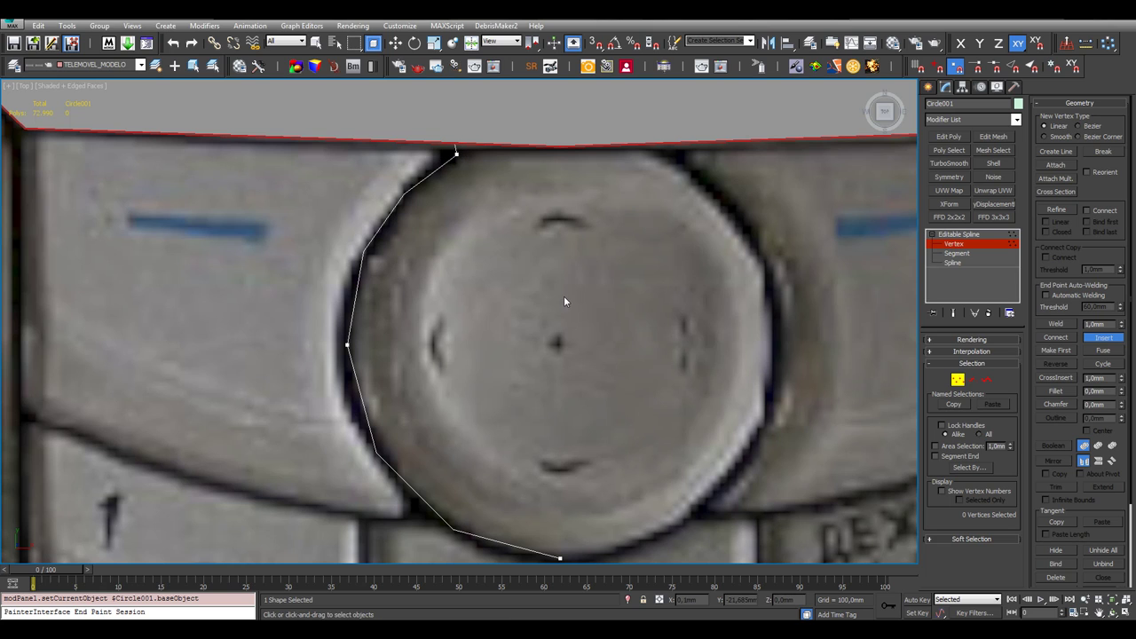
Change the half-circle's upper end vertex and the inserted vertex to Corner type
{"action": "middle_click_drag", "start_coordinate": [564, 302], "coordinate": [527, 329]}
{"action": "scroll", "coordinate": [527, 329], "scroll_direction": "down", "scroll_amount": 2}
{"action": "key", "text": "F3"}
{"action": "key", "text": "F3"}
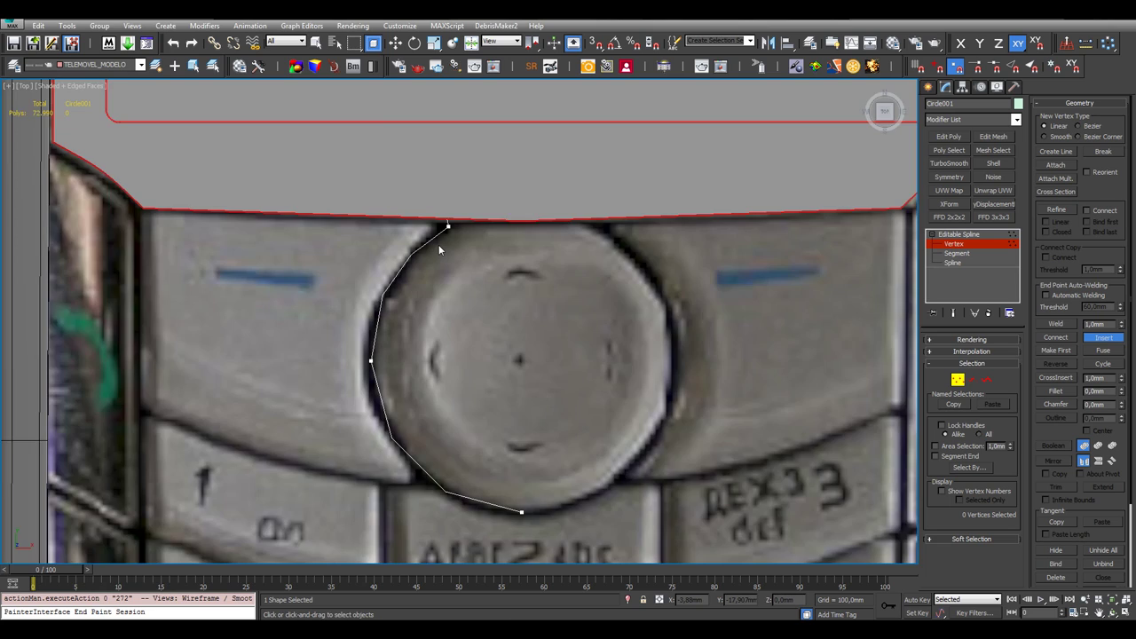
{"action": "scroll", "coordinate": [438, 244], "scroll_direction": "up", "scroll_amount": 2}
{"action": "key", "text": "F3"}
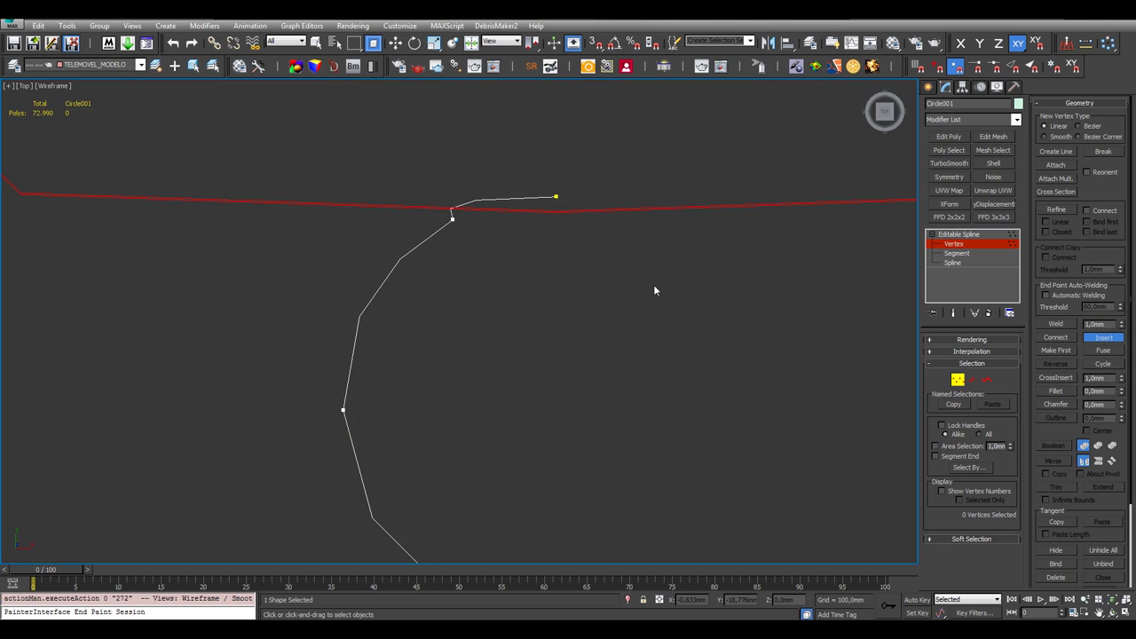
{"action": "left_click", "coordinate": [399, 44]}
{"action": "left_click_drag", "start_coordinate": [407, 161], "coordinate": [633, 260]}
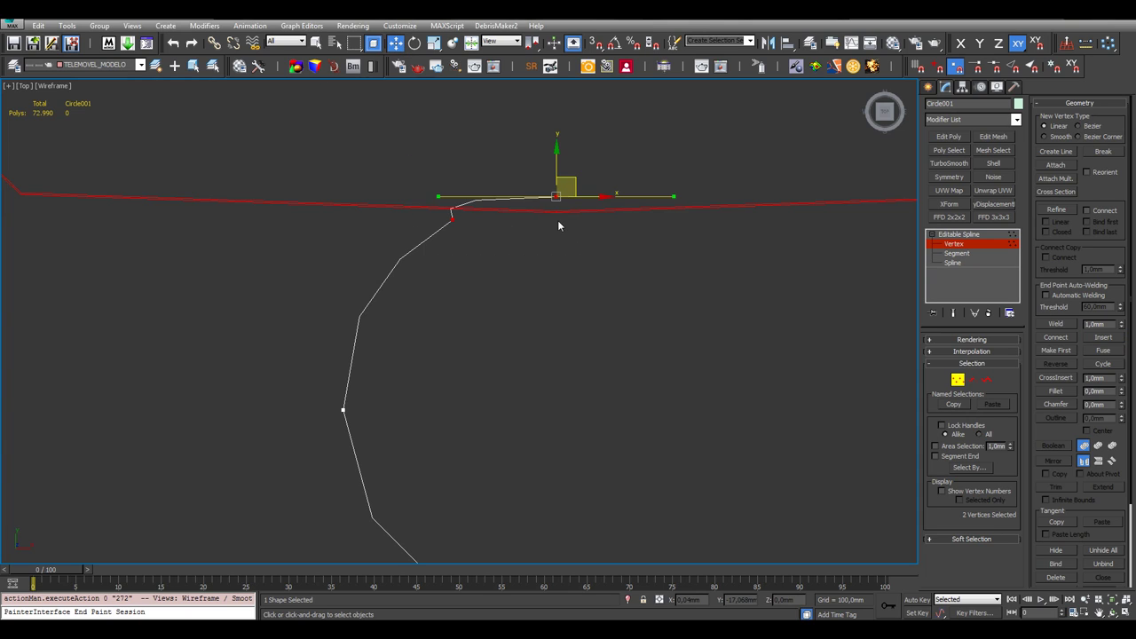
{"action": "right_click", "coordinate": [558, 220]}
{"action": "left_click", "coordinate": [537, 147]}
{"action": "middle_click_drag", "start_coordinate": [541, 283], "coordinate": [548, 253]}
{"action": "left_click", "coordinate": [548, 253]}
{"action": "left_click_drag", "start_coordinate": [533, 142], "coordinate": [573, 182]}
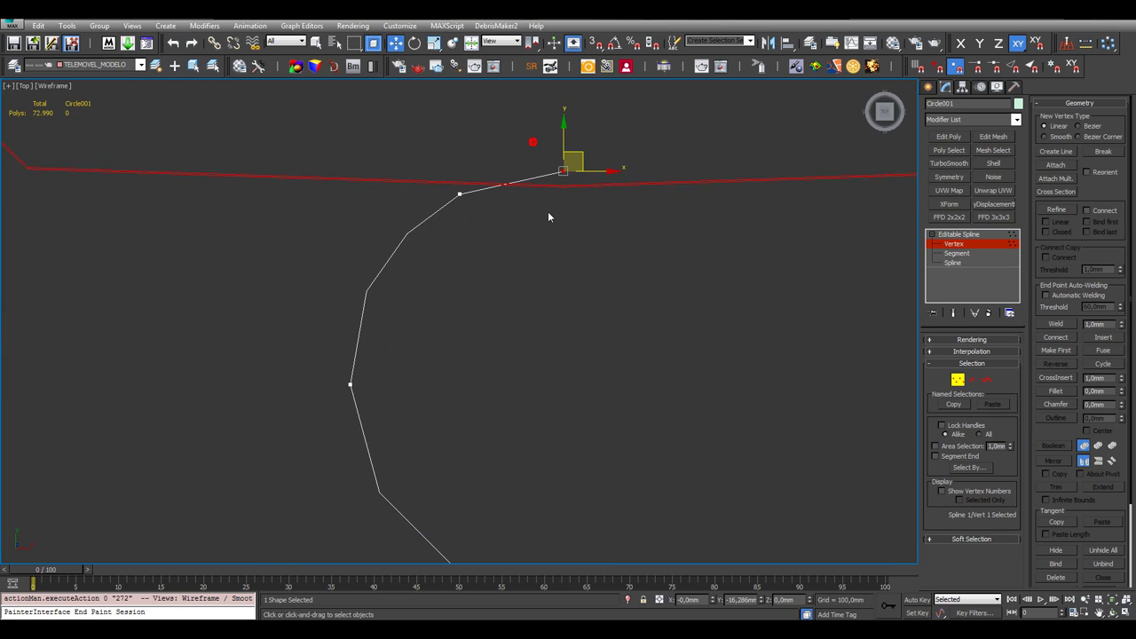
Set the inserted vertex's Y position to -17 mm, close to the keypad's upper edge
{"action": "scroll", "coordinate": [549, 217], "scroll_direction": "down", "scroll_amount": 2}
{"action": "key", "text": "F3"}
{"action": "scroll", "coordinate": [439, 194], "scroll_direction": "up", "scroll_amount": 3}
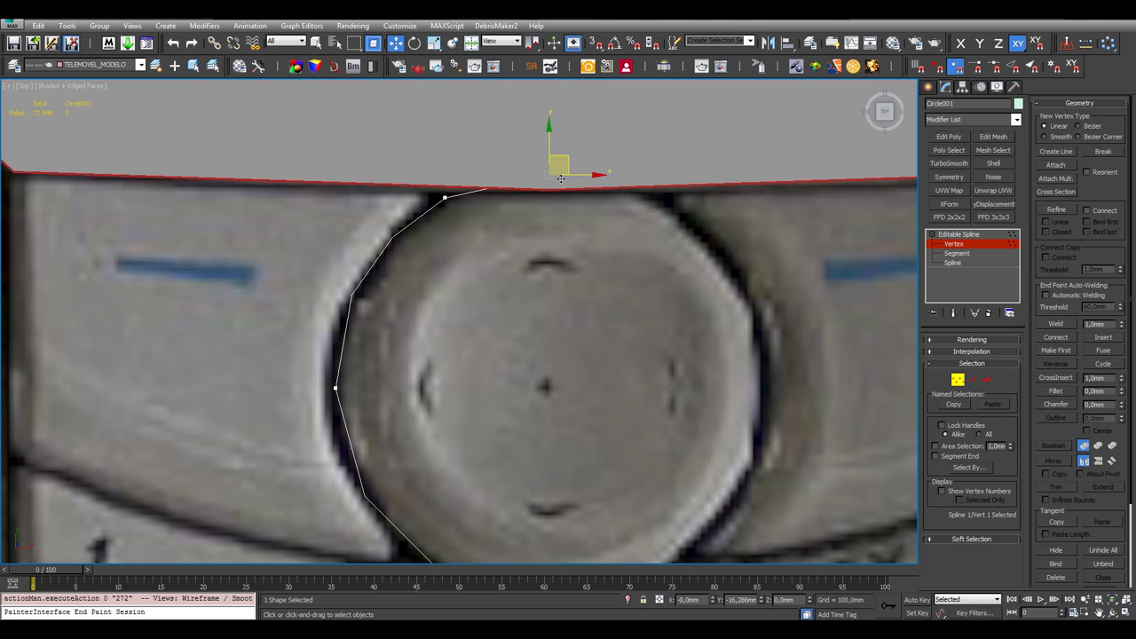
{"action": "left_click", "coordinate": [442, 196]}
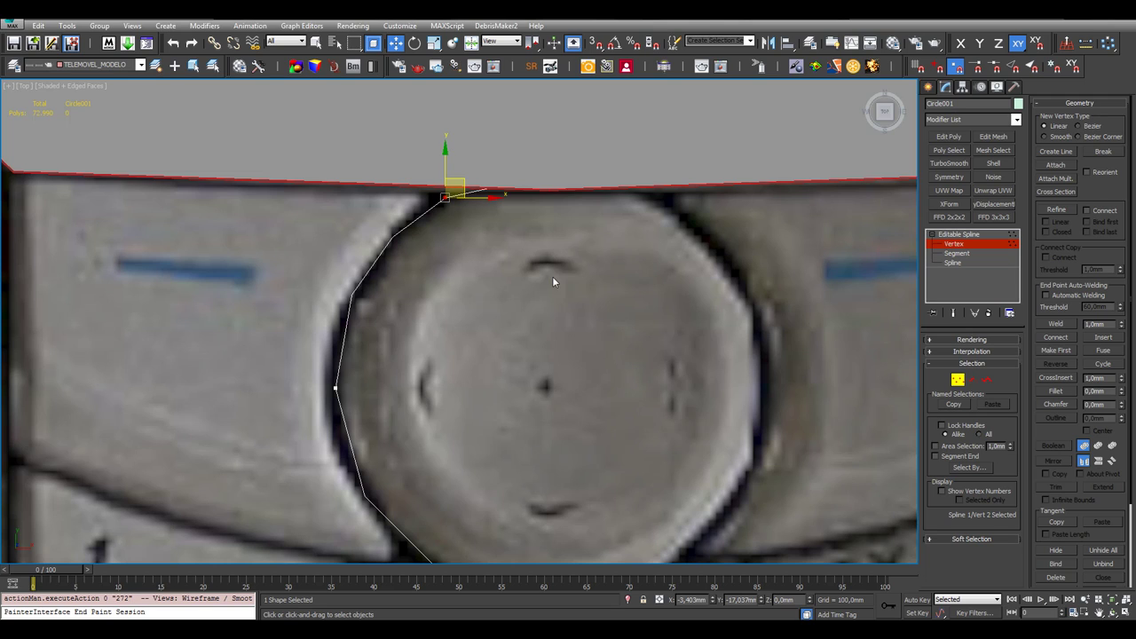
{"action": "key", "text": "F5"}
{"action": "left_click_drag", "start_coordinate": [453, 197], "coordinate": [485, 197]}
{"action": "key", "text": "ctrl+z"}
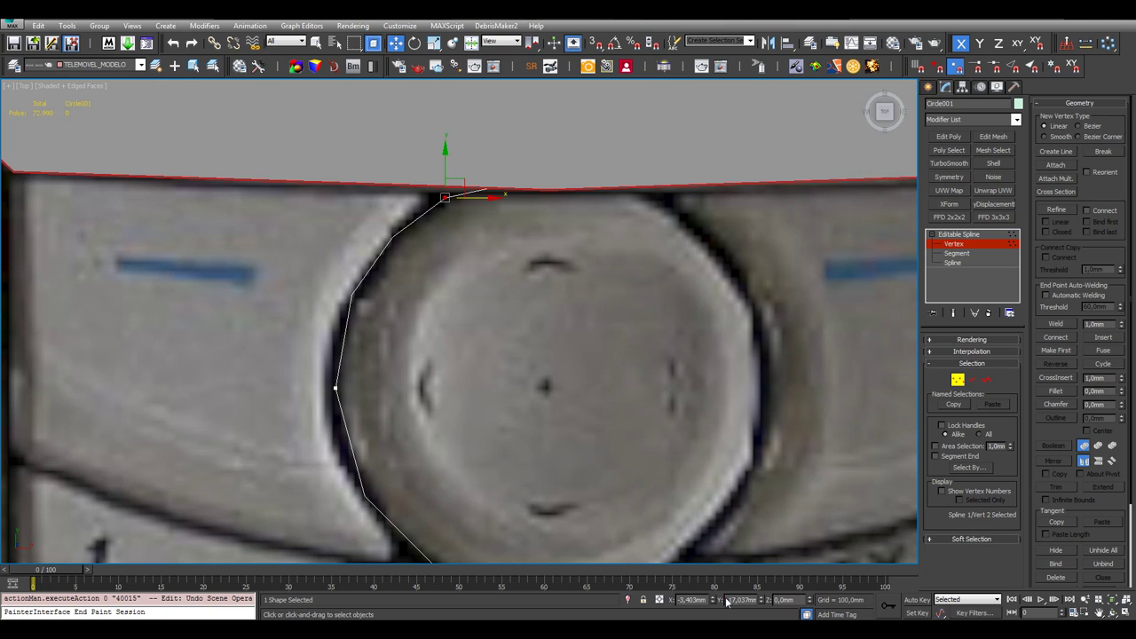
{"action": "left_click_drag", "start_coordinate": [736, 599], "coordinate": [777, 599]}
{"action": "type", "text": "17"}
{"action": "key", "text": "Return"}
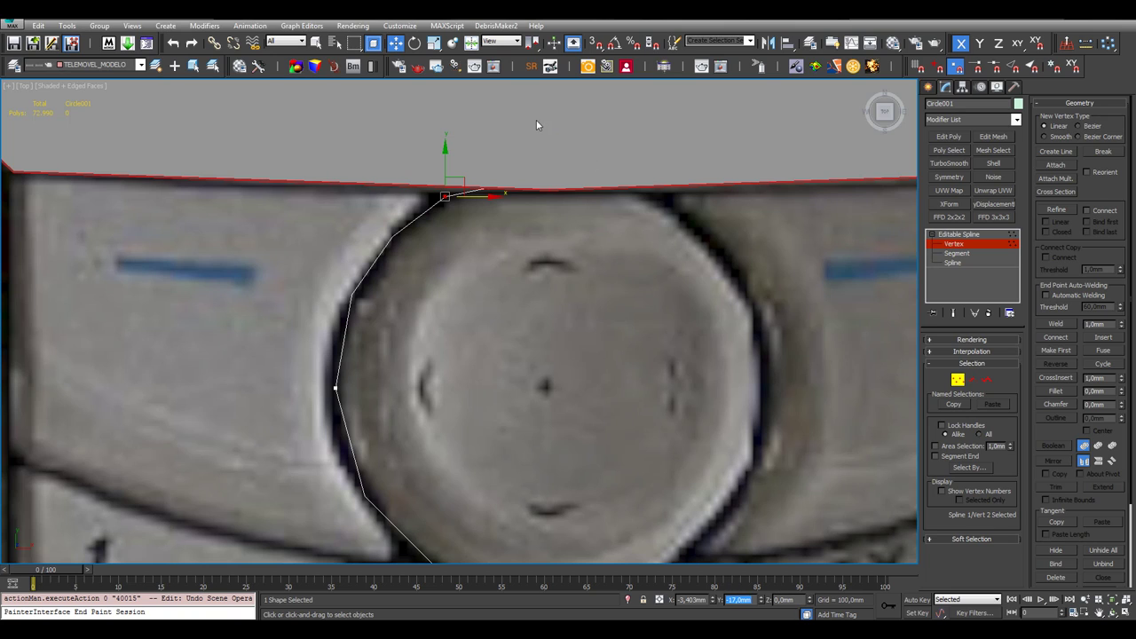
{"action": "left_click", "coordinate": [507, 141]}
{"action": "key", "text": "F3"}
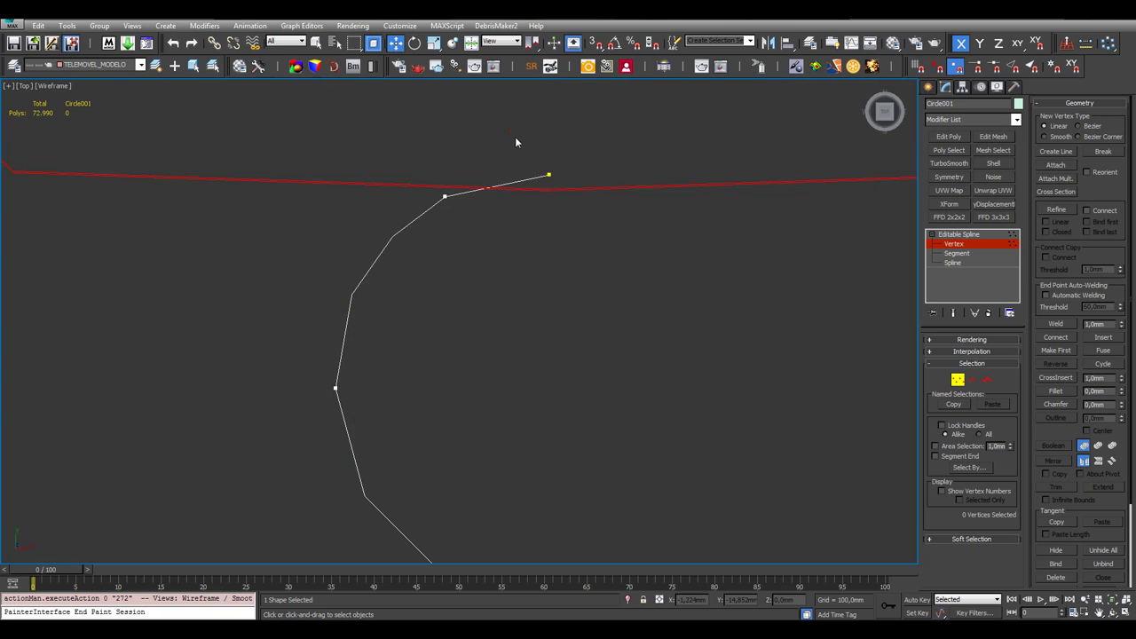
Set the Y position of the half-circle's upper end vertex to -17 mm and finish vertex editing
{"action": "left_click_drag", "start_coordinate": [513, 135], "coordinate": [586, 235]}
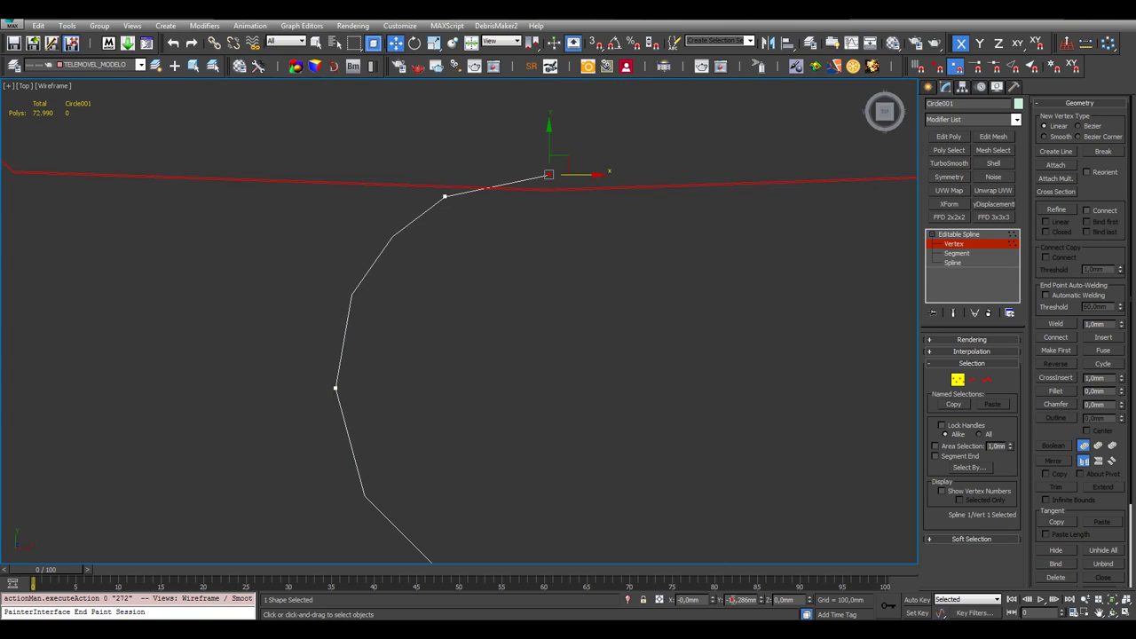
{"action": "key", "text": "BackSpace"}
{"action": "type", "text": "-17"}
{"action": "key", "text": "Return"}
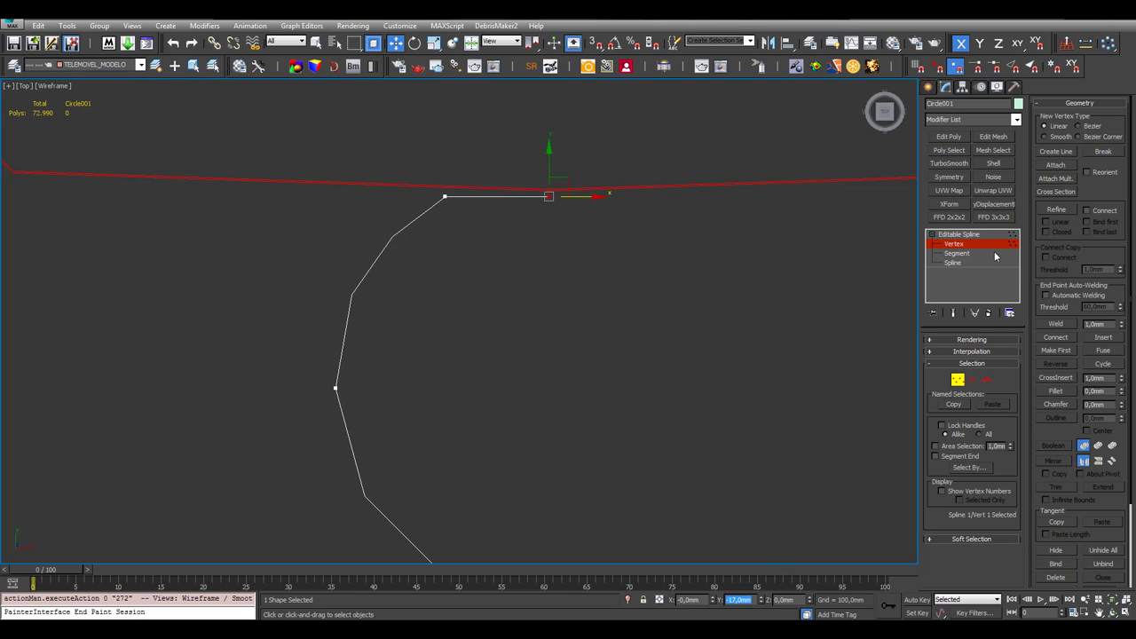
{"action": "left_click", "coordinate": [963, 234]}
{"action": "left_click", "coordinate": [557, 271]}
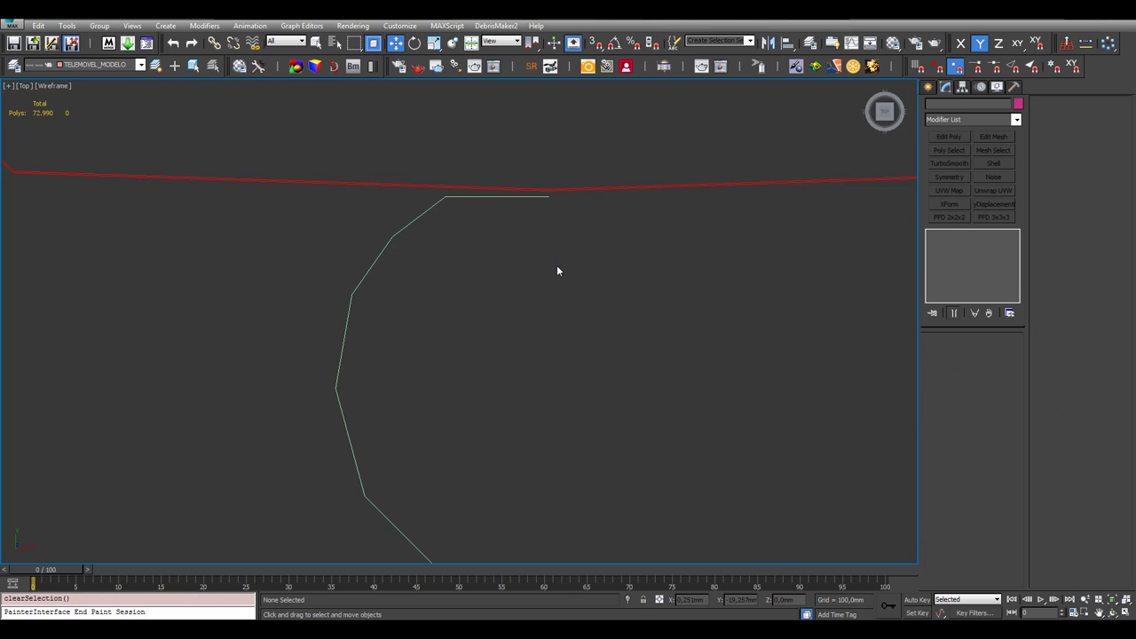
Mirror the half-circle spline across the X axis as a copy with 0 mm offset, completing the round button outline
{"action": "scroll", "coordinate": [557, 271], "scroll_direction": "down", "scroll_amount": 2}
{"action": "key", "text": "F3"}
{"action": "left_click", "coordinate": [506, 217]}
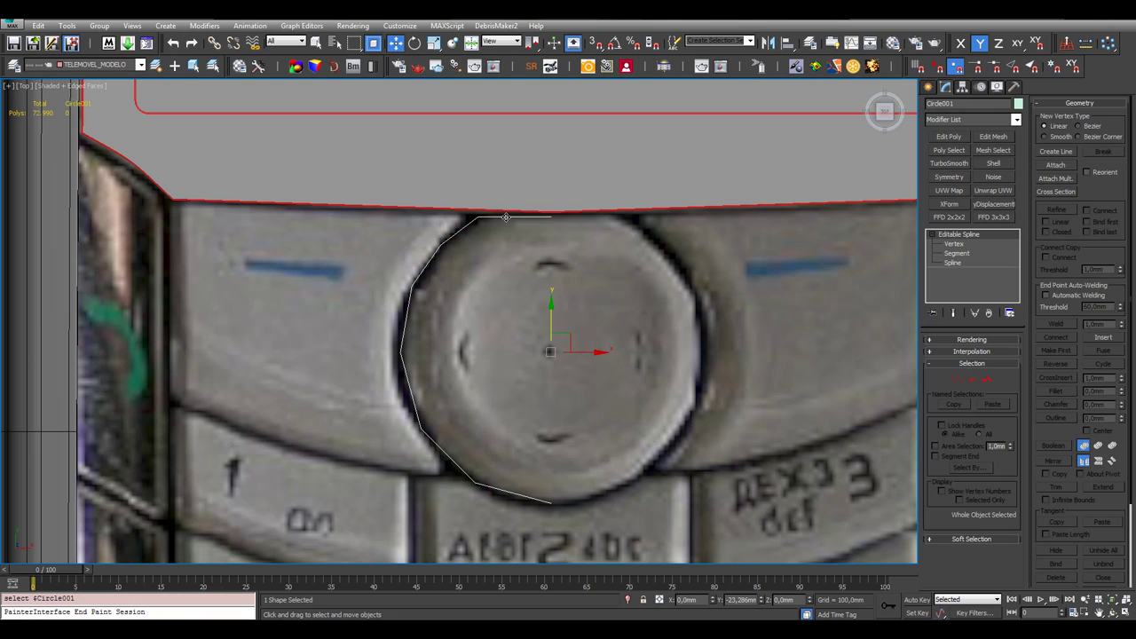
{"action": "left_click", "coordinate": [477, 380]}
{"action": "left_click", "coordinate": [457, 230]}
{"action": "left_click", "coordinate": [769, 44]}
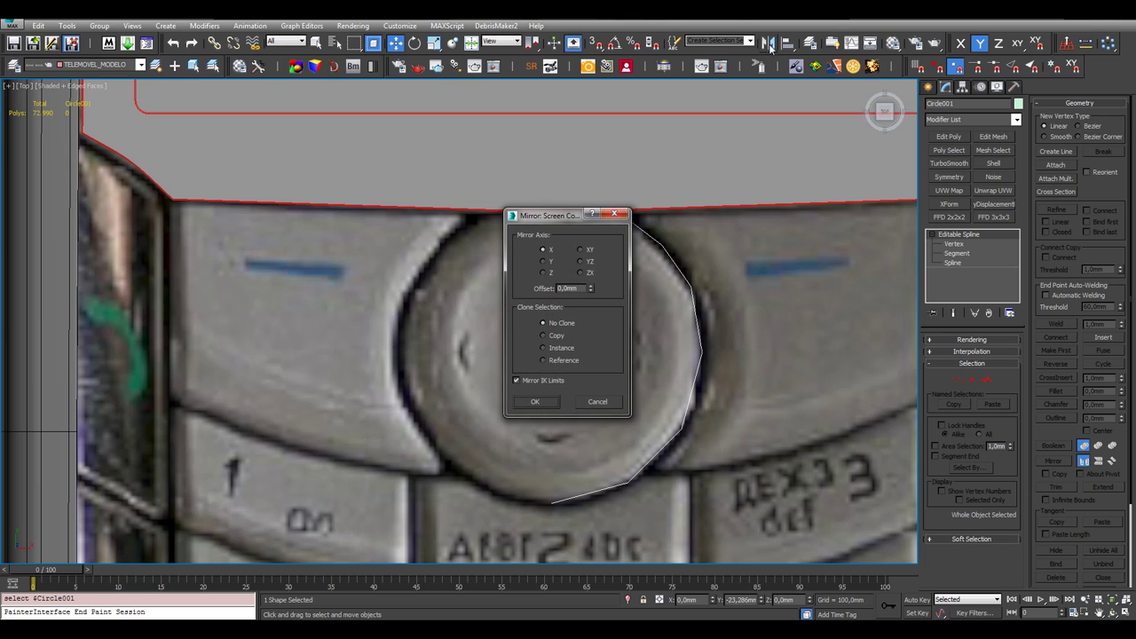
{"action": "left_click_drag", "start_coordinate": [538, 215], "coordinate": [818, 176]}
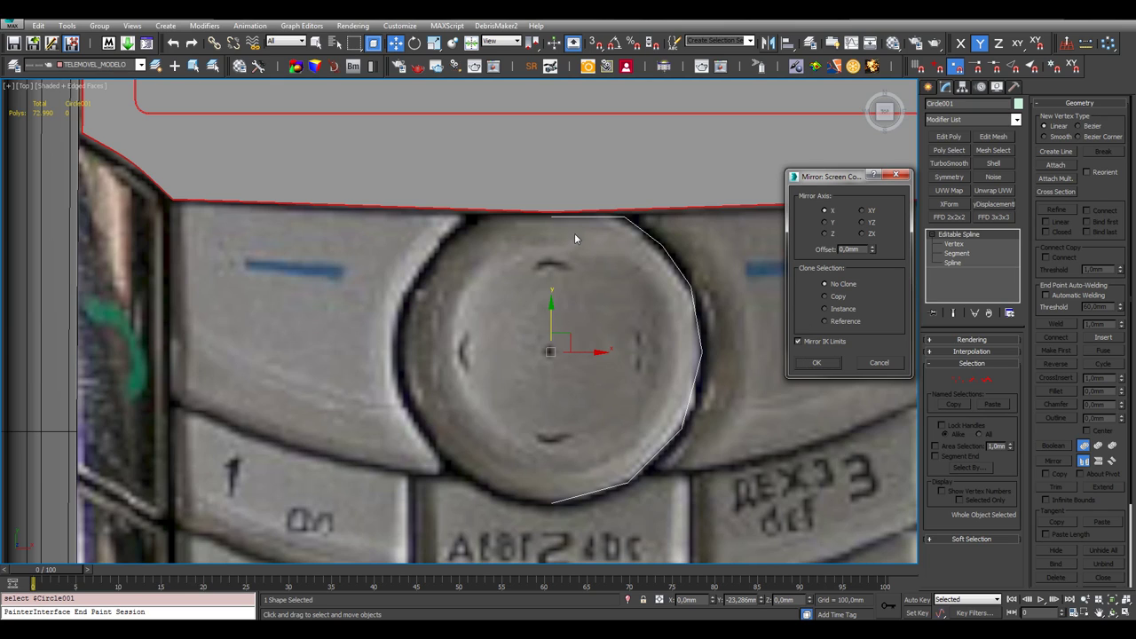
{"action": "left_click", "coordinate": [824, 297]}
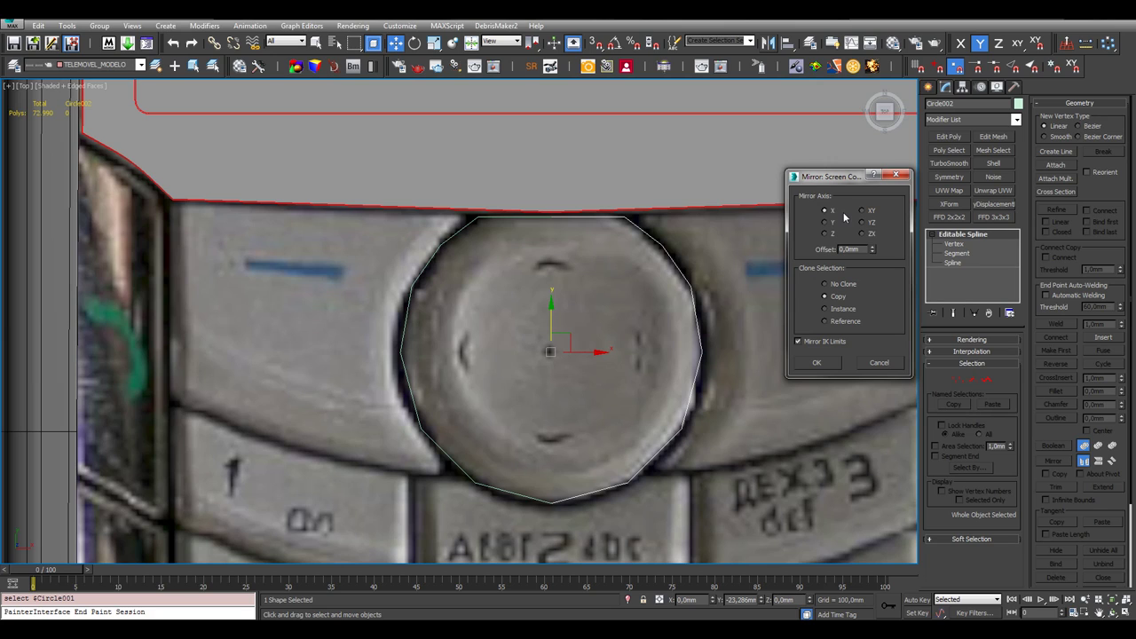
{"action": "left_click", "coordinate": [818, 363]}
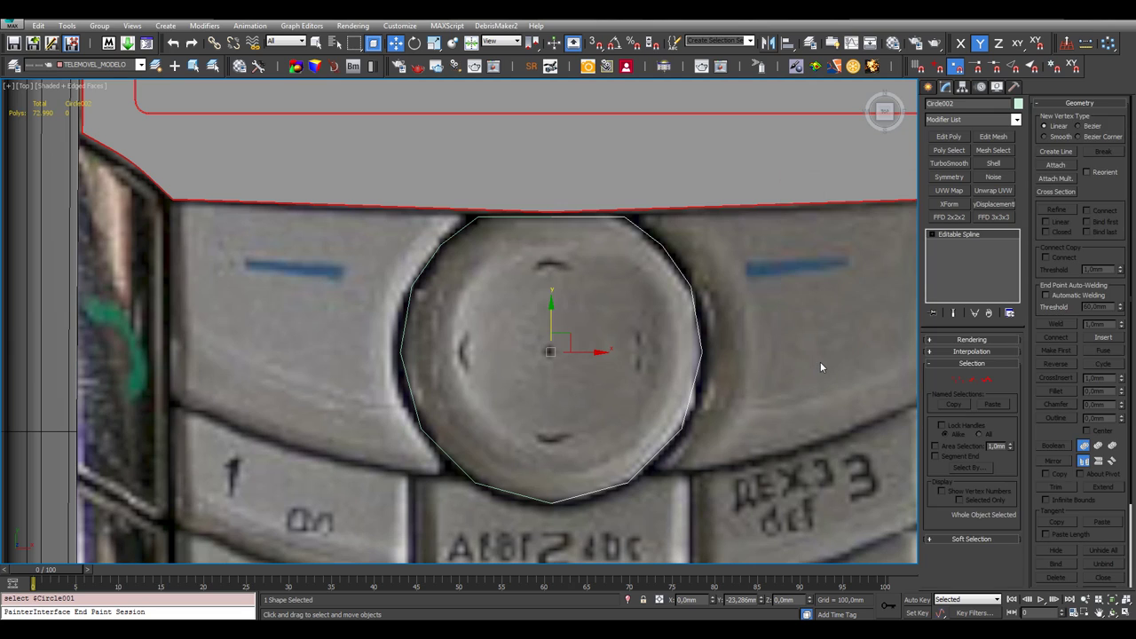
{"action": "left_click", "coordinate": [820, 361]}
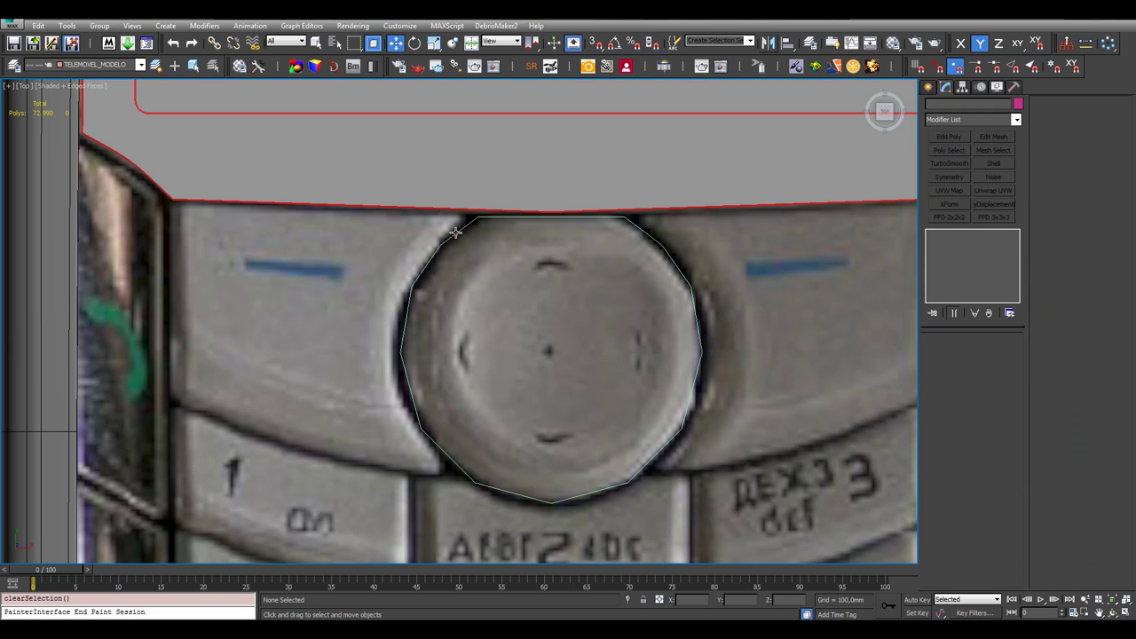
{"action": "left_click", "coordinate": [458, 240]}
{"action": "mouse_move", "coordinate": [546, 281]}
{"action": "left_mouse_down"}
{"action": "mouse_move", "coordinate": [545, 254]}
{"action": "mouse_move", "coordinate": [544, 279]}
{"action": "left_mouse_up"}
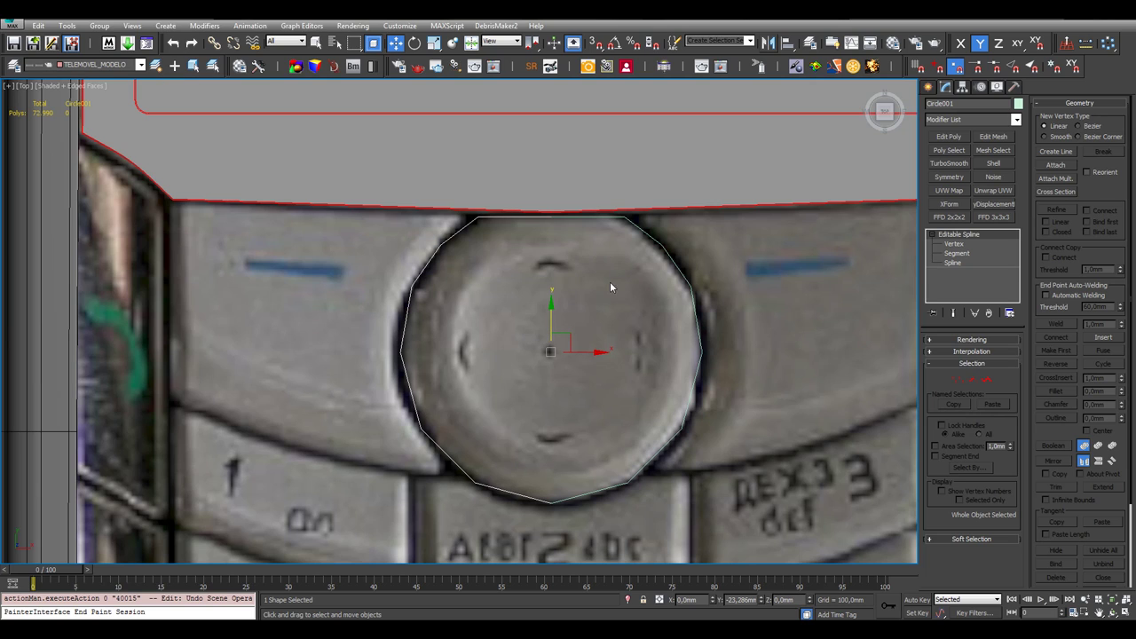
{"action": "left_click", "coordinate": [684, 278]}
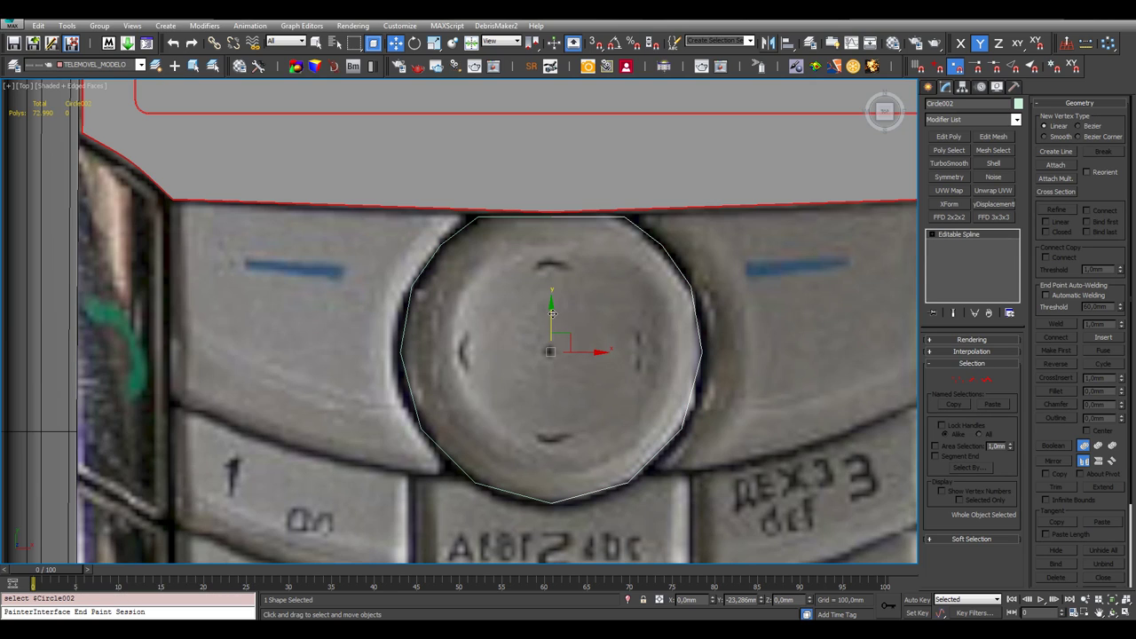
{"action": "left_click_drag", "start_coordinate": [552, 314], "coordinate": [675, 319]}
{"action": "left_click", "coordinate": [675, 317]}
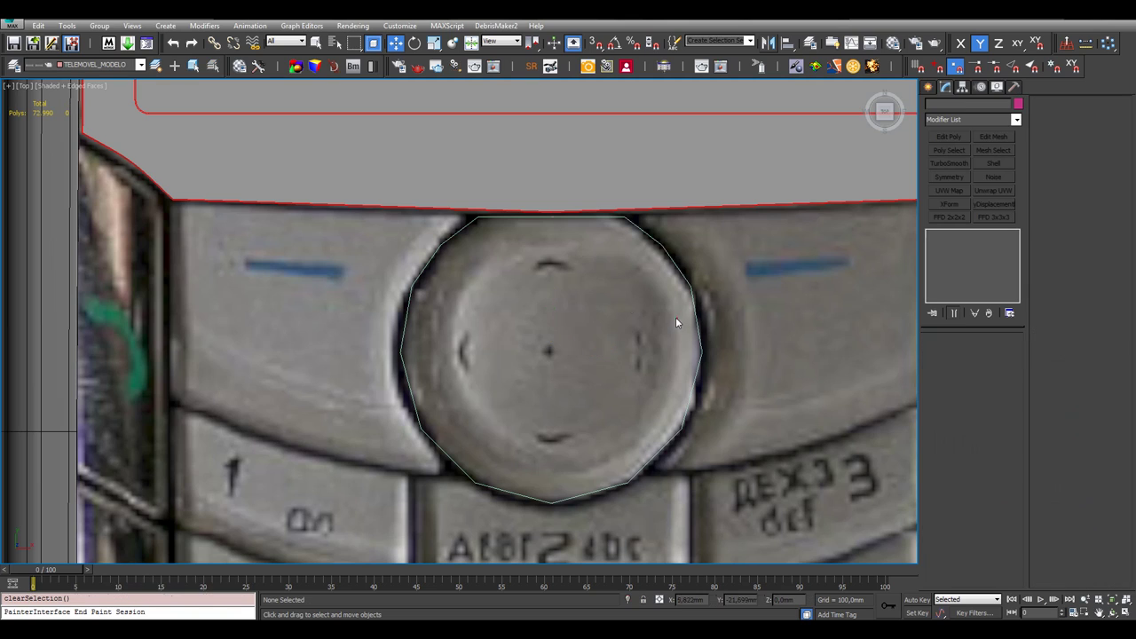
Attach the mirrored half to the original half-circle so both belong to one spline object
{"action": "left_click", "coordinate": [431, 251]}
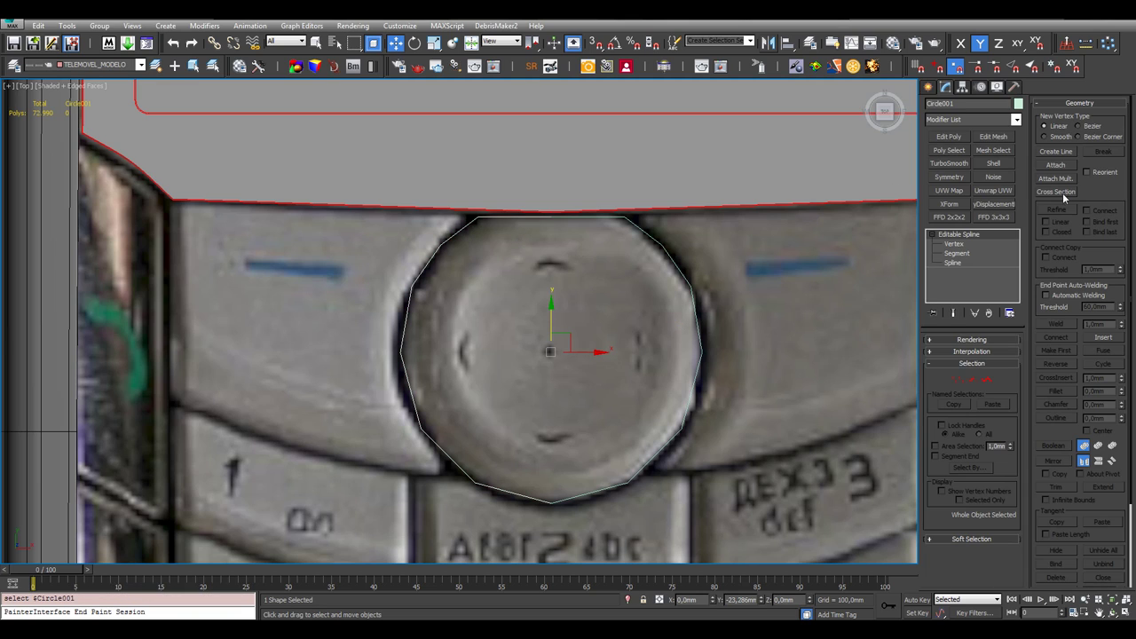
{"action": "left_click", "coordinate": [1052, 166]}
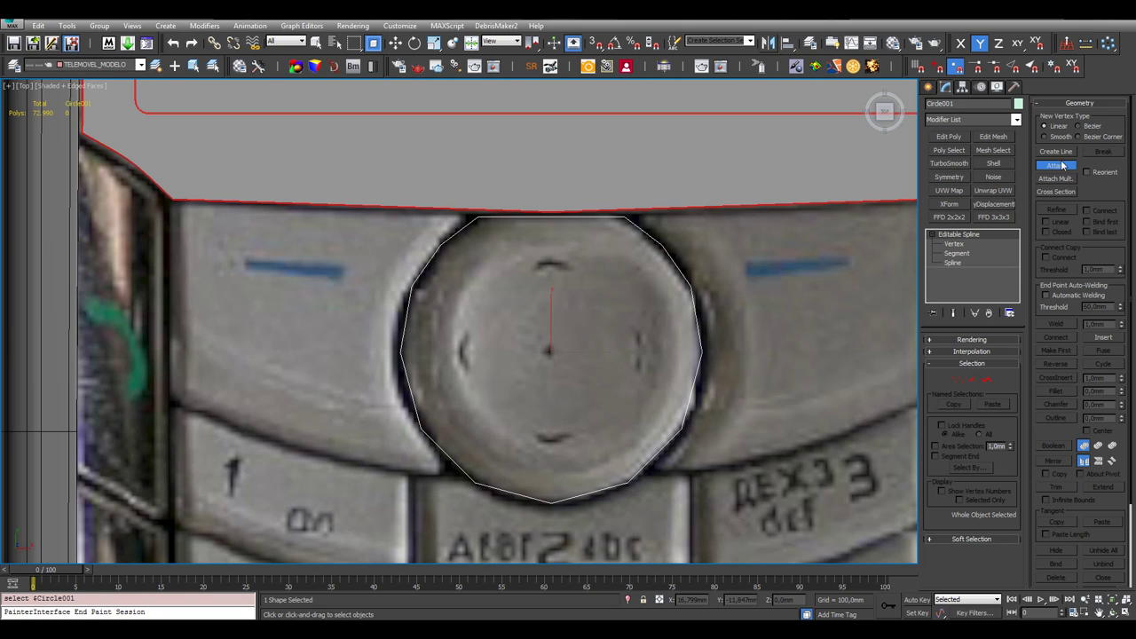
{"action": "key", "text": "w"}
{"action": "left_click", "coordinate": [603, 332]}
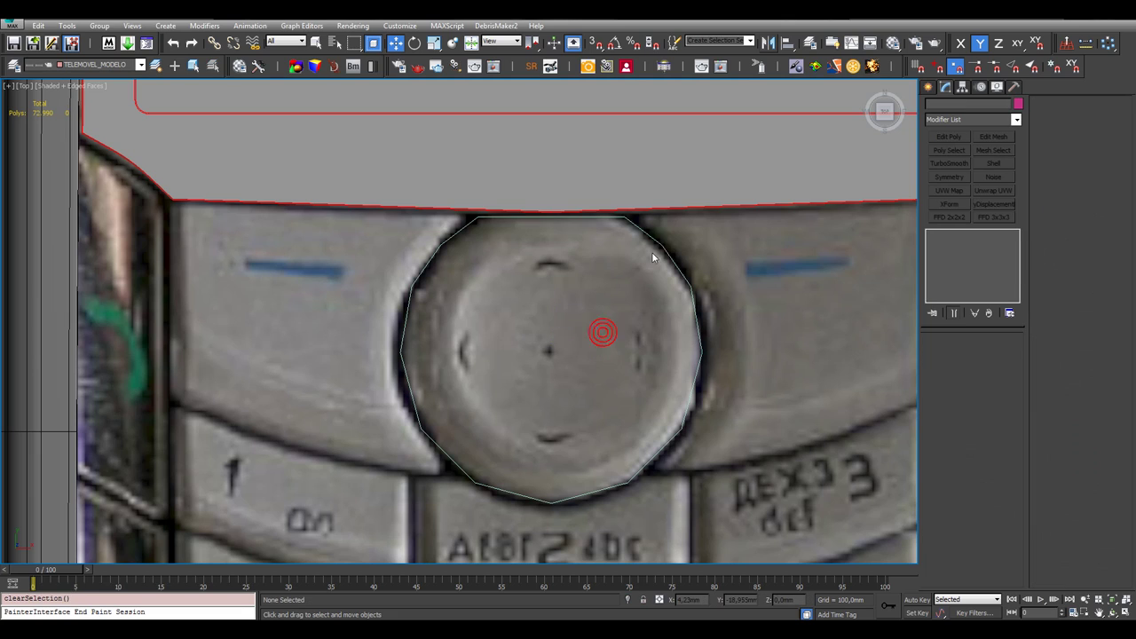
{"action": "left_click", "coordinate": [669, 256]}
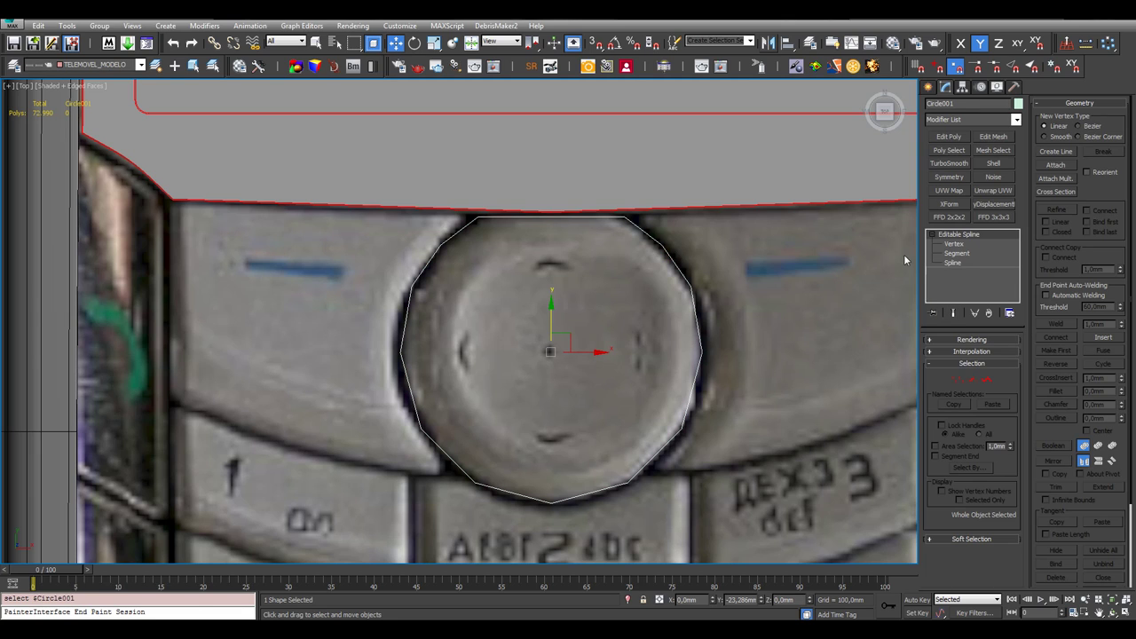
Weld the overlapping end vertices at the top and bottom of the circle, using a 1 mm threshold
{"action": "left_click", "coordinate": [954, 243]}
{"action": "left_click_drag", "start_coordinate": [539, 187], "coordinate": [576, 524]}
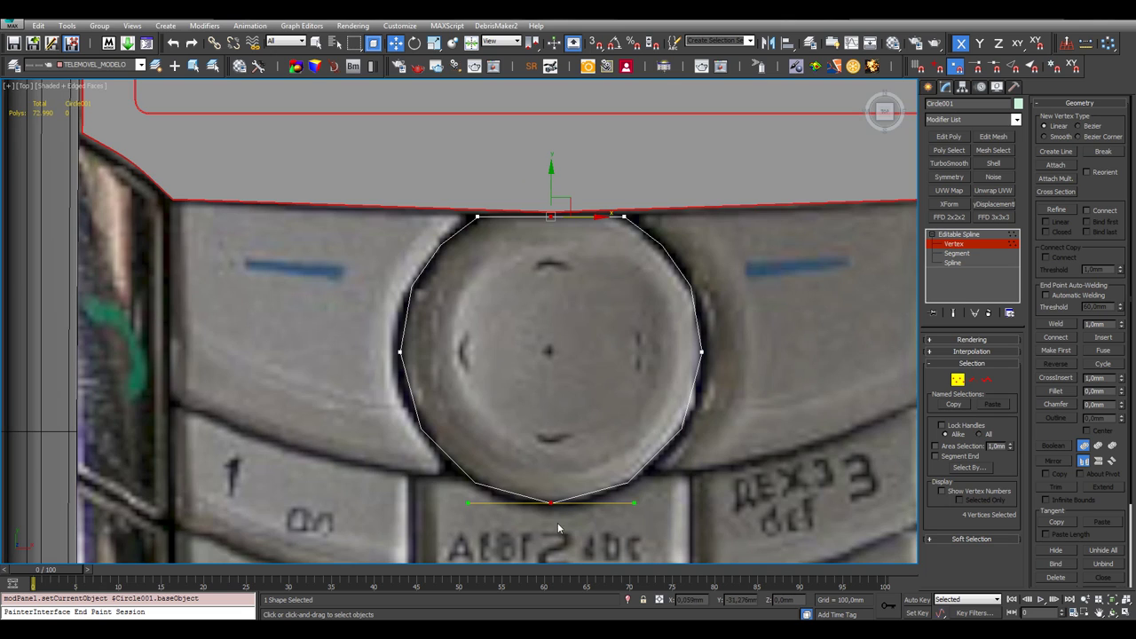
{"action": "left_click", "coordinate": [514, 235]}
{"action": "left_click_drag", "start_coordinate": [531, 187], "coordinate": [576, 272]}
{"action": "left_click_drag", "start_coordinate": [586, 568], "coordinate": [584, 564]}
{"action": "left_click_drag", "start_coordinate": [533, 461], "coordinate": [589, 540]}
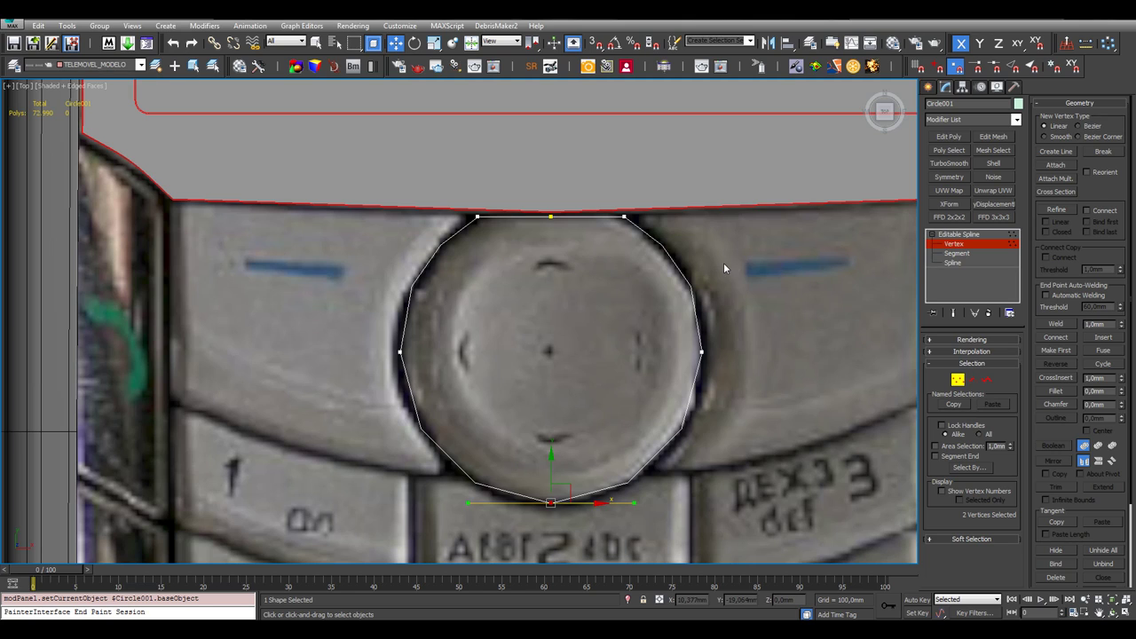
{"action": "left_click", "coordinate": [507, 260]}
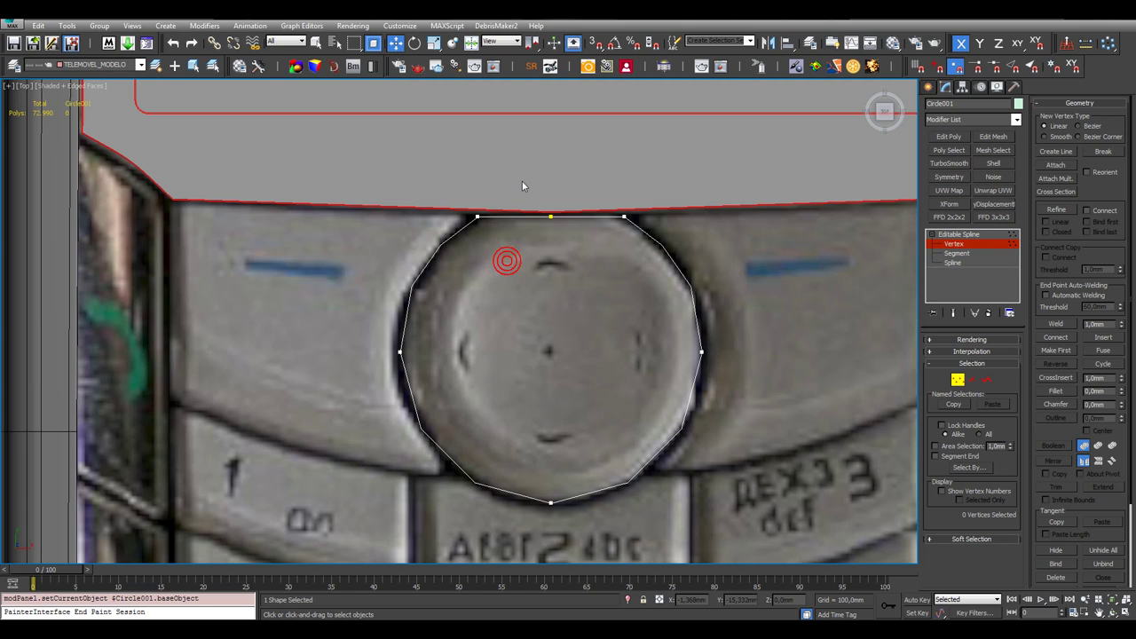
{"action": "left_click_drag", "start_coordinate": [522, 181], "coordinate": [566, 557]}
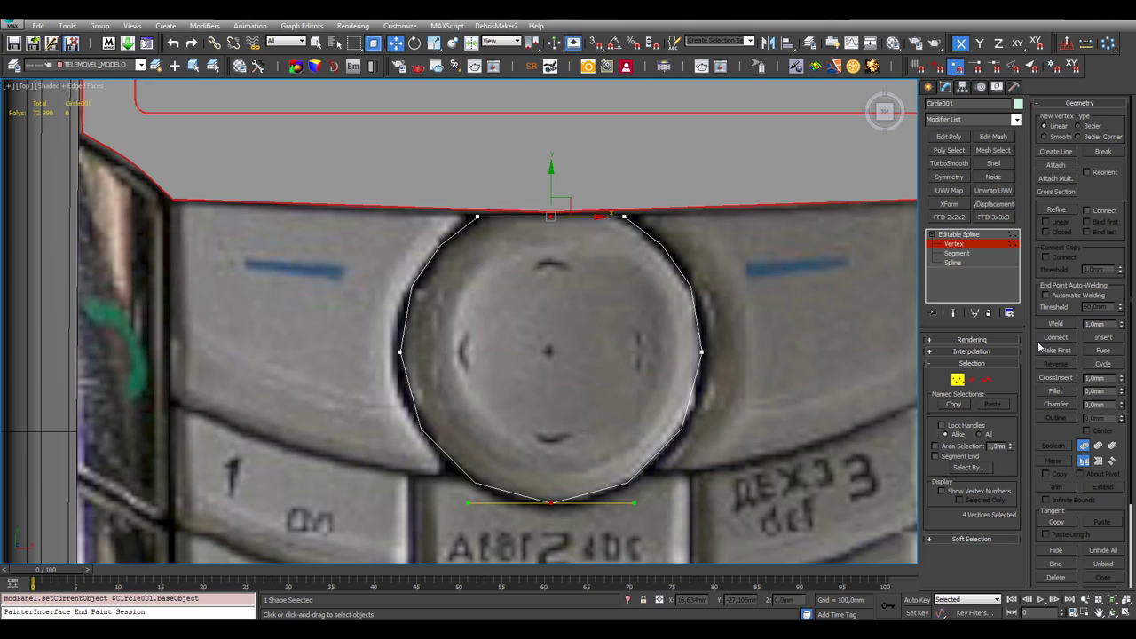
{"action": "double_click", "coordinate": [1097, 324]}
{"action": "left_click", "coordinate": [1054, 326]}
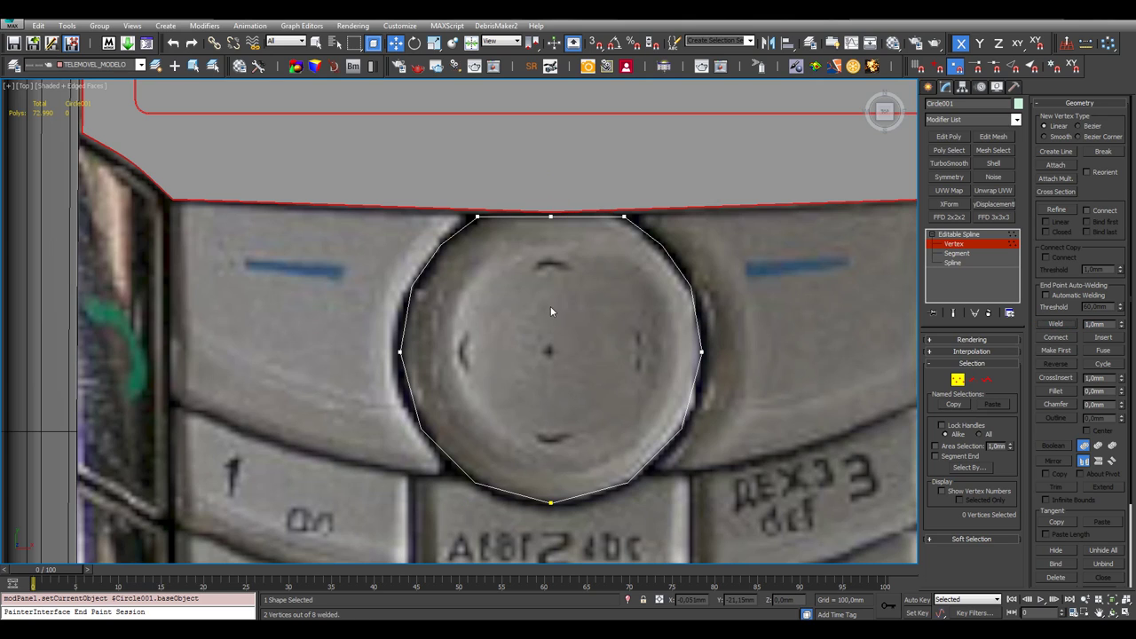
Delete the welded vertex in the middle of the outline's flat upper edge and finish vertex editing
{"action": "left_click", "coordinate": [551, 218]}
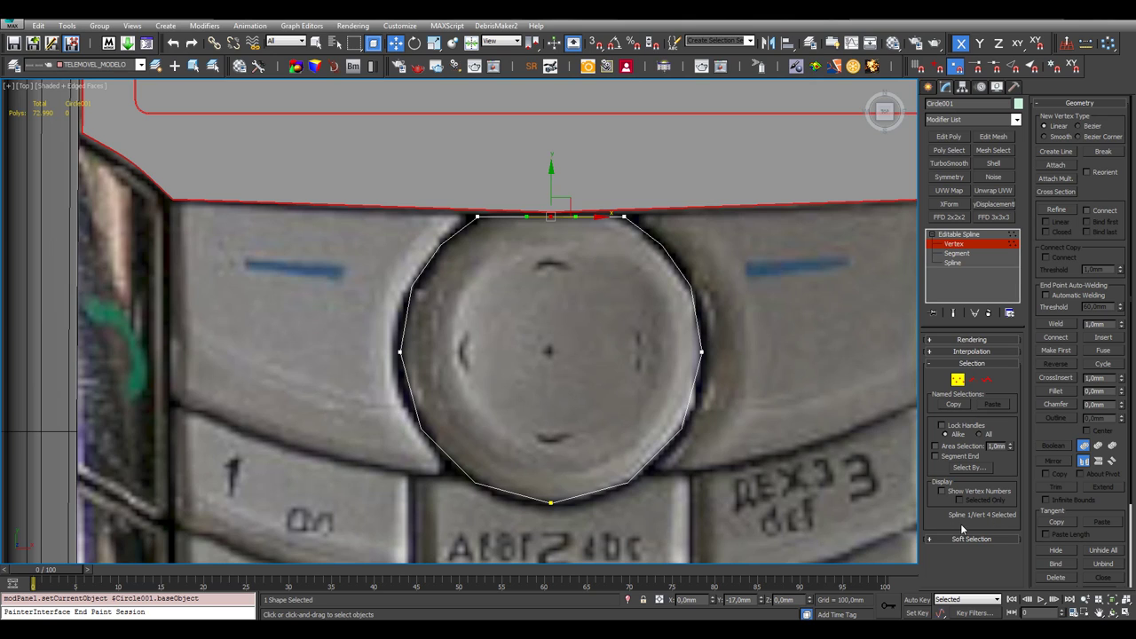
{"action": "left_click", "coordinate": [551, 502]}
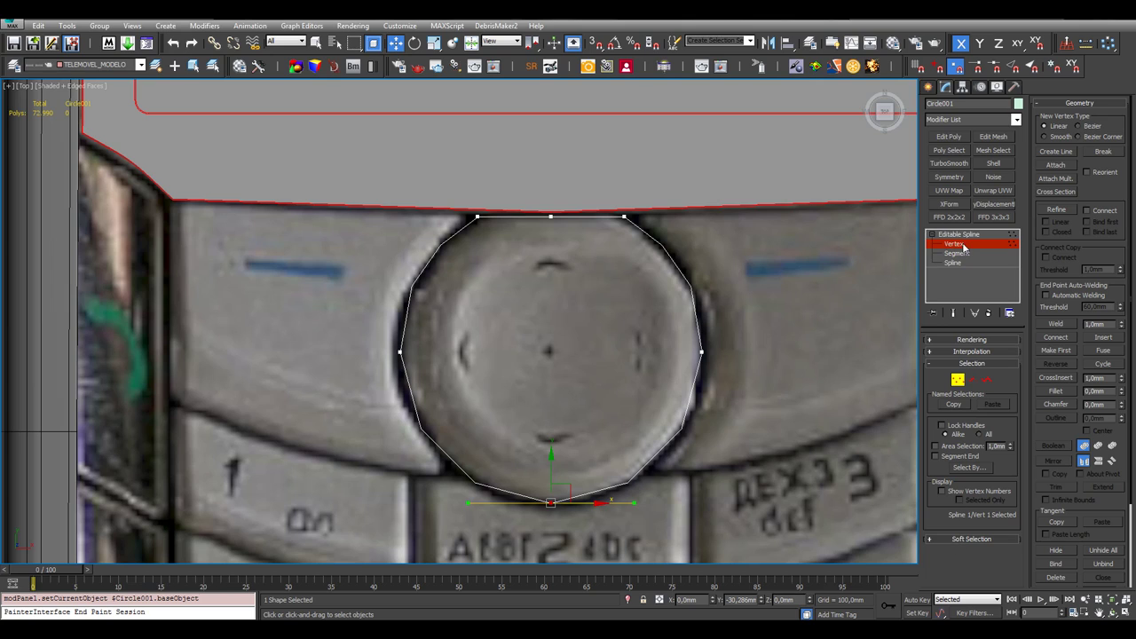
{"action": "left_click", "coordinate": [561, 207]}
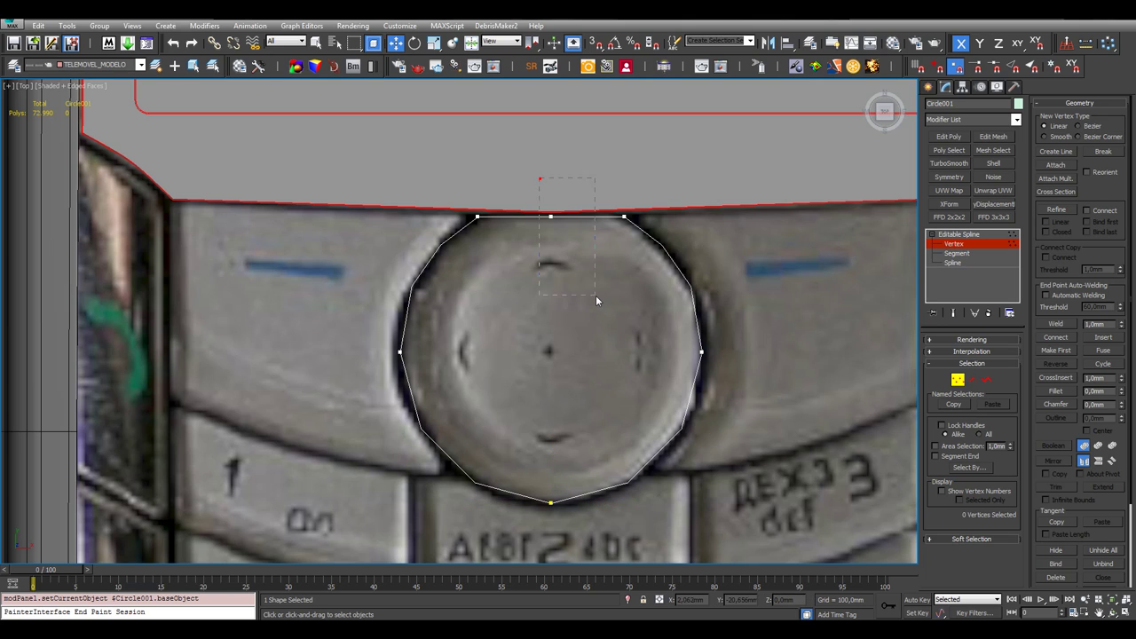
{"action": "left_click_drag", "start_coordinate": [596, 300], "coordinate": [595, 300]}
{"action": "key", "text": "Delete"}
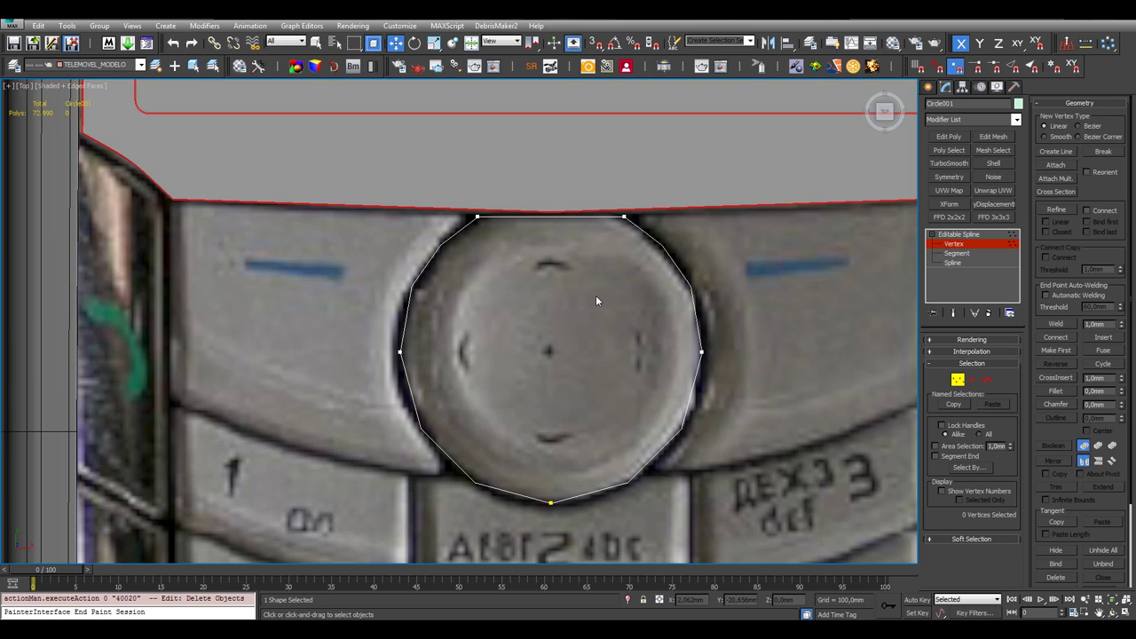
{"action": "left_click", "coordinate": [931, 235]}
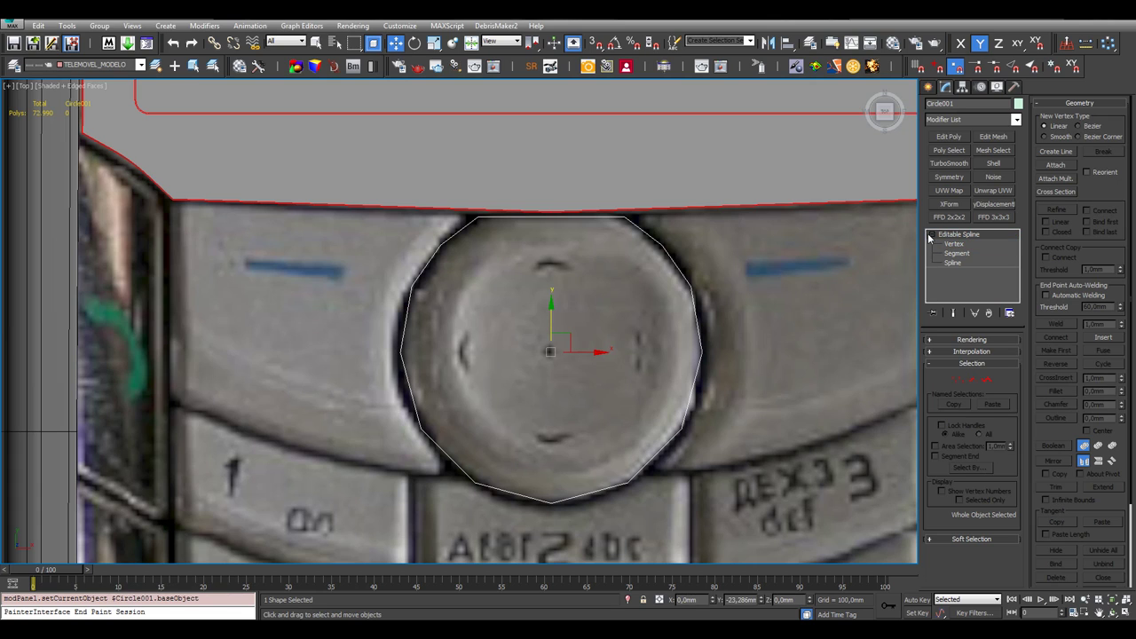
Apply an Extrude modifier to the closed outline of the round navigation button
{"action": "left_click", "coordinate": [531, 300]}
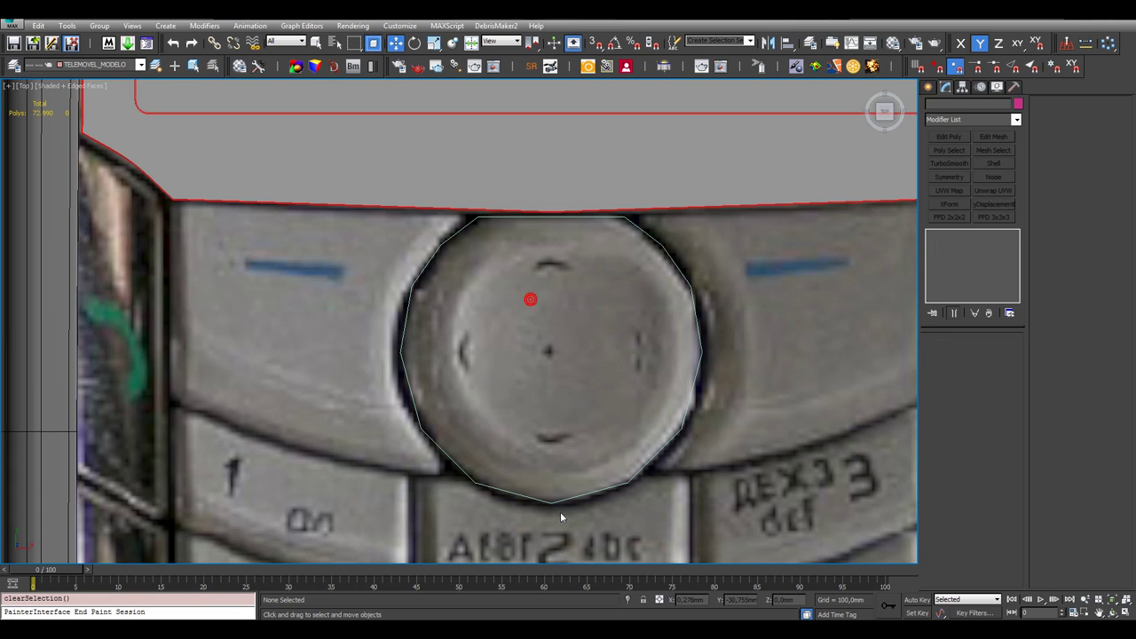
{"action": "left_click", "coordinate": [611, 485]}
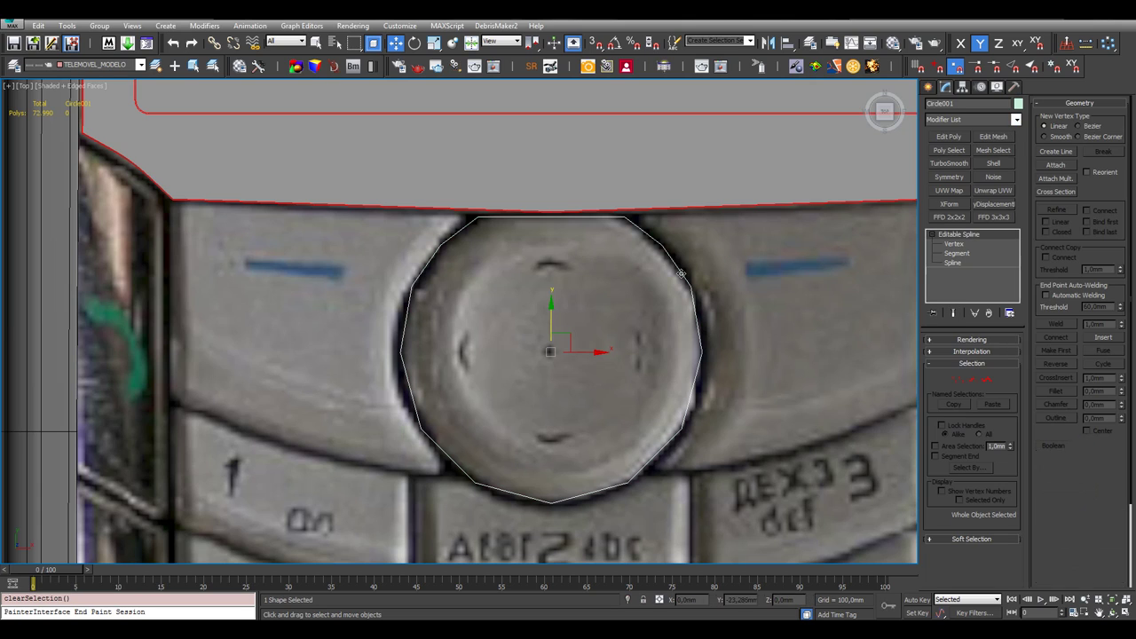
{"action": "left_click", "coordinate": [1017, 119]}
{"action": "left_click", "coordinate": [947, 463]}
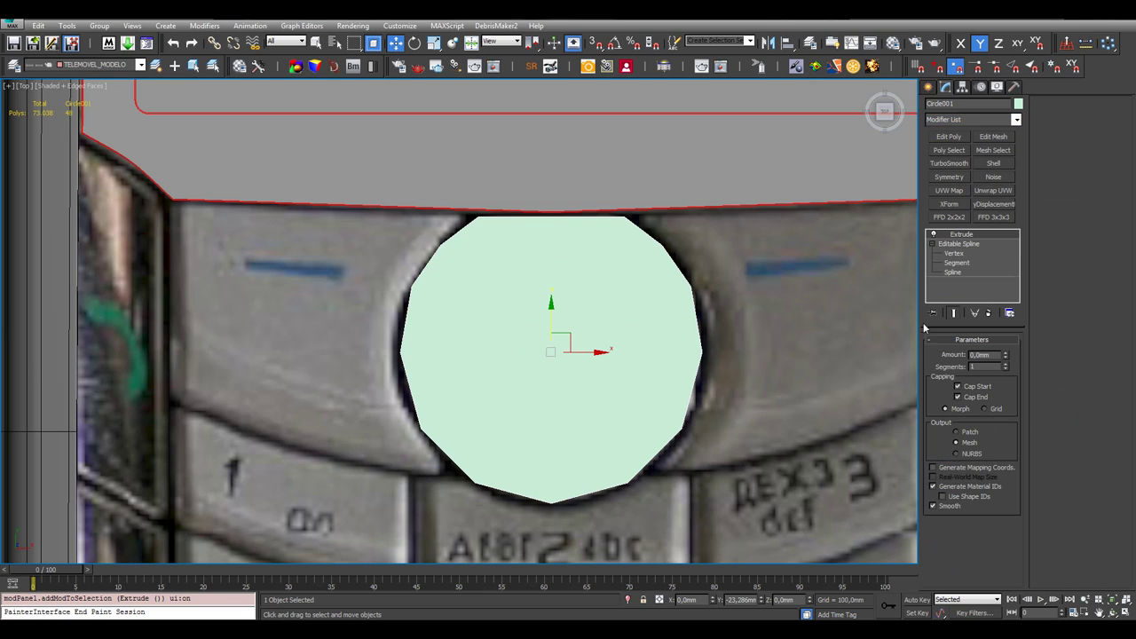
Isolate the round button together with the flat panel above the keypad, shown in the four-viewport layout
{"action": "left_click", "coordinate": [1128, 612]}
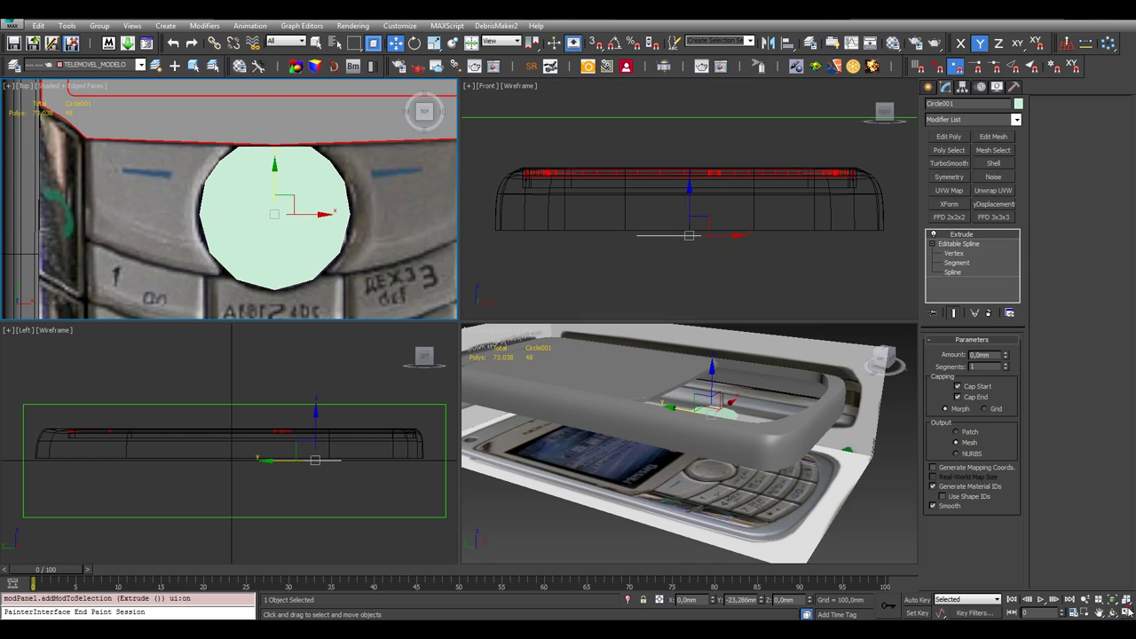
{"action": "right_click", "coordinate": [879, 504]}
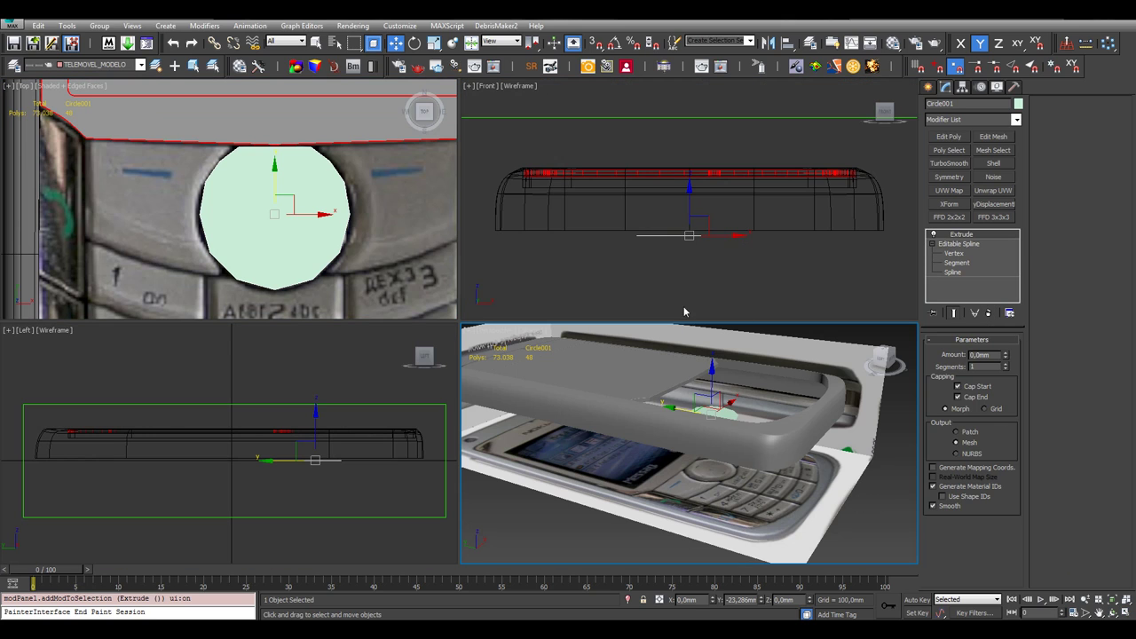
{"action": "left_click", "coordinate": [657, 360], "text": "ctrl"}
{"action": "right_click", "coordinate": [651, 366]}
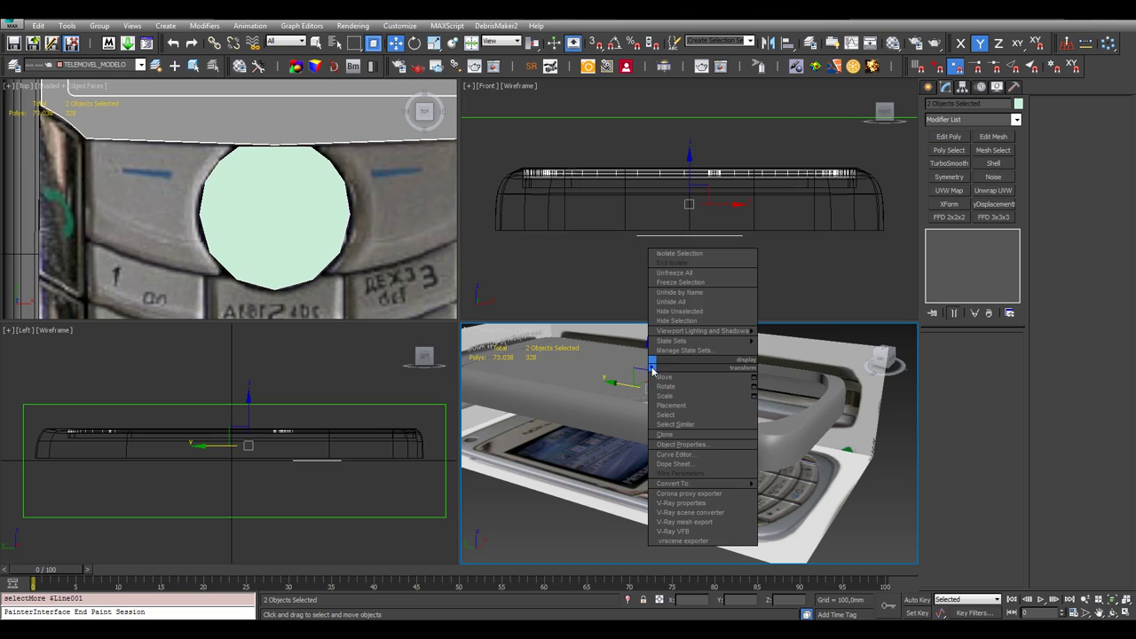
{"action": "left_click", "coordinate": [683, 253]}
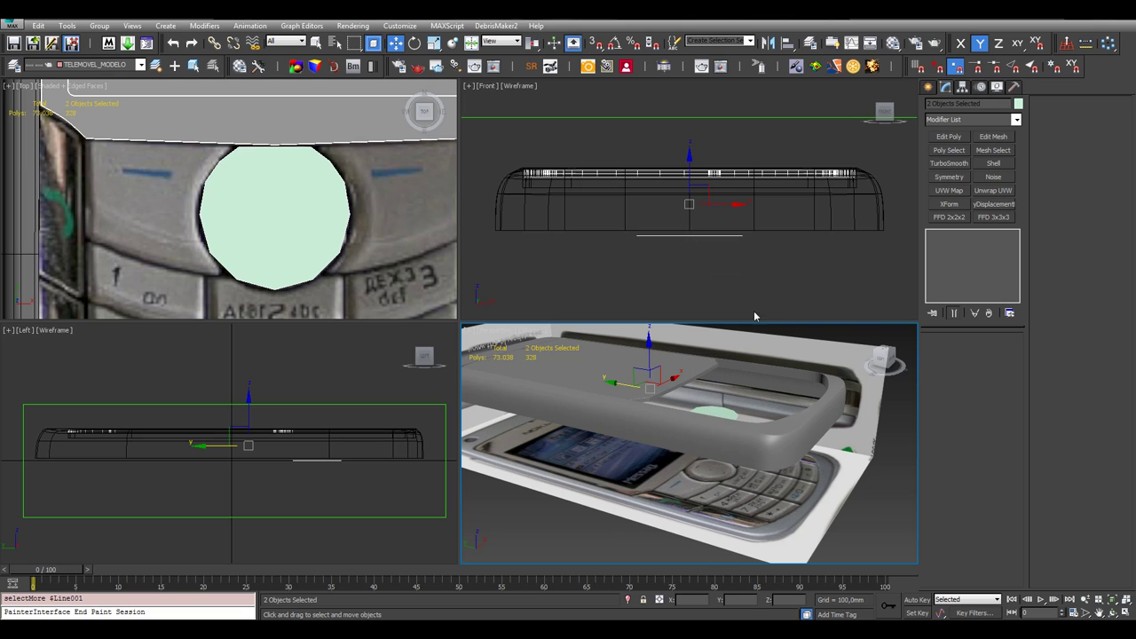
{"action": "right_click", "coordinate": [660, 359]}
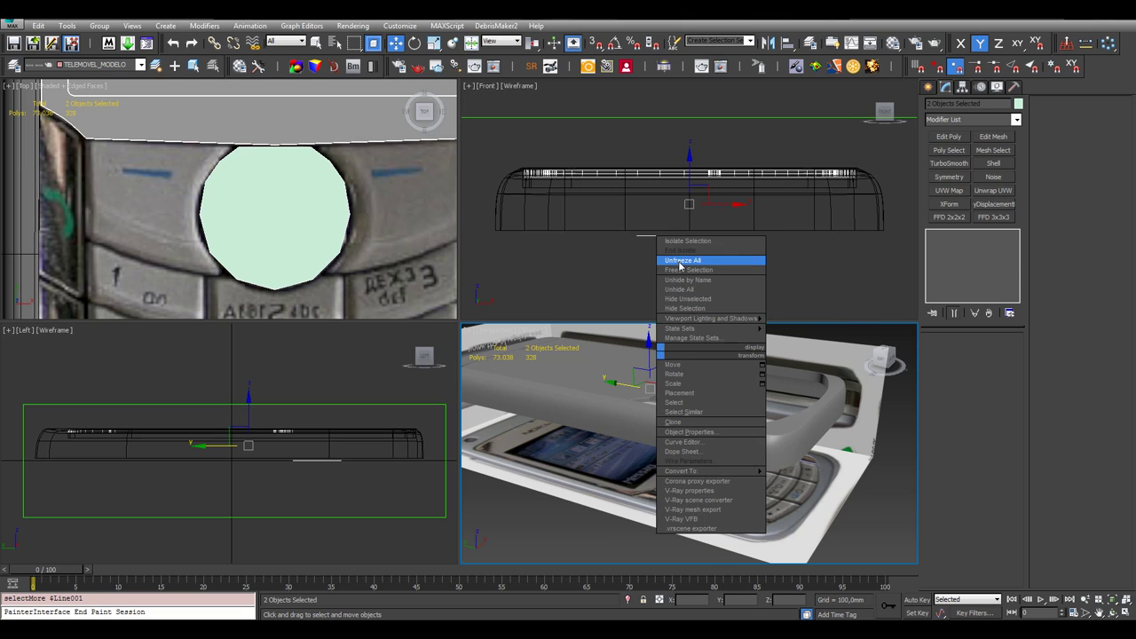
{"action": "left_click", "coordinate": [683, 241]}
{"action": "left_click", "coordinate": [778, 459]}
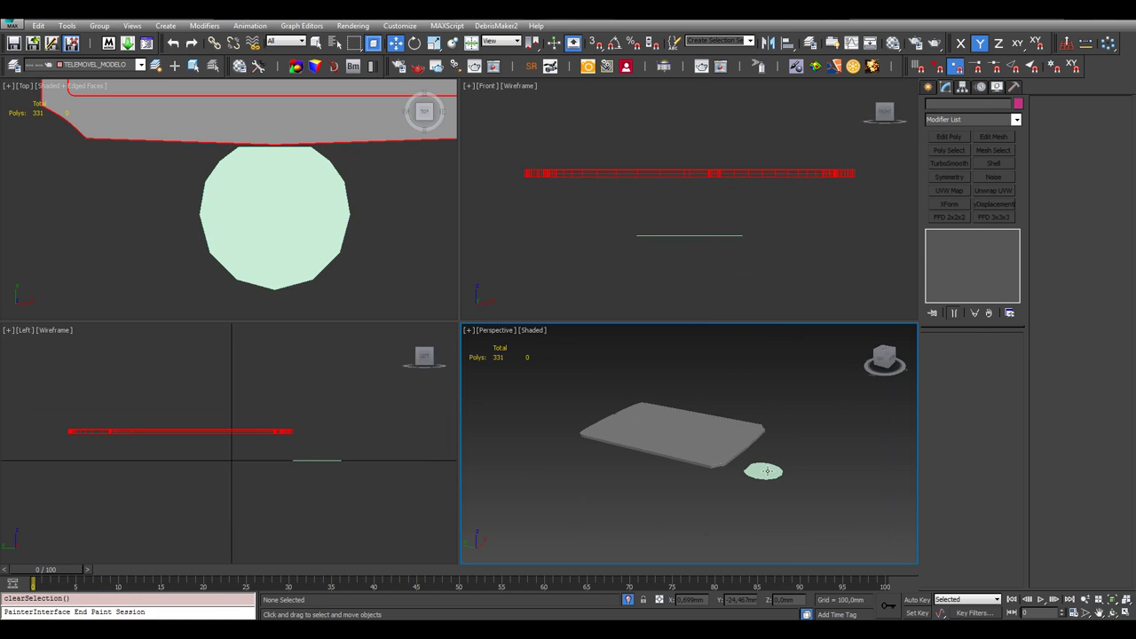
Set the Extrude amount of the round navigation button to 2 mm in a maximized Perspective view
{"action": "left_click", "coordinate": [755, 471]}
{"action": "left_click", "coordinate": [688, 239]}
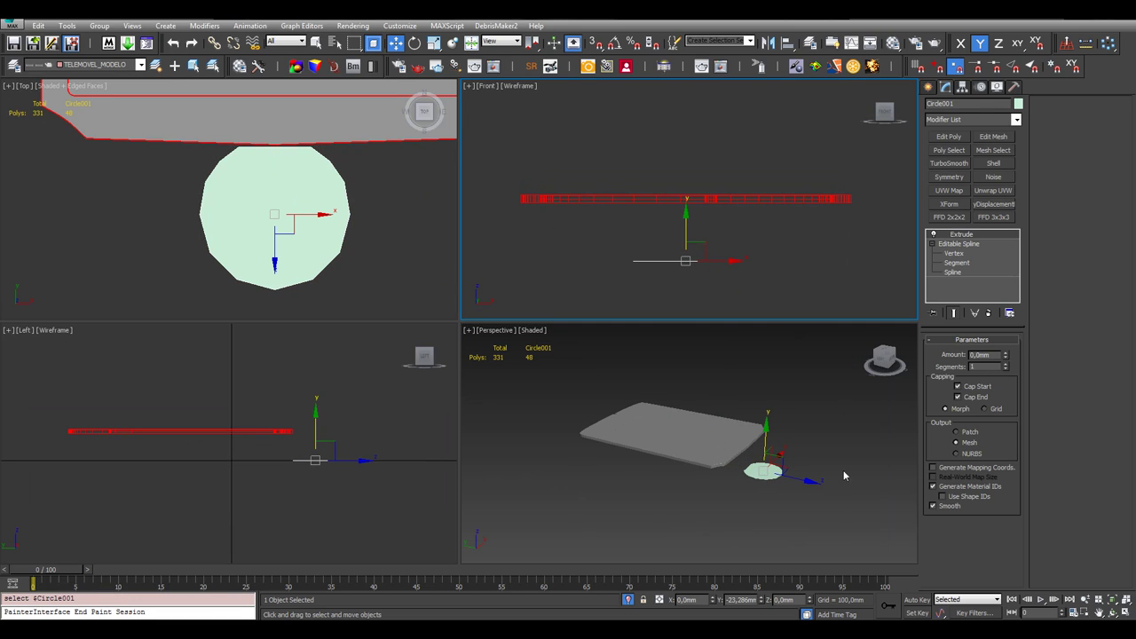
{"action": "scroll", "coordinate": [844, 475], "scroll_direction": "up", "scroll_amount": 2}
{"action": "left_click", "coordinate": [1125, 612]}
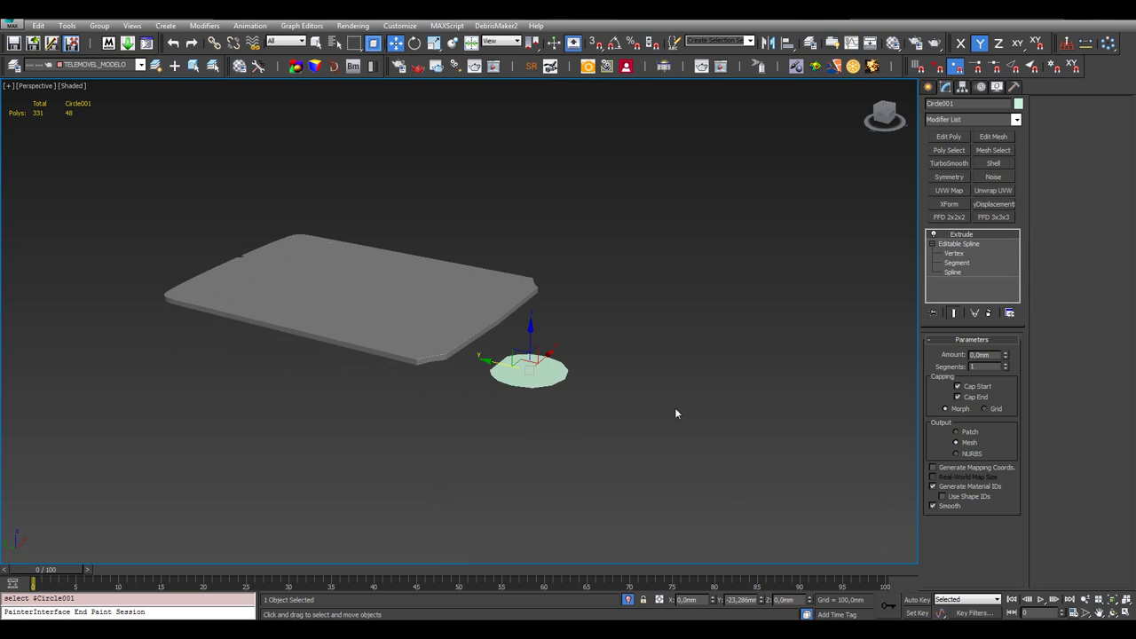
{"action": "key", "text": "z"}
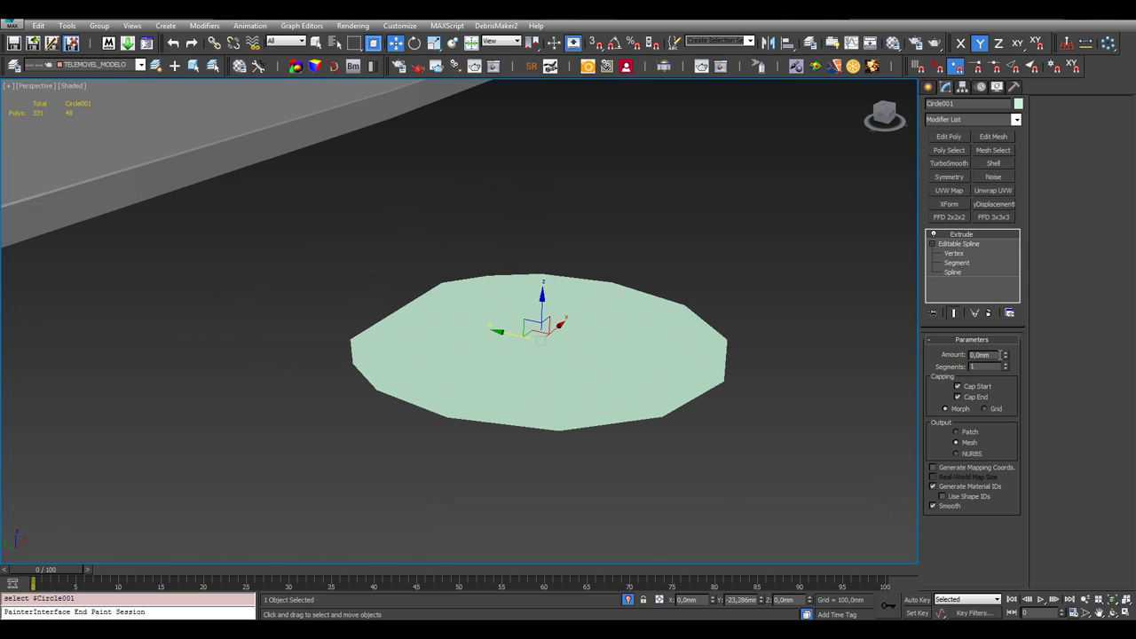
{"action": "left_click_drag", "start_coordinate": [1006, 356], "coordinate": [1004, 357]}
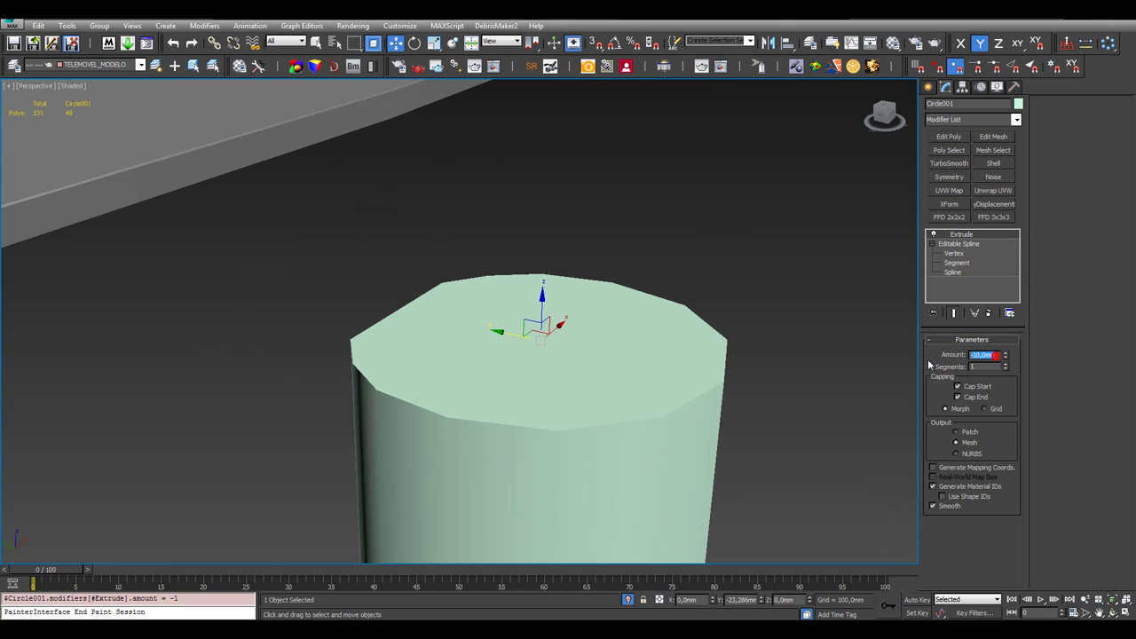
{"action": "type", "text": "2"}
{"action": "key", "text": "Return"}
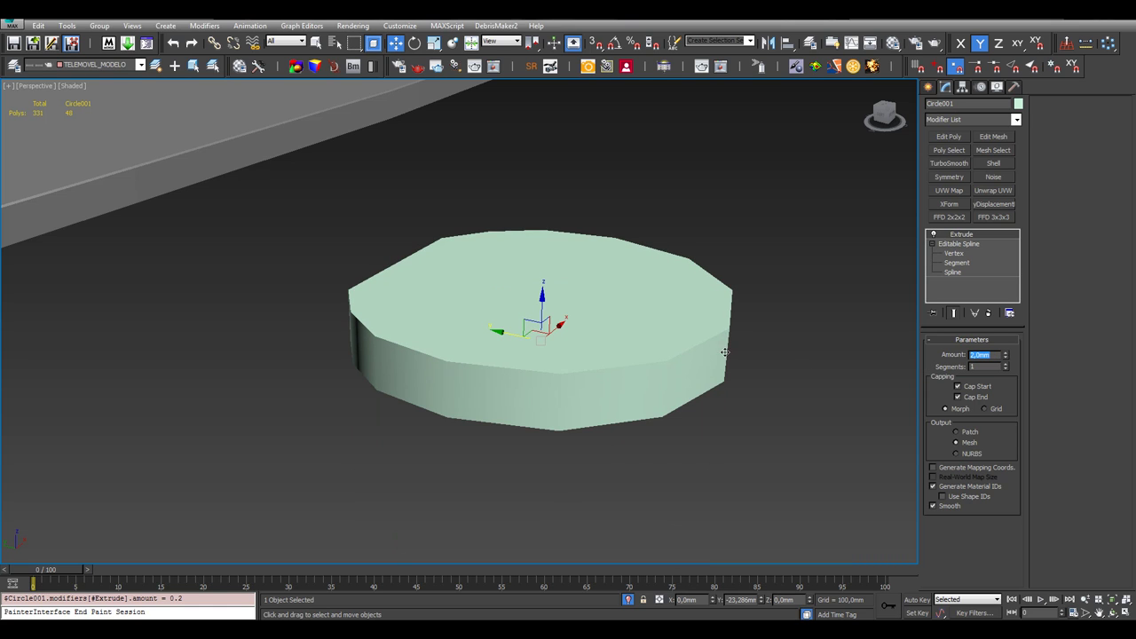
{"action": "left_click", "coordinate": [1114, 612]}
{"action": "left_click_drag", "start_coordinate": [512, 380], "coordinate": [483, 382]}
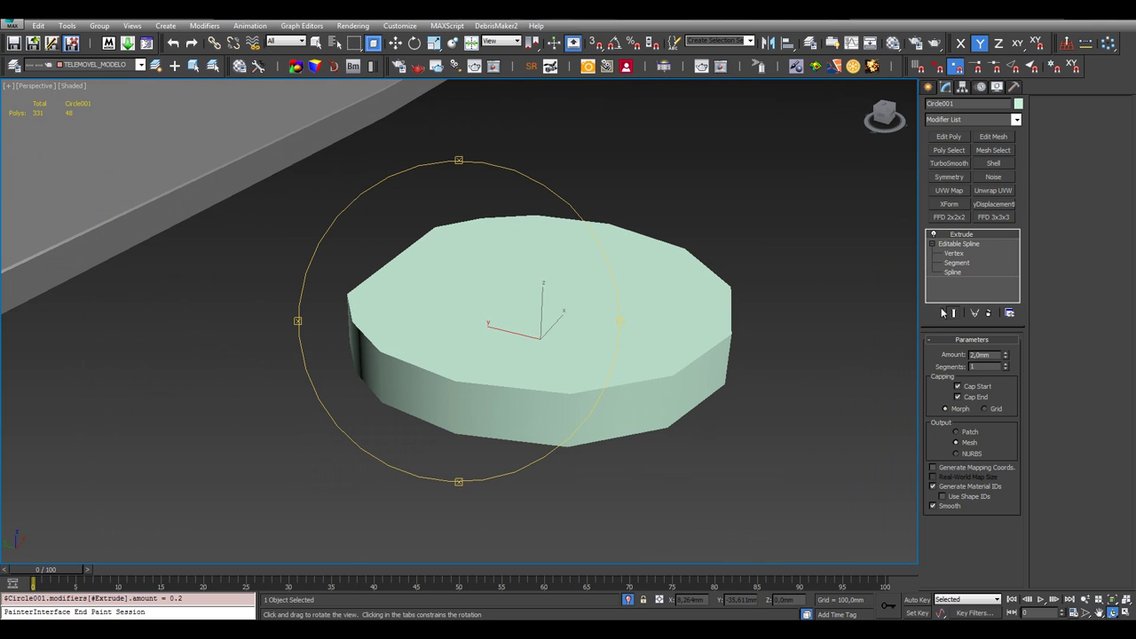
Replace the round button's Extrude modifier with a Bevel modifier and set its level 1 height to 2 mm
{"action": "left_click", "coordinate": [990, 314]}
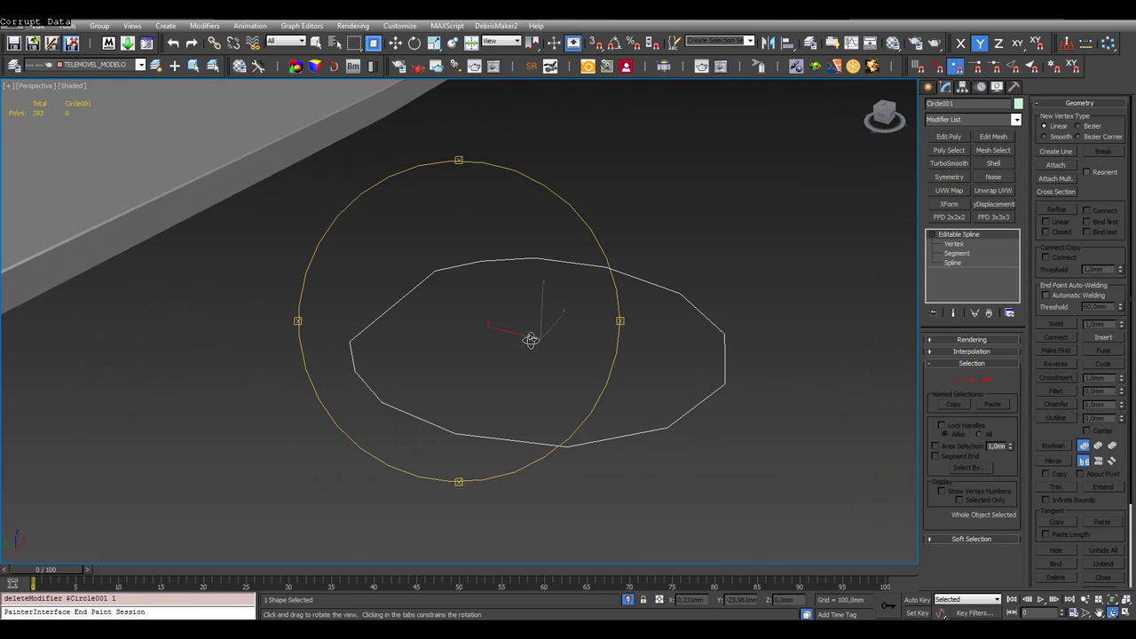
{"action": "left_click", "coordinate": [1016, 120]}
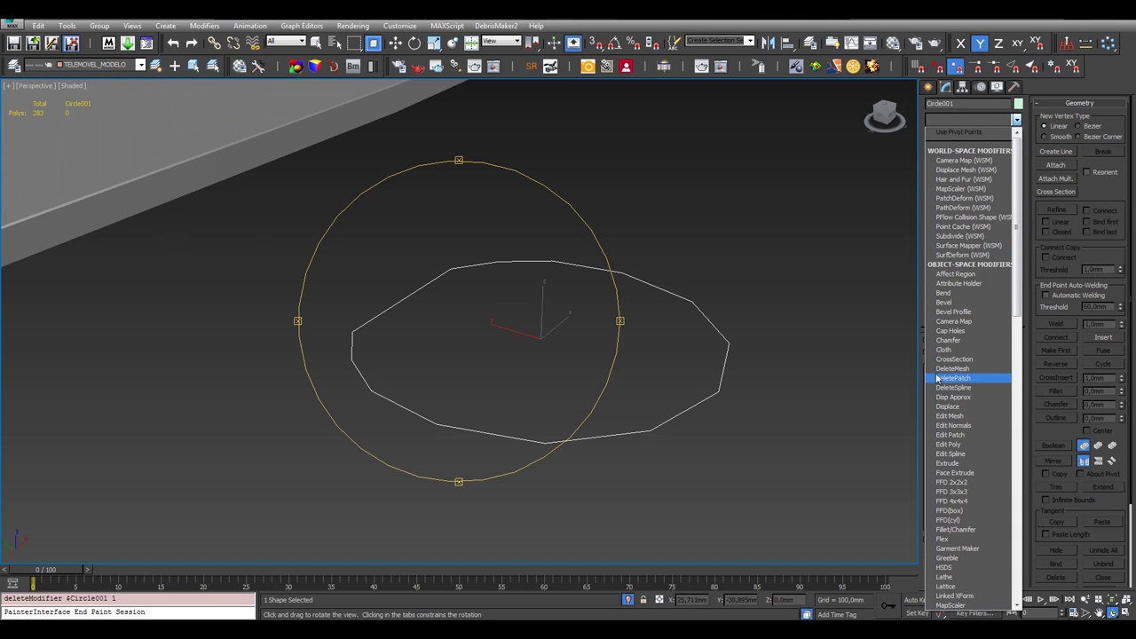
{"action": "left_click", "coordinate": [944, 303]}
{"action": "mouse_move", "coordinate": [573, 359]}
{"action": "left_mouse_down"}
{"action": "mouse_move", "coordinate": [530, 357]}
{"action": "mouse_move", "coordinate": [553, 354]}
{"action": "left_mouse_up"}
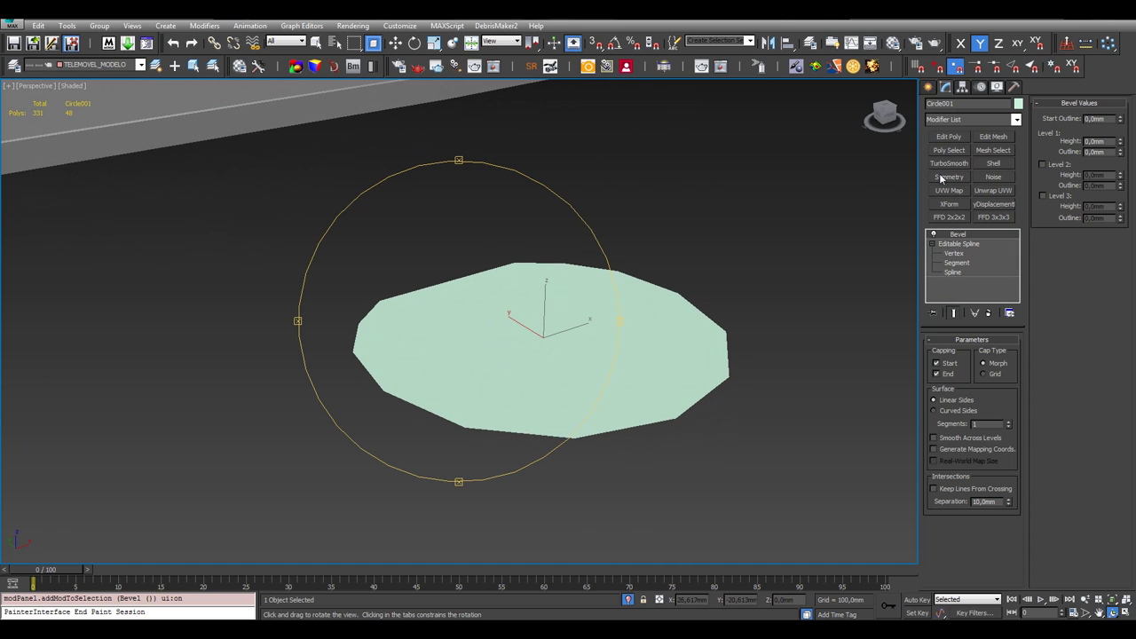
{"action": "double_click", "coordinate": [1109, 140]}
{"action": "type", "text": "2"}
{"action": "key", "text": "Return"}
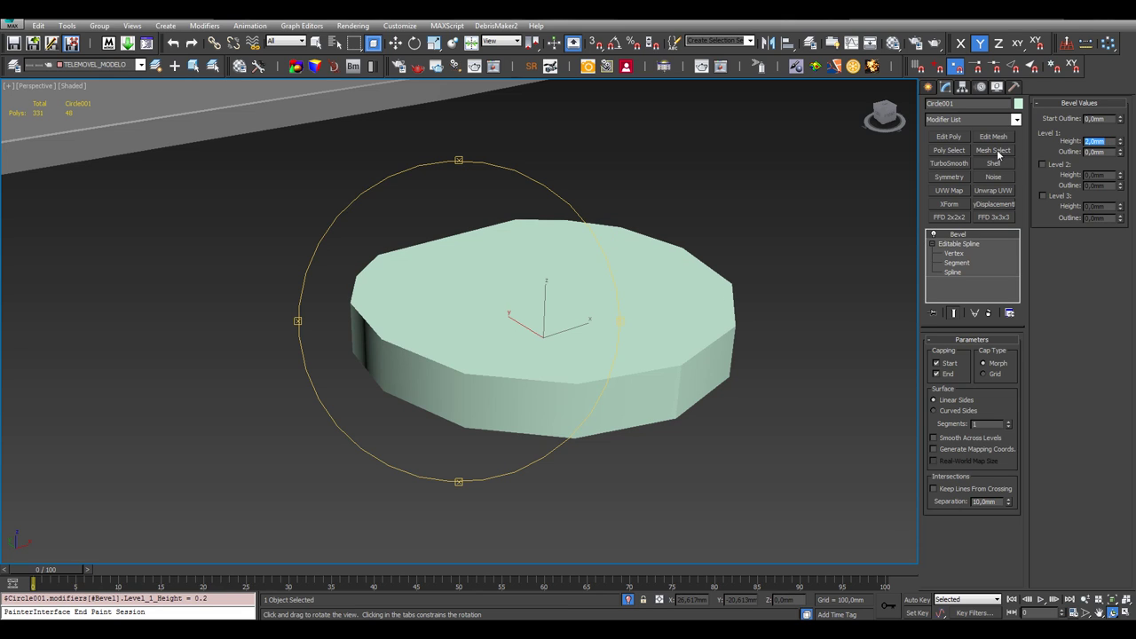
Try level 1 outline values of -2 mm and 2 mm on the round button's bevel
{"action": "left_click_drag", "start_coordinate": [1120, 156], "coordinate": [1120, 167]}
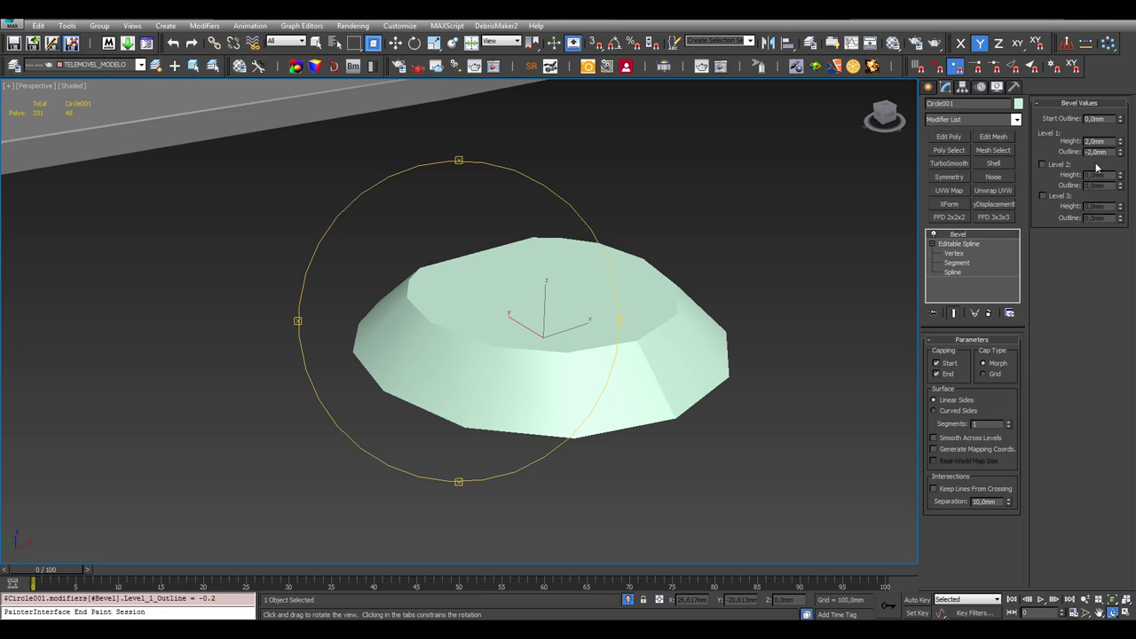
{"action": "left_click_drag", "start_coordinate": [485, 378], "coordinate": [480, 353]}
{"action": "left_click_drag", "start_coordinate": [1115, 152], "coordinate": [1119, 143]}
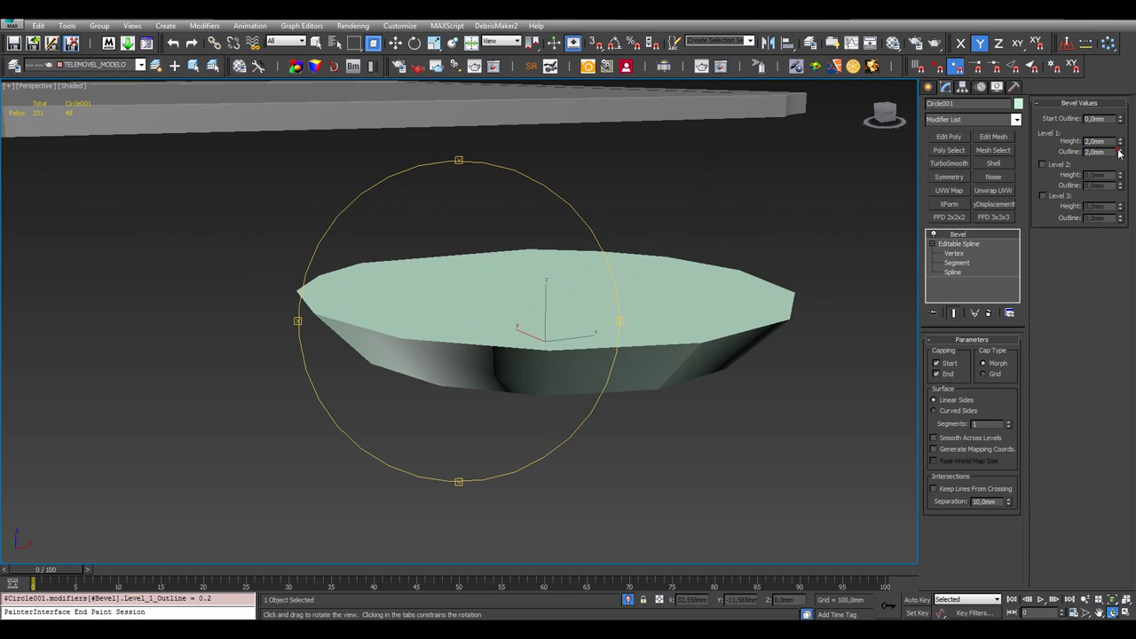
{"action": "left_click_drag", "start_coordinate": [506, 360], "coordinate": [557, 309]}
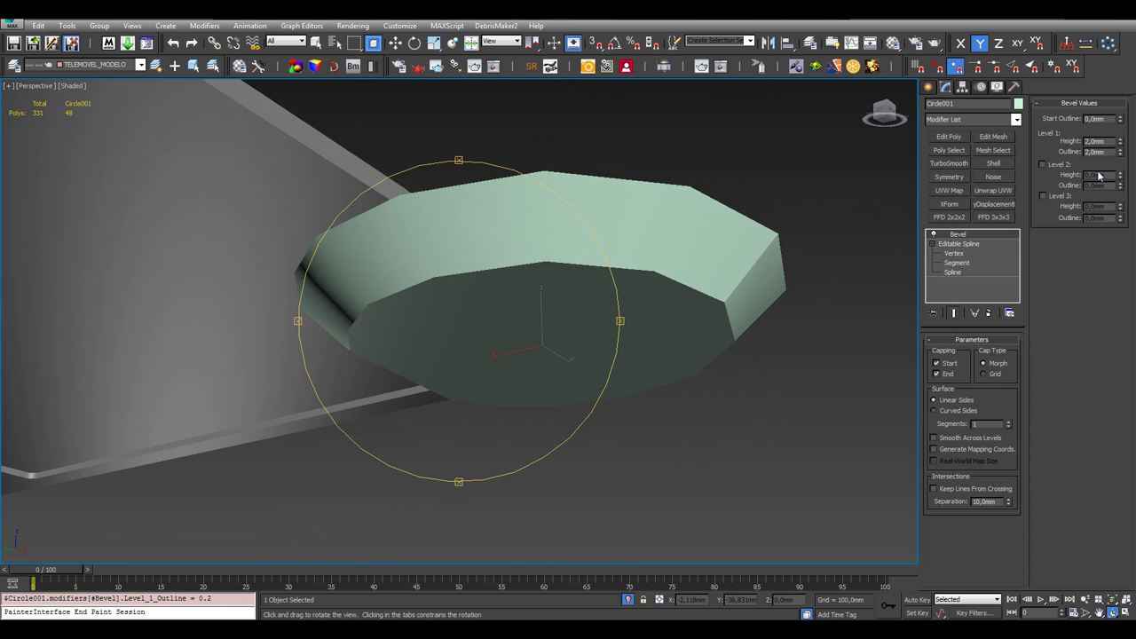
Enable bevel level 2 with a 5 mm height and level 3 with a -5 mm height and -2 mm outline
{"action": "left_click", "coordinate": [1044, 164]}
{"action": "left_click_drag", "start_coordinate": [1120, 175], "coordinate": [1120, 169]}
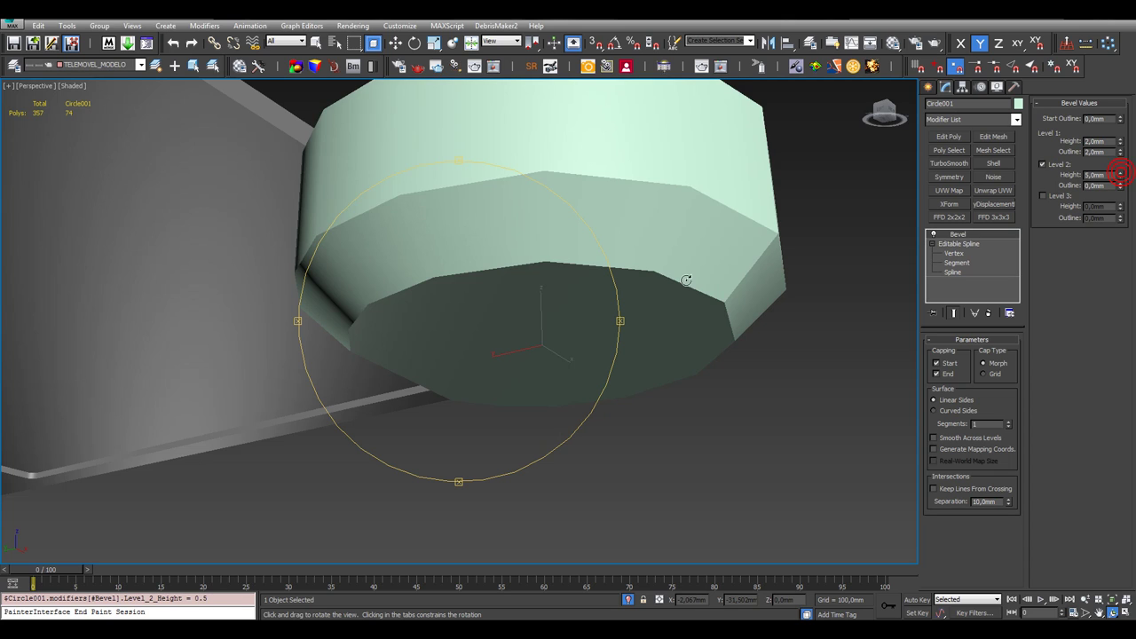
{"action": "left_click_drag", "start_coordinate": [504, 336], "coordinate": [502, 388]}
{"action": "left_click", "coordinate": [1050, 199]}
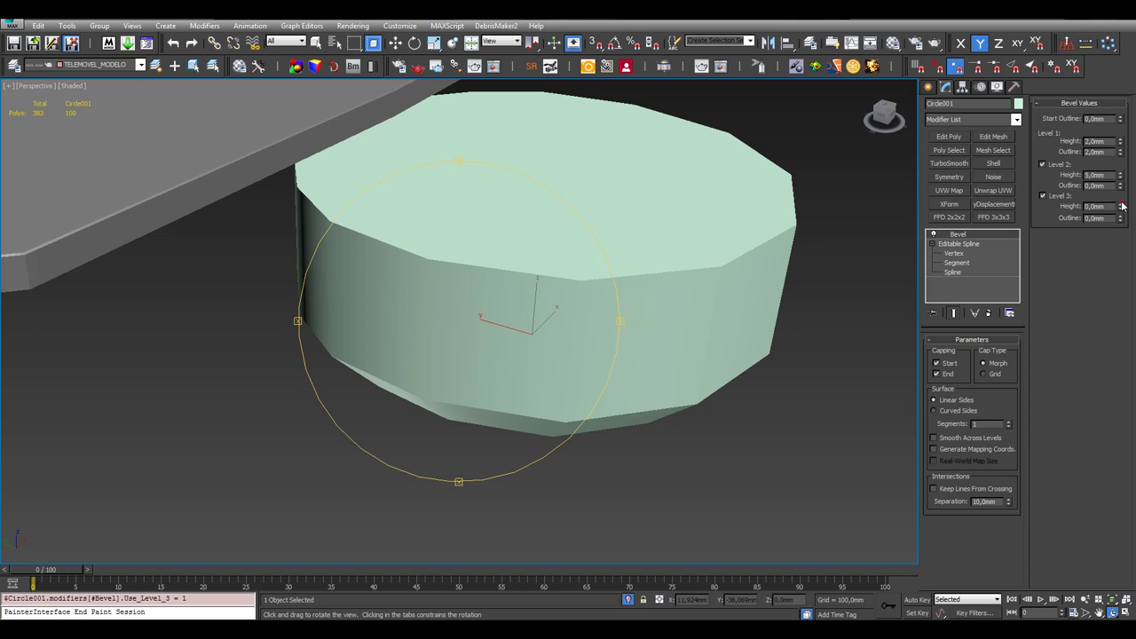
{"action": "left_click_drag", "start_coordinate": [1122, 207], "coordinate": [1120, 224]}
{"action": "left_click_drag", "start_coordinate": [547, 323], "coordinate": [494, 364]}
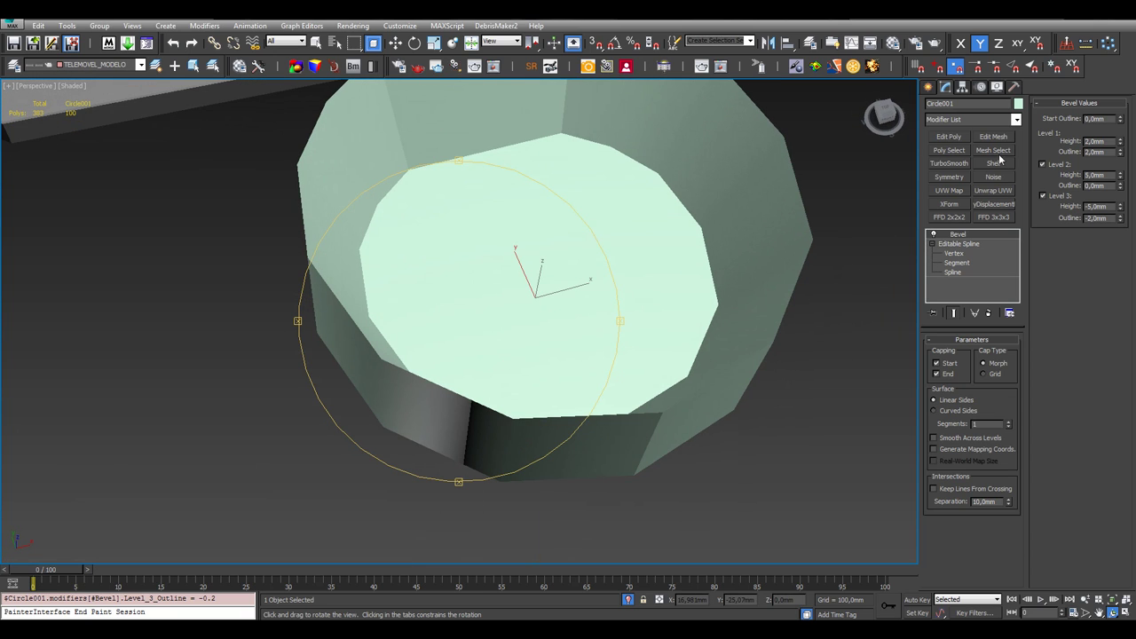
Reset the level 2 height, the level 3 height and outline, and the level 1 outline to 0 mm, keeping all bevel levels enabled
{"action": "left_click", "coordinate": [1043, 164]}
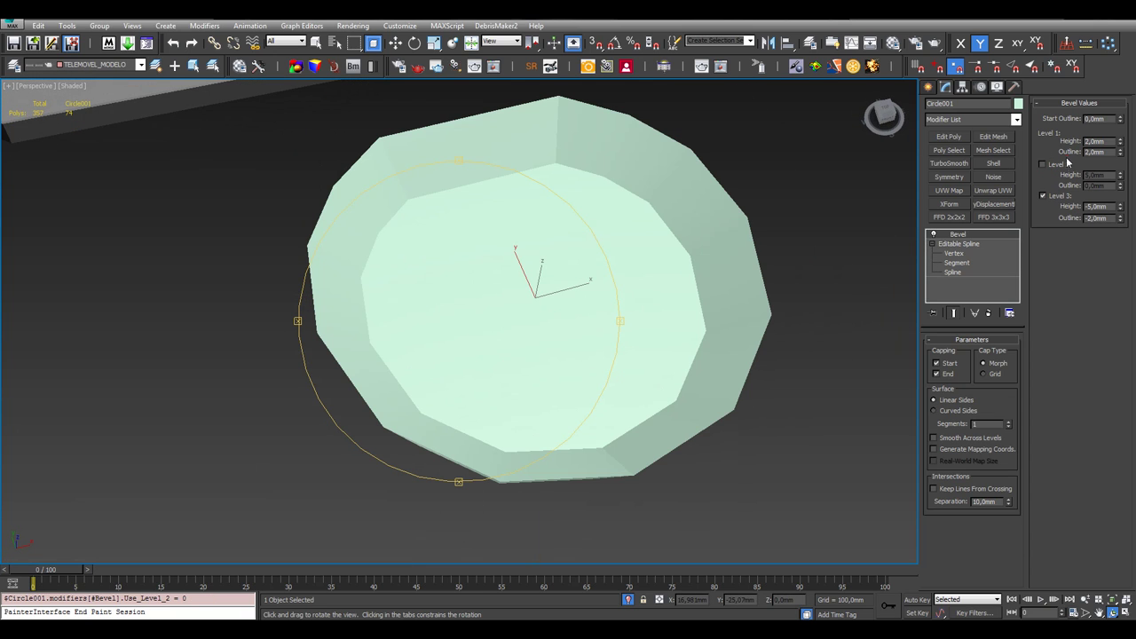
{"action": "left_click", "coordinate": [1065, 164]}
{"action": "right_click", "coordinate": [1122, 175]}
{"action": "left_click", "coordinate": [1061, 196]}
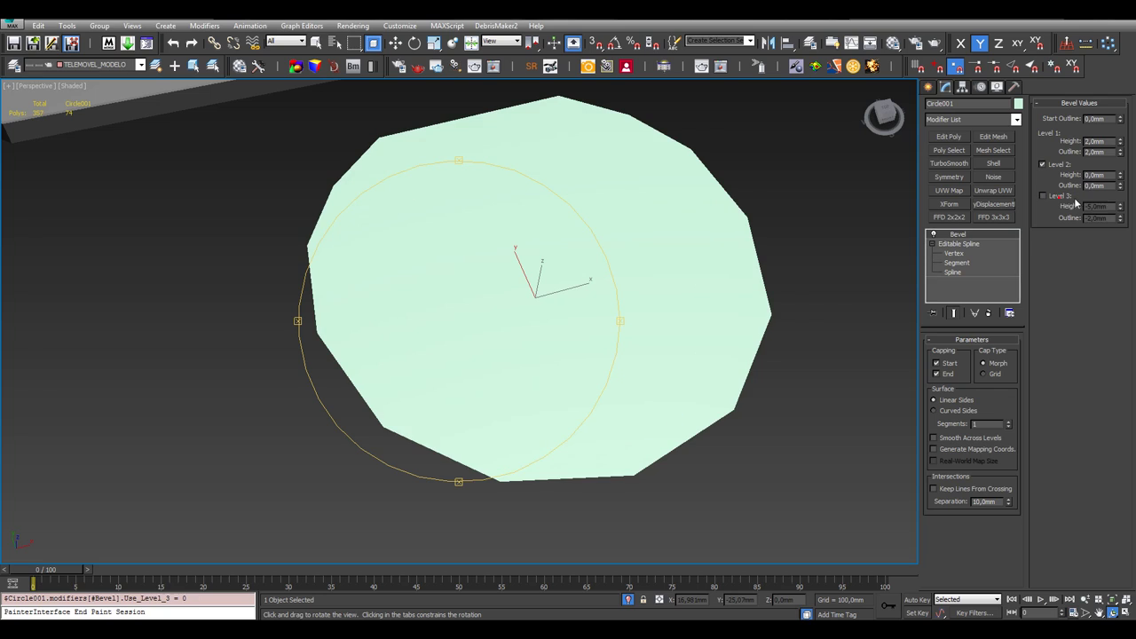
{"action": "left_click", "coordinate": [1062, 195]}
{"action": "right_click", "coordinate": [1122, 206]}
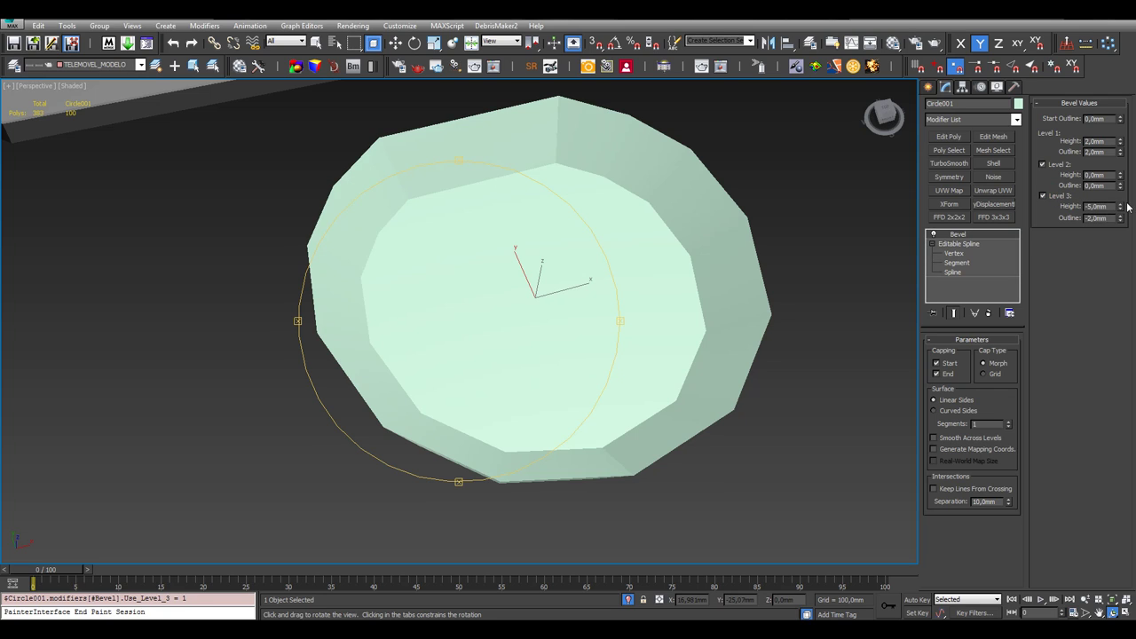
{"action": "right_click", "coordinate": [1121, 217]}
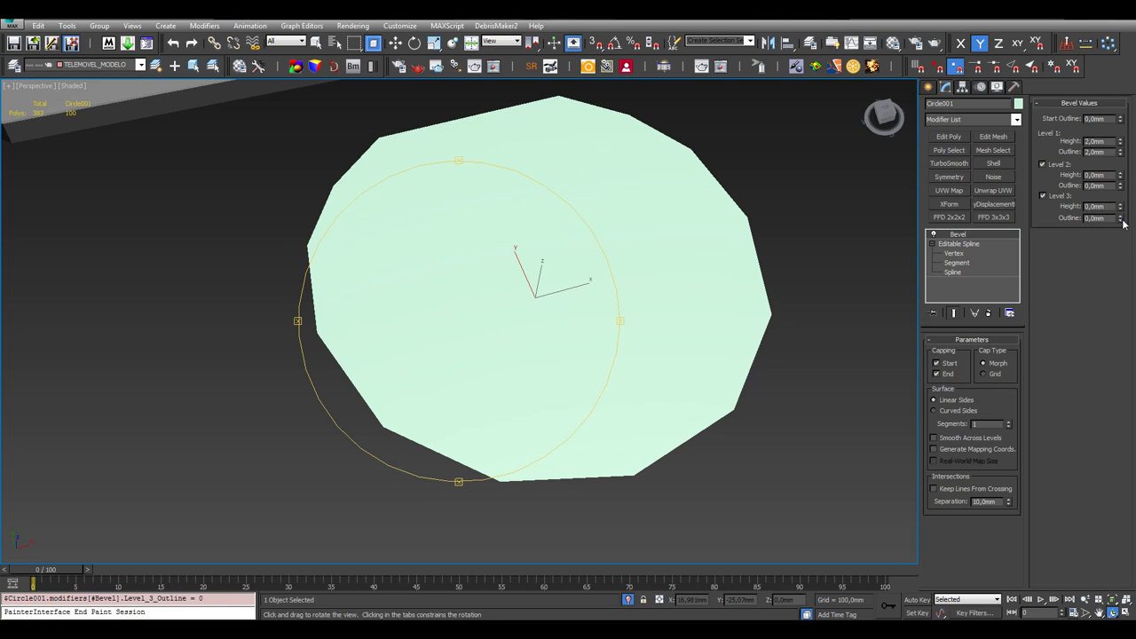
{"action": "right_click", "coordinate": [1121, 152]}
Restore the four-viewport layout and end the isolation of the round button and flat panel
{"action": "left_click_drag", "start_coordinate": [532, 302], "coordinate": [551, 258]}
{"action": "left_click_drag", "start_coordinate": [553, 340], "coordinate": [522, 366]}
{"action": "left_click", "coordinate": [1132, 614]}
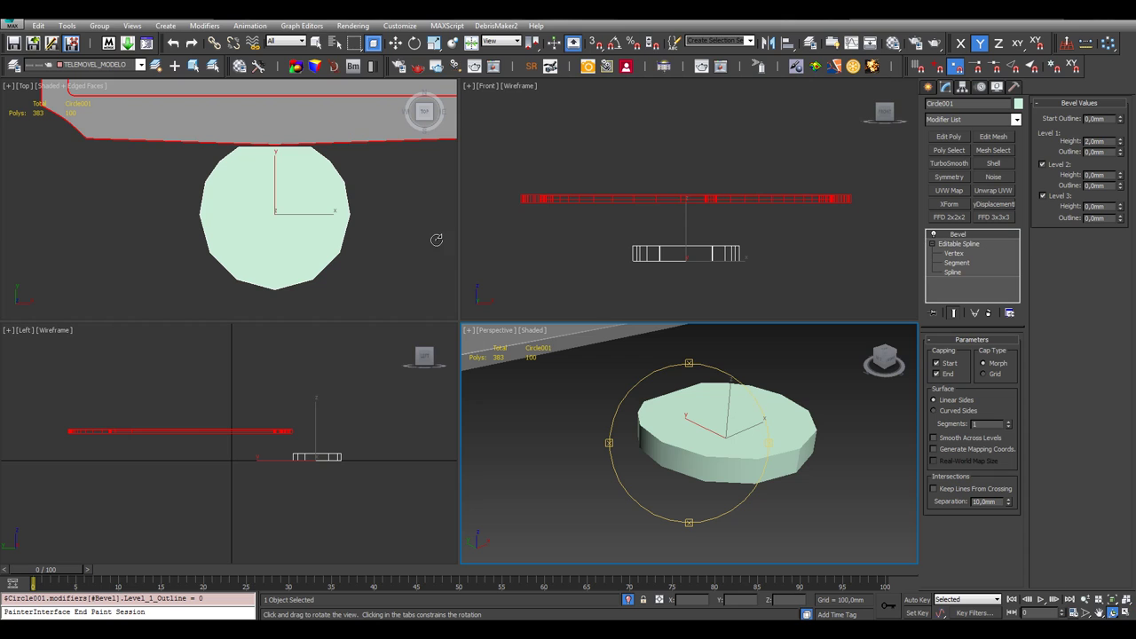
{"action": "key", "text": "Escape"}
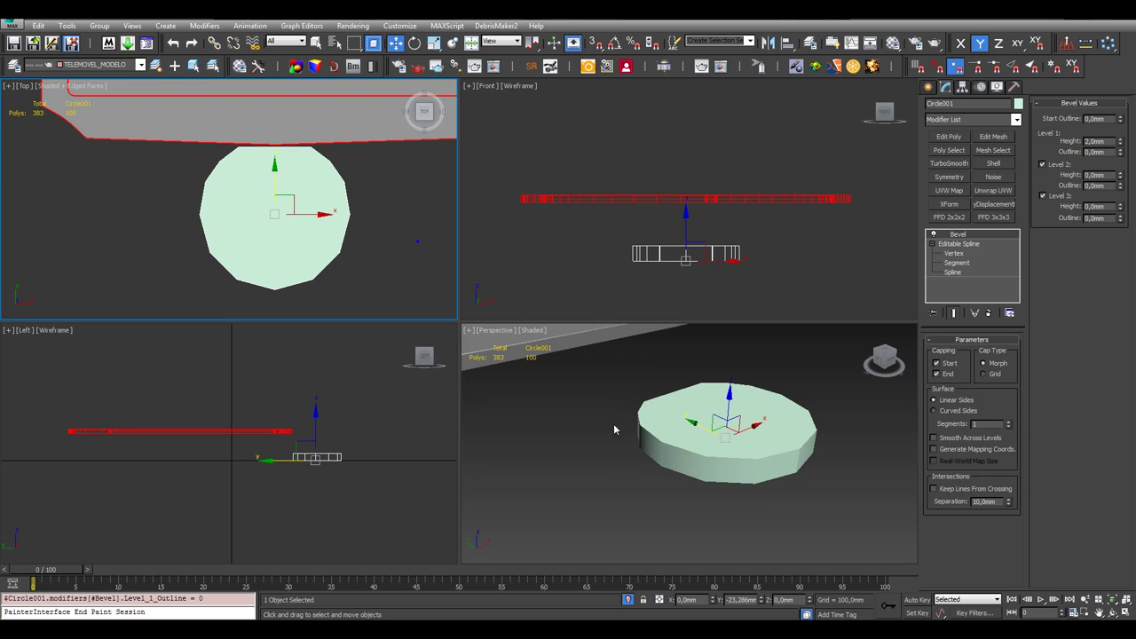
{"action": "left_click", "coordinate": [629, 601]}
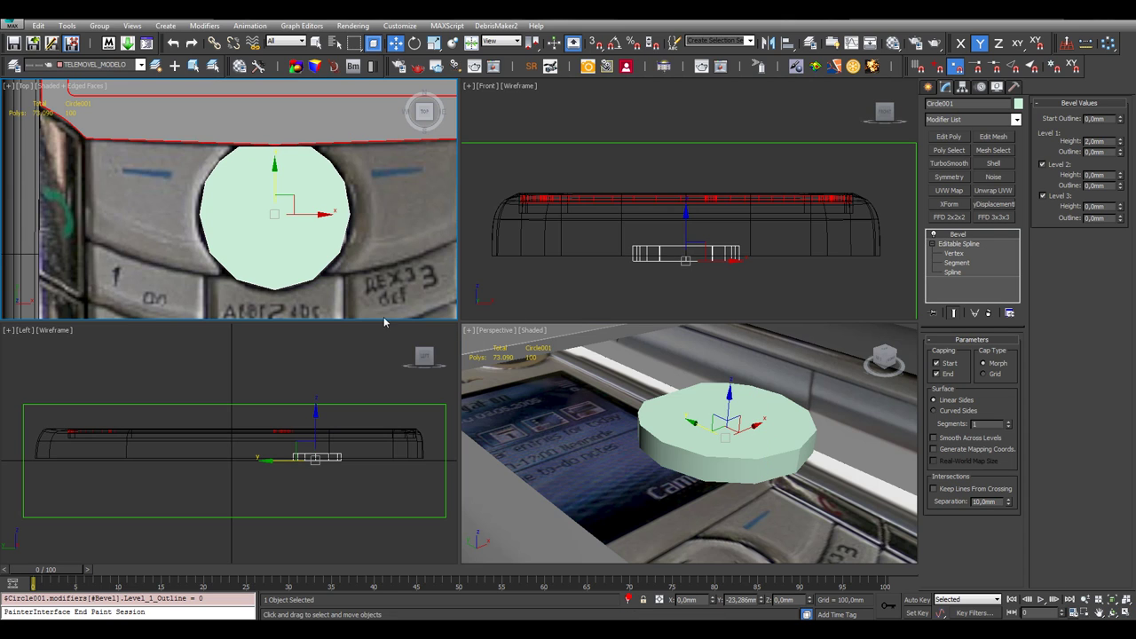
Display the round button see-through over the reference keypad in a maximized Top view
{"action": "left_click", "coordinate": [1125, 614]}
{"action": "scroll", "coordinate": [711, 355], "scroll_direction": "up", "scroll_amount": 3}
{"action": "key", "text": "alt+x"}
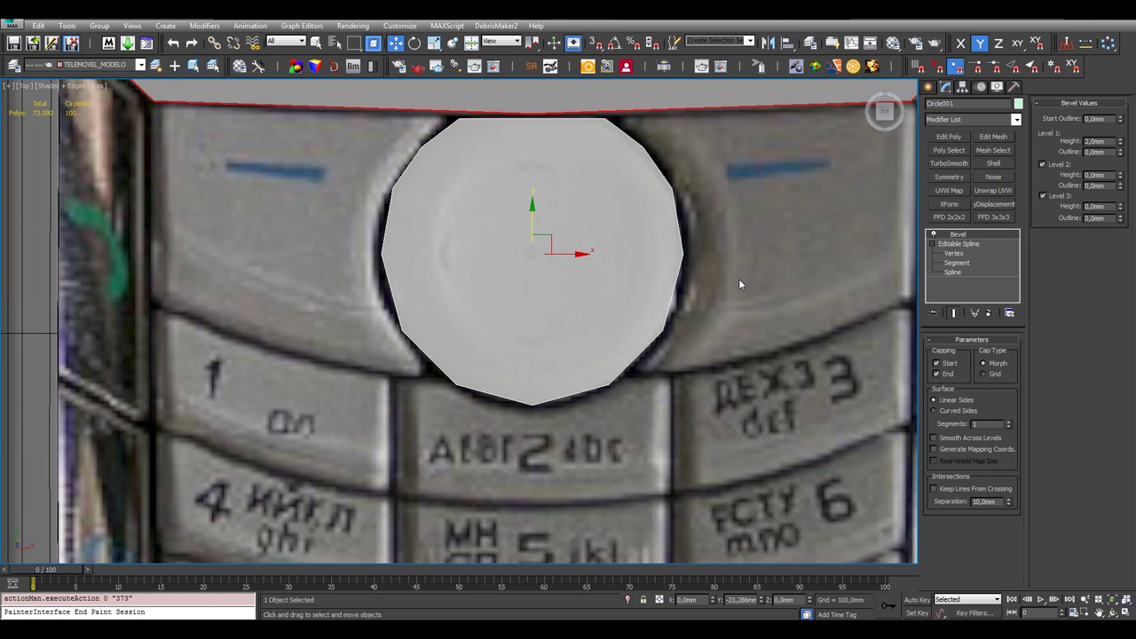
{"action": "middle_click_drag", "start_coordinate": [740, 275], "coordinate": [727, 291]}
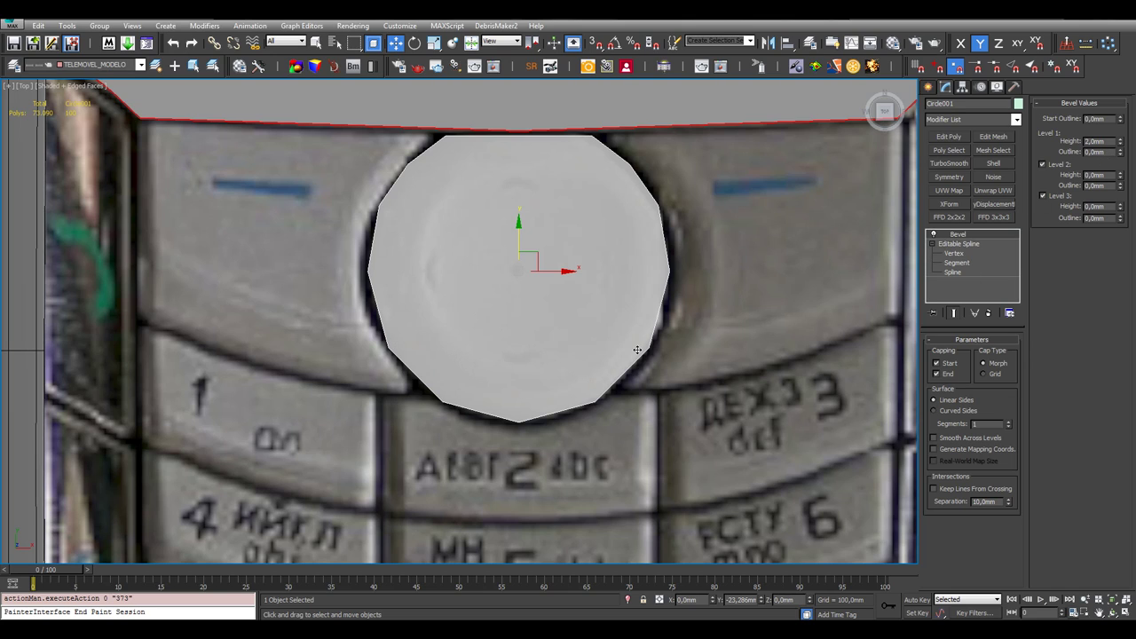
{"action": "middle_click_drag", "start_coordinate": [501, 301], "coordinate": [512, 323]}
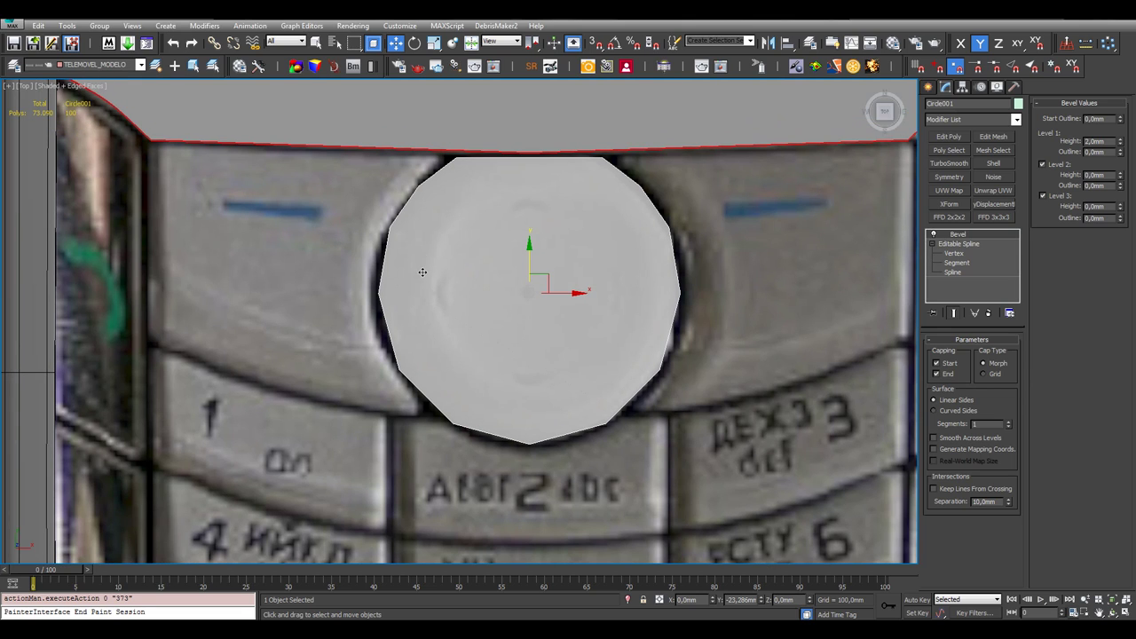
Set the bevel's level 1 outline to -2 mm against the button in the reference image
{"action": "left_click", "coordinate": [1120, 154]}
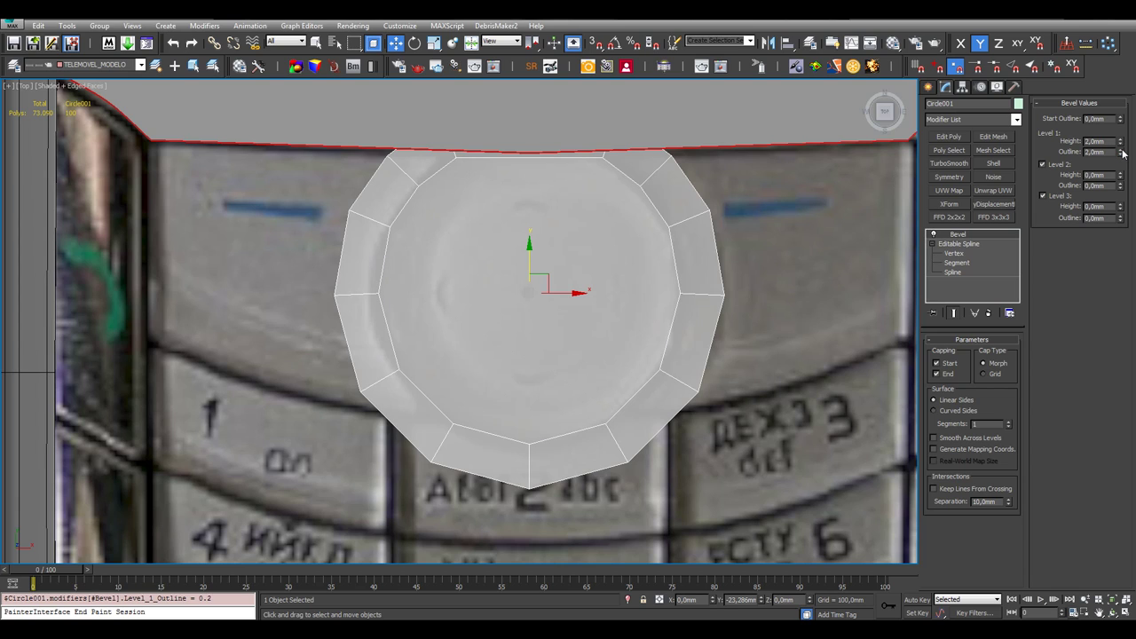
{"action": "left_click", "coordinate": [1121, 153]}
{"action": "left_click", "coordinate": [1121, 155]}
{"action": "left_click", "coordinate": [1121, 155]}
{"action": "left_click", "coordinate": [1122, 156]}
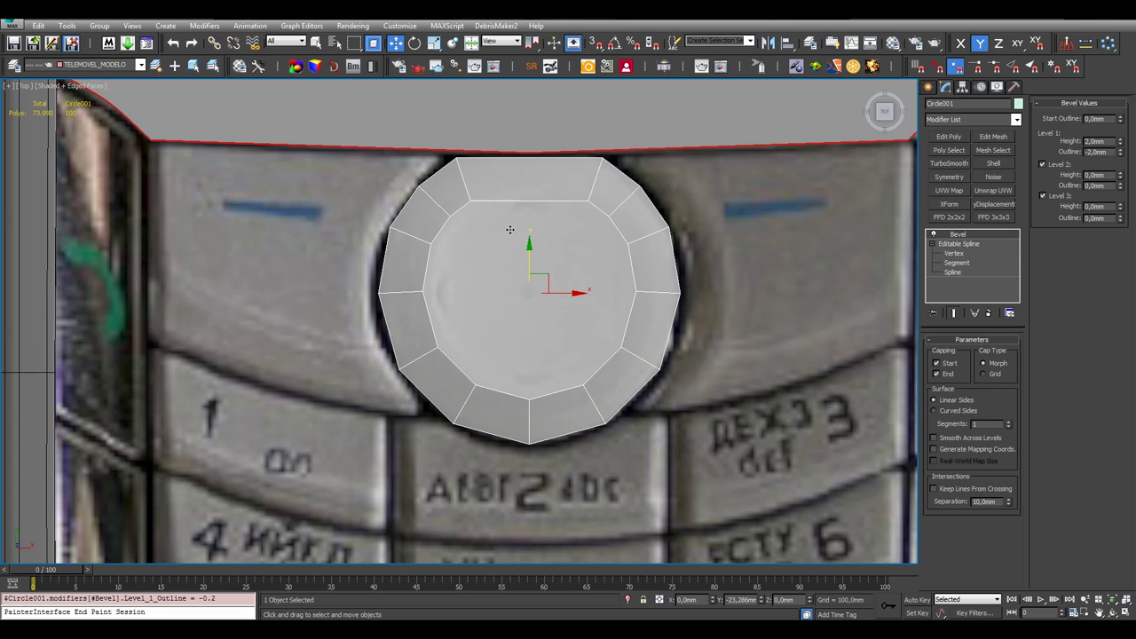
{"action": "middle_click_drag", "start_coordinate": [441, 207], "coordinate": [502, 194]}
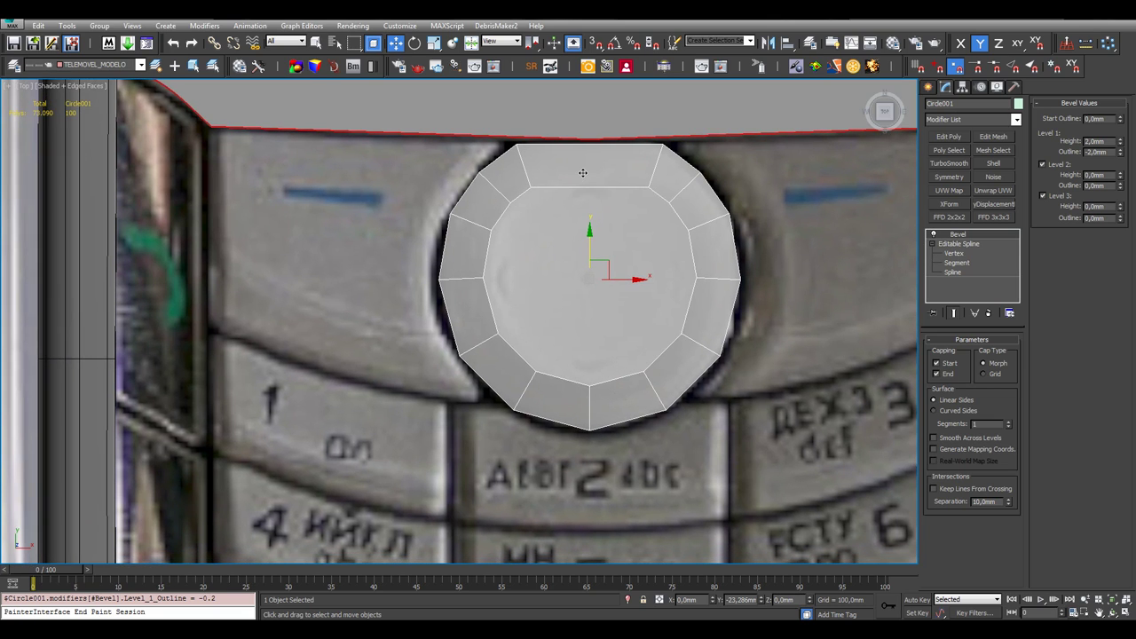
{"action": "middle_click_drag", "start_coordinate": [586, 172], "coordinate": [568, 256]}
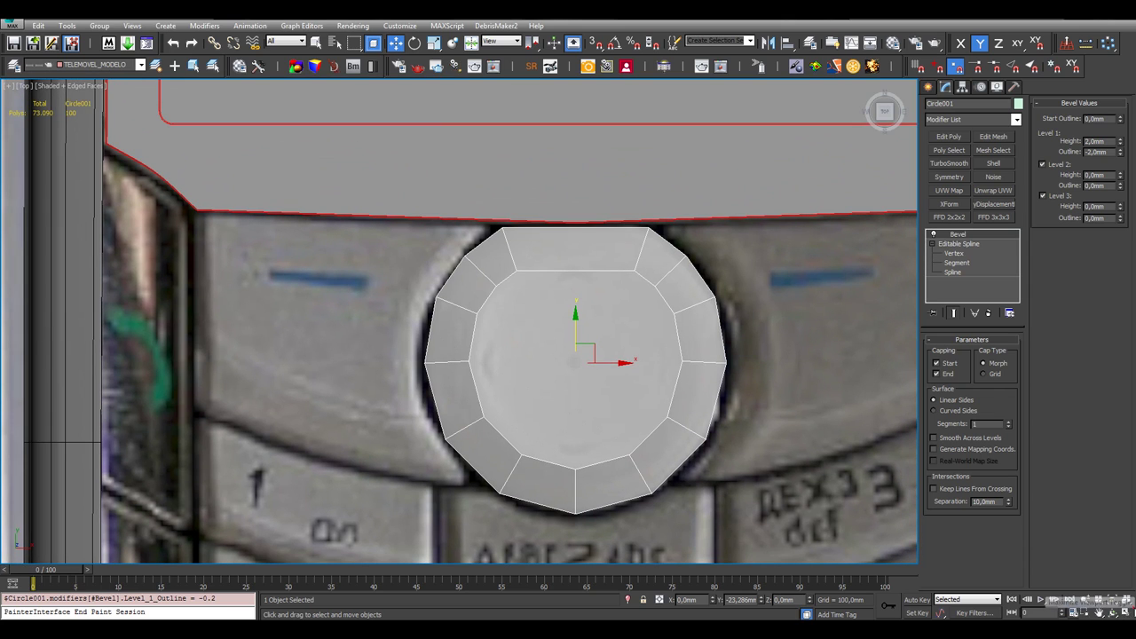
Maximize the Perspective view and turn off the see-through display of the round button
{"action": "left_click", "coordinate": [1126, 613]}
{"action": "right_click", "coordinate": [841, 426]}
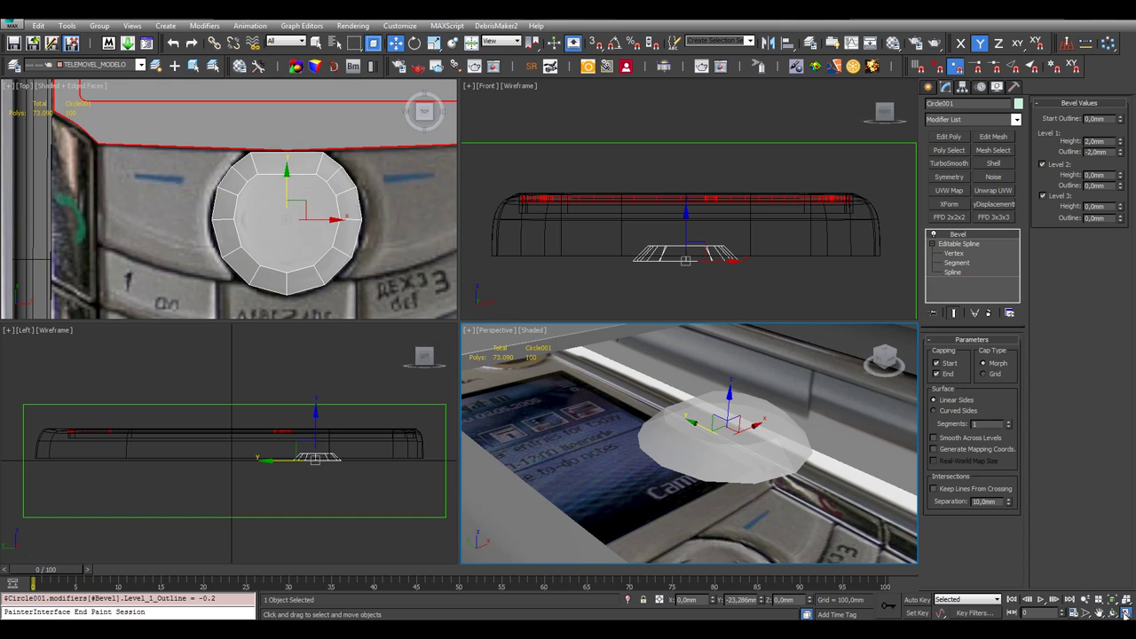
{"action": "left_click", "coordinate": [1125, 613]}
{"action": "scroll", "coordinate": [684, 423], "scroll_direction": "up", "scroll_amount": 3}
{"action": "key", "text": "alt+x"}
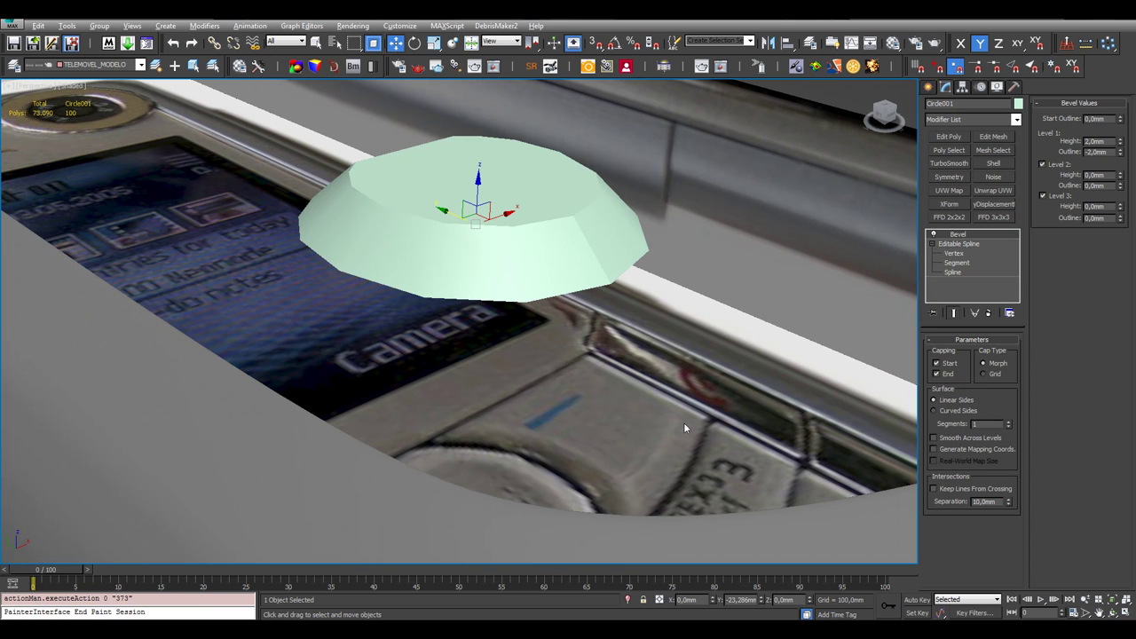
Isolate the round button together with the flat panel above the keypad, and select only the button again
{"action": "left_click", "coordinate": [549, 335]}
{"action": "scroll", "coordinate": [549, 334], "scroll_direction": "down", "scroll_amount": 5}
{"action": "left_click", "coordinate": [510, 241]}
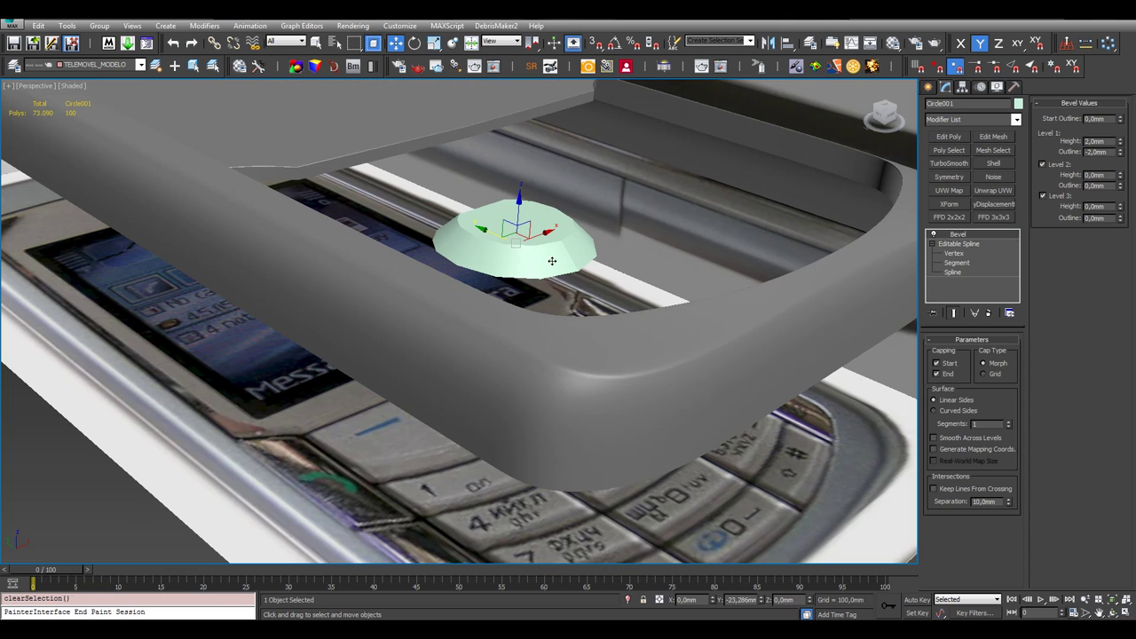
{"action": "left_click", "coordinate": [376, 157], "text": "ctrl"}
{"action": "right_click", "coordinate": [374, 145]}
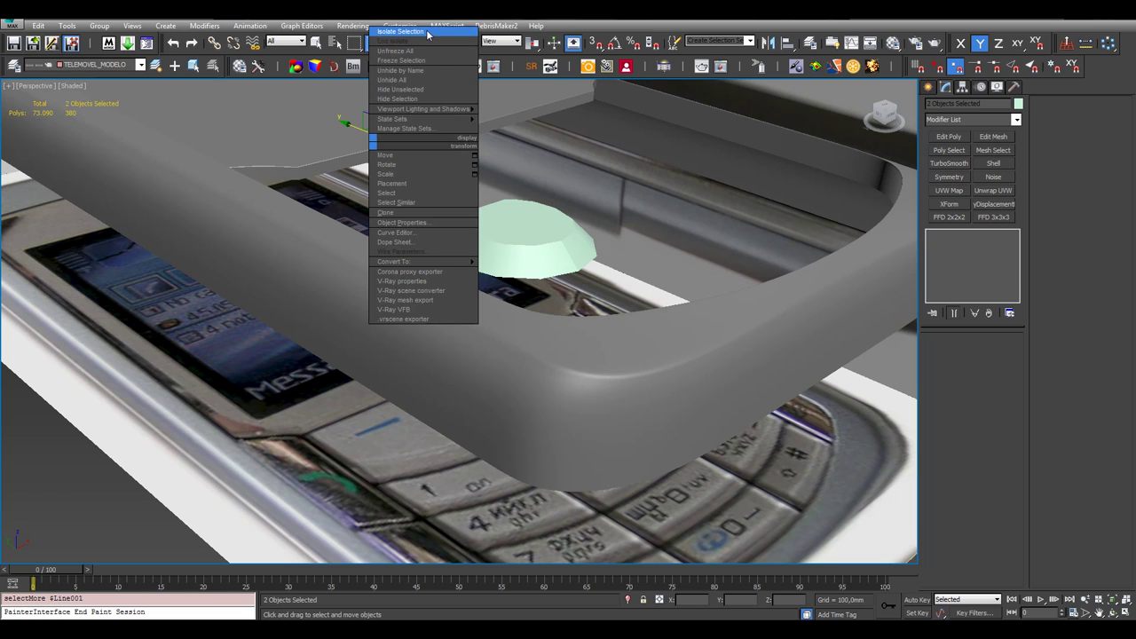
{"action": "left_click", "coordinate": [401, 32]}
{"action": "left_click", "coordinate": [681, 468]}
{"action": "middle_click_drag", "start_coordinate": [688, 484], "coordinate": [632, 378]}
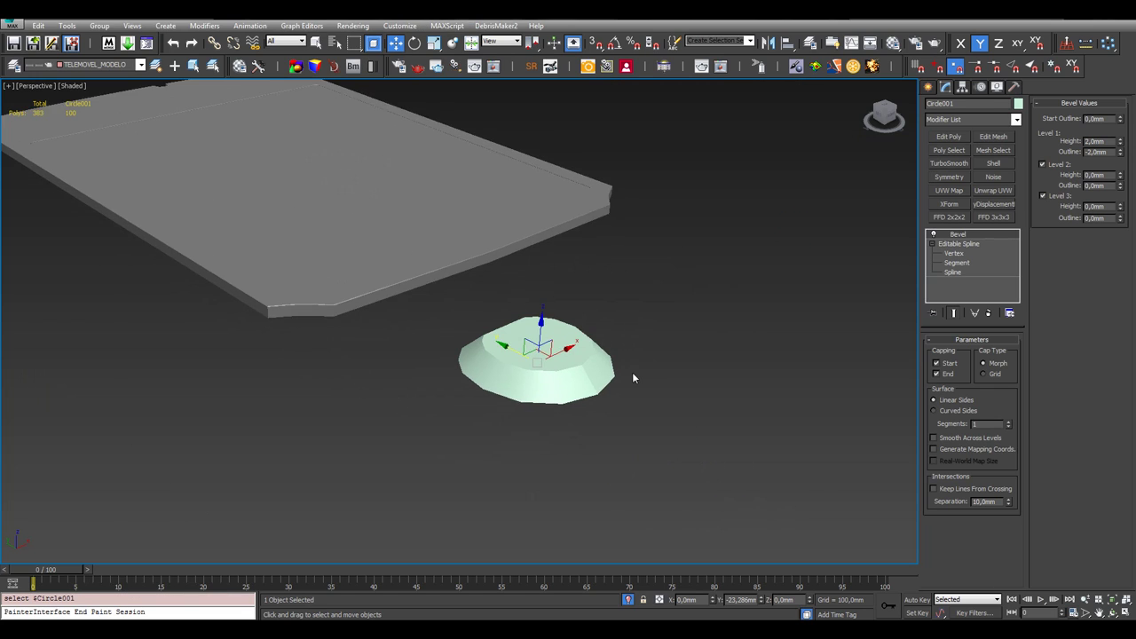
Examine the round button's bevelled shape up close in the Perspective view, in both shaded and wireframe display
{"action": "scroll", "coordinate": [632, 378], "scroll_direction": "up", "scroll_amount": 5}
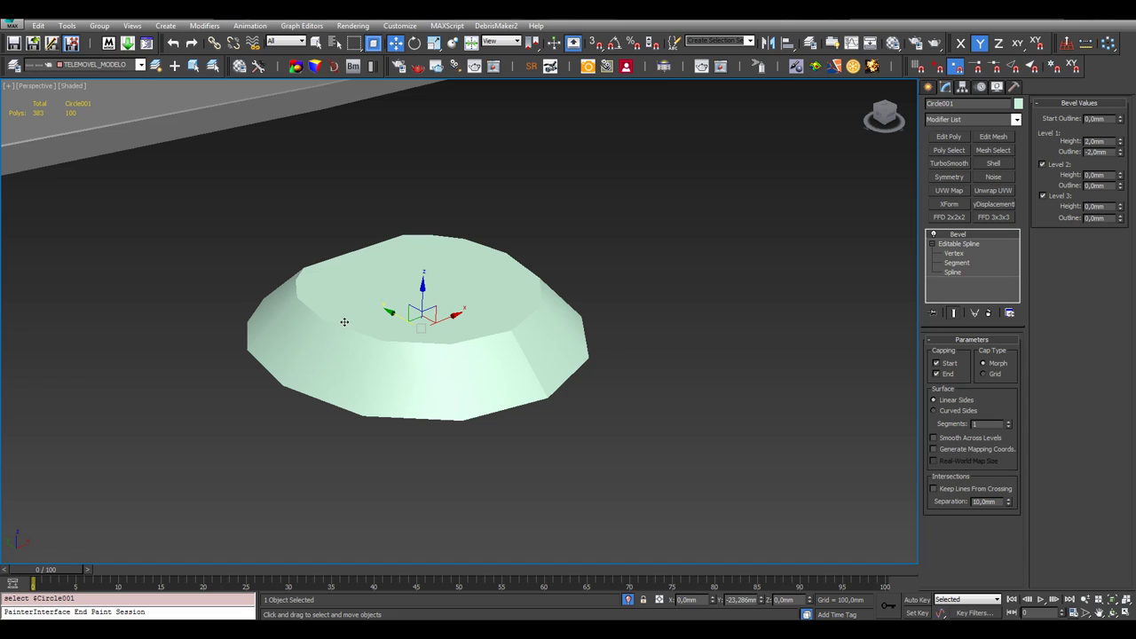
{"action": "left_click", "coordinate": [633, 256]}
{"action": "left_click", "coordinate": [495, 337]}
{"action": "left_click", "coordinate": [1125, 613]}
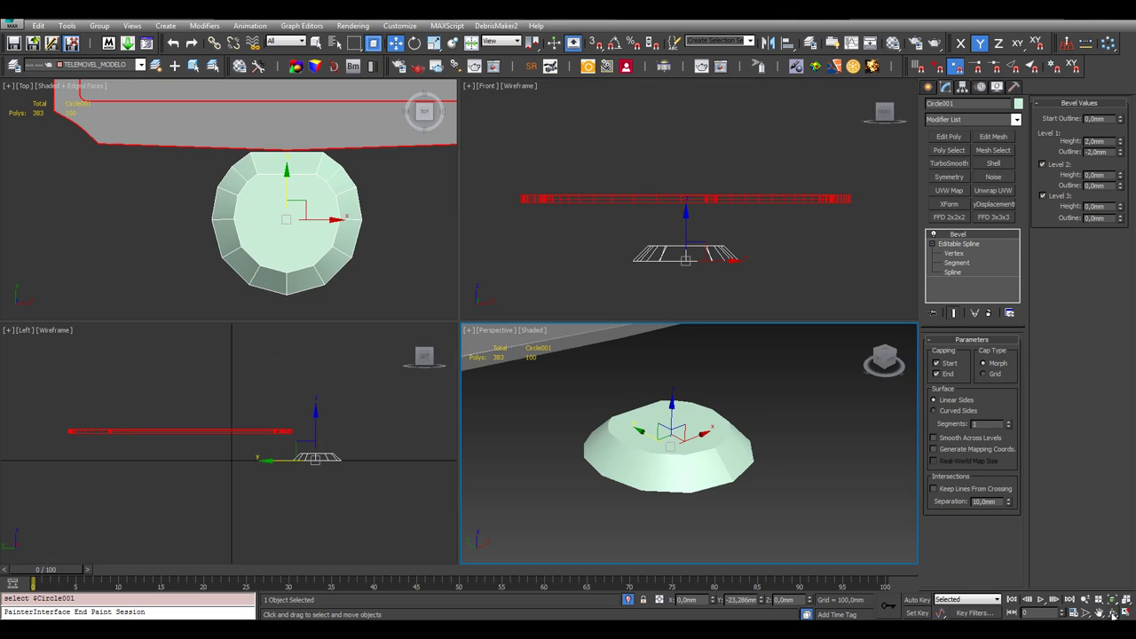
{"action": "left_click", "coordinate": [1113, 613]}
{"action": "left_click", "coordinate": [1126, 612]}
{"action": "left_click_drag", "start_coordinate": [416, 406], "coordinate": [426, 411]}
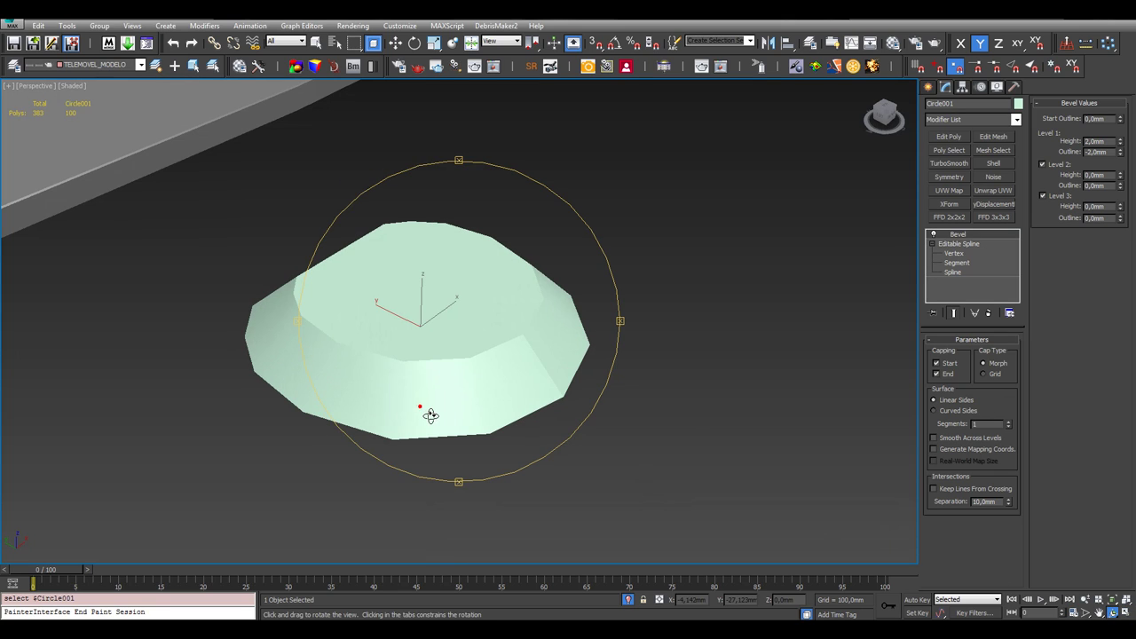
{"action": "right_click", "coordinate": [690, 418]}
{"action": "left_click", "coordinate": [690, 418]}
{"action": "key", "text": "F3"}
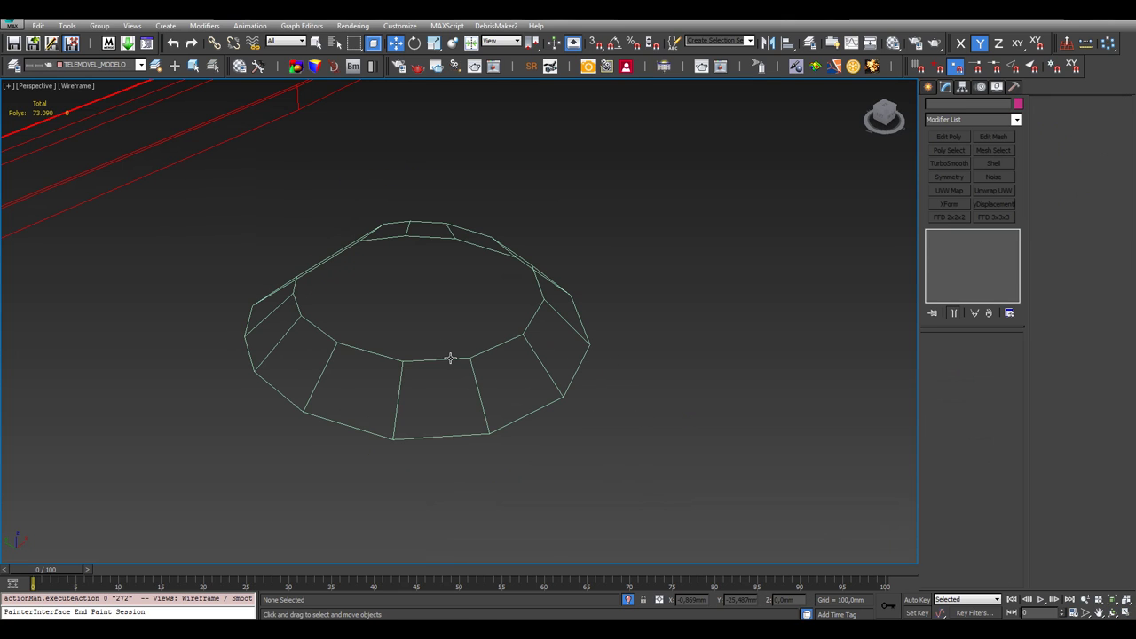
{"action": "key", "text": "F3"}
Add an Edit Poly modifier to the round button and delete its top and bottom cap polygons
{"action": "left_click", "coordinate": [449, 366]}
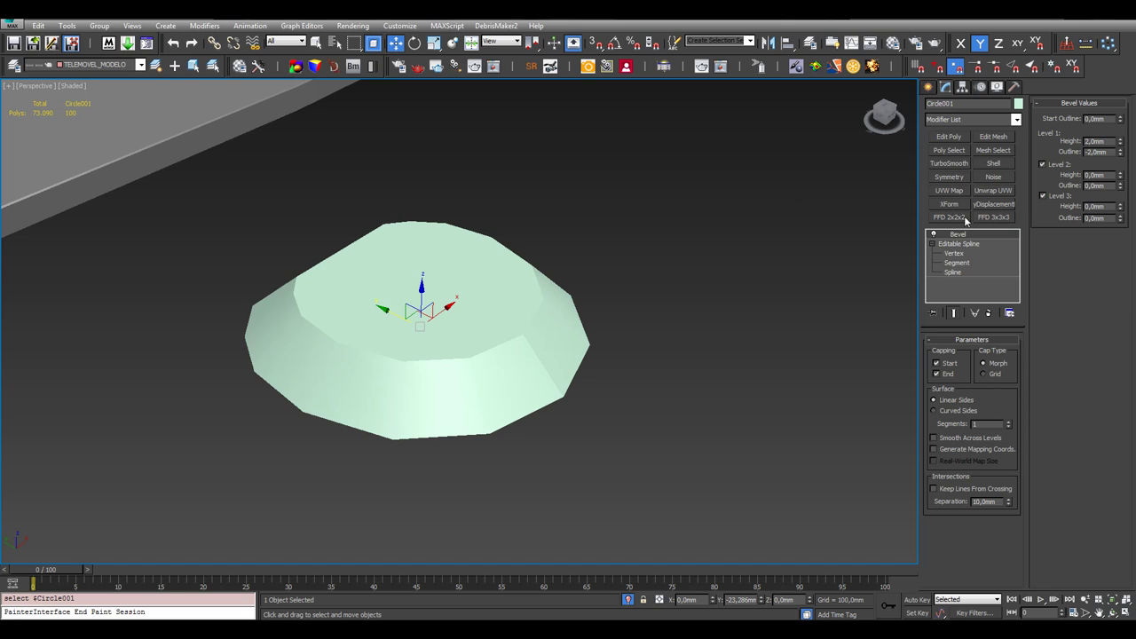
{"action": "left_click", "coordinate": [950, 137]}
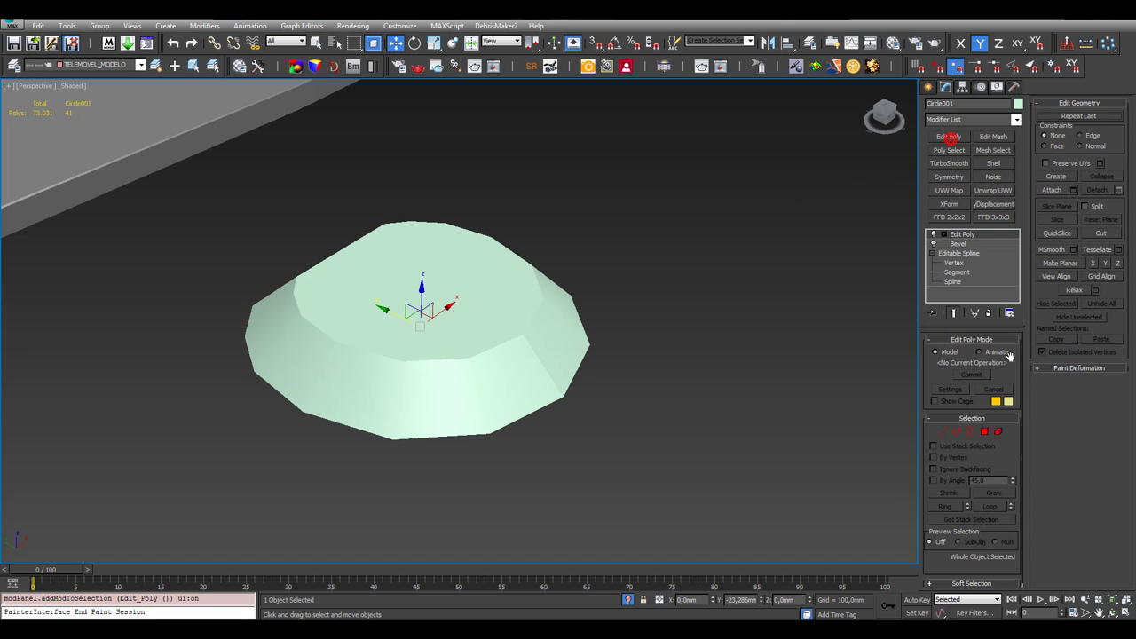
{"action": "left_click", "coordinate": [984, 433]}
{"action": "left_click", "coordinate": [456, 310]}
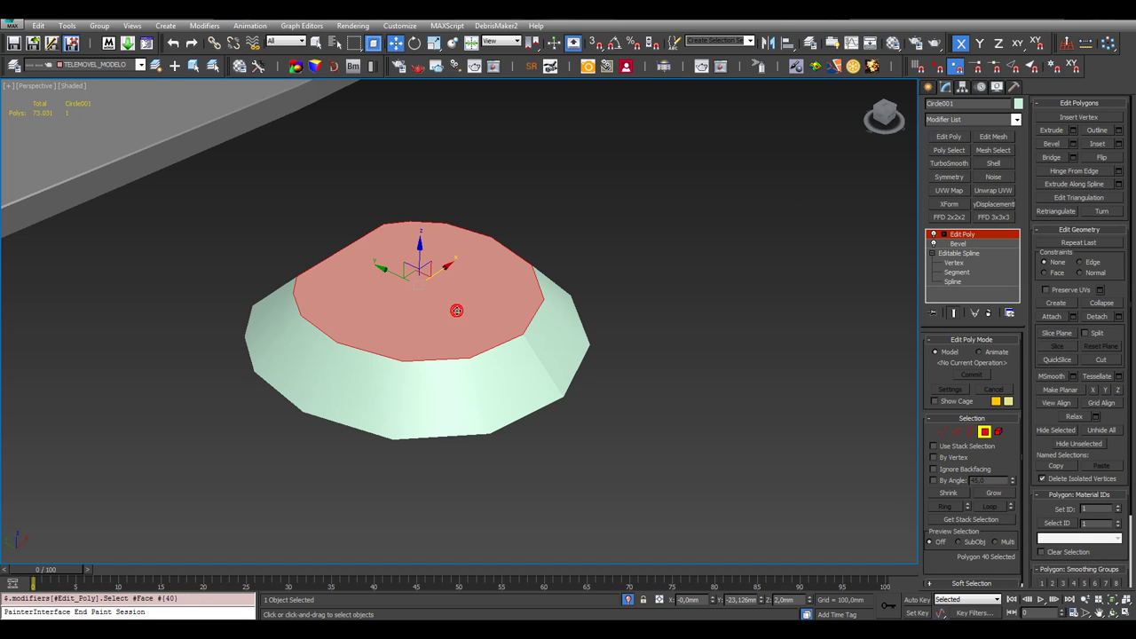
{"action": "left_click", "coordinate": [458, 310], "text": "alt"}
{"action": "left_click", "coordinate": [446, 329]}
{"action": "key", "text": "Delete"}
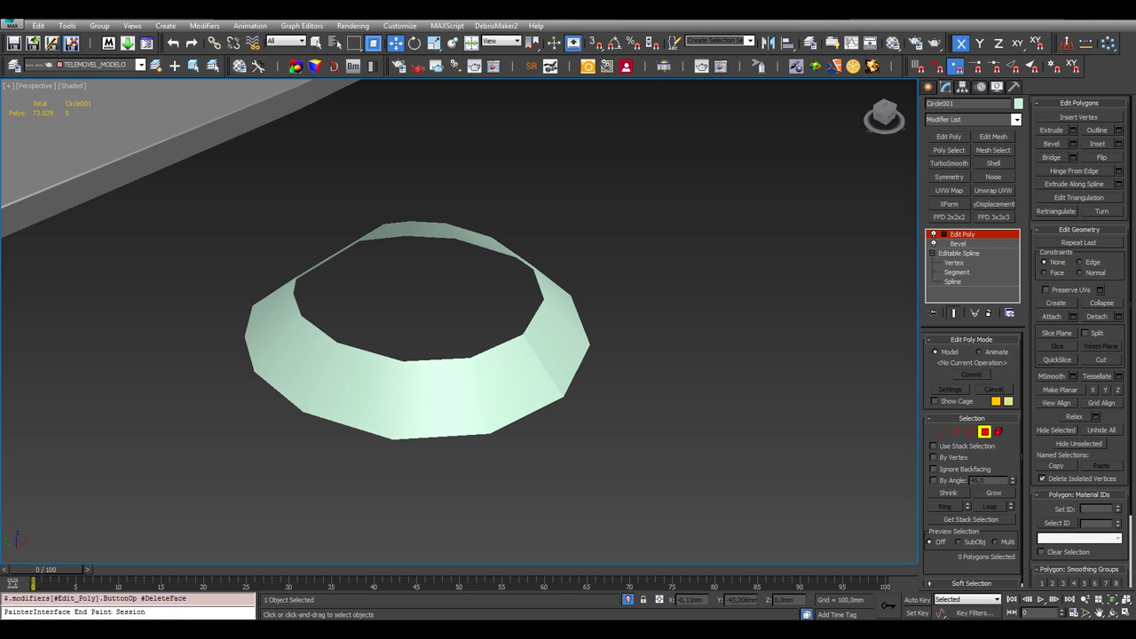
In a maximized Front view, raise the whole button ring about 7.69 mm to the height of the flat panel
{"action": "left_click", "coordinate": [1113, 612]}
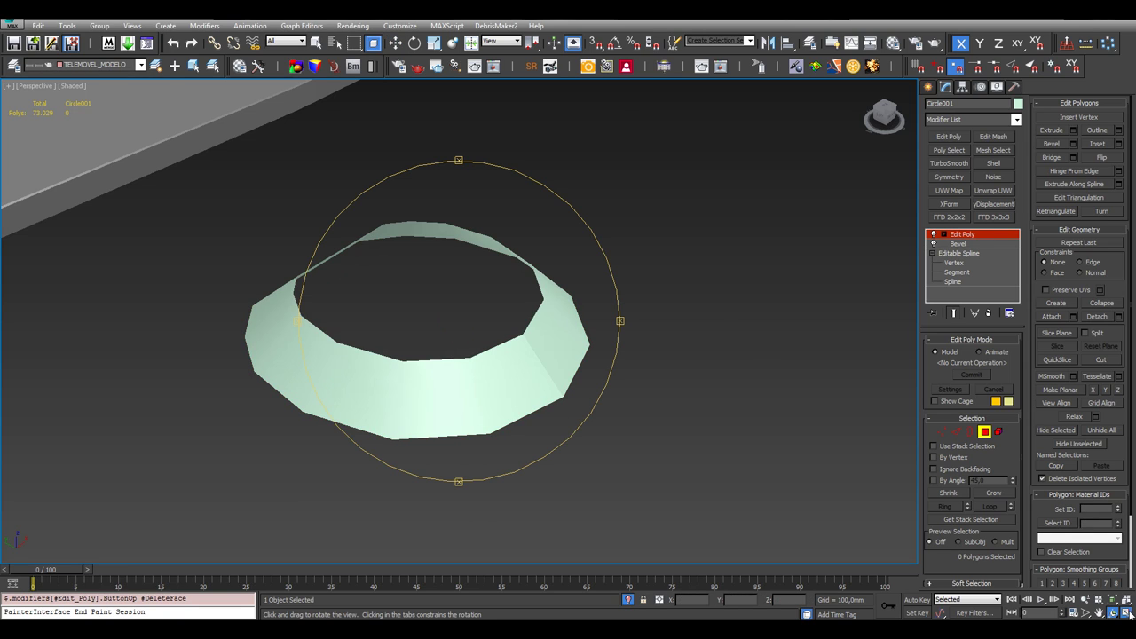
{"action": "left_click", "coordinate": [1126, 613]}
{"action": "left_click_drag", "start_coordinate": [705, 459], "coordinate": [638, 435]}
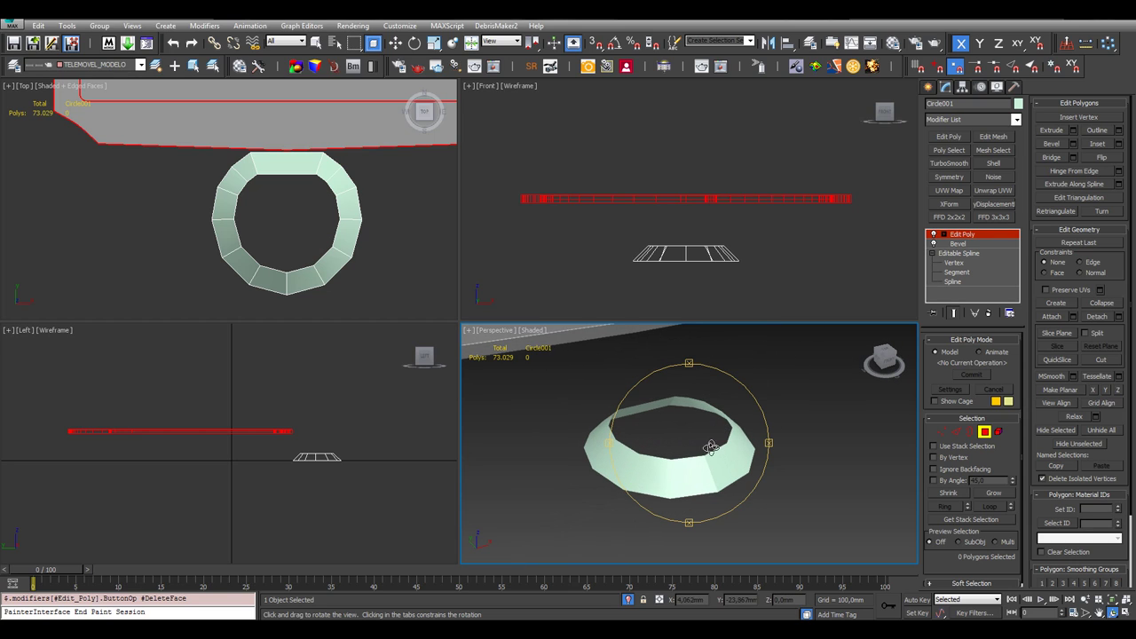
{"action": "left_click_drag", "start_coordinate": [716, 447], "coordinate": [657, 486]}
{"action": "right_click", "coordinate": [761, 256]}
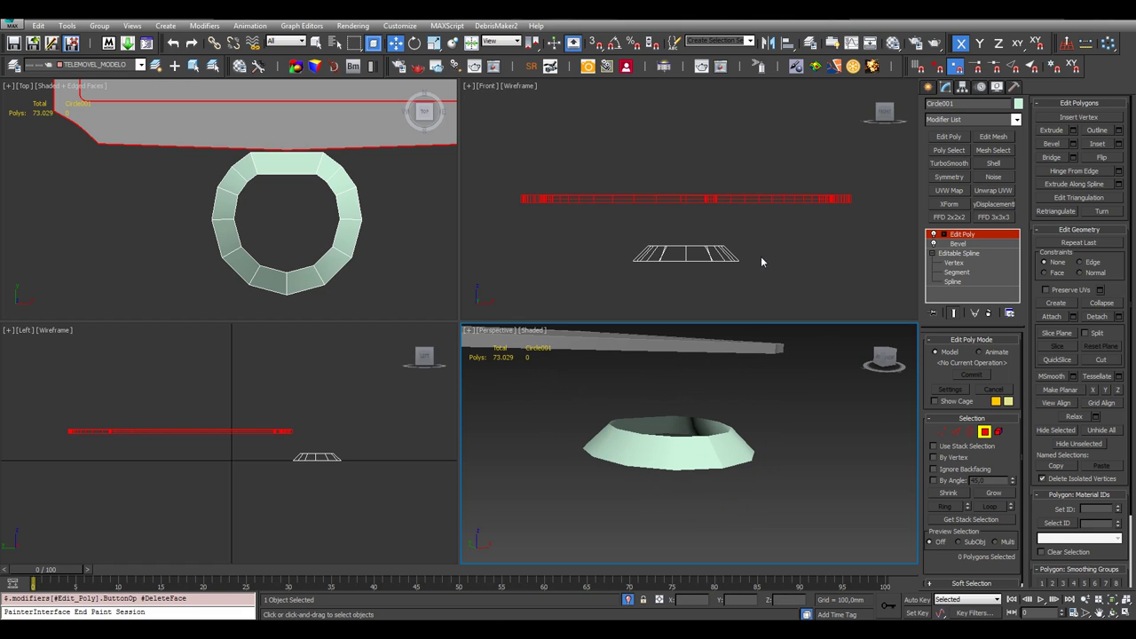
{"action": "left_click", "coordinate": [1126, 613]}
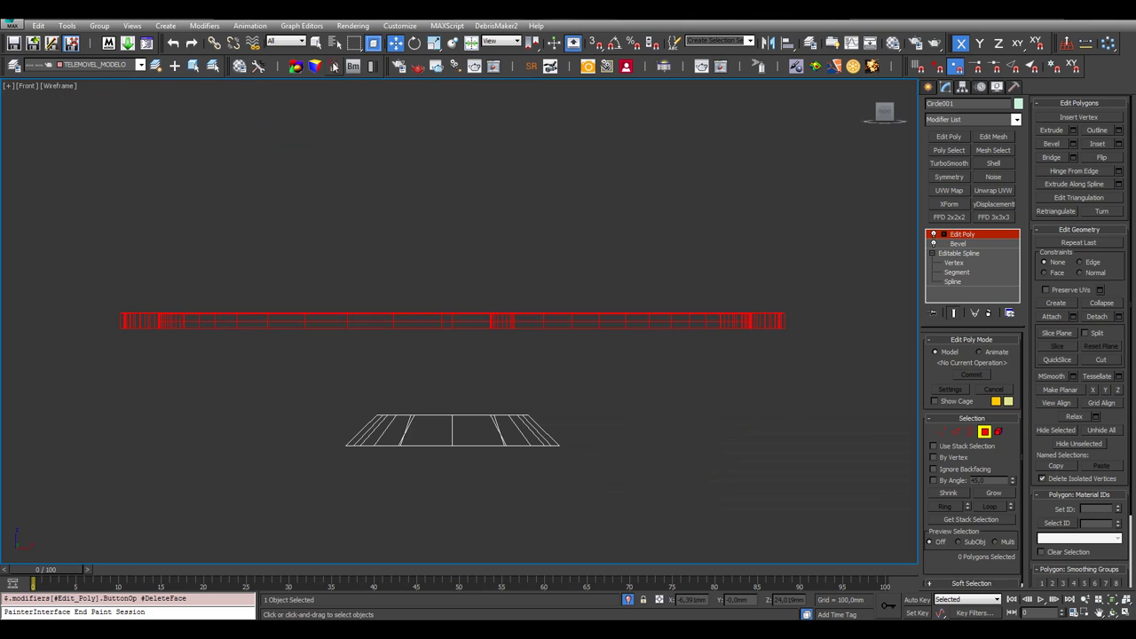
{"action": "left_click", "coordinate": [982, 234]}
{"action": "left_click_drag", "start_coordinate": [449, 410], "coordinate": [464, 293]}
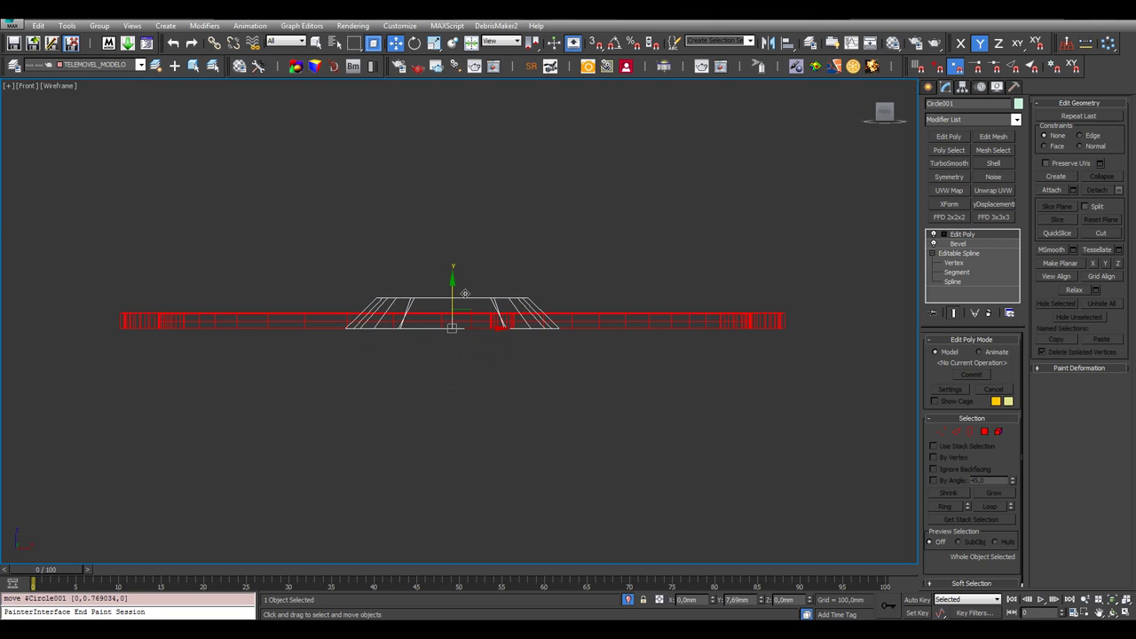
Fine-tune the ring's height by about -0.02 mm so its base lines up with the panel's underside
{"action": "scroll", "coordinate": [393, 351], "scroll_direction": "up", "scroll_amount": 5}
{"action": "scroll", "coordinate": [562, 285], "scroll_direction": "up", "scroll_amount": 3}
{"action": "scroll", "coordinate": [544, 290], "scroll_direction": "down", "scroll_amount": 3}
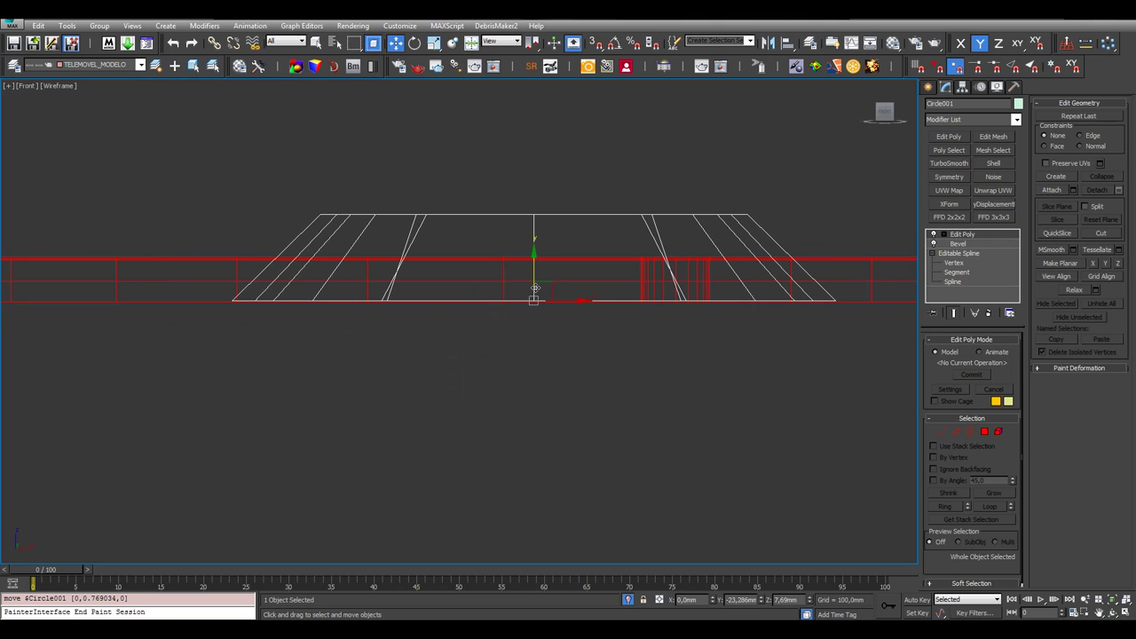
{"action": "scroll", "coordinate": [487, 294], "scroll_direction": "up", "scroll_amount": 4}
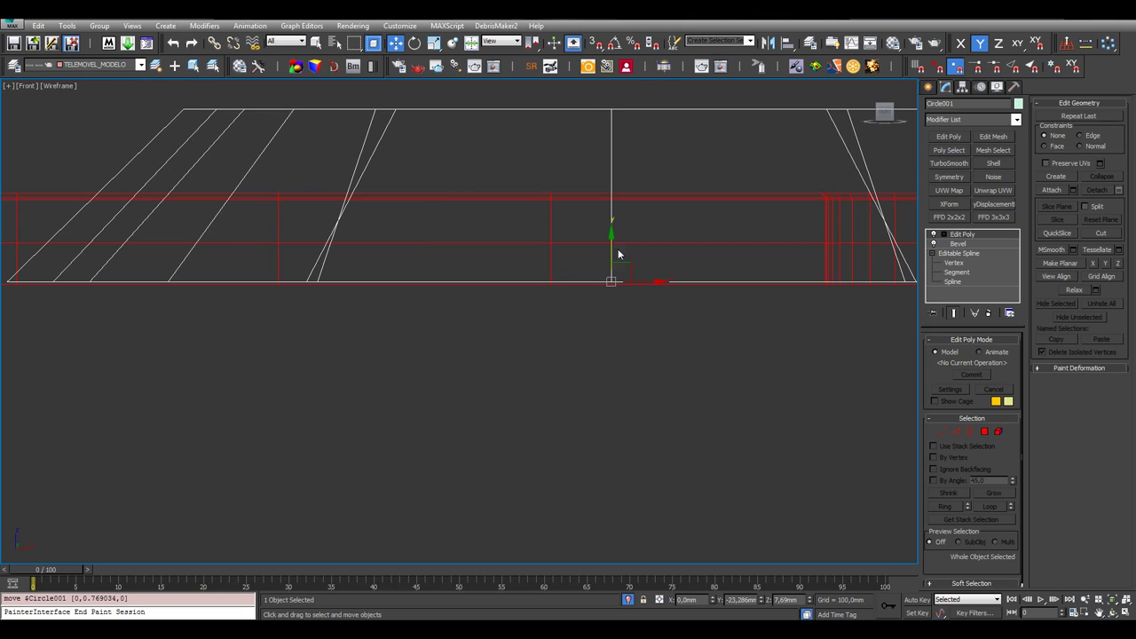
{"action": "scroll", "coordinate": [617, 256], "scroll_direction": "down", "scroll_amount": 2}
{"action": "left_click_drag", "start_coordinate": [611, 247], "coordinate": [612, 248]}
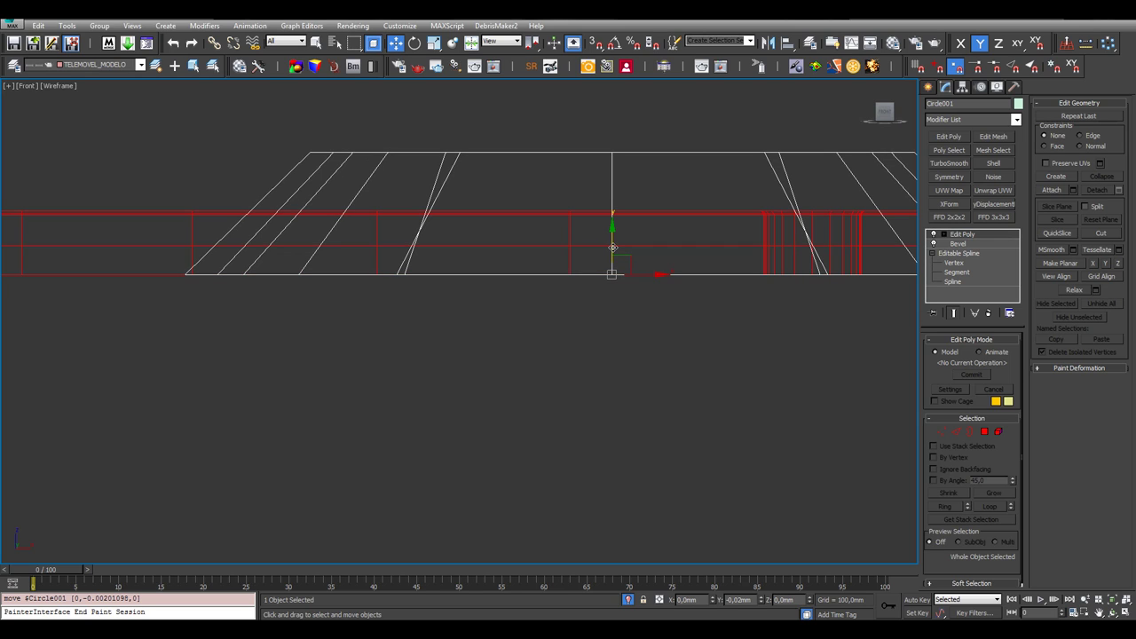
{"action": "scroll", "coordinate": [457, 284], "scroll_direction": "down", "scroll_amount": 5}
{"action": "scroll", "coordinate": [586, 281], "scroll_direction": "up", "scroll_amount": 4}
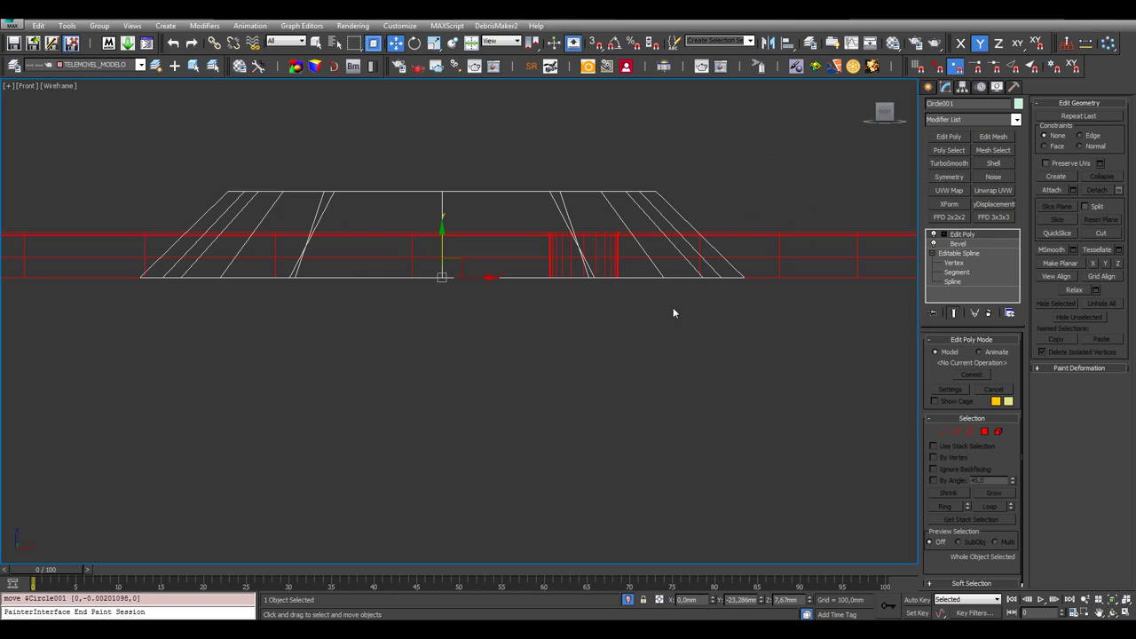
Lower the ring's top vertices to a Z of about 8.7 mm, level with the panel's top face
{"action": "left_click", "coordinate": [942, 432]}
{"action": "left_click_drag", "start_coordinate": [707, 196], "coordinate": [706, 196]}
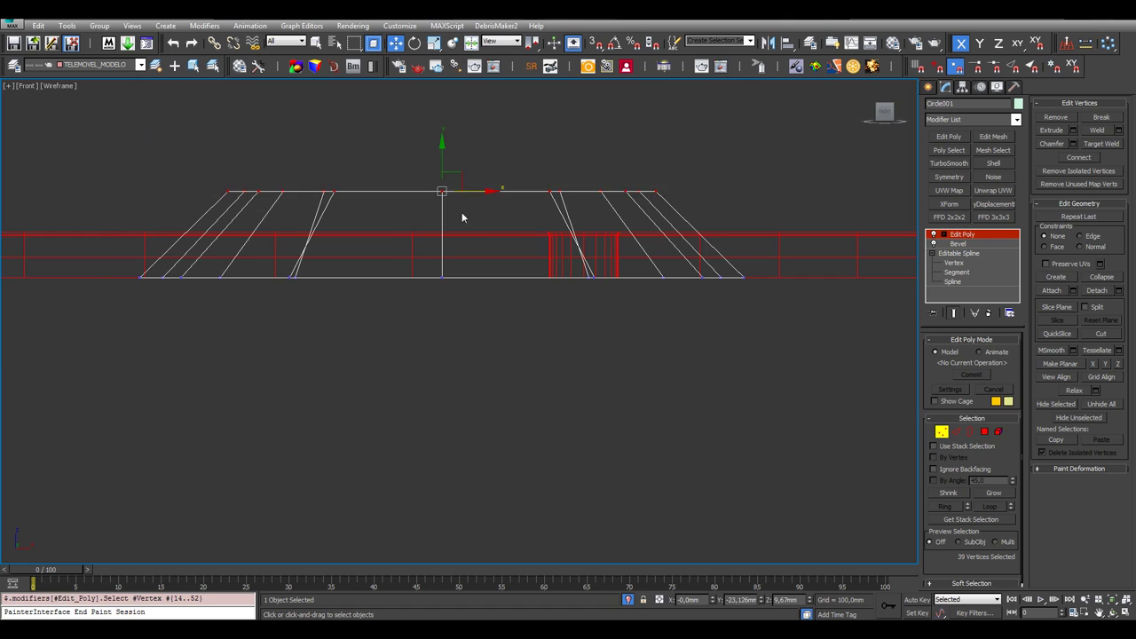
{"action": "scroll", "coordinate": [462, 218], "scroll_direction": "up", "scroll_amount": 3}
{"action": "left_click_drag", "start_coordinate": [478, 196], "coordinate": [478, 244]}
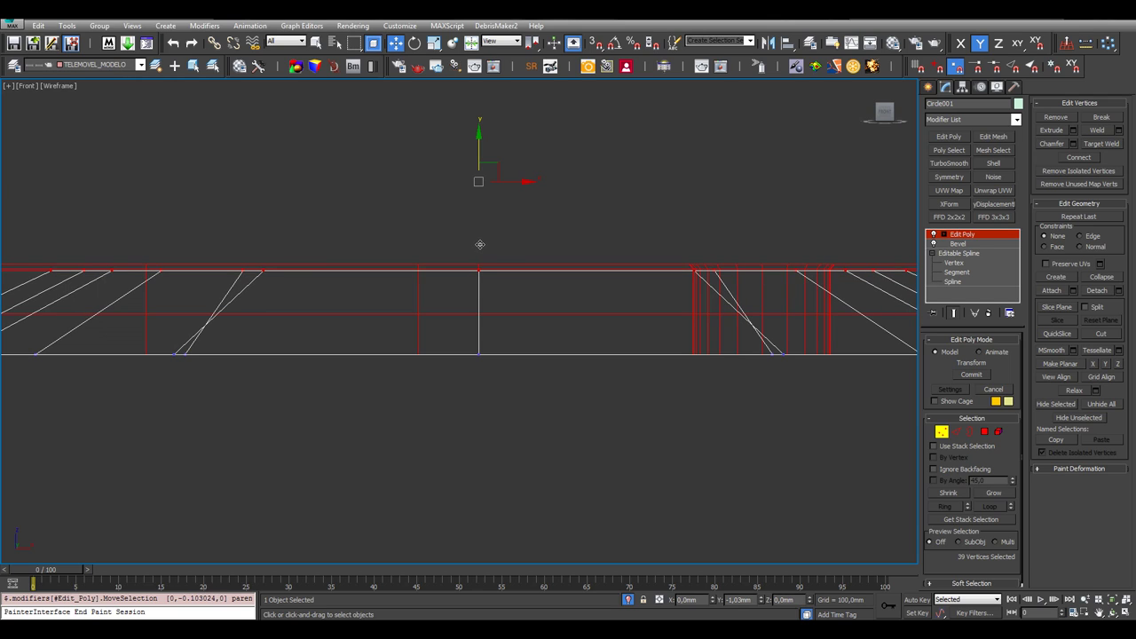
{"action": "left_click_drag", "start_coordinate": [484, 244], "coordinate": [490, 238]}
{"action": "scroll", "coordinate": [621, 233], "scroll_direction": "down", "scroll_amount": 5}
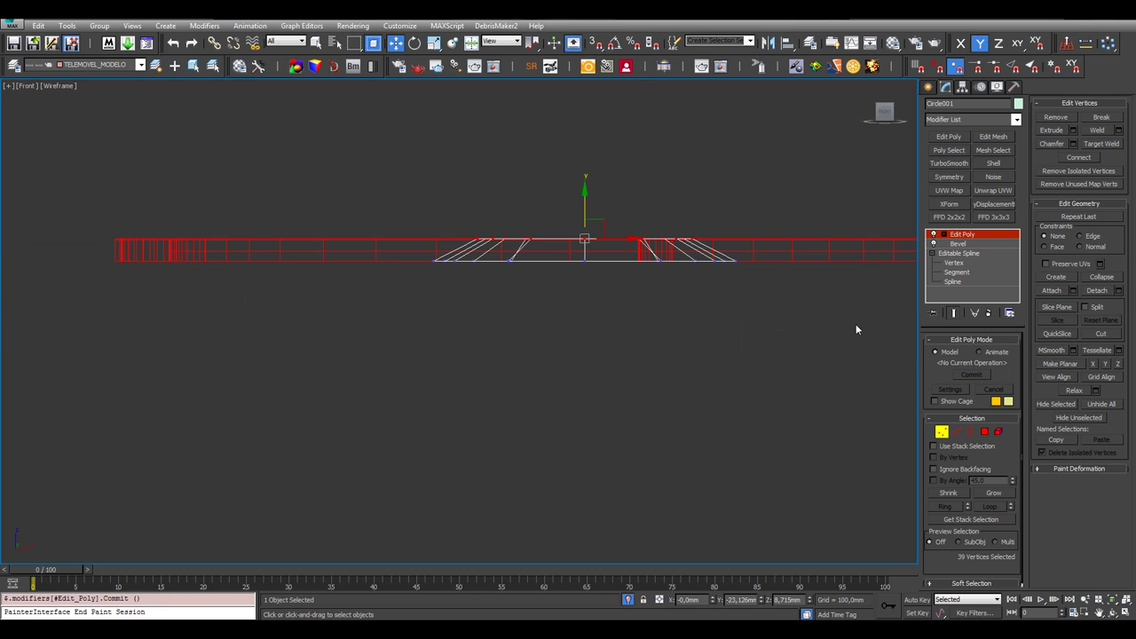
Leave vertex editing and show the ring from above with edged faces in a maximized Perspective view
{"action": "left_click", "coordinate": [1126, 613]}
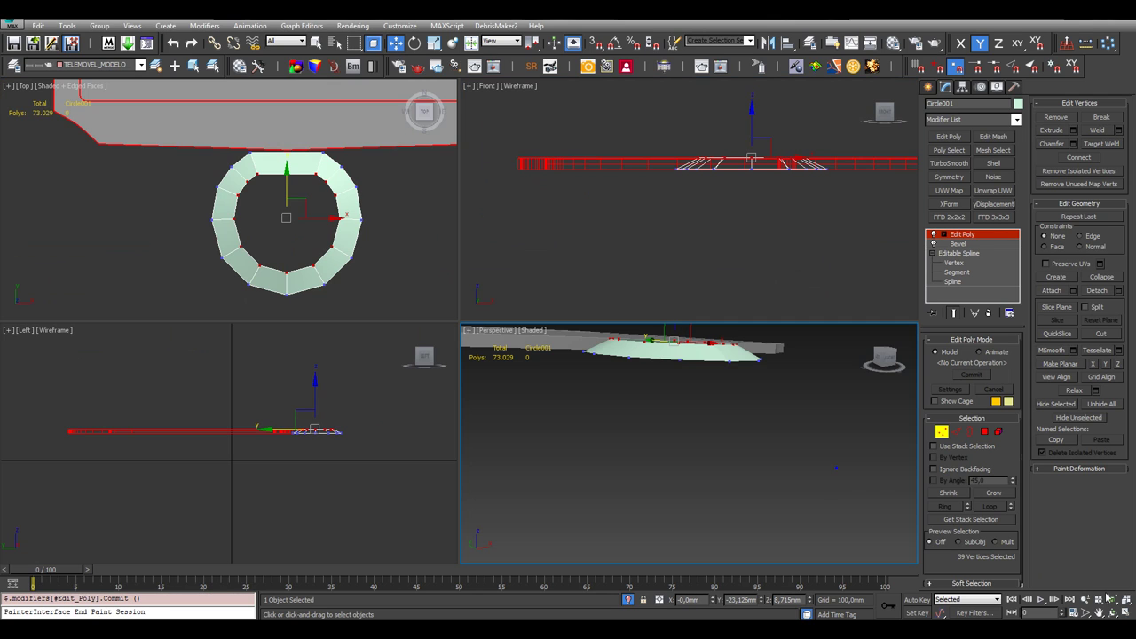
{"action": "left_click", "coordinate": [1125, 613]}
{"action": "left_click", "coordinate": [1113, 613]}
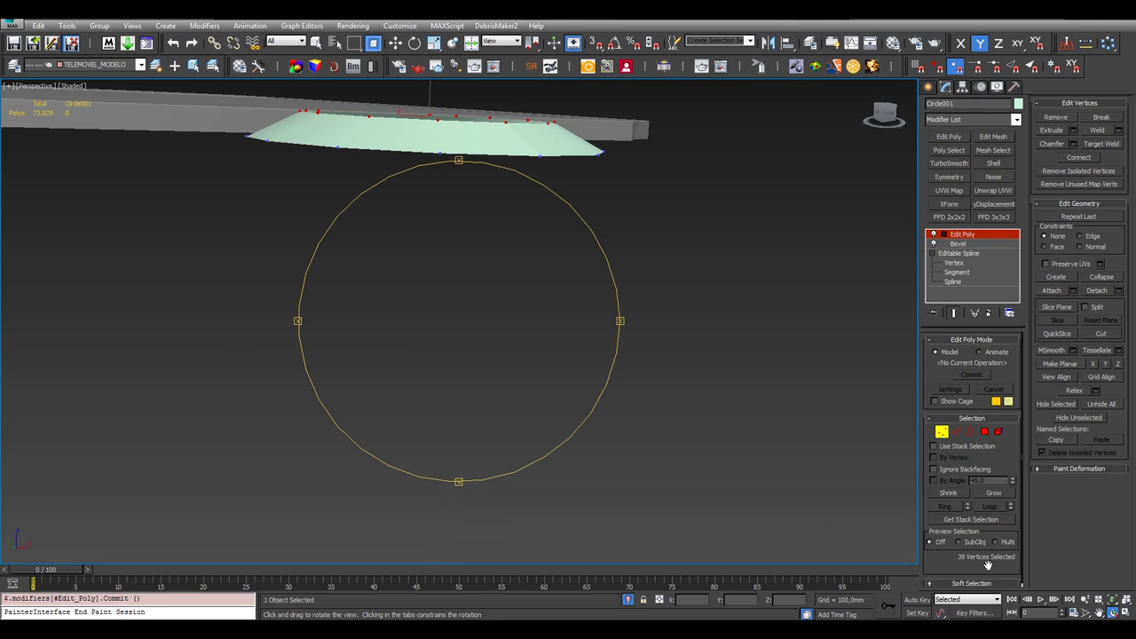
{"action": "left_click_drag", "start_coordinate": [395, 351], "coordinate": [416, 381]}
{"action": "left_click_drag", "start_coordinate": [510, 269], "coordinate": [462, 293]}
{"action": "scroll", "coordinate": [429, 277], "scroll_direction": "up", "scroll_amount": 5}
{"action": "left_click", "coordinate": [962, 235]}
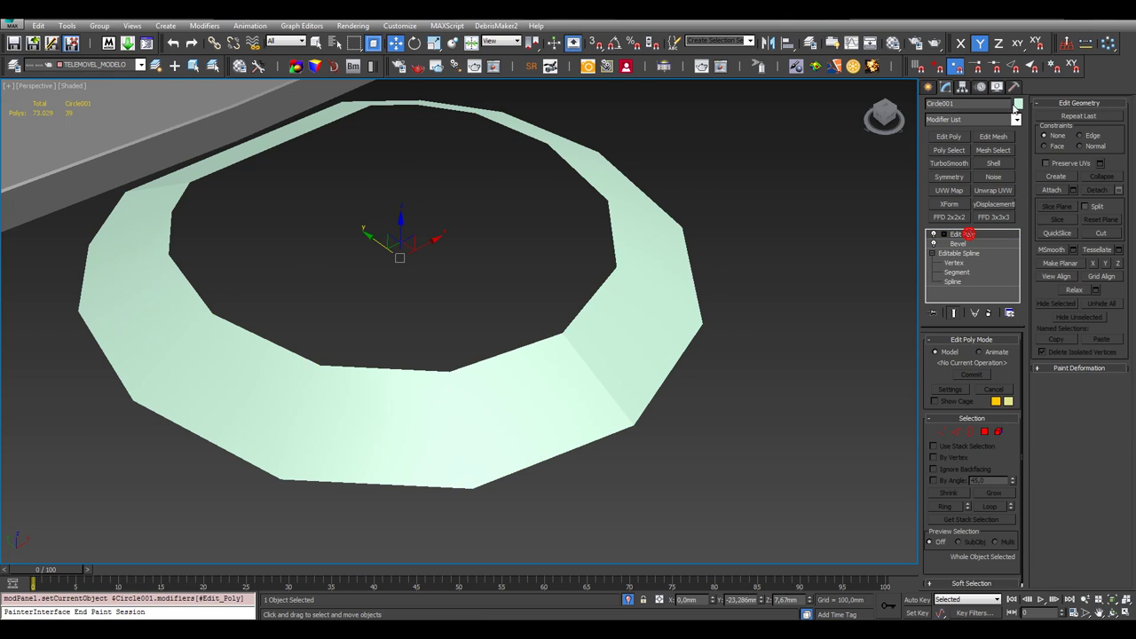
{"action": "left_click", "coordinate": [1017, 118]}
{"action": "left_click", "coordinate": [1017, 119]}
{"action": "key", "text": "F4"}
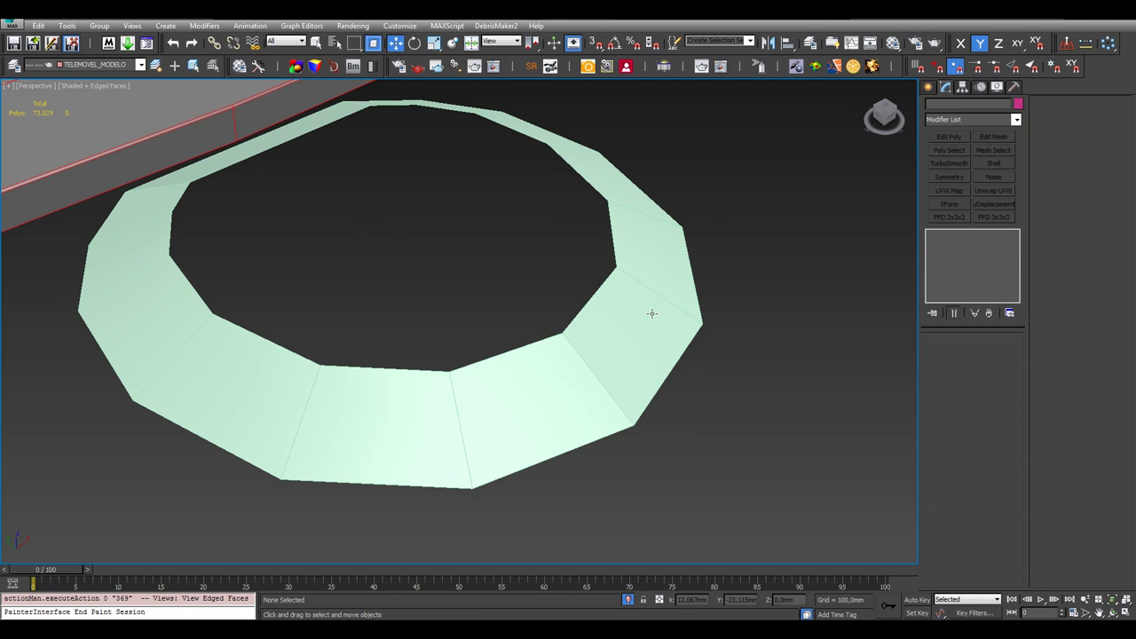
Assign the grey Material #26 to the button ring
{"action": "key", "text": "m"}
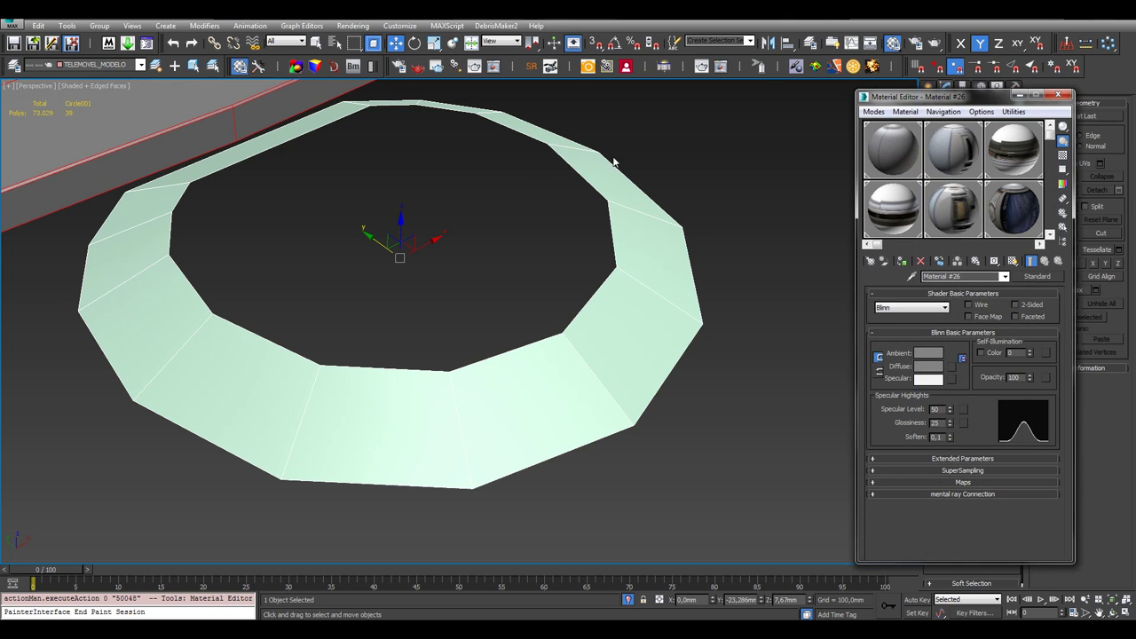
{"action": "left_click", "coordinate": [1049, 235]}
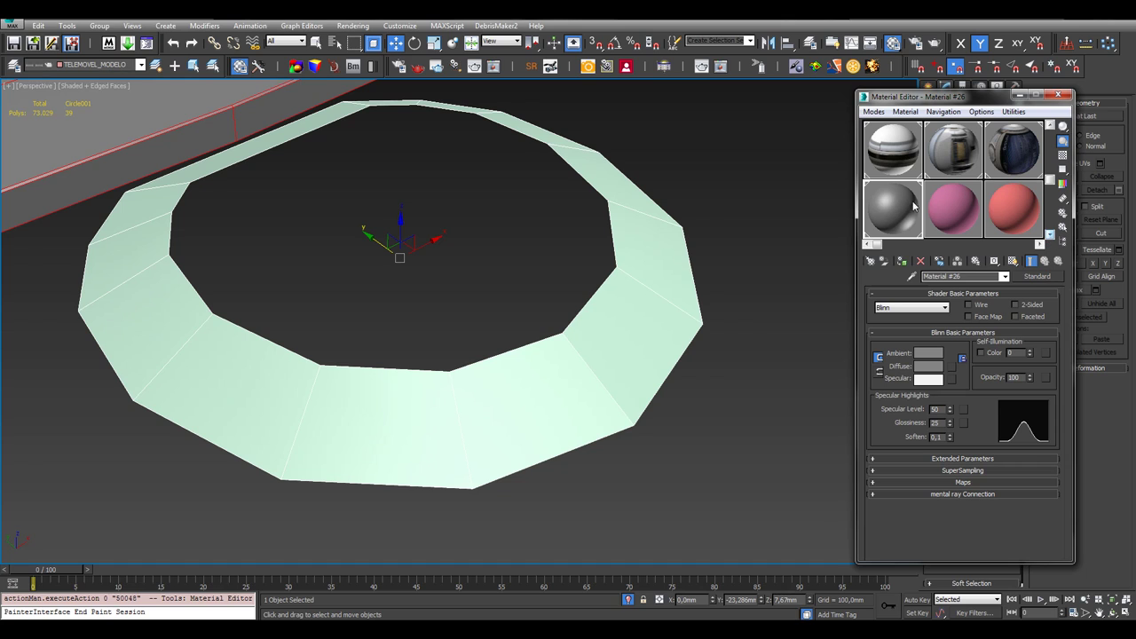
{"action": "left_click_drag", "start_coordinate": [914, 206], "coordinate": [669, 281]}
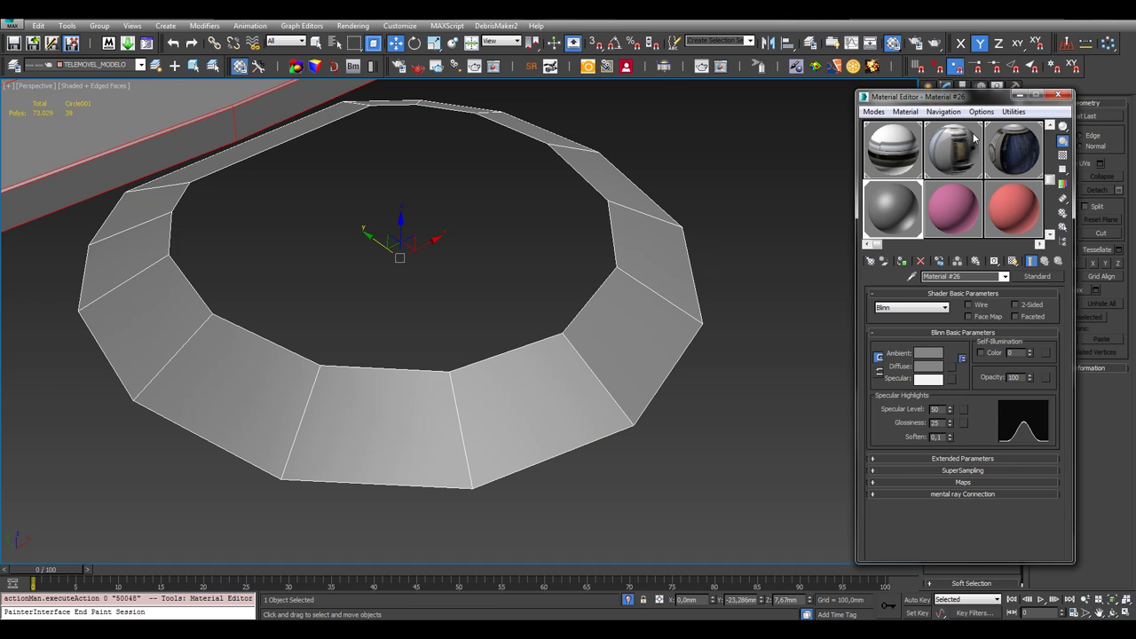
{"action": "left_click", "coordinate": [1061, 95]}
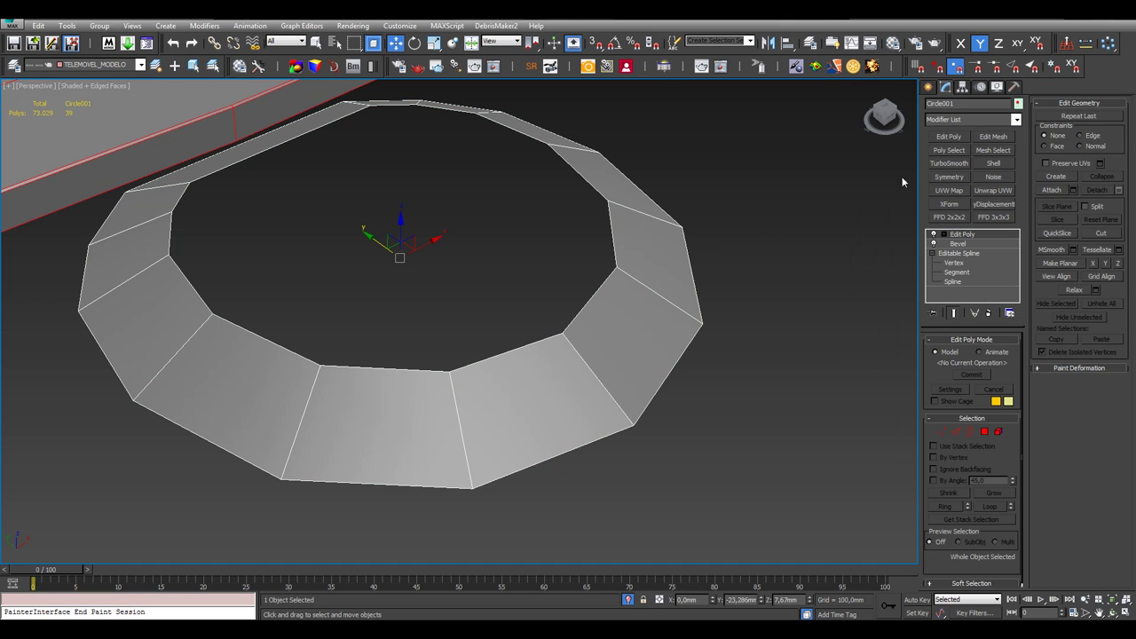
Set the button ring's object color to black and deselect it
{"action": "left_click", "coordinate": [1018, 103]}
{"action": "left_click", "coordinate": [459, 344]}
{"action": "left_click", "coordinate": [627, 382]}
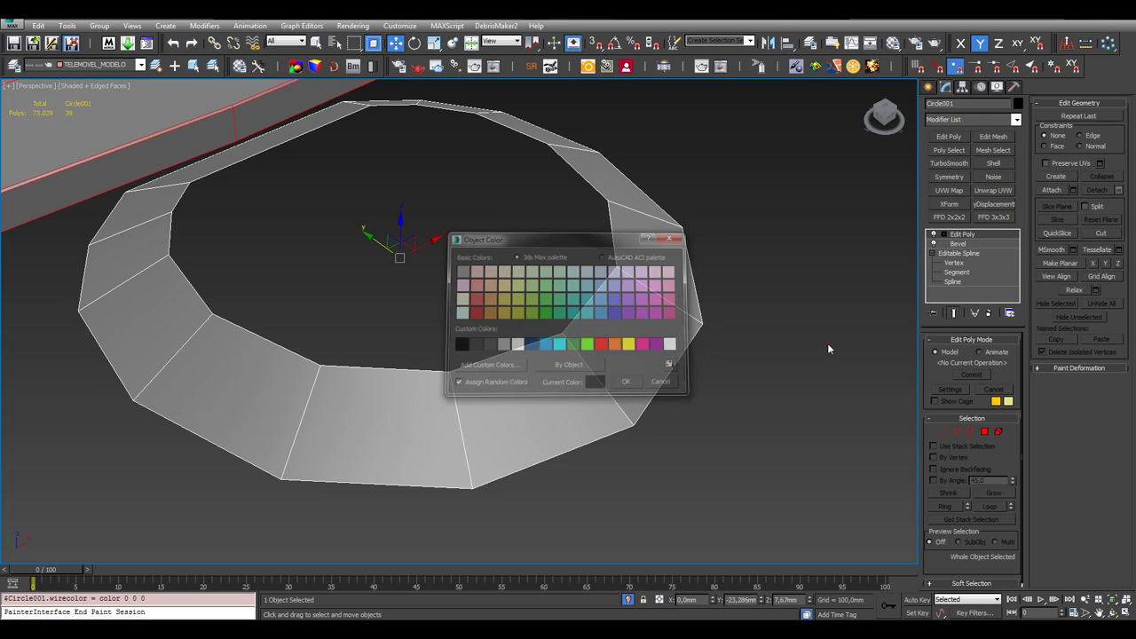
{"action": "left_click", "coordinate": [825, 343]}
Change the flat panel's object color from the palette to black and deselect it
{"action": "scroll", "coordinate": [763, 302], "scroll_direction": "down", "scroll_amount": 3}
{"action": "scroll", "coordinate": [519, 284], "scroll_direction": "up", "scroll_amount": 5}
{"action": "scroll", "coordinate": [441, 222], "scroll_direction": "down", "scroll_amount": 8}
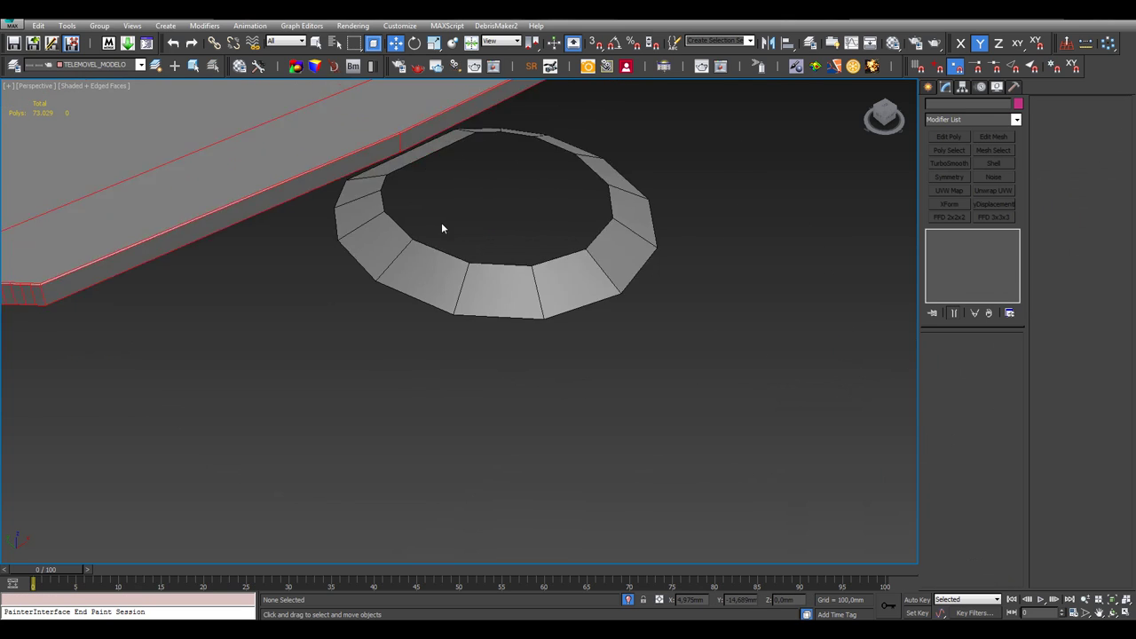
{"action": "left_click", "coordinate": [338, 183]}
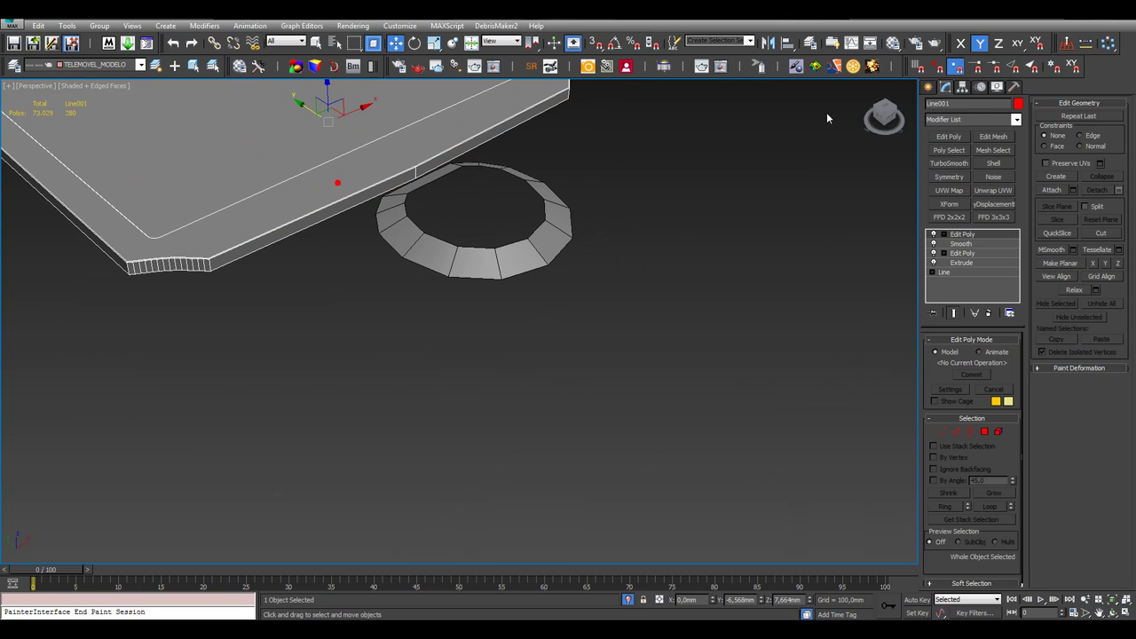
{"action": "left_click", "coordinate": [1018, 105]}
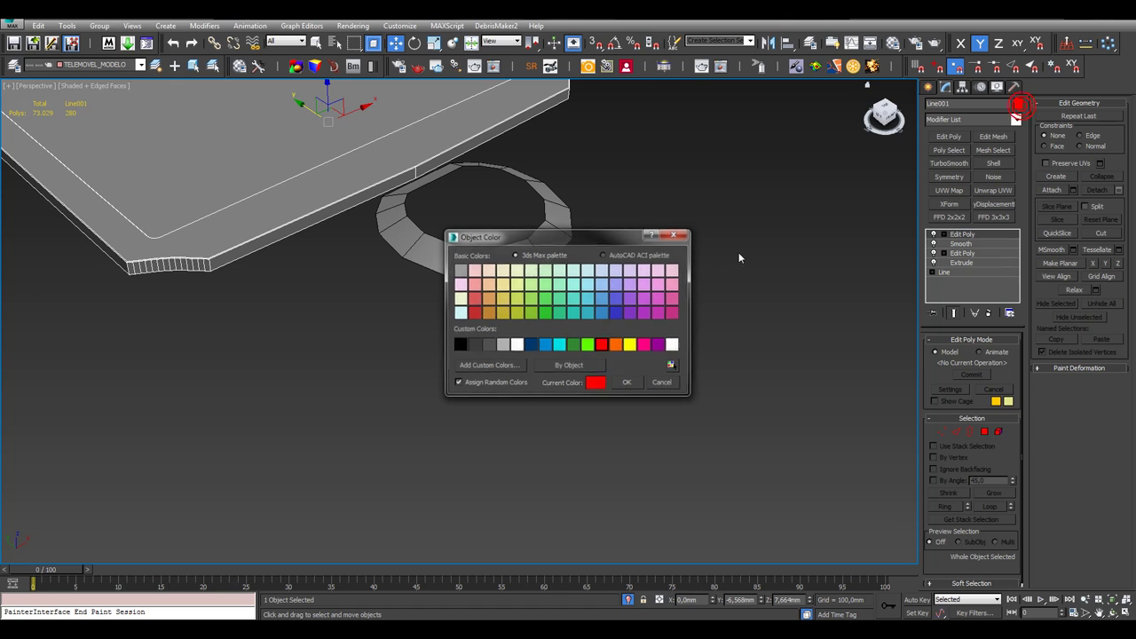
{"action": "left_click", "coordinate": [632, 386]}
{"action": "left_click", "coordinate": [705, 289]}
{"action": "scroll", "coordinate": [366, 198], "scroll_direction": "up", "scroll_amount": 5}
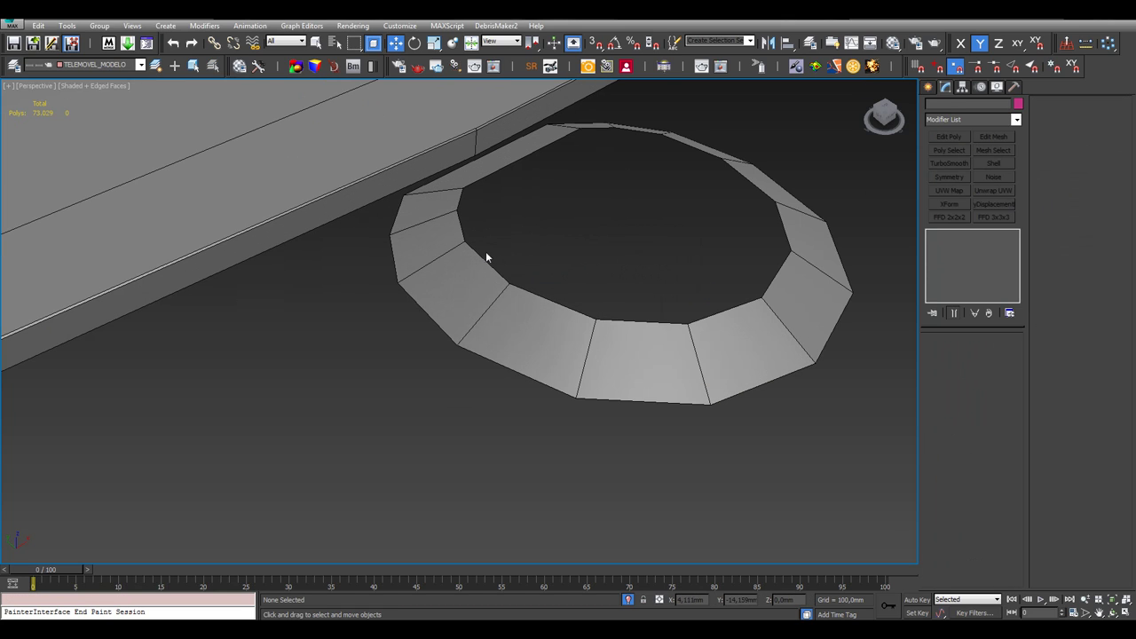
Add a TurboSmooth modifier with 2 iterations to the button ring
{"action": "left_click", "coordinate": [538, 267]}
{"action": "left_click", "coordinate": [946, 164]}
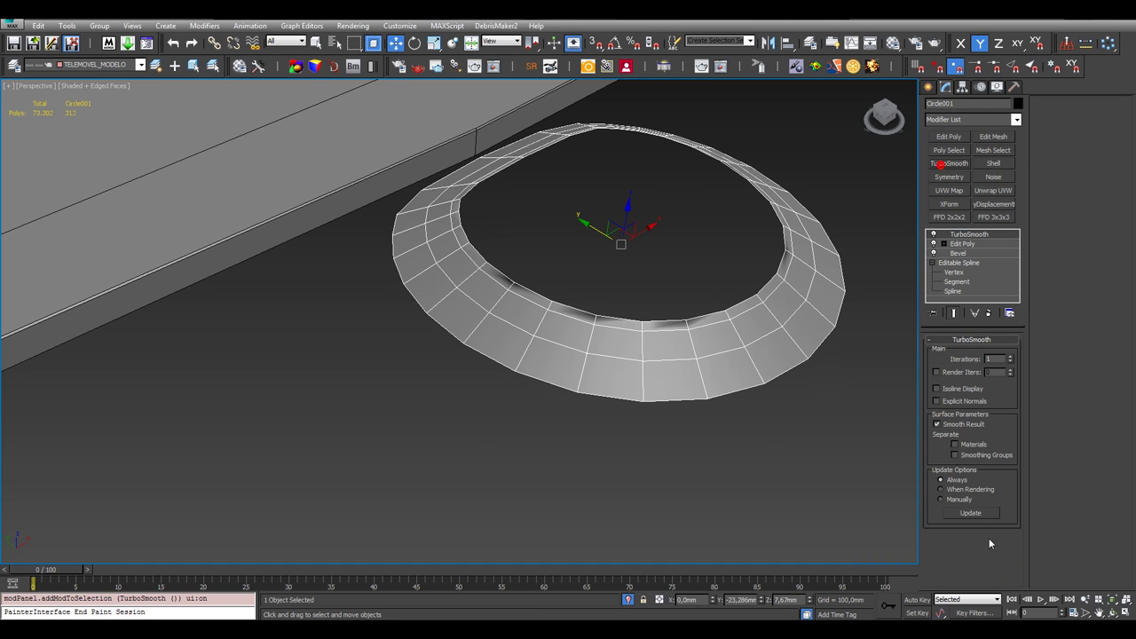
{"action": "left_click", "coordinate": [1114, 612]}
{"action": "left_click_drag", "start_coordinate": [486, 311], "coordinate": [458, 267]}
{"action": "left_click", "coordinate": [1009, 357]}
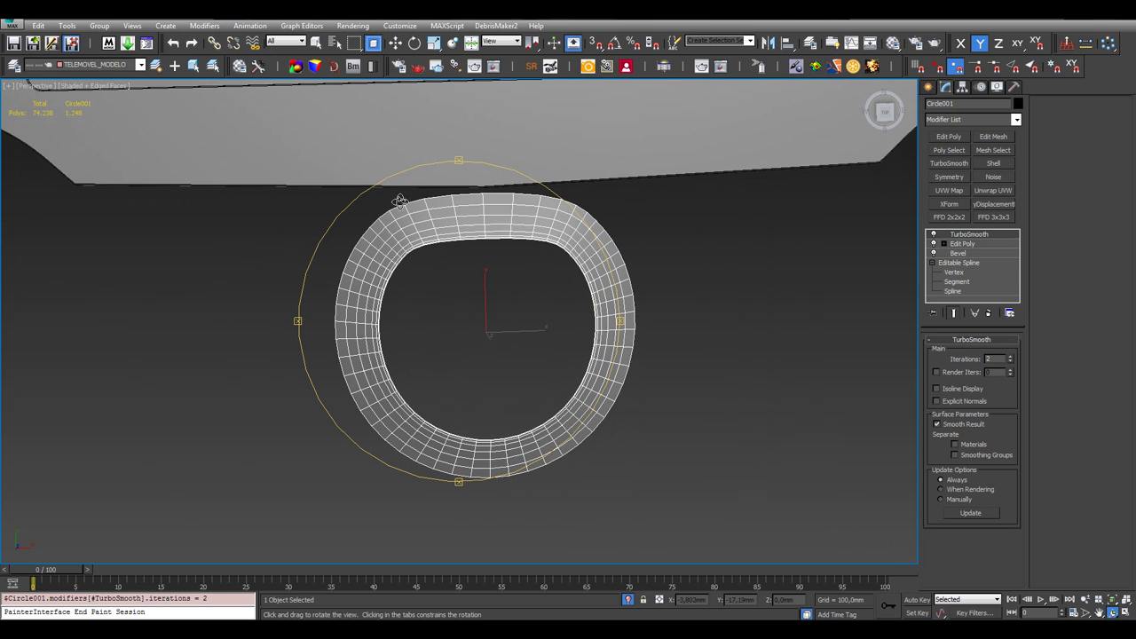
Show the top view full size with the hidden scene restored and remove the TurboSmooth modifier from the button ring
{"action": "left_click", "coordinate": [1127, 613]}
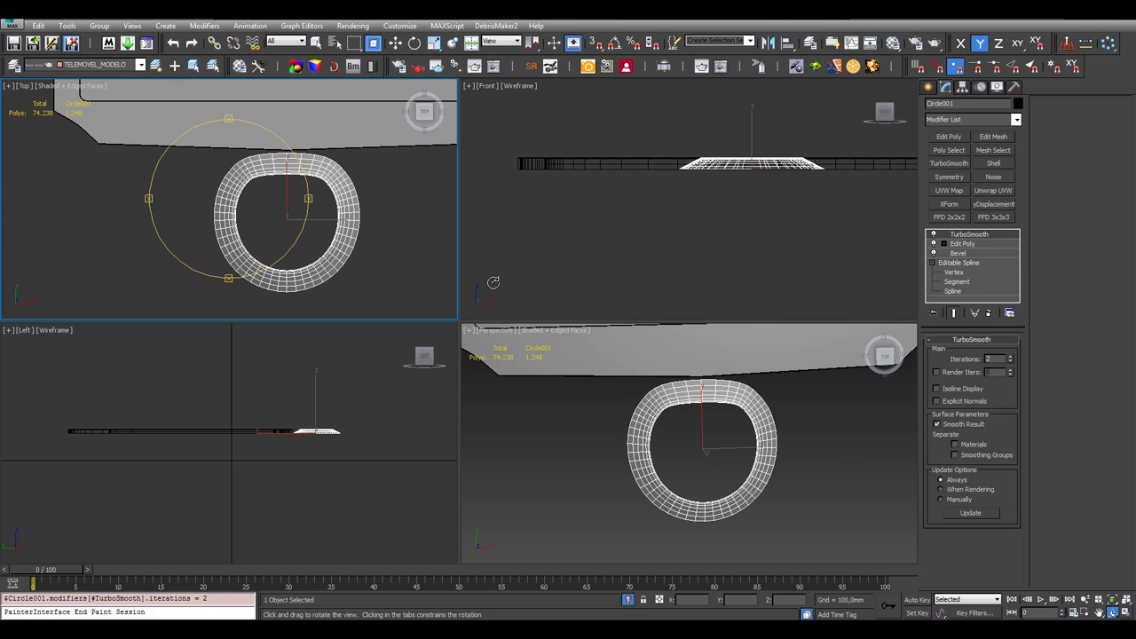
{"action": "left_click", "coordinate": [1127, 612]}
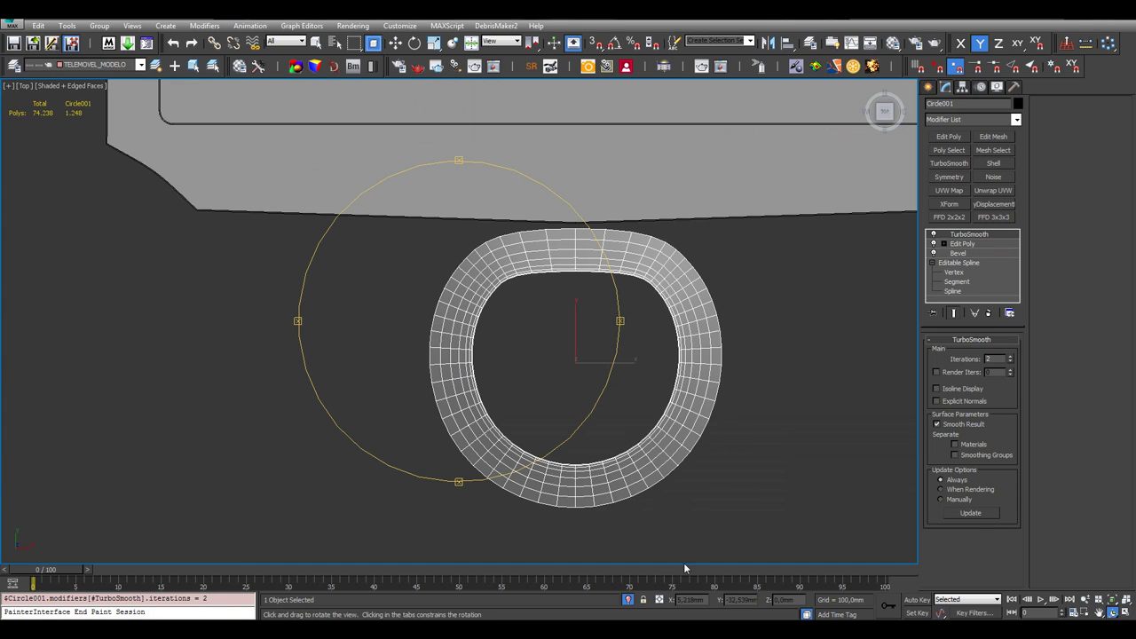
{"action": "left_click", "coordinate": [627, 602]}
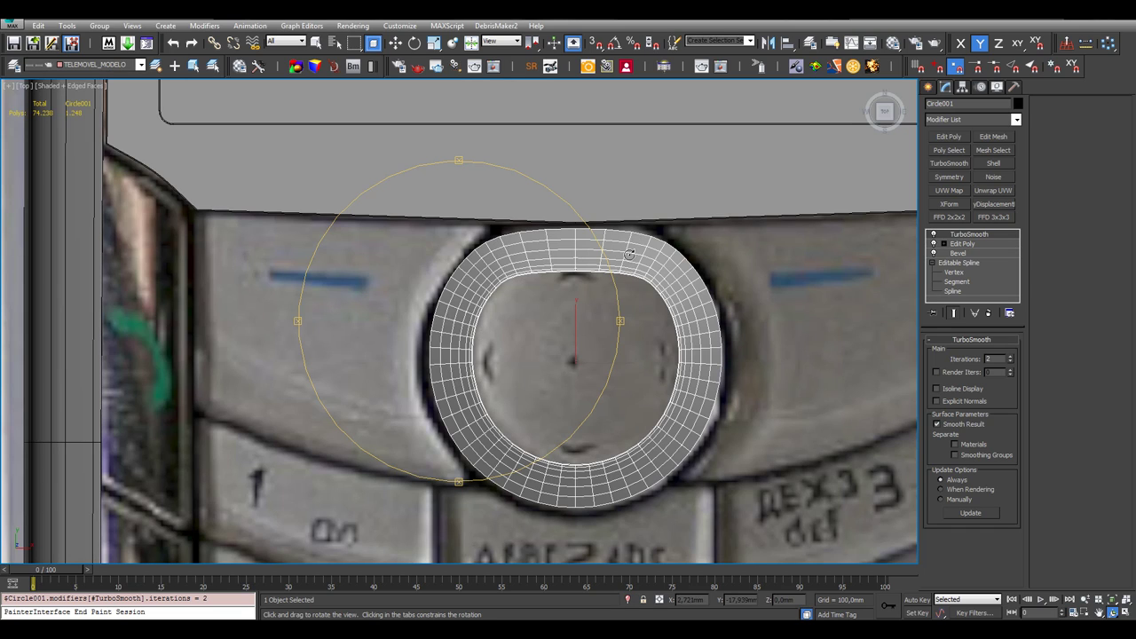
{"action": "left_click", "coordinate": [987, 314]}
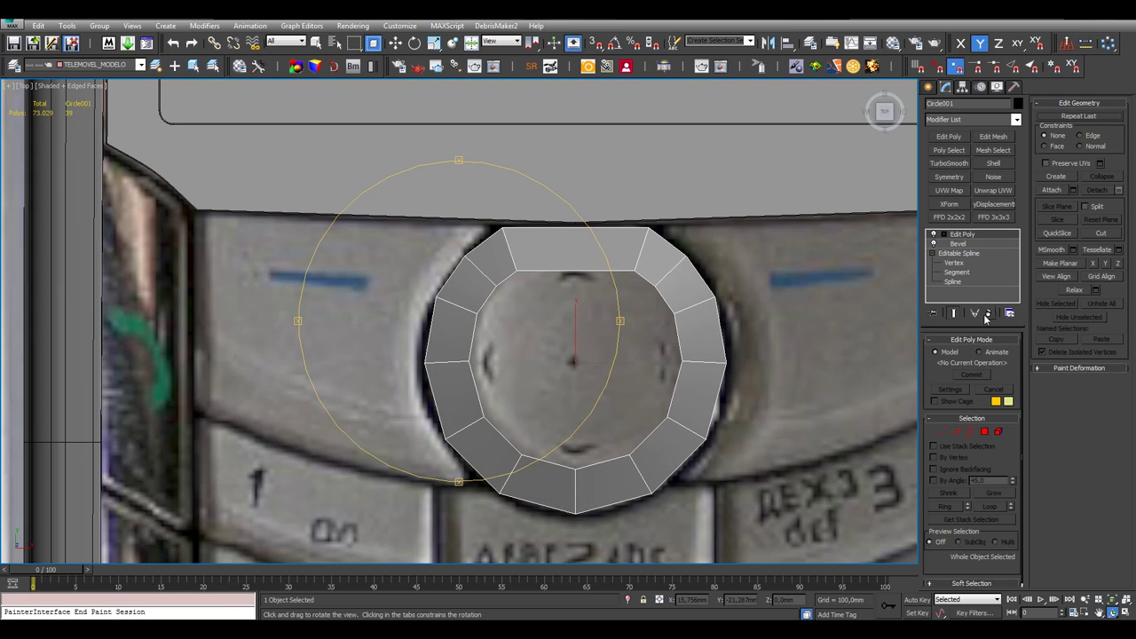
Delete the ring's inner border faces row by row, undoing the last deletion so the outermost face band stays
{"action": "left_click", "coordinate": [971, 432]}
{"action": "left_click", "coordinate": [647, 279]}
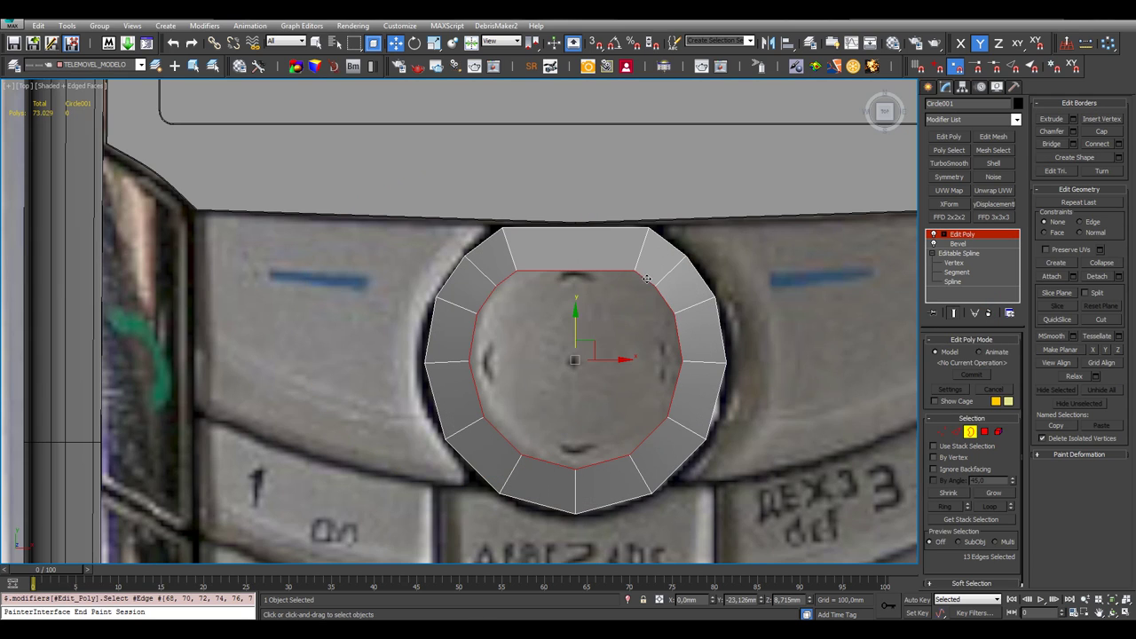
{"action": "key", "text": "Delete"}
{"action": "key", "text": "ctrl+z"}
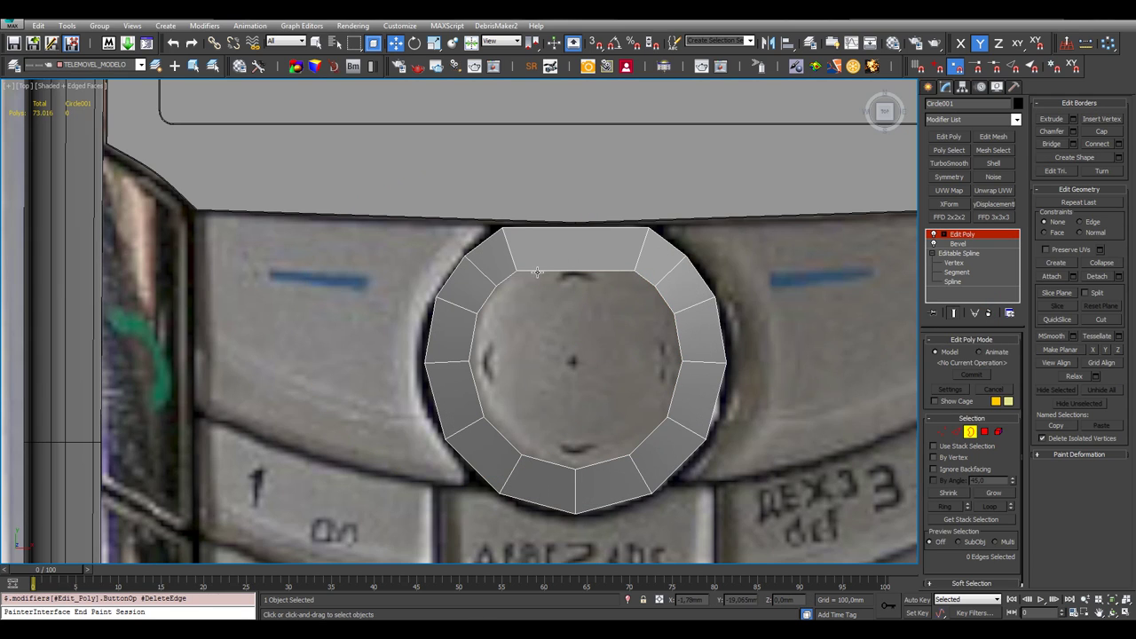
{"action": "key", "text": "Delete"}
{"action": "left_click", "coordinate": [531, 272]}
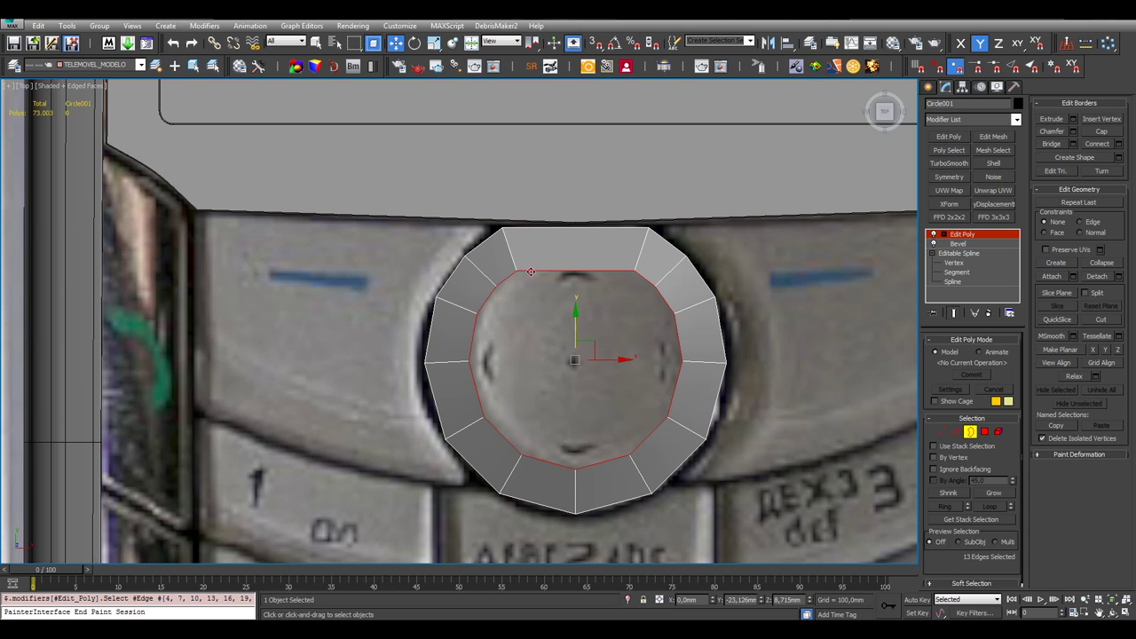
{"action": "key", "text": "Delete"}
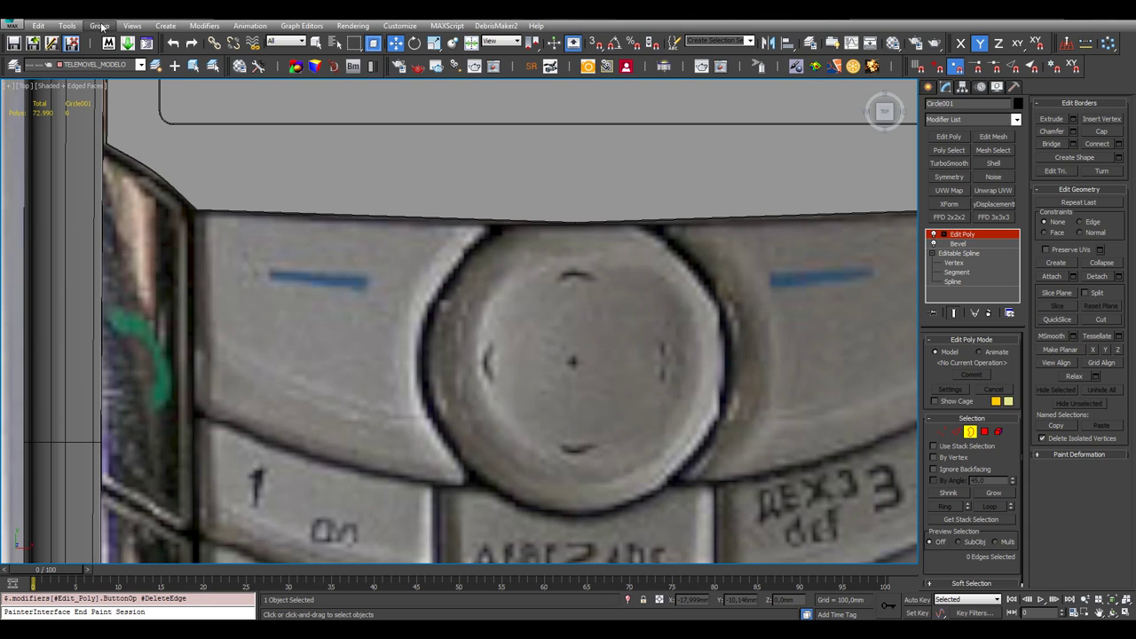
{"action": "key", "text": "ctrl+z"}
Add a TurboSmooth modifier to the button ring with 2 iterations and Isoline Display enabled
{"action": "scroll", "coordinate": [802, 411], "scroll_direction": "down", "scroll_amount": 2}
{"action": "key", "text": "alt+w"}
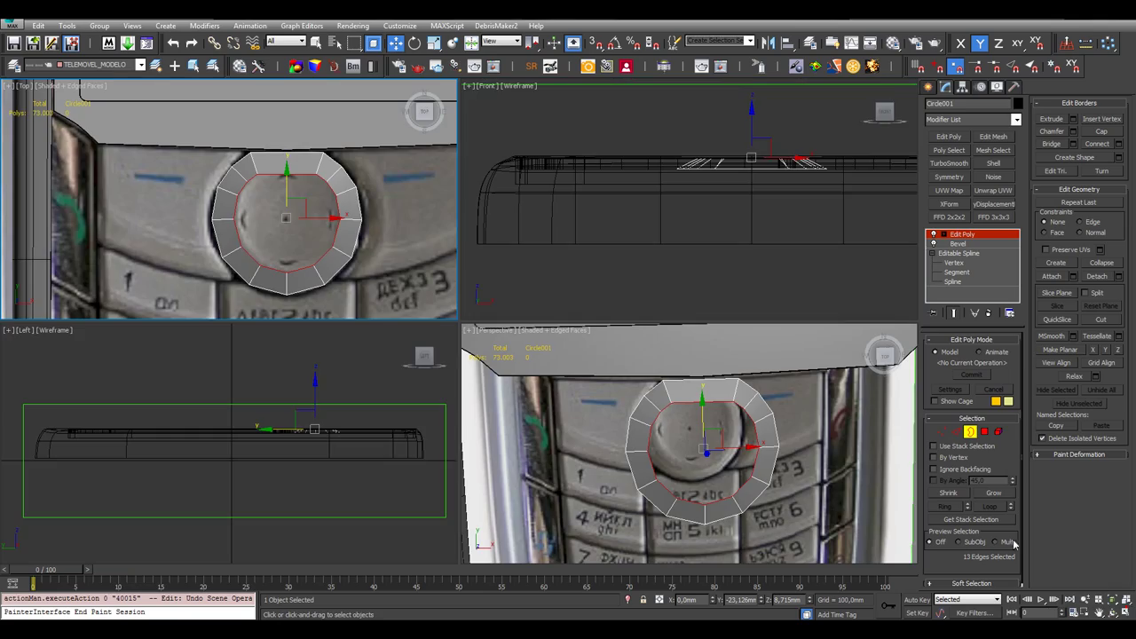
{"action": "middle_click", "coordinate": [839, 453]}
{"action": "left_click", "coordinate": [1126, 612]}
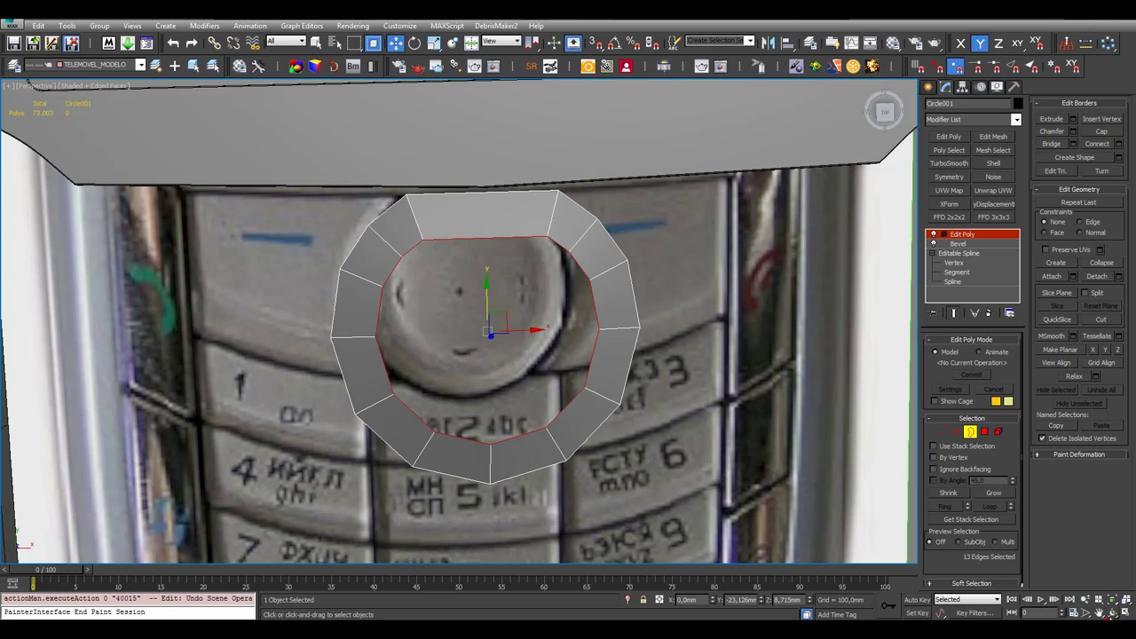
{"action": "left_click", "coordinate": [1113, 613]}
{"action": "left_click_drag", "start_coordinate": [438, 346], "coordinate": [439, 292]}
{"action": "left_click", "coordinate": [976, 239]}
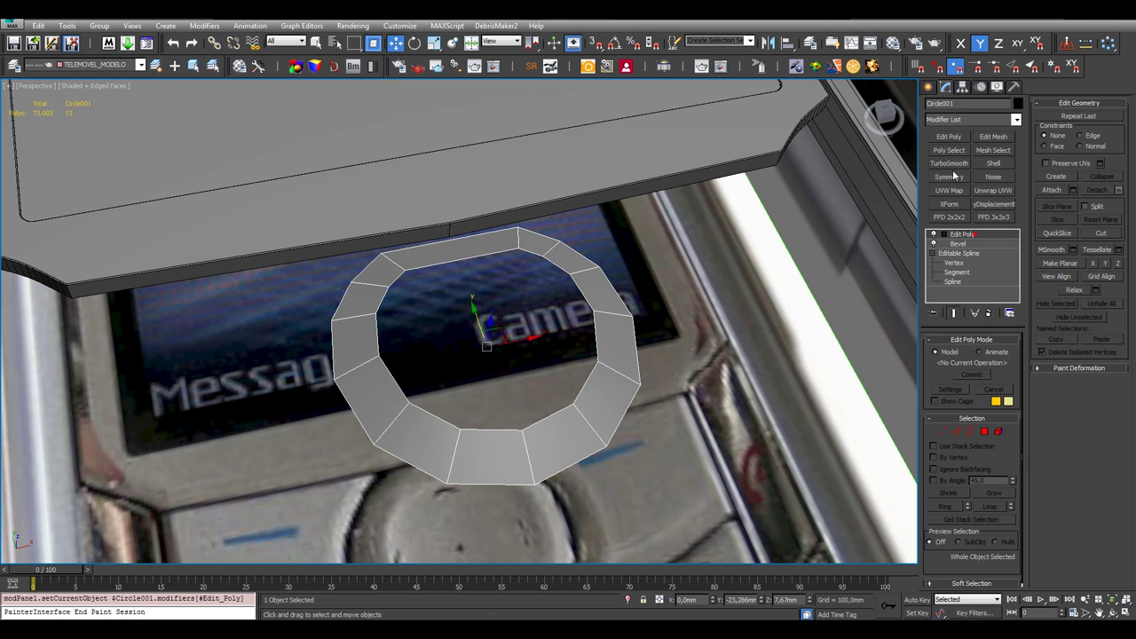
{"action": "left_click", "coordinate": [949, 163]}
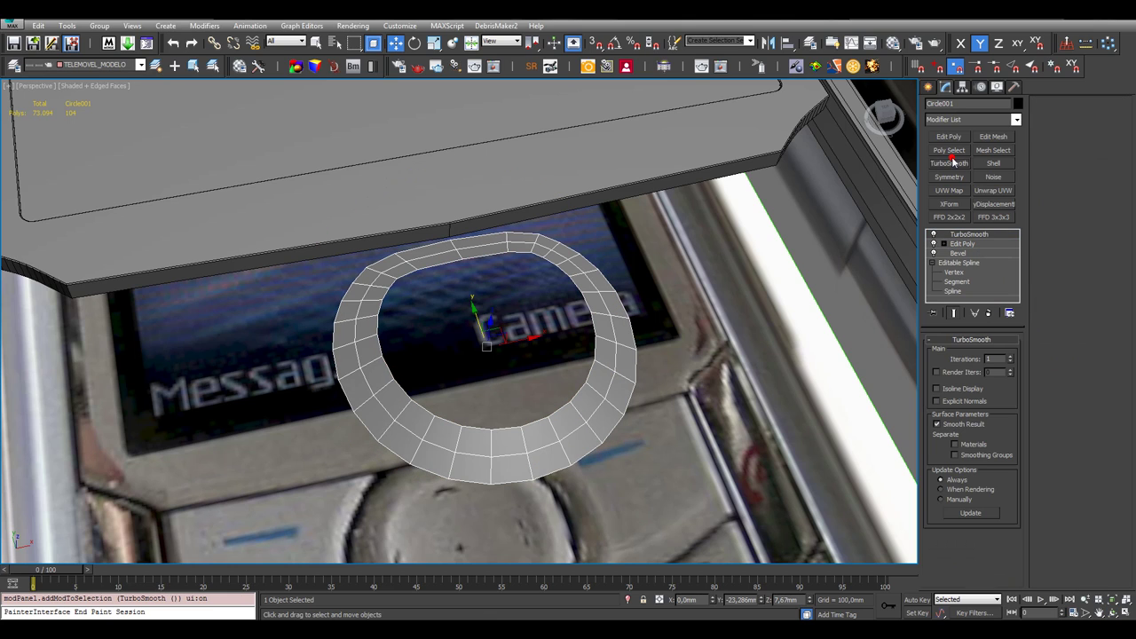
{"action": "left_click", "coordinate": [1010, 356]}
{"action": "left_click", "coordinate": [964, 391]}
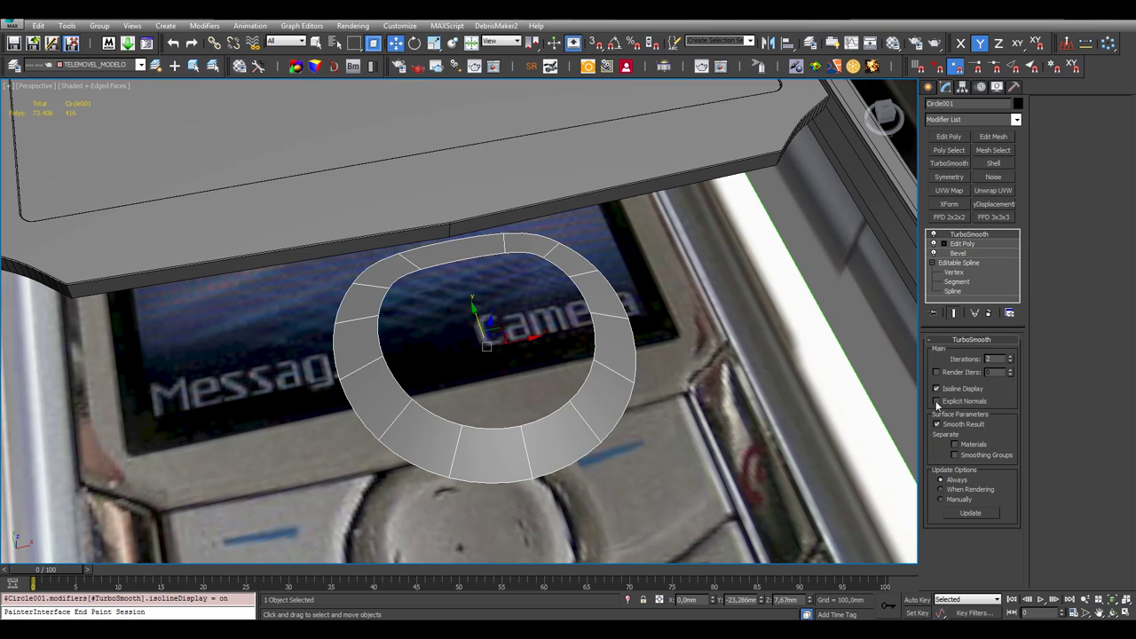
Return to edge editing in the ring's Edit Poly modifier in the top view, with the smoothed end result hidden
{"action": "key", "text": "alt+w"}
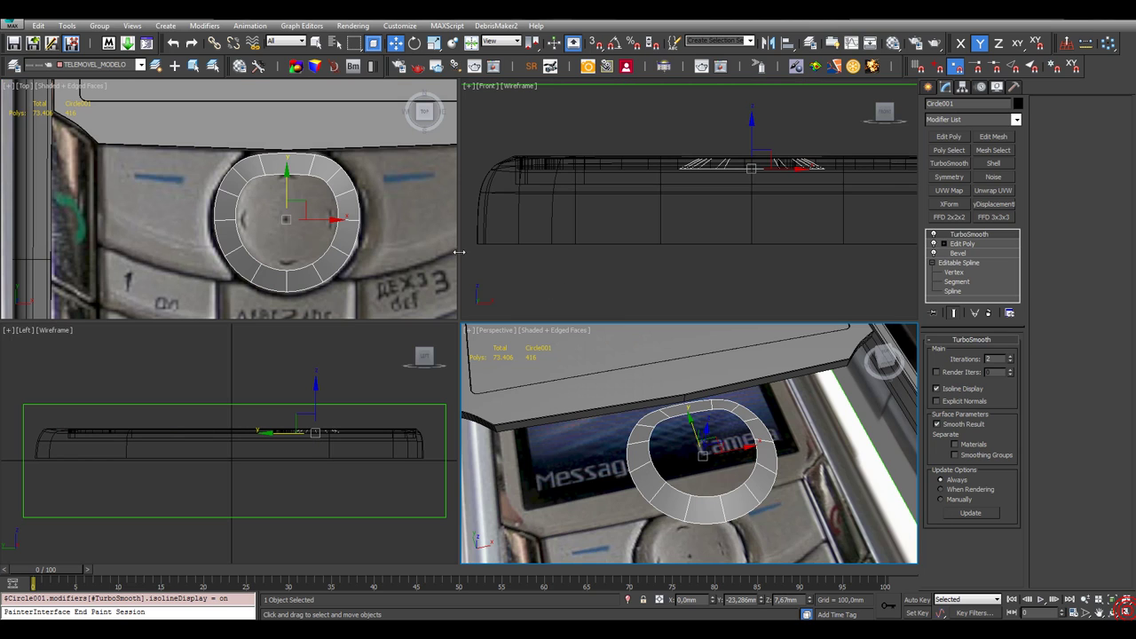
{"action": "middle_click", "coordinate": [396, 231]}
{"action": "key", "text": "alt+w"}
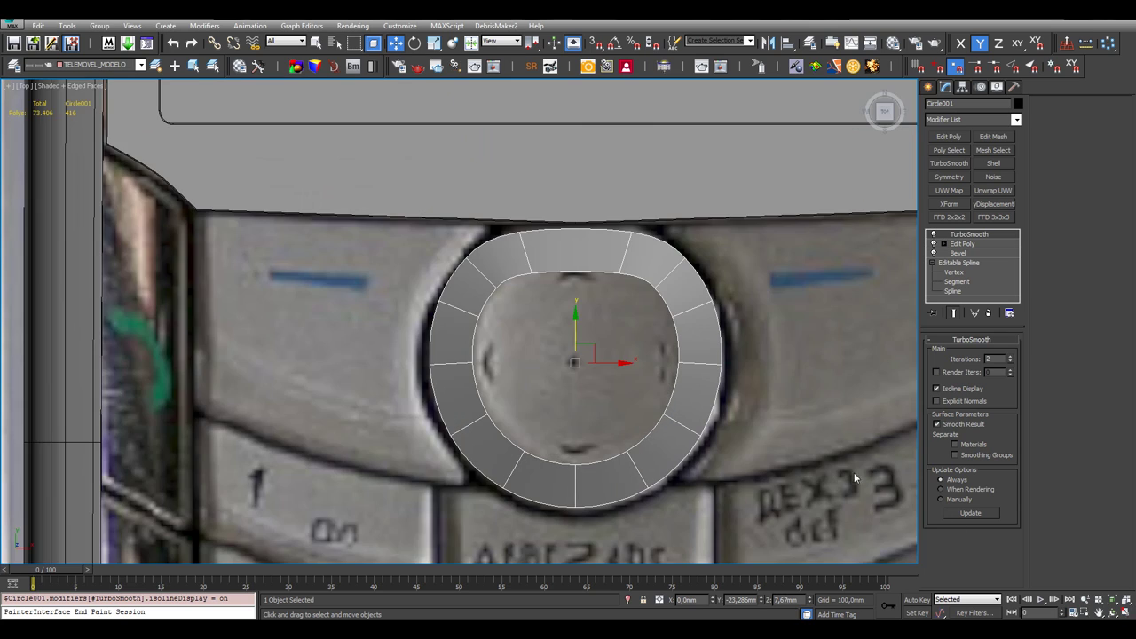
{"action": "left_click", "coordinate": [979, 246]}
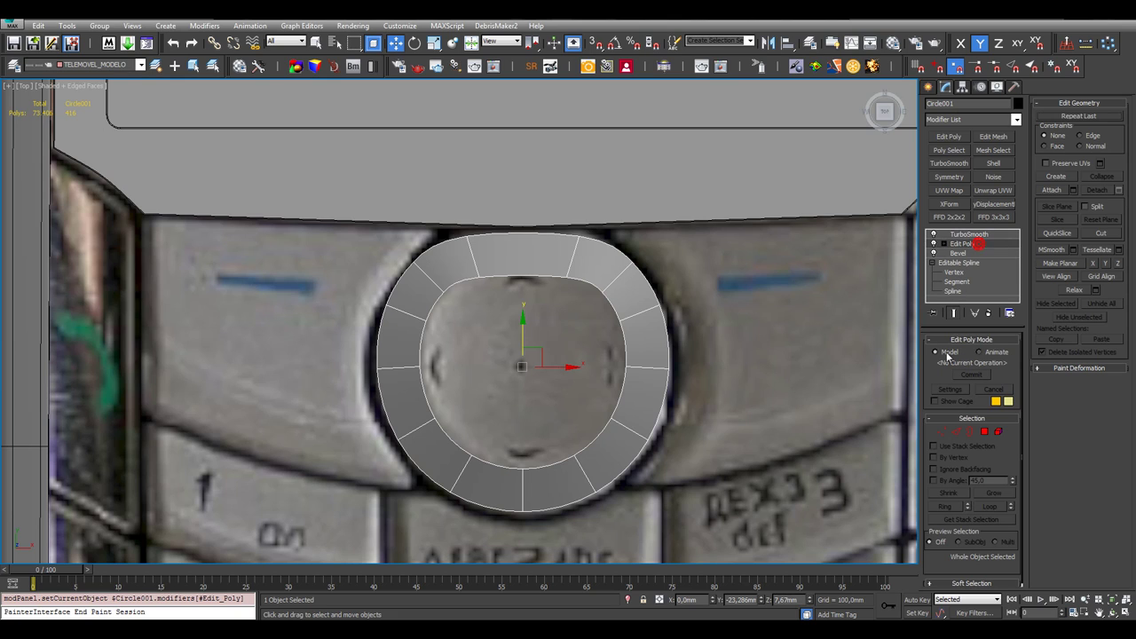
{"action": "left_click", "coordinate": [957, 313]}
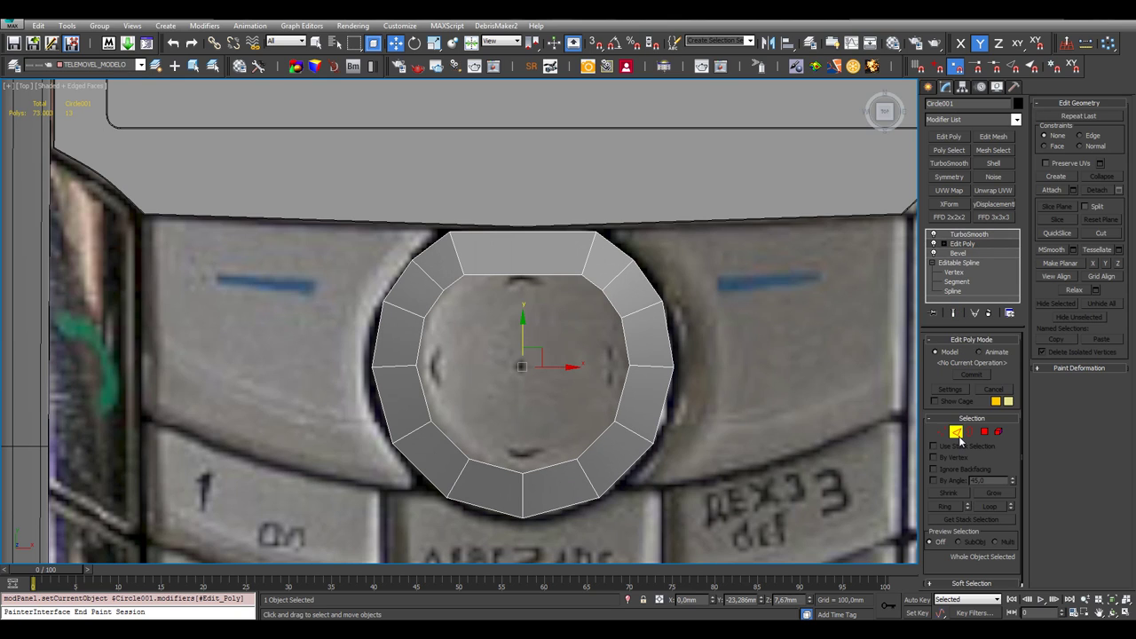
{"action": "left_click", "coordinate": [956, 431]}
{"action": "left_click", "coordinate": [456, 280]}
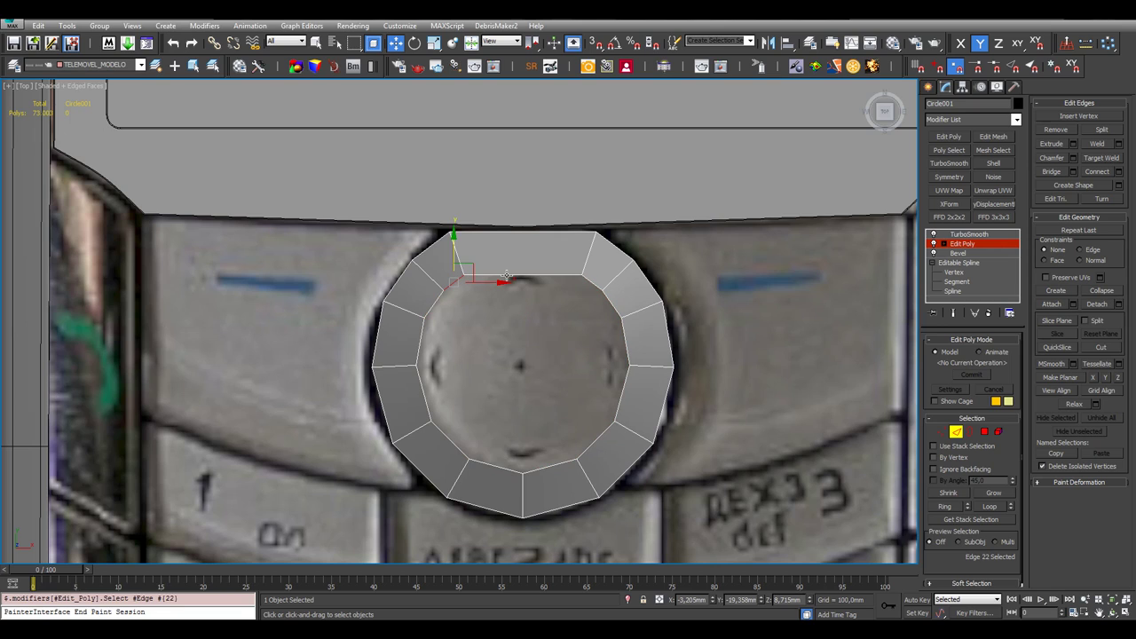
{"action": "left_click", "coordinate": [588, 282], "text": "ctrl"}
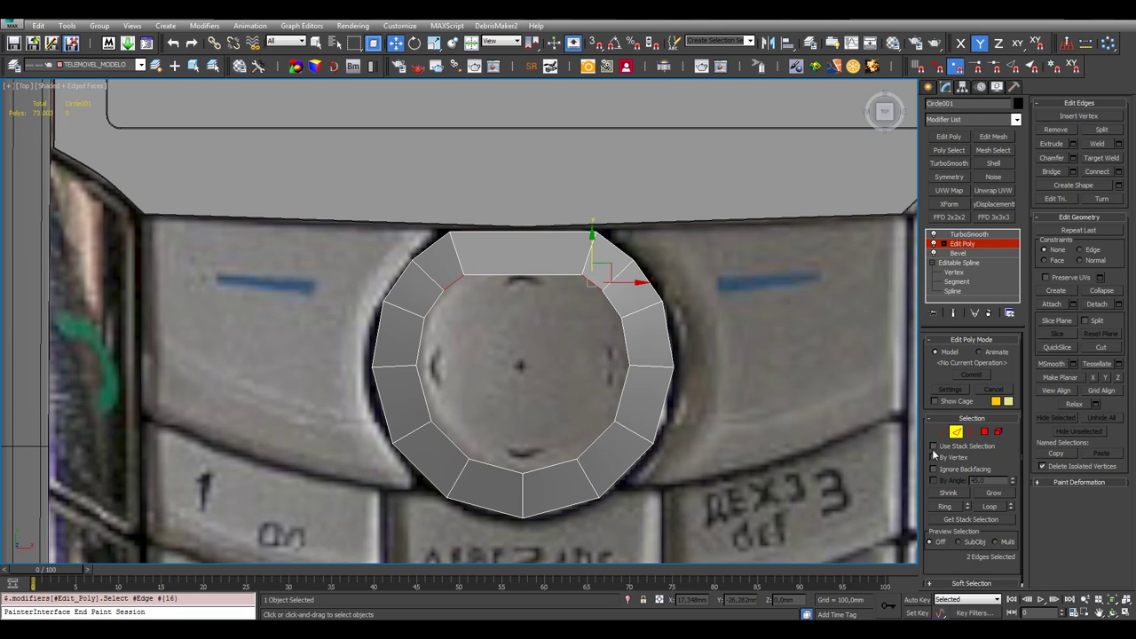
{"action": "left_click", "coordinate": [945, 507]}
{"action": "right_click", "coordinate": [671, 285]}
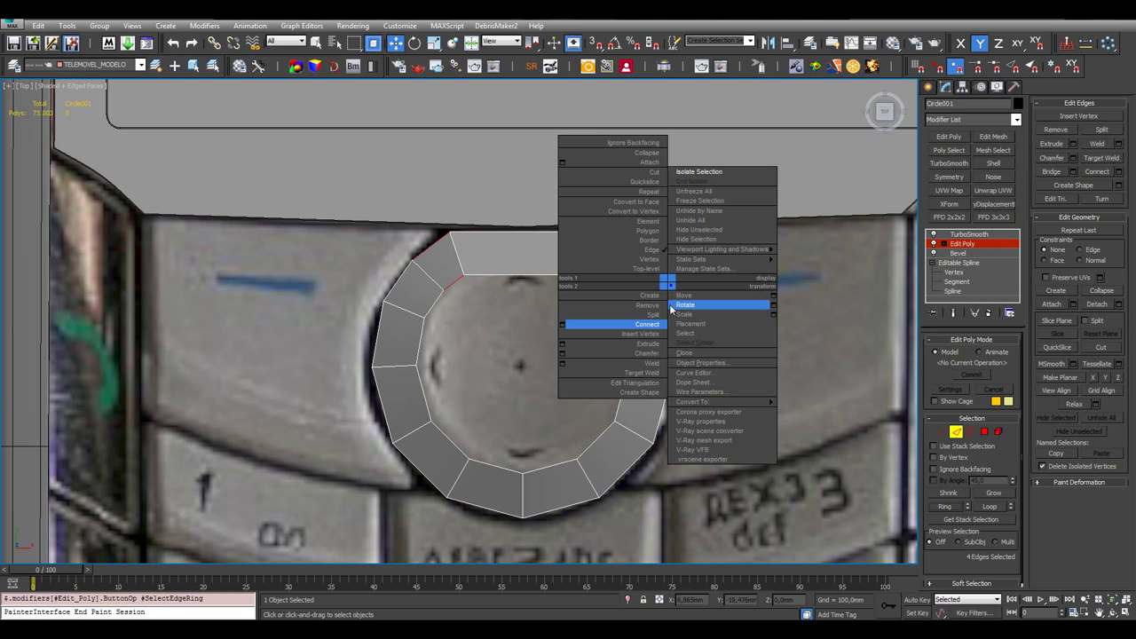
{"action": "left_click", "coordinate": [562, 326]}
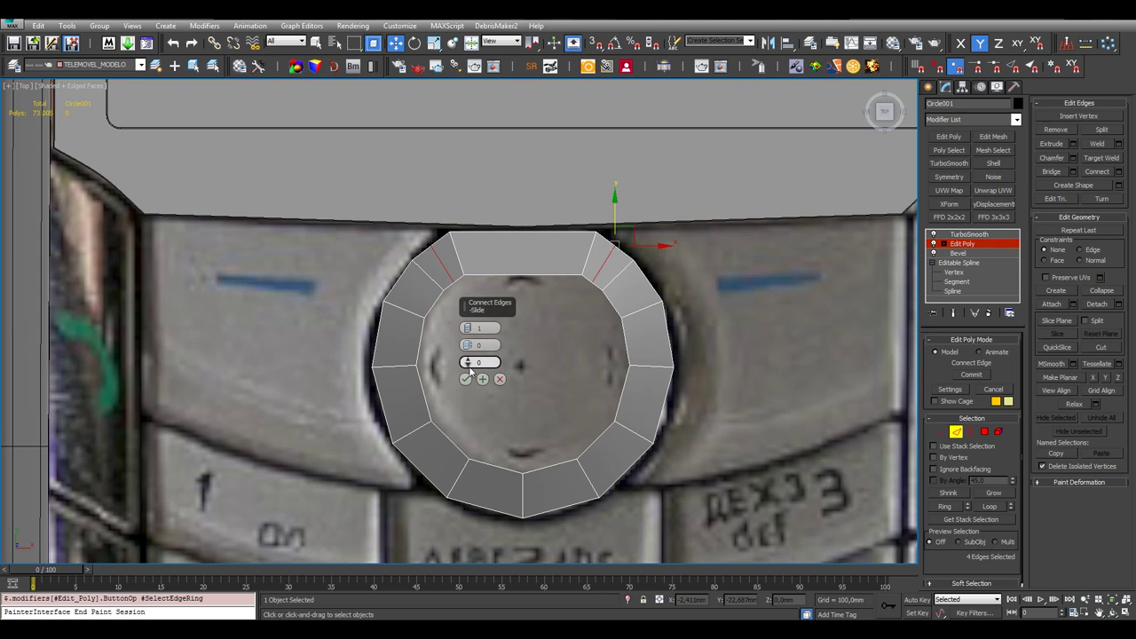
{"action": "left_click_drag", "start_coordinate": [466, 365], "coordinate": [466, 351]}
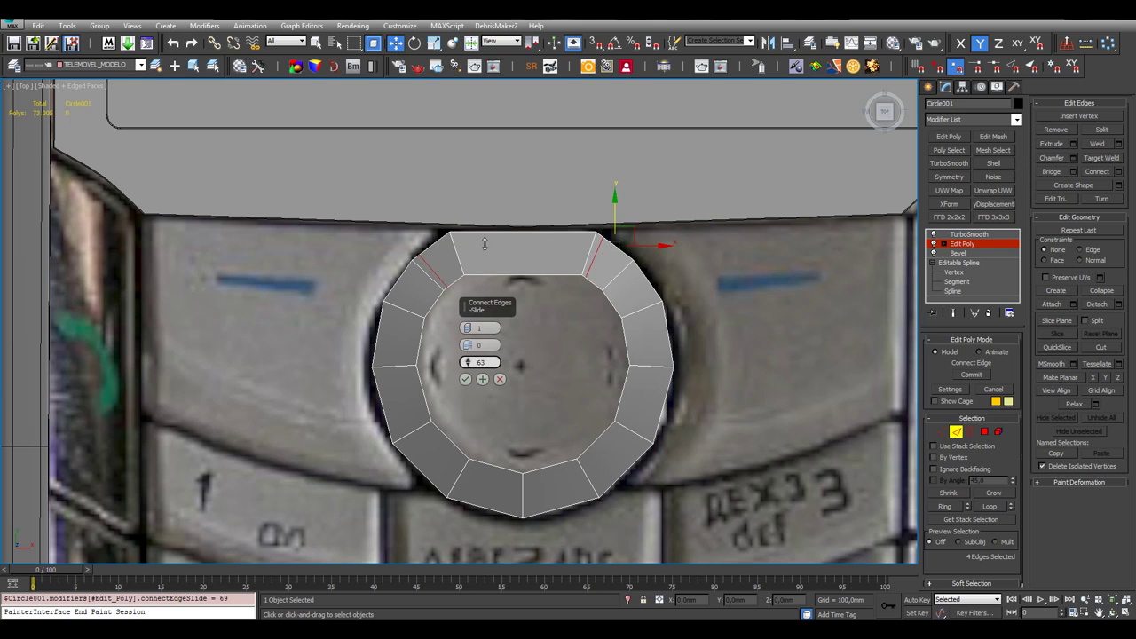
{"action": "left_click", "coordinate": [500, 379]}
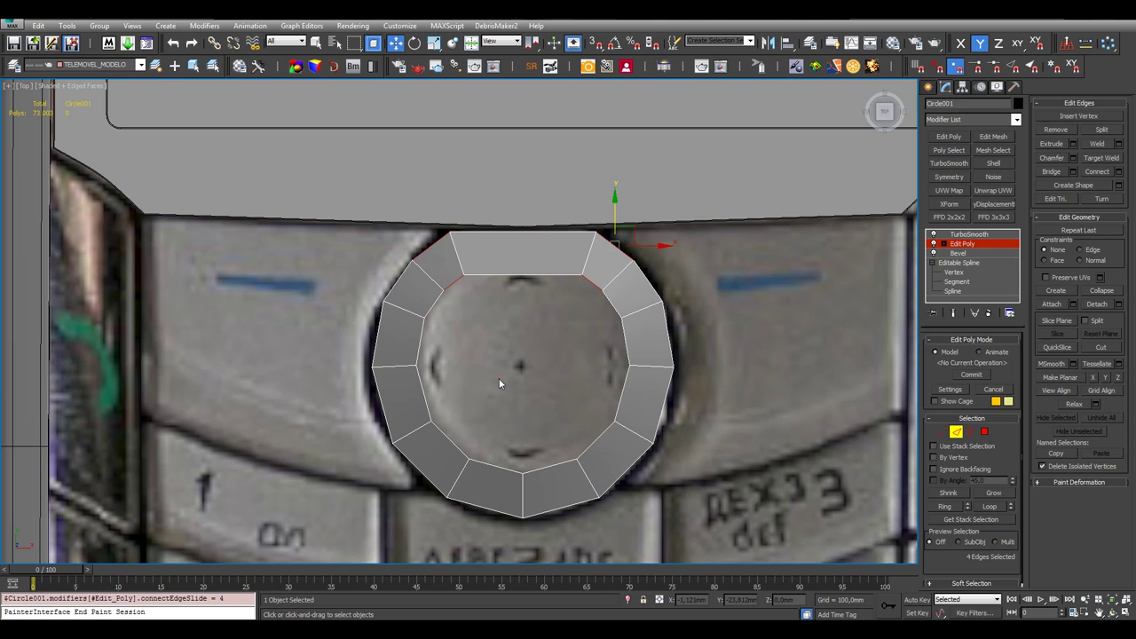
Connect the ring's straight upper inner and outer edges with one new edge at the centre
{"action": "left_click", "coordinate": [531, 304]}
{"action": "left_click", "coordinate": [533, 275]}
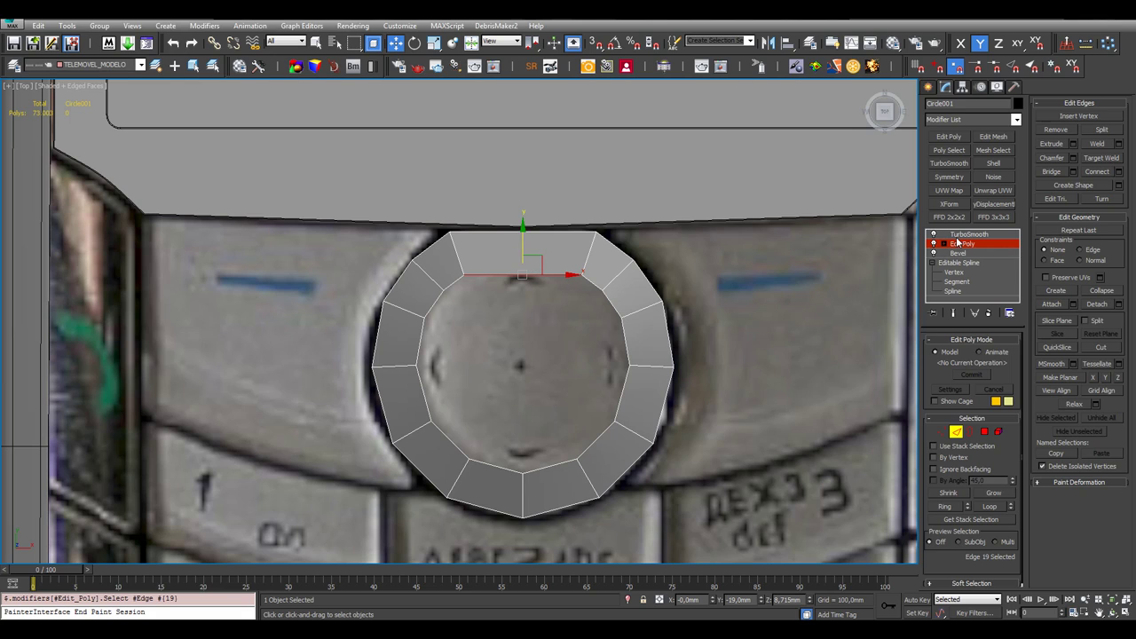
{"action": "left_click", "coordinate": [544, 230], "text": "ctrl"}
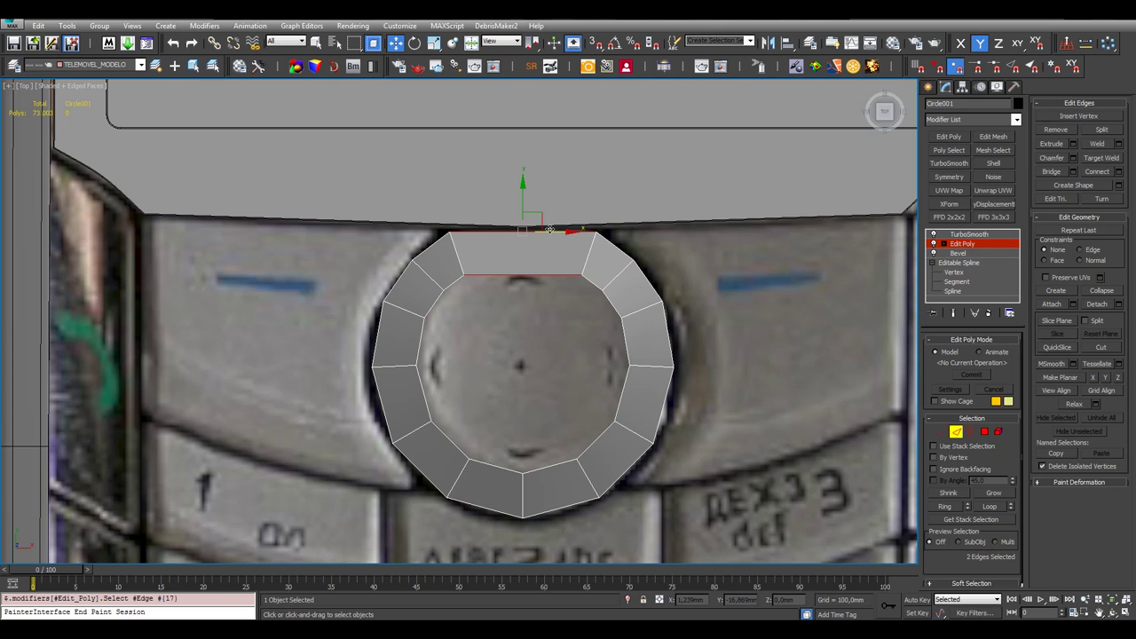
{"action": "right_click", "coordinate": [549, 229]}
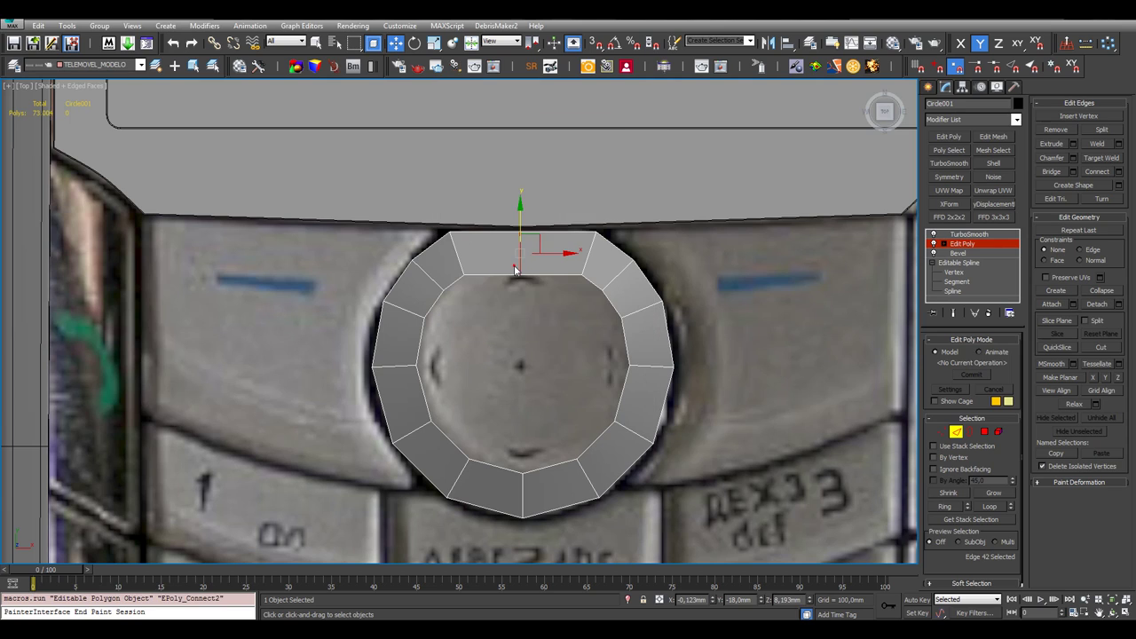
{"action": "left_click", "coordinate": [515, 267]}
Delete the seven polygons forming the right half of the button ring
{"action": "left_click", "coordinate": [984, 431]}
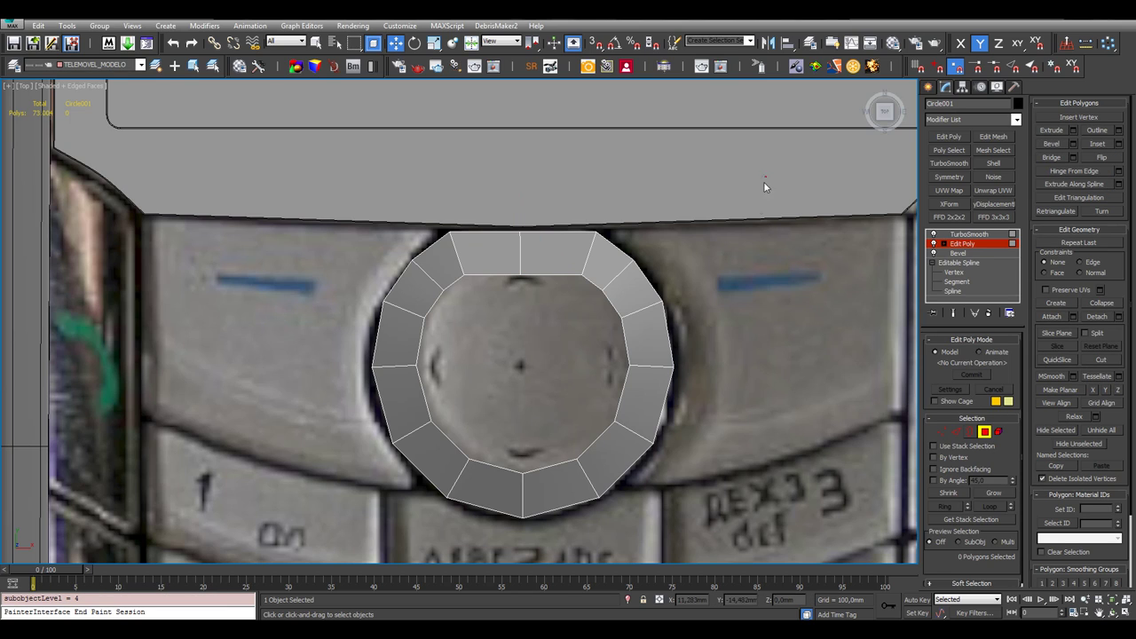
{"action": "left_click_drag", "start_coordinate": [765, 175], "coordinate": [524, 539]}
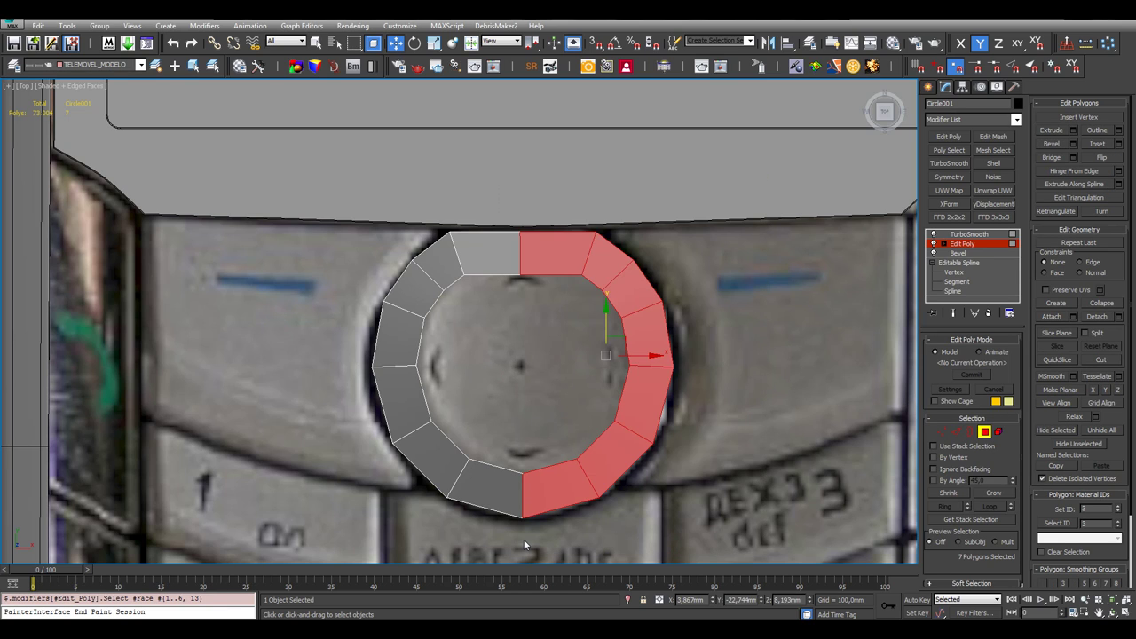
{"action": "key", "text": "Delete"}
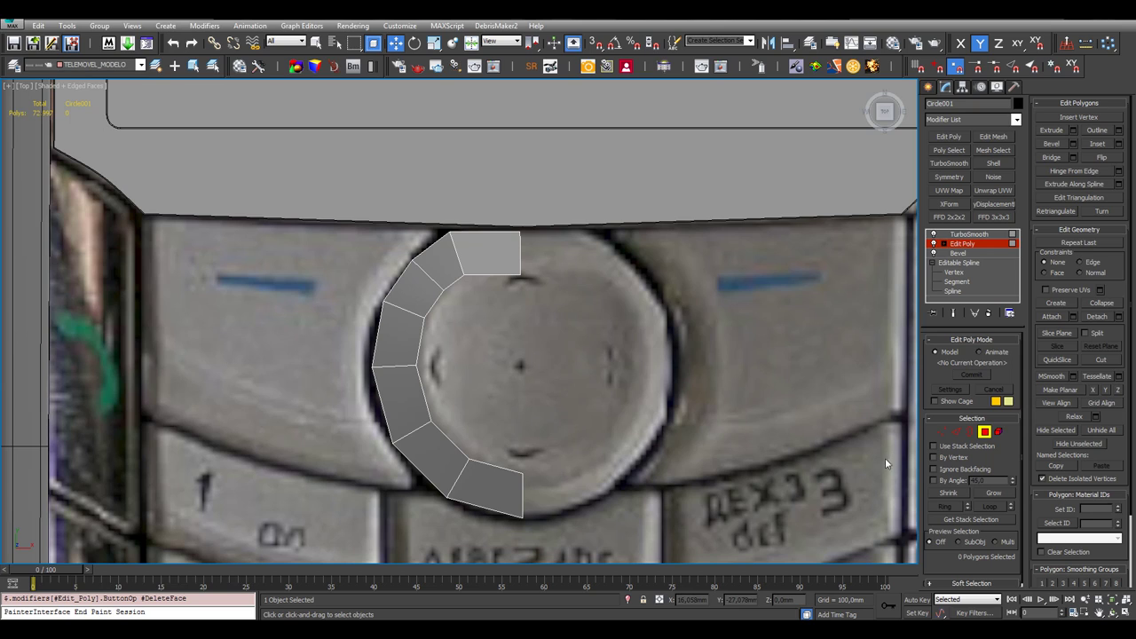
Set the X position of the half ring's two upper centreline vertices to 0 mm, then check the lower inner one
{"action": "left_click", "coordinate": [942, 432]}
{"action": "left_click_drag", "start_coordinate": [595, 246], "coordinate": [594, 247]}
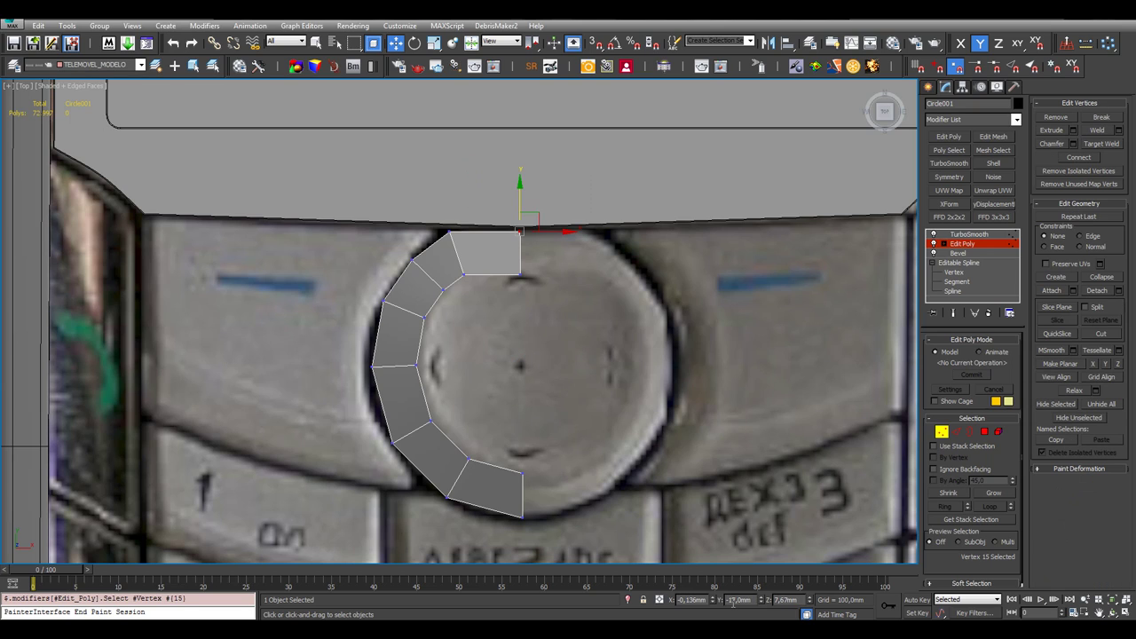
{"action": "right_click", "coordinate": [711, 601]}
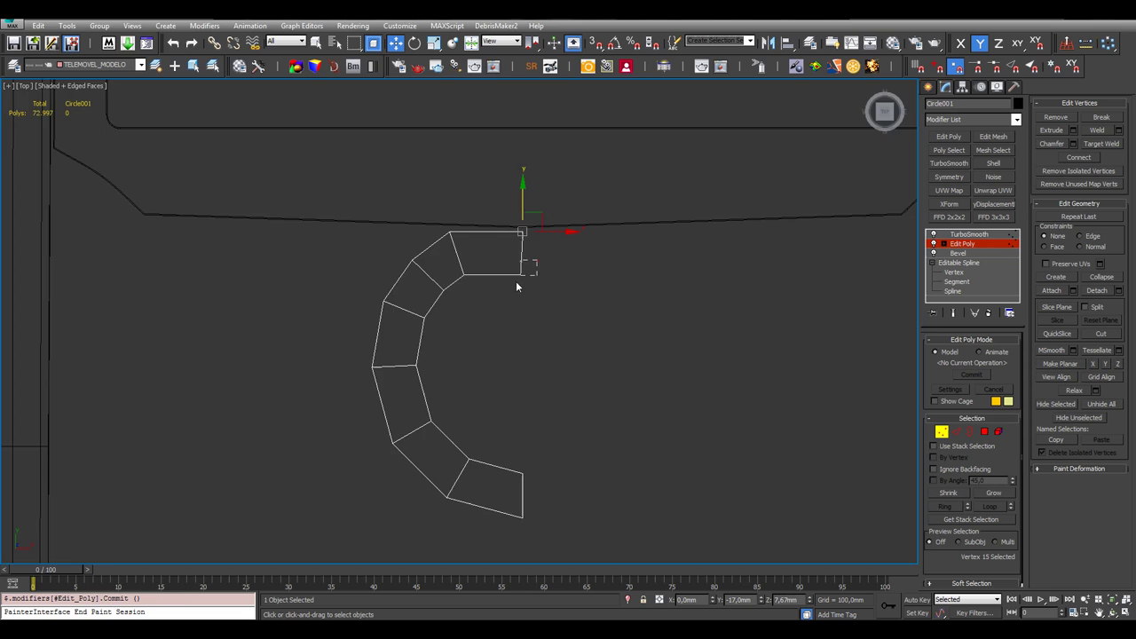
{"action": "left_click", "coordinate": [520, 278]}
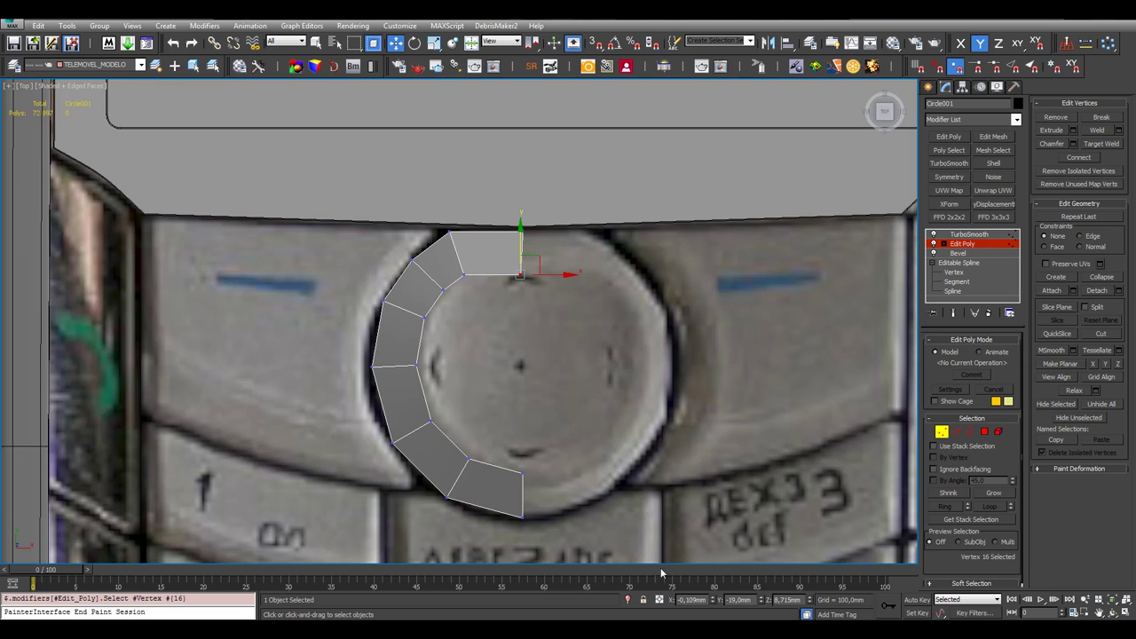
{"action": "right_click", "coordinate": [712, 601]}
{"action": "left_click", "coordinate": [521, 473]}
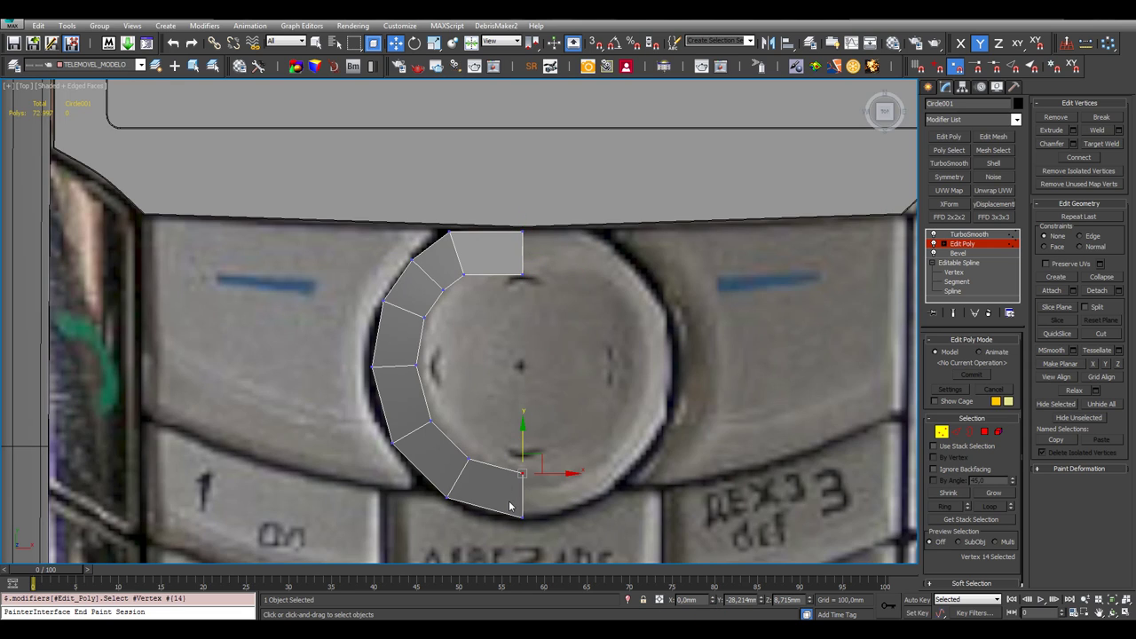
{"action": "left_click", "coordinate": [978, 244]}
Connect the half ring's straight upper inner and outer edges with one new edge, setting its slide to -90
{"action": "scroll", "coordinate": [533, 285], "scroll_direction": "up", "scroll_amount": 4}
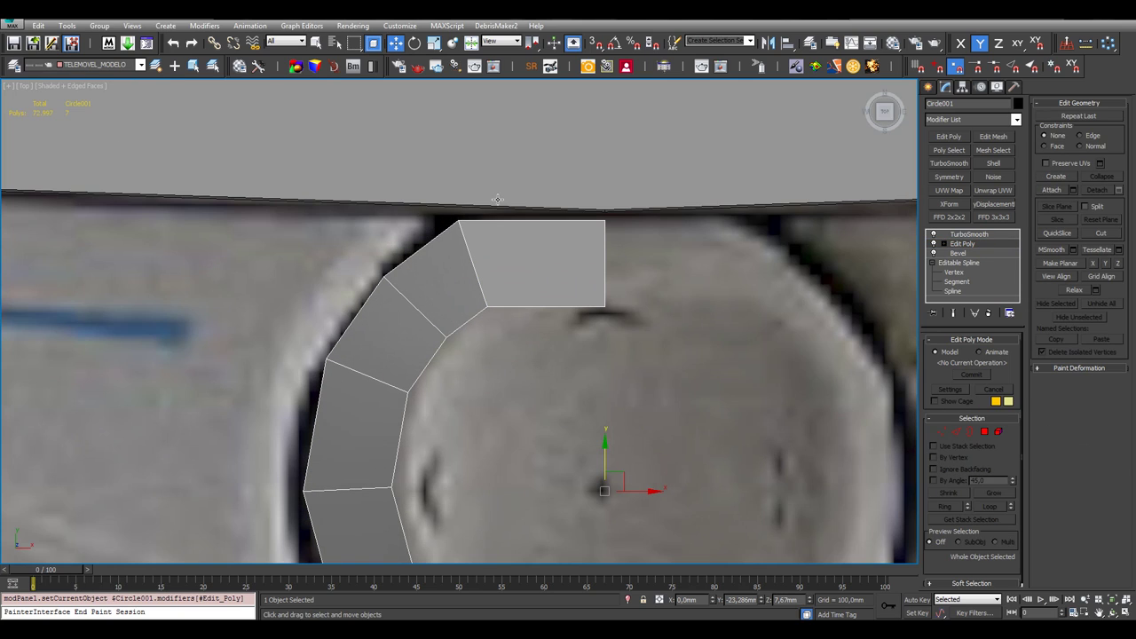
{"action": "left_click", "coordinate": [956, 431]}
{"action": "left_click", "coordinate": [512, 305]}
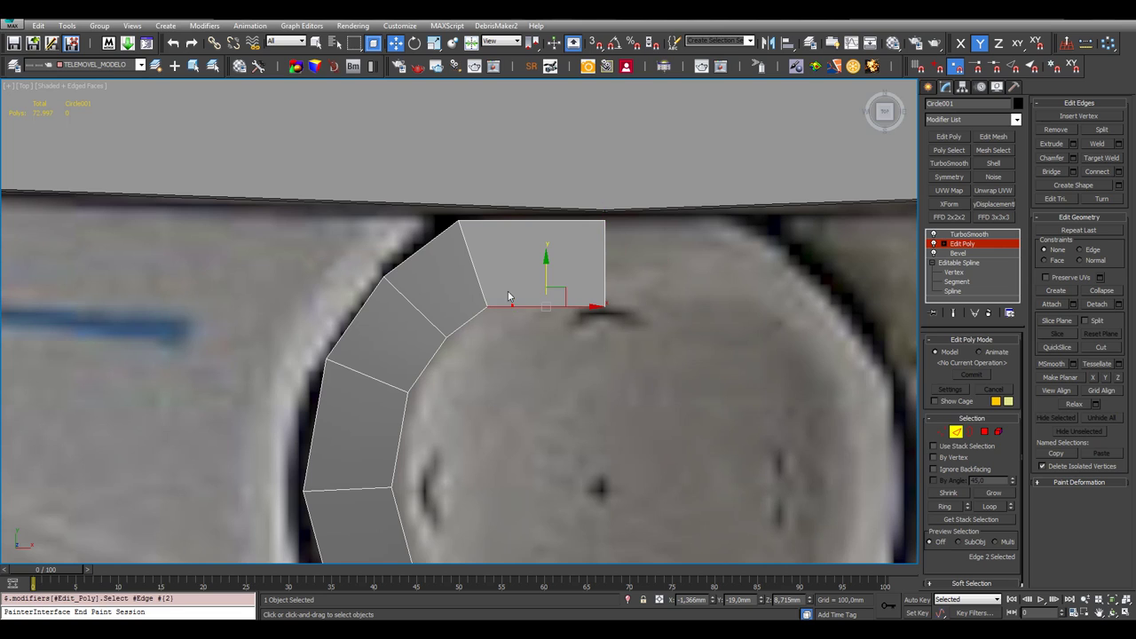
{"action": "left_click", "coordinate": [480, 223], "text": "ctrl"}
{"action": "right_click", "coordinate": [677, 252]}
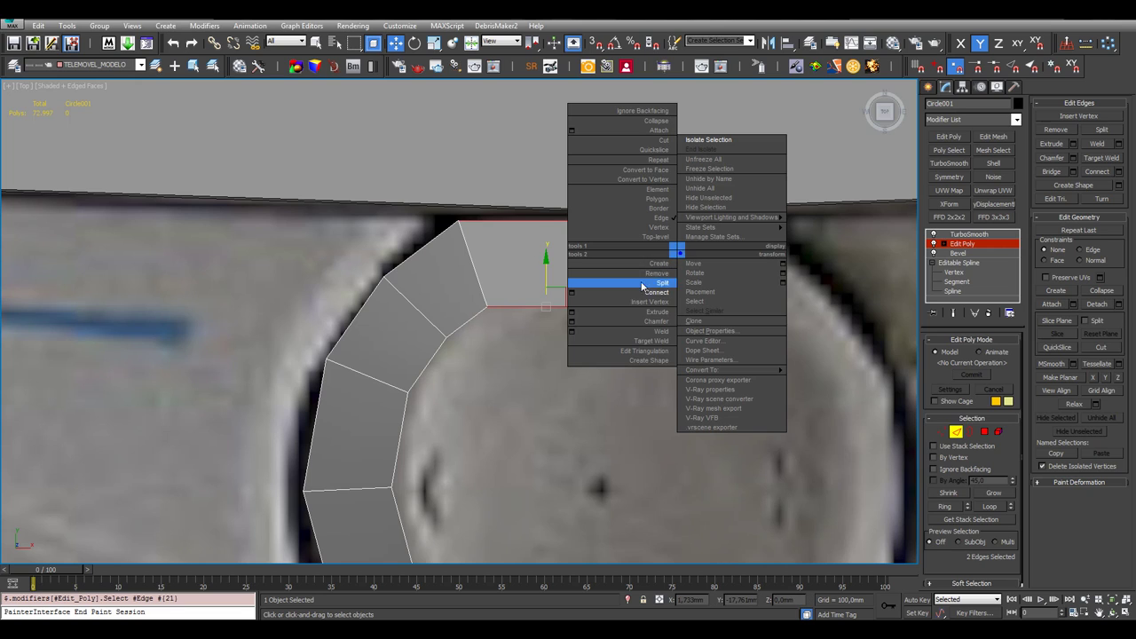
{"action": "left_click", "coordinate": [571, 294]}
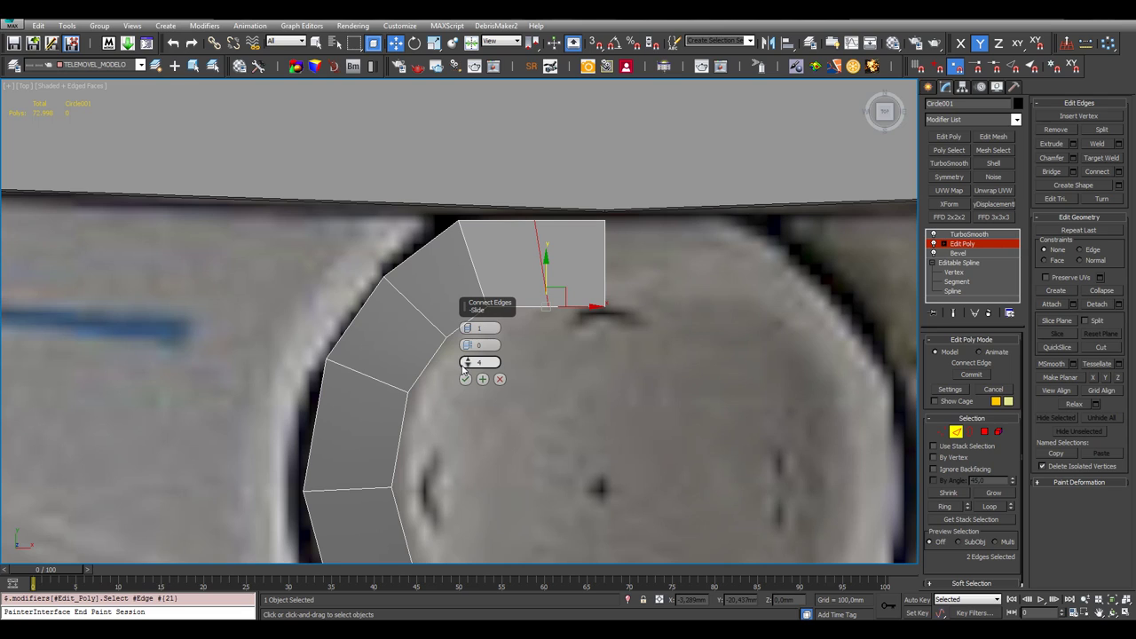
{"action": "left_click_drag", "start_coordinate": [467, 363], "coordinate": [515, 577]}
{"action": "left_click_drag", "start_coordinate": [487, 366], "coordinate": [506, 362]}
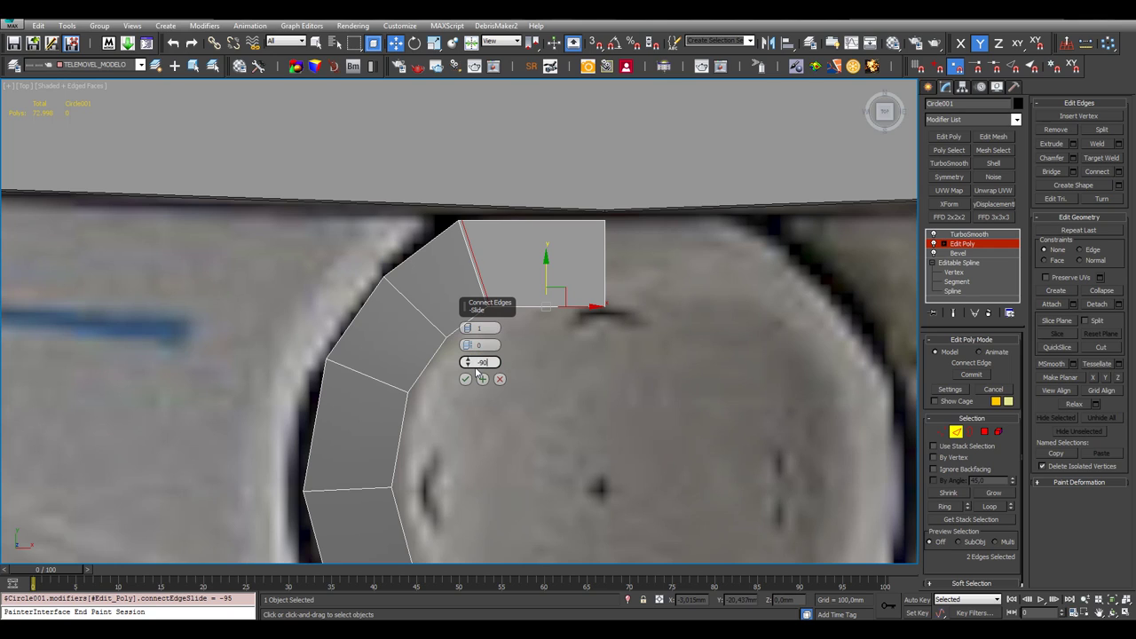
{"action": "key", "text": "Return"}
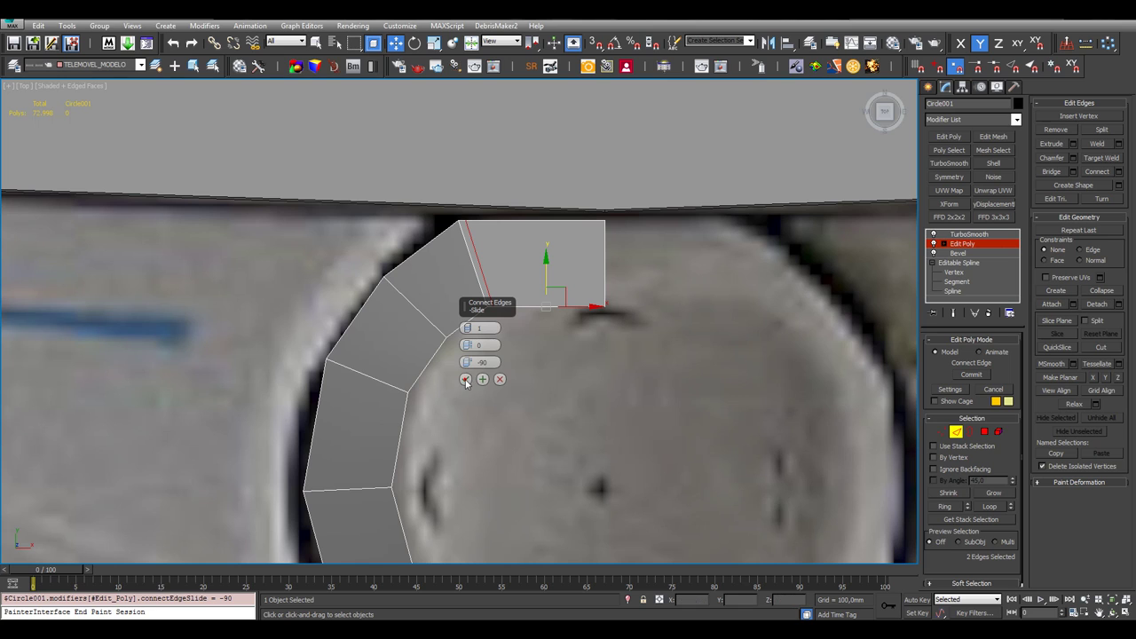
Try another slide value with the smoothed end result shown, set it back to -90, accept the connection and hide the end result
{"action": "left_click", "coordinate": [954, 313]}
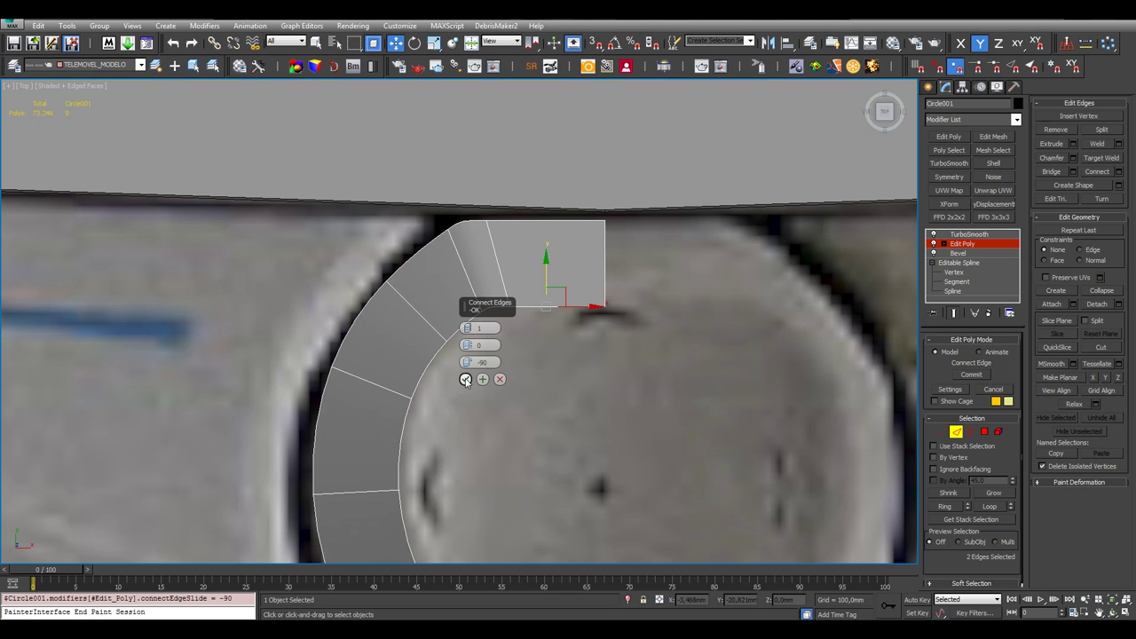
{"action": "scroll", "coordinate": [652, 307], "scroll_direction": "down", "scroll_amount": 3}
{"action": "scroll", "coordinate": [497, 190], "scroll_direction": "up", "scroll_amount": 3}
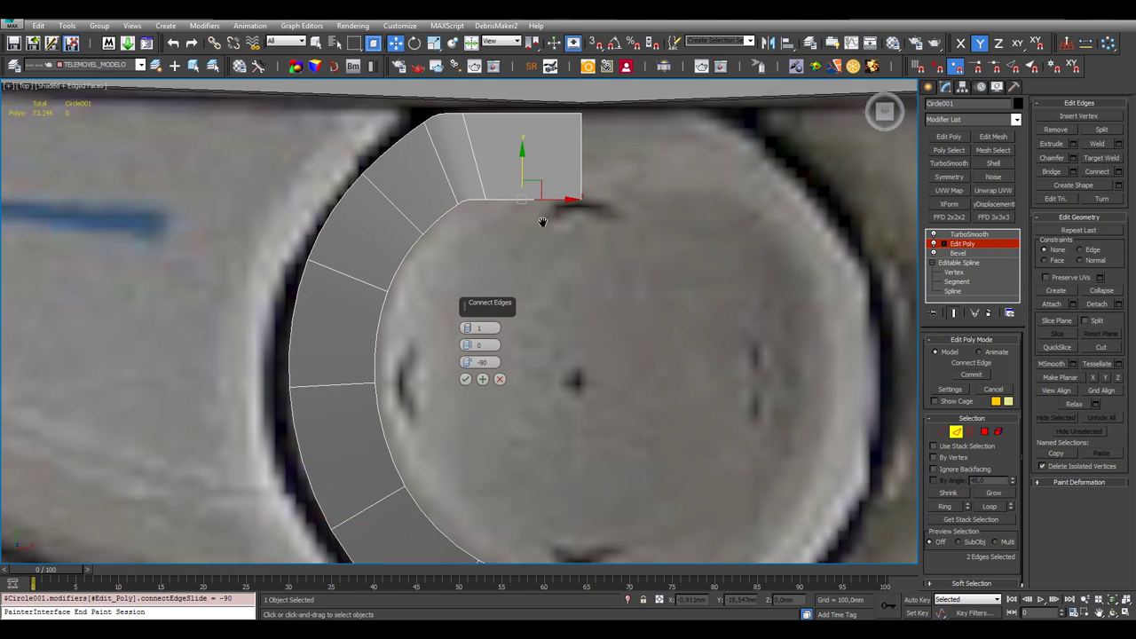
{"action": "scroll", "coordinate": [523, 271], "scroll_direction": "down", "scroll_amount": 3}
{"action": "scroll", "coordinate": [484, 206], "scroll_direction": "up", "scroll_amount": 1}
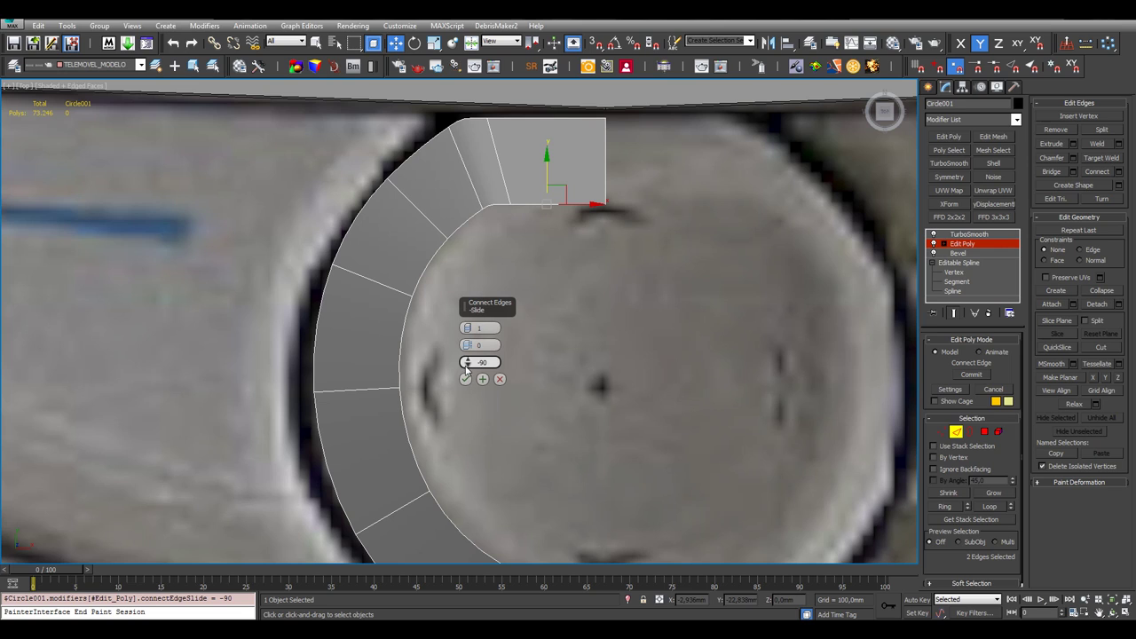
{"action": "mouse_move", "coordinate": [466, 364]}
{"action": "left_mouse_down"}
{"action": "mouse_move", "coordinate": [466, 458]}
{"action": "mouse_move", "coordinate": [476, 202]}
{"action": "mouse_move", "coordinate": [469, 448]}
{"action": "mouse_move", "coordinate": [479, 540]}
{"action": "mouse_move", "coordinate": [458, 419]}
{"action": "mouse_move", "coordinate": [479, 361]}
{"action": "left_mouse_up"}
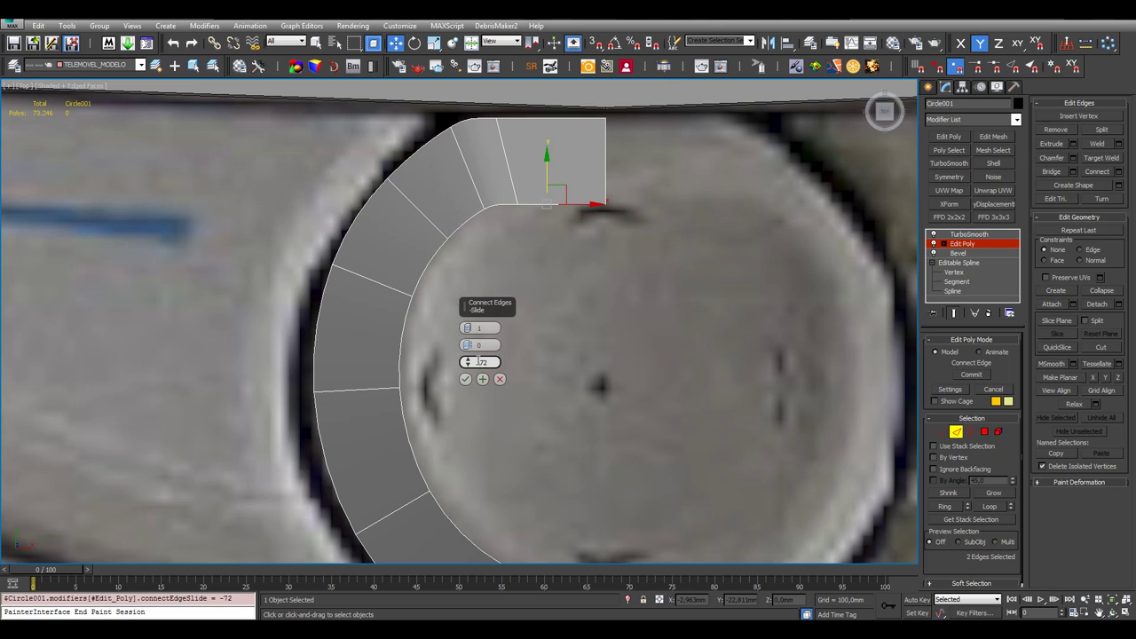
{"action": "type", "text": "-90"}
{"action": "key", "text": "Return"}
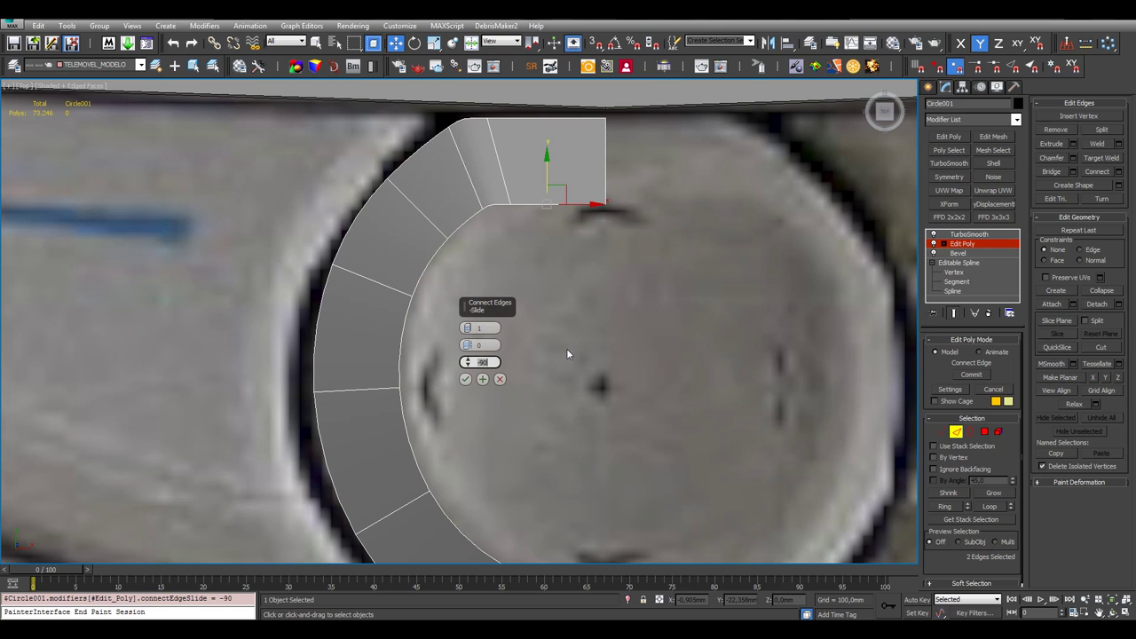
{"action": "left_click", "coordinate": [465, 379]}
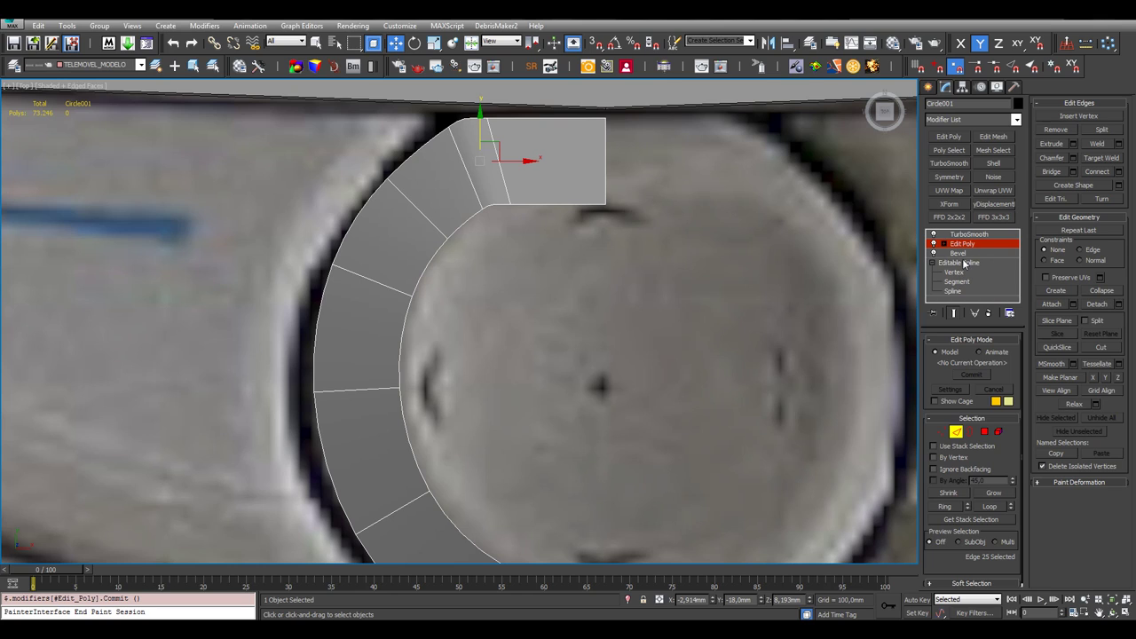
{"action": "left_click", "coordinate": [953, 315]}
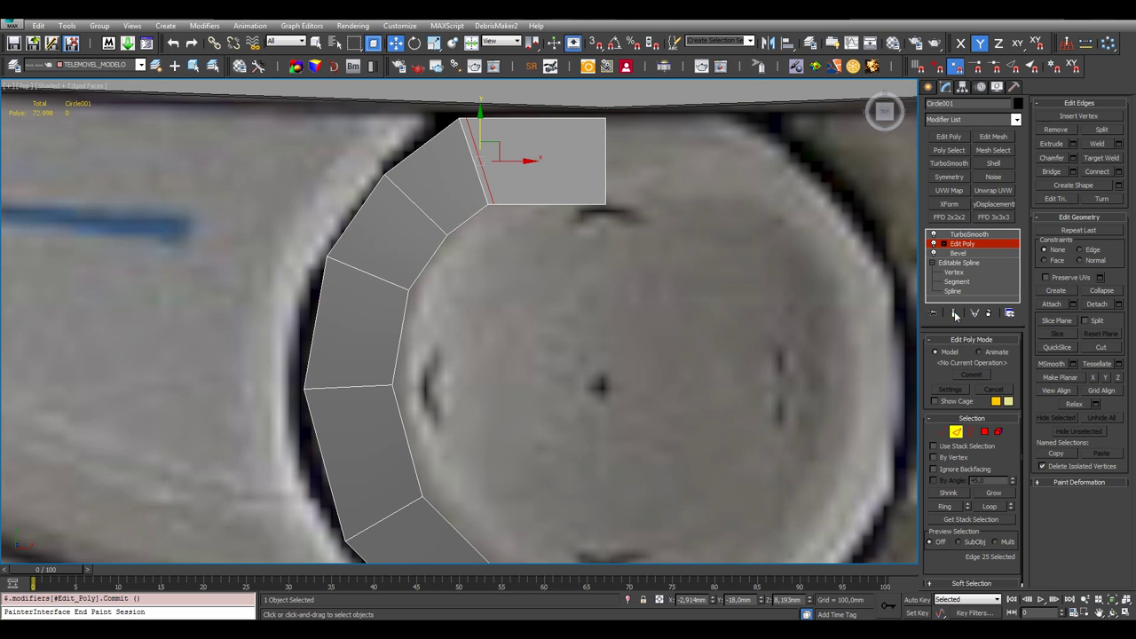
Deselect the edges and mirror the half ring with a Symmetry modifier on the X axis, flipped, beneath the TurboSmooth
{"action": "scroll", "coordinate": [621, 253], "scroll_direction": "down", "scroll_amount": 1}
{"action": "left_click", "coordinate": [554, 226]}
{"action": "scroll", "coordinate": [539, 168], "scroll_direction": "down", "scroll_amount": 2}
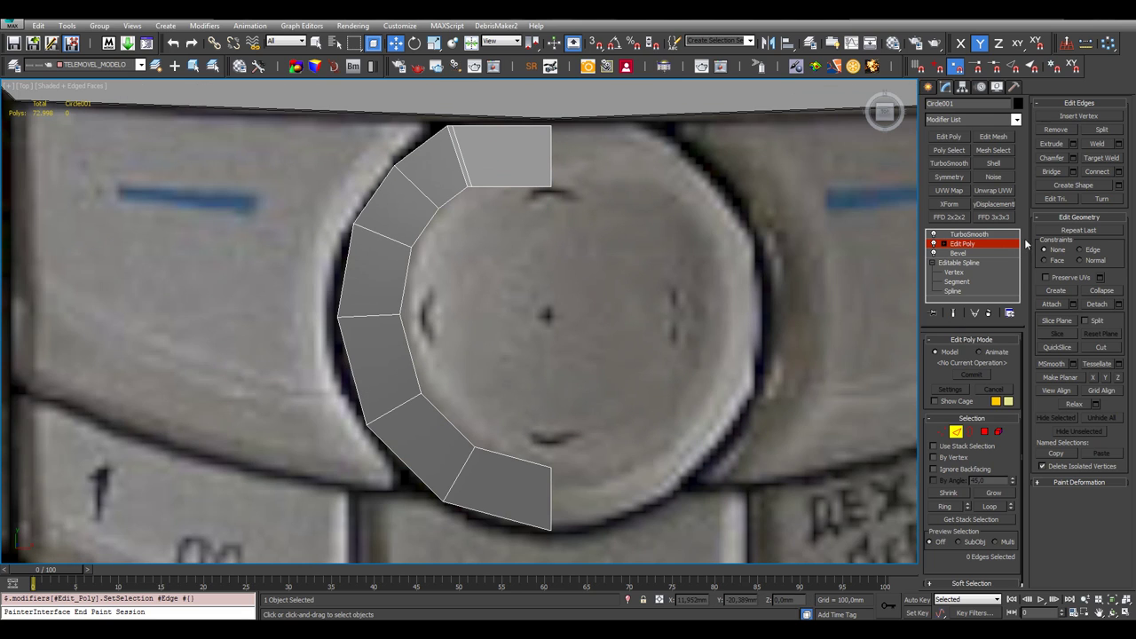
{"action": "left_click", "coordinate": [517, 188]}
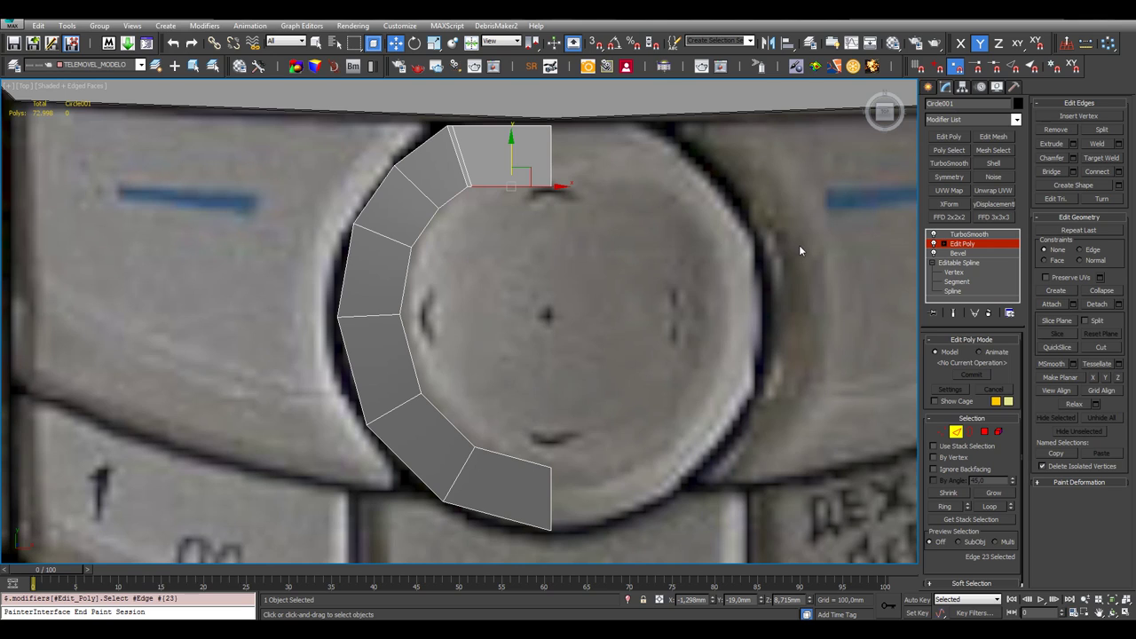
{"action": "left_click", "coordinate": [550, 167]}
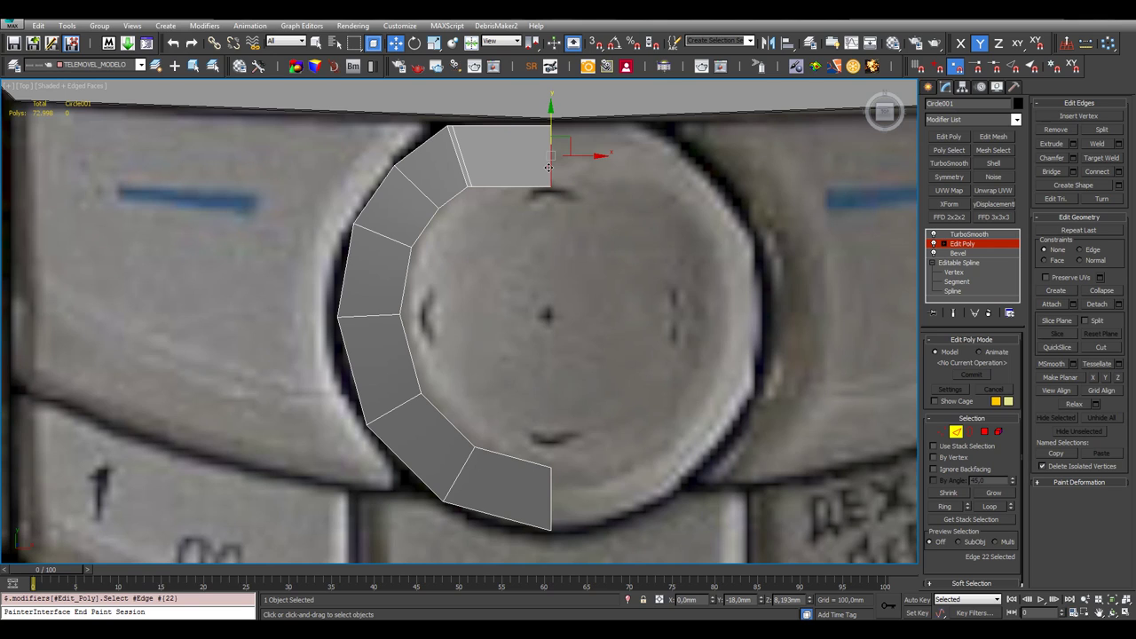
{"action": "left_click", "coordinate": [522, 240]}
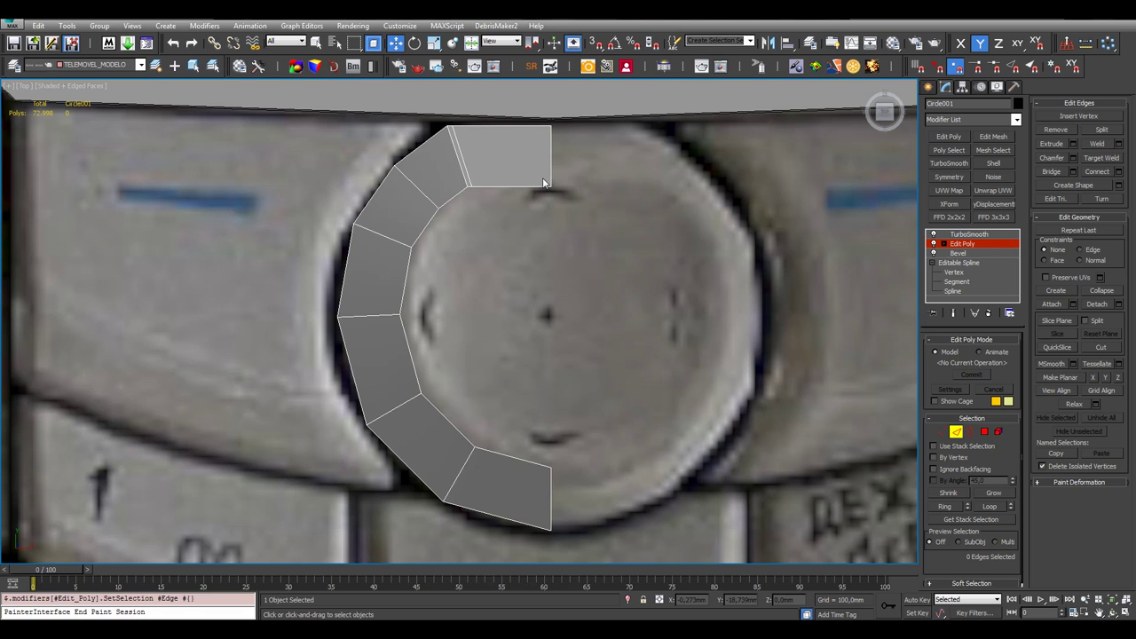
{"action": "left_click", "coordinate": [946, 178]}
{"action": "left_click", "coordinate": [950, 374]}
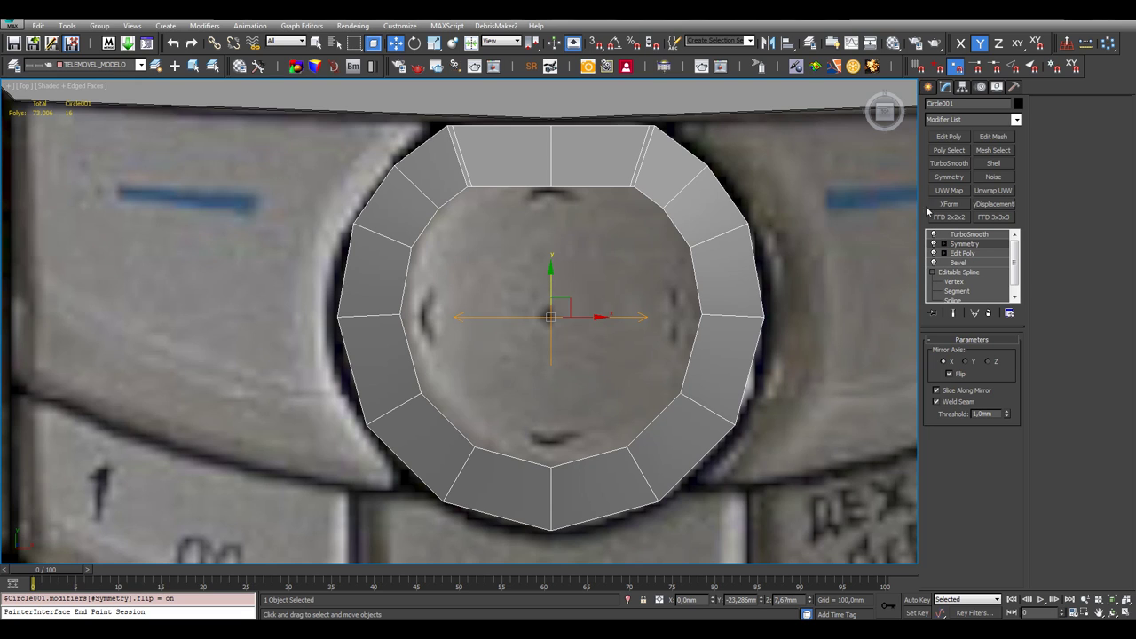
{"action": "left_click", "coordinate": [948, 137]}
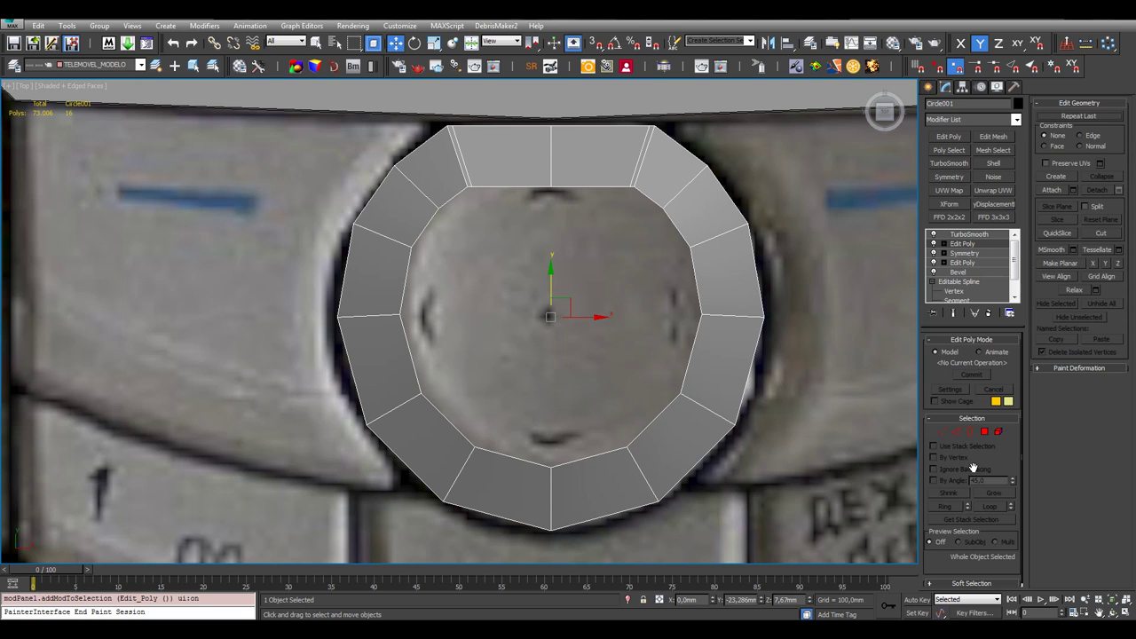
{"action": "left_click", "coordinate": [956, 431]}
{"action": "left_click", "coordinate": [547, 142]}
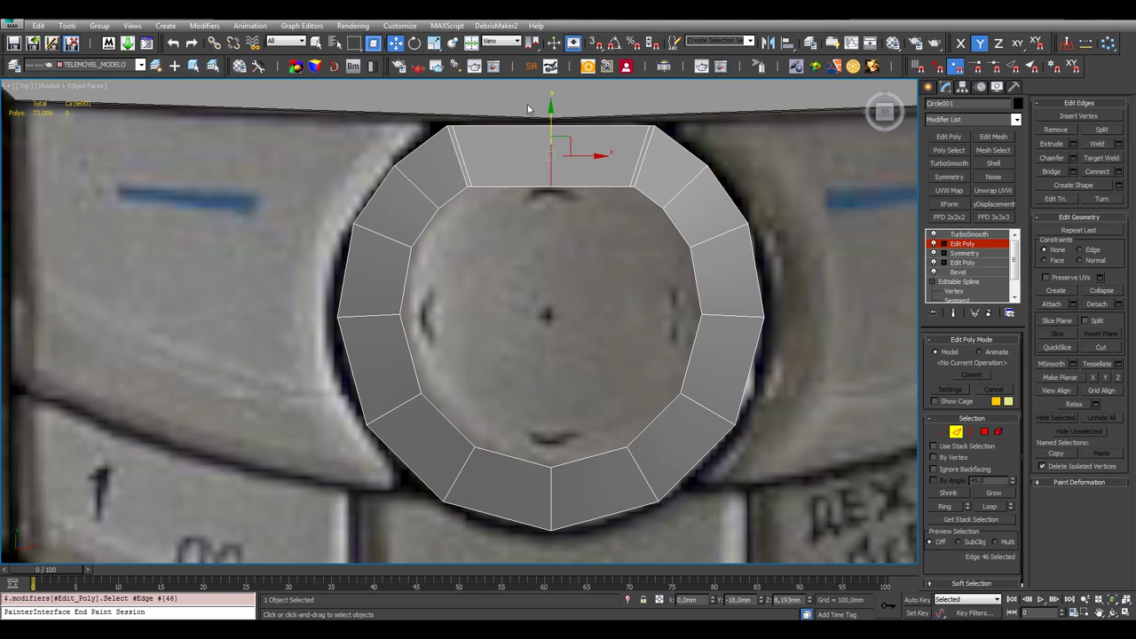
{"action": "middle_click_drag", "start_coordinate": [563, 238], "coordinate": [557, 275]}
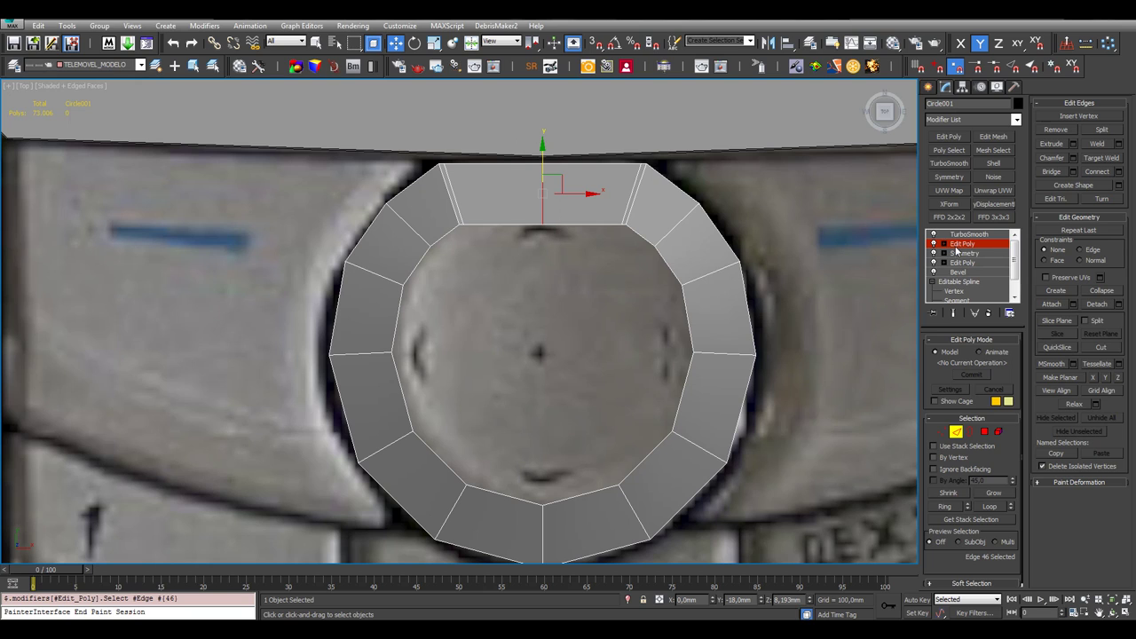
{"action": "left_click", "coordinate": [988, 313]}
Return to edge editing in the Edit Poly below Symmetry and bridge the half ring's uppermost and lowermost inner edges beside the centreline
{"action": "left_click", "coordinate": [964, 253]}
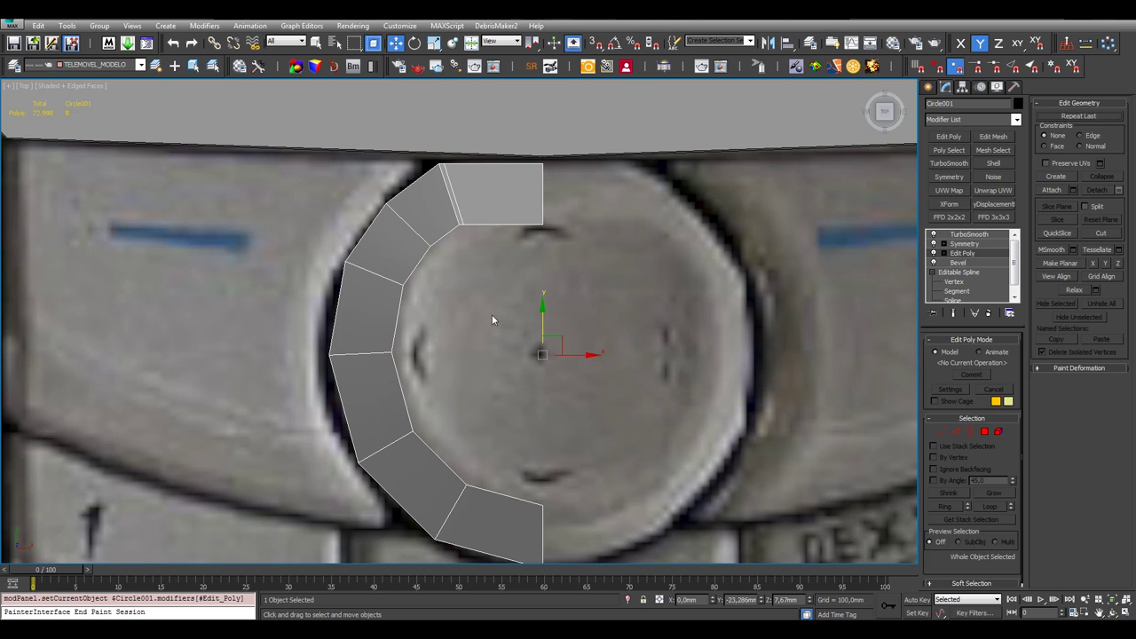
{"action": "middle_click_drag", "start_coordinate": [417, 292], "coordinate": [426, 254]}
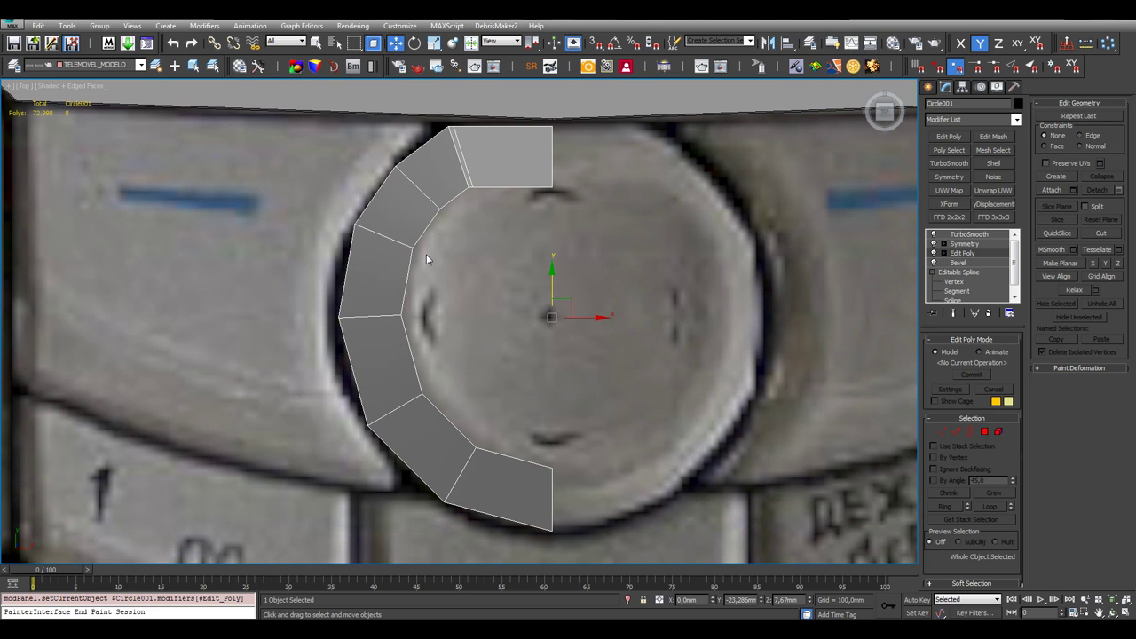
{"action": "left_click", "coordinate": [984, 431]}
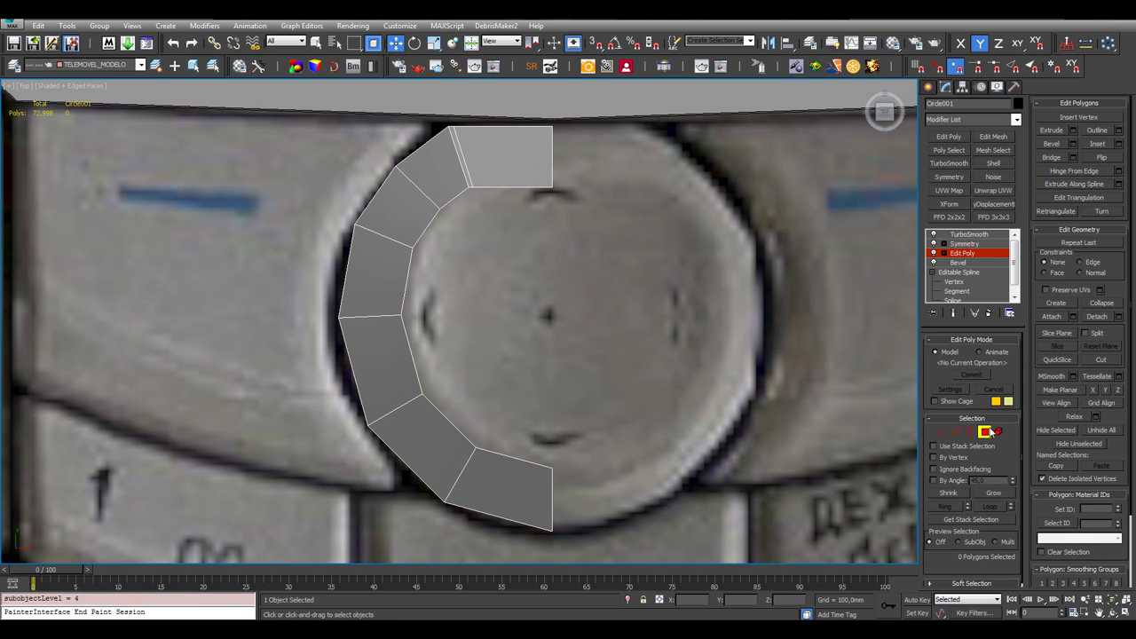
{"action": "key", "text": "2"}
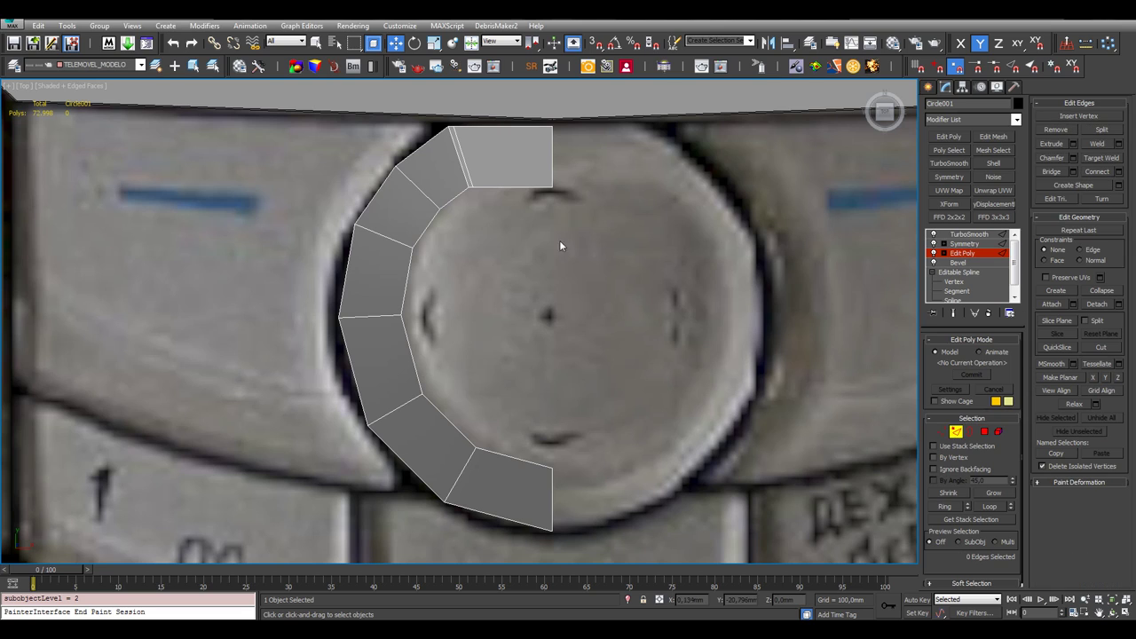
{"action": "left_click", "coordinate": [514, 187]}
{"action": "left_click", "coordinate": [506, 451], "text": "ctrl"}
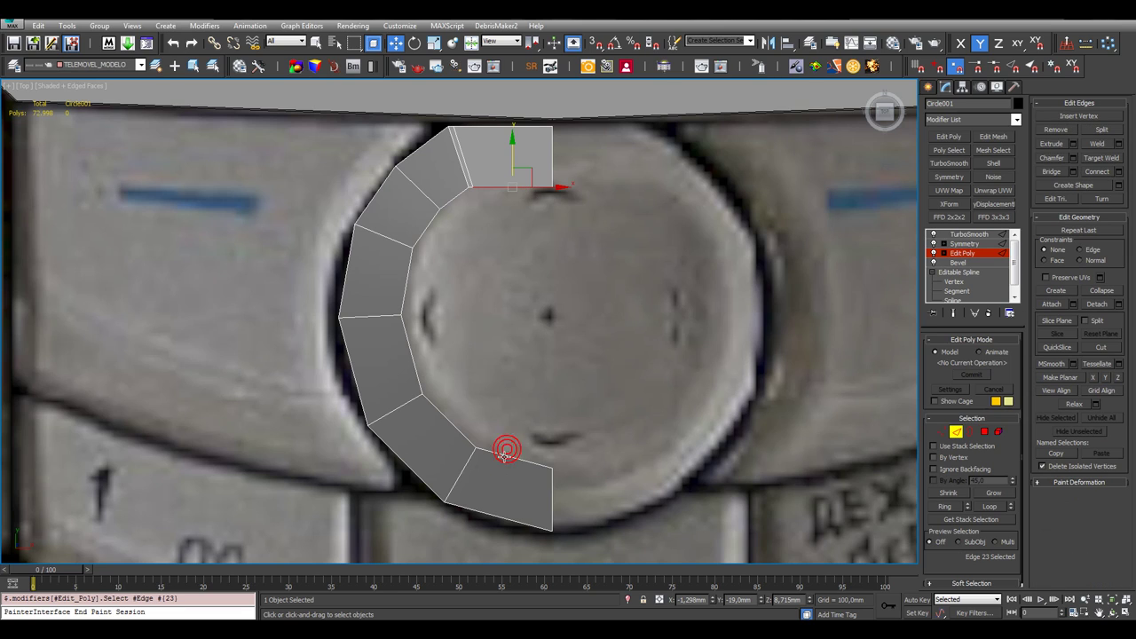
{"action": "left_click", "coordinate": [1050, 172]}
Bridge the next two pairs of facing inner edges, working outward from the centreline to the ring's left side
{"action": "left_click", "coordinate": [450, 198]}
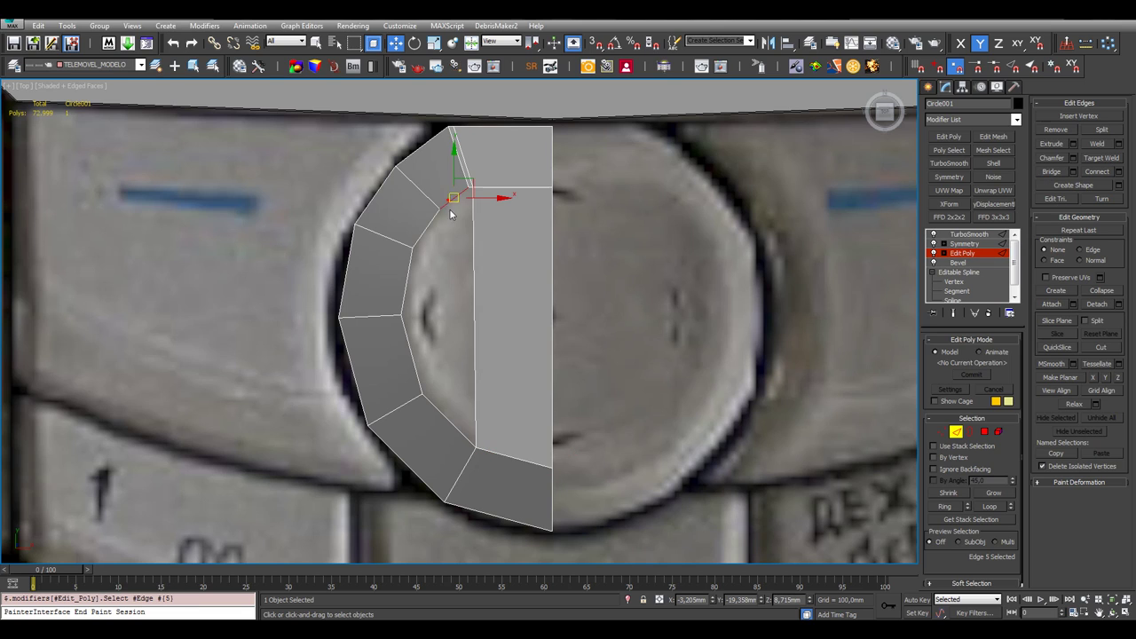
{"action": "left_click", "coordinate": [454, 429], "text": "ctrl"}
{"action": "right_click", "coordinate": [641, 316]}
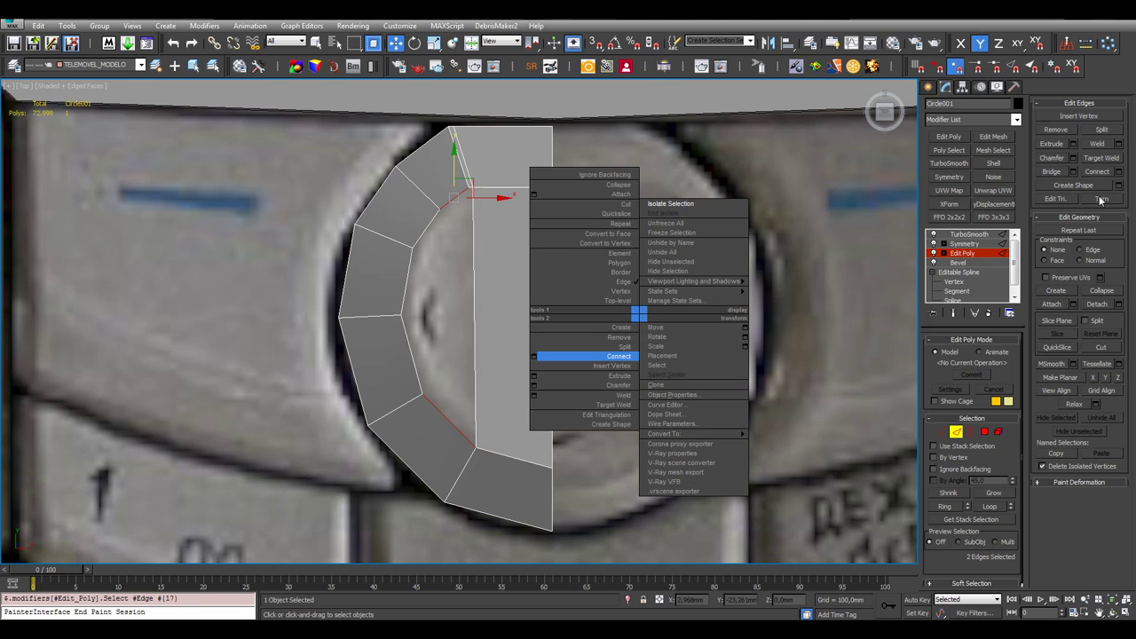
{"action": "left_click", "coordinate": [618, 356]}
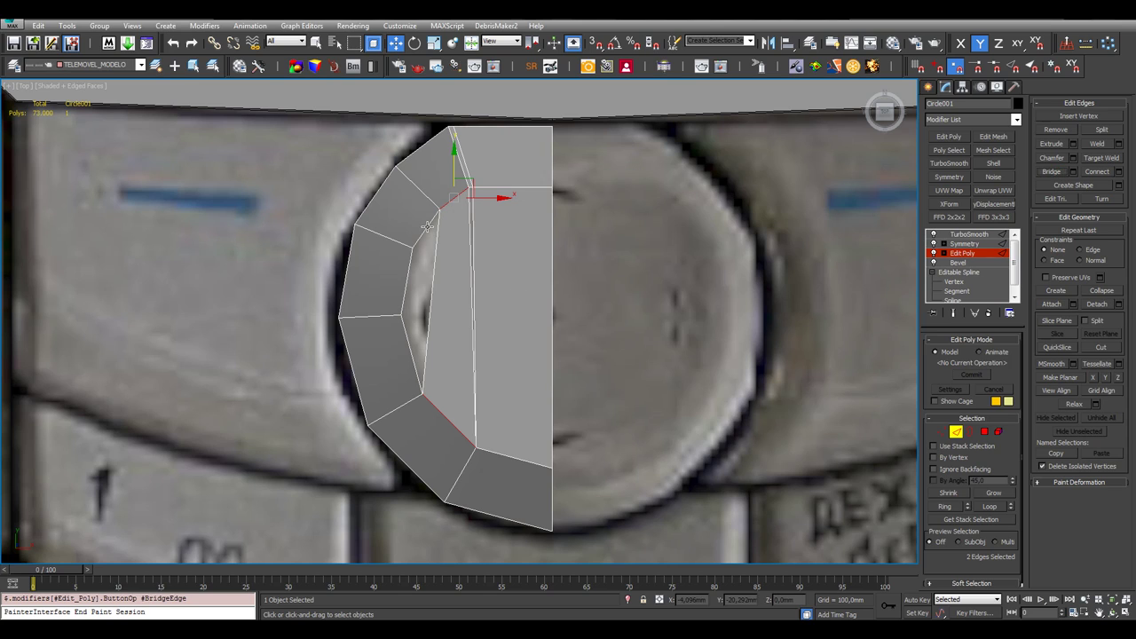
{"action": "left_click", "coordinate": [411, 342]}
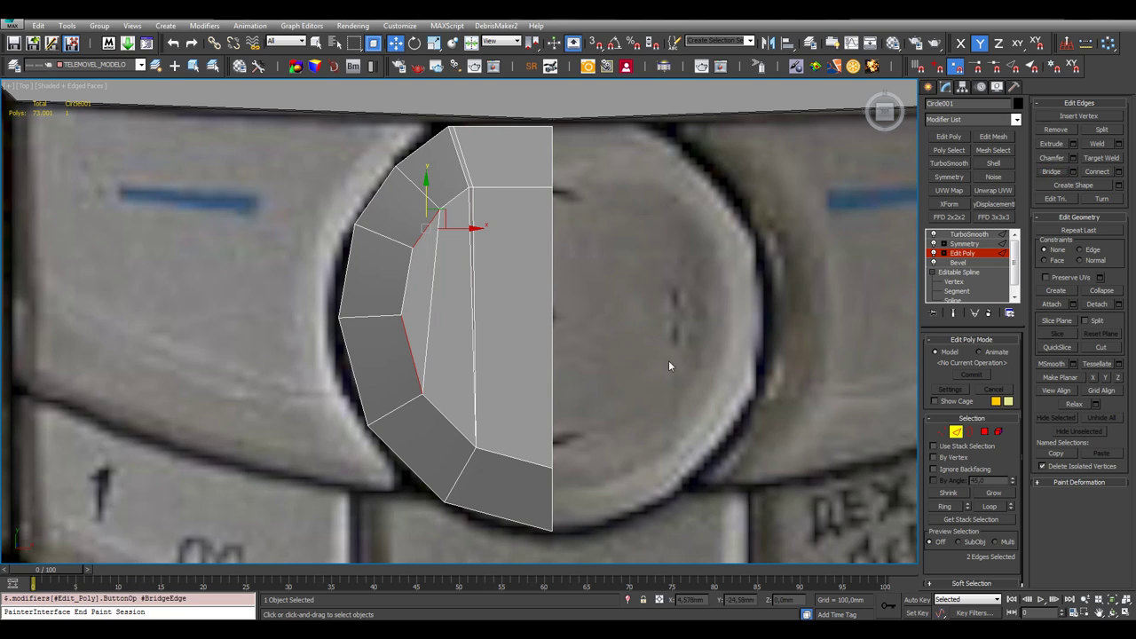
Cap the thin open border between the bridged faces beside the centre strip, then inspect the filled half
{"action": "left_click", "coordinate": [970, 432]}
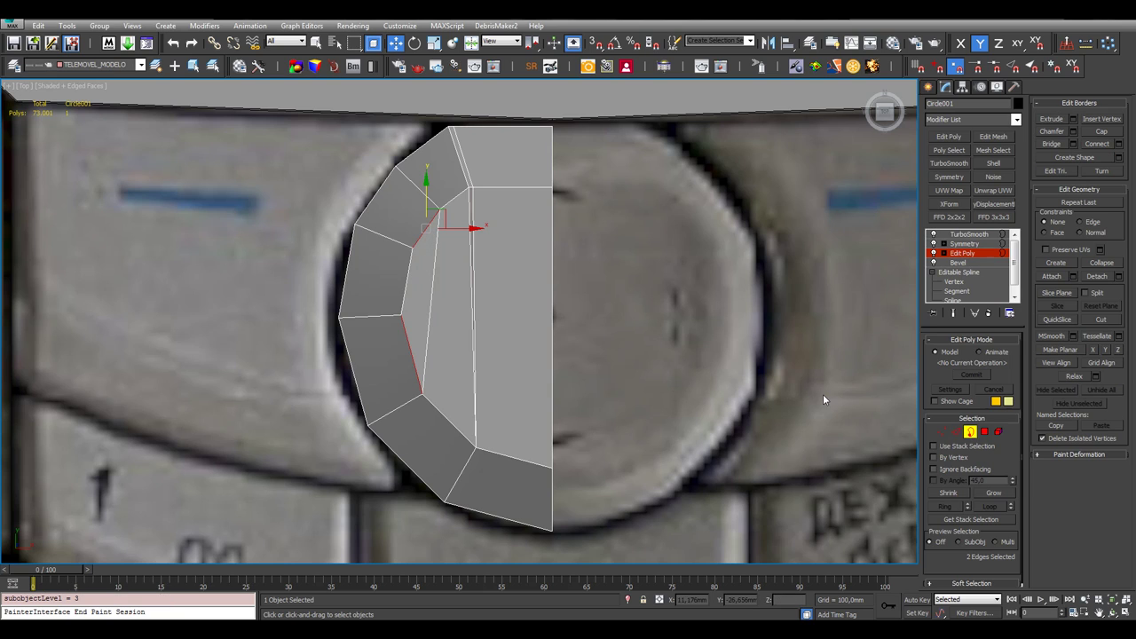
{"action": "left_click", "coordinate": [474, 223]}
{"action": "right_click", "coordinate": [471, 222]}
{"action": "left_click", "coordinate": [455, 252]}
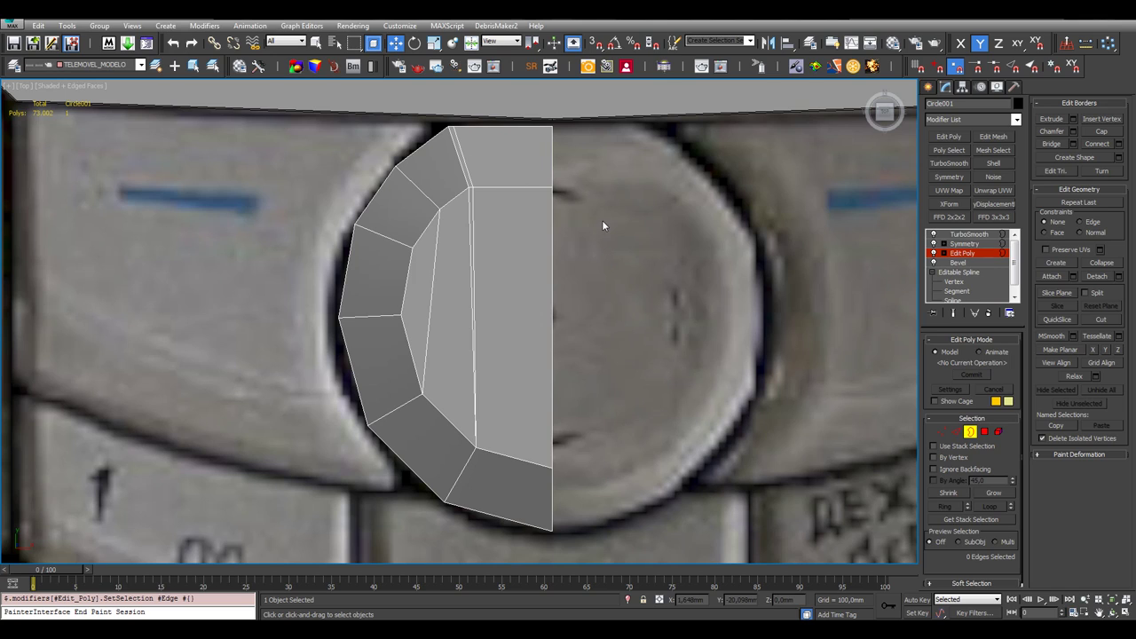
{"action": "scroll", "coordinate": [472, 190], "scroll_direction": "up", "scroll_amount": 4}
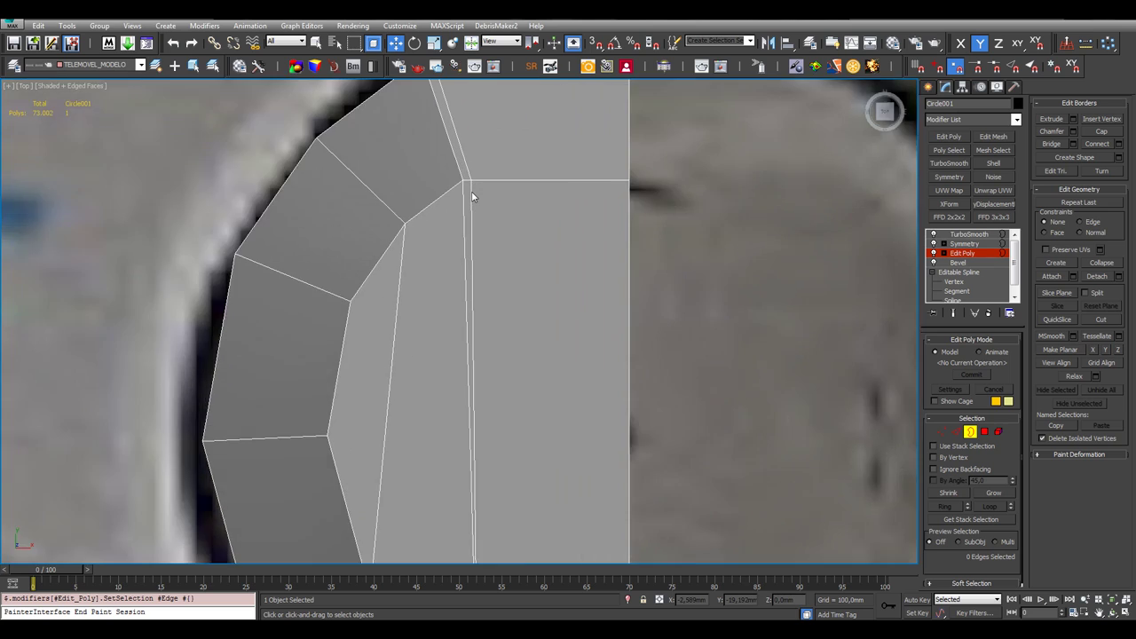
{"action": "scroll", "coordinate": [471, 191], "scroll_direction": "down", "scroll_amount": 5}
{"action": "scroll", "coordinate": [447, 220], "scroll_direction": "up", "scroll_amount": 2}
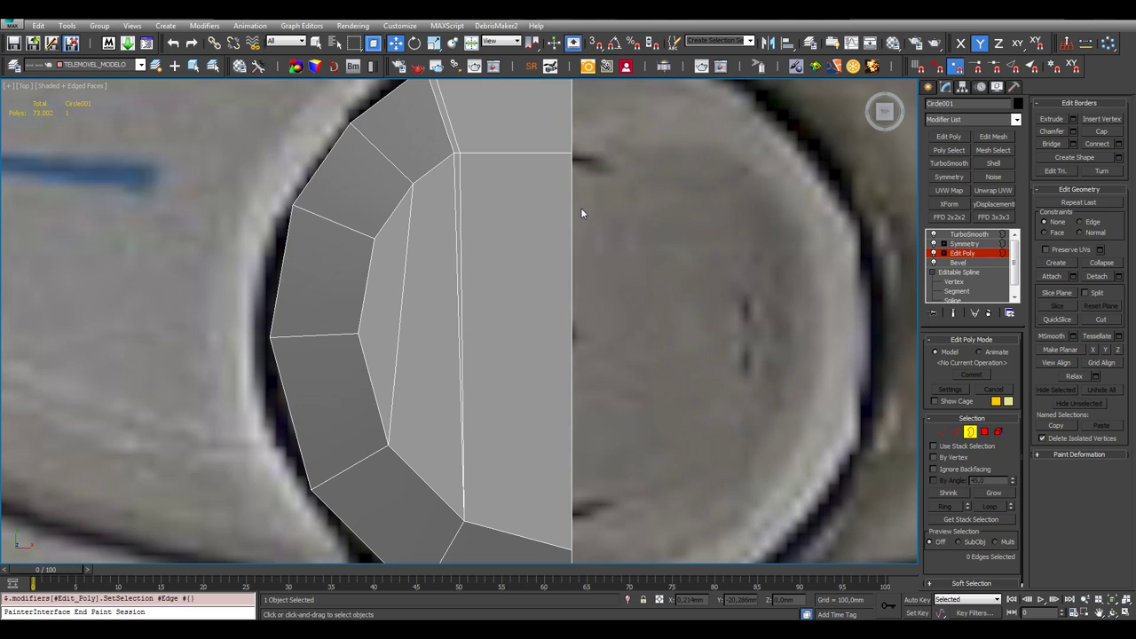
{"action": "scroll", "coordinate": [561, 257], "scroll_direction": "down", "scroll_amount": 2}
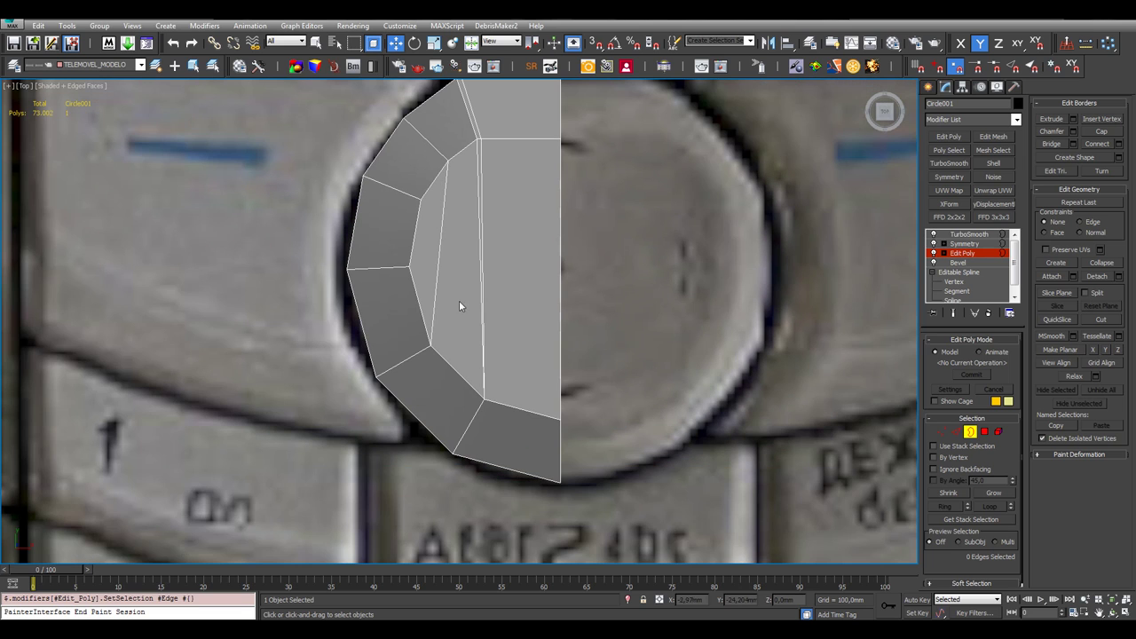
Cut three crosswise edges through the filled half, from the ring's three left inner vertices to the centreline
{"action": "scroll", "coordinate": [459, 307], "scroll_direction": "up", "scroll_amount": 2}
{"action": "middle_click_drag", "start_coordinate": [545, 335], "coordinate": [530, 294]}
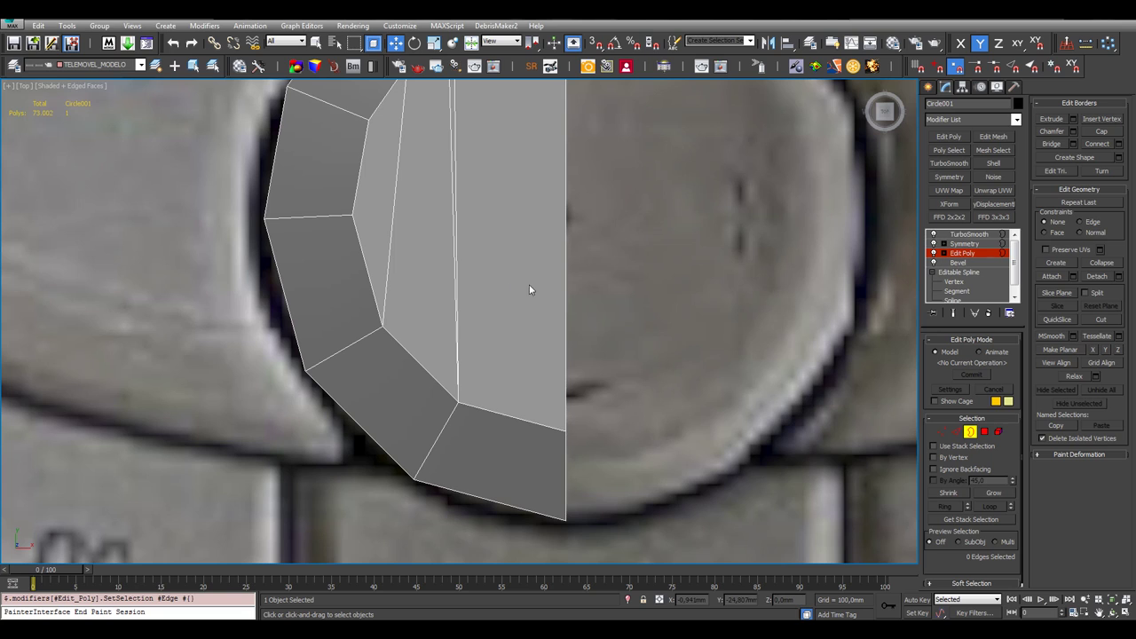
{"action": "middle_click_drag", "start_coordinate": [533, 204], "coordinate": [512, 236]}
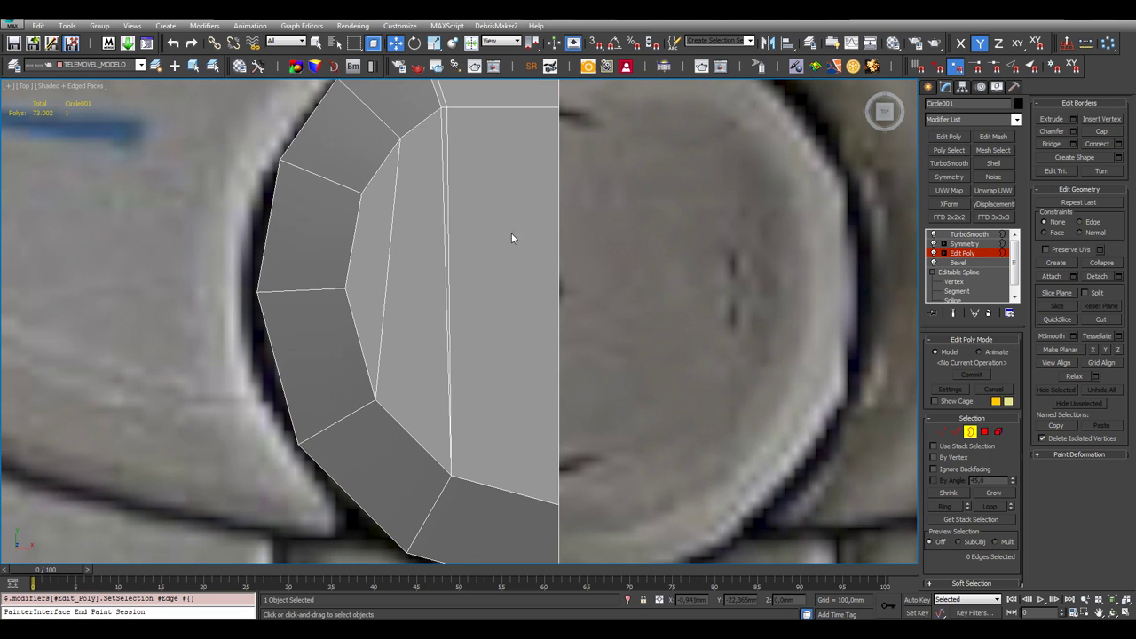
{"action": "right_click", "coordinate": [503, 213]}
{"action": "left_click", "coordinate": [481, 99]}
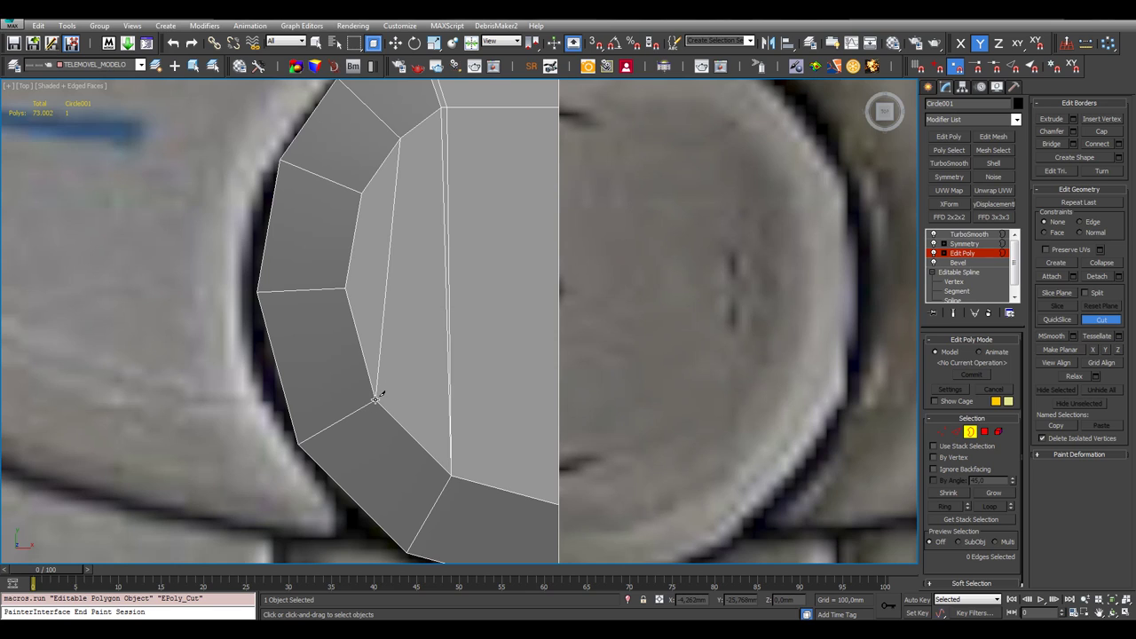
{"action": "left_click", "coordinate": [374, 400]}
{"action": "left_click", "coordinate": [559, 404]}
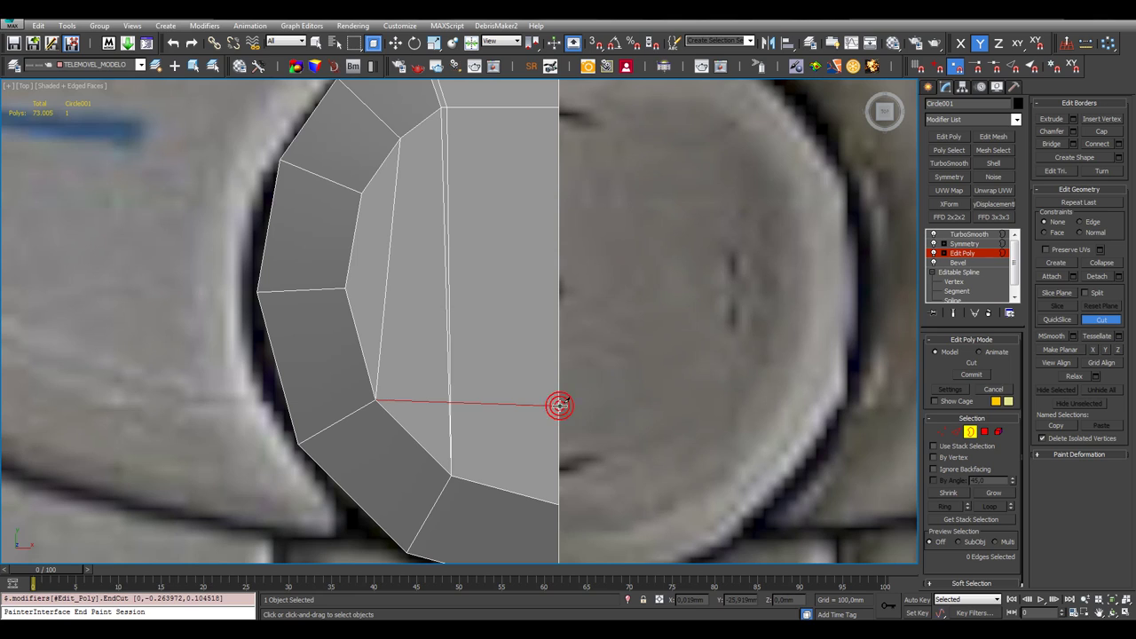
{"action": "left_click", "coordinate": [347, 287]}
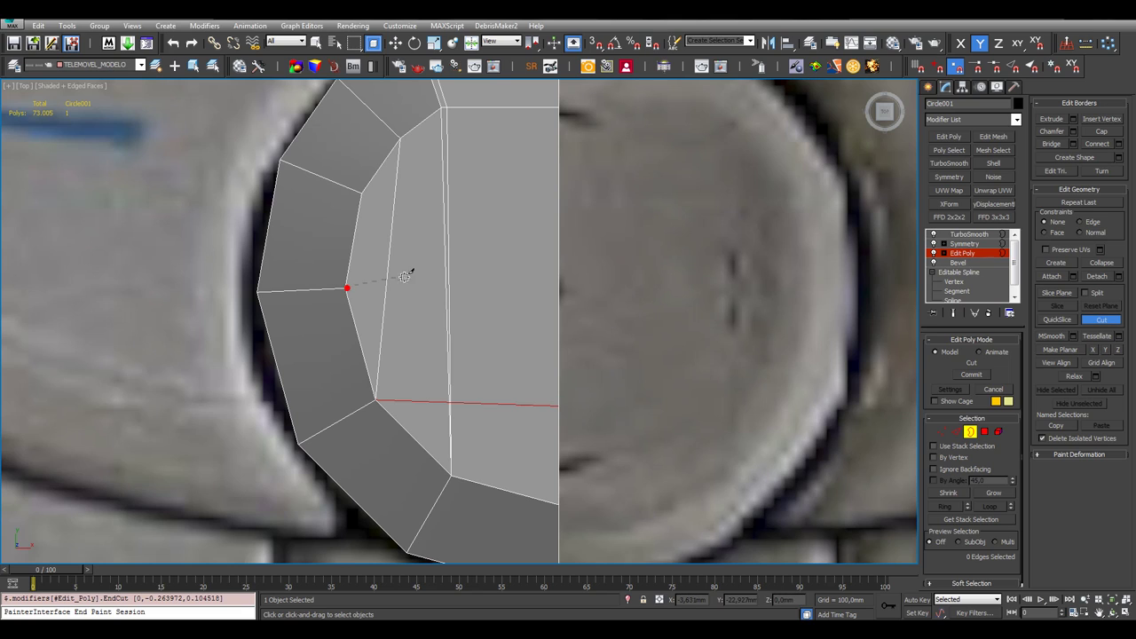
{"action": "left_click", "coordinate": [561, 294]}
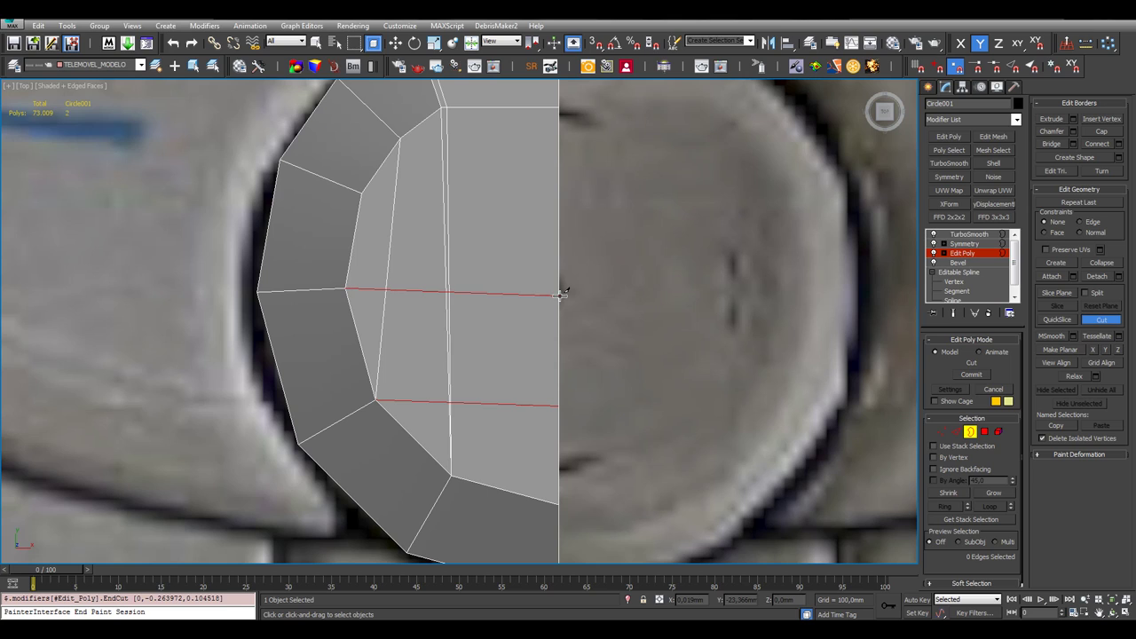
{"action": "left_click", "coordinate": [363, 189]}
{"action": "left_click", "coordinate": [559, 192]}
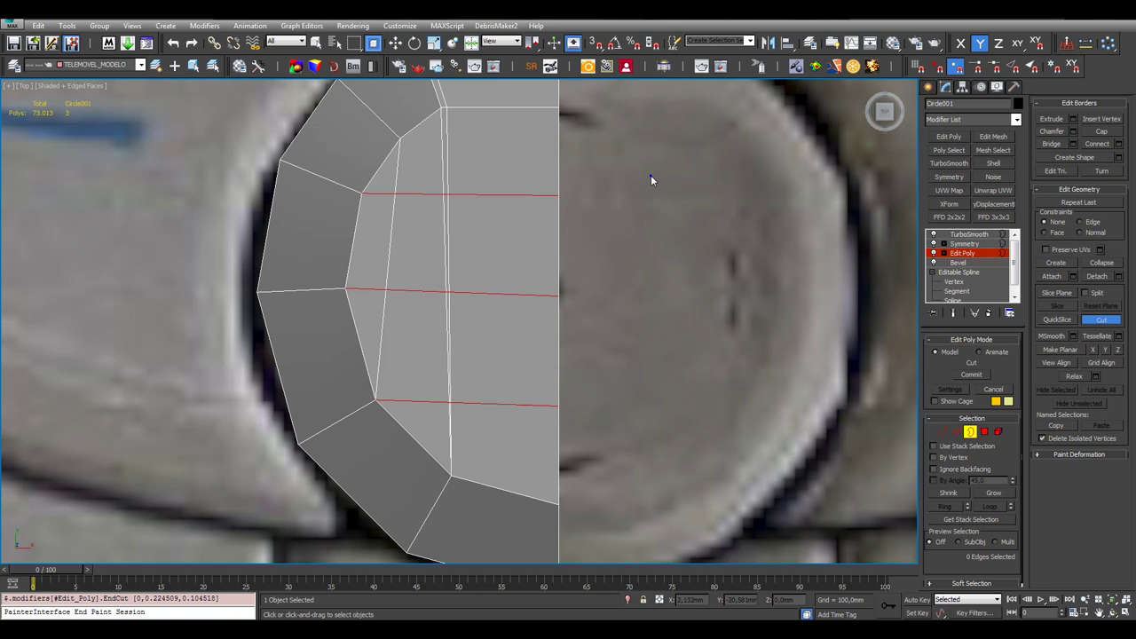
Switch to vertex editing and target-weld the doubled vertices where the lowest crosswise cut meets the thin strip
{"action": "left_click", "coordinate": [956, 431]}
{"action": "scroll", "coordinate": [679, 416], "scroll_direction": "up", "scroll_amount": 2}
{"action": "scroll", "coordinate": [494, 329], "scroll_direction": "up", "scroll_amount": 2}
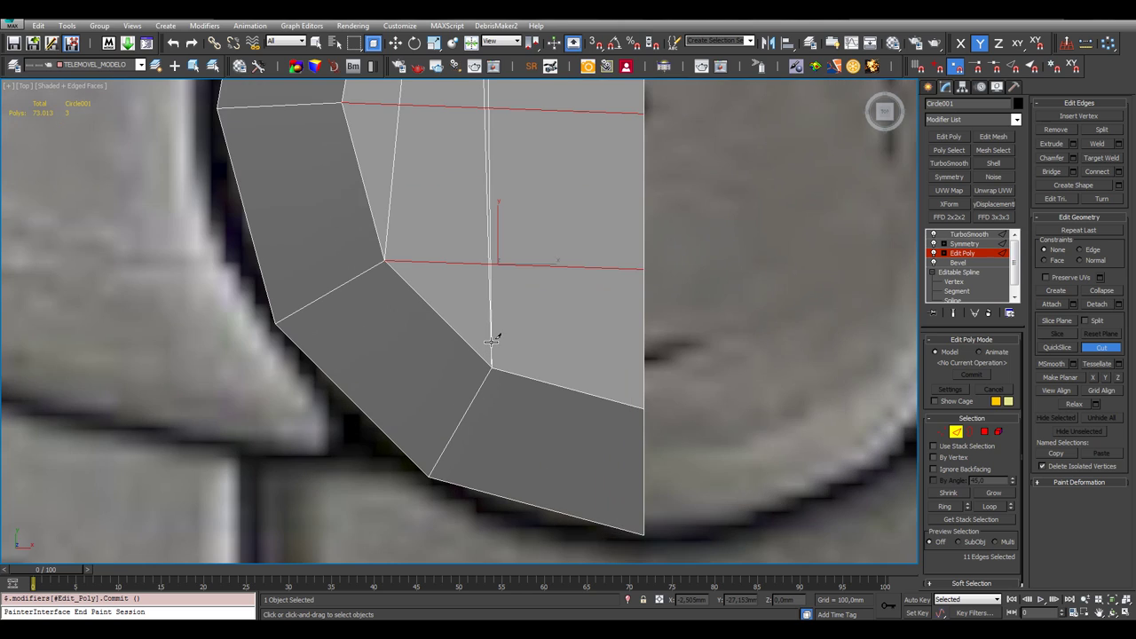
{"action": "scroll", "coordinate": [528, 292], "scroll_direction": "up", "scroll_amount": 3}
{"action": "scroll", "coordinate": [529, 304], "scroll_direction": "down", "scroll_amount": 1}
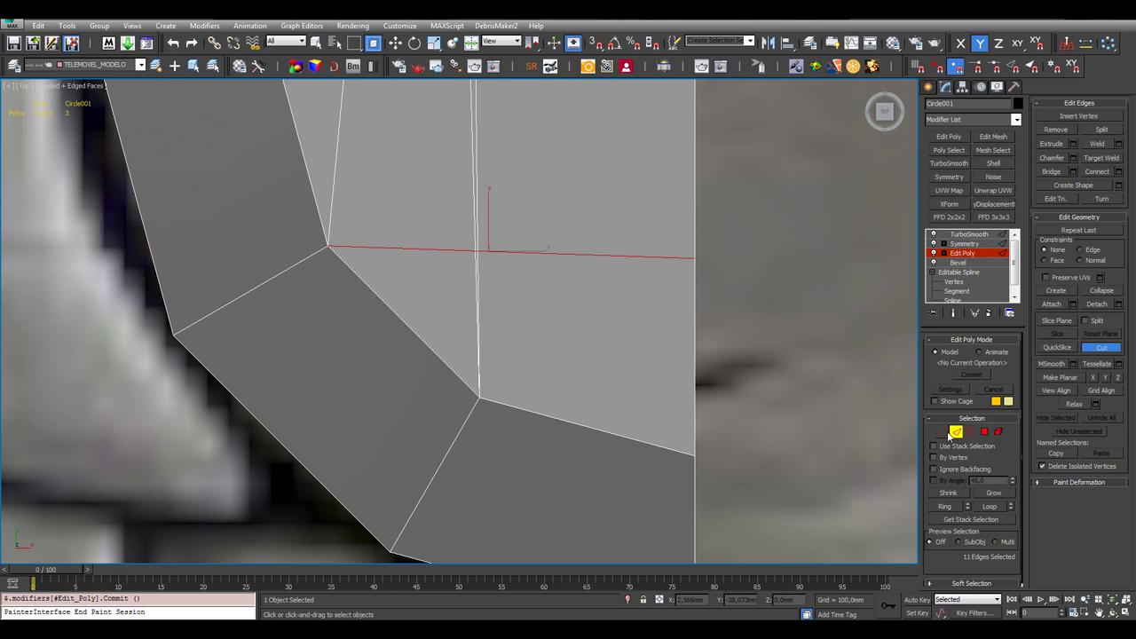
{"action": "left_click", "coordinate": [942, 431]}
{"action": "left_click", "coordinate": [395, 42]}
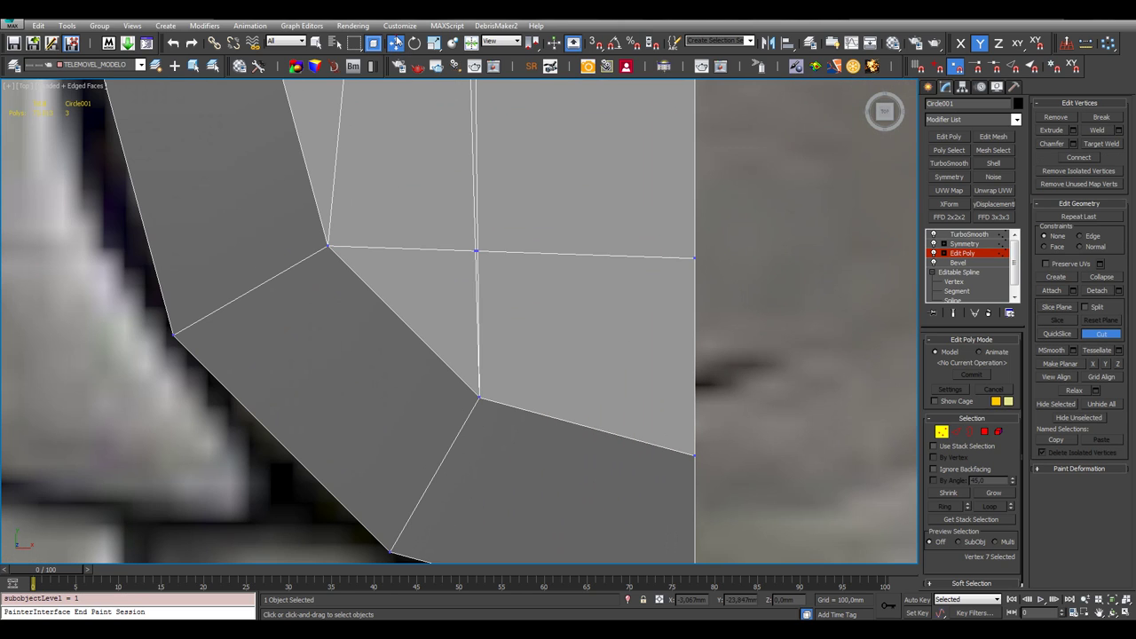
{"action": "middle_click_drag", "start_coordinate": [762, 177], "coordinate": [738, 200]}
{"action": "left_click", "coordinate": [559, 310]}
{"action": "scroll", "coordinate": [419, 315], "scroll_direction": "up", "scroll_amount": 2}
{"action": "scroll", "coordinate": [419, 316], "scroll_direction": "up", "scroll_amount": 2}
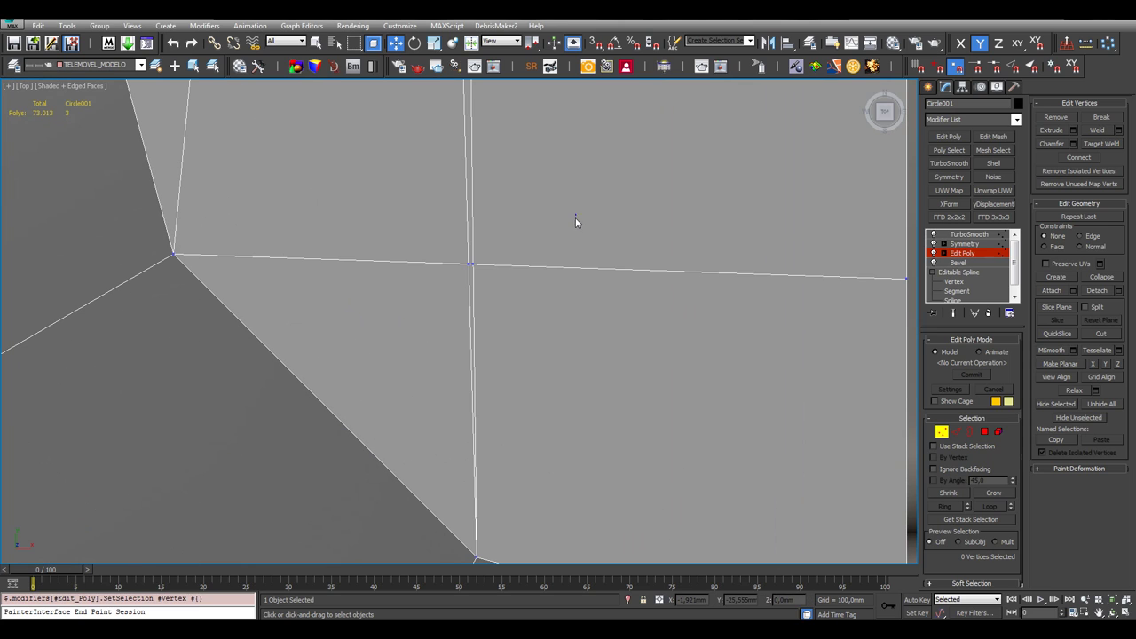
{"action": "right_click", "coordinate": [574, 216]}
{"action": "left_click", "coordinate": [531, 292]}
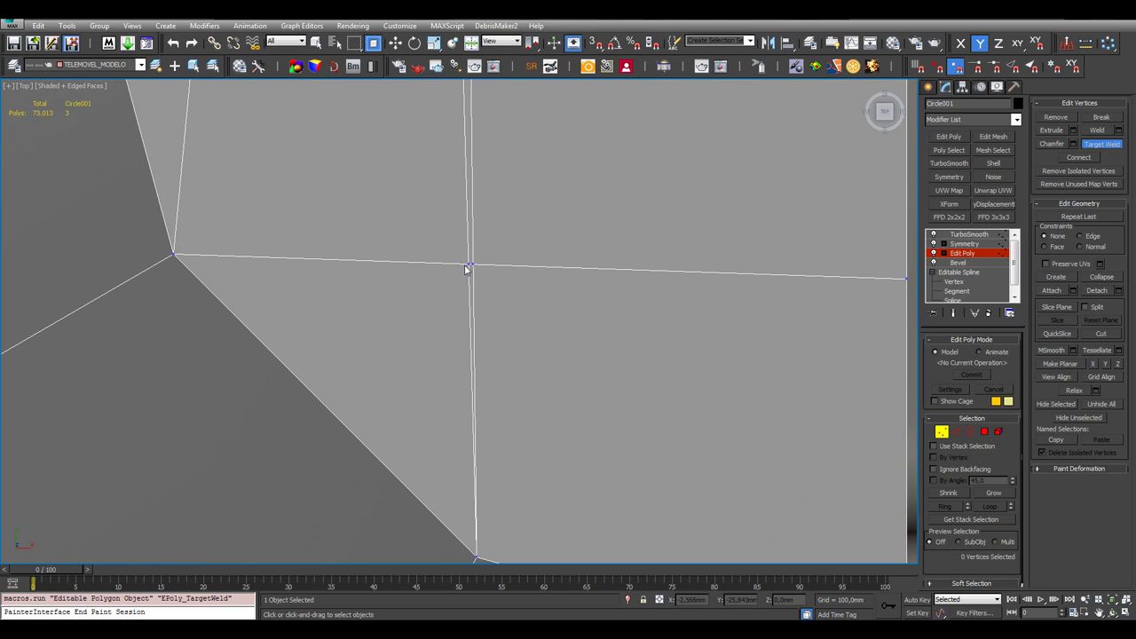
{"action": "left_click", "coordinate": [470, 263]}
{"action": "left_click", "coordinate": [472, 264]}
Target-weld the doubled strip vertices on the middle and upper crosswise cuts
{"action": "scroll", "coordinate": [459, 311], "scroll_direction": "down", "scroll_amount": 3}
{"action": "scroll", "coordinate": [457, 228], "scroll_direction": "up", "scroll_amount": 5}
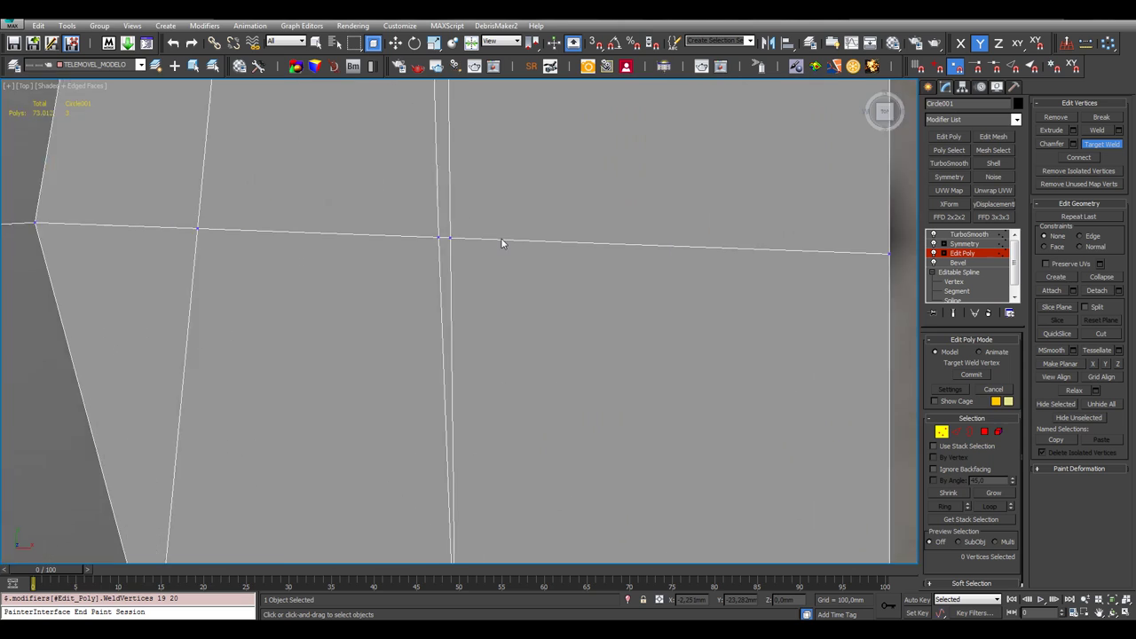
{"action": "left_click", "coordinate": [377, 236]}
{"action": "left_click", "coordinate": [399, 238]}
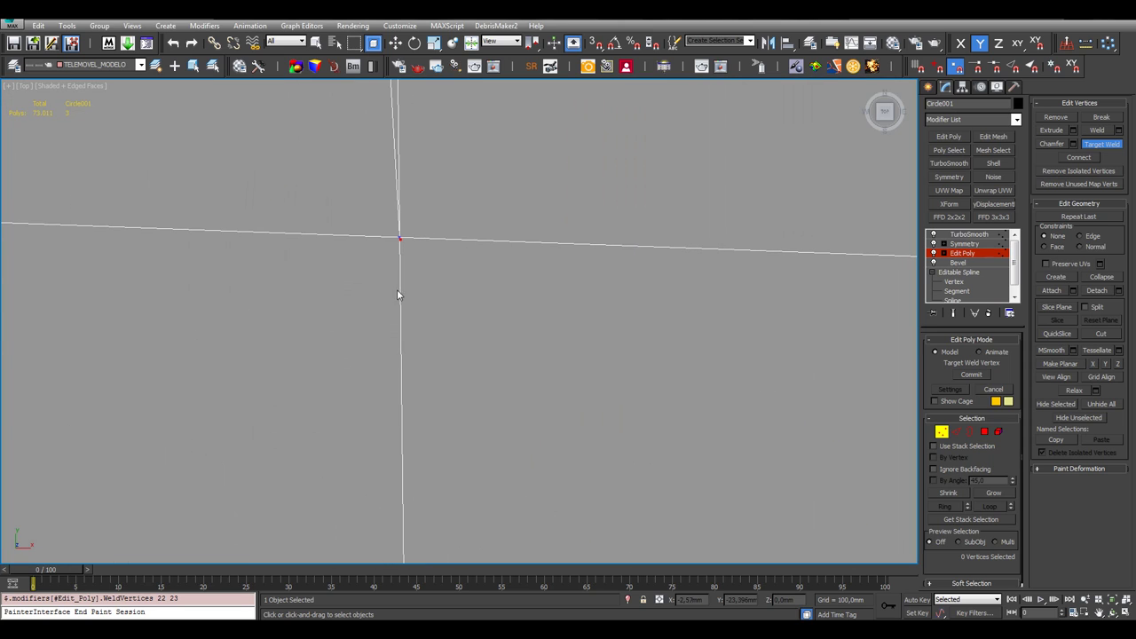
{"action": "scroll", "coordinate": [456, 224], "scroll_direction": "down", "scroll_amount": 3}
{"action": "scroll", "coordinate": [455, 224], "scroll_direction": "up", "scroll_amount": 3}
{"action": "left_click", "coordinate": [381, 307]}
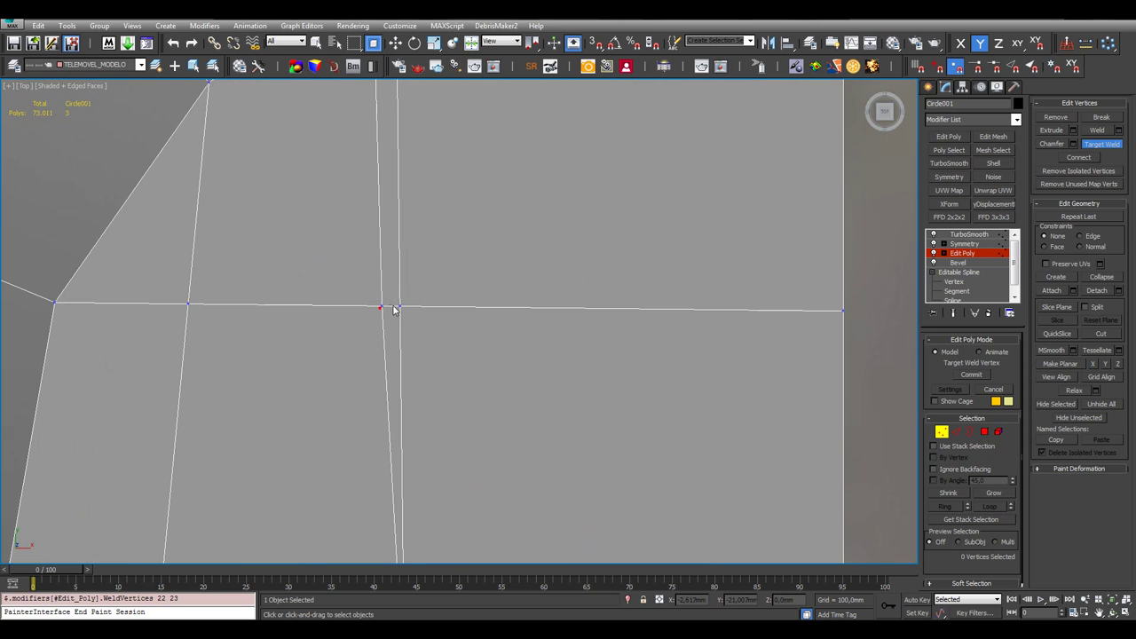
{"action": "left_click", "coordinate": [397, 308]}
{"action": "scroll", "coordinate": [402, 235], "scroll_direction": "down", "scroll_amount": 3}
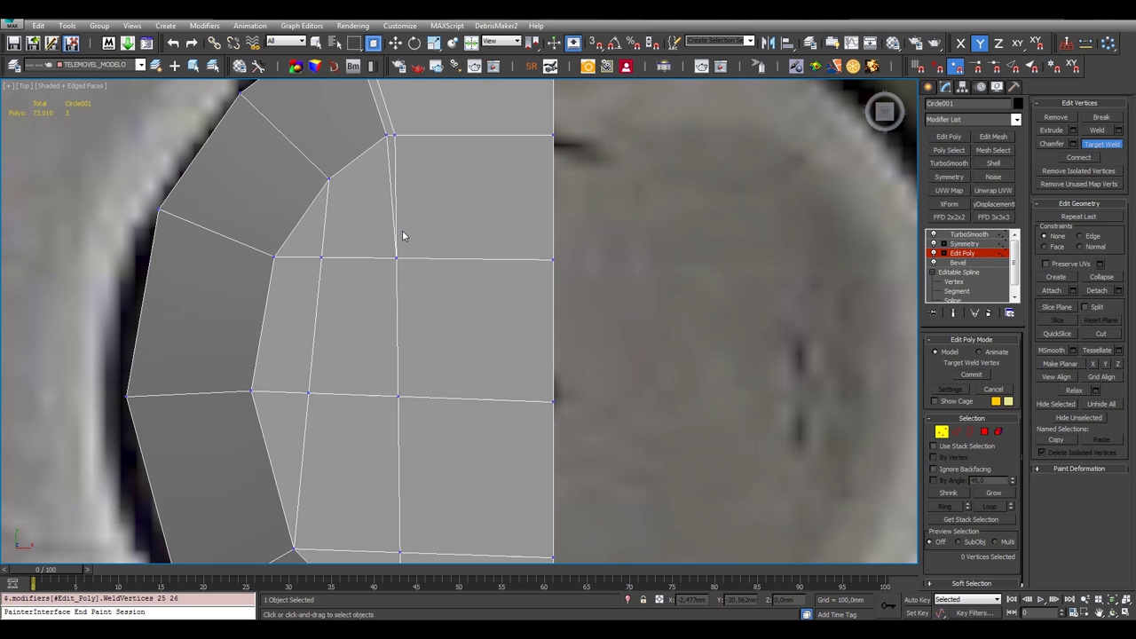
{"action": "scroll", "coordinate": [403, 235], "scroll_direction": "down", "scroll_amount": 2}
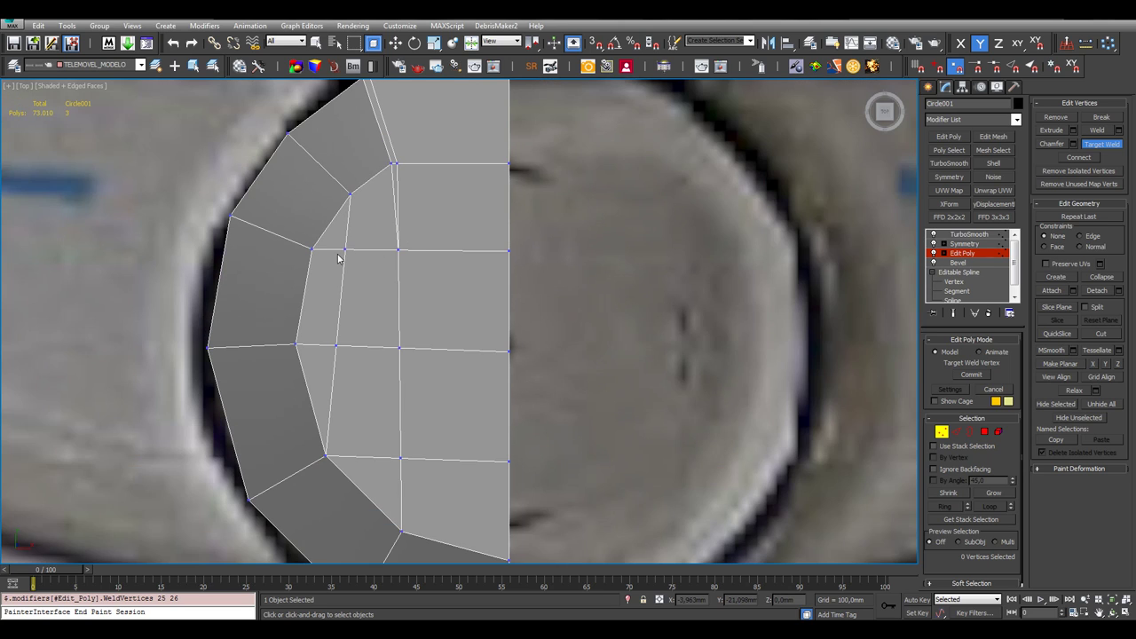
Return to edge editing and remove the three lengthwise edge segments nearest the ring's left side, together with their vertices
{"action": "scroll", "coordinate": [339, 257], "scroll_direction": "up", "scroll_amount": 2}
{"action": "left_click", "coordinate": [956, 431]}
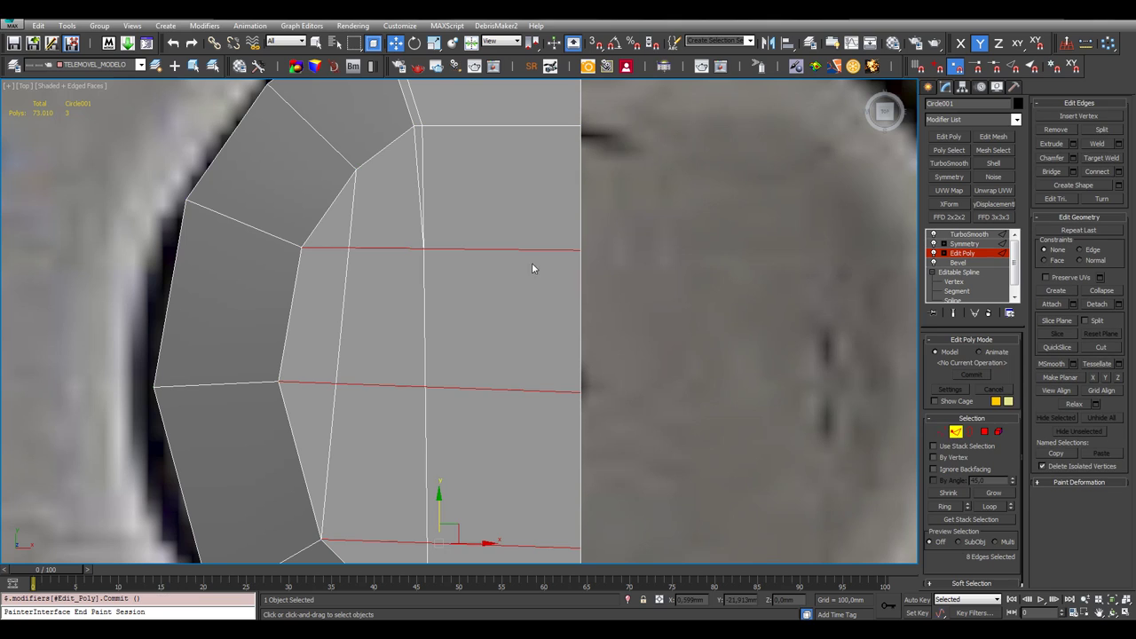
{"action": "left_click", "coordinate": [354, 213]}
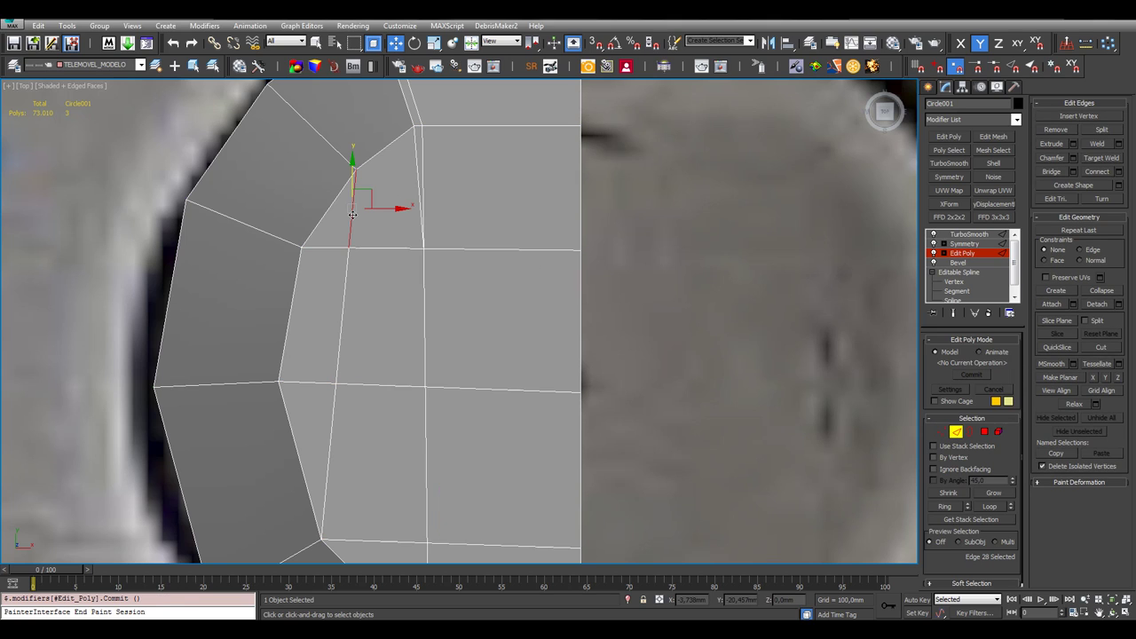
{"action": "left_click", "coordinate": [344, 284], "text": "ctrl"}
{"action": "left_click", "coordinate": [333, 408], "text": "ctrl"}
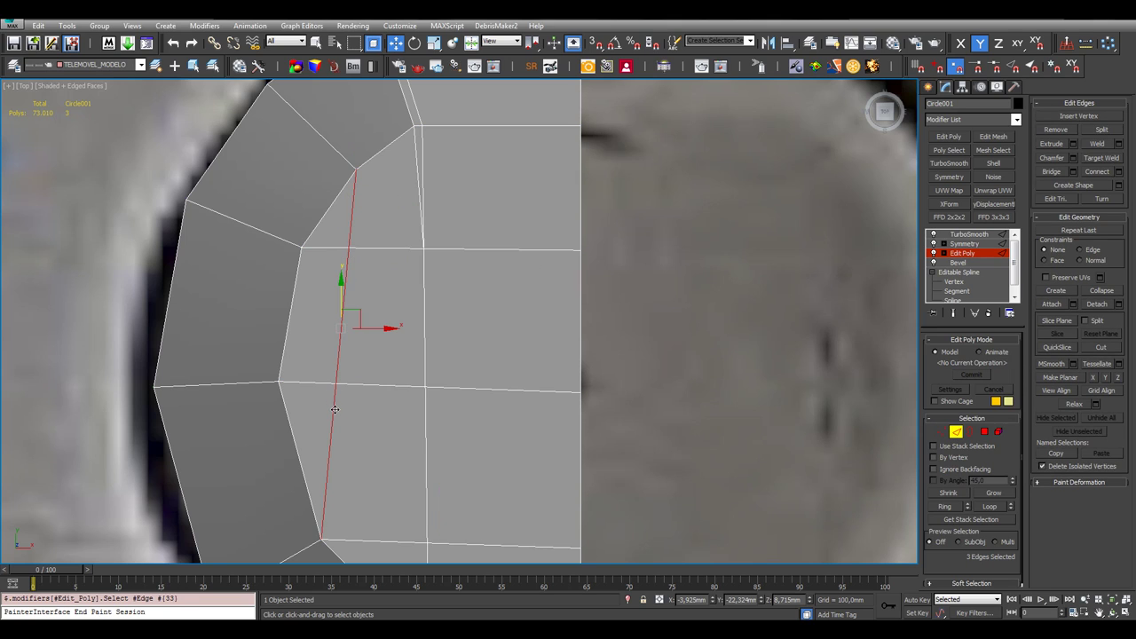
{"action": "key", "text": "ctrl+BackSpace"}
{"action": "scroll", "coordinate": [399, 254], "scroll_direction": "down", "scroll_amount": 3}
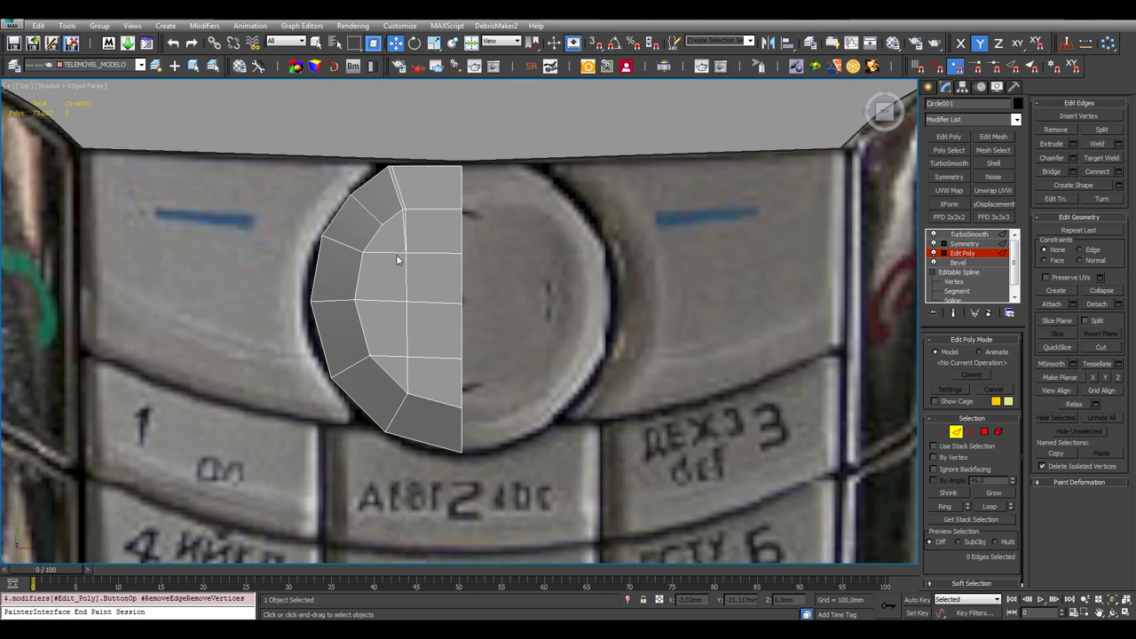
Examine the edge layout of the filled half, checking the lengthwise edges at the upper and lower ends of the centre
{"action": "scroll", "coordinate": [371, 343], "scroll_direction": "up", "scroll_amount": 5}
{"action": "middle_click_drag", "start_coordinate": [531, 354], "coordinate": [358, 296]}
{"action": "scroll", "coordinate": [358, 297], "scroll_direction": "down", "scroll_amount": 2}
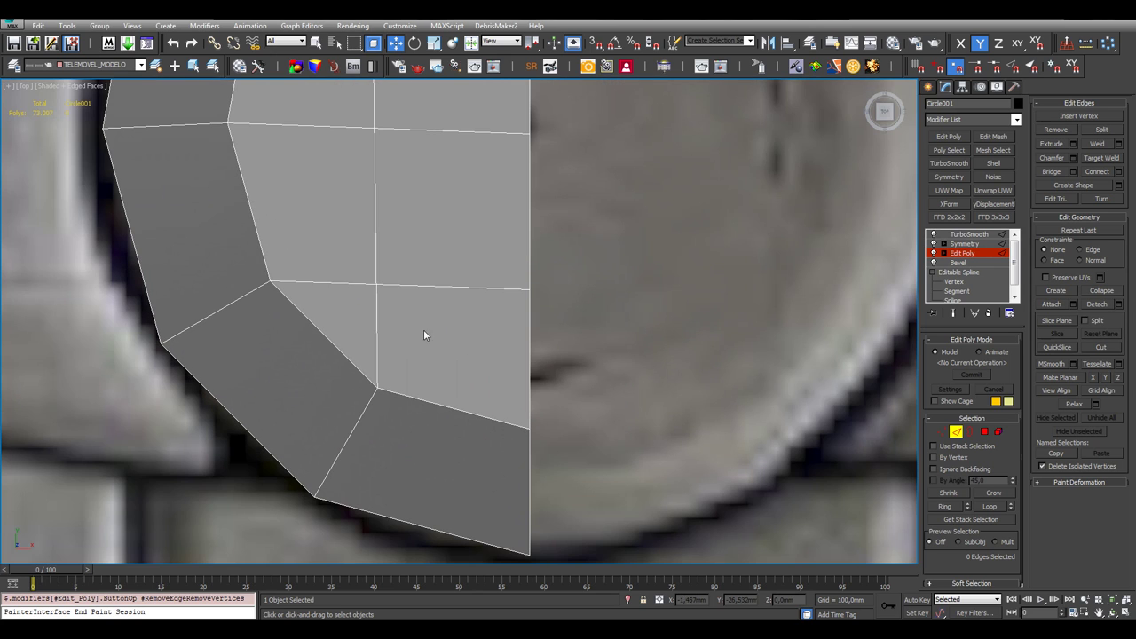
{"action": "left_click", "coordinate": [376, 331]}
{"action": "middle_click_drag", "start_coordinate": [417, 327], "coordinate": [554, 389]}
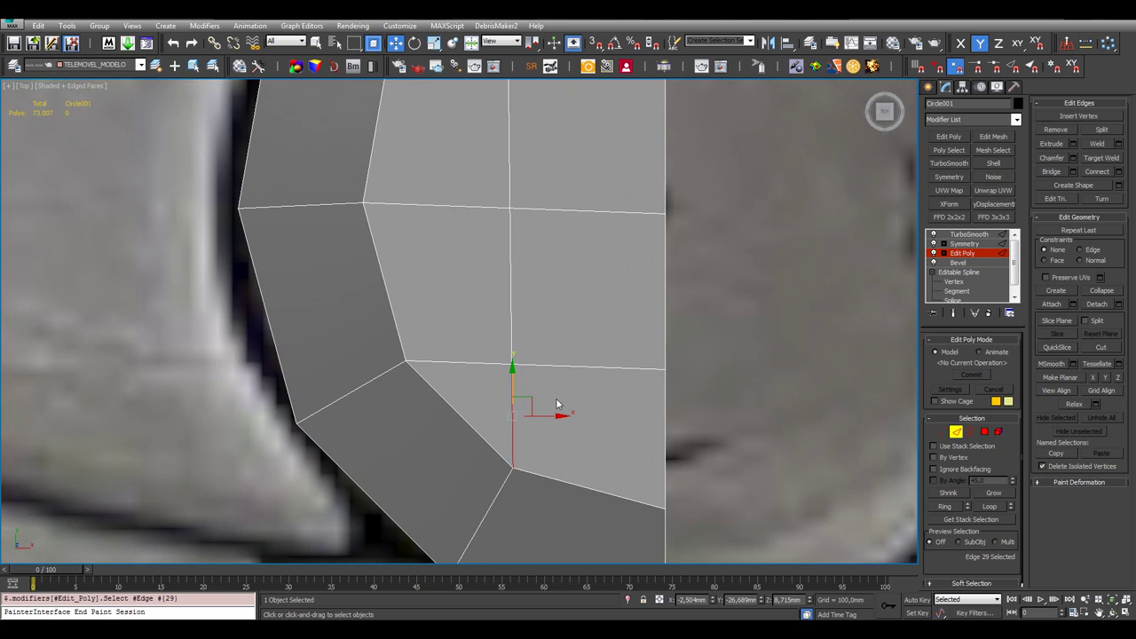
{"action": "scroll", "coordinate": [557, 393], "scroll_direction": "down", "scroll_amount": 3}
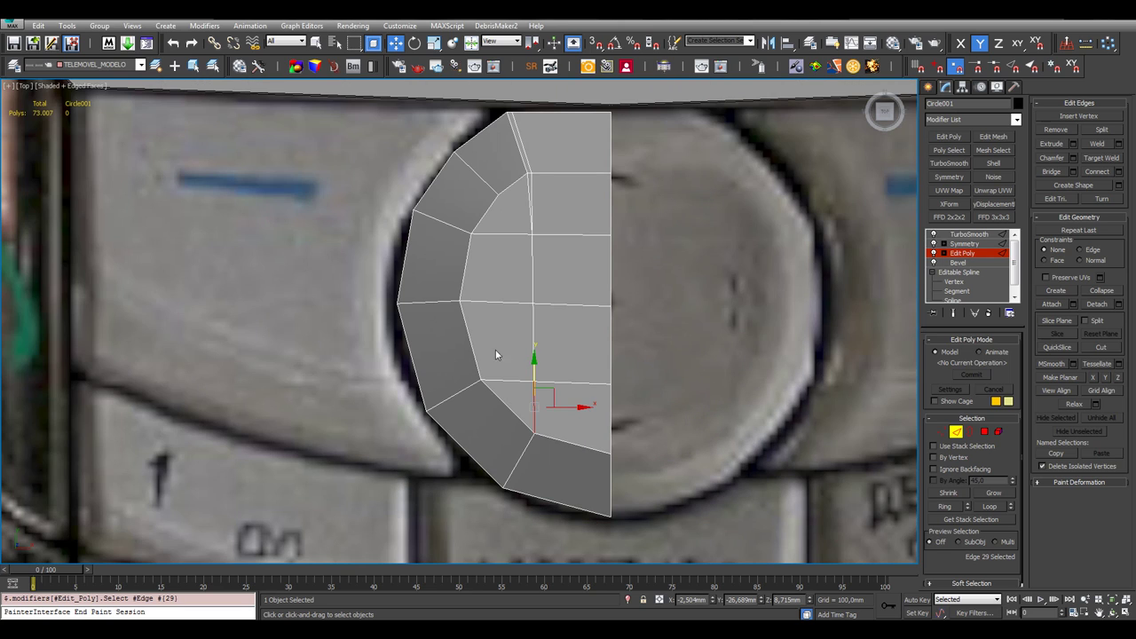
{"action": "scroll", "coordinate": [533, 355], "scroll_direction": "up", "scroll_amount": 2}
{"action": "middle_click_drag", "start_coordinate": [567, 146], "coordinate": [497, 161]}
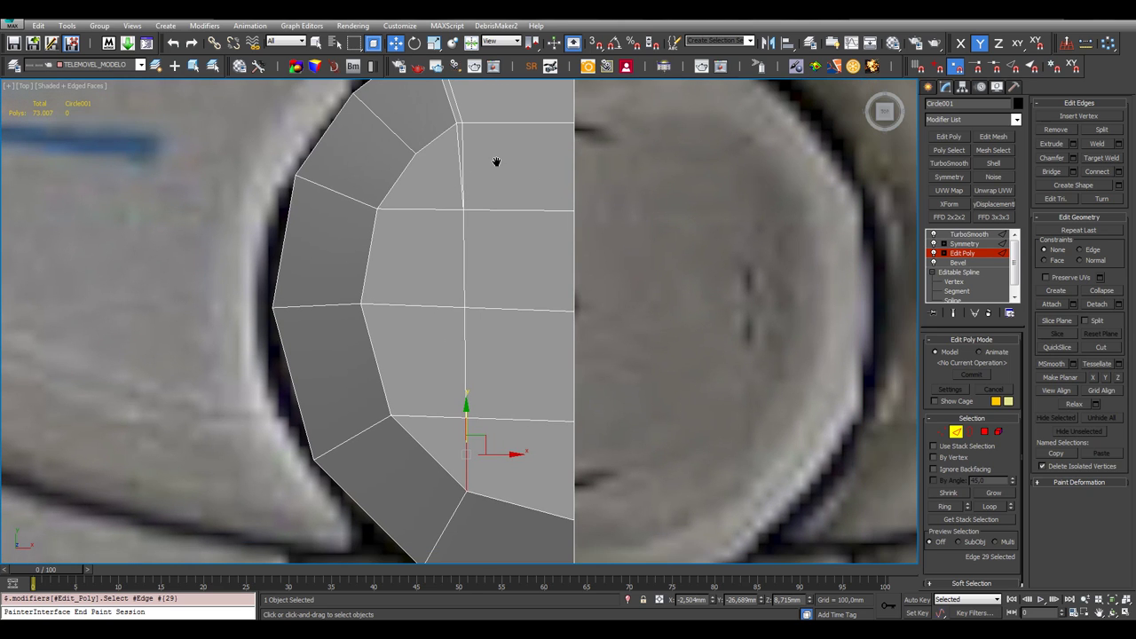
{"action": "scroll", "coordinate": [496, 161], "scroll_direction": "down", "scroll_amount": 3}
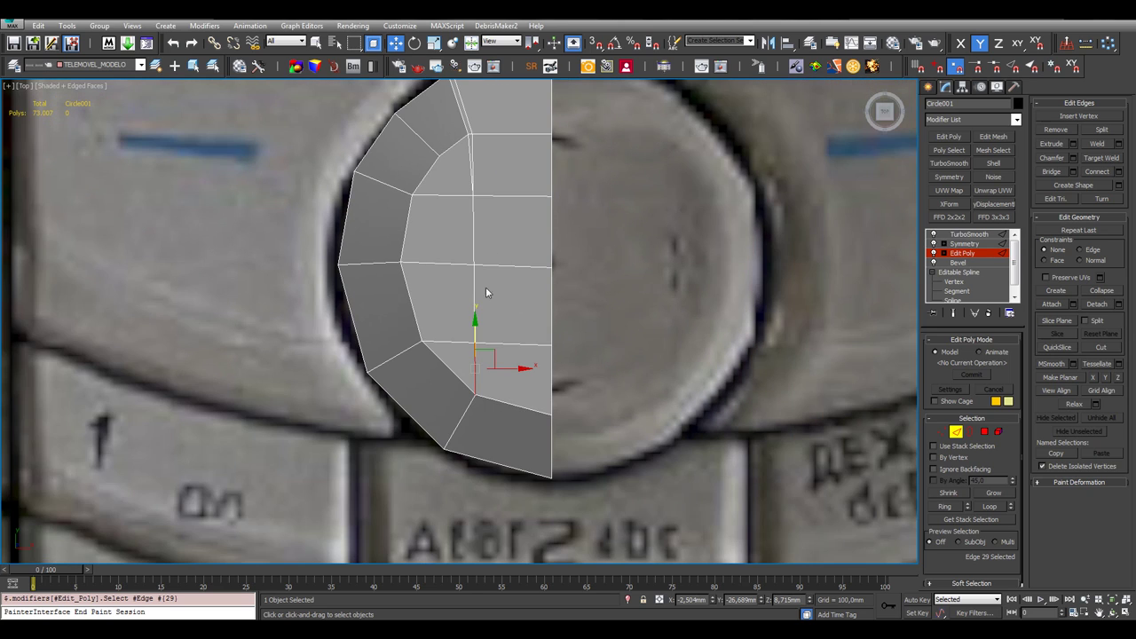
{"action": "scroll", "coordinate": [486, 287], "scroll_direction": "up", "scroll_amount": 3}
{"action": "middle_click_drag", "start_coordinate": [470, 271], "coordinate": [466, 211]}
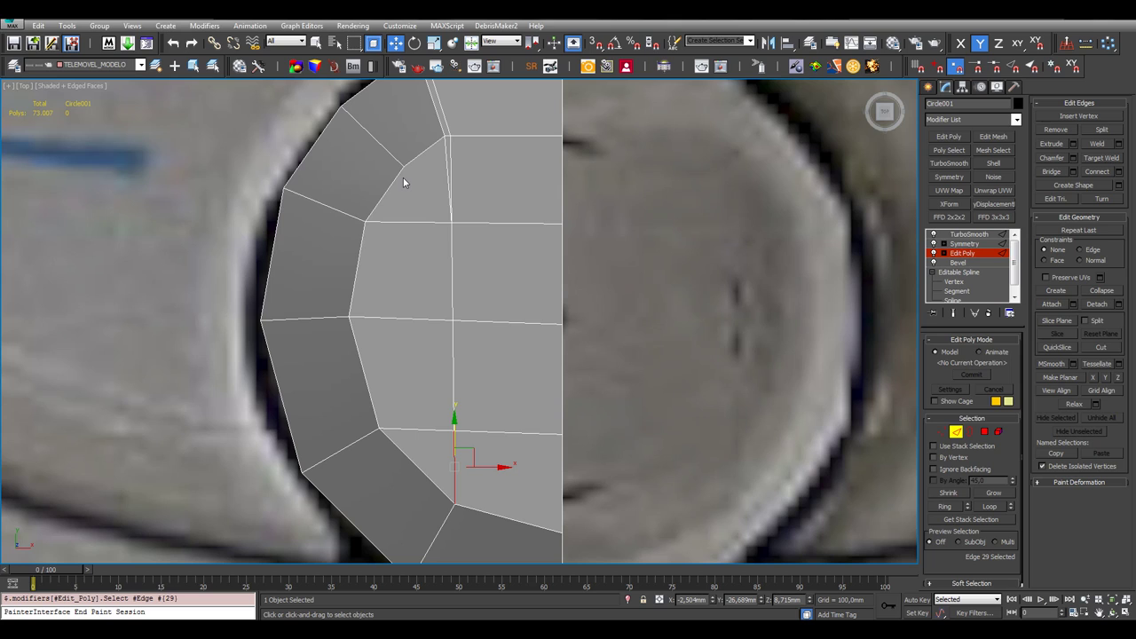
{"action": "left_click", "coordinate": [447, 148]}
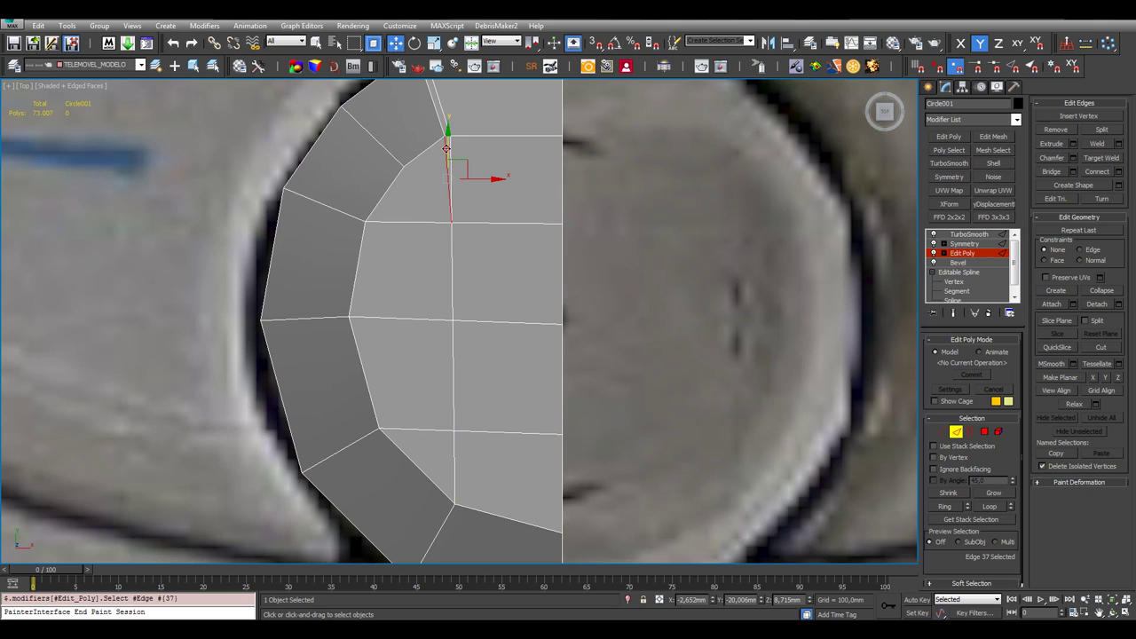
{"action": "middle_click_drag", "start_coordinate": [531, 446], "coordinate": [544, 339]}
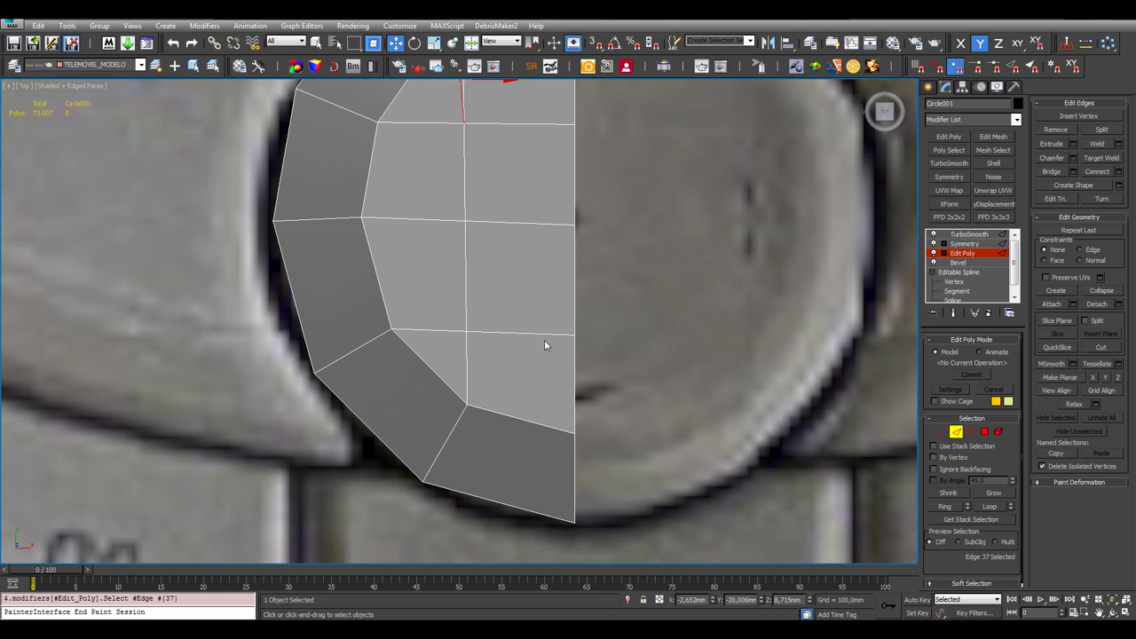
{"action": "left_click", "coordinate": [470, 359]}
{"action": "middle_click_drag", "start_coordinate": [488, 302], "coordinate": [484, 359]}
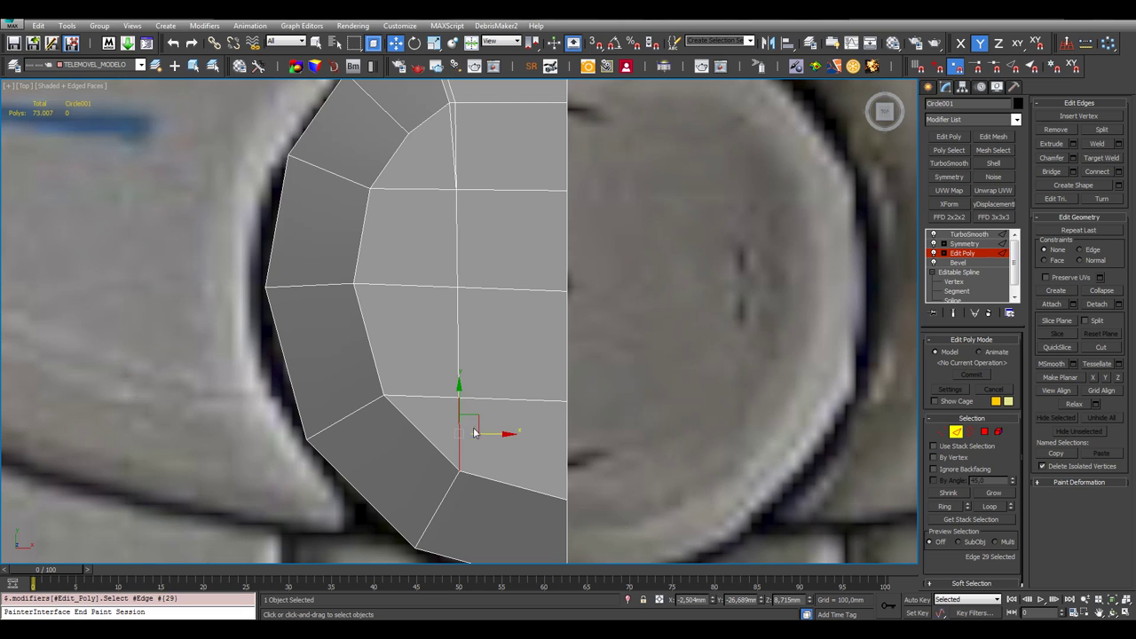
Cut a crosswise edge from the symmetry line into the lowest centre cell and join its inner end to both ends of the lengthwise edge
{"action": "scroll", "coordinate": [509, 359], "scroll_direction": "up", "scroll_amount": 4}
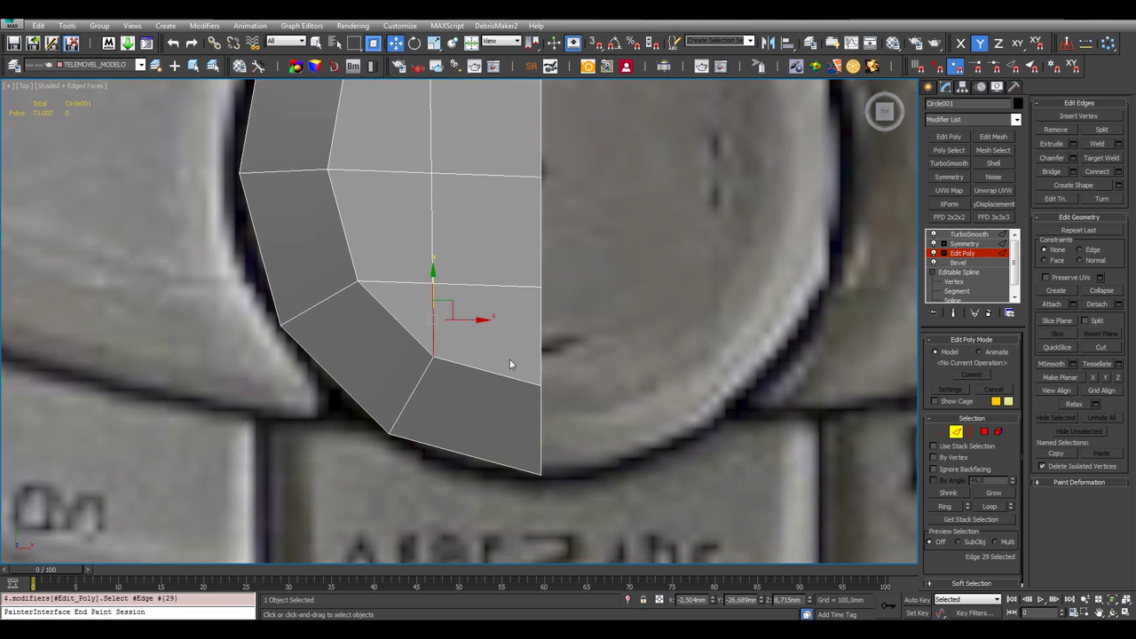
{"action": "right_click", "coordinate": [520, 289]}
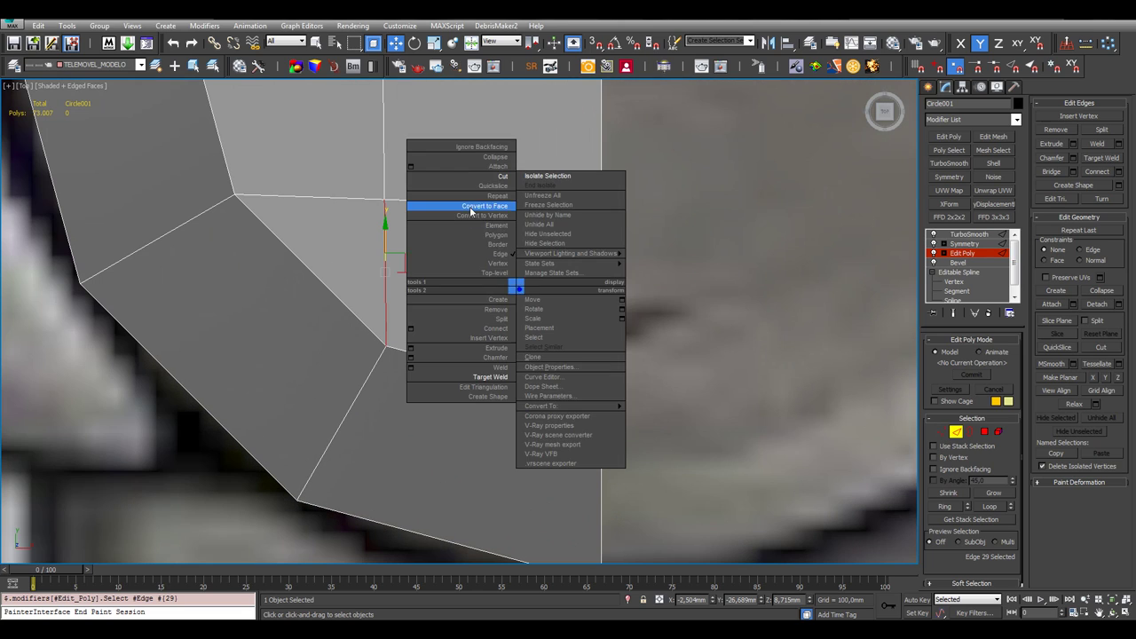
{"action": "left_click", "coordinate": [503, 177]}
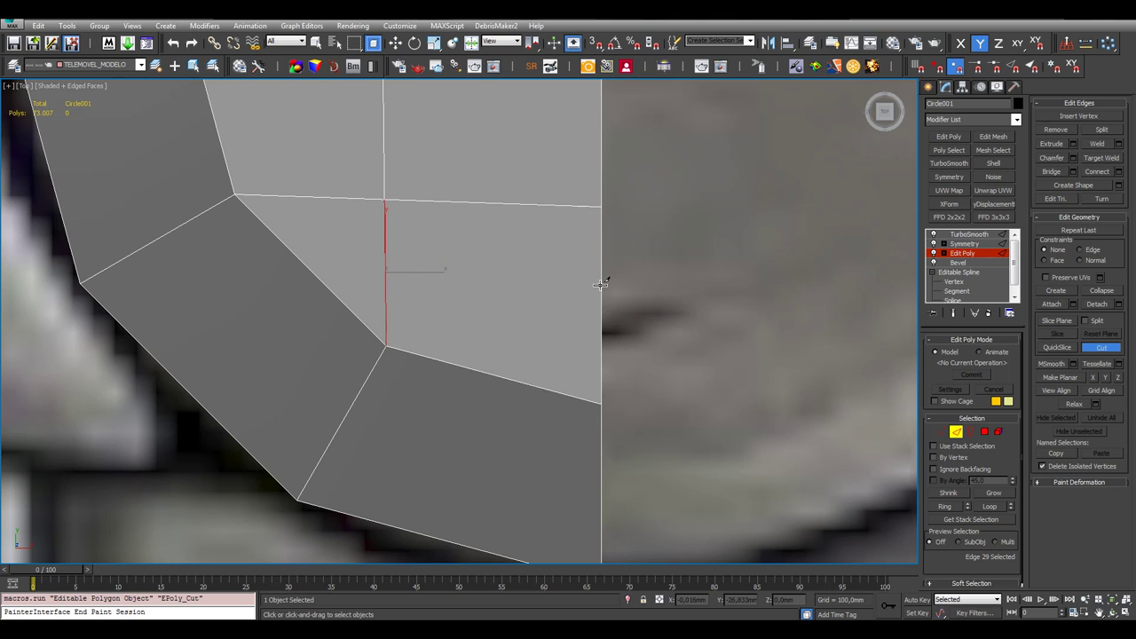
{"action": "left_click", "coordinate": [602, 284]}
{"action": "left_click", "coordinate": [418, 275]}
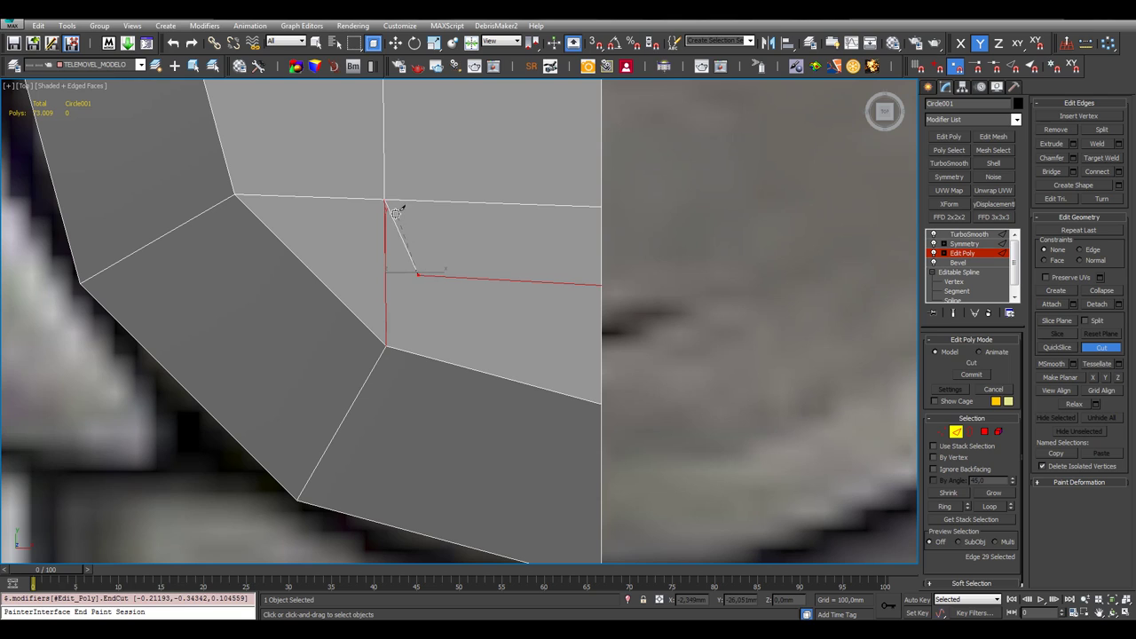
{"action": "left_click", "coordinate": [387, 344]}
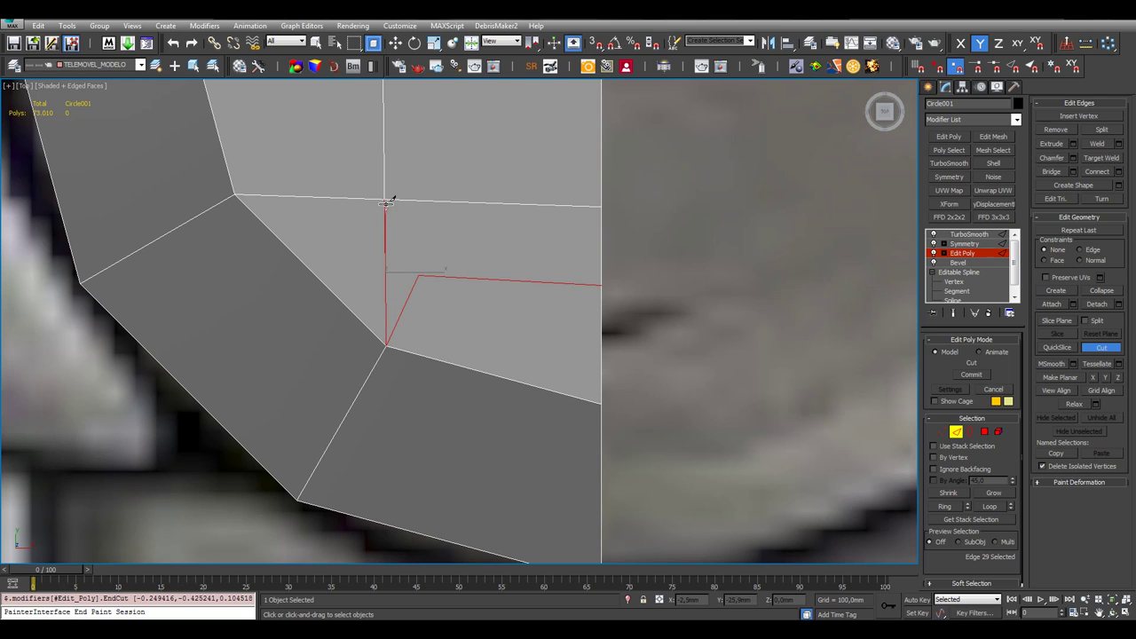
{"action": "left_click", "coordinate": [385, 200]}
{"action": "left_click", "coordinate": [415, 272]}
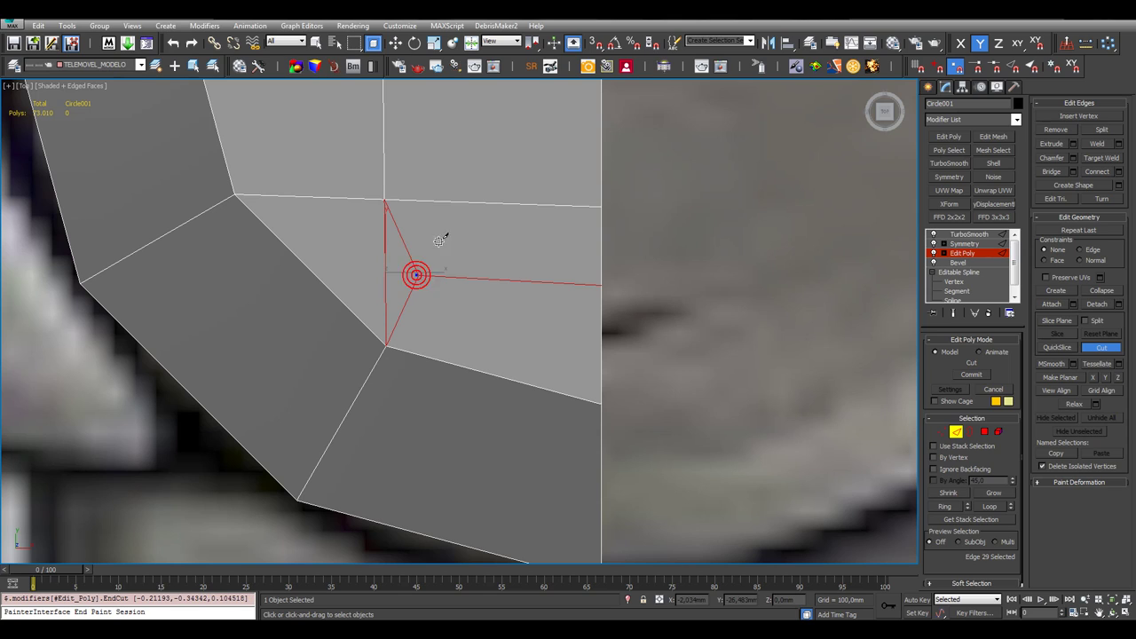
Remove the straight lengthwise edge bypassed by the new corner cuts at the centre's lower end
{"action": "left_click", "coordinate": [395, 43]}
{"action": "left_click", "coordinate": [386, 261]}
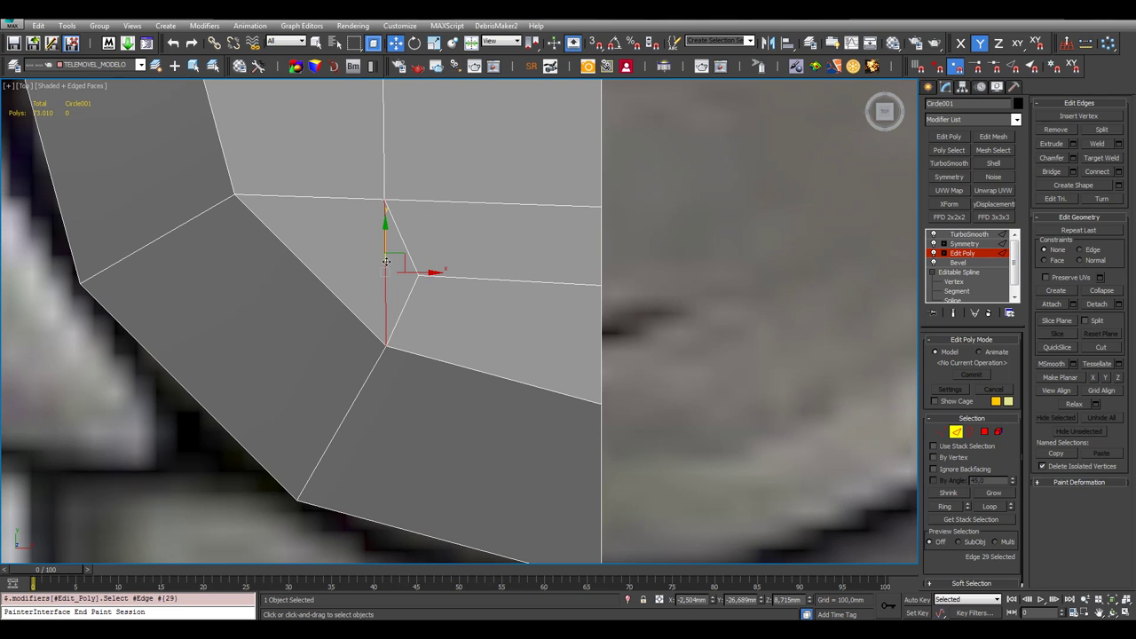
{"action": "key", "text": "BackSpace"}
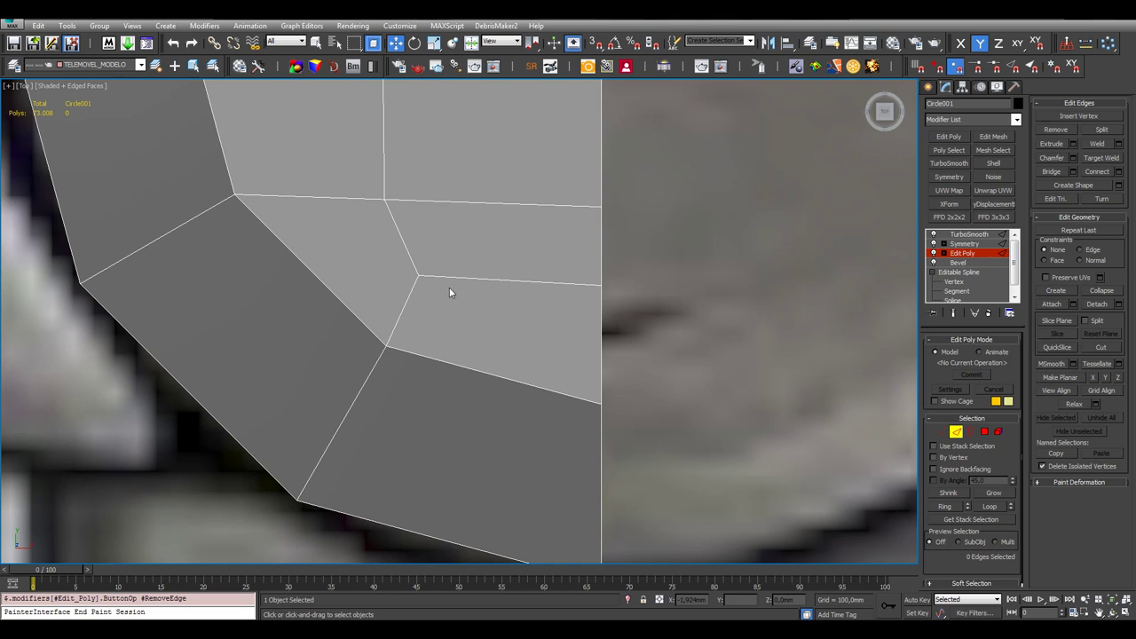
Switch to vertex editing and examine the corner vertices of the new lower quad and the edge layout at the centre's upper end
{"action": "left_click", "coordinate": [945, 433]}
{"action": "left_click", "coordinate": [385, 197]}
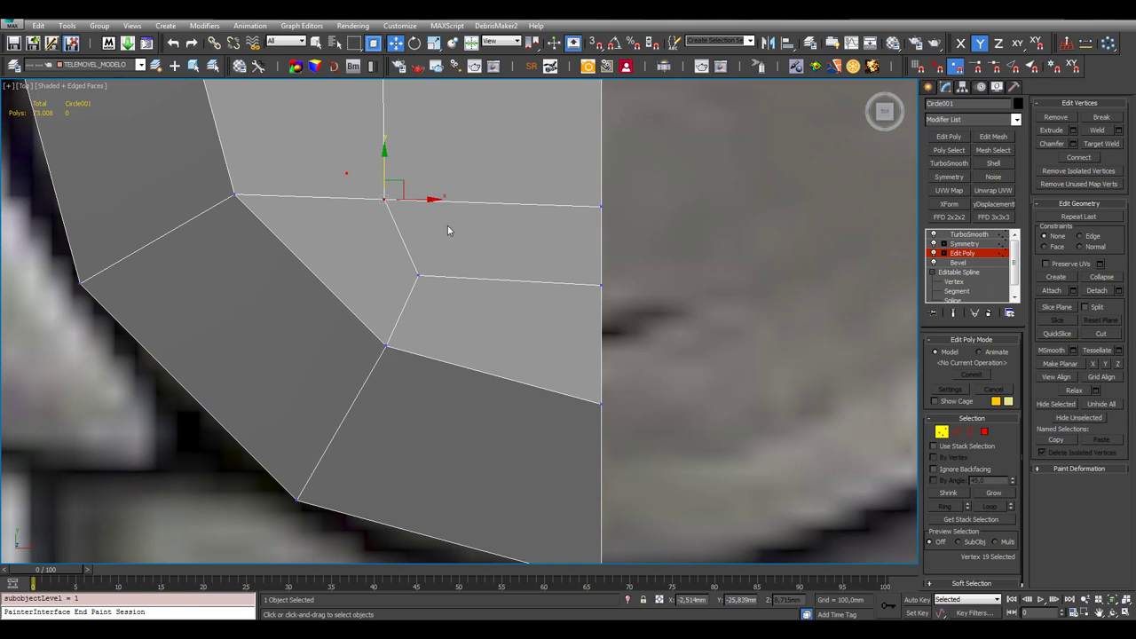
{"action": "left_click", "coordinate": [426, 274]}
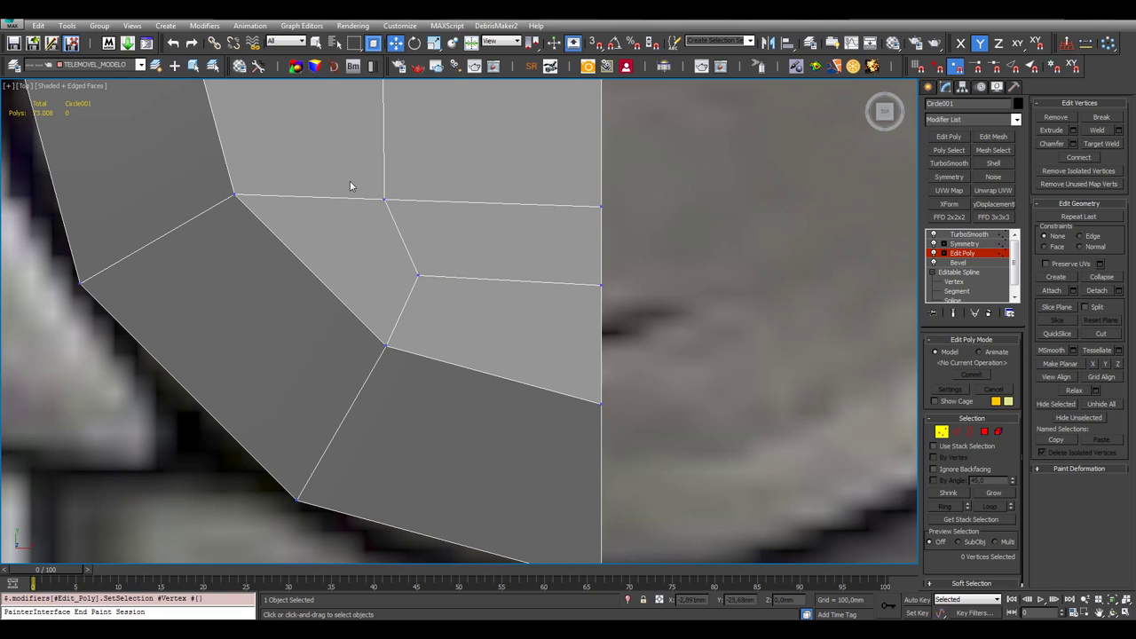
{"action": "left_click", "coordinate": [385, 197]}
{"action": "left_click_drag", "start_coordinate": [391, 240], "coordinate": [456, 308]}
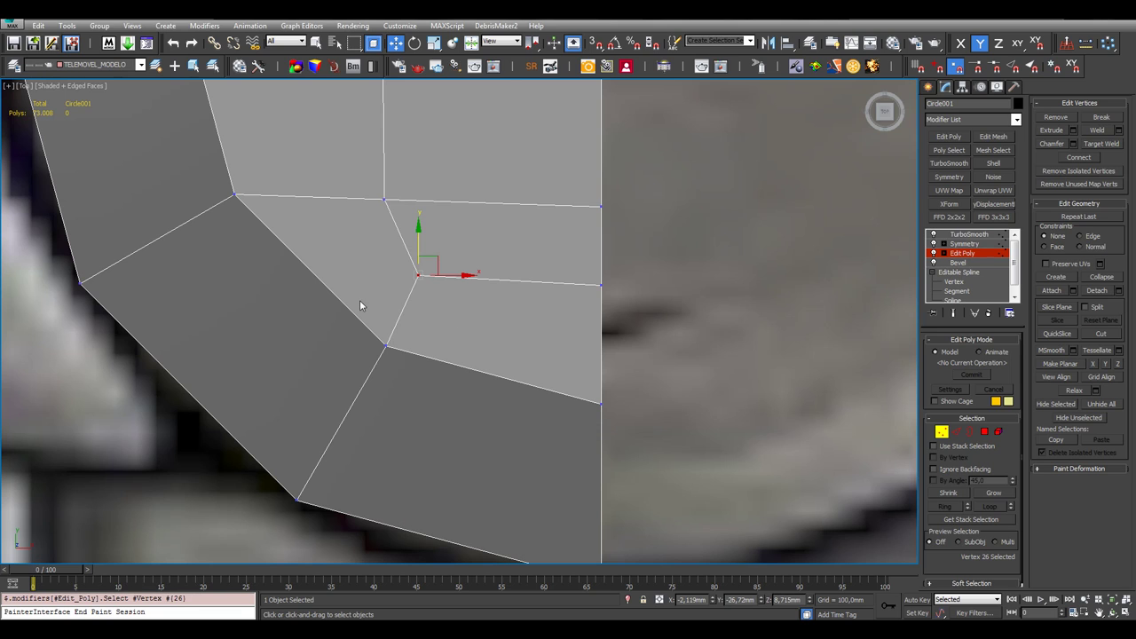
{"action": "left_click_drag", "start_coordinate": [362, 300], "coordinate": [436, 371]}
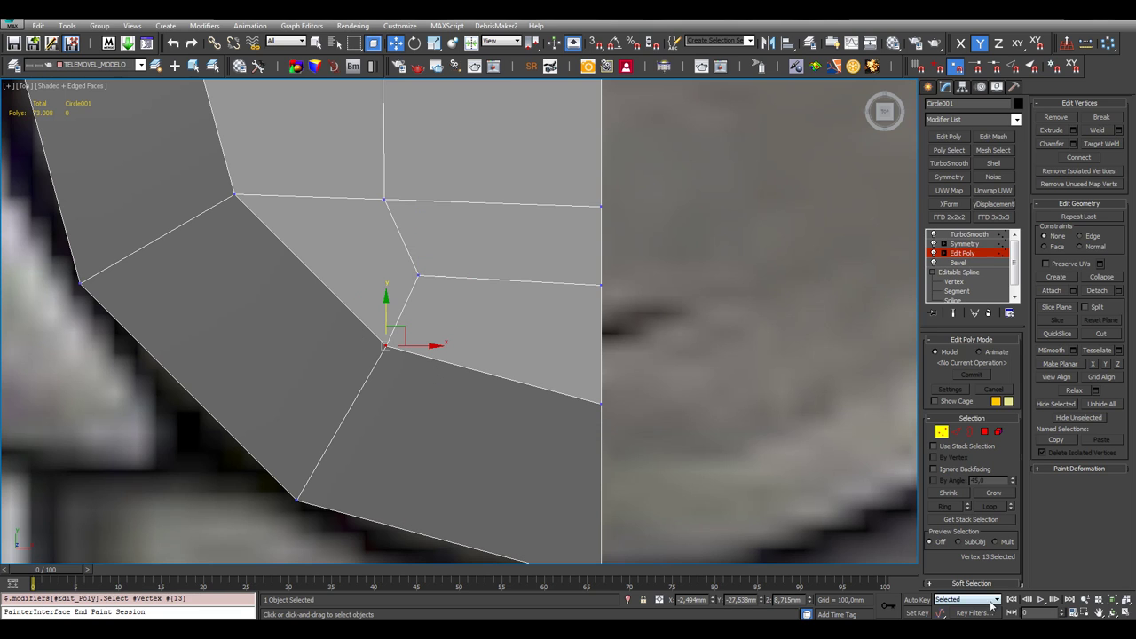
{"action": "left_click_drag", "start_coordinate": [696, 321], "coordinate": [696, 320]}
{"action": "left_click_drag", "start_coordinate": [218, 169], "coordinate": [309, 252]}
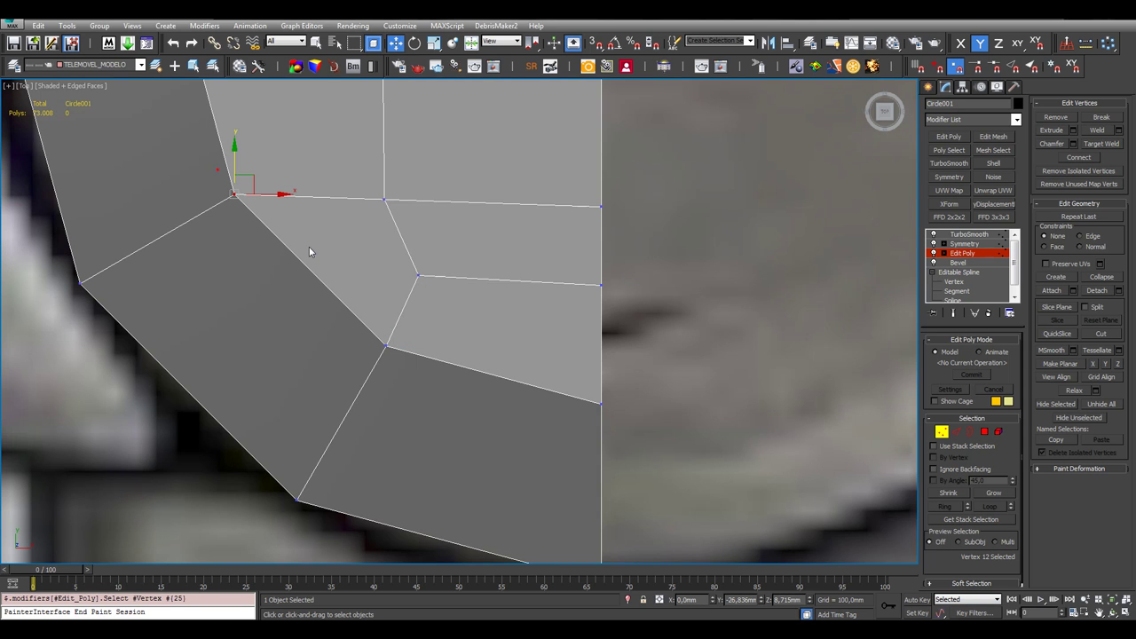
{"action": "scroll", "coordinate": [309, 264], "scroll_direction": "down", "scroll_amount": 5}
{"action": "scroll", "coordinate": [311, 269], "scroll_direction": "up", "scroll_amount": 10}
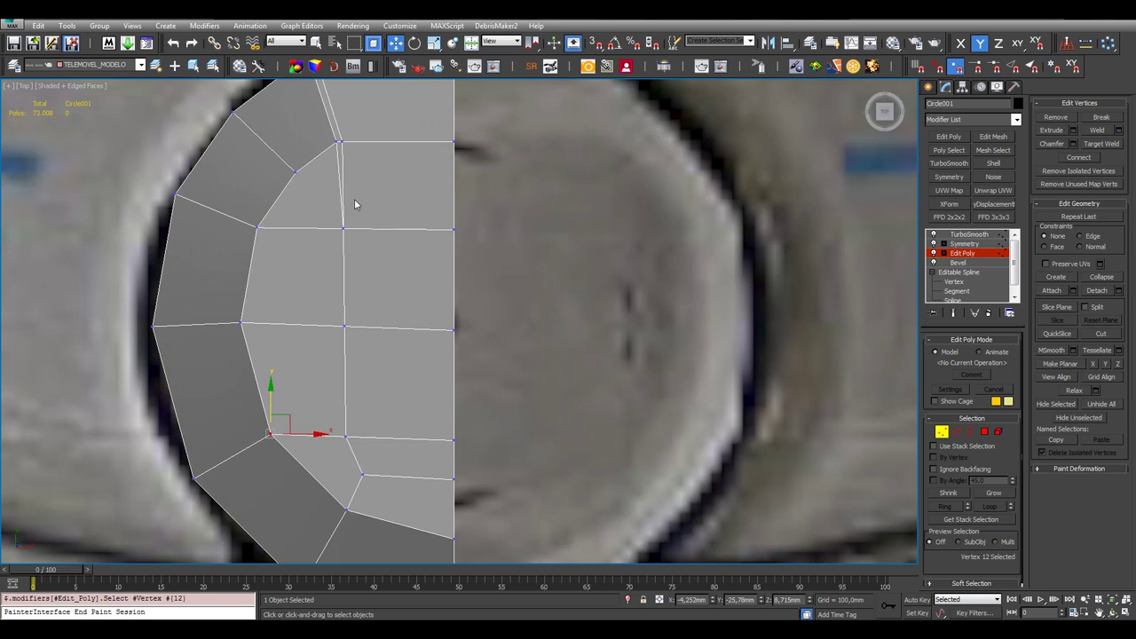
{"action": "scroll", "coordinate": [375, 158], "scroll_direction": "down", "scroll_amount": 8}
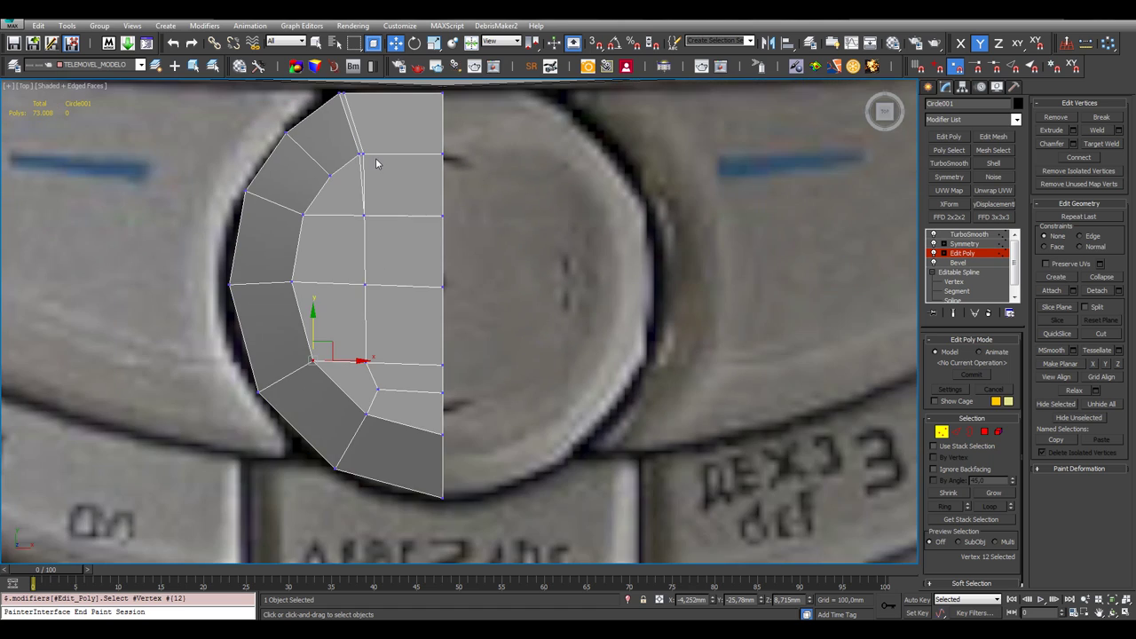
{"action": "scroll", "coordinate": [376, 163], "scroll_direction": "up", "scroll_amount": 4}
{"action": "scroll", "coordinate": [350, 203], "scroll_direction": "down", "scroll_amount": 2}
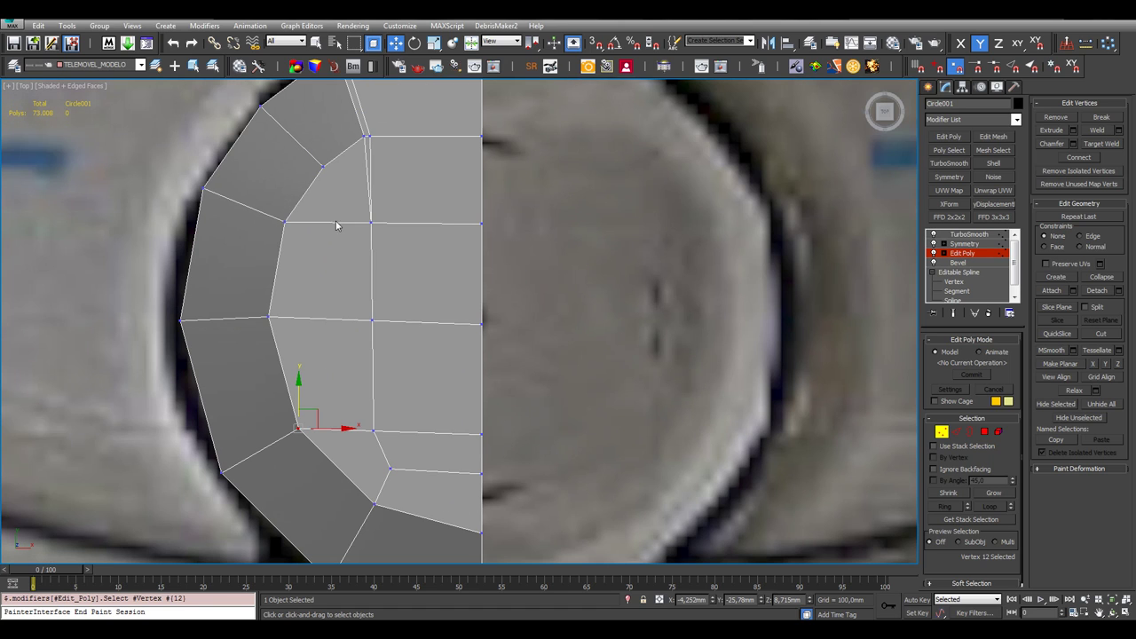
{"action": "middle_click_drag", "start_coordinate": [370, 162], "coordinate": [356, 205]}
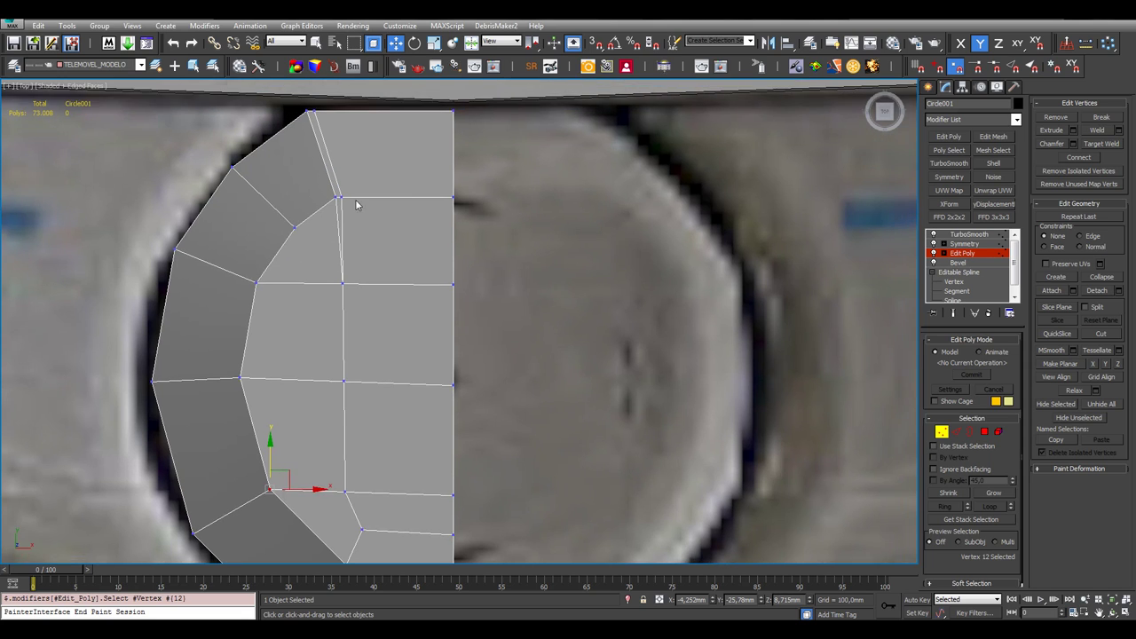
Return to edge editing and try a cut from the upper doubled vertex through the cell's interior to the symmetry line, then remove it
{"action": "scroll", "coordinate": [355, 205], "scroll_direction": "up", "scroll_amount": 2}
{"action": "left_click", "coordinate": [956, 431]}
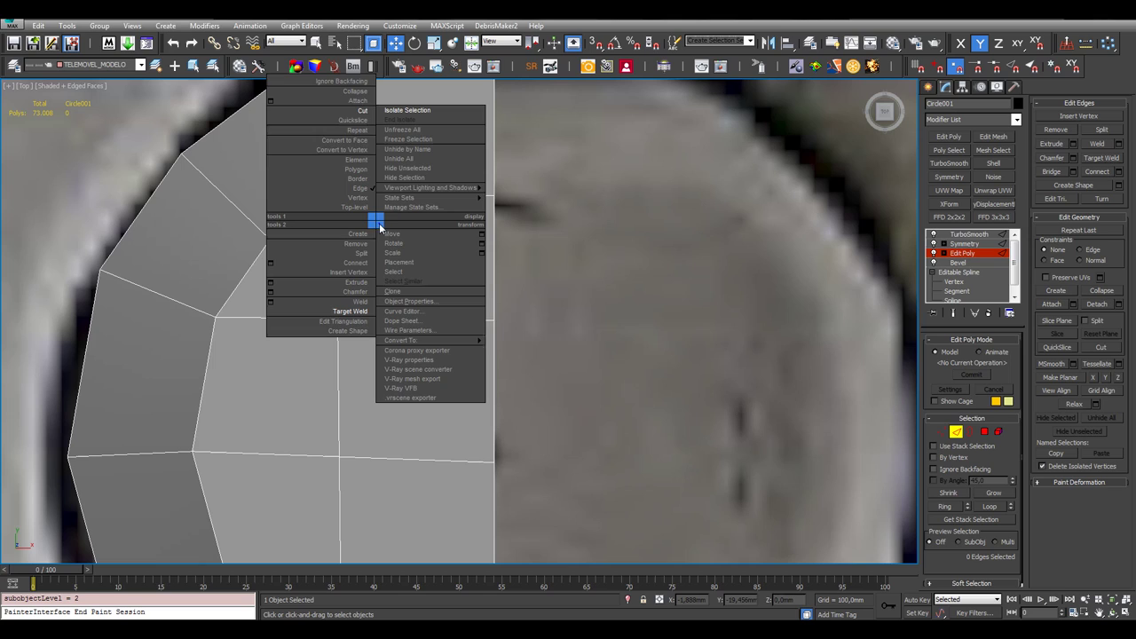
{"action": "left_click", "coordinate": [362, 110]}
{"action": "left_click", "coordinate": [335, 194]}
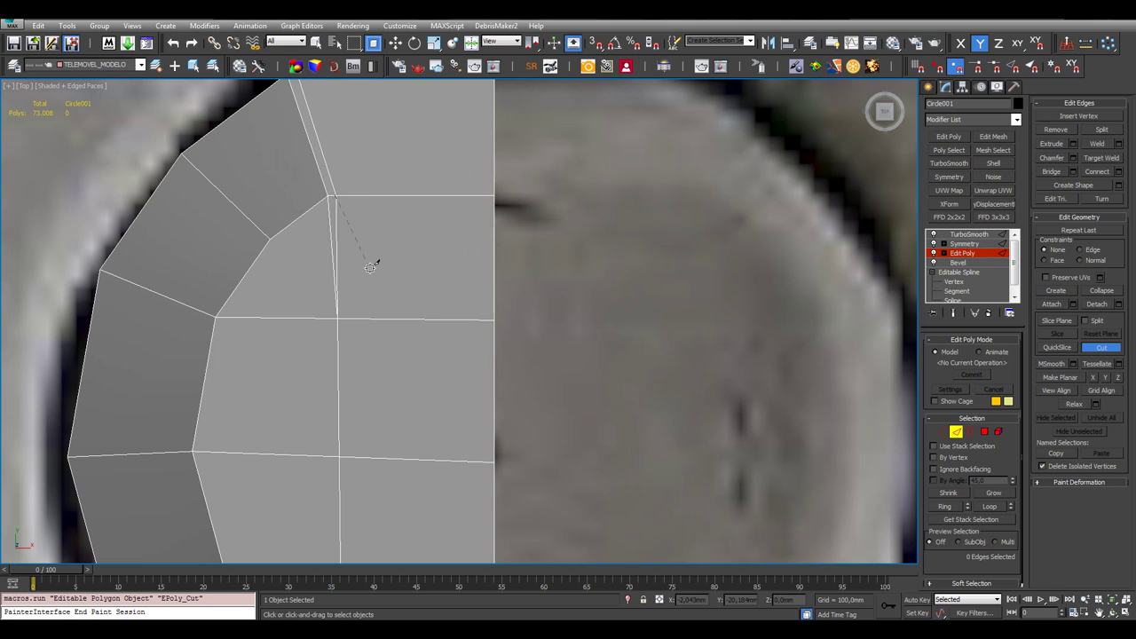
{"action": "left_click", "coordinate": [370, 266]}
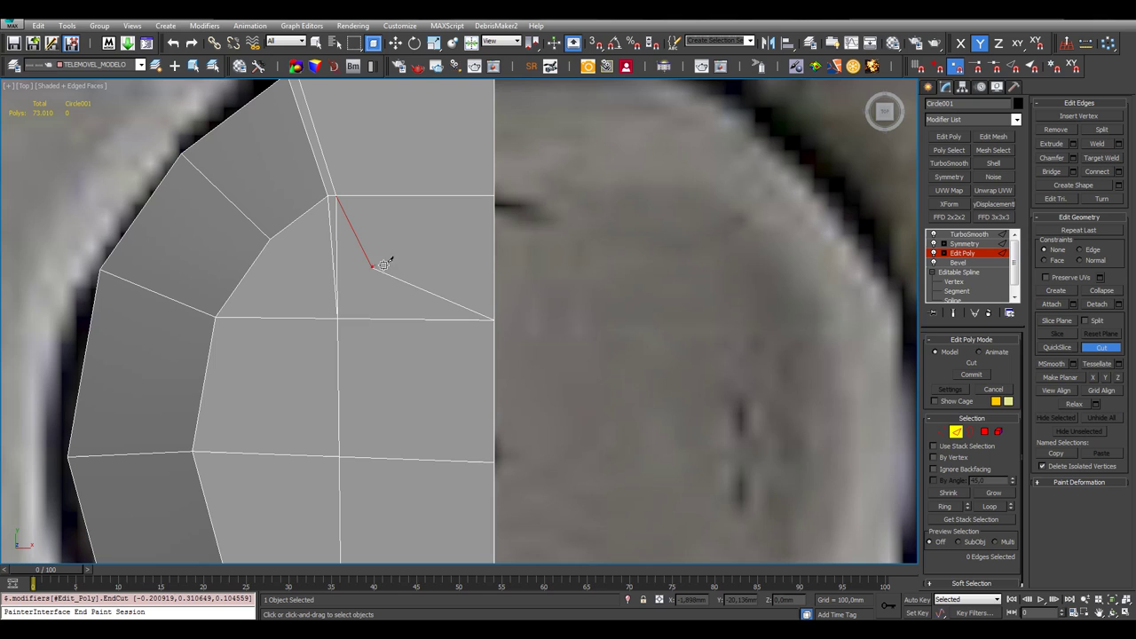
{"action": "left_click", "coordinate": [494, 262]}
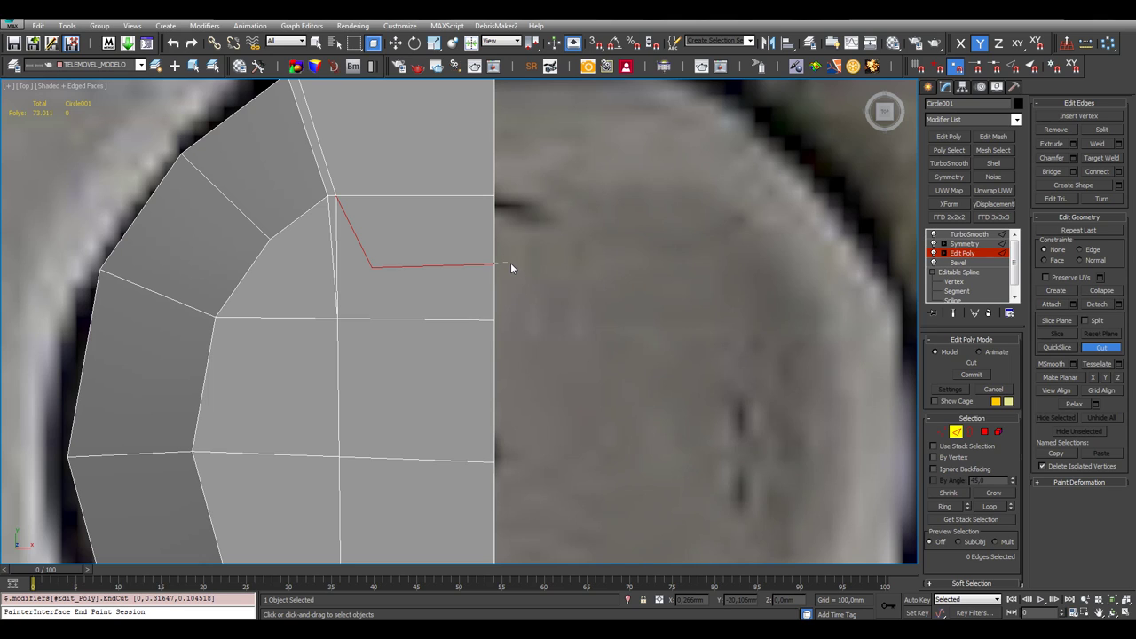
{"action": "key", "text": "BackSpace"}
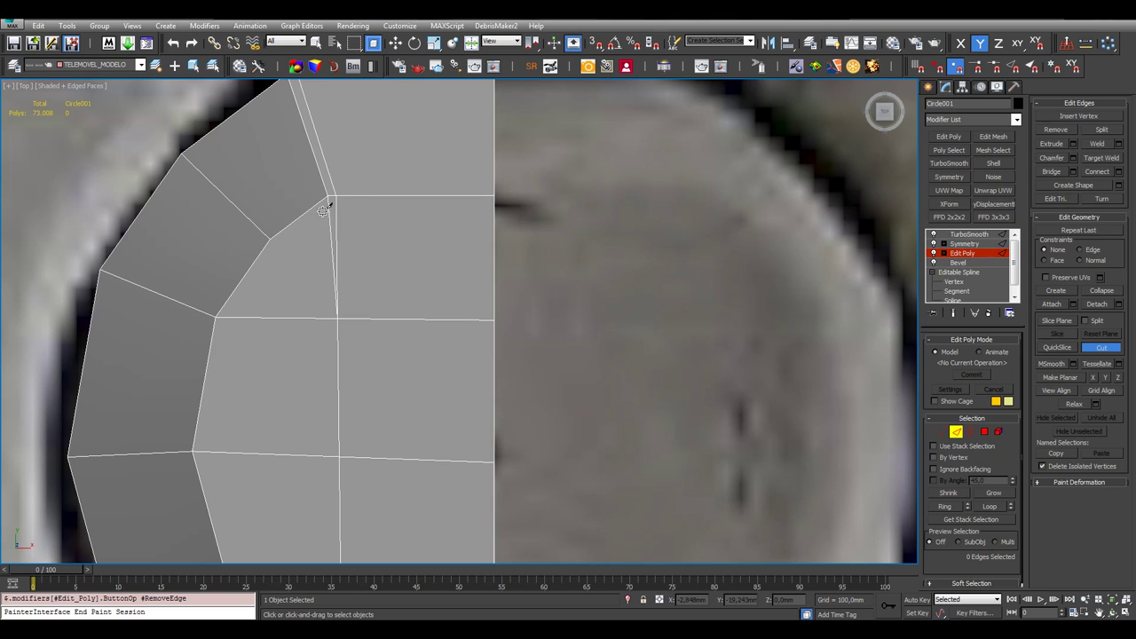
Inspect the thin doubled strip at the centre's upper end and select its edge nearer the symmetry line
{"action": "left_click", "coordinate": [397, 44]}
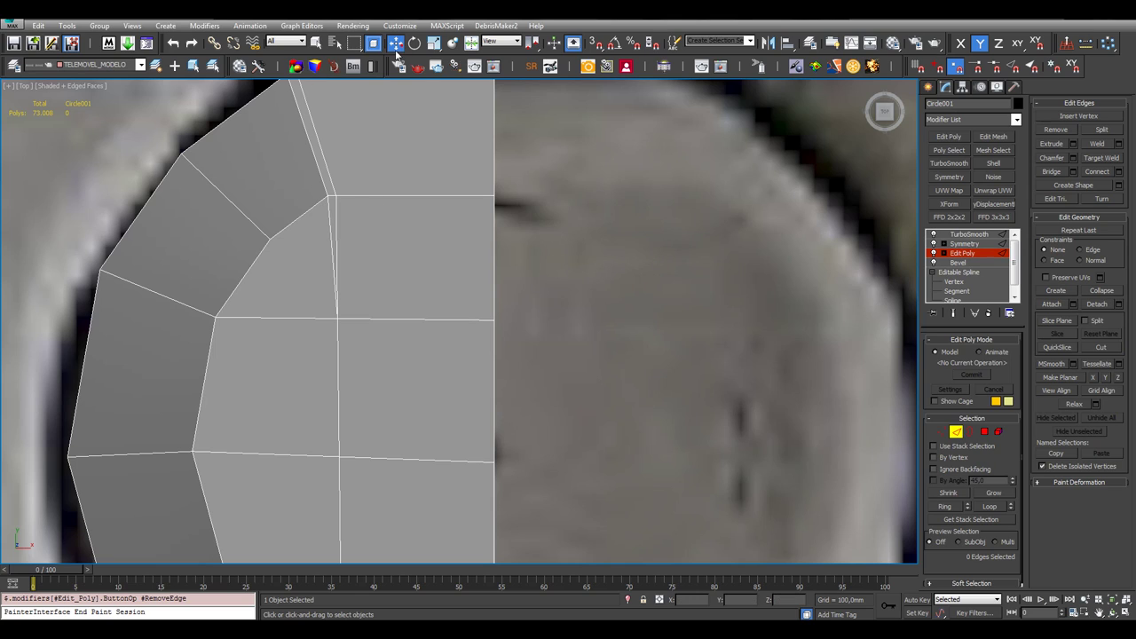
{"action": "left_click", "coordinate": [330, 218]}
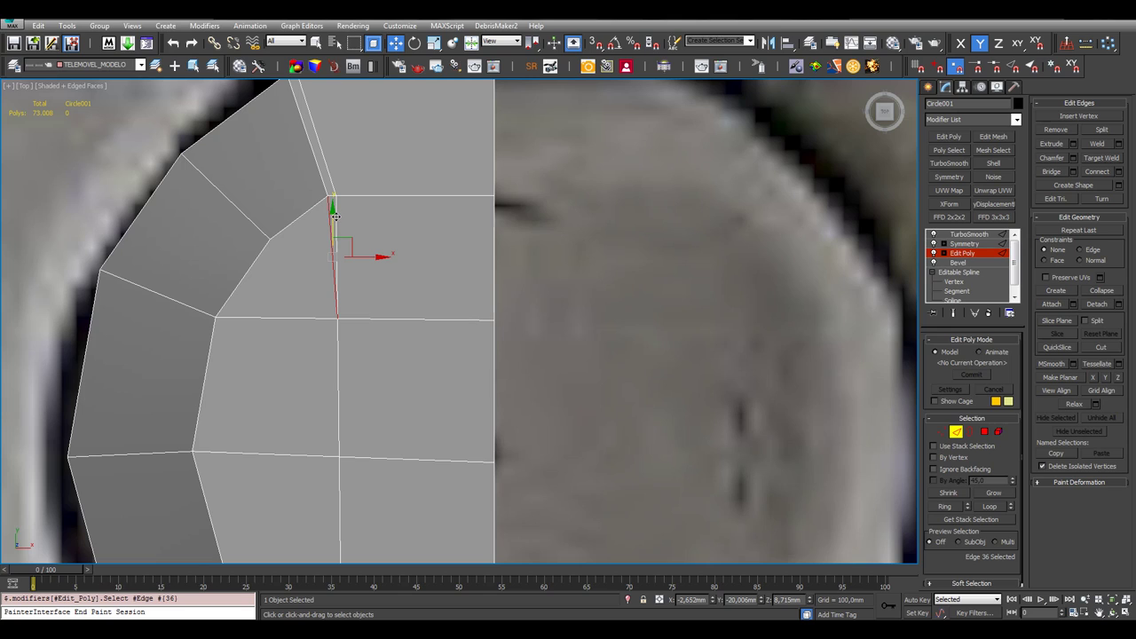
{"action": "left_click", "coordinate": [335, 216], "text": "ctrl"}
{"action": "left_click", "coordinate": [336, 216]}
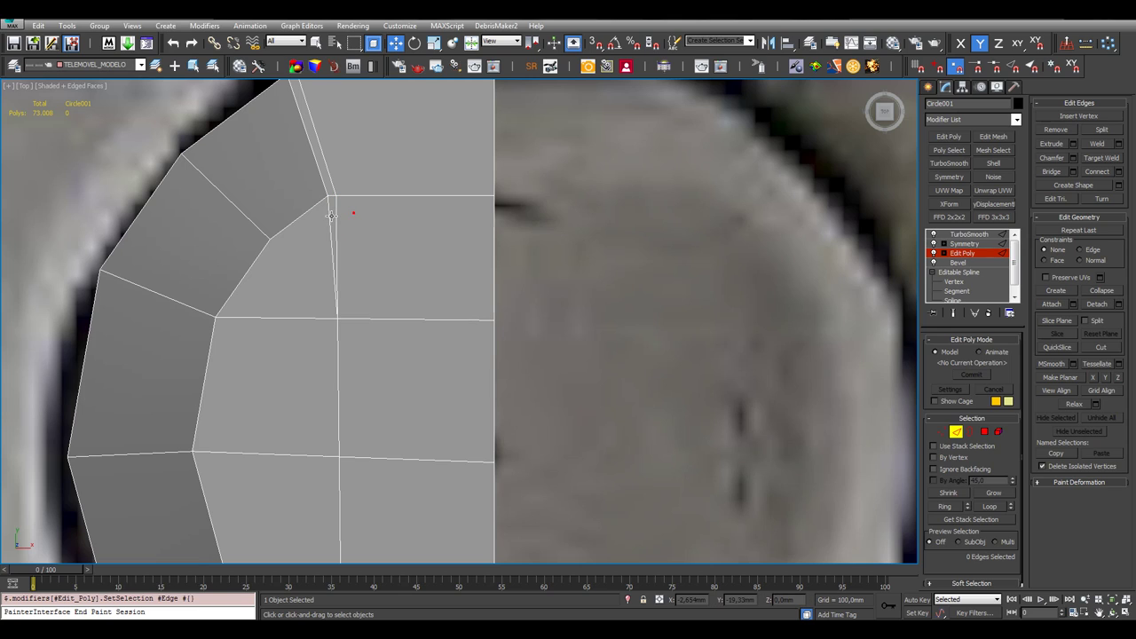
{"action": "left_click", "coordinate": [331, 215]}
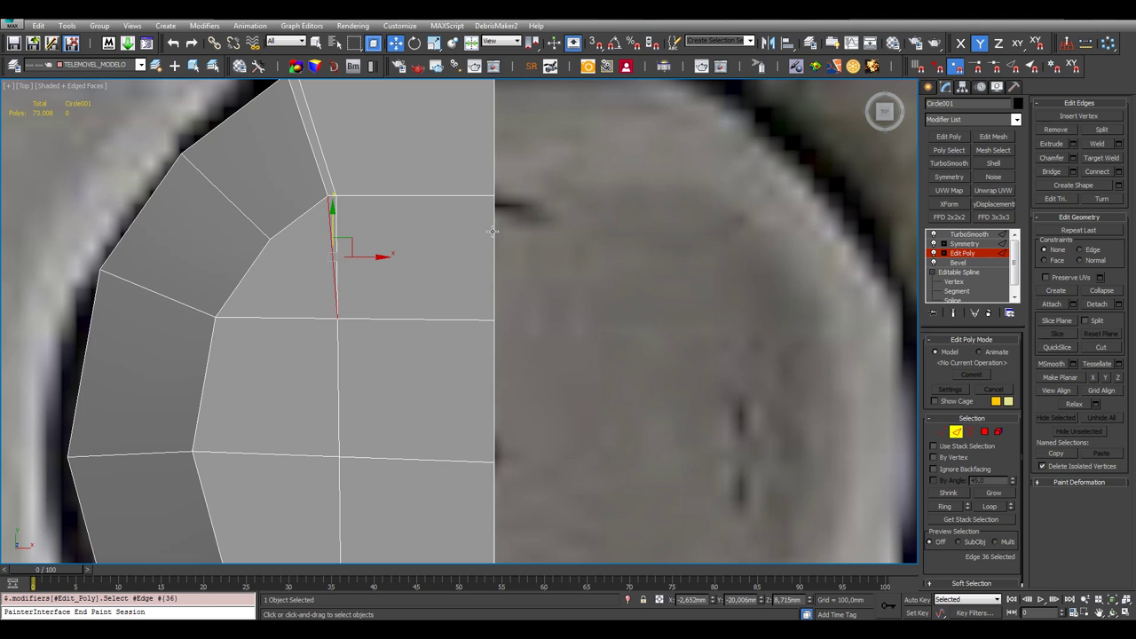
{"action": "scroll", "coordinate": [494, 232], "scroll_direction": "down", "scroll_amount": 4}
{"action": "scroll", "coordinate": [418, 240], "scroll_direction": "up", "scroll_amount": 5}
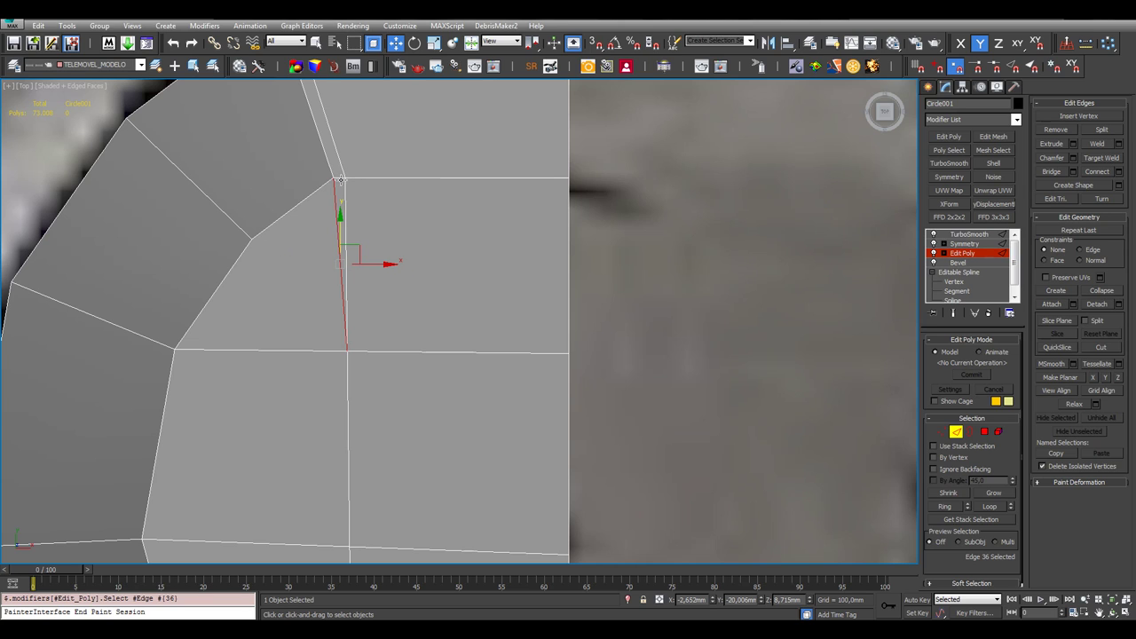
{"action": "scroll", "coordinate": [544, 200], "scroll_direction": "down", "scroll_amount": 3}
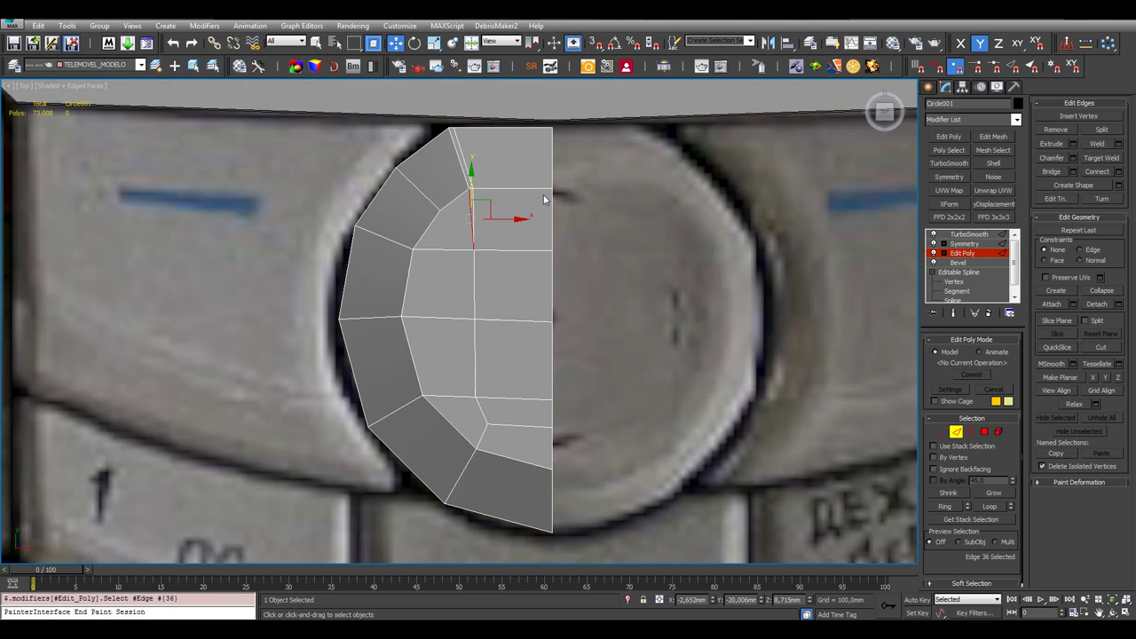
{"action": "scroll", "coordinate": [472, 202], "scroll_direction": "up", "scroll_amount": 5}
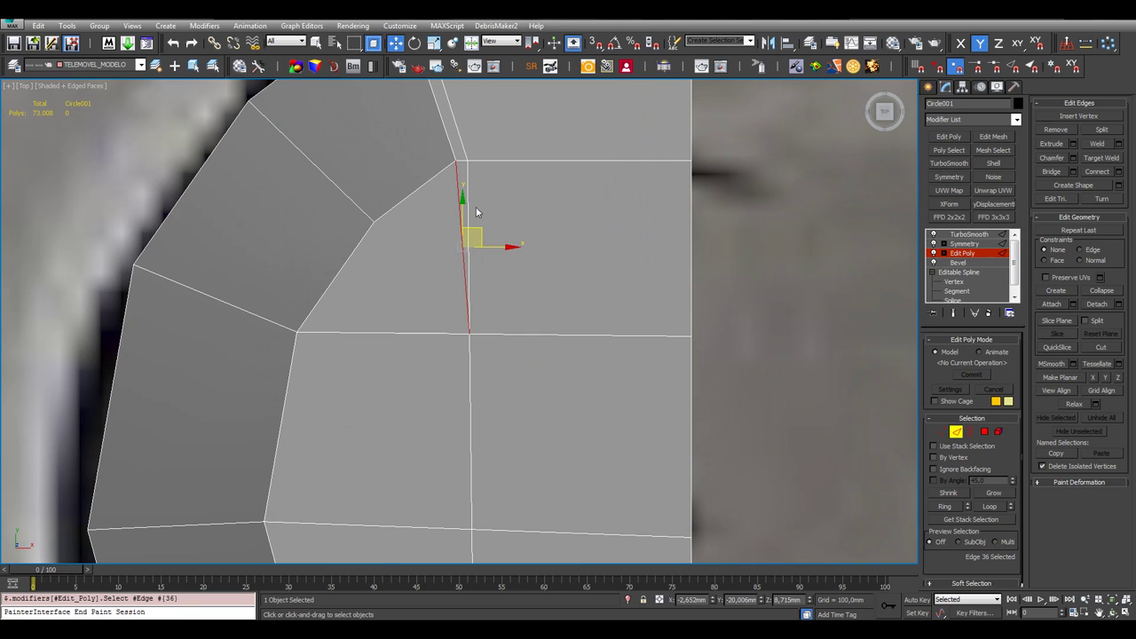
{"action": "left_click", "coordinate": [503, 227]}
{"action": "scroll", "coordinate": [483, 201], "scroll_direction": "down", "scroll_amount": 2}
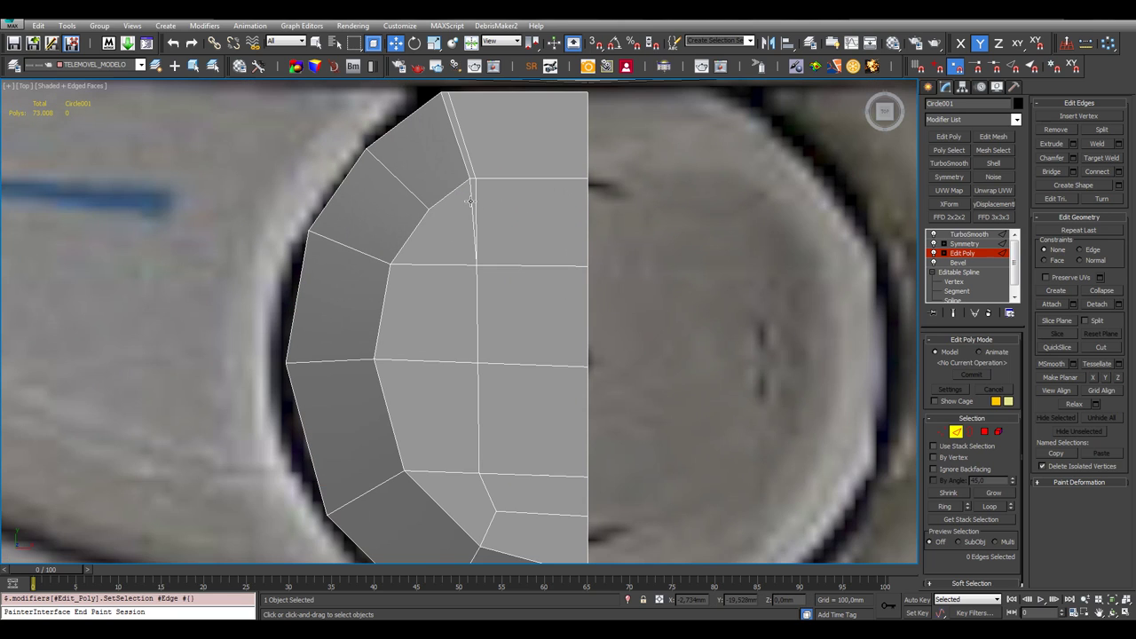
{"action": "left_click", "coordinate": [477, 202]}
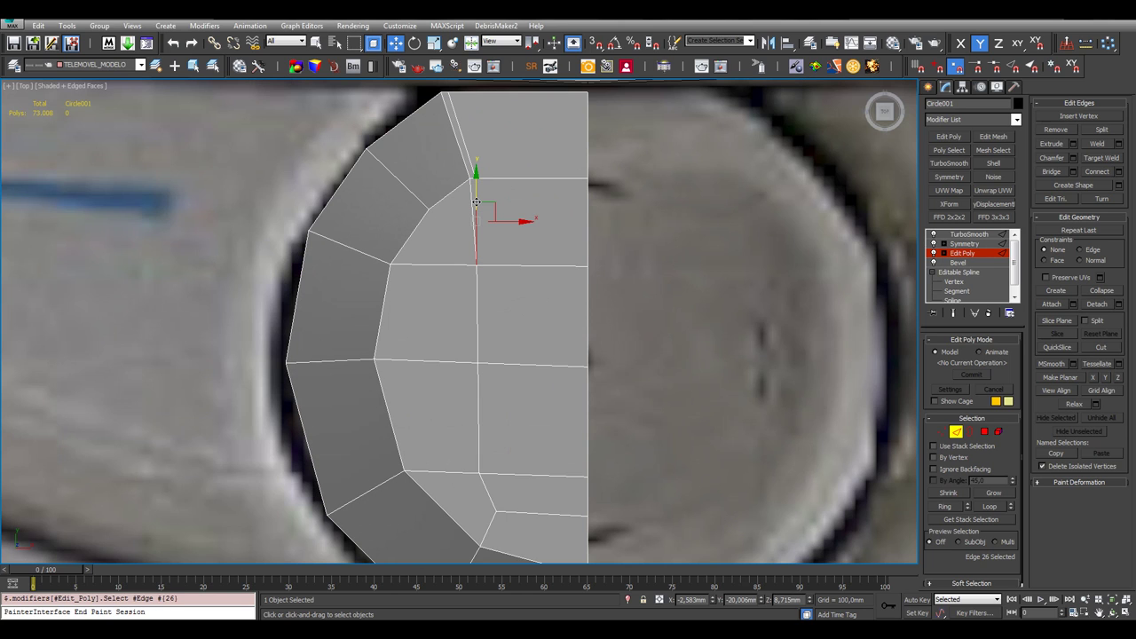
Try deleting the selected strip edge and undo the deletion
{"action": "key", "text": "Delete"}
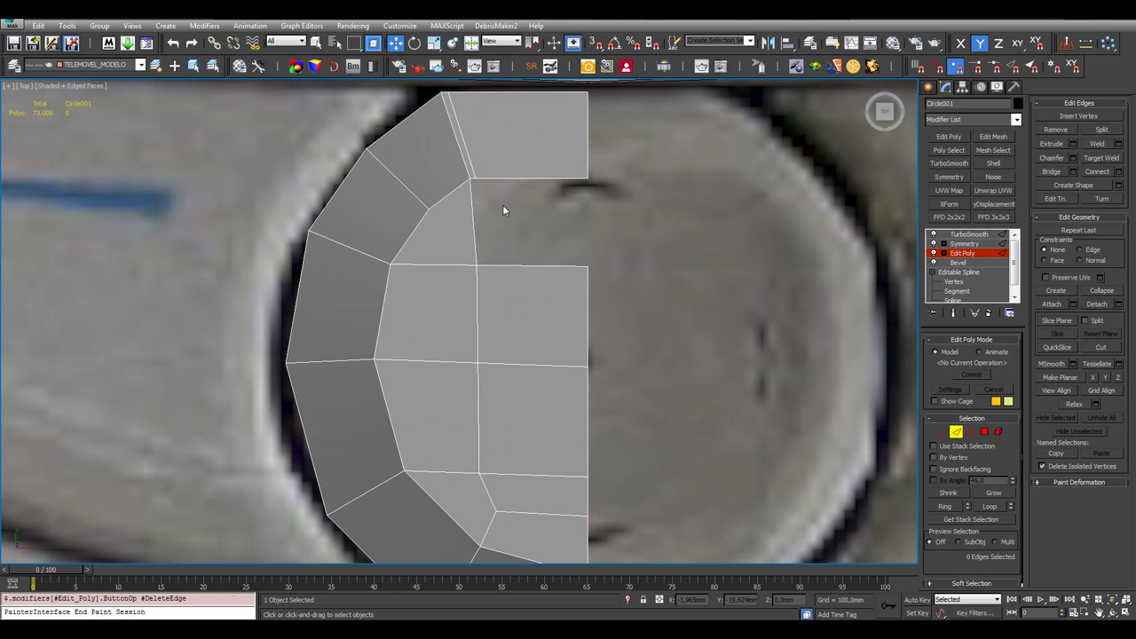
{"action": "key", "text": "ctrl+z"}
{"action": "right_click", "coordinate": [513, 197]}
{"action": "key", "text": "Escape"}
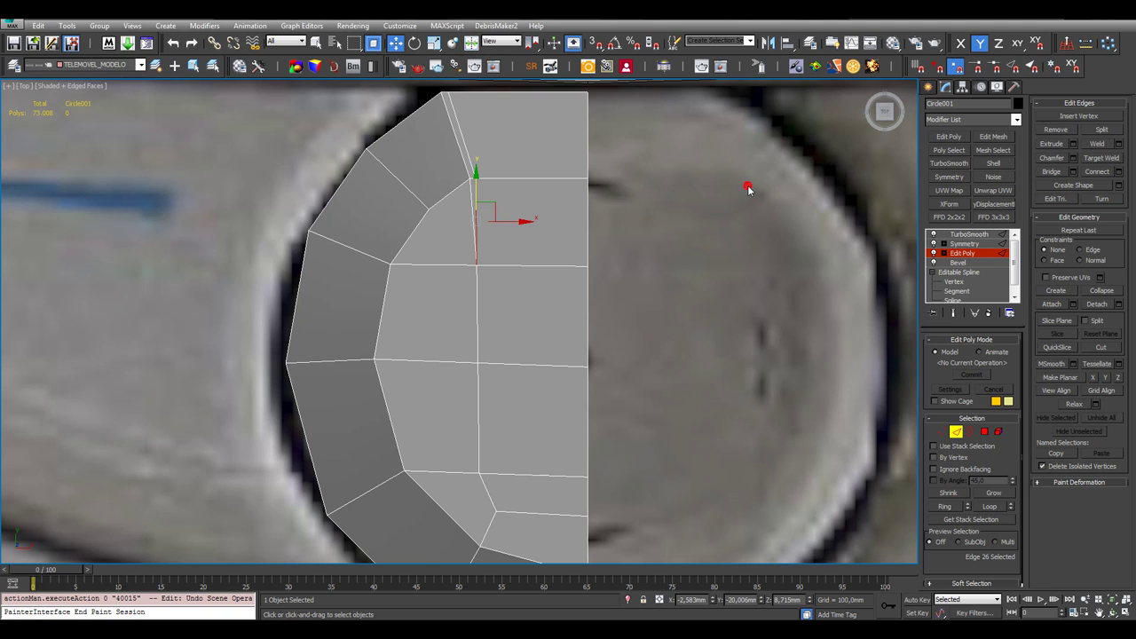
Remove the selected strip edge together with its vertices, keeping the surrounding faces
{"action": "key", "text": "ctrl+BackSpace"}
{"action": "middle_click_drag", "start_coordinate": [624, 279], "coordinate": [603, 242]}
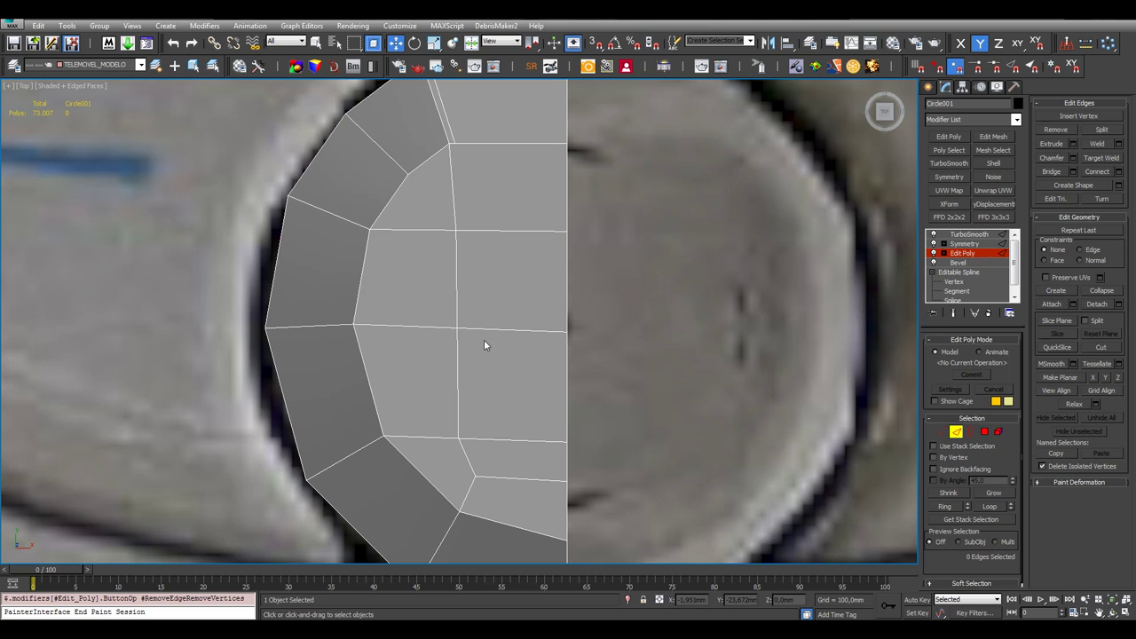
Cut from the upper doubled vertex through the cell's interior to the symmetry line, and connect the interior corner to the grid vertex below it
{"action": "right_click", "coordinate": [515, 169]}
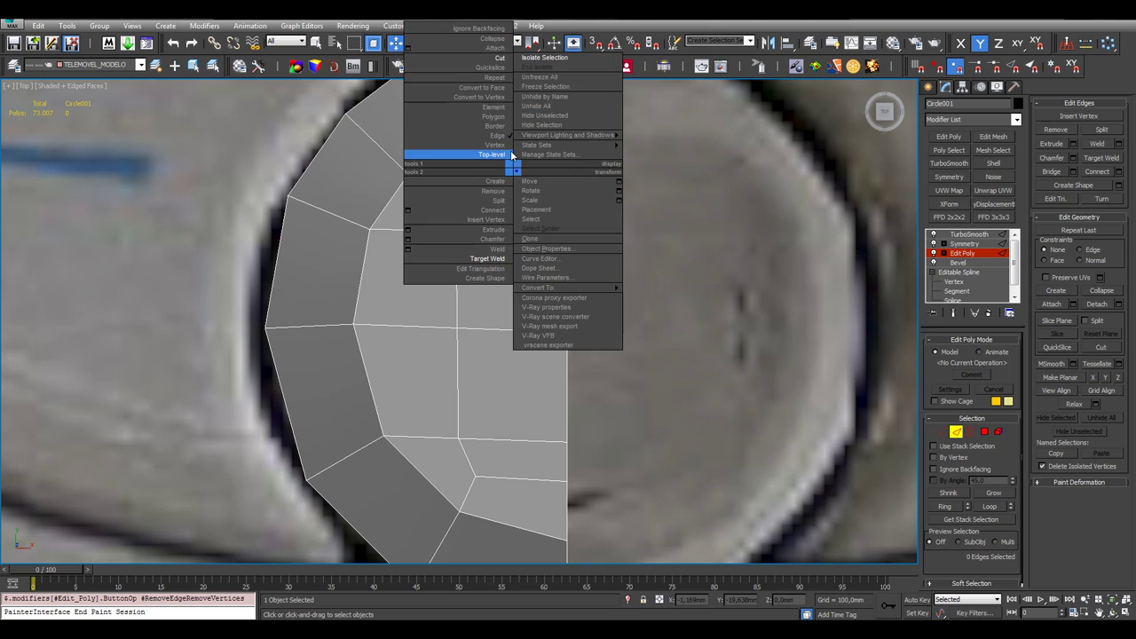
{"action": "left_click", "coordinate": [502, 57]}
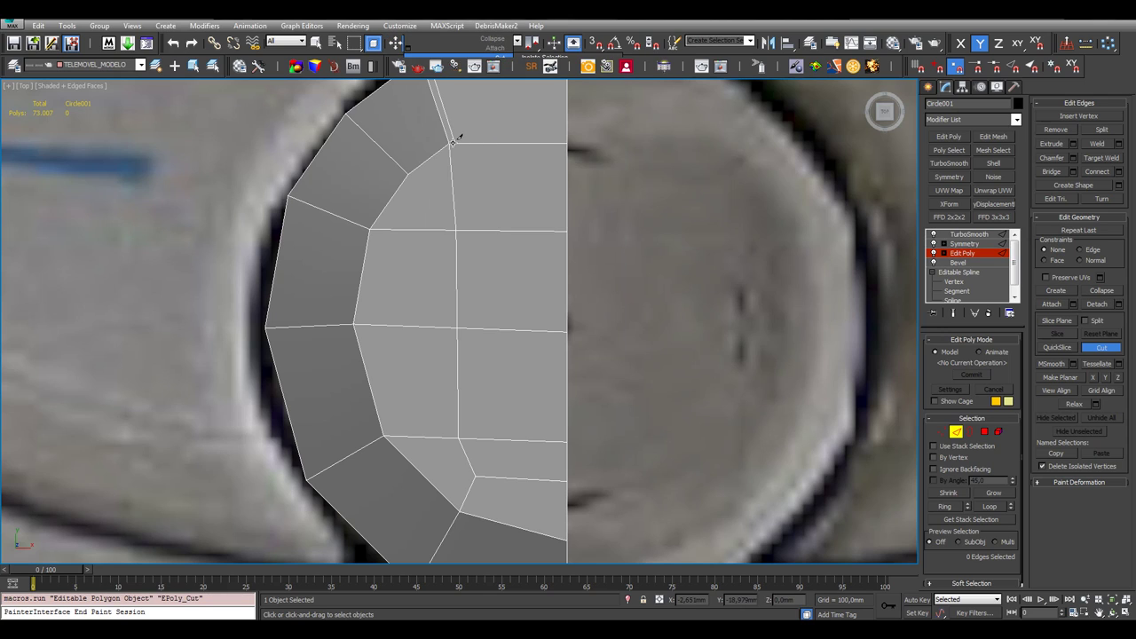
{"action": "left_click", "coordinate": [455, 143]}
{"action": "left_click", "coordinate": [507, 232]}
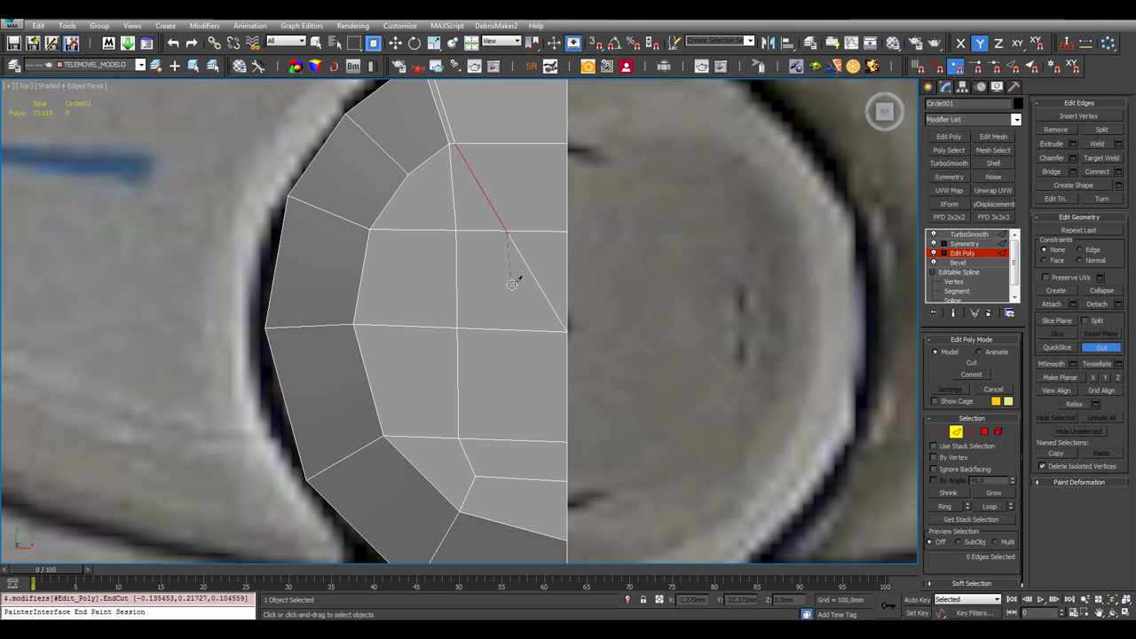
{"action": "left_click", "coordinate": [512, 283]}
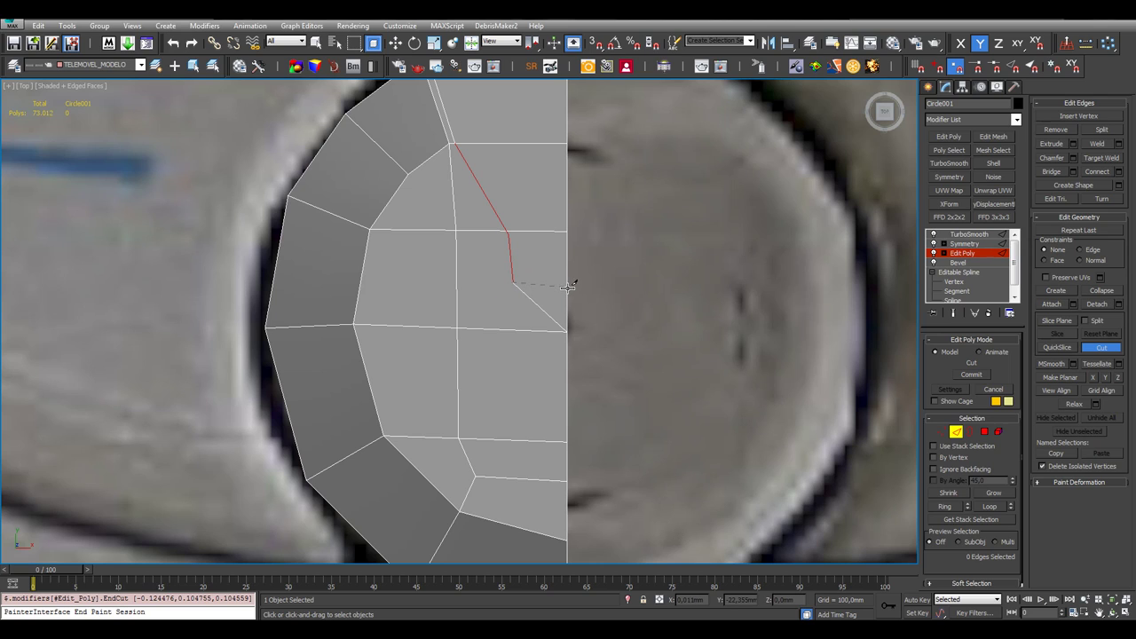
{"action": "left_click", "coordinate": [566, 286]}
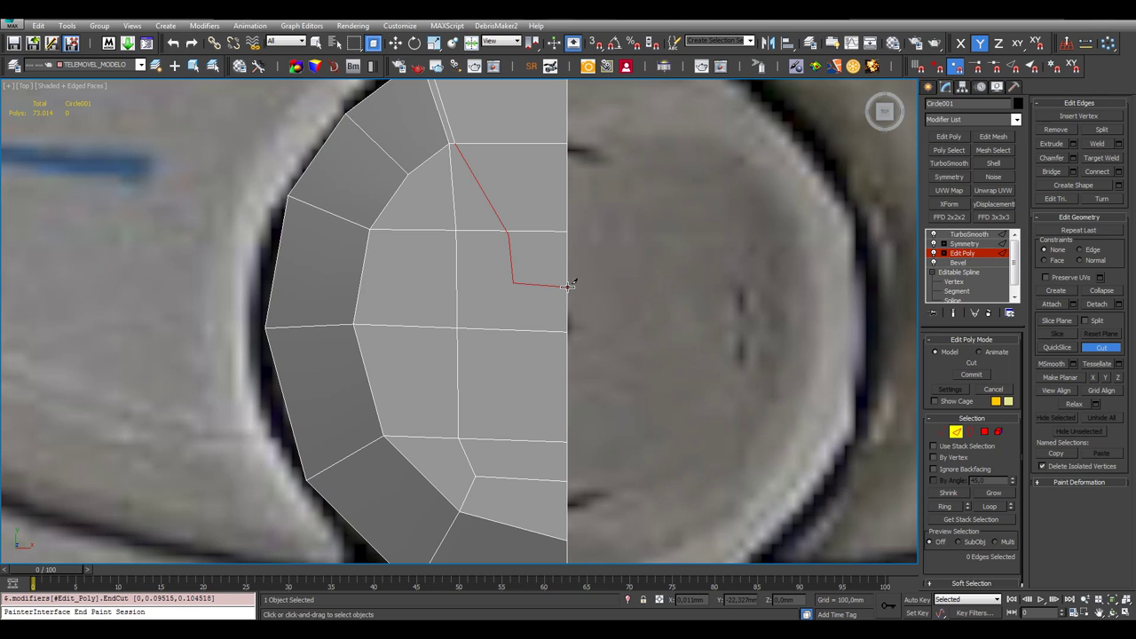
{"action": "left_click", "coordinate": [513, 281]}
{"action": "left_click", "coordinate": [457, 327]}
Target-weld the two stray cut vertices, one into the symmetry-line vertex and the other into the adjacent vertex on the upper horizontal edge
{"action": "left_click", "coordinate": [943, 431]}
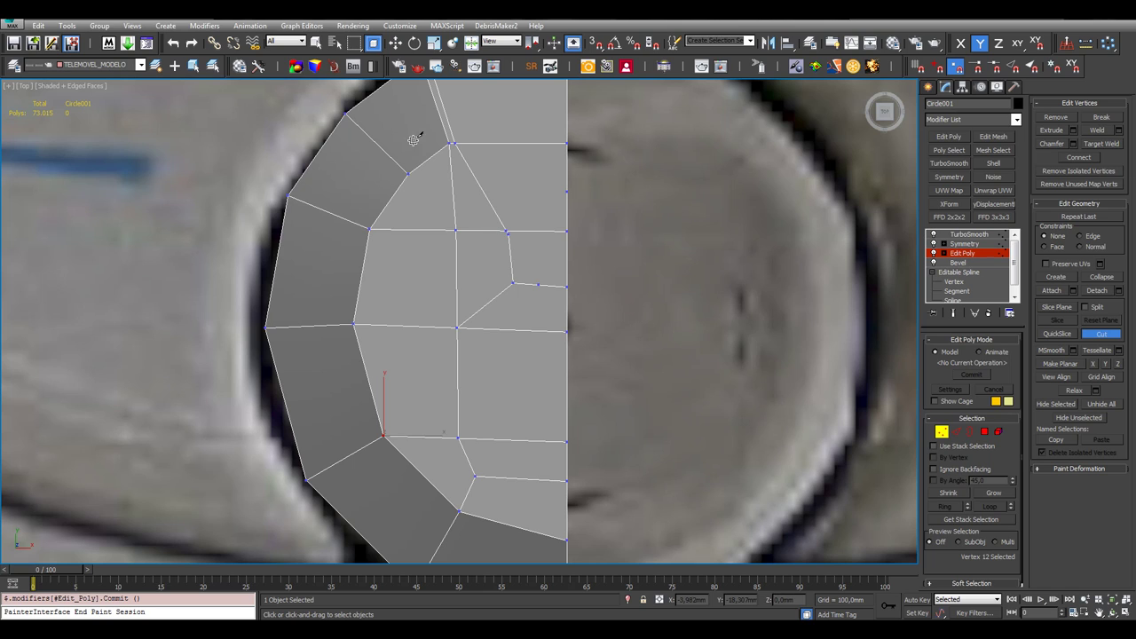
{"action": "right_click", "coordinate": [401, 114]}
{"action": "right_click", "coordinate": [333, 163]}
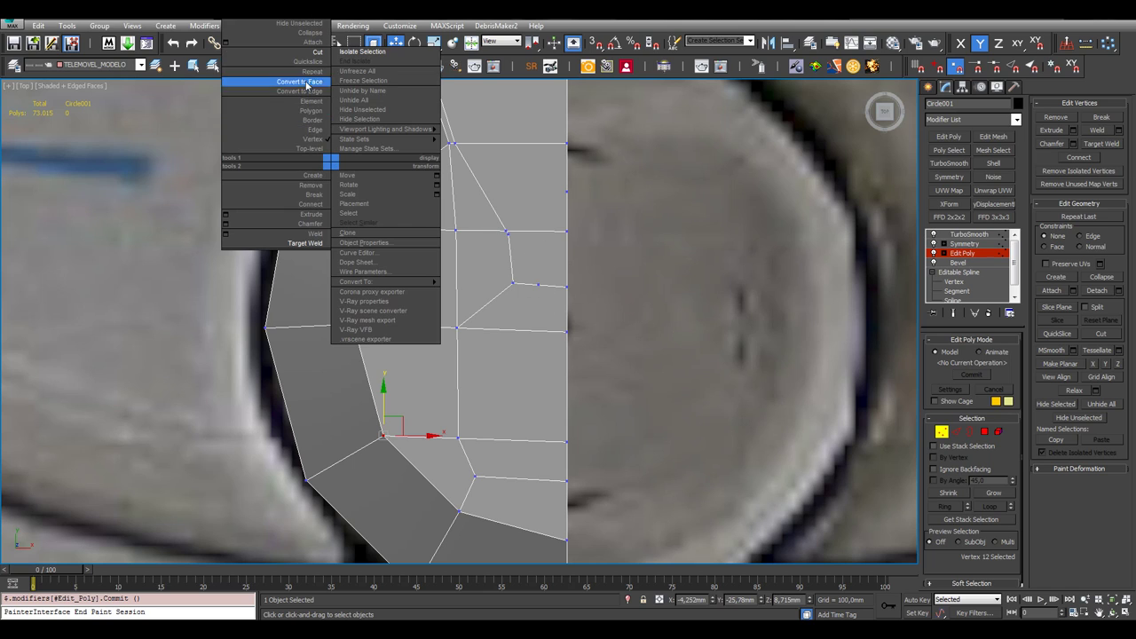
{"action": "right_click", "coordinate": [516, 262]}
{"action": "right_click", "coordinate": [531, 254]}
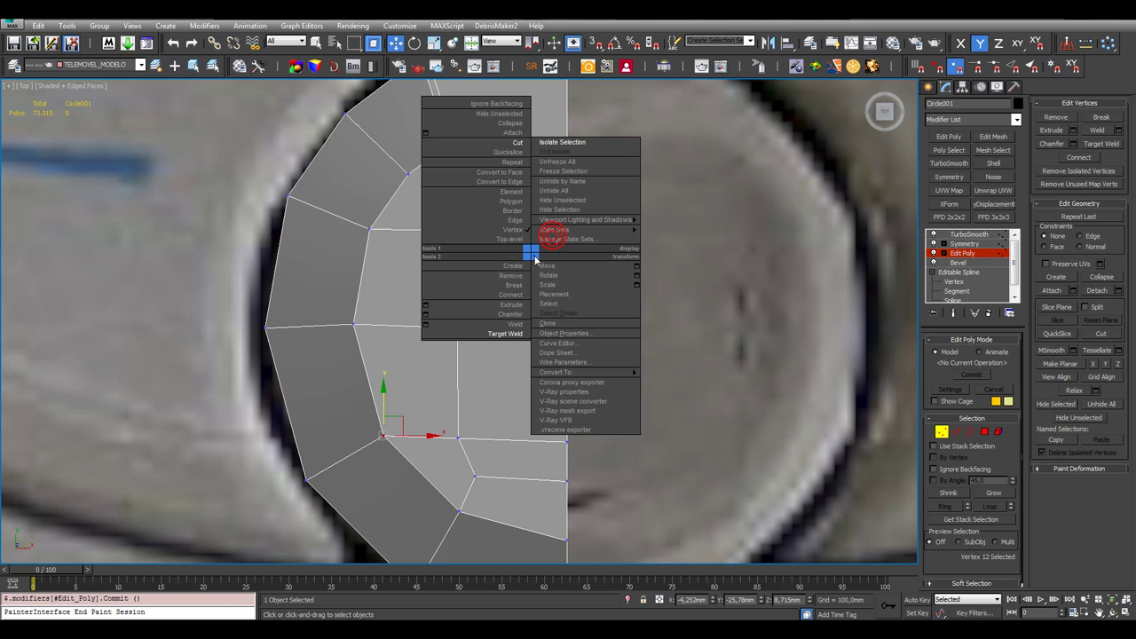
{"action": "left_click", "coordinate": [507, 334]}
{"action": "scroll", "coordinate": [538, 300], "scroll_direction": "up", "scroll_amount": 5}
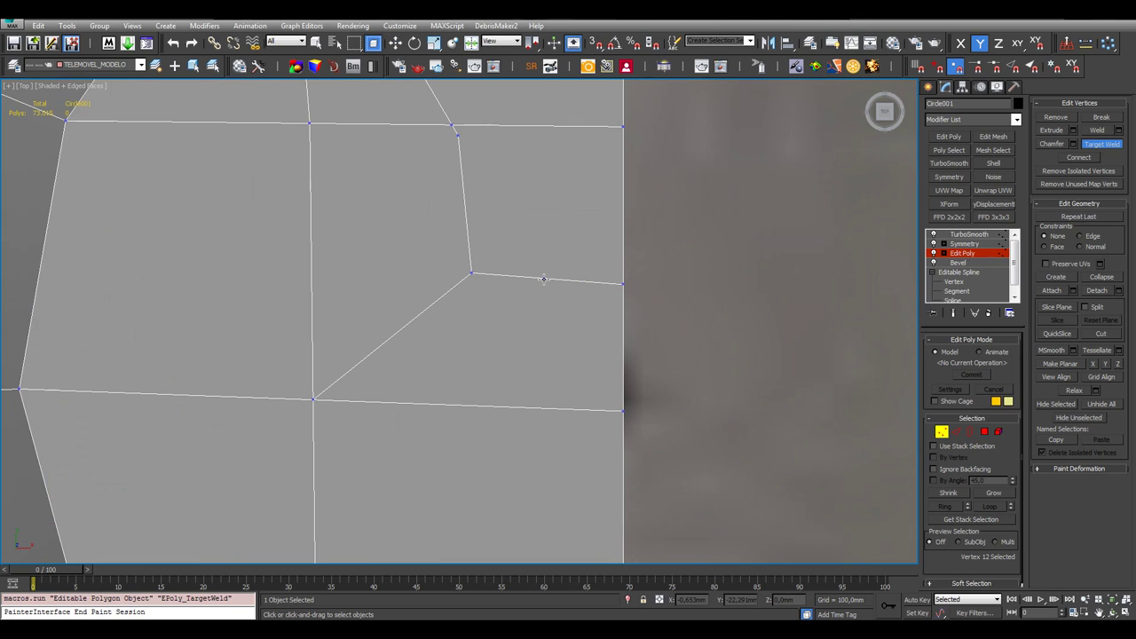
{"action": "left_click", "coordinate": [544, 279]}
{"action": "left_click", "coordinate": [622, 284]}
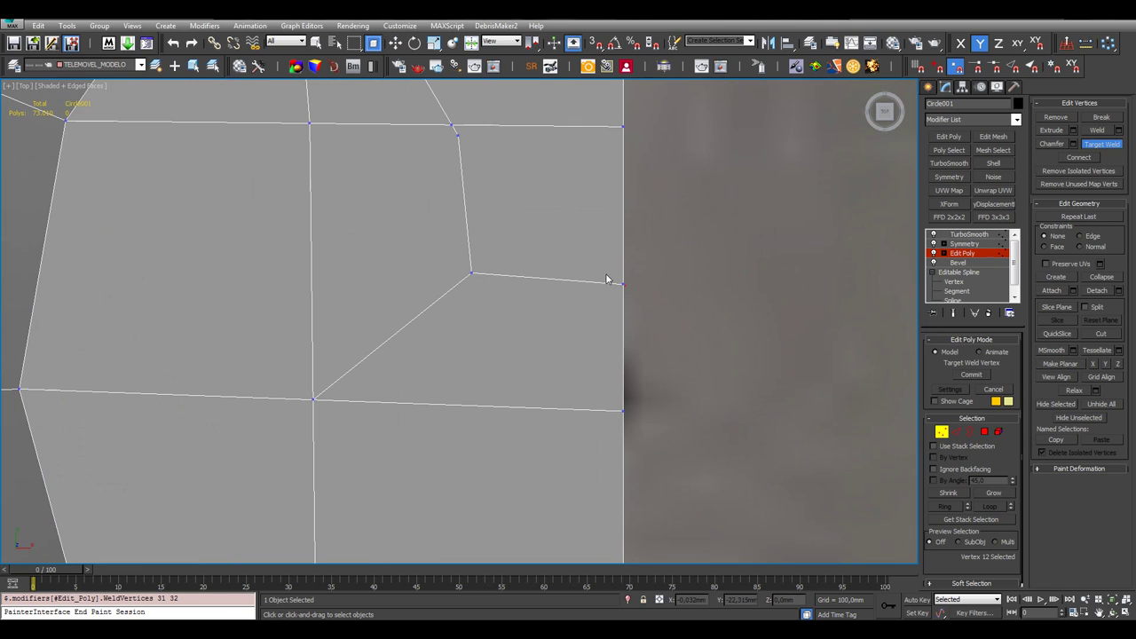
{"action": "left_click", "coordinate": [458, 136]}
{"action": "left_click", "coordinate": [451, 125]}
{"action": "scroll", "coordinate": [472, 173], "scroll_direction": "down", "scroll_amount": 2}
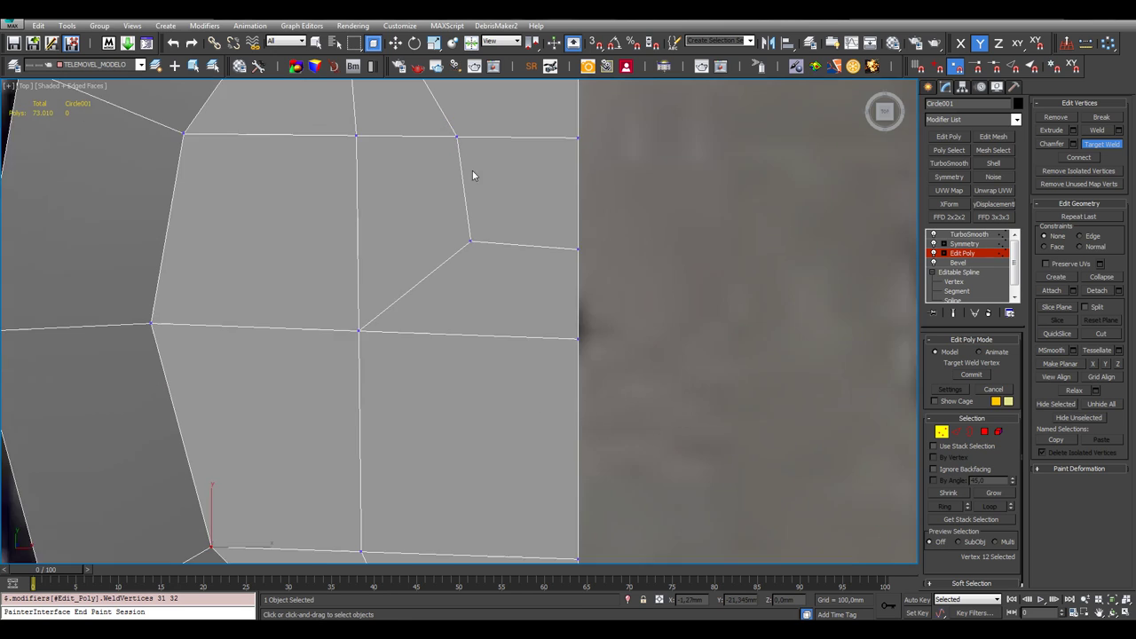
{"action": "scroll", "coordinate": [473, 175], "scroll_direction": "down", "scroll_amount": 4}
{"action": "scroll", "coordinate": [453, 201], "scroll_direction": "up", "scroll_amount": 4}
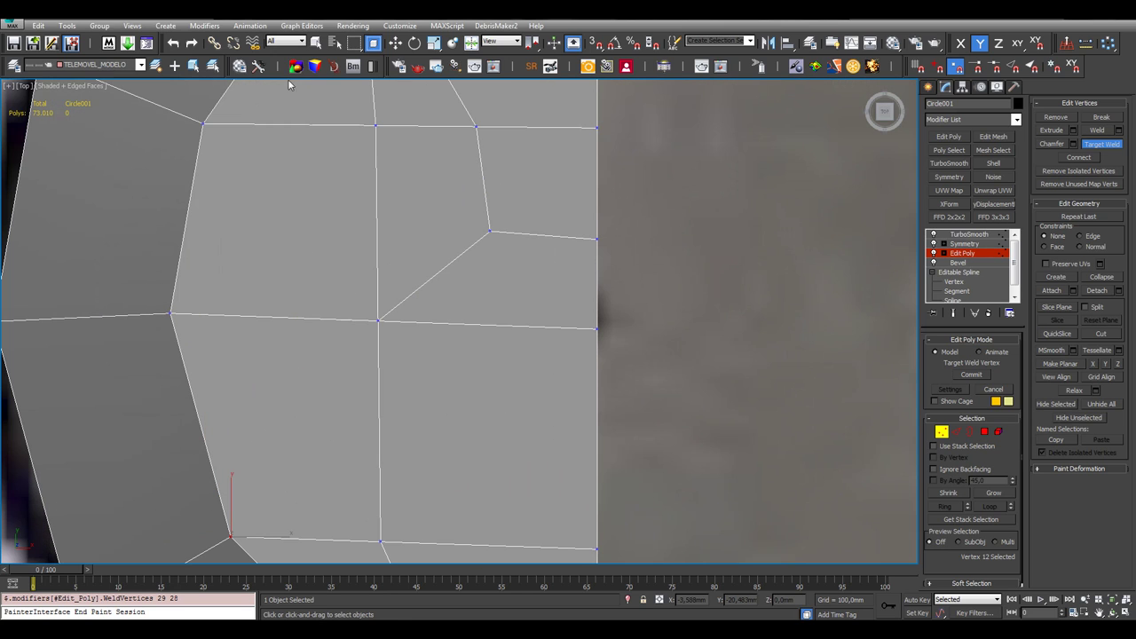
Move the new cut's interior corner vertex horizontally and vertically to square up its edges with the surrounding grid
{"action": "left_click", "coordinate": [396, 42]}
{"action": "left_click", "coordinate": [379, 319]}
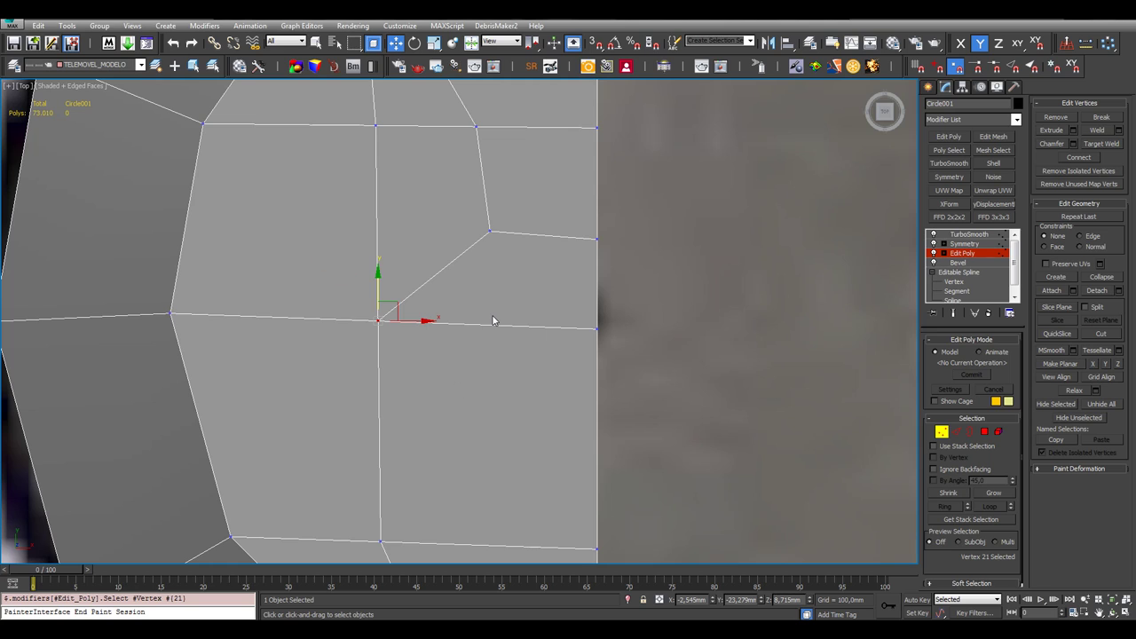
{"action": "scroll", "coordinate": [493, 321], "scroll_direction": "down", "scroll_amount": 3}
{"action": "left_click_drag", "start_coordinate": [474, 265], "coordinate": [516, 274]}
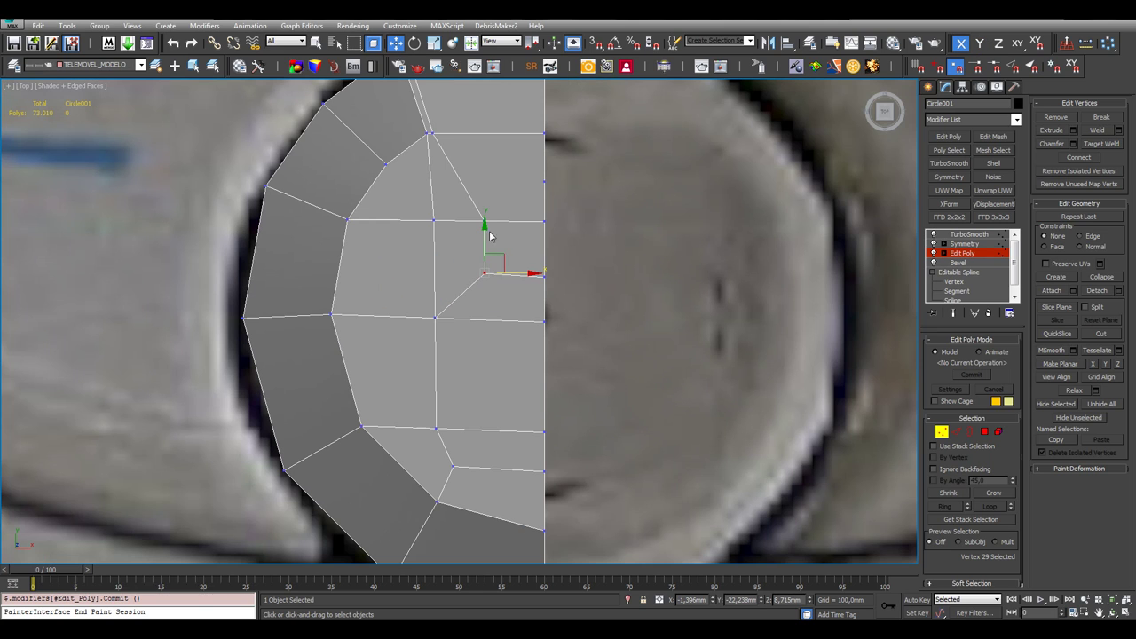
{"action": "left_click_drag", "start_coordinate": [489, 236], "coordinate": [490, 241]}
Try shifting the lower inner corner vertex along X and undo the move
{"action": "scroll", "coordinate": [432, 322], "scroll_direction": "down", "scroll_amount": 2}
{"action": "middle_click_drag", "start_coordinate": [477, 411], "coordinate": [454, 335]}
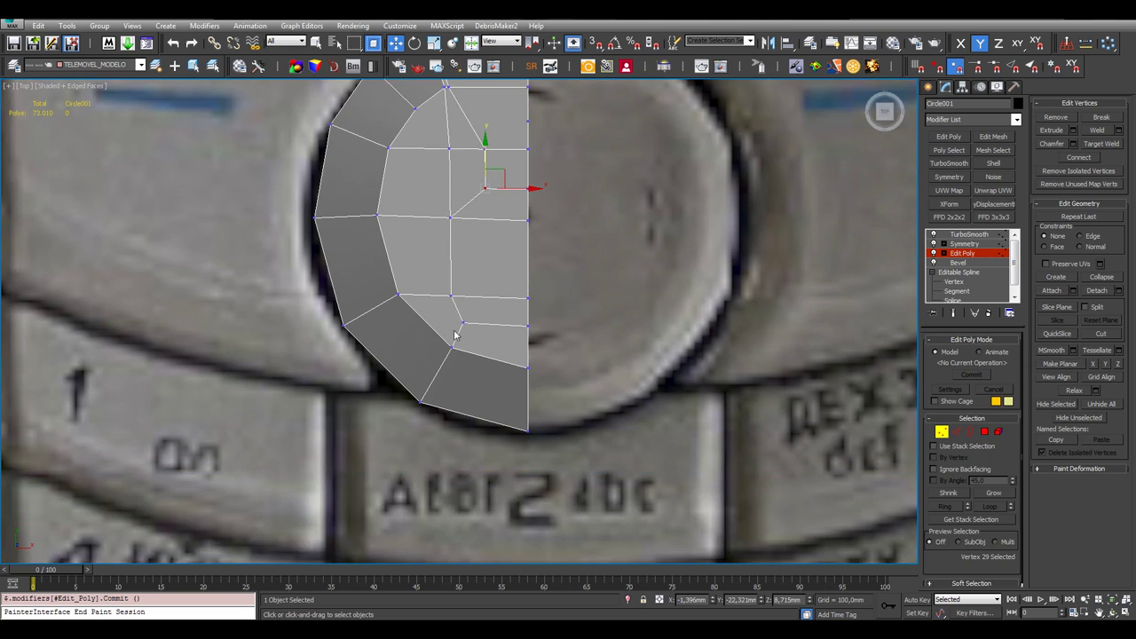
{"action": "scroll", "coordinate": [455, 335], "scroll_direction": "up", "scroll_amount": 2}
{"action": "left_click", "coordinate": [502, 335]}
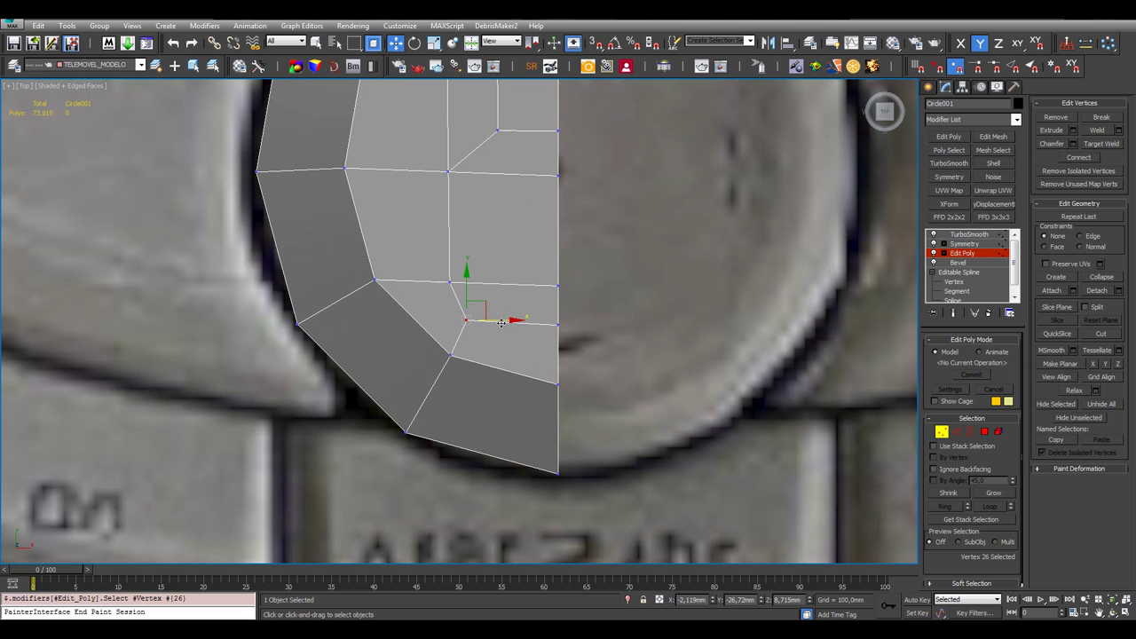
{"action": "left_click_drag", "start_coordinate": [501, 322], "coordinate": [469, 319]}
{"action": "key", "text": "ctrl+z"}
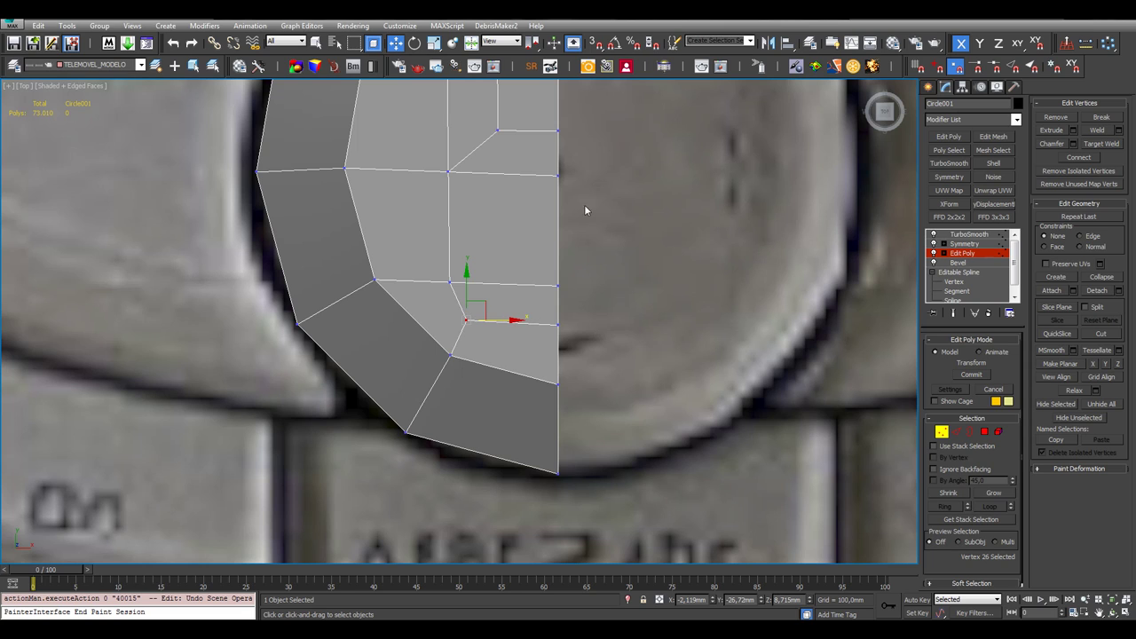
Remove the surplus vertex on the symmetry line between the two upper horizontal edges
{"action": "middle_click_drag", "start_coordinate": [585, 206], "coordinate": [597, 338]}
{"action": "scroll", "coordinate": [598, 316], "scroll_direction": "down", "scroll_amount": 2}
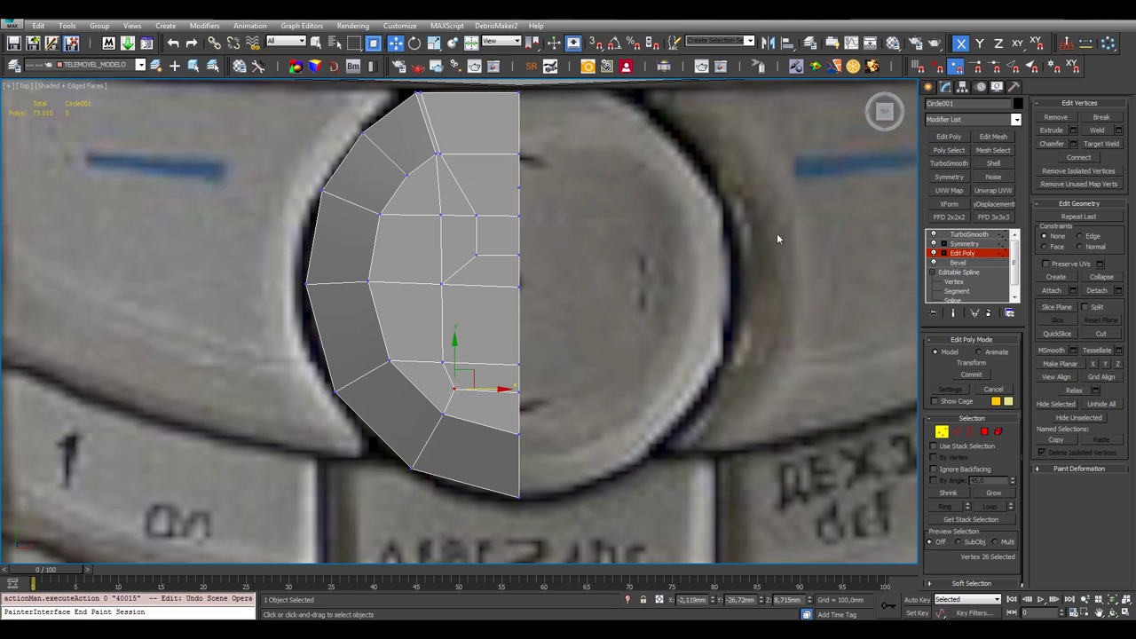
{"action": "left_click", "coordinate": [481, 169]}
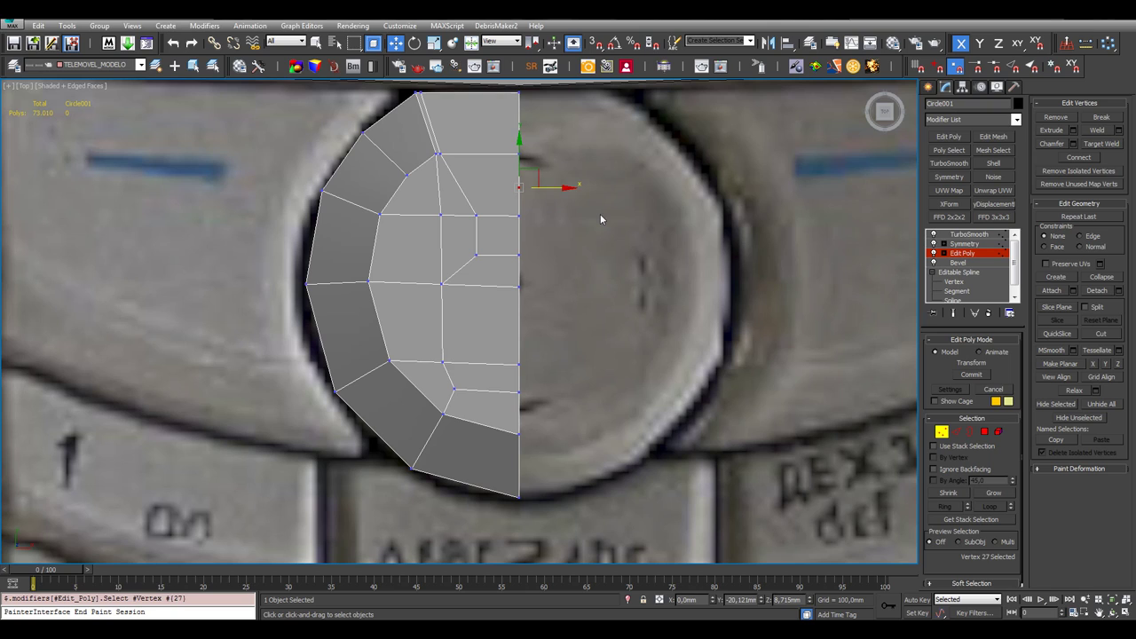
{"action": "key", "text": "BackSpace"}
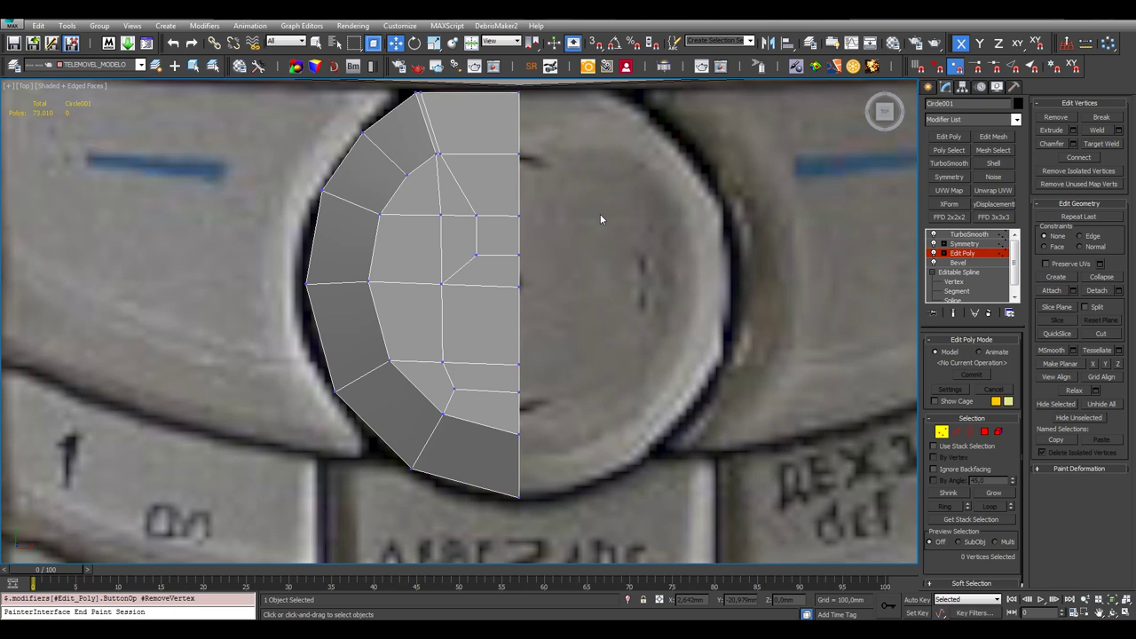
Examine the mirrored and TurboSmoothed button from above with nothing selected and the edge display hidden
{"action": "left_click", "coordinate": [975, 245]}
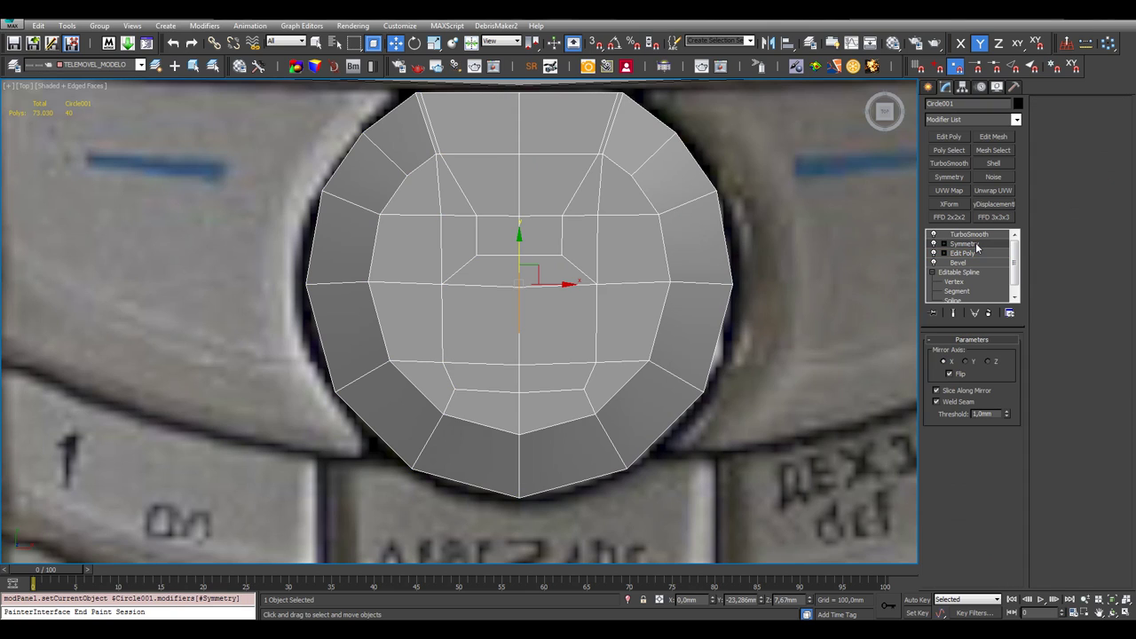
{"action": "left_click", "coordinate": [976, 235]}
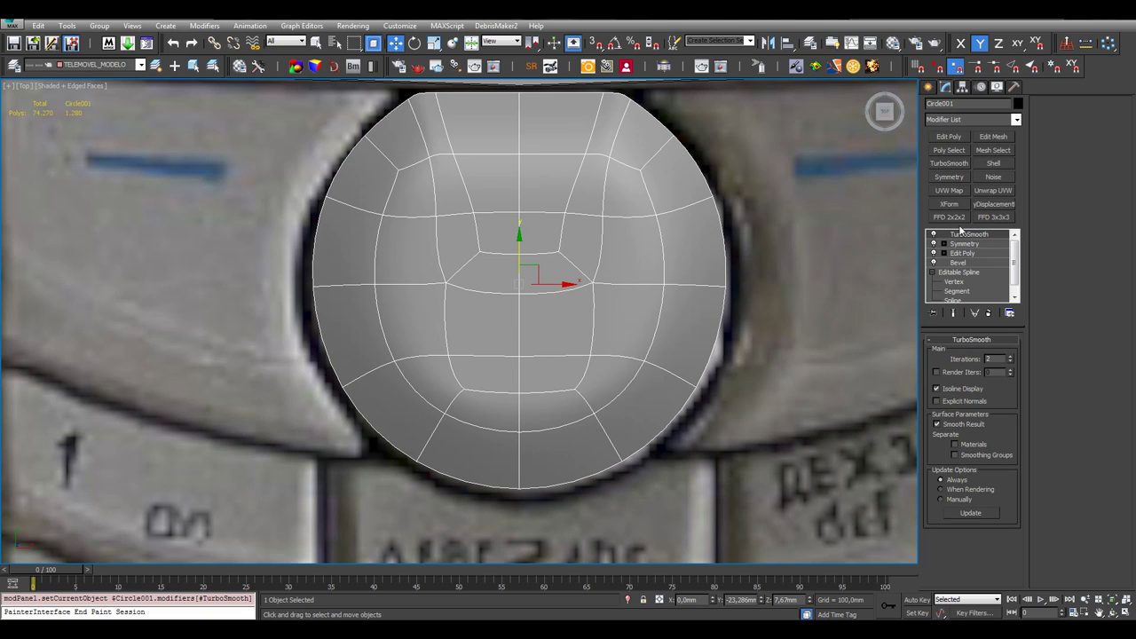
{"action": "left_click", "coordinate": [789, 198]}
{"action": "key", "text": "F4"}
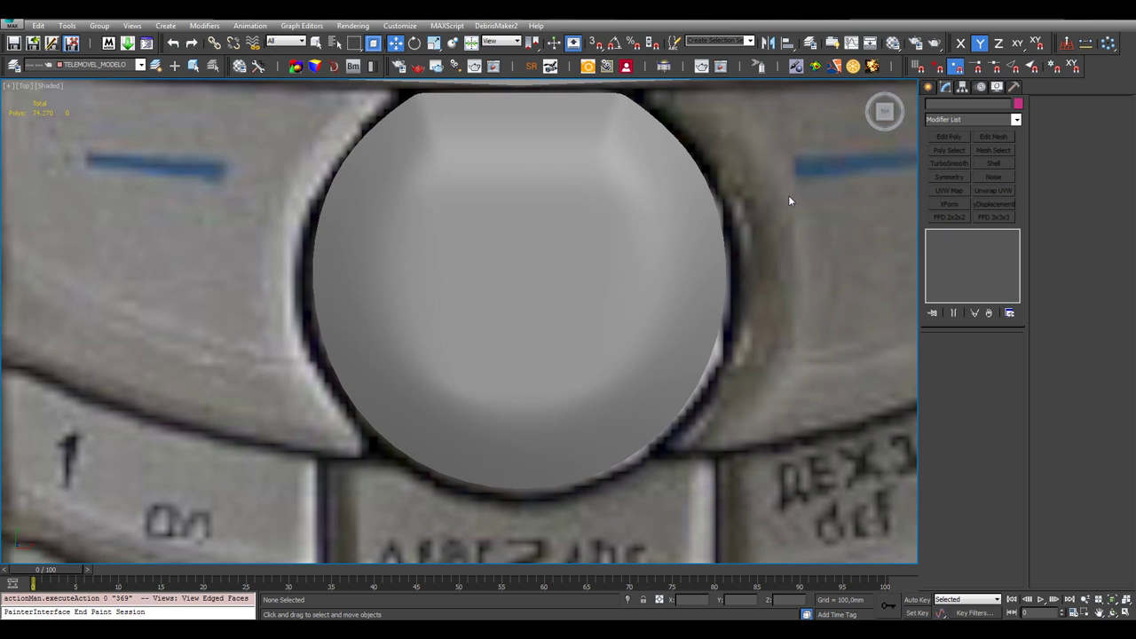
{"action": "scroll", "coordinate": [789, 195], "scroll_direction": "down", "scroll_amount": 4}
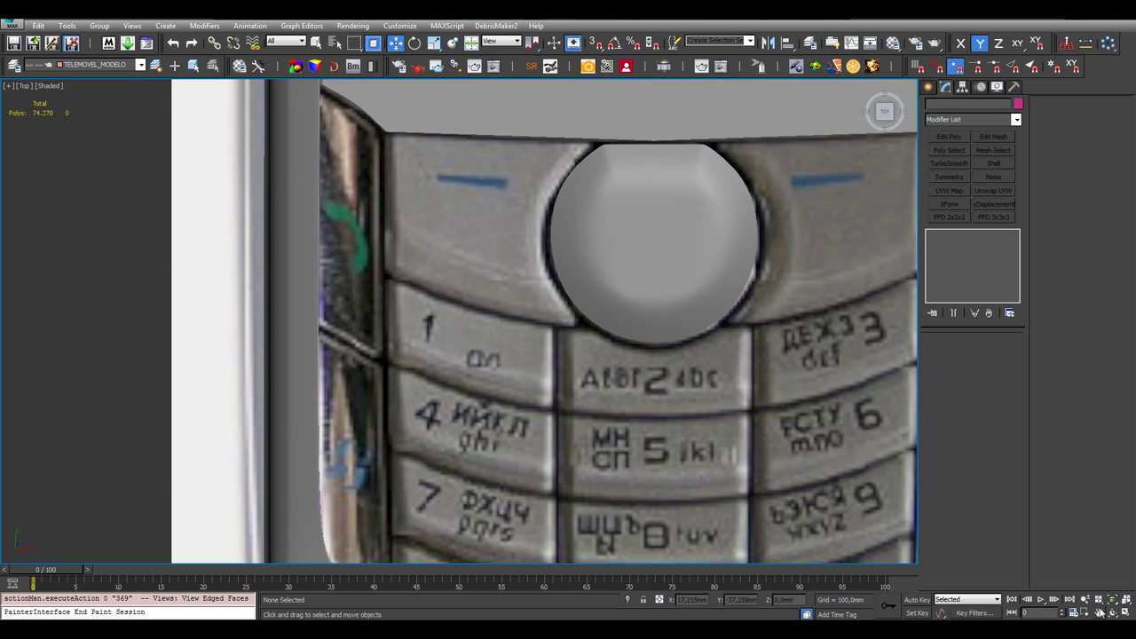
Inspect the smoothed button from an angle in the Perspective view, restore the edge display and select the button
{"action": "left_click", "coordinate": [1125, 612]}
{"action": "left_click", "coordinate": [810, 437]}
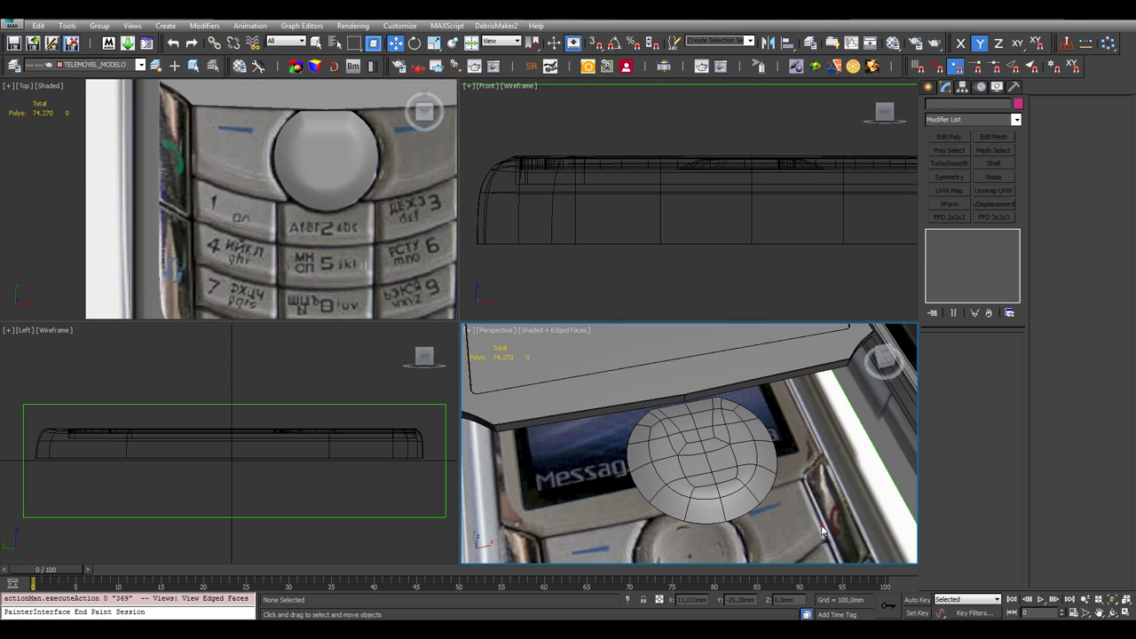
{"action": "left_click", "coordinate": [1124, 612]}
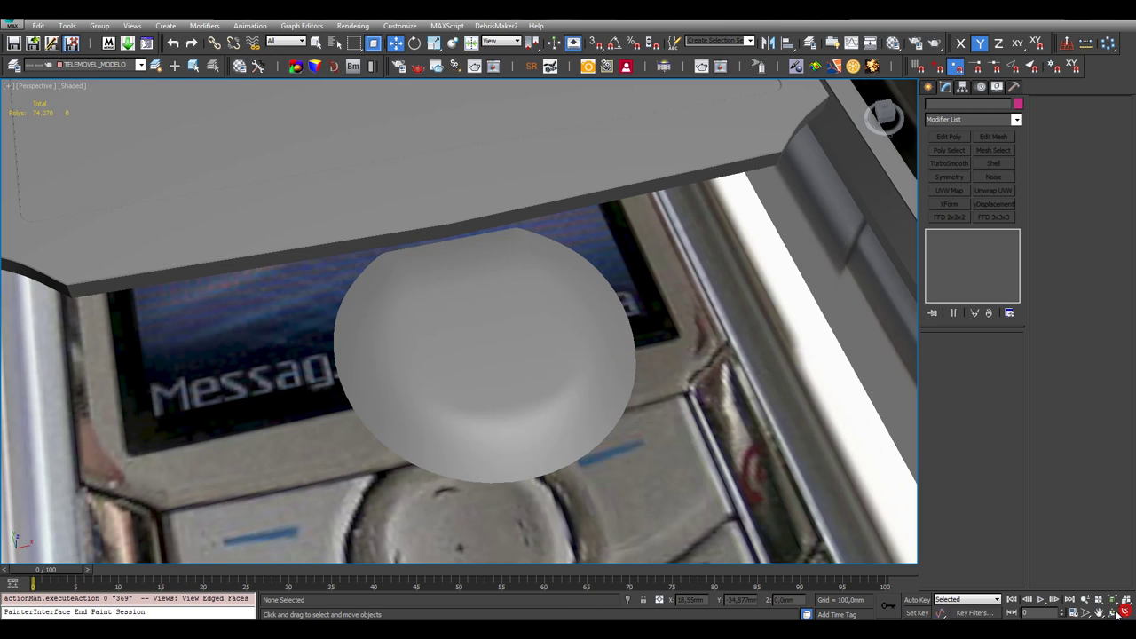
{"action": "left_click", "coordinate": [1114, 612]}
{"action": "left_click_drag", "start_coordinate": [503, 441], "coordinate": [271, 236]}
{"action": "mouse_move", "coordinate": [368, 272]}
{"action": "left_mouse_down"}
{"action": "mouse_move", "coordinate": [419, 256]}
{"action": "mouse_move", "coordinate": [436, 208]}
{"action": "mouse_move", "coordinate": [393, 307]}
{"action": "mouse_move", "coordinate": [408, 309]}
{"action": "mouse_move", "coordinate": [355, 266]}
{"action": "left_mouse_up"}
{"action": "key", "text": "F4"}
{"action": "key", "text": "w"}
{"action": "left_click", "coordinate": [285, 355]}
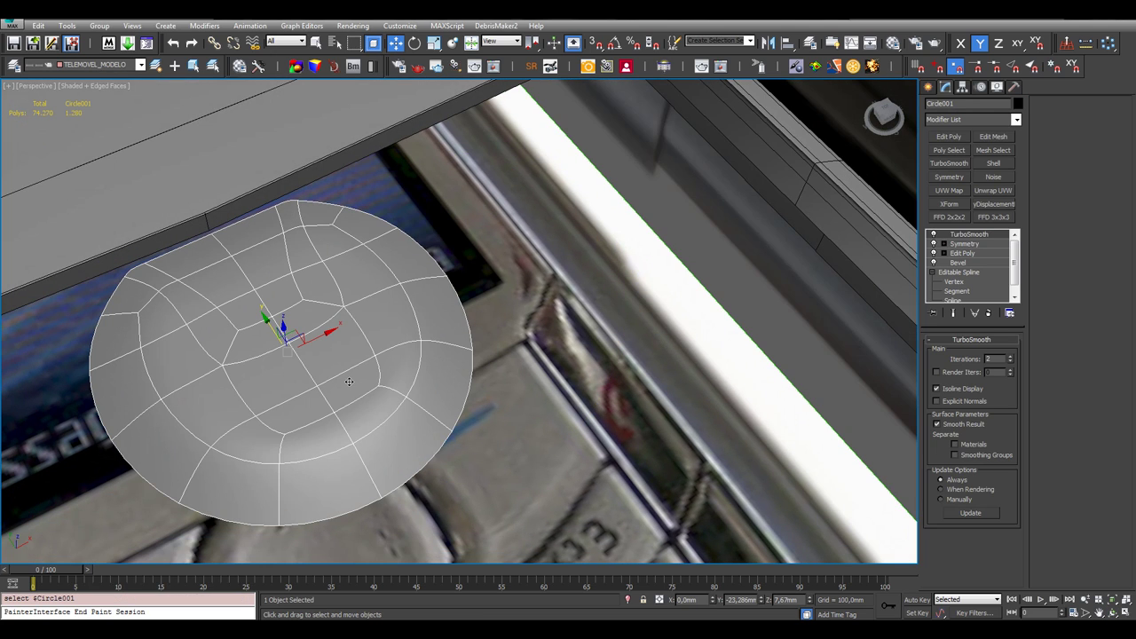
Disable the button's TurboSmooth modifier and return to an enlarged Top view of the mirrored mesh
{"action": "left_click", "coordinate": [933, 235]}
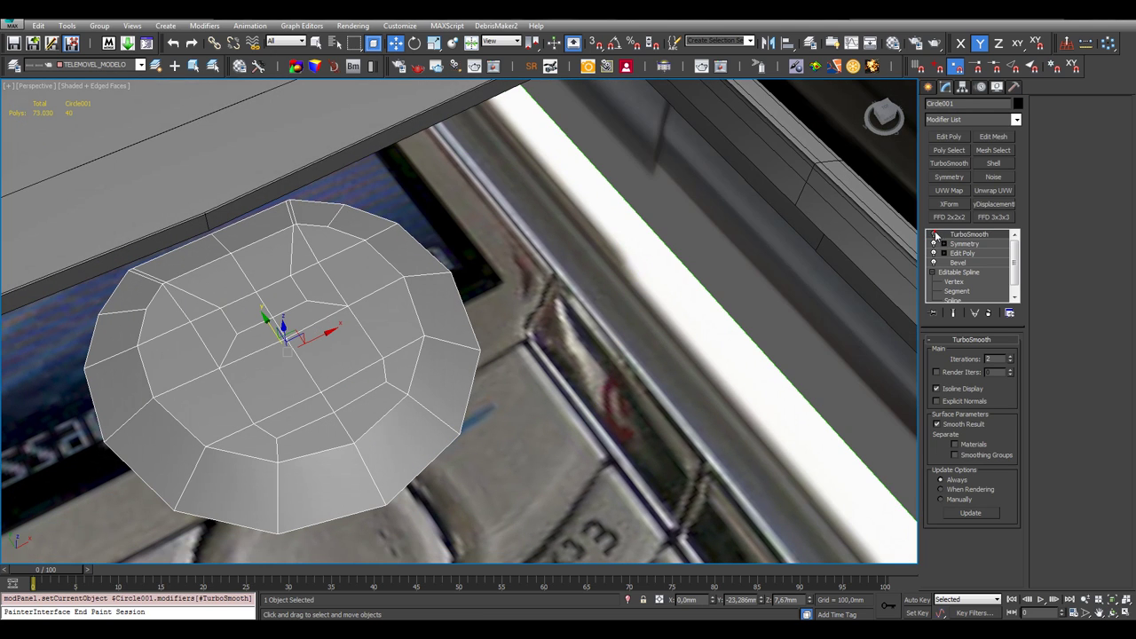
{"action": "left_click", "coordinate": [1126, 613]}
{"action": "right_click", "coordinate": [417, 251]}
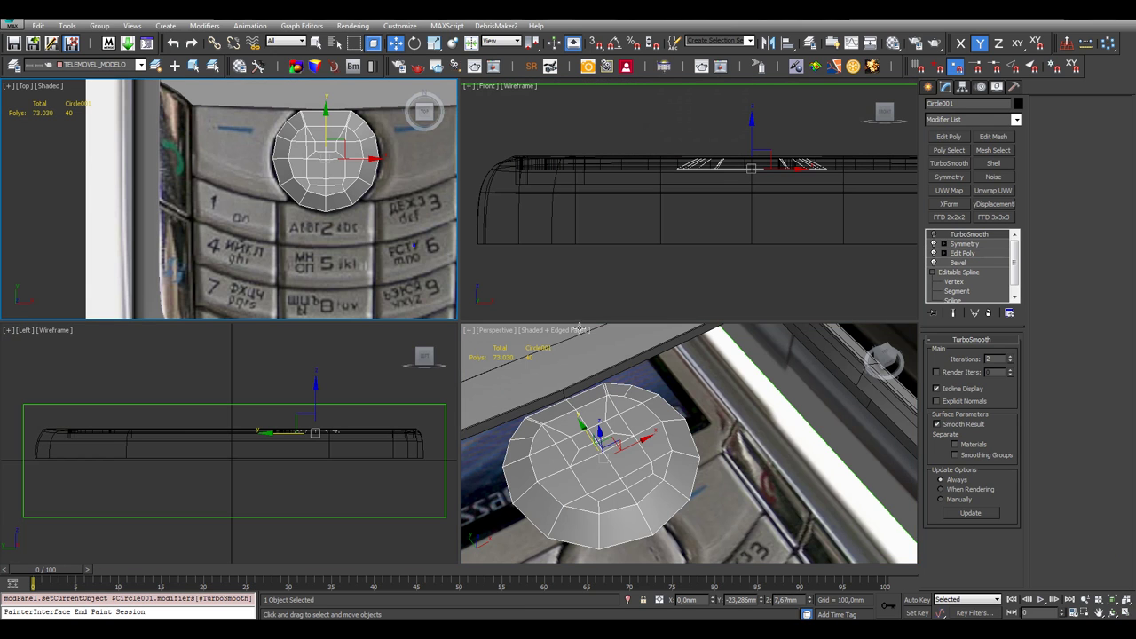
{"action": "left_click", "coordinate": [1125, 613]}
{"action": "scroll", "coordinate": [670, 245], "scroll_direction": "up", "scroll_amount": 4}
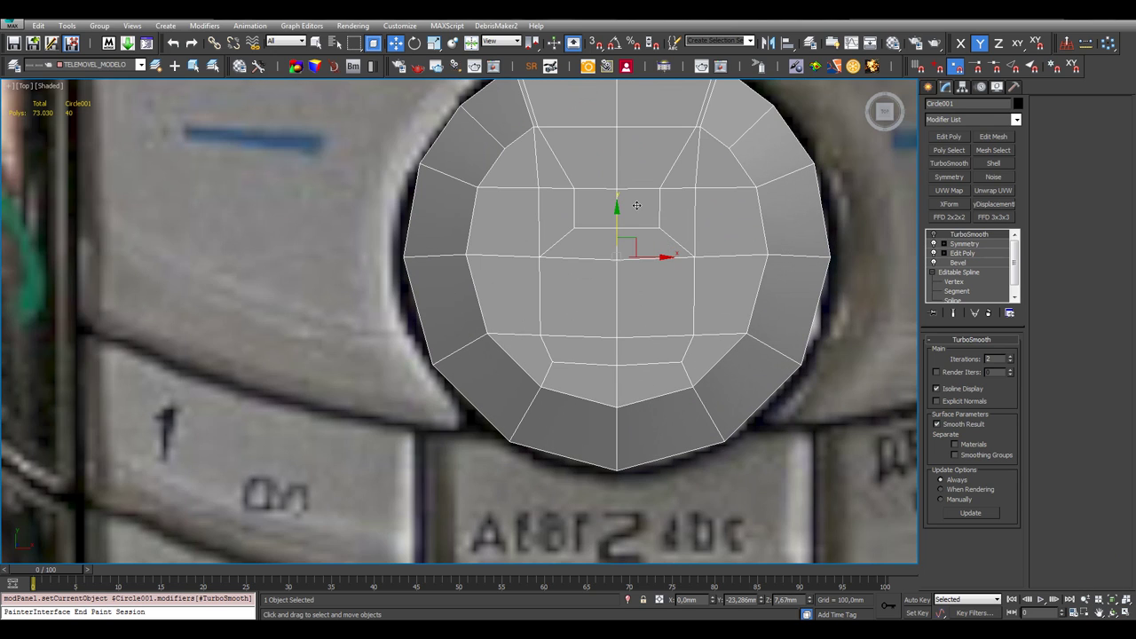
{"action": "scroll", "coordinate": [615, 134], "scroll_direction": "up", "scroll_amount": 3}
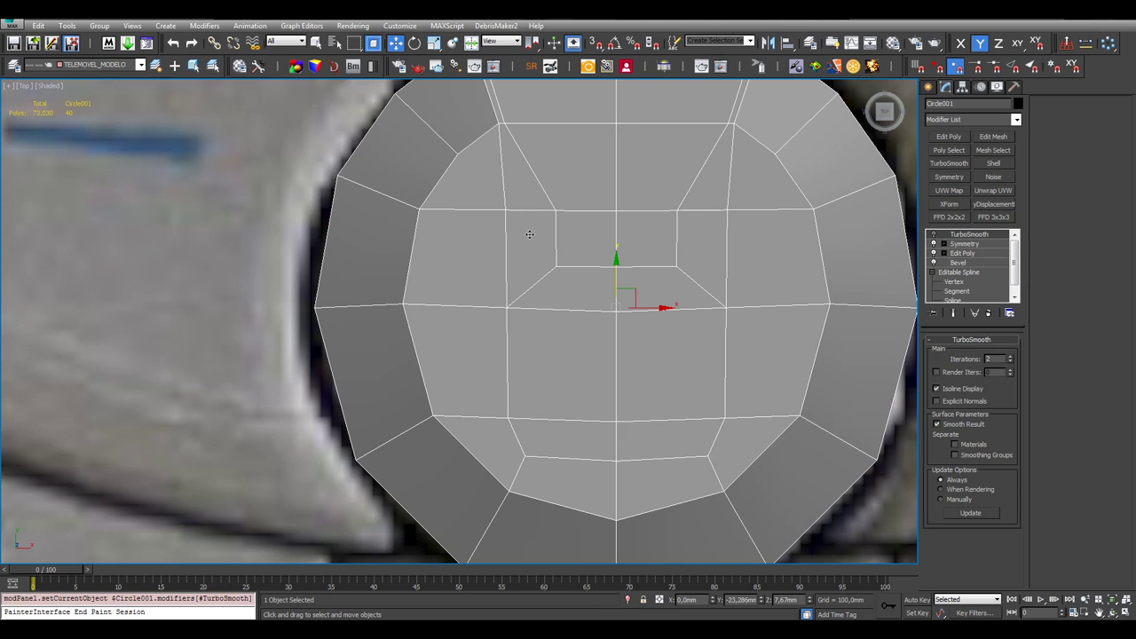
{"action": "middle_click_drag", "start_coordinate": [529, 234], "coordinate": [478, 219]}
{"action": "scroll", "coordinate": [477, 219], "scroll_direction": "down", "scroll_amount": 2}
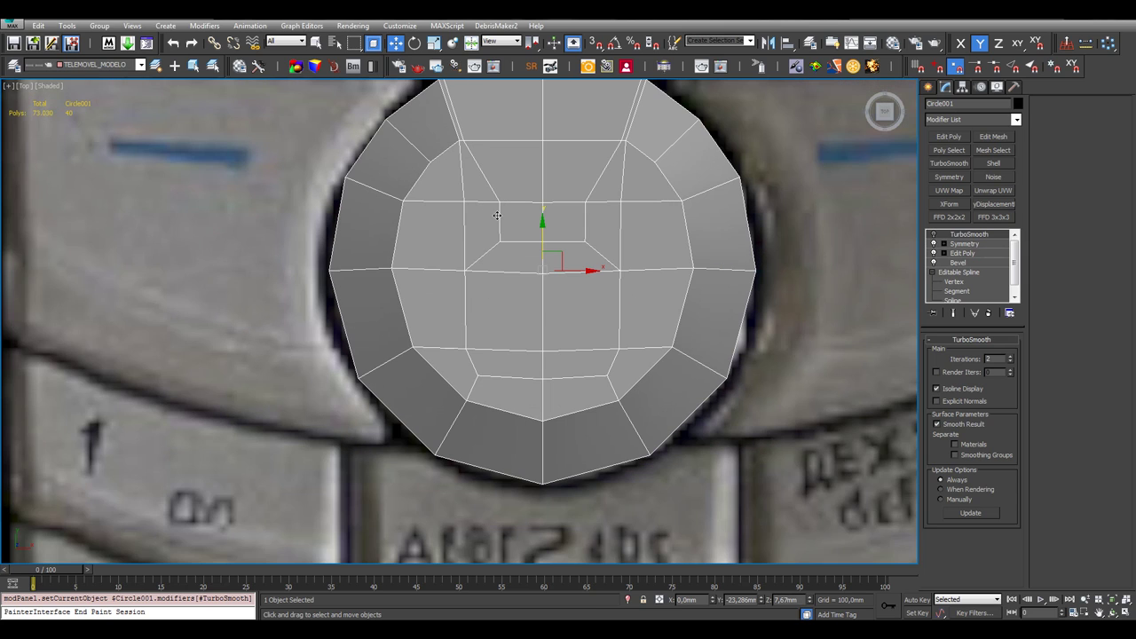
In the half button's Edit Poly, connect the edge ring across the outer sloped band with one segment and a slide of 90
{"action": "left_click", "coordinate": [963, 253]}
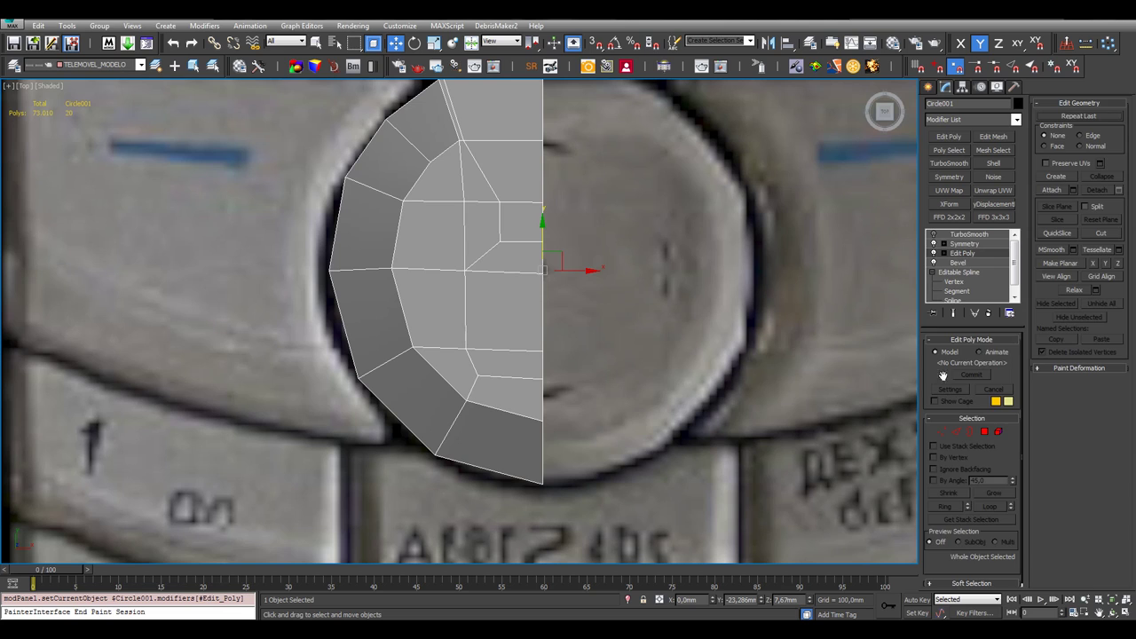
{"action": "left_click", "coordinate": [956, 433]}
{"action": "left_click", "coordinate": [540, 454]}
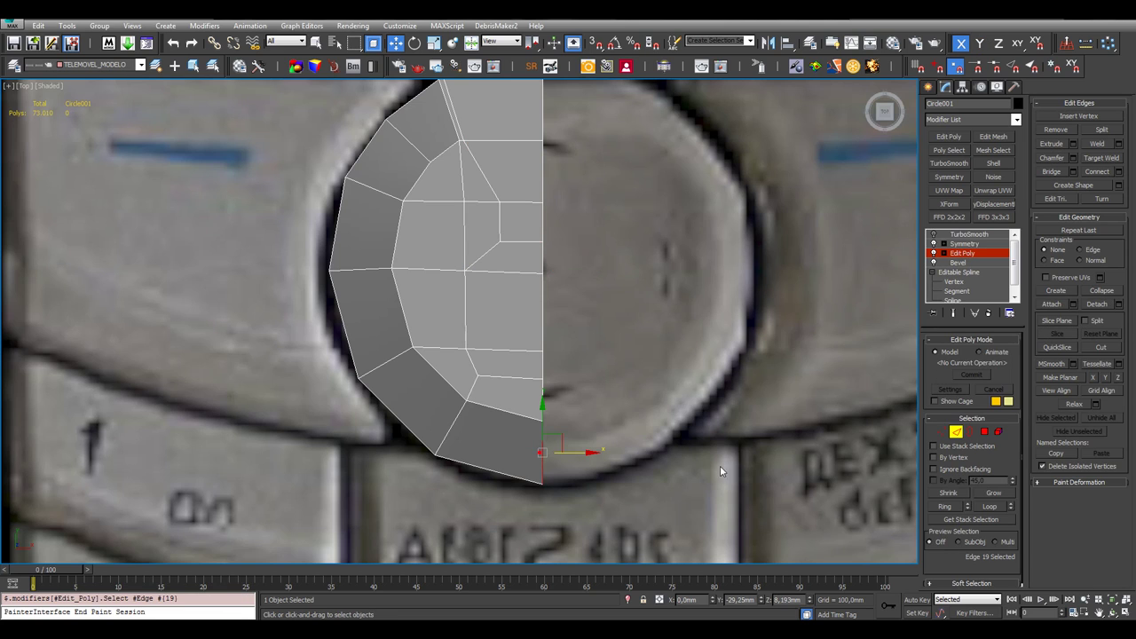
{"action": "left_click", "coordinate": [954, 508]}
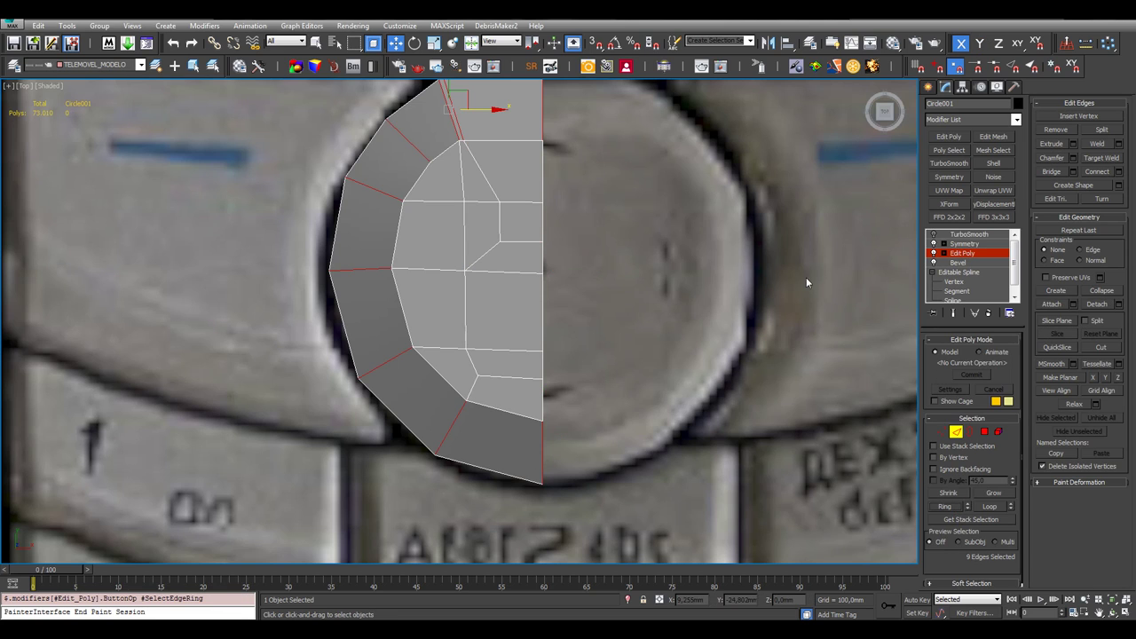
{"action": "right_click", "coordinate": [786, 240]}
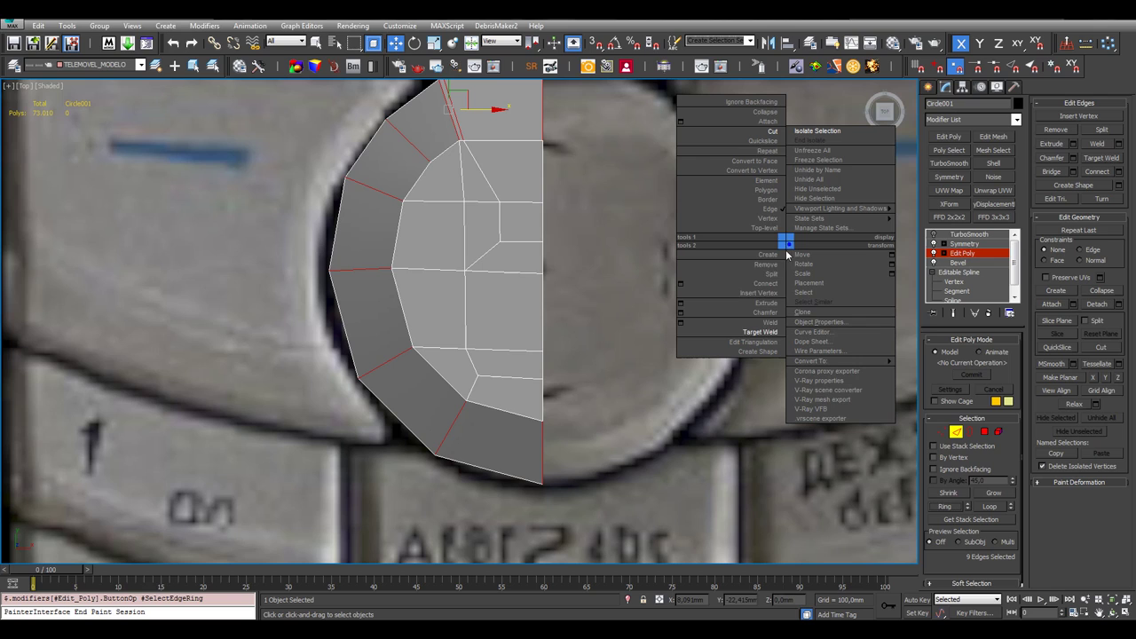
{"action": "left_click", "coordinate": [680, 283]}
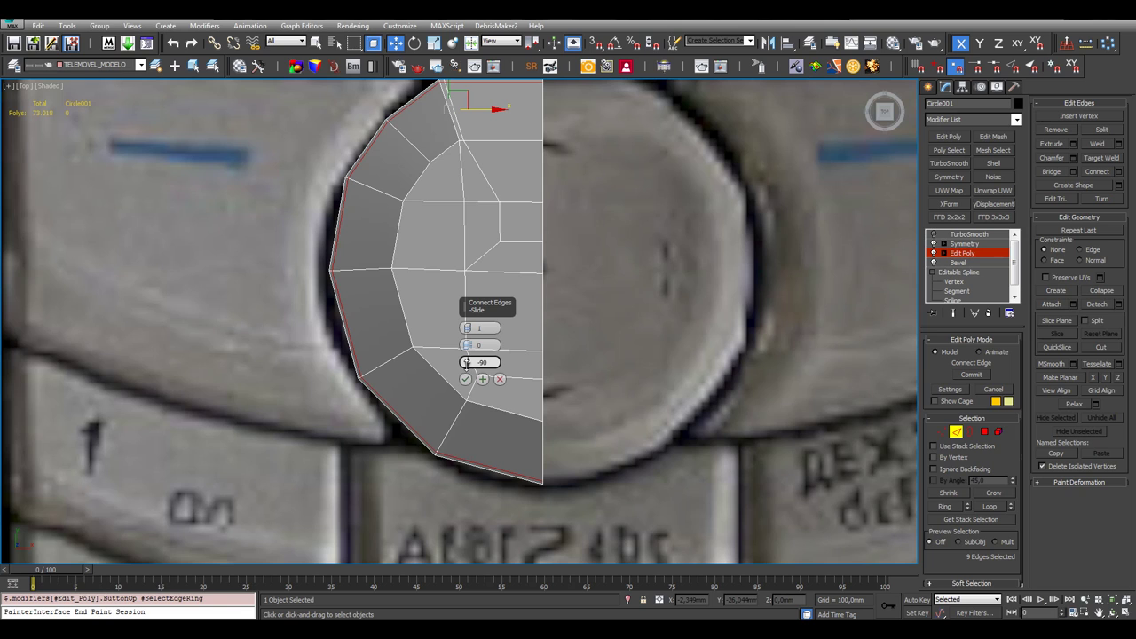
{"action": "left_click_drag", "start_coordinate": [466, 363], "coordinate": [474, 583]}
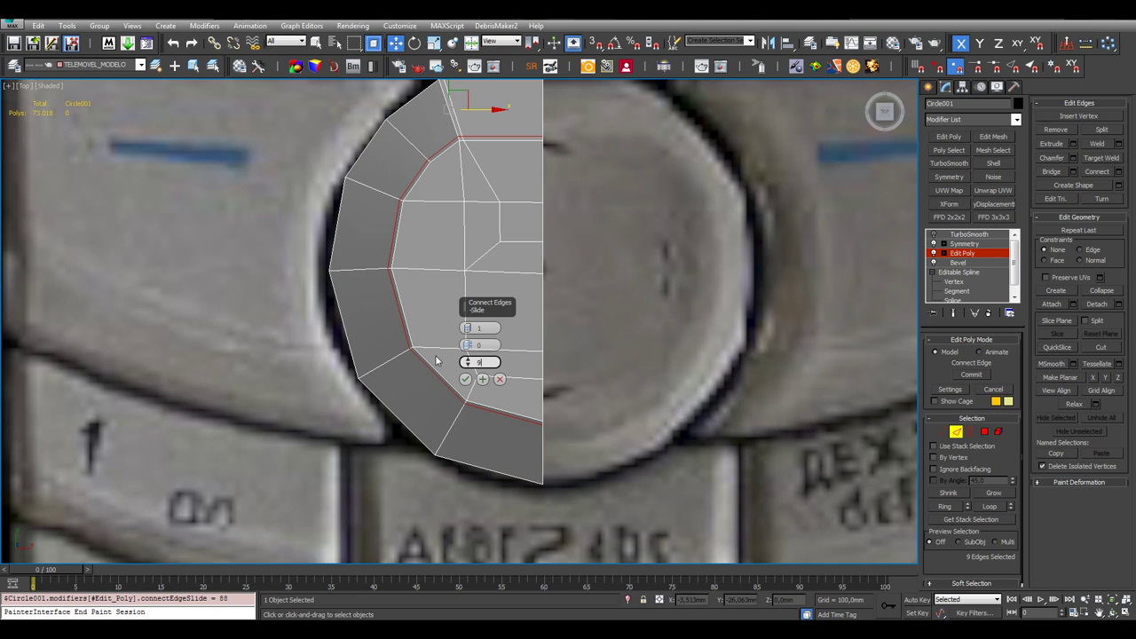
{"action": "key", "text": "Return"}
{"action": "left_click", "coordinate": [465, 380]}
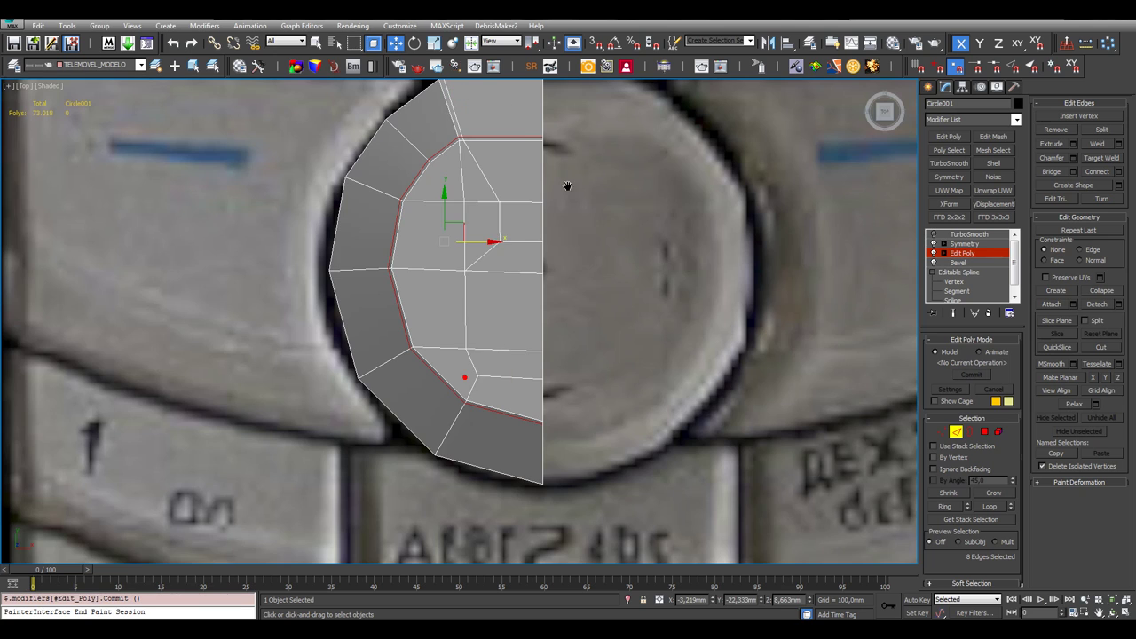
Select the ring of short edges between the two closely spaced inner outlines and open its Connect Edges settings
{"action": "scroll", "coordinate": [434, 157], "scroll_direction": "up", "scroll_amount": 5}
{"action": "scroll", "coordinate": [438, 157], "scroll_direction": "down", "scroll_amount": 4}
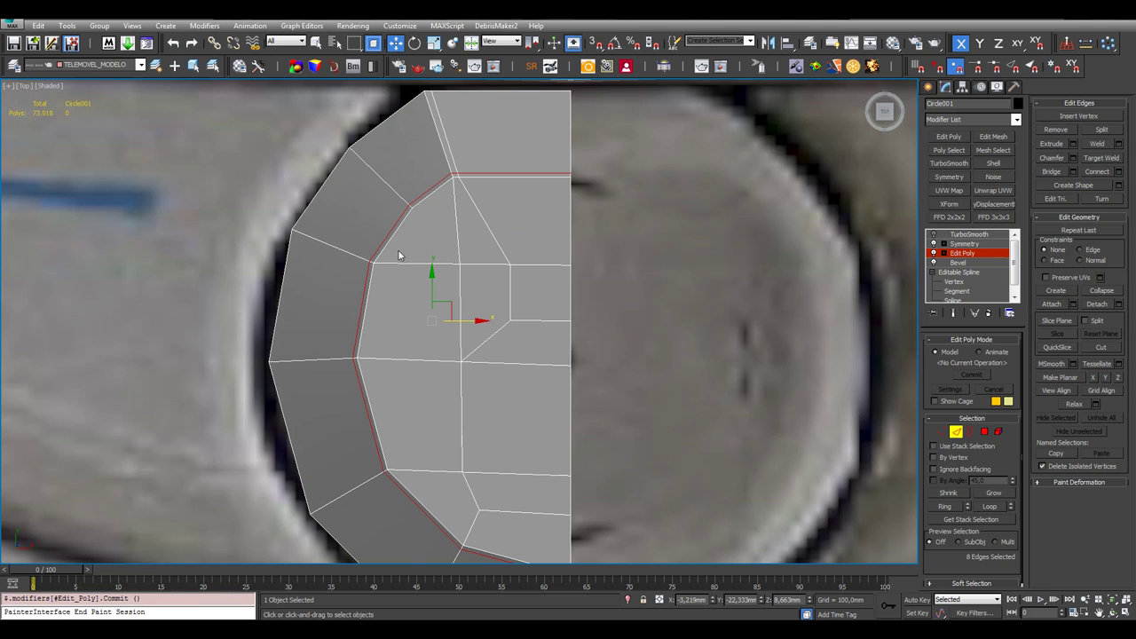
{"action": "scroll", "coordinate": [397, 258], "scroll_direction": "up", "scroll_amount": 4}
{"action": "scroll", "coordinate": [398, 256], "scroll_direction": "down", "scroll_amount": 5}
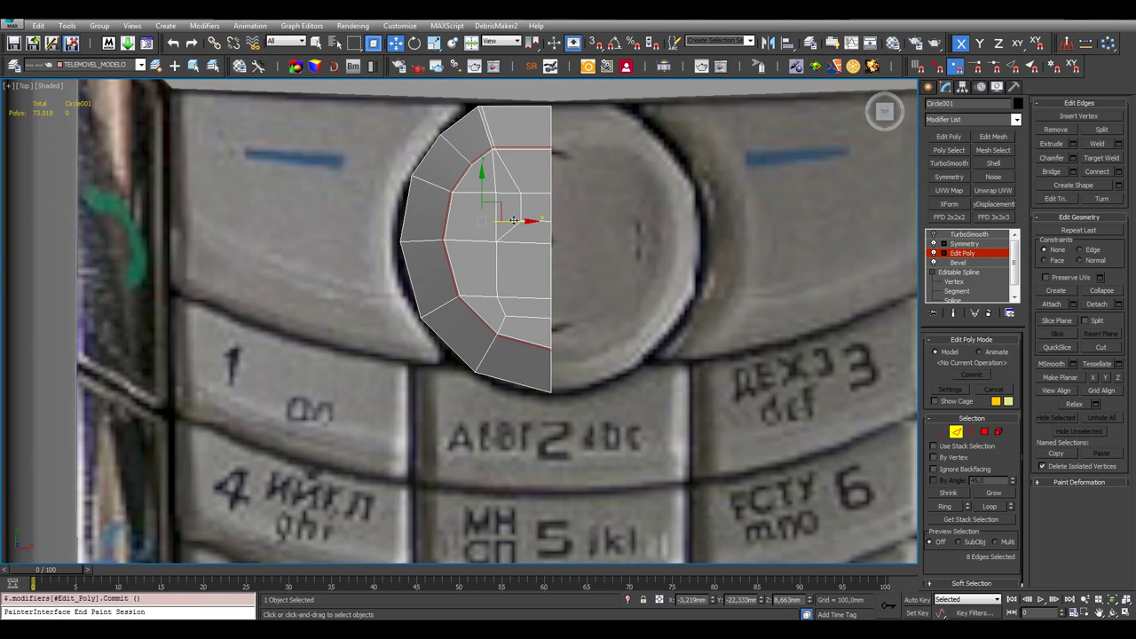
{"action": "scroll", "coordinate": [627, 277], "scroll_direction": "up", "scroll_amount": 5}
{"action": "middle_click_drag", "start_coordinate": [626, 277], "coordinate": [667, 337]}
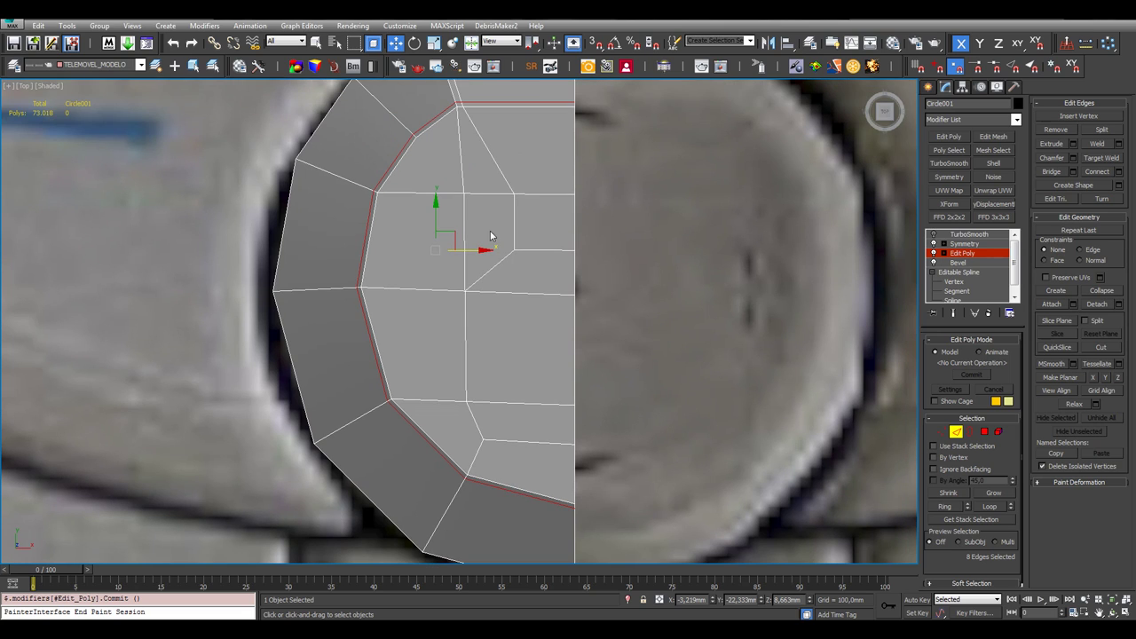
{"action": "scroll", "coordinate": [420, 172], "scroll_direction": "up", "scroll_amount": 2}
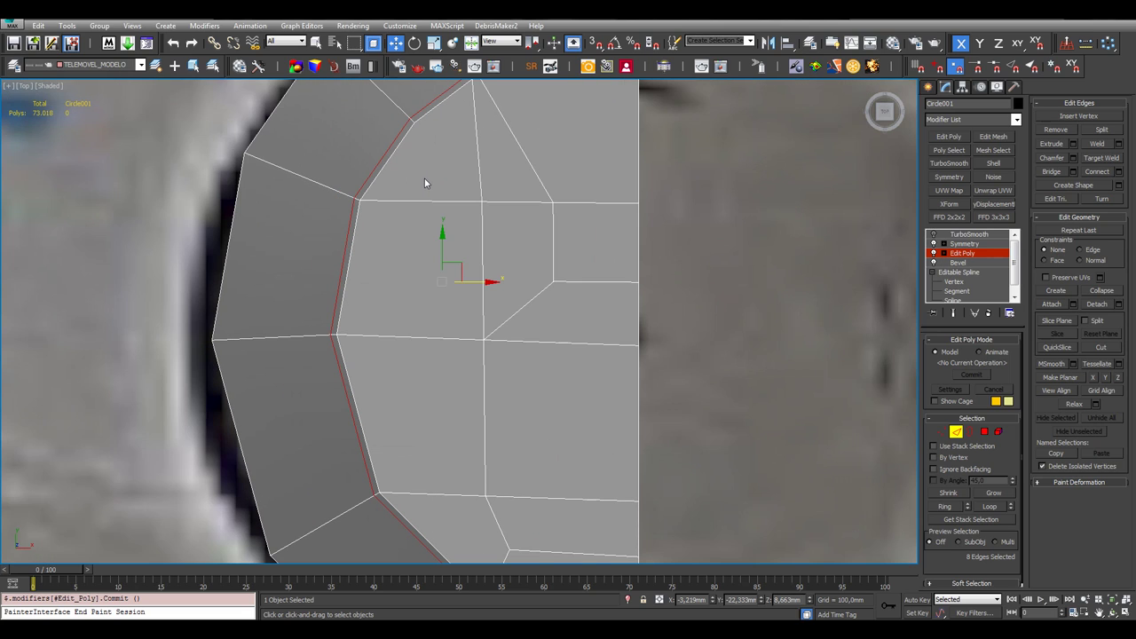
{"action": "scroll", "coordinate": [362, 201], "scroll_direction": "up", "scroll_amount": 4}
{"action": "left_click", "coordinate": [372, 207]}
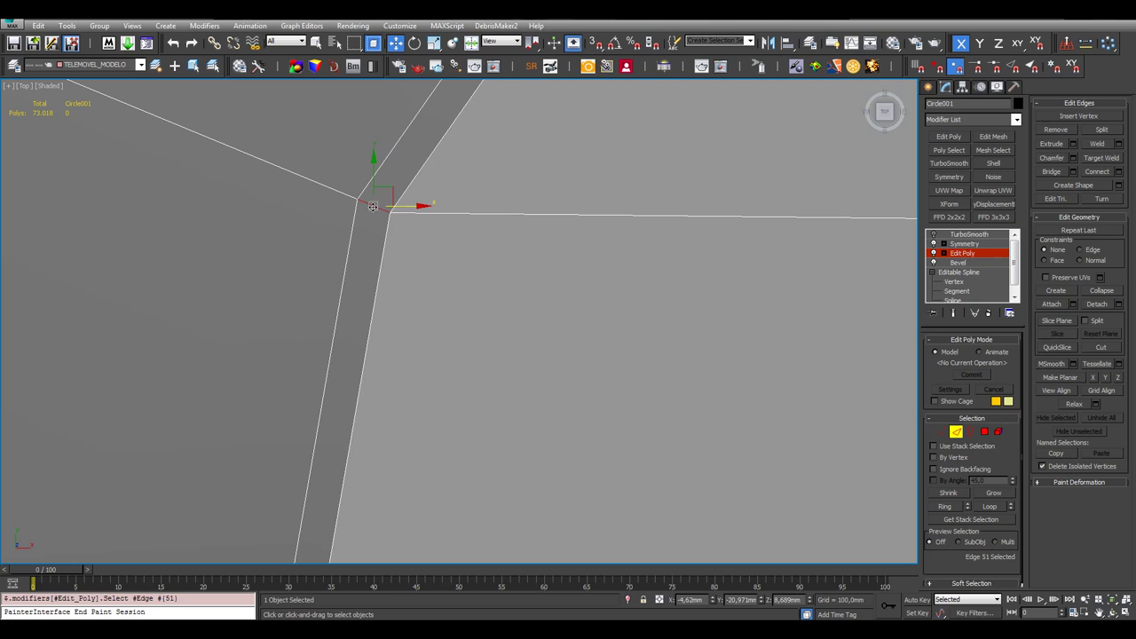
{"action": "left_click", "coordinate": [945, 506]}
{"action": "right_click", "coordinate": [738, 294]}
{"action": "left_click", "coordinate": [631, 336]}
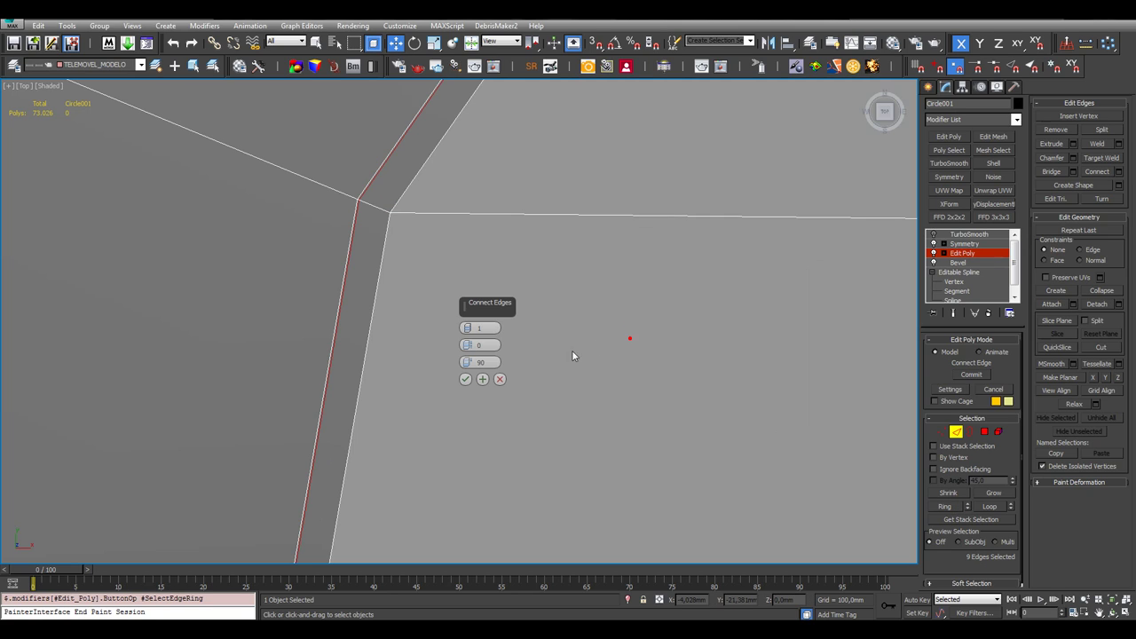
Centre the connecting loop between the two close outlines with a slide of 0 and commit it
{"action": "scroll", "coordinate": [573, 275], "scroll_direction": "down", "scroll_amount": 6}
{"action": "scroll", "coordinate": [641, 493], "scroll_direction": "up", "scroll_amount": 6}
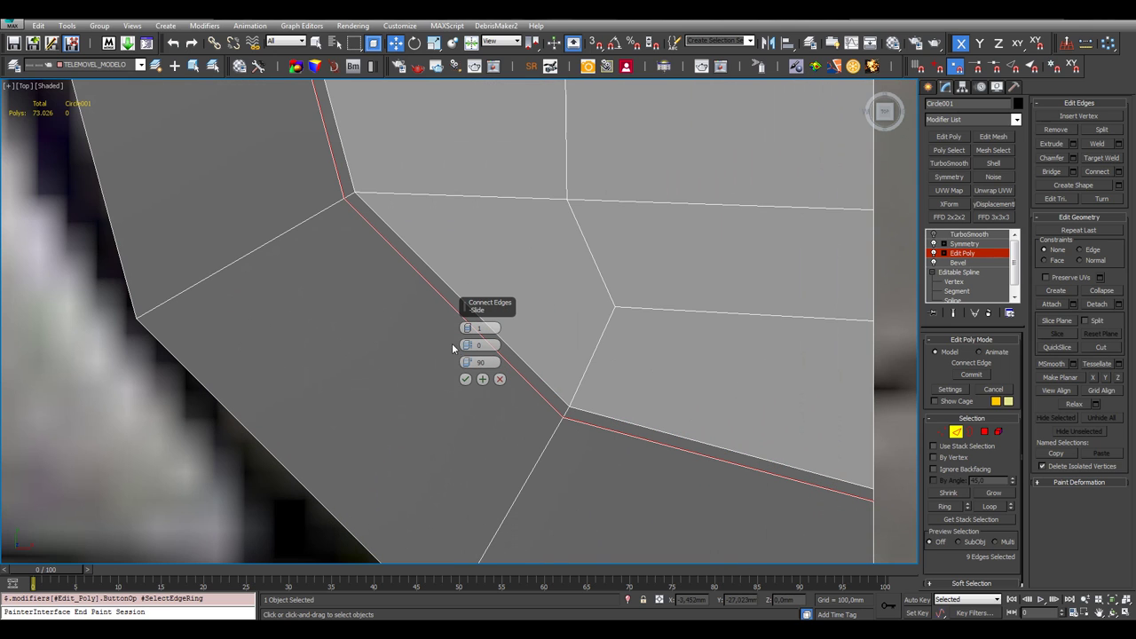
{"action": "left_click_drag", "start_coordinate": [468, 363], "coordinate": [482, 394]}
{"action": "left_click_drag", "start_coordinate": [482, 429], "coordinate": [519, 93]}
{"action": "scroll", "coordinate": [520, 287], "scroll_direction": "down", "scroll_amount": 2}
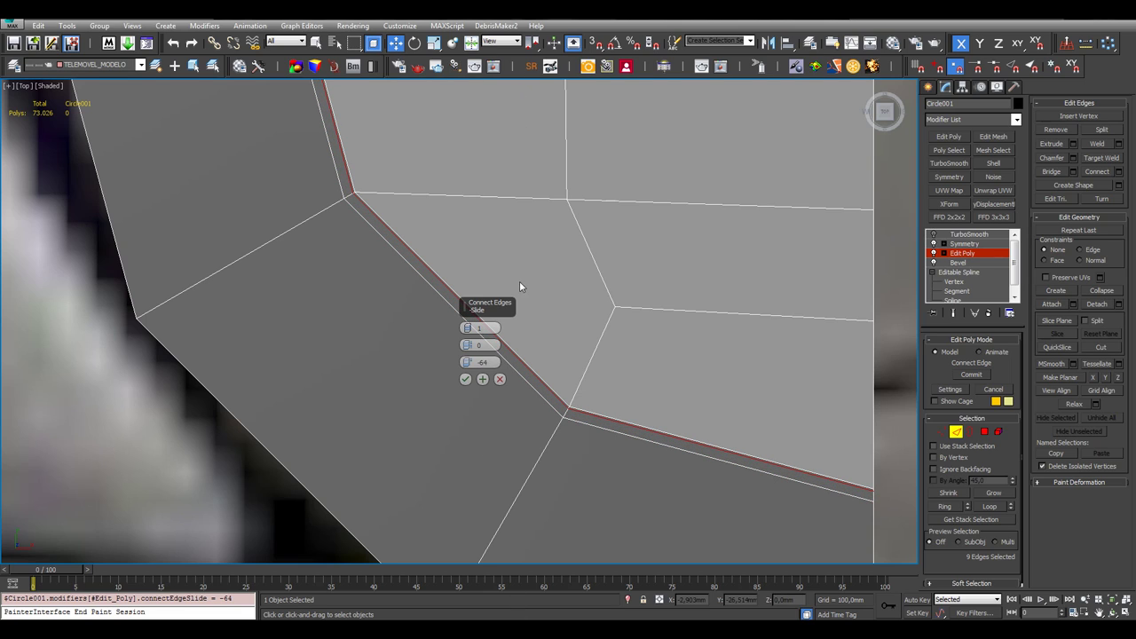
{"action": "scroll", "coordinate": [524, 362], "scroll_direction": "down", "scroll_amount": 4}
{"action": "scroll", "coordinate": [520, 299], "scroll_direction": "up", "scroll_amount": 6}
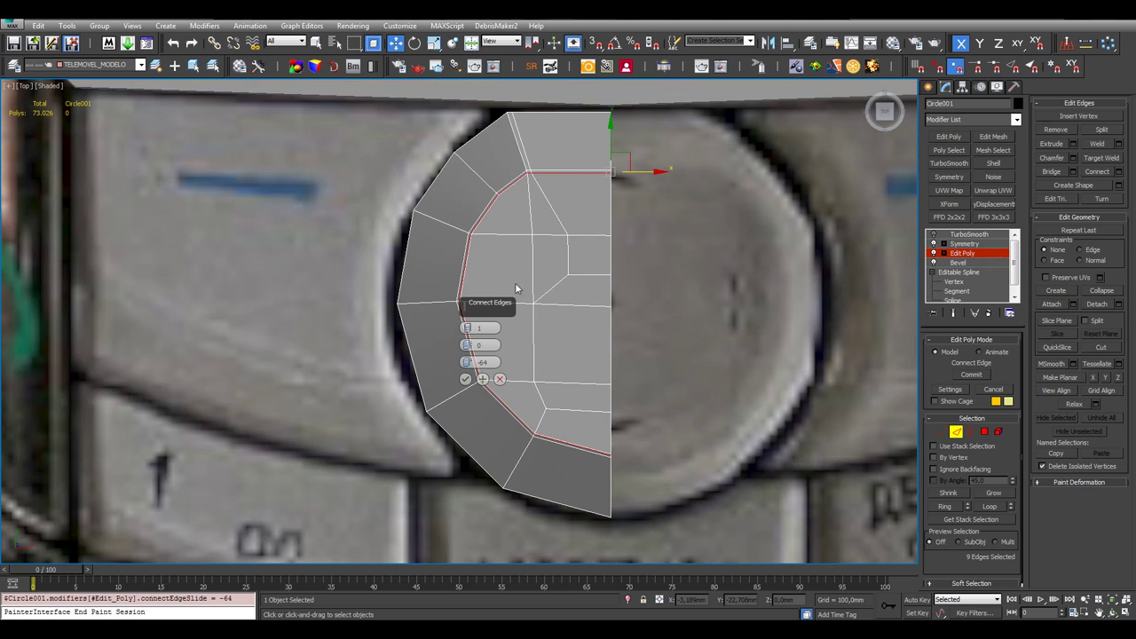
{"action": "scroll", "coordinate": [522, 83], "scroll_direction": "down", "scroll_amount": 1}
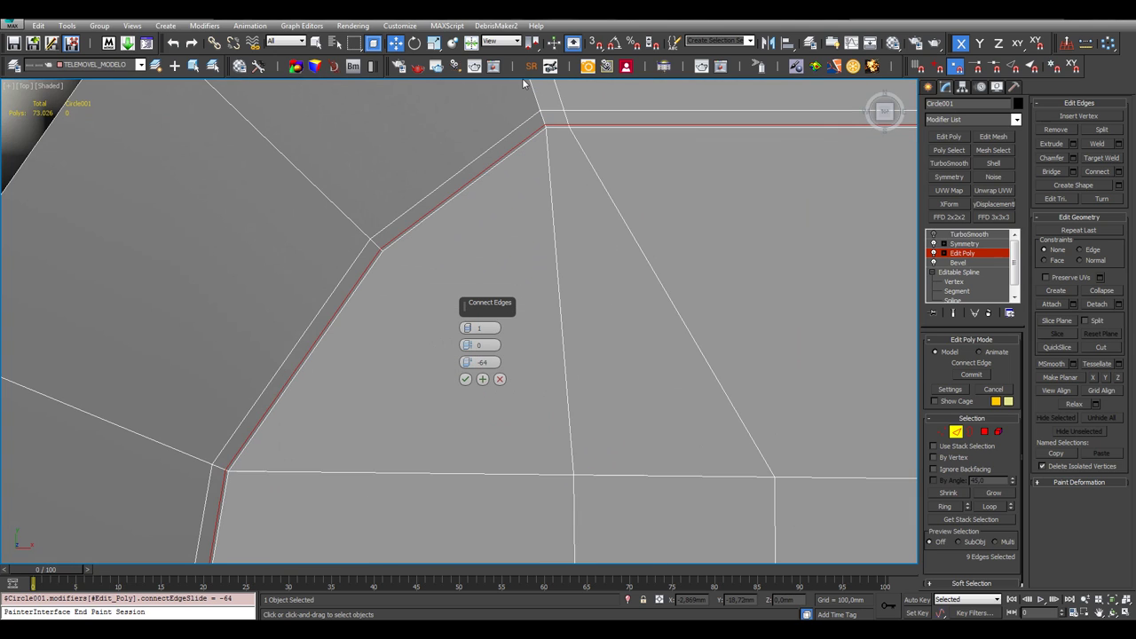
{"action": "scroll", "coordinate": [455, 240], "scroll_direction": "down", "scroll_amount": 3}
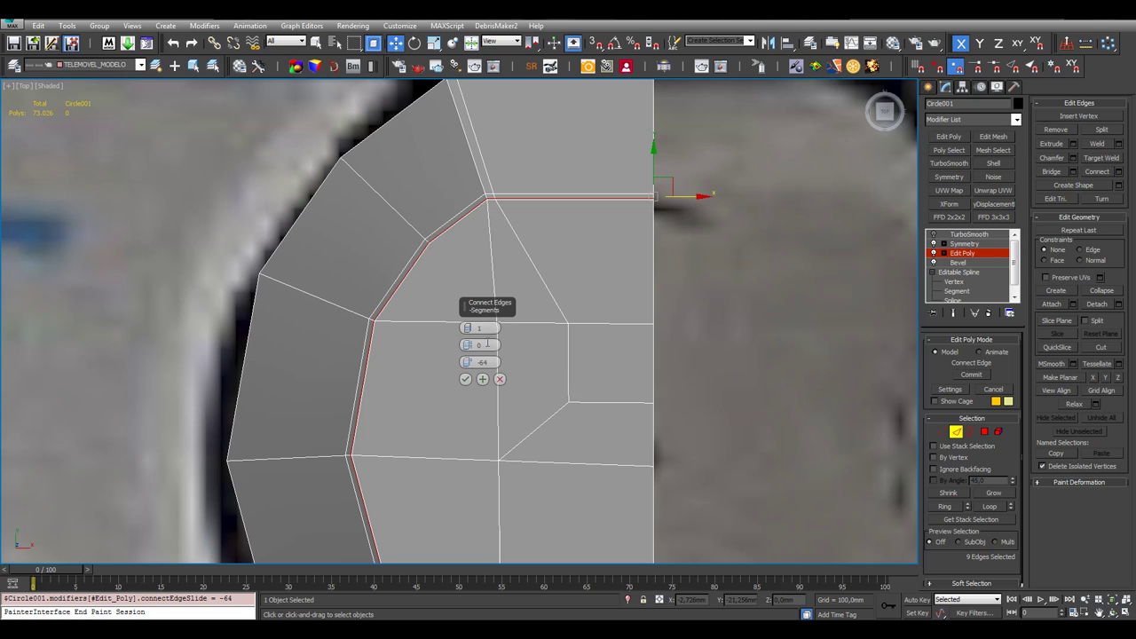
{"action": "right_click", "coordinate": [466, 364]}
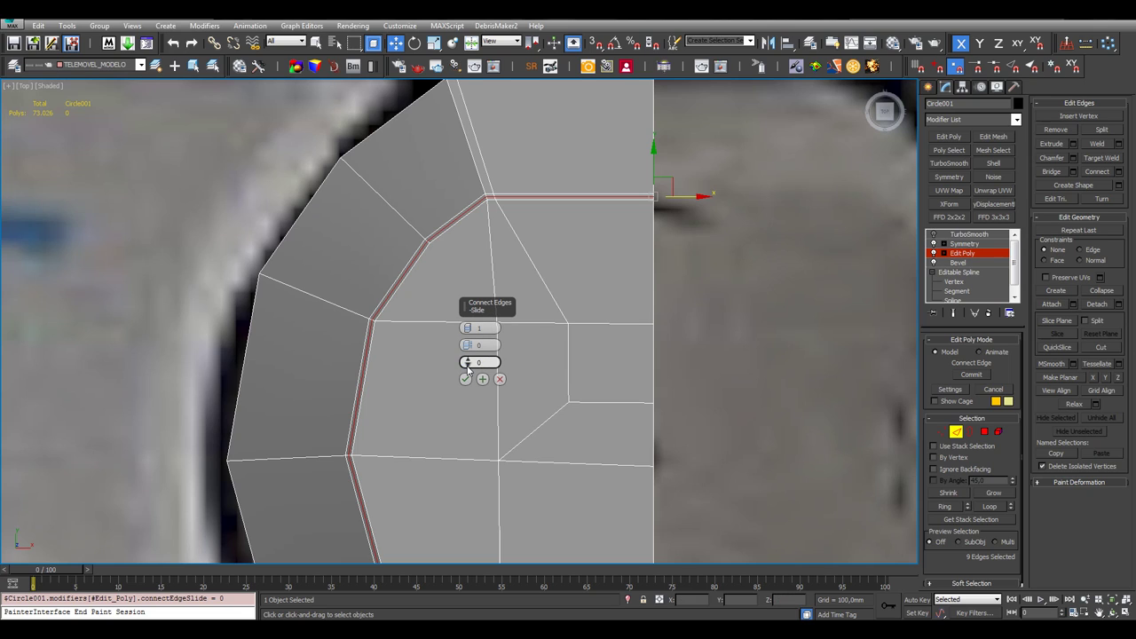
{"action": "left_click", "coordinate": [465, 379]}
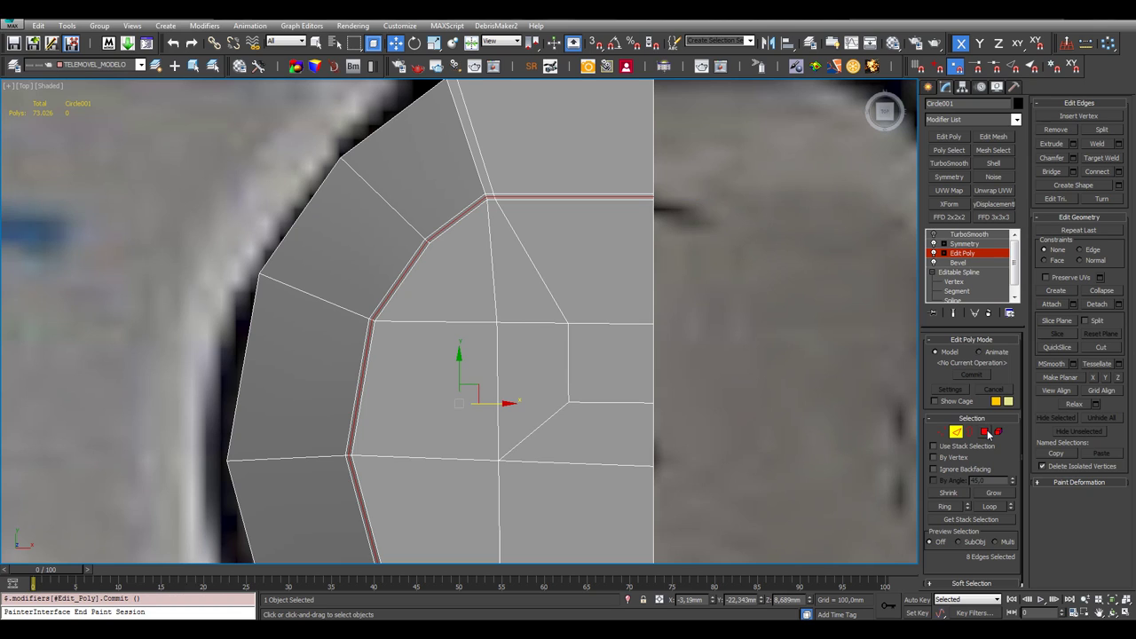
Select all twelve polygons of the half button's inner face and lower them vertically in the Front view to recess the face
{"action": "left_click", "coordinate": [986, 432]}
{"action": "left_click", "coordinate": [604, 276]}
{"action": "left_click", "coordinate": [523, 280], "text": "ctrl"}
{"action": "left_click", "coordinate": [479, 293], "text": "ctrl"}
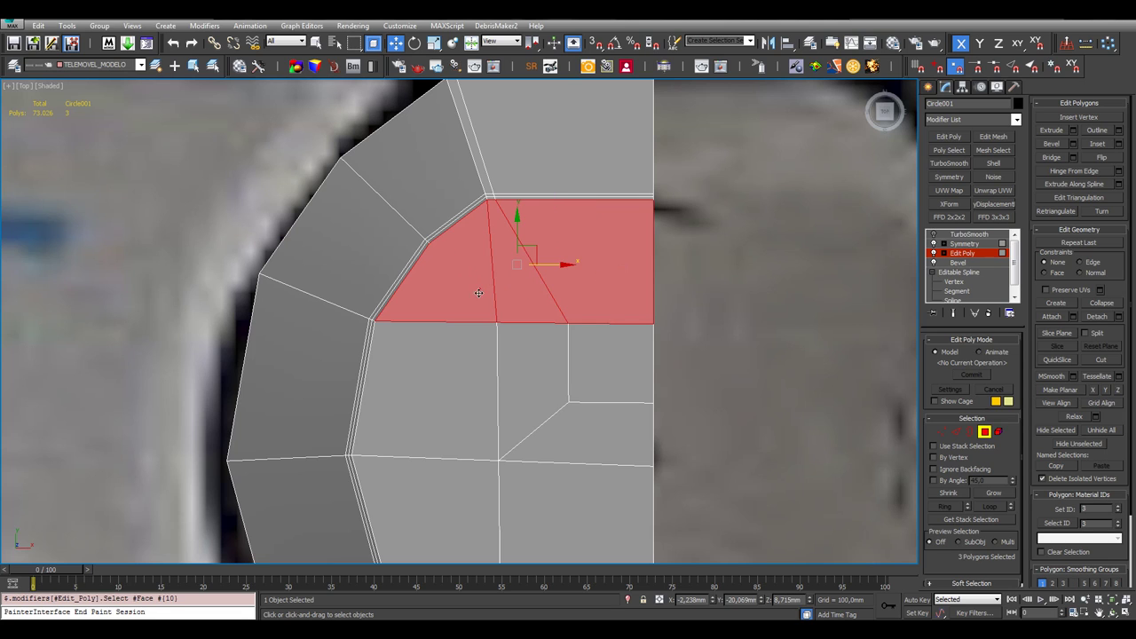
{"action": "left_click", "coordinate": [479, 354], "text": "ctrl"}
{"action": "left_click", "coordinate": [547, 363], "text": "ctrl"}
{"action": "left_click", "coordinate": [583, 363], "text": "ctrl"}
{"action": "left_click", "coordinate": [593, 411], "text": "ctrl"}
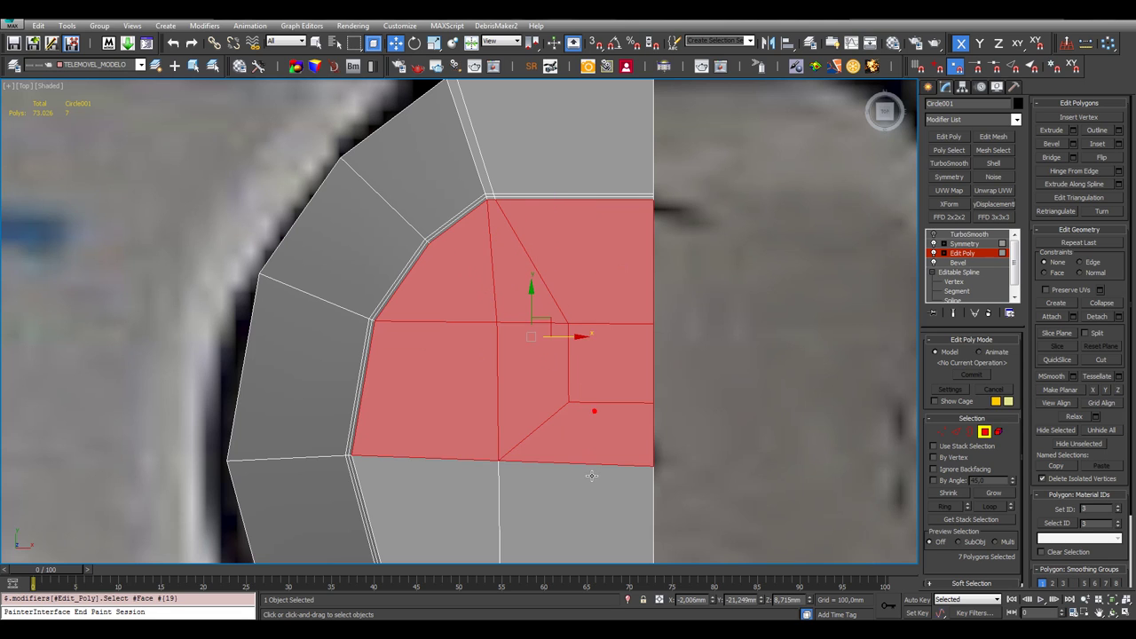
{"action": "left_click", "coordinate": [591, 476], "text": "ctrl"}
{"action": "middle_click_drag", "start_coordinate": [730, 484], "coordinate": [692, 326]}
{"action": "left_click", "coordinate": [443, 305], "text": "ctrl"}
{"action": "left_click", "coordinate": [453, 410], "text": "ctrl"}
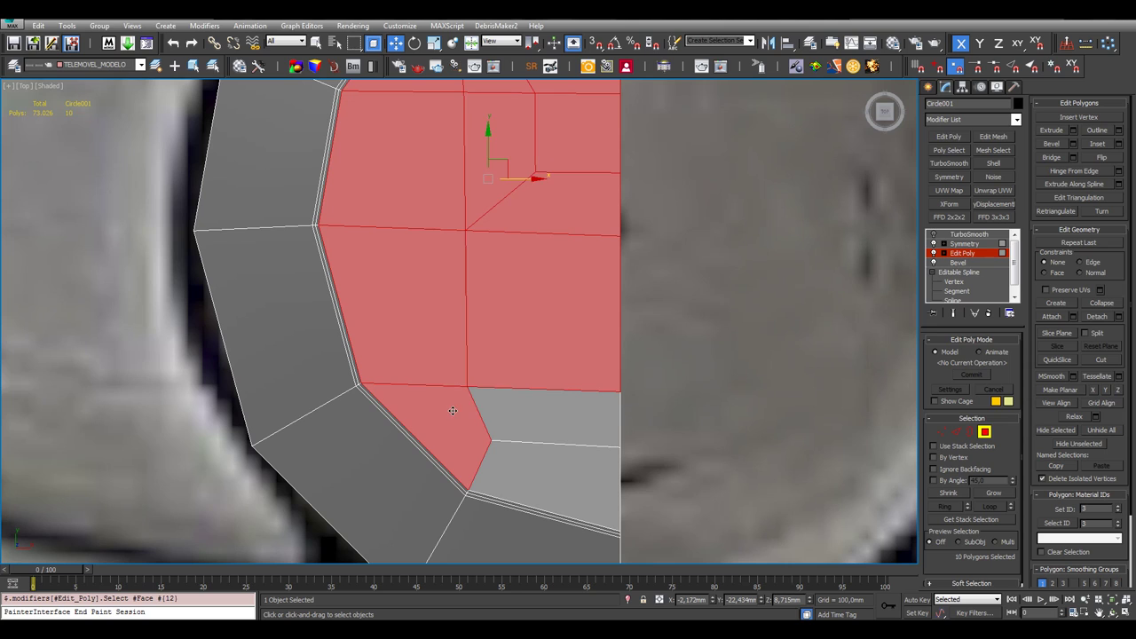
{"action": "left_click", "coordinate": [500, 404], "text": "ctrl"}
{"action": "left_click", "coordinate": [568, 471], "text": "ctrl"}
{"action": "scroll", "coordinate": [472, 510], "scroll_direction": "up", "scroll_amount": 3}
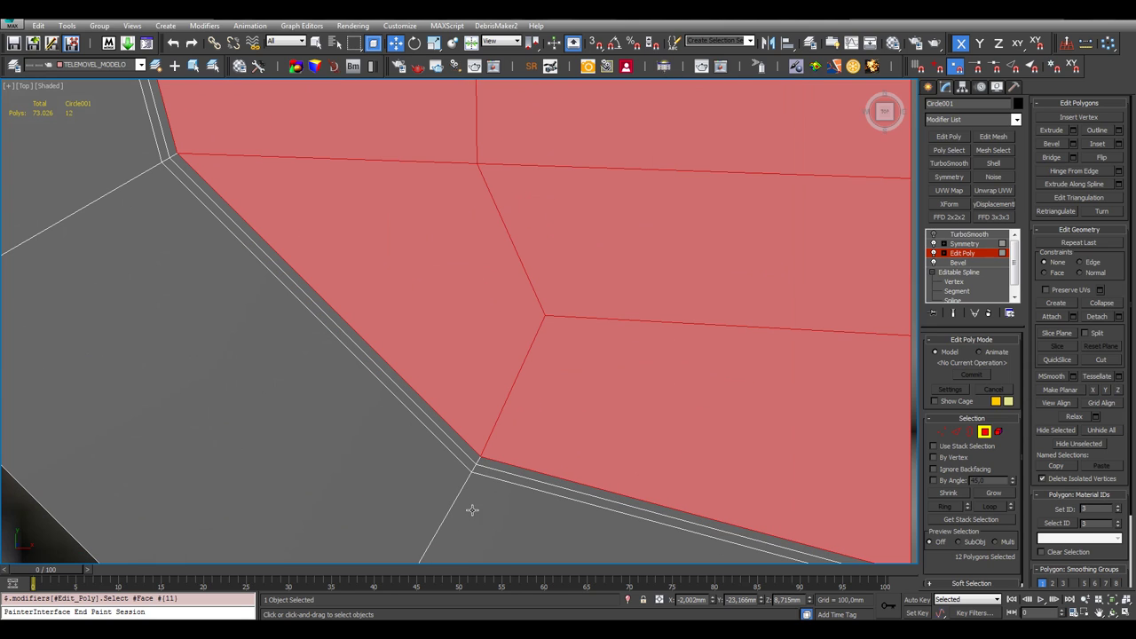
{"action": "scroll", "coordinate": [494, 459], "scroll_direction": "down", "scroll_amount": 2}
{"action": "key", "text": "alt+w"}
{"action": "key", "text": "alt+w"}
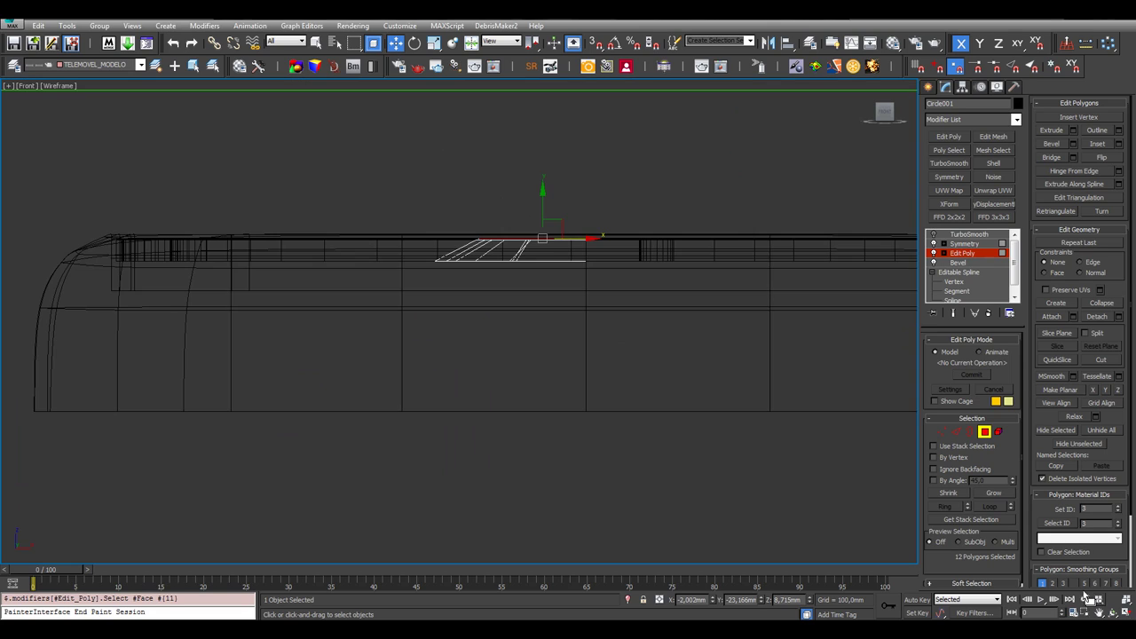
{"action": "scroll", "coordinate": [475, 288], "scroll_direction": "up", "scroll_amount": 4}
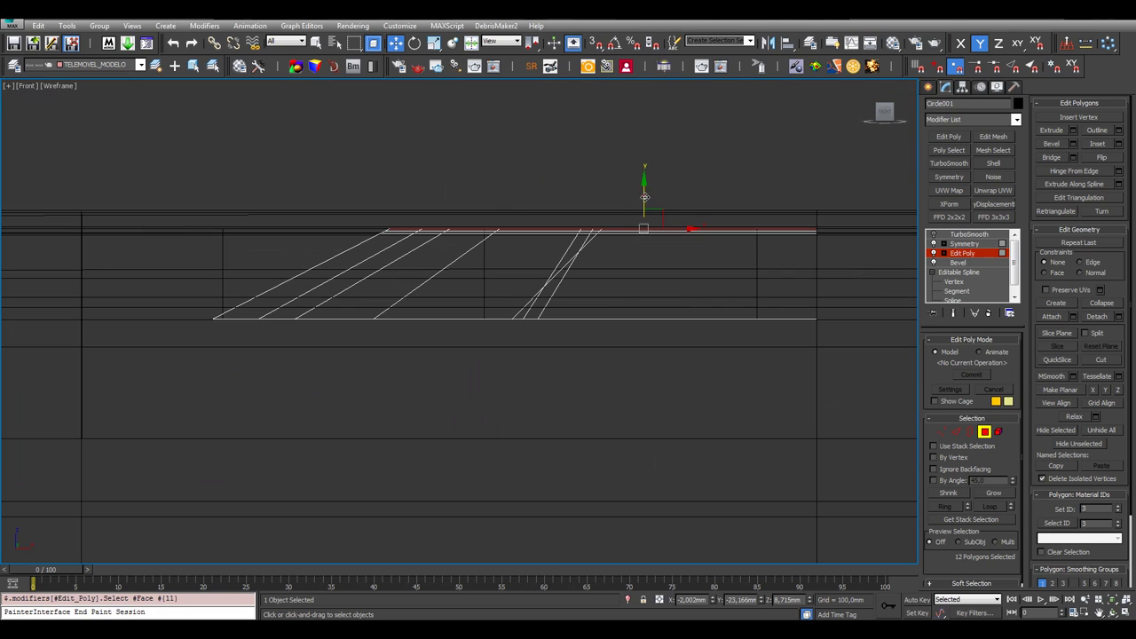
{"action": "left_click_drag", "start_coordinate": [646, 197], "coordinate": [661, 225]}
Re-enable the button's TurboSmooth modifier and show the selected button in an enlarged Perspective view
{"action": "left_click", "coordinate": [969, 254]}
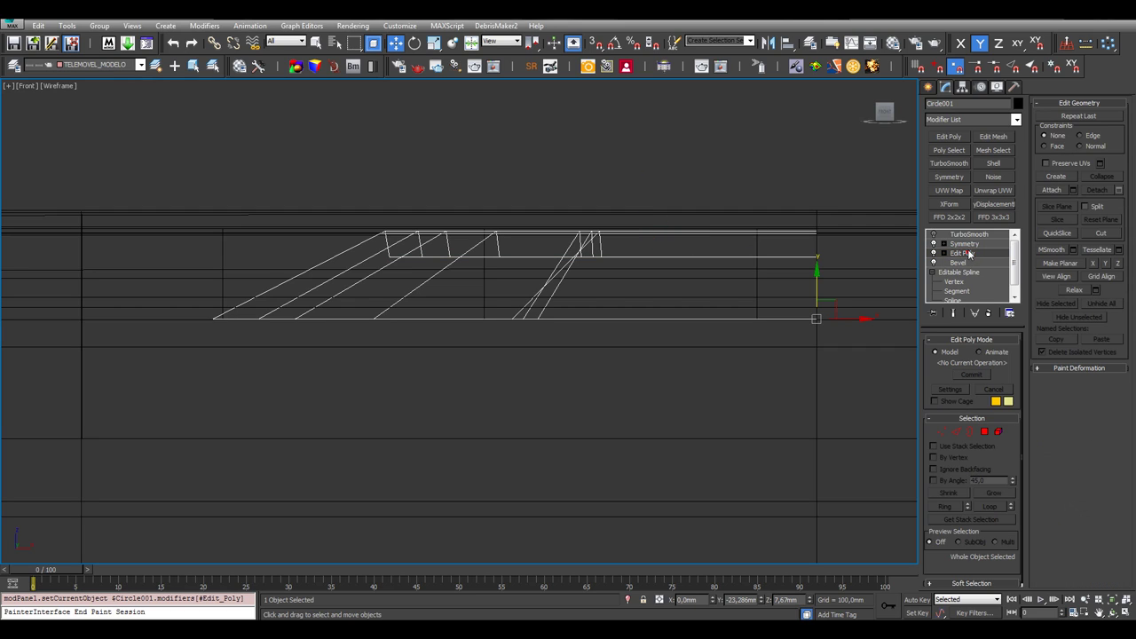
{"action": "left_click", "coordinate": [971, 235]}
{"action": "left_click", "coordinate": [933, 235]}
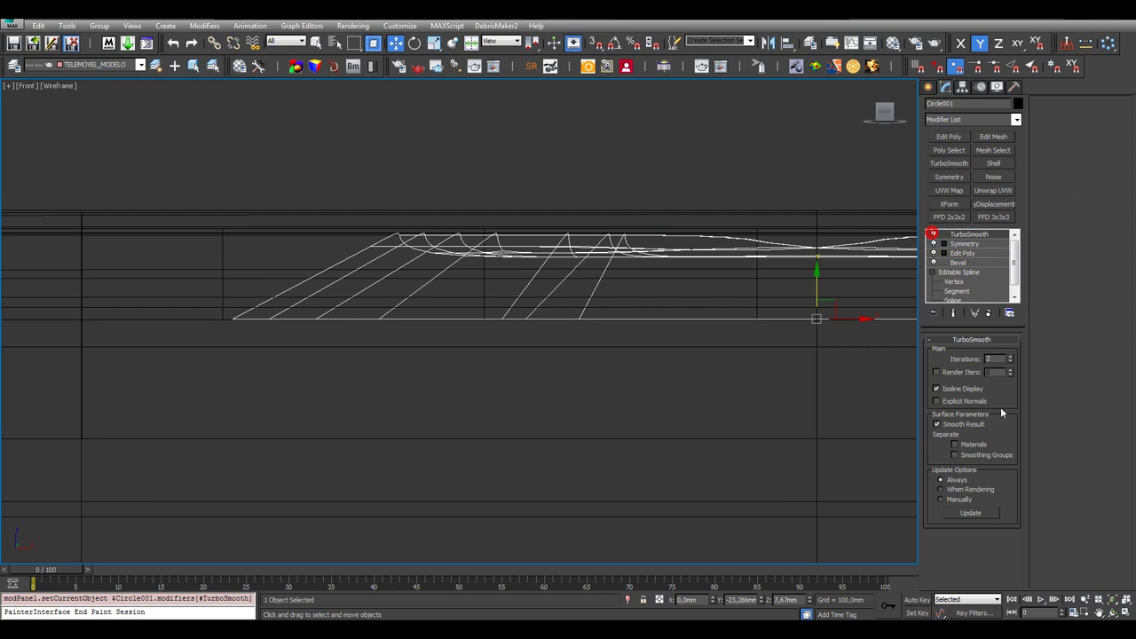
{"action": "left_click", "coordinate": [1124, 613]}
{"action": "left_click", "coordinate": [765, 422]}
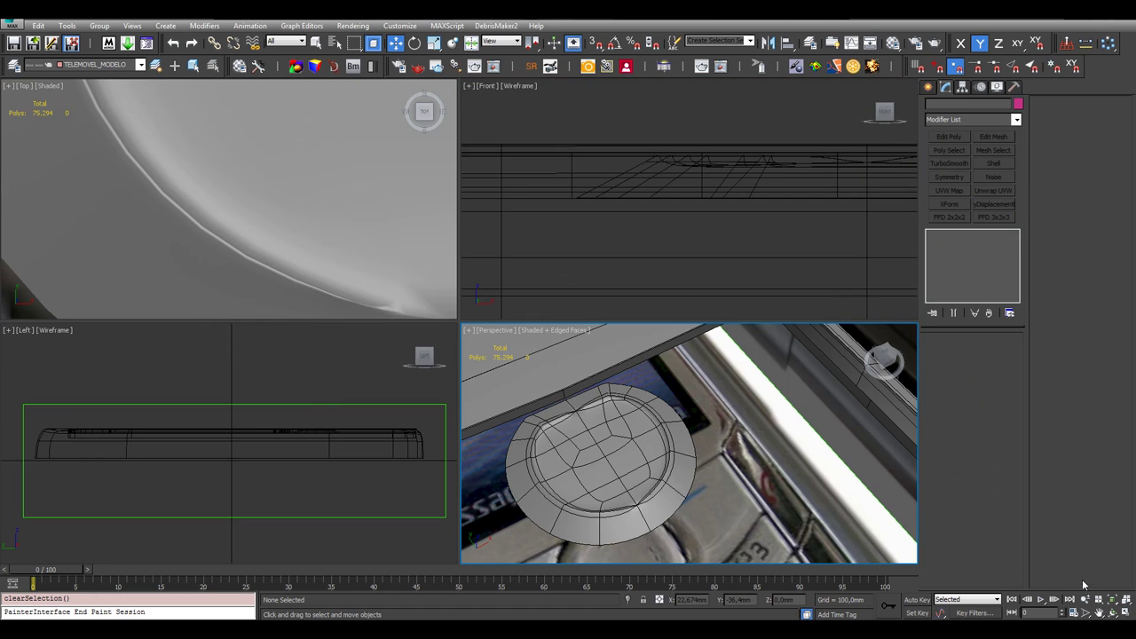
{"action": "left_click", "coordinate": [618, 440]}
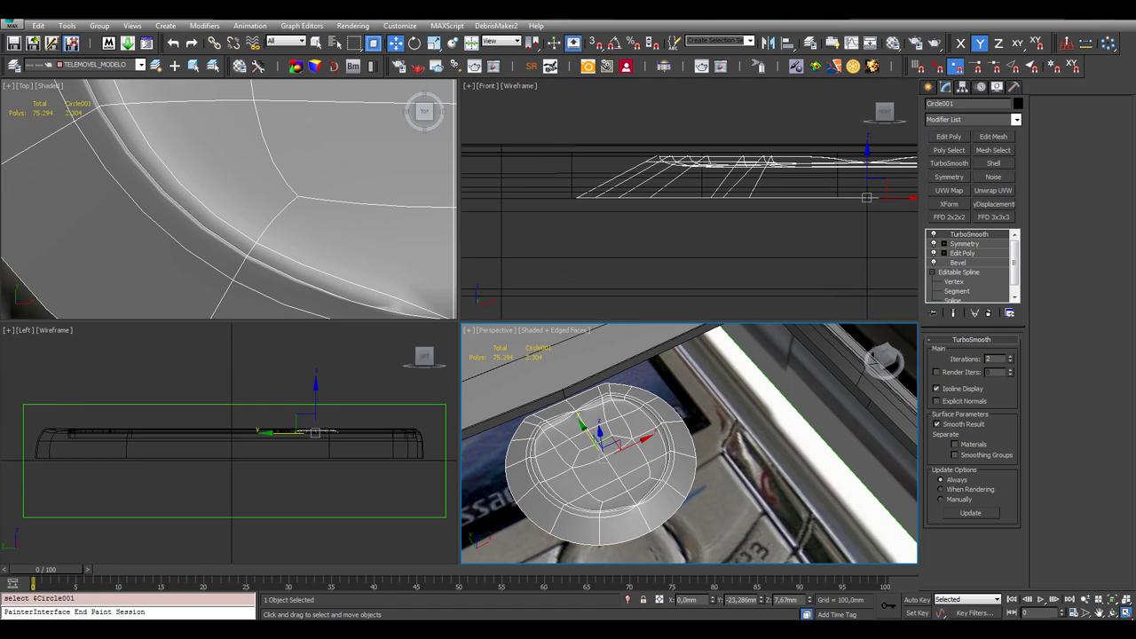
{"action": "left_click", "coordinate": [1125, 613]}
Set the button's Symmetry weld threshold to 0,2 mm
{"action": "left_click", "coordinate": [976, 244]}
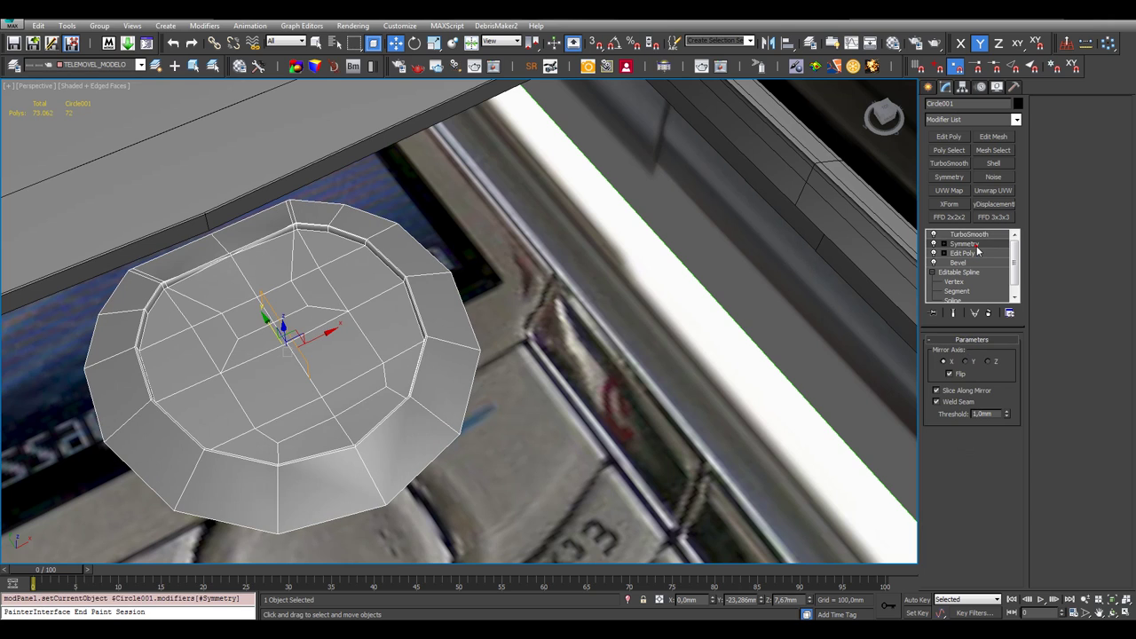
{"action": "key", "text": "z"}
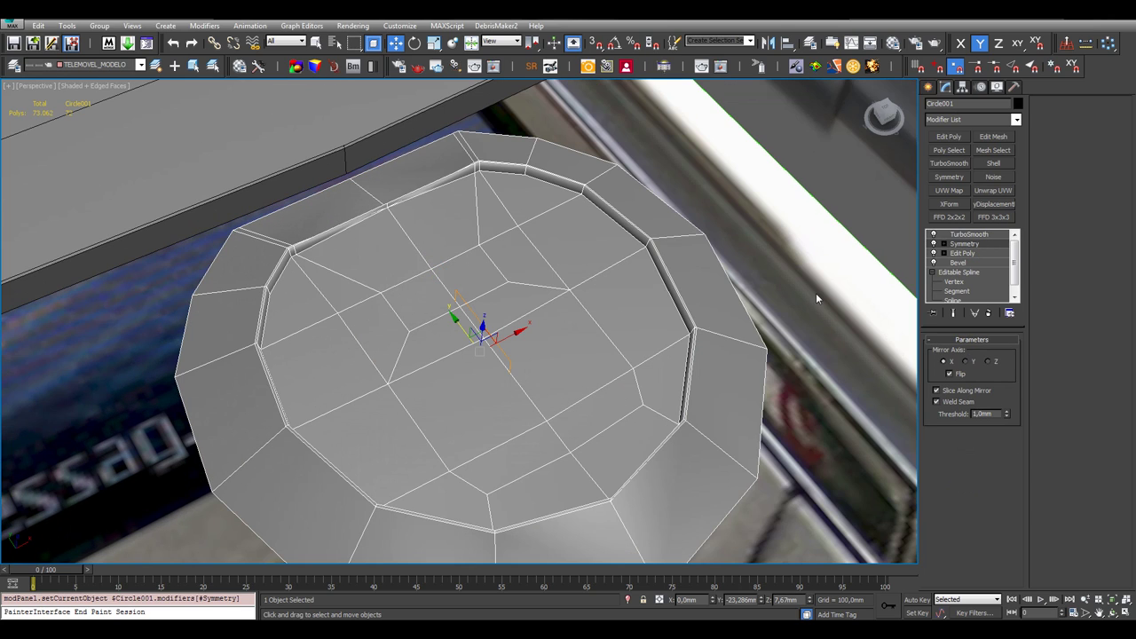
{"action": "left_click_drag", "start_coordinate": [988, 415], "coordinate": [934, 414]}
{"action": "type", "text": "0,2"}
{"action": "key", "text": "Return"}
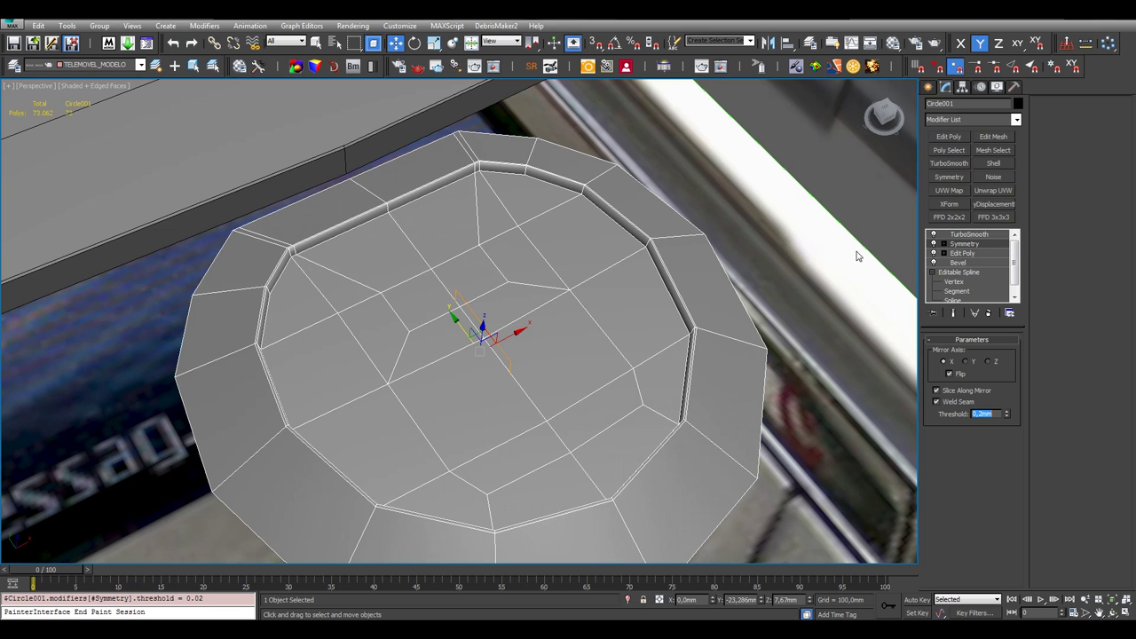
Examine the smoothed, recessed button in the Perspective view with nothing selected and the edge display hidden
{"action": "left_click", "coordinate": [967, 234]}
{"action": "left_click", "coordinate": [858, 228]}
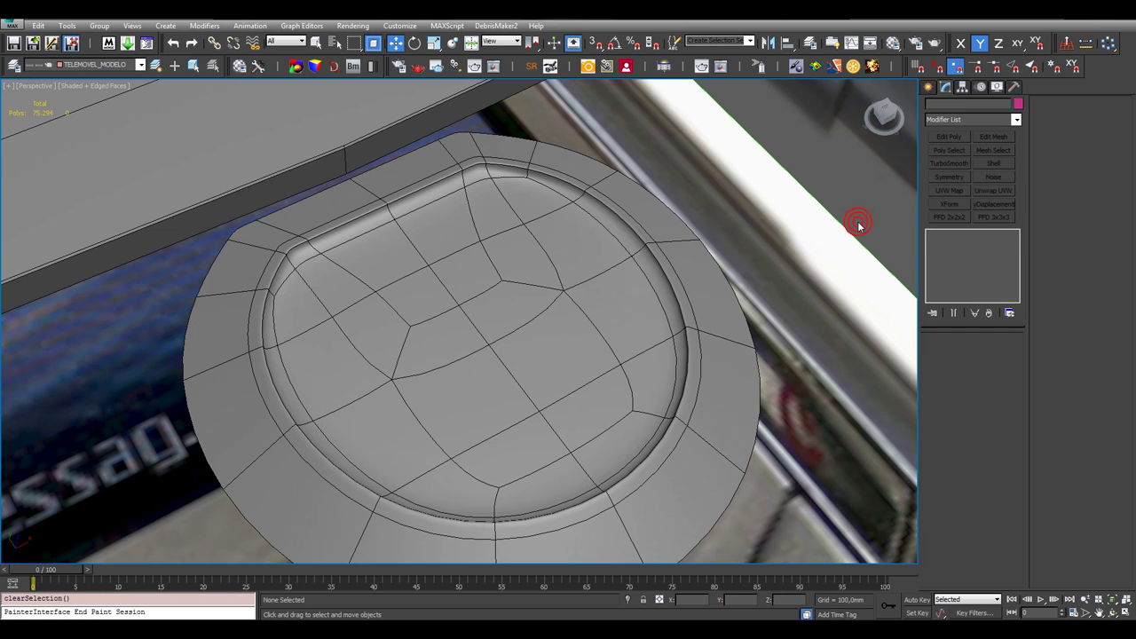
{"action": "key", "text": "F4"}
{"action": "middle_click_drag", "start_coordinate": [870, 388], "coordinate": [753, 301], "text": "alt"}
{"action": "scroll", "coordinate": [635, 216], "scroll_direction": "up", "scroll_amount": 8}
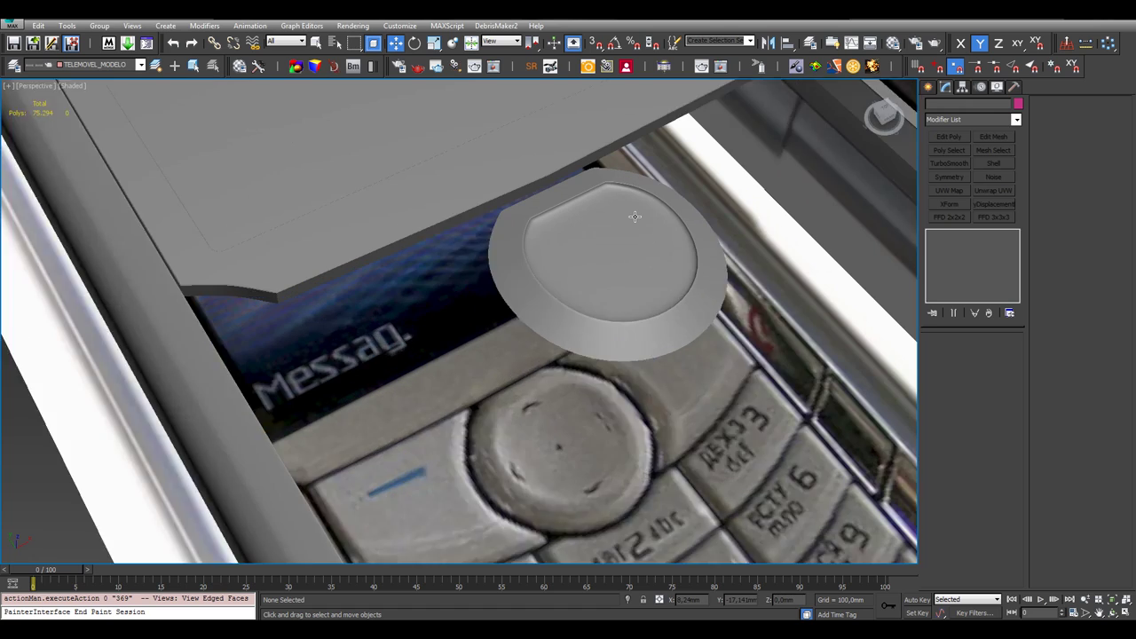
Select the recessed button, show its edges, and return from the Symmetry modifier to its Edit Poly modifier
{"action": "left_click", "coordinate": [635, 215]}
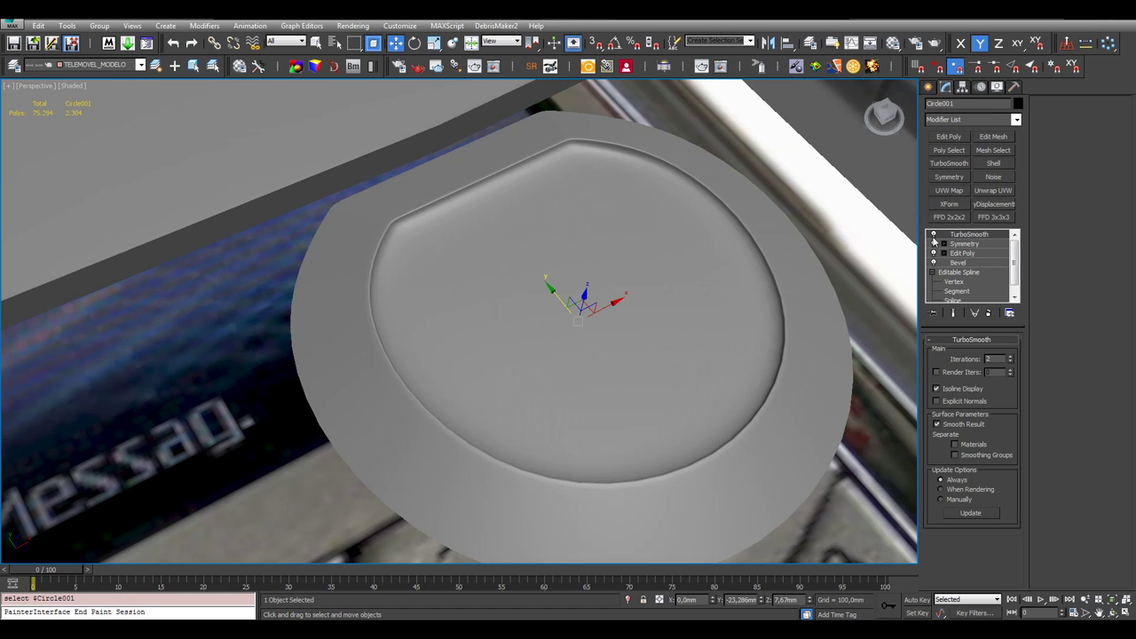
{"action": "left_click", "coordinate": [966, 243]}
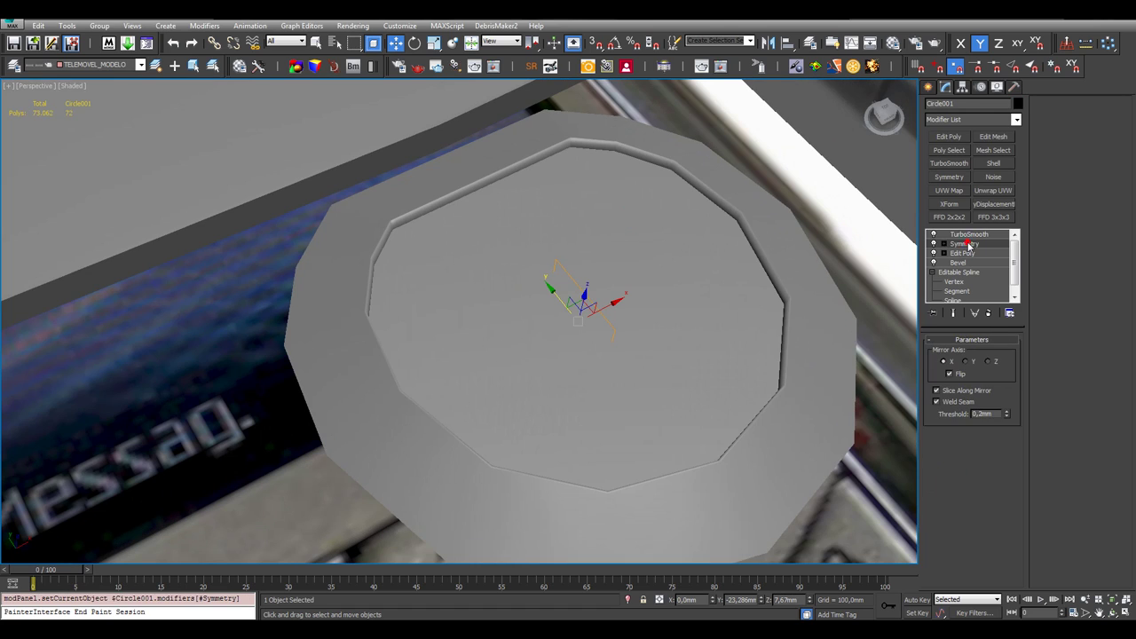
{"action": "key", "text": "F4"}
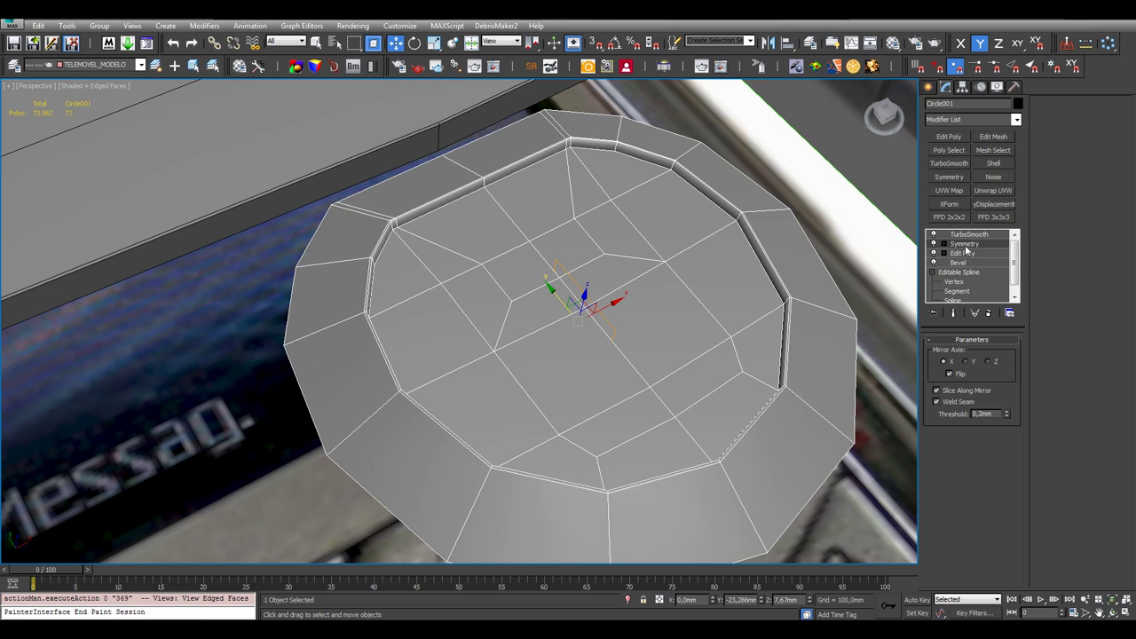
{"action": "left_click", "coordinate": [959, 254]}
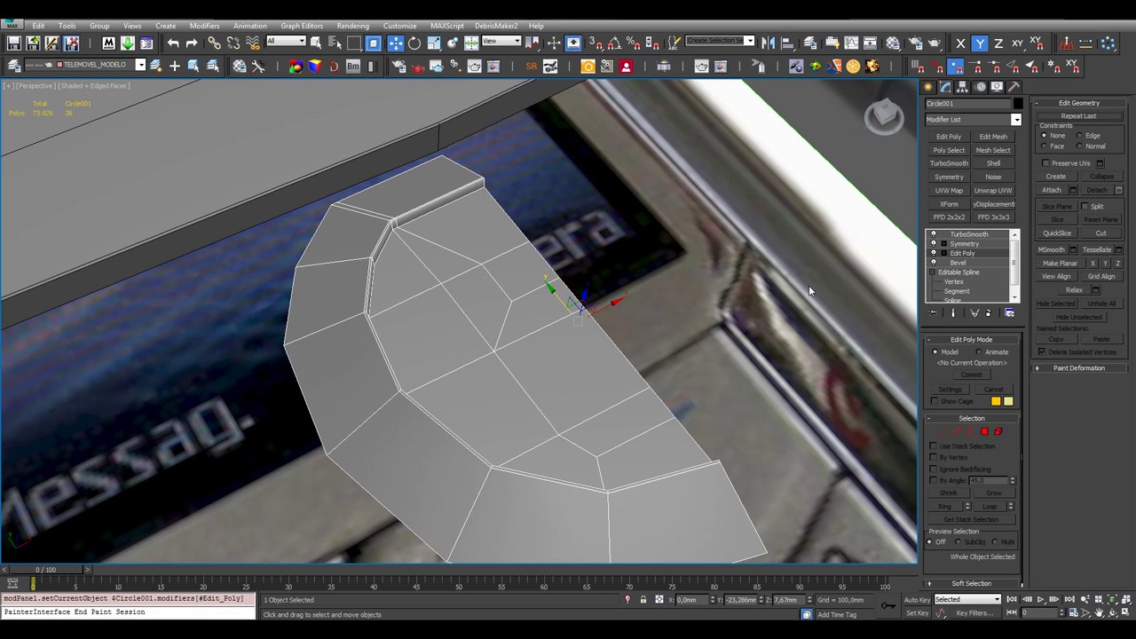
{"action": "left_click", "coordinate": [964, 243]}
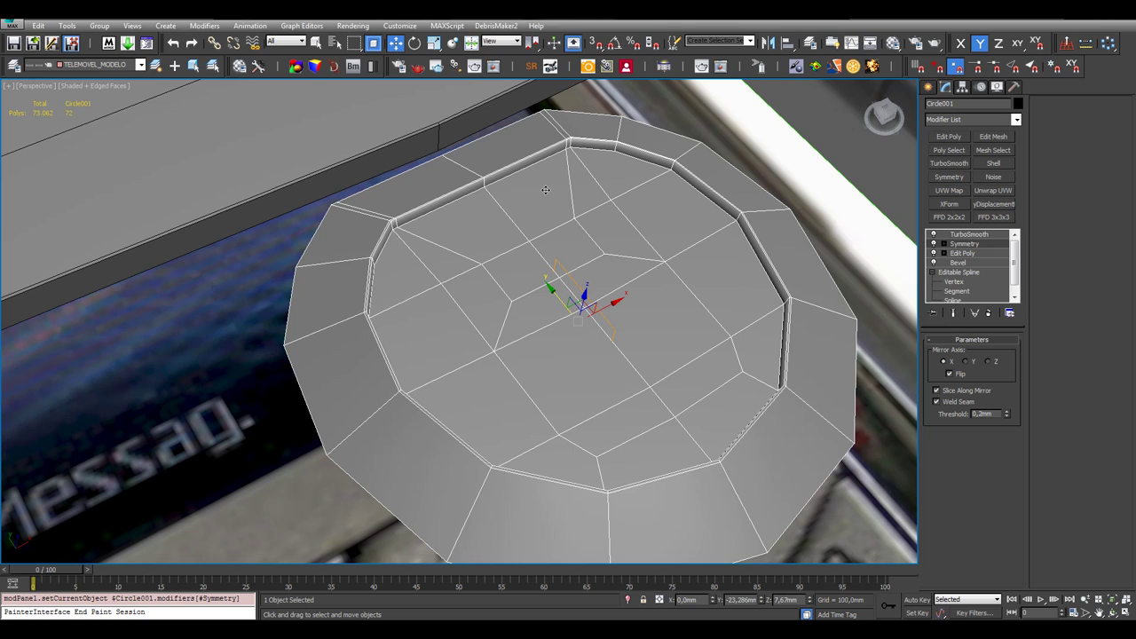
{"action": "left_click", "coordinate": [963, 253]}
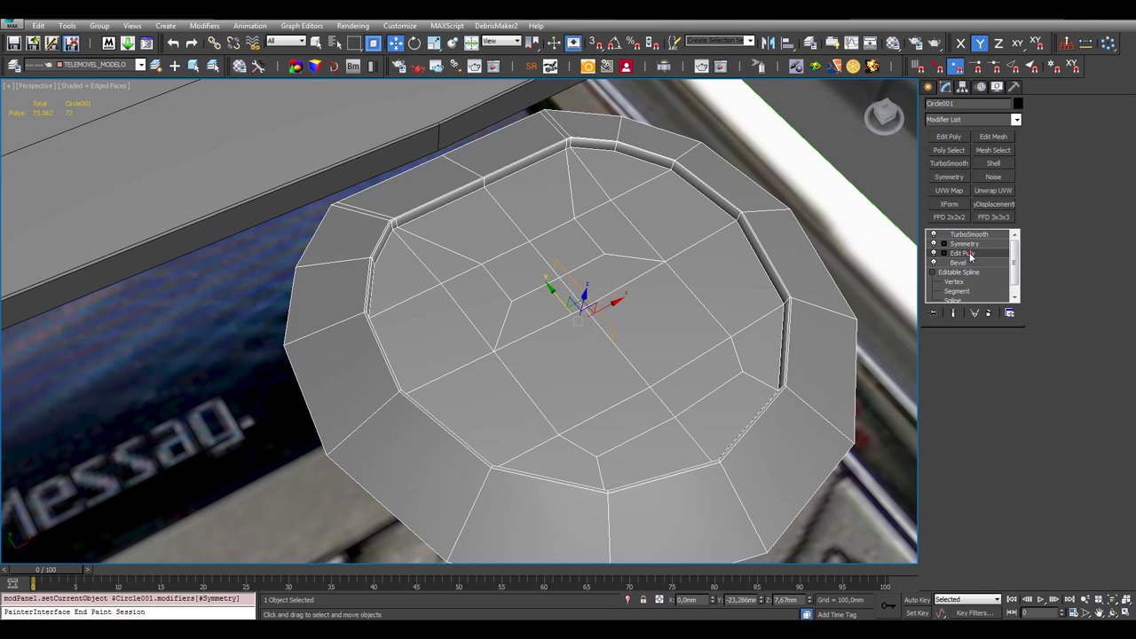
Scale the twelve polygons of the half button's recessed face inward to slope the surrounding wall, and show all four viewports
{"action": "left_click", "coordinate": [434, 43]}
{"action": "left_click", "coordinate": [986, 432]}
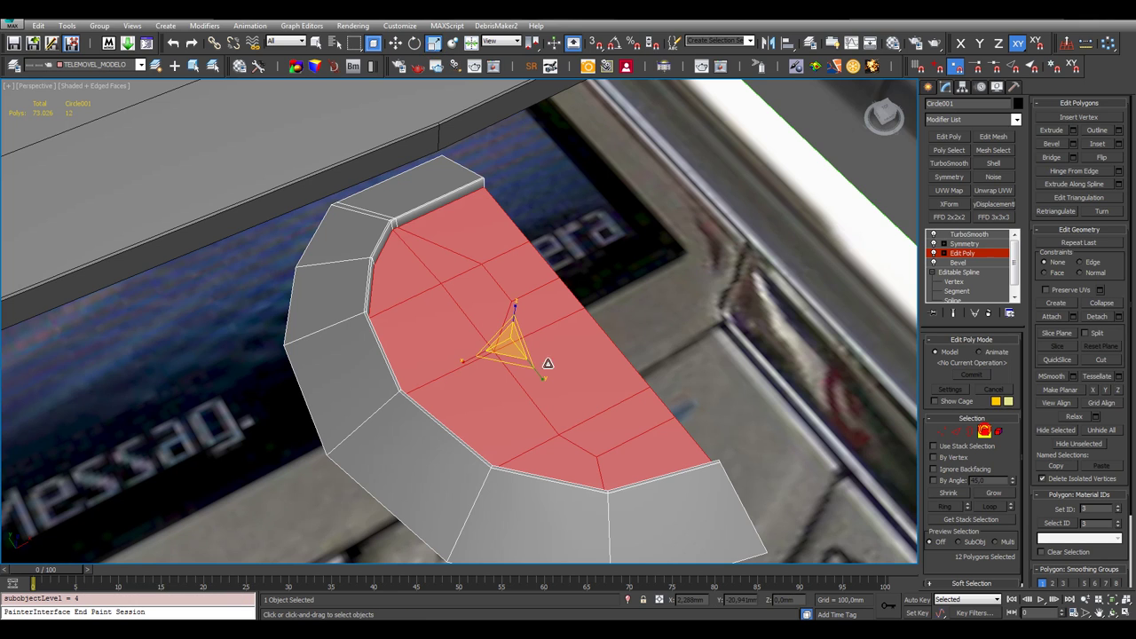
{"action": "left_click_drag", "start_coordinate": [465, 362], "coordinate": [532, 376]}
{"action": "left_click", "coordinate": [1126, 613]}
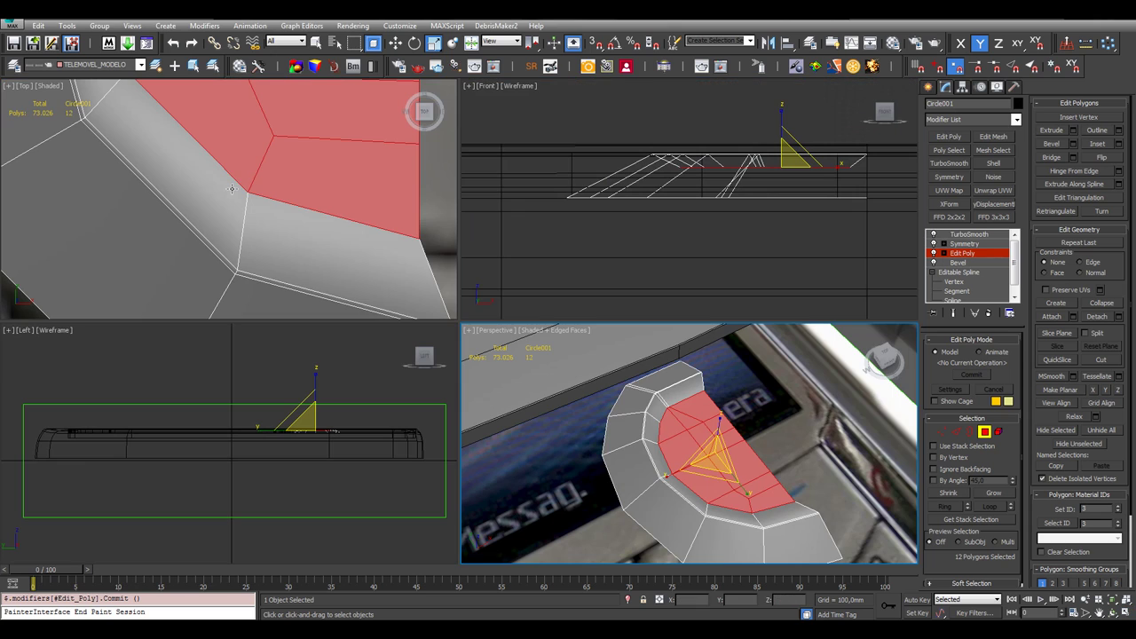
Select the six inner vertices along the open centre seam of the button half and align them to X = 0
{"action": "right_click", "coordinate": [242, 172]}
{"action": "left_click", "coordinate": [1126, 612]}
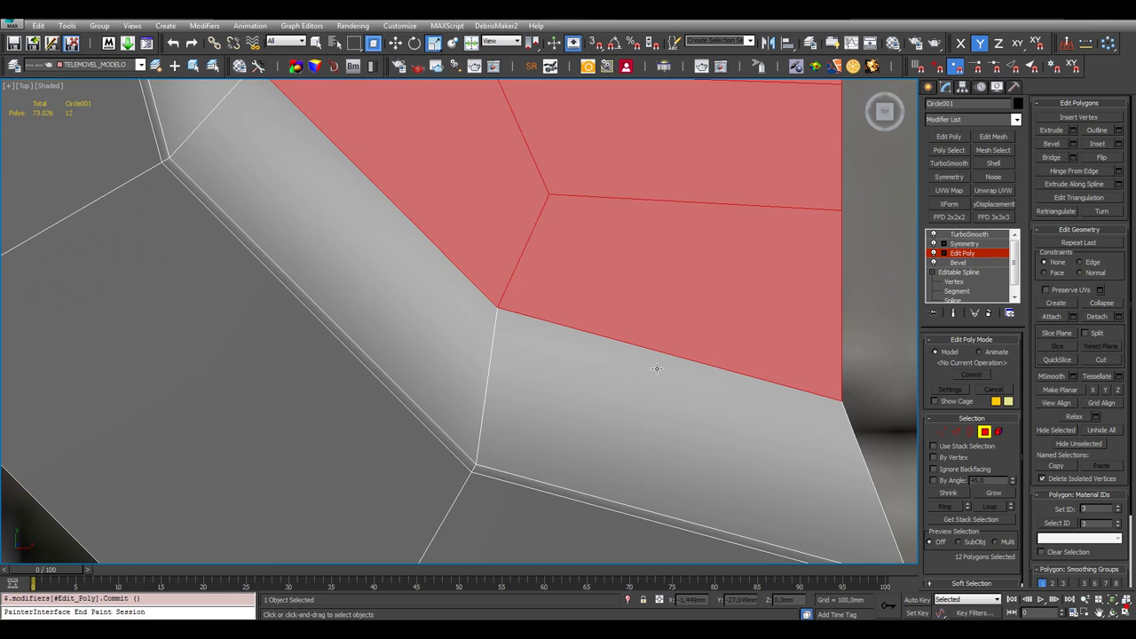
{"action": "scroll", "coordinate": [656, 368], "scroll_direction": "down", "scroll_amount": 10}
{"action": "middle_click_drag", "start_coordinate": [799, 364], "coordinate": [791, 412]}
{"action": "scroll", "coordinate": [850, 411], "scroll_direction": "up", "scroll_amount": 3}
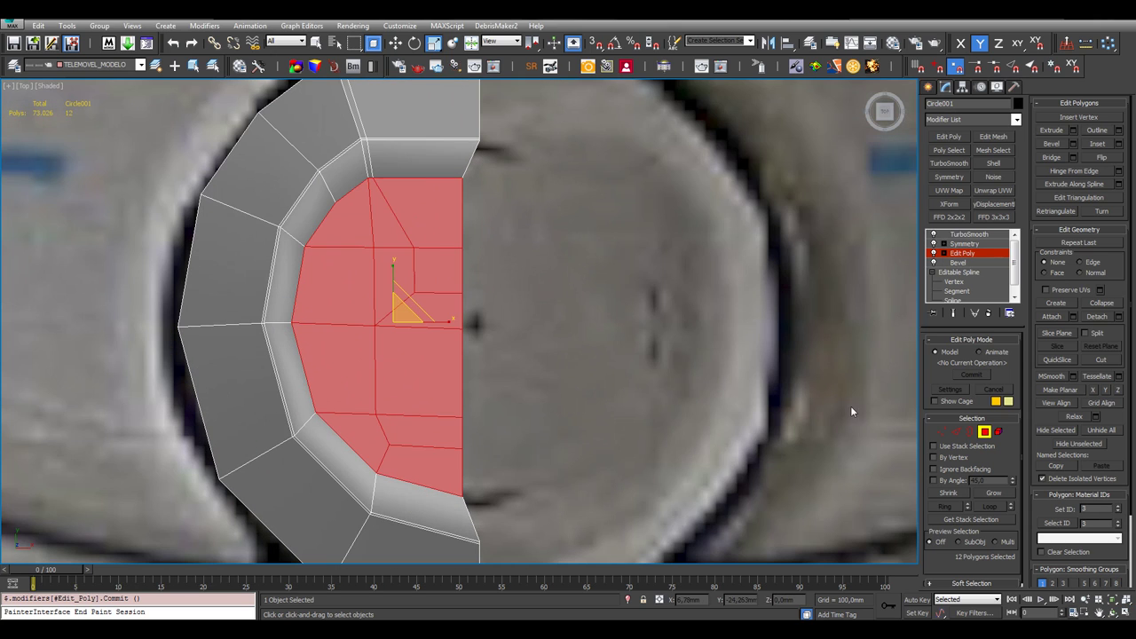
{"action": "left_click", "coordinate": [942, 431]}
{"action": "left_click_drag", "start_coordinate": [462, 169], "coordinate": [496, 469]}
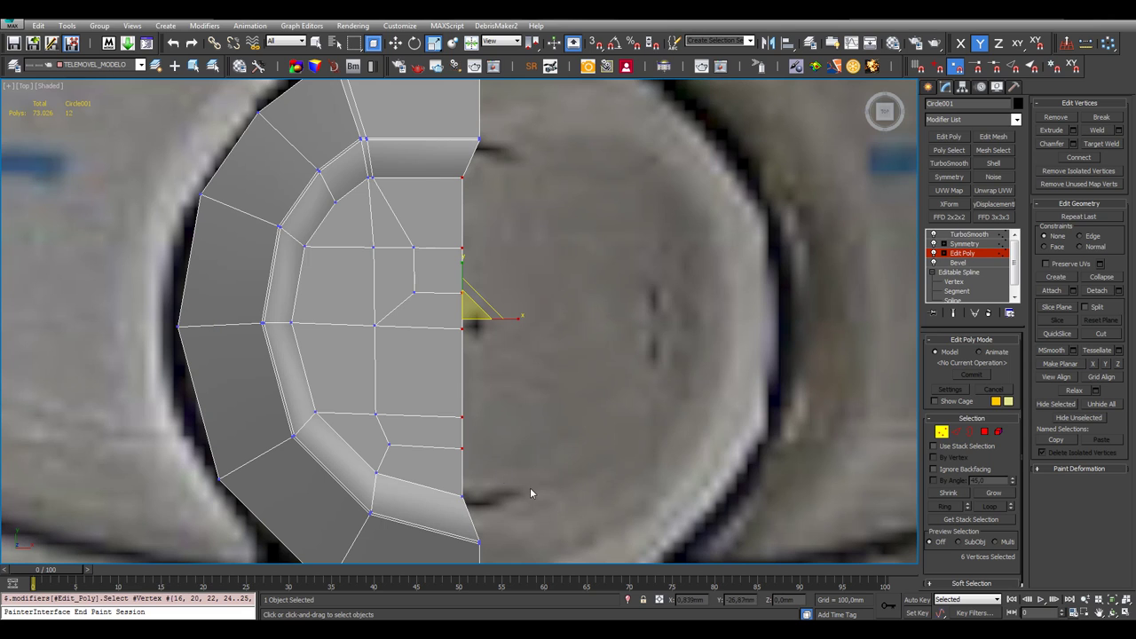
{"action": "left_click", "coordinate": [395, 42]}
{"action": "right_click", "coordinate": [713, 602]}
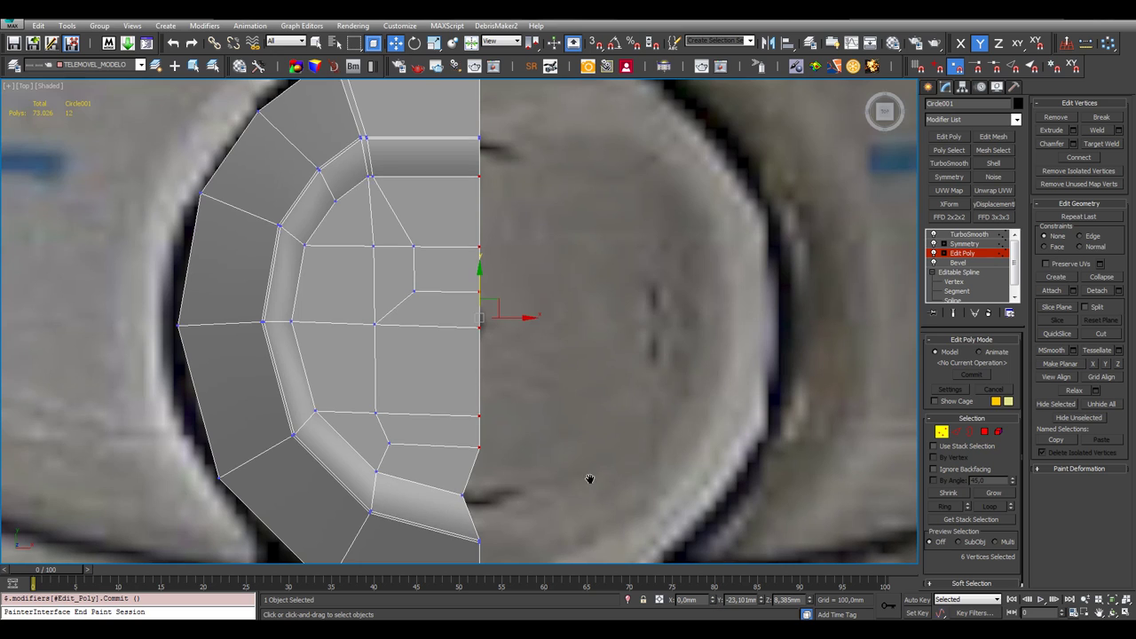
Align the remaining off-centre vertex at the lower end of the recess seam to X = 0
{"action": "scroll", "coordinate": [439, 360], "scroll_direction": "up", "scroll_amount": 3}
{"action": "left_click_drag", "start_coordinate": [428, 364], "coordinate": [474, 393]}
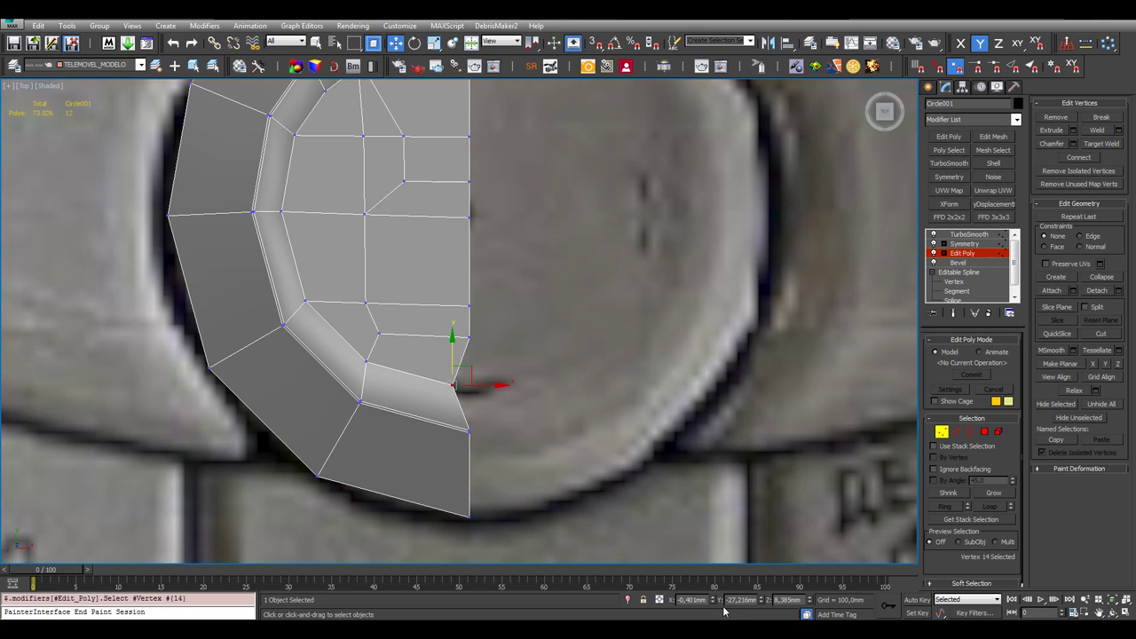
{"action": "right_click", "coordinate": [712, 603]}
{"action": "middle_click_drag", "start_coordinate": [606, 265], "coordinate": [618, 436]}
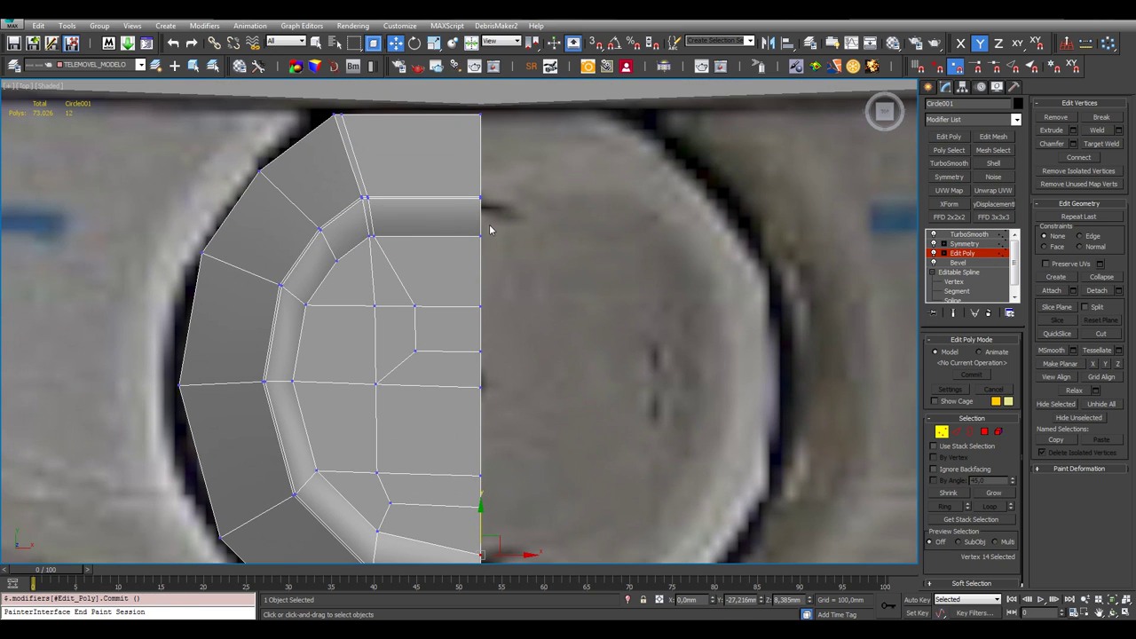
Show the mirrored, TurboSmoothed button and deselect it to check its shape in the top view
{"action": "left_click", "coordinate": [974, 243]}
{"action": "left_click", "coordinate": [977, 235]}
{"action": "left_click", "coordinate": [836, 195]}
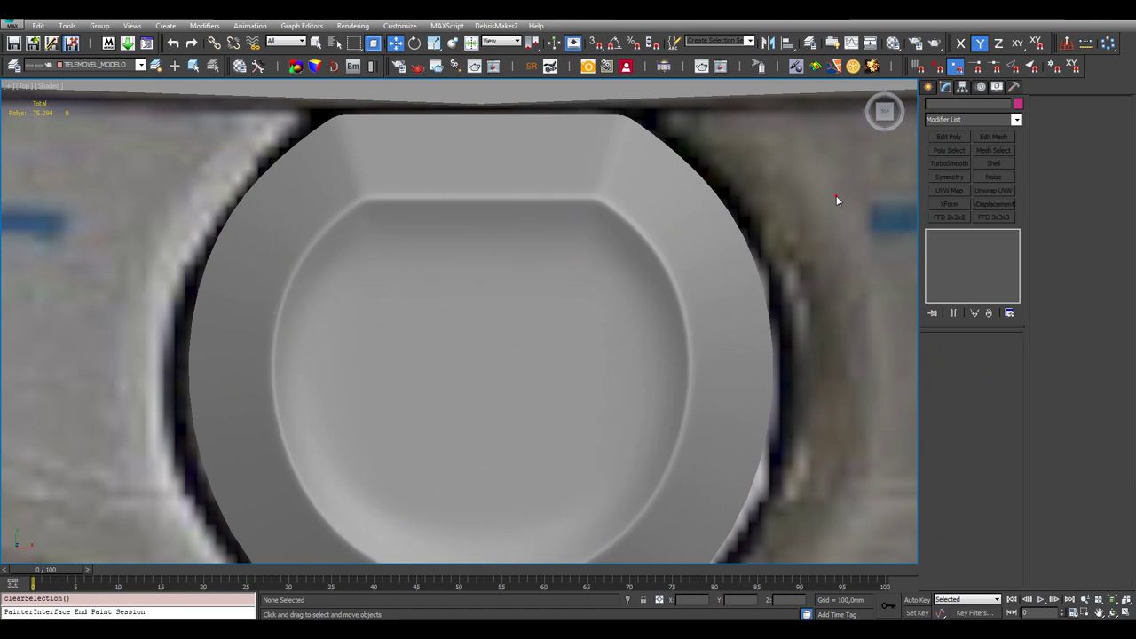
{"action": "scroll", "coordinate": [826, 183], "scroll_direction": "down", "scroll_amount": 3}
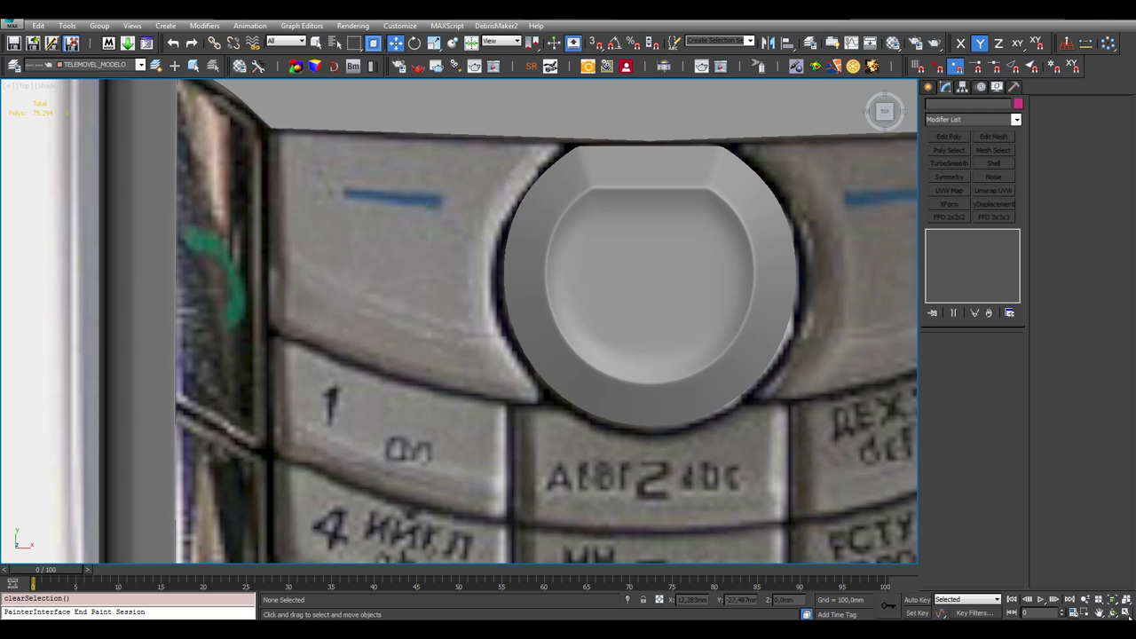
Inspect the smoothed button and its recess in the perspective view with edged faces turned off
{"action": "key", "text": "alt+w"}
{"action": "left_click", "coordinate": [630, 357]}
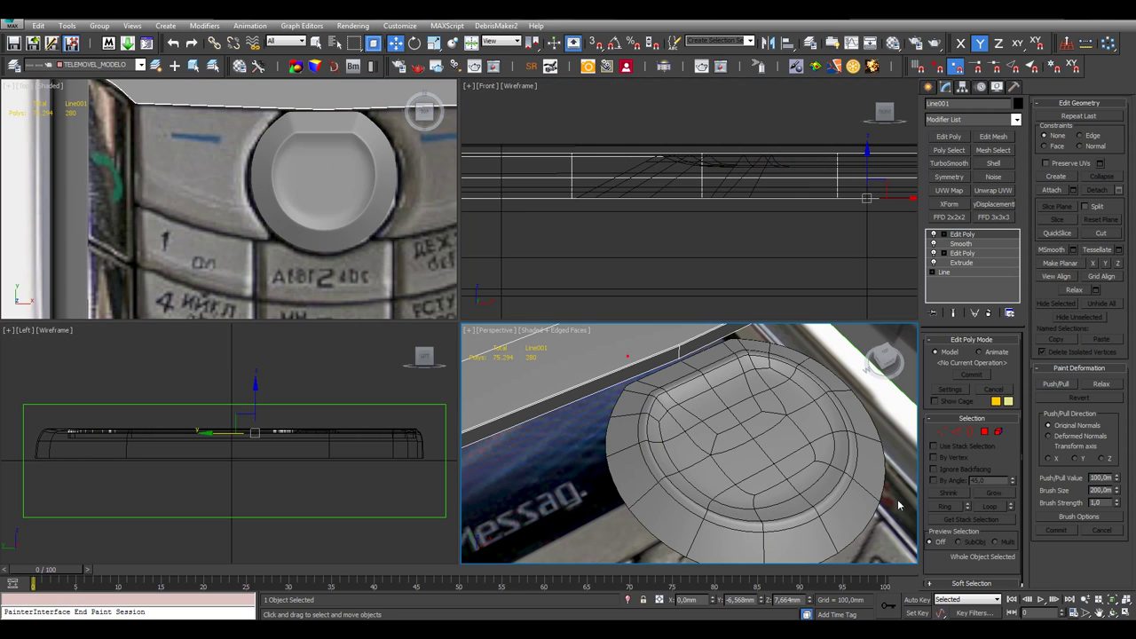
{"action": "key", "text": "alt+w"}
{"action": "left_click", "coordinate": [1111, 614]}
{"action": "key", "text": "F4"}
{"action": "left_click_drag", "start_coordinate": [483, 362], "coordinate": [419, 348]}
{"action": "scroll", "coordinate": [419, 349], "scroll_direction": "up", "scroll_amount": 5}
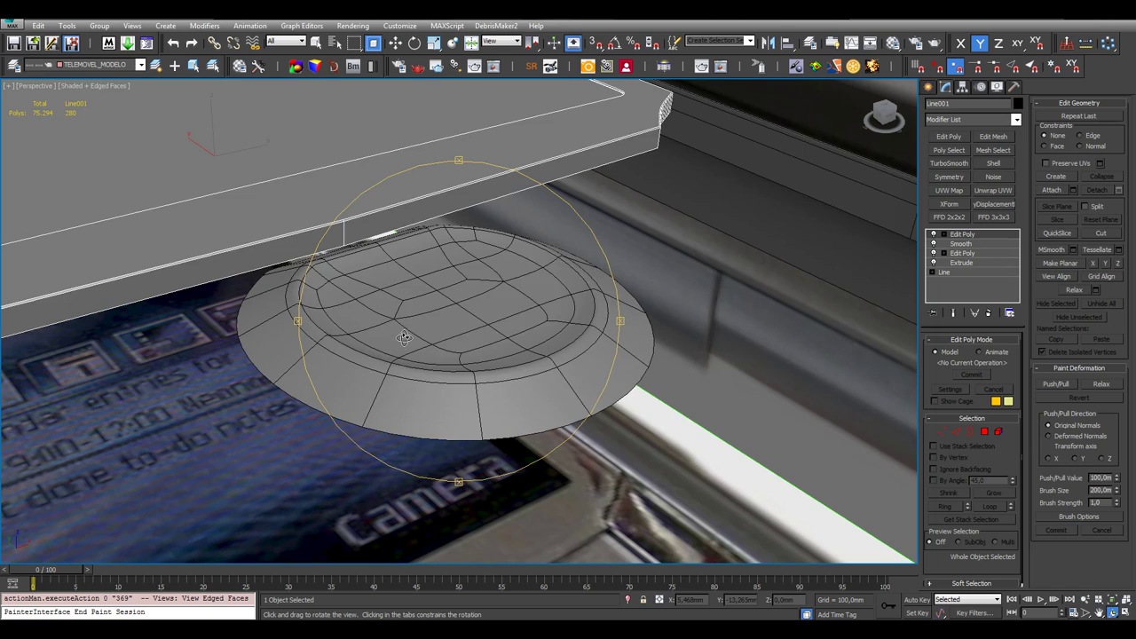
{"action": "scroll", "coordinate": [447, 358], "scroll_direction": "up", "scroll_amount": 2}
{"action": "left_click_drag", "start_coordinate": [453, 351], "coordinate": [462, 324]}
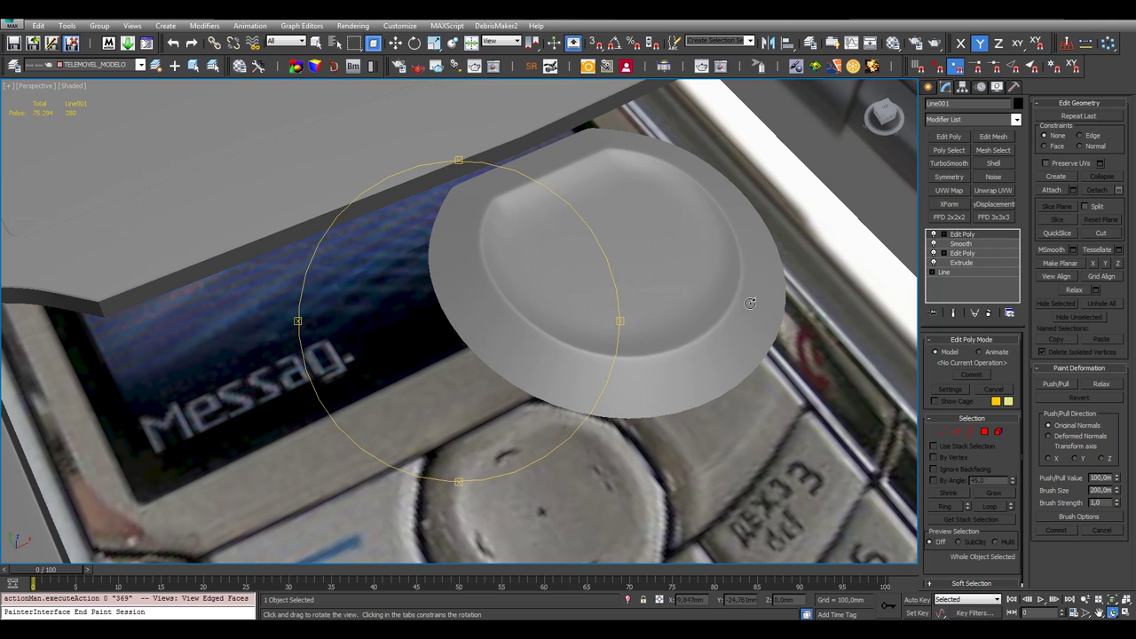
Open the round button's Edit Poly modifier at edge level, with TurboSmooth switched off and edged faces shown
{"action": "left_click", "coordinate": [737, 407]}
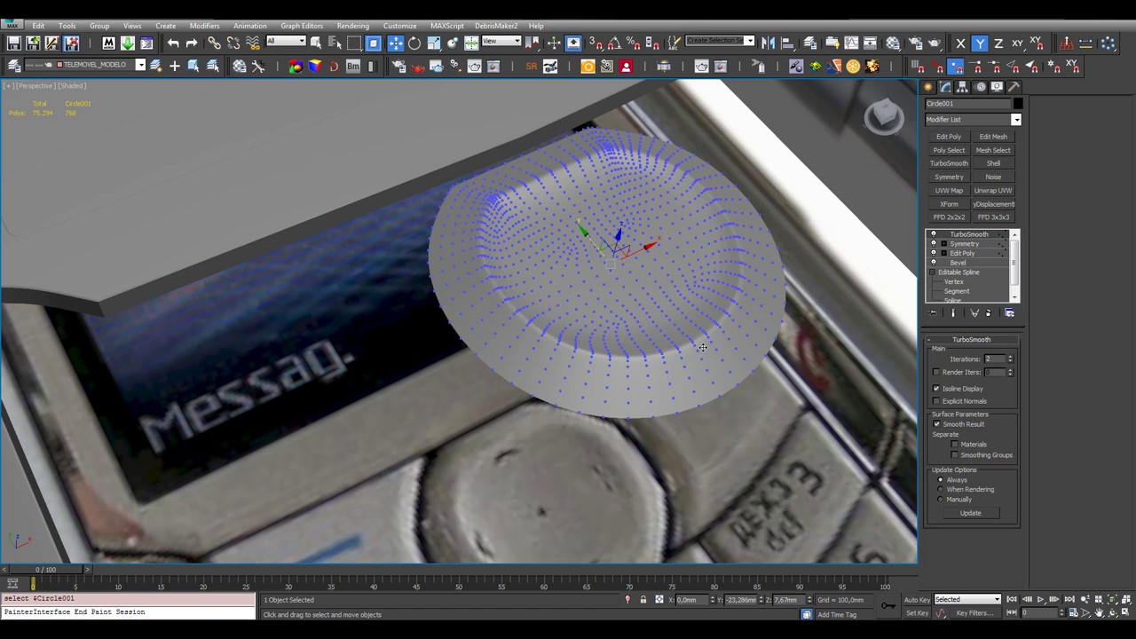
{"action": "key", "text": "F4"}
{"action": "scroll", "coordinate": [743, 317], "scroll_direction": "up", "scroll_amount": 2}
{"action": "left_click", "coordinate": [962, 244]}
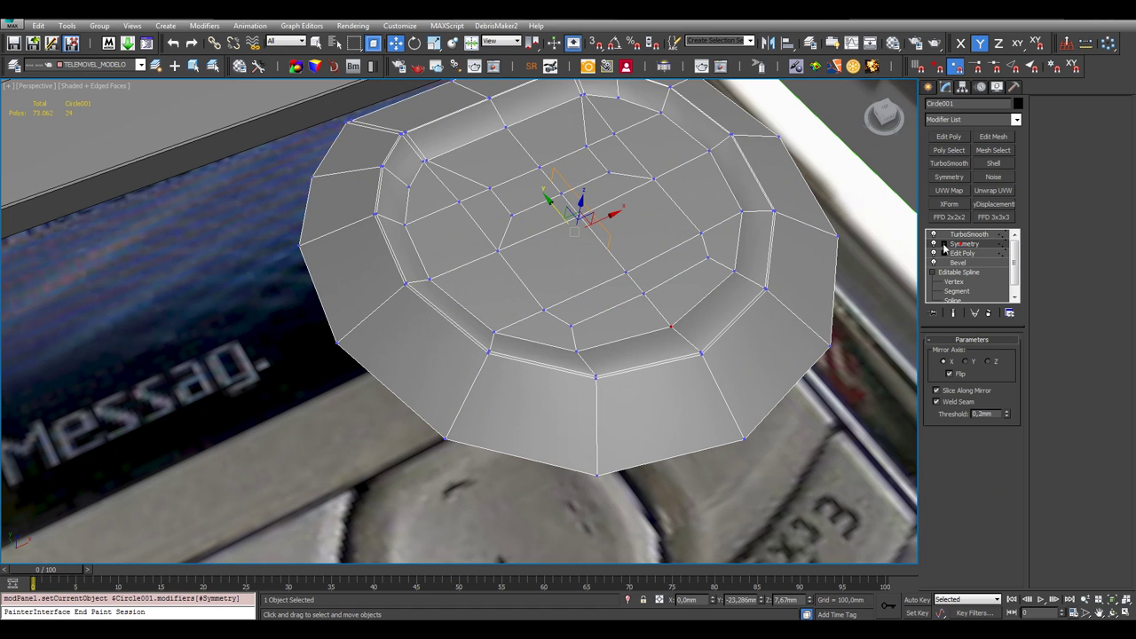
{"action": "middle_click_drag", "start_coordinate": [749, 255], "coordinate": [744, 253]}
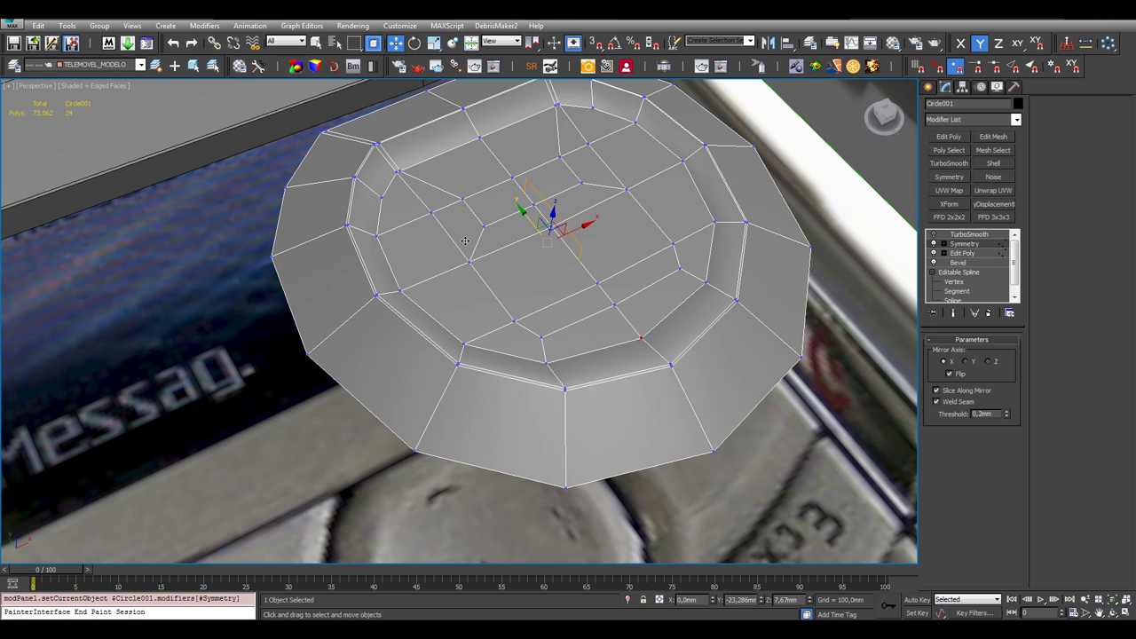
{"action": "middle_click_drag", "start_coordinate": [465, 241], "coordinate": [423, 297]}
{"action": "scroll", "coordinate": [327, 231], "scroll_direction": "up", "scroll_amount": 3}
{"action": "middle_click_drag", "start_coordinate": [405, 184], "coordinate": [391, 339]}
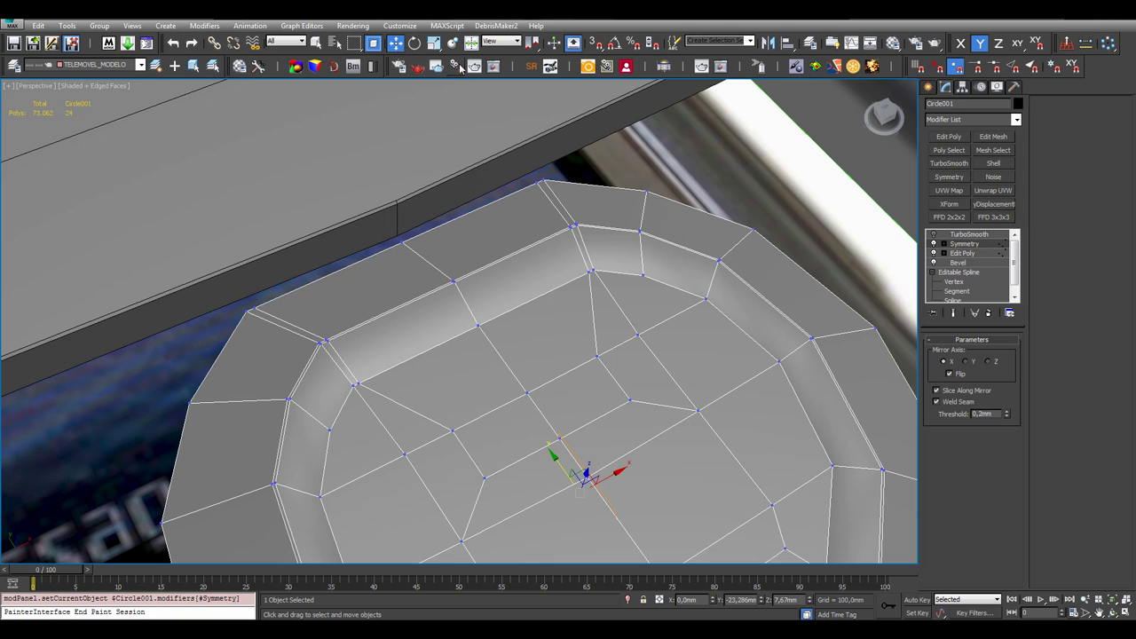
{"action": "left_click", "coordinate": [962, 253]}
{"action": "left_click", "coordinate": [956, 432]}
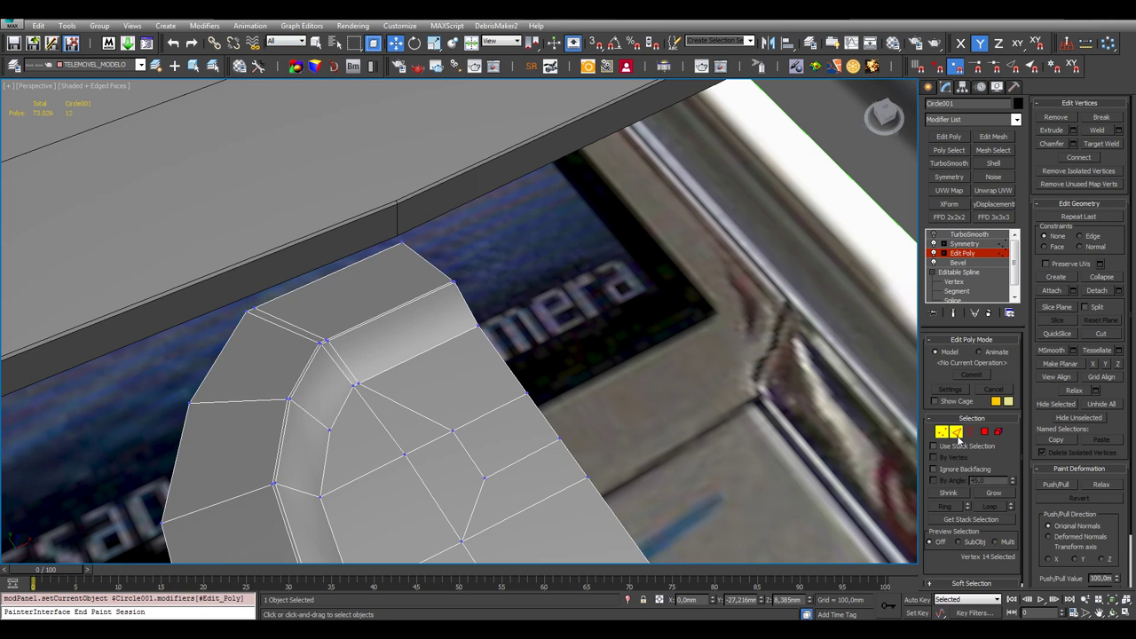
{"action": "left_click", "coordinate": [344, 360]}
{"action": "scroll", "coordinate": [290, 332], "scroll_direction": "up", "scroll_amount": 5}
{"action": "scroll", "coordinate": [290, 332], "scroll_direction": "down", "scroll_amount": 5}
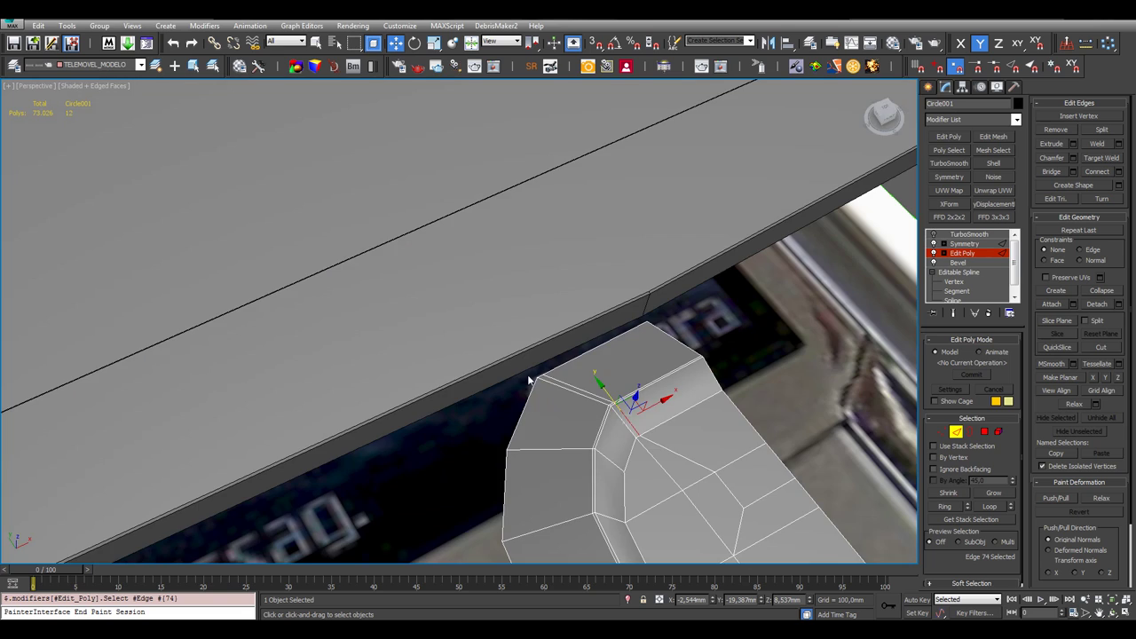
{"action": "middle_click_drag", "start_coordinate": [627, 419], "coordinate": [569, 374]}
{"action": "scroll", "coordinate": [569, 374], "scroll_direction": "up", "scroll_amount": 3}
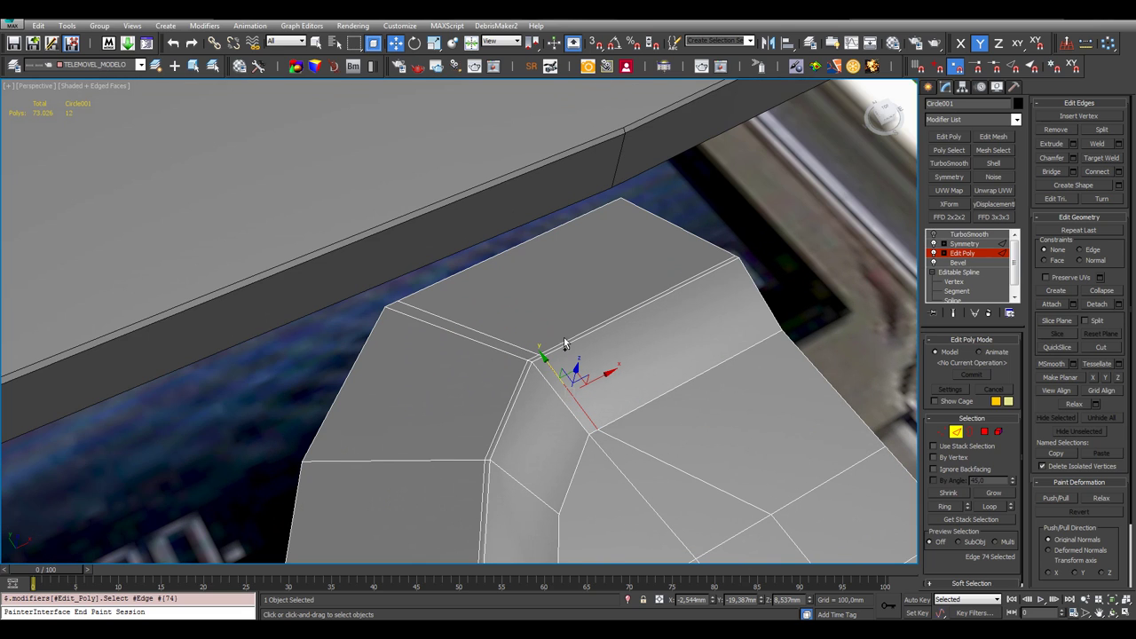
{"action": "left_click", "coordinate": [528, 350], "text": "ctrl"}
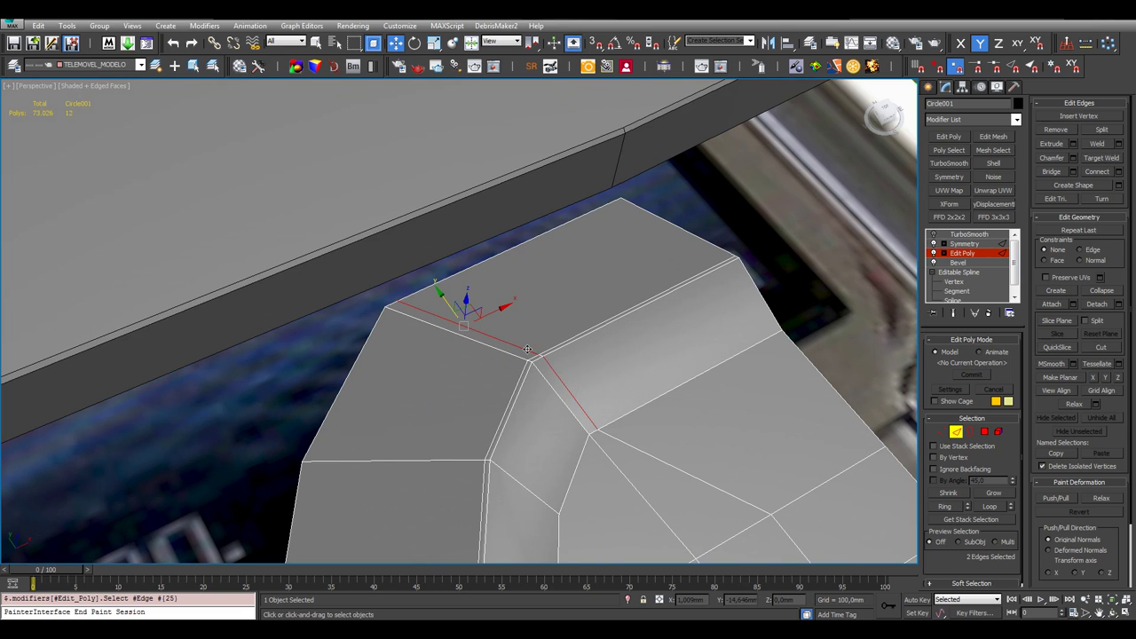
{"action": "scroll", "coordinate": [527, 350], "scroll_direction": "down", "scroll_amount": 4}
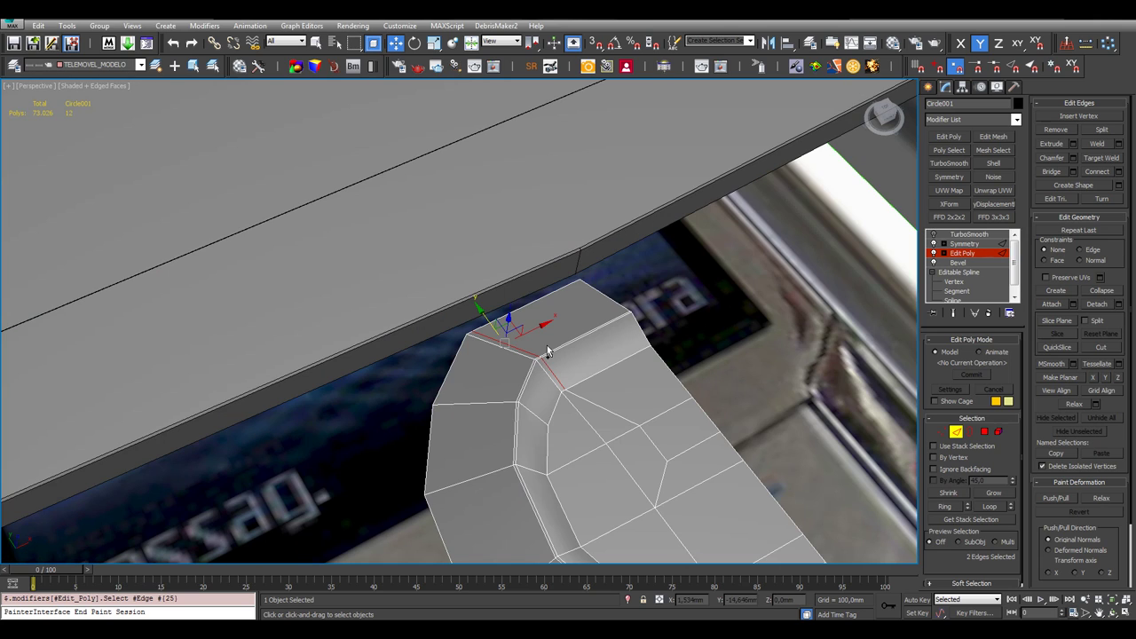
{"action": "left_click_drag", "start_coordinate": [550, 336], "coordinate": [539, 364]}
{"action": "scroll", "coordinate": [540, 362], "scroll_direction": "up", "scroll_amount": 2}
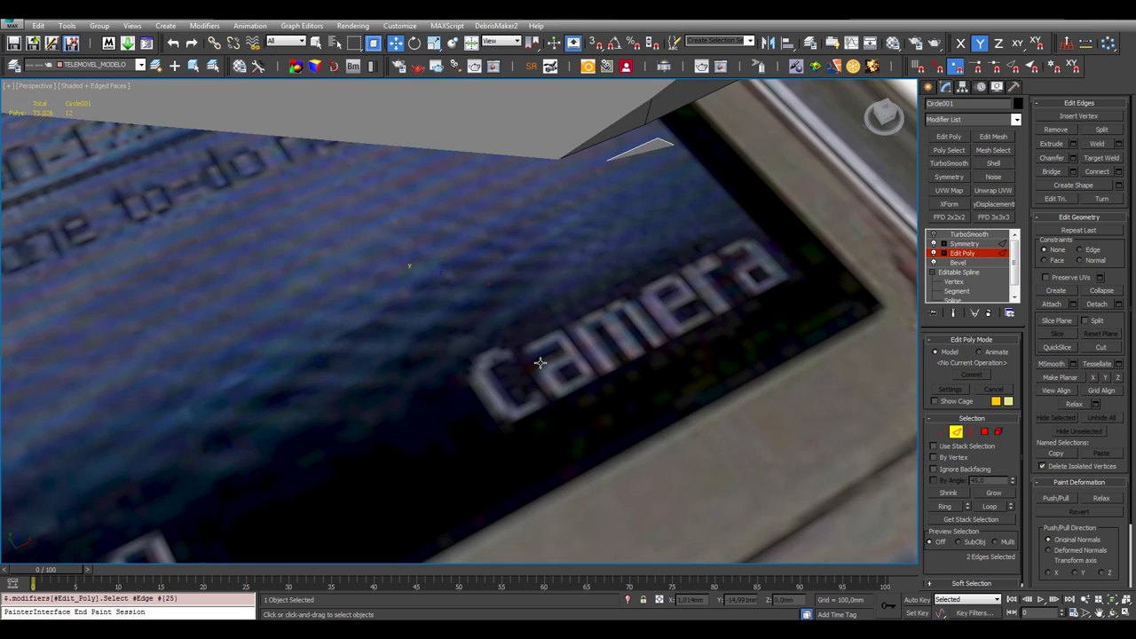
{"action": "scroll", "coordinate": [541, 362], "scroll_direction": "down", "scroll_amount": 1}
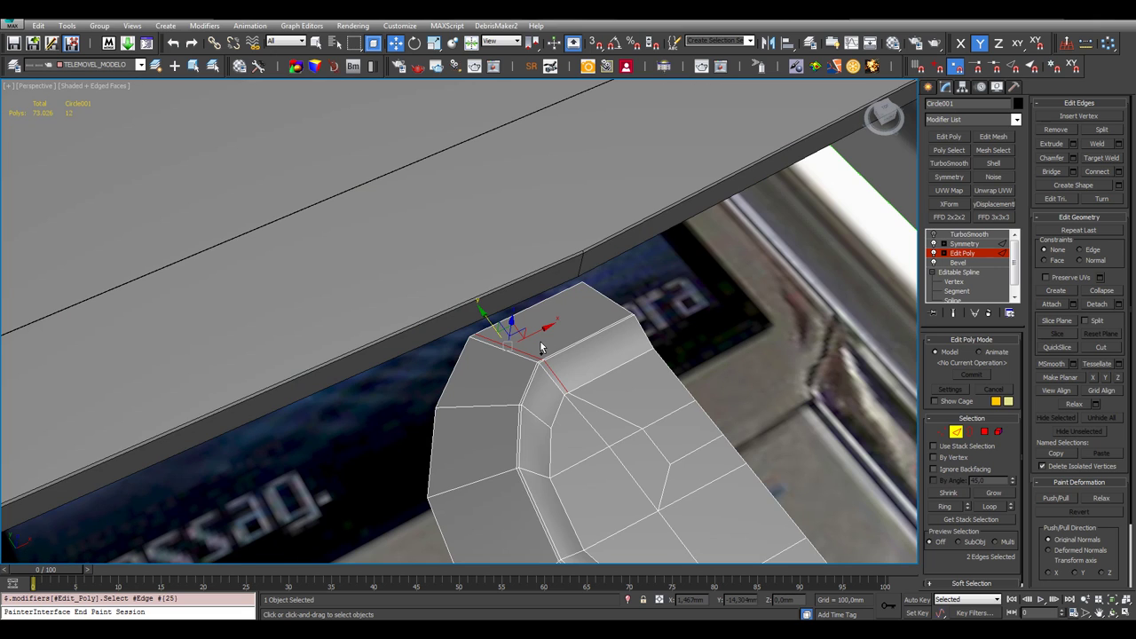
{"action": "left_click", "coordinate": [585, 415], "text": "ctrl"}
{"action": "scroll", "coordinate": [558, 384], "scroll_direction": "up", "scroll_amount": 2}
{"action": "scroll", "coordinate": [558, 384], "scroll_direction": "down", "scroll_amount": 2}
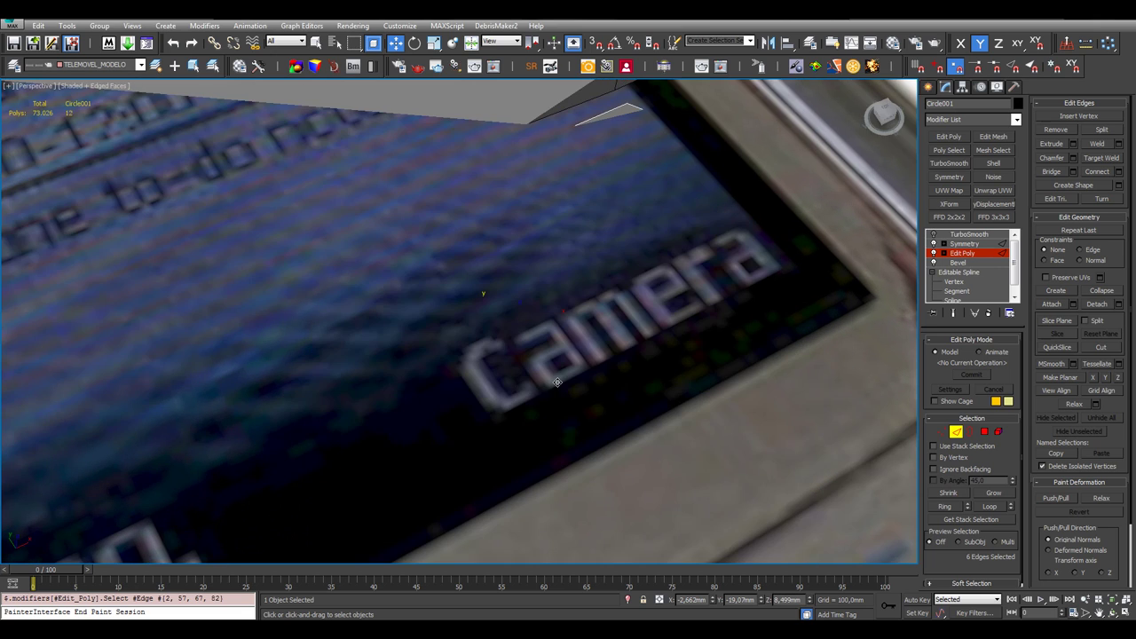
{"action": "left_click", "coordinate": [576, 355]}
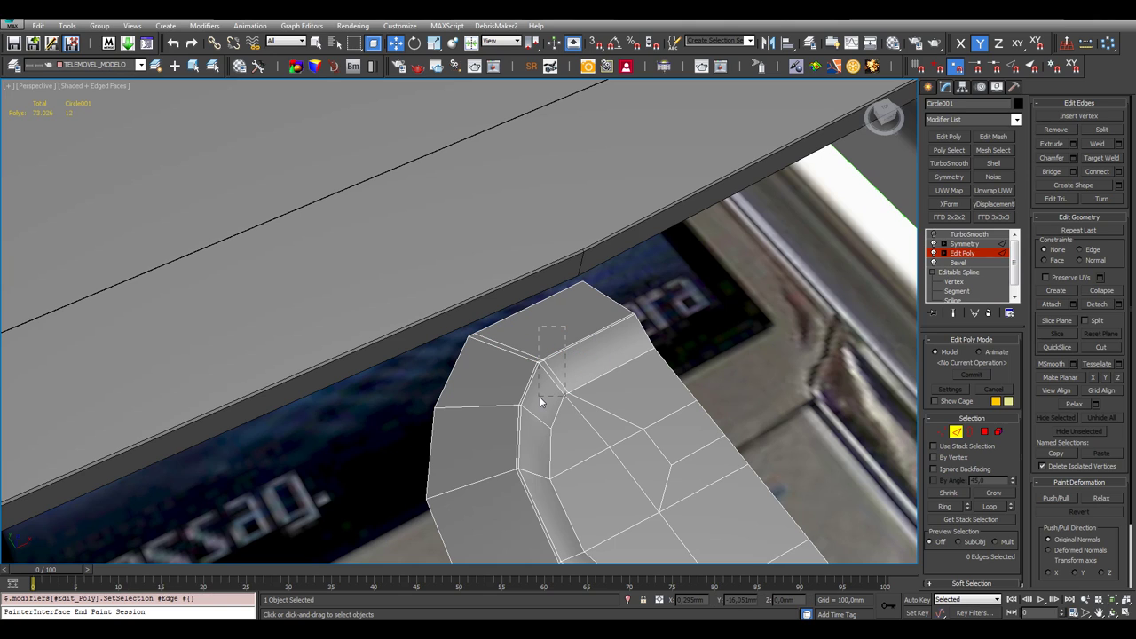
Select the three edges crossing the rim at the recess's upper corner and try moving them along X, undoing the shift
{"action": "left_click_drag", "start_coordinate": [539, 396], "coordinate": [541, 396]}
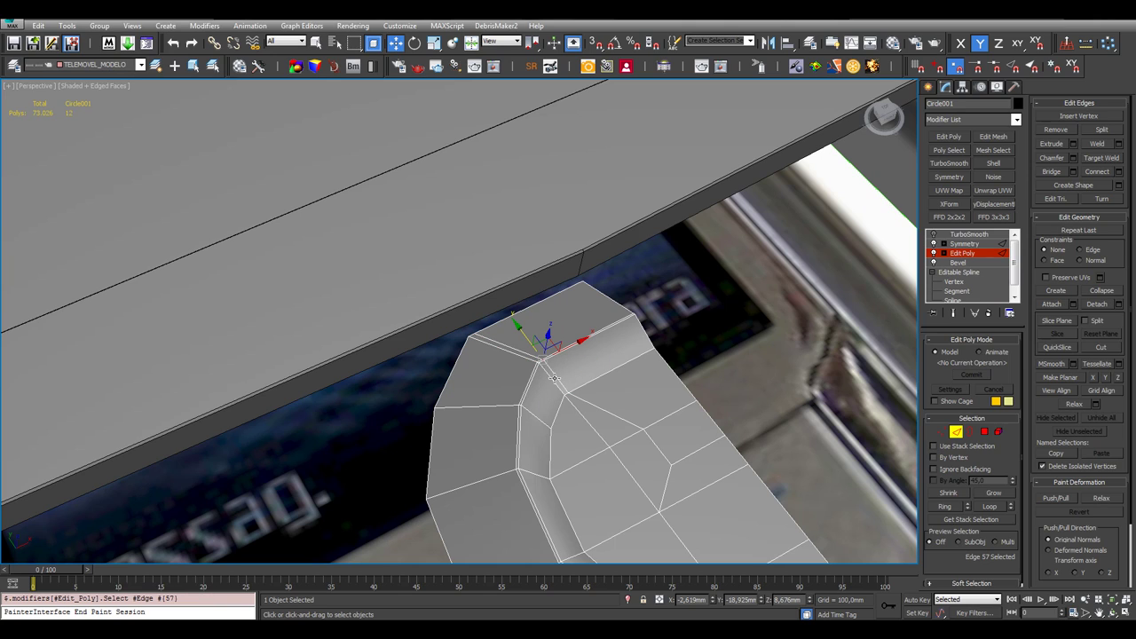
{"action": "left_click", "coordinate": [522, 350], "text": "ctrl"}
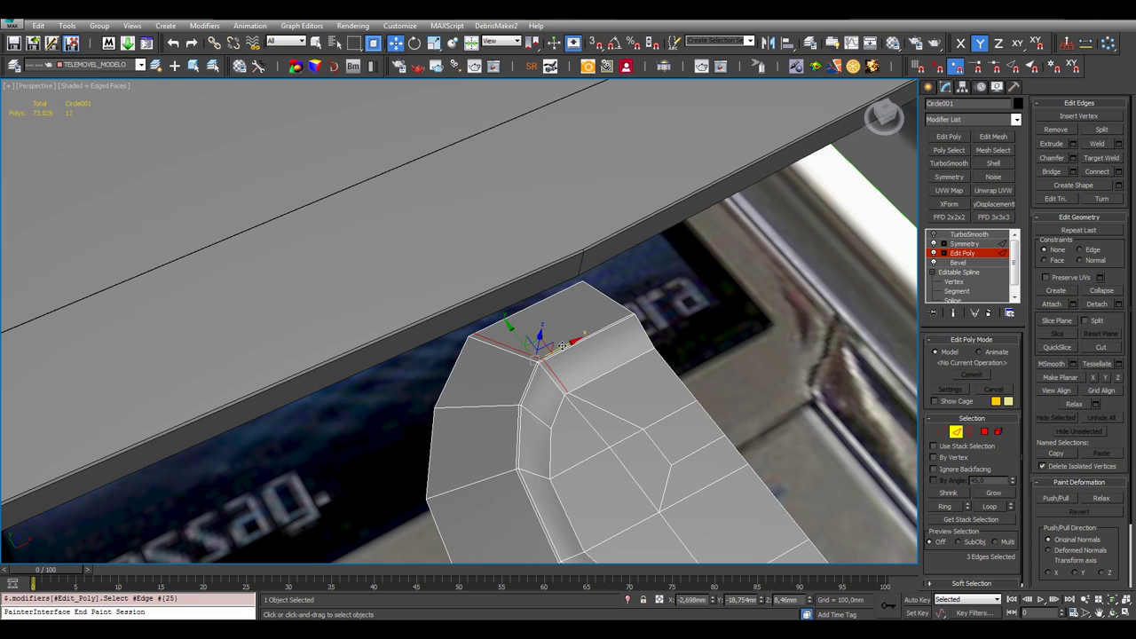
{"action": "left_click_drag", "start_coordinate": [562, 345], "coordinate": [567, 343]}
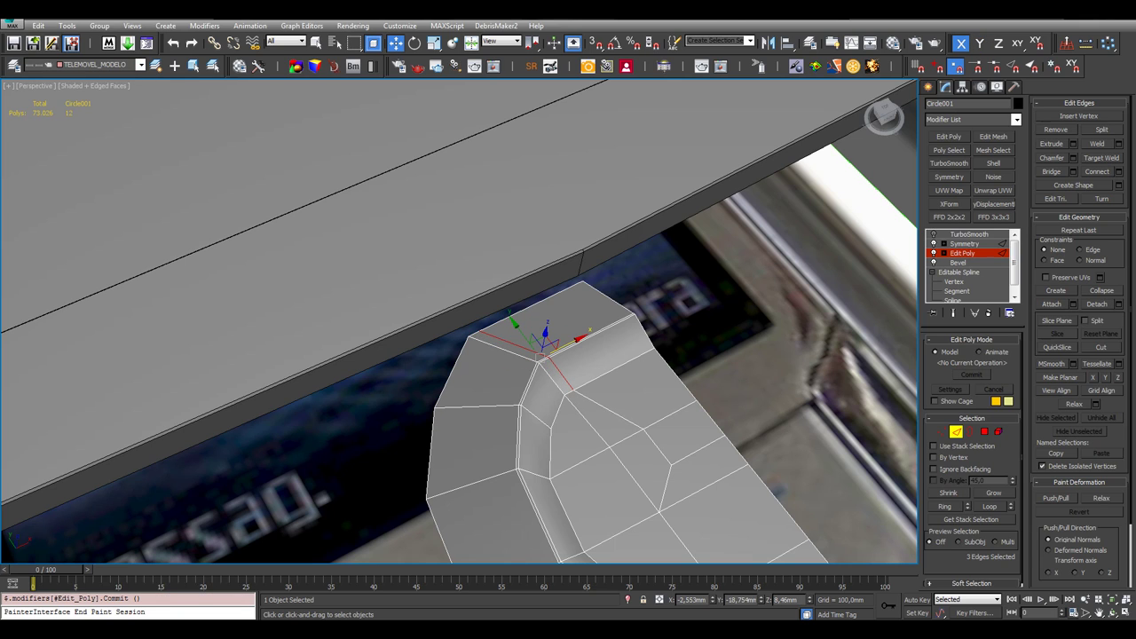
{"action": "key", "text": "ctrl+z"}
Show the mirrored TurboSmooth result and move the three corner edges along X to about -2.2 mm
{"action": "left_click", "coordinate": [952, 312]}
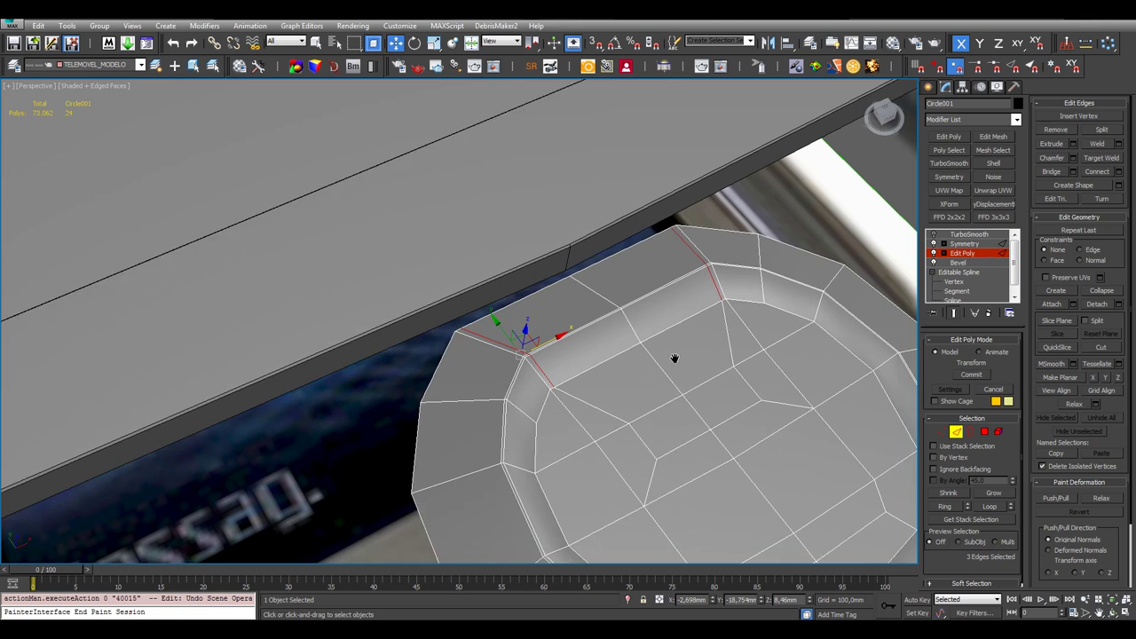
{"action": "scroll", "coordinate": [675, 358], "scroll_direction": "up", "scroll_amount": 2}
{"action": "left_click", "coordinate": [933, 235]}
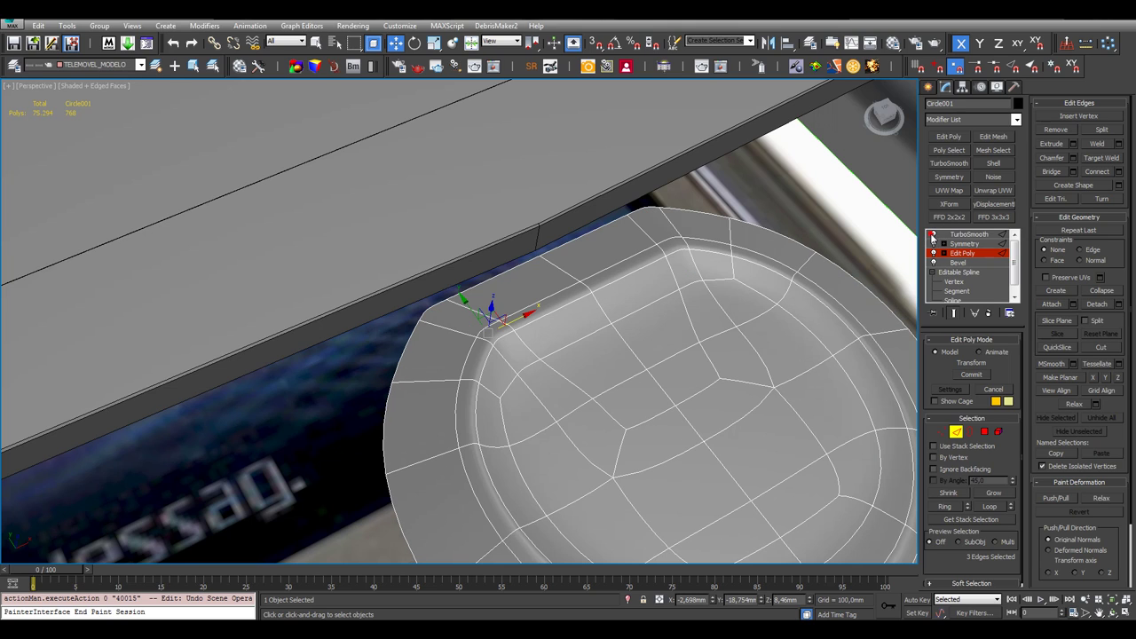
{"action": "left_click_drag", "start_coordinate": [520, 317], "coordinate": [545, 323]}
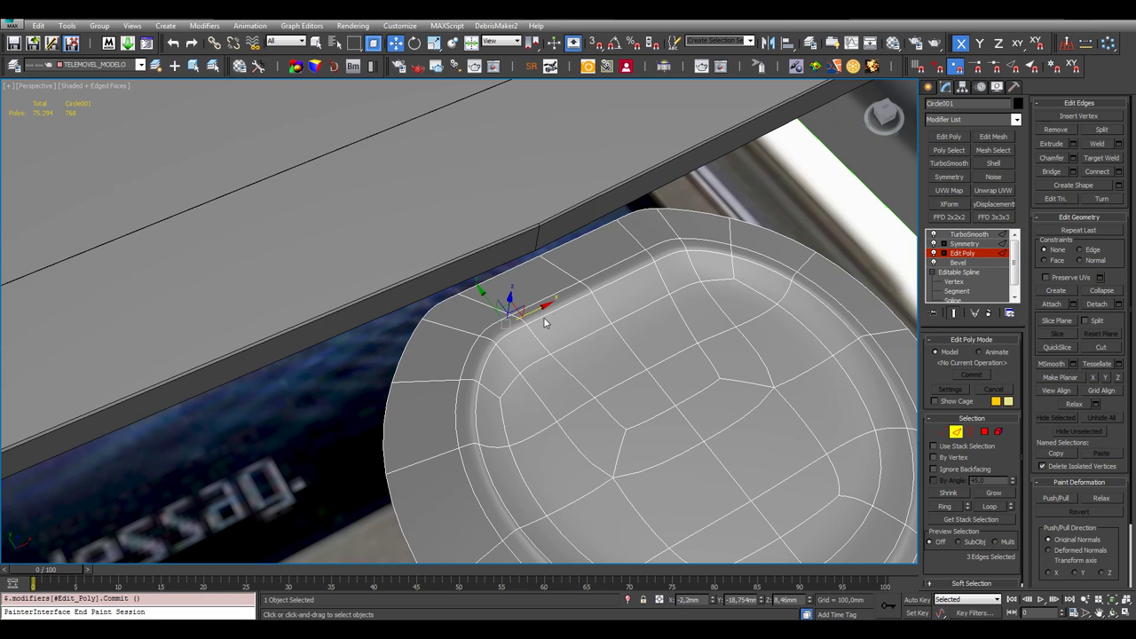
Fine-tune the three corner edges in the top view, shifting them along X to about -2.09 mm
{"action": "left_click", "coordinate": [1125, 613]}
{"action": "scroll", "coordinate": [331, 167], "scroll_direction": "up", "scroll_amount": 5}
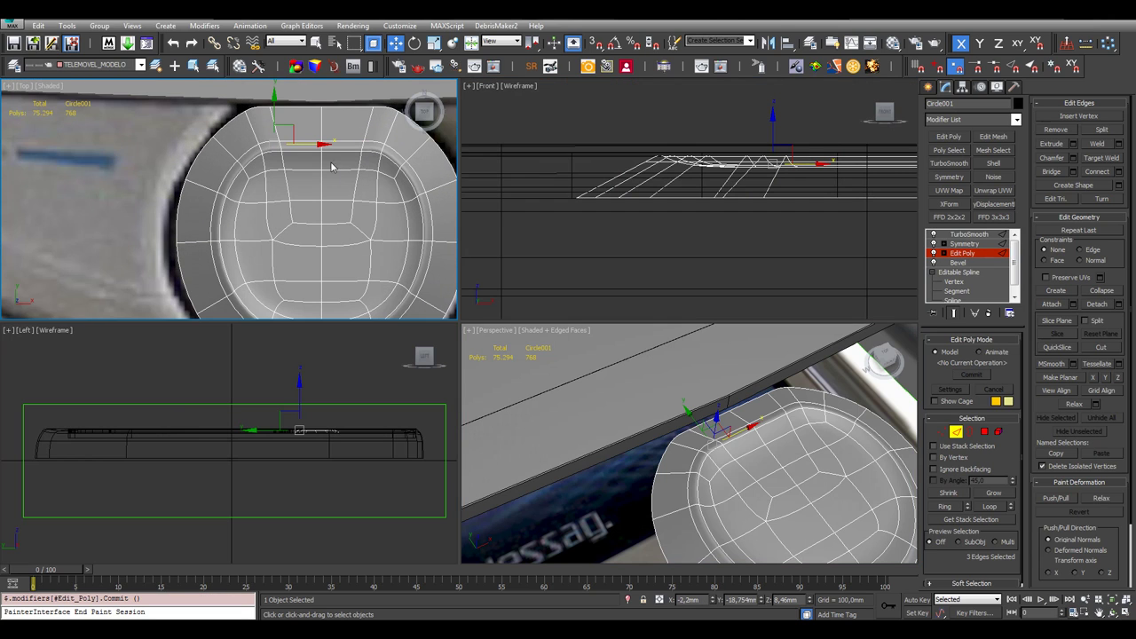
{"action": "left_click_drag", "start_coordinate": [311, 143], "coordinate": [316, 142]}
{"action": "scroll", "coordinate": [312, 143], "scroll_direction": "down", "scroll_amount": 2}
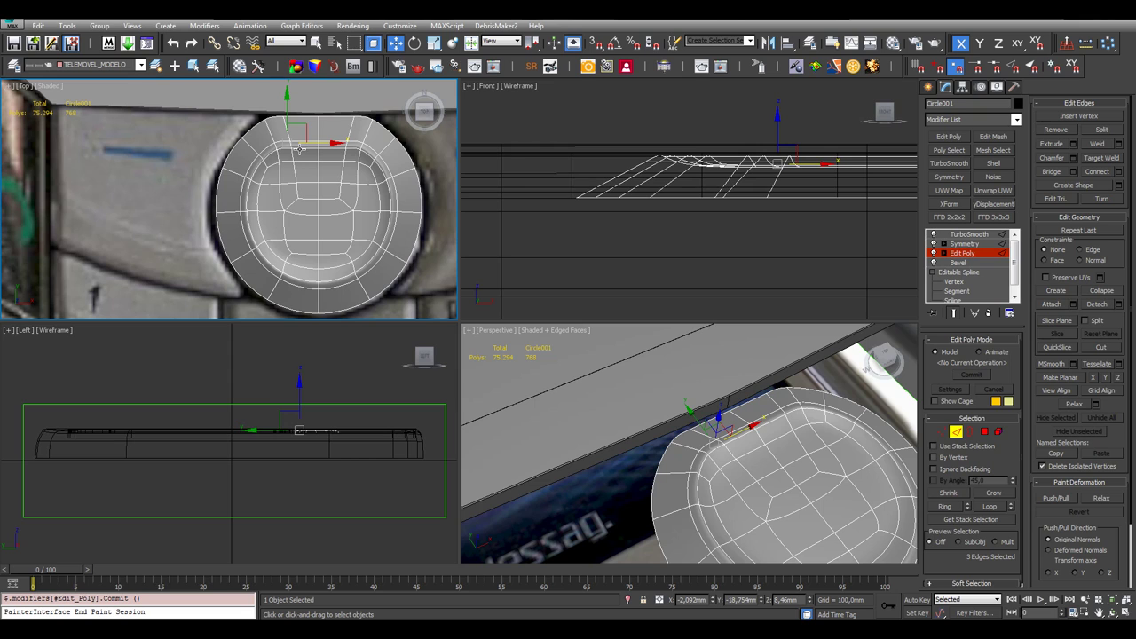
{"action": "scroll", "coordinate": [302, 145], "scroll_direction": "up", "scroll_amount": 2}
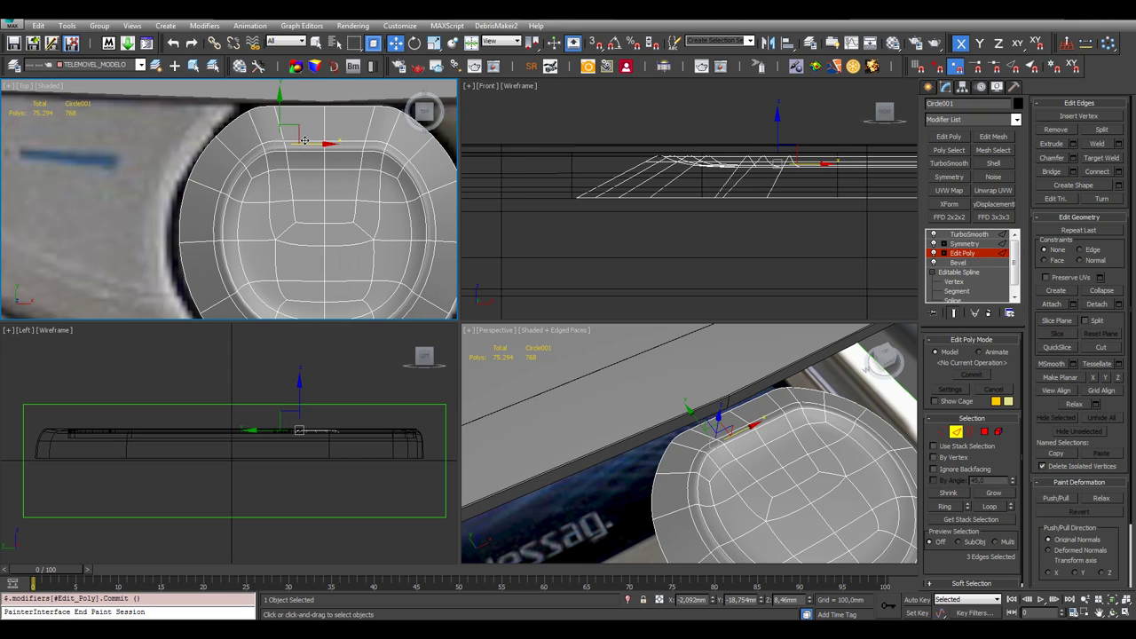
Return to the TurboSmooth level of the round button and reselect the whole button to view it from the front
{"action": "left_click", "coordinate": [968, 234]}
{"action": "left_click", "coordinate": [780, 359]}
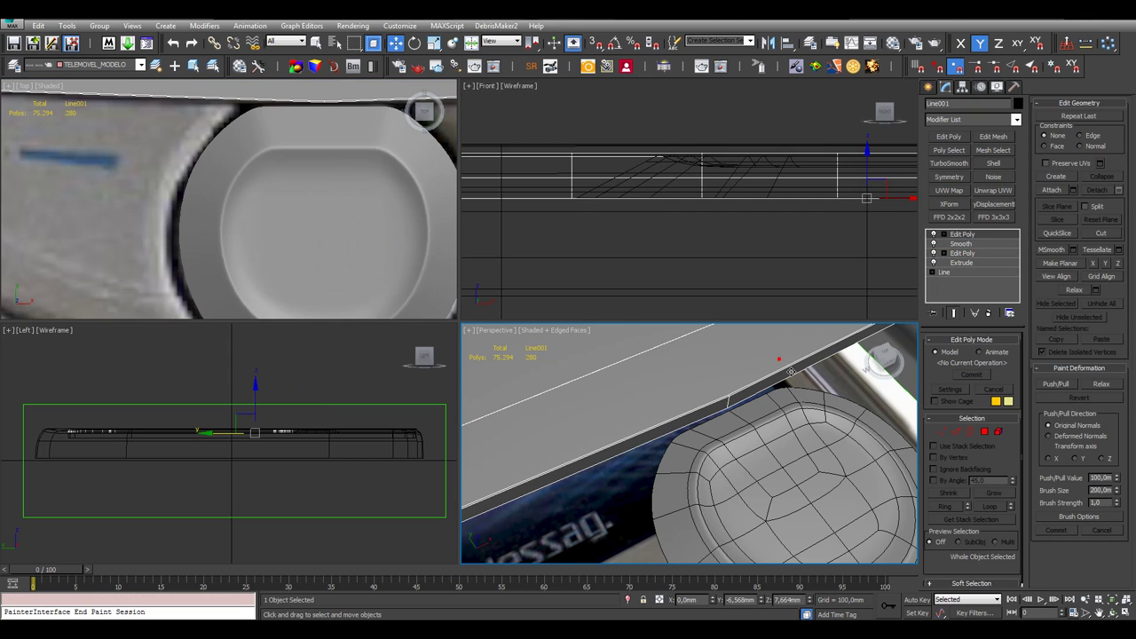
{"action": "left_click", "coordinate": [837, 393]}
{"action": "scroll", "coordinate": [675, 264], "scroll_direction": "down", "scroll_amount": 2}
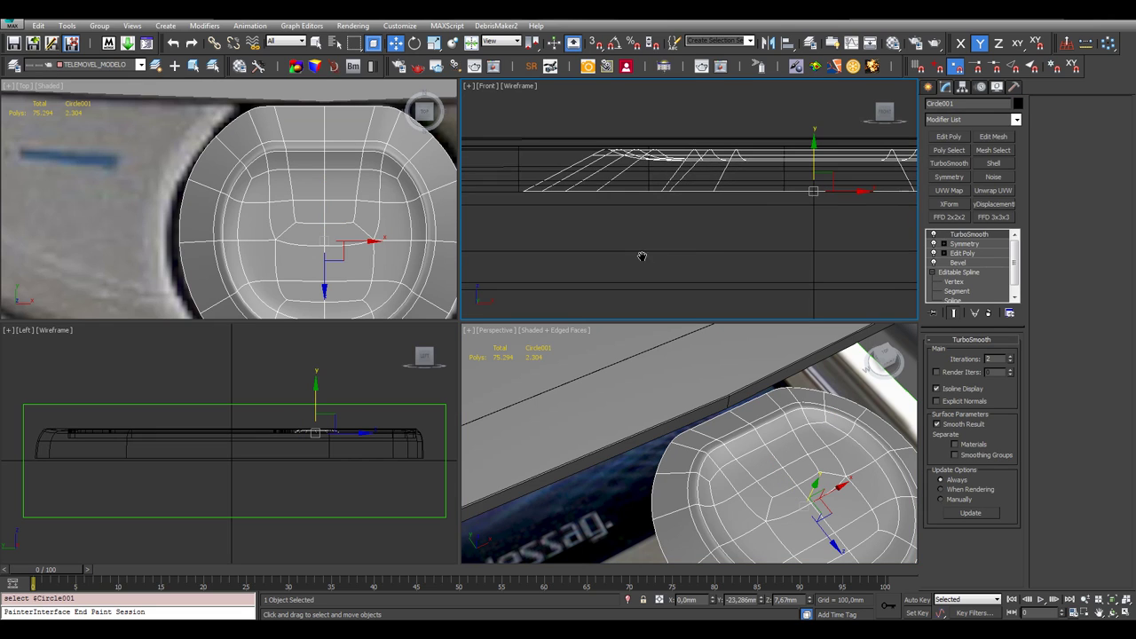
Return to the button's Edit Poly level, select an edge on its lower outer rim, and try raising it vertically
{"action": "left_click", "coordinate": [965, 244]}
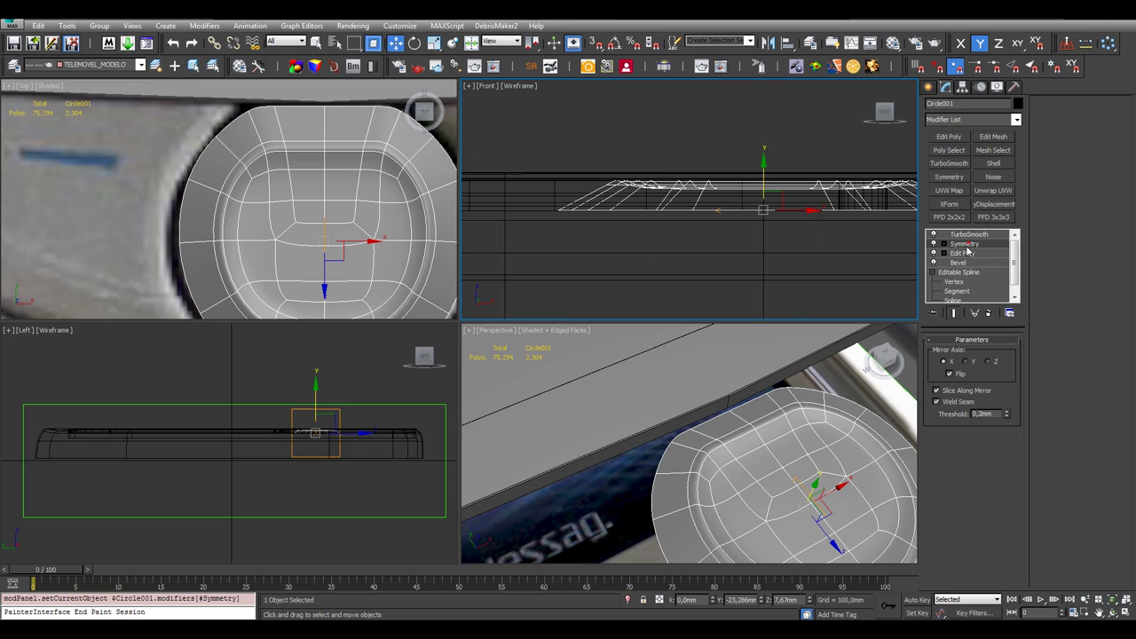
{"action": "left_click", "coordinate": [964, 254]}
{"action": "left_click", "coordinate": [956, 432]}
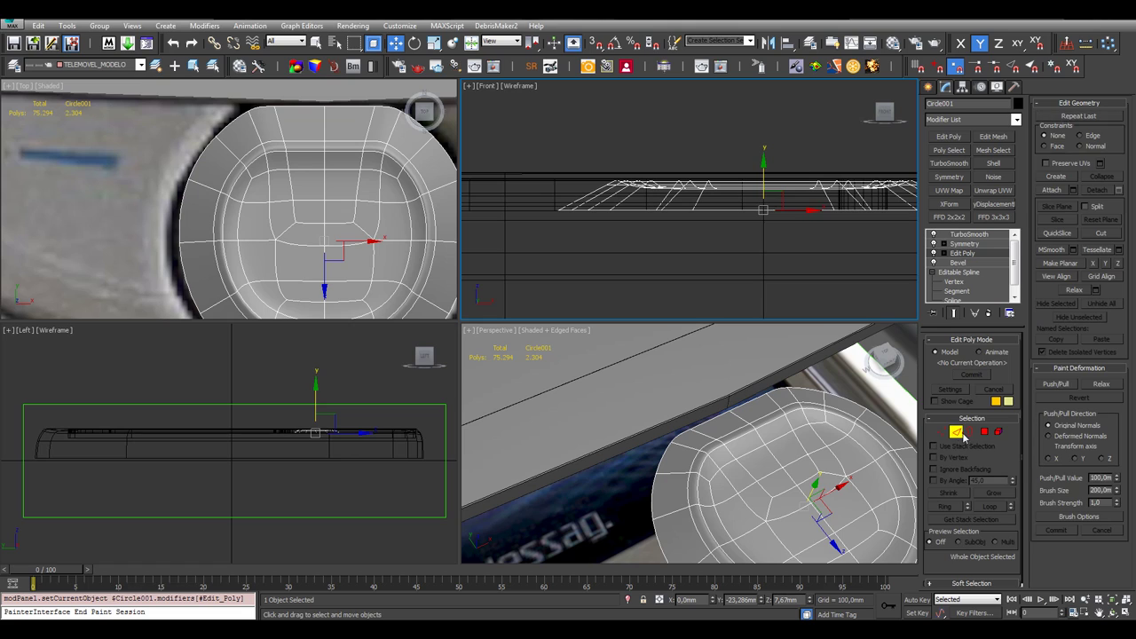
{"action": "left_click", "coordinate": [637, 213]}
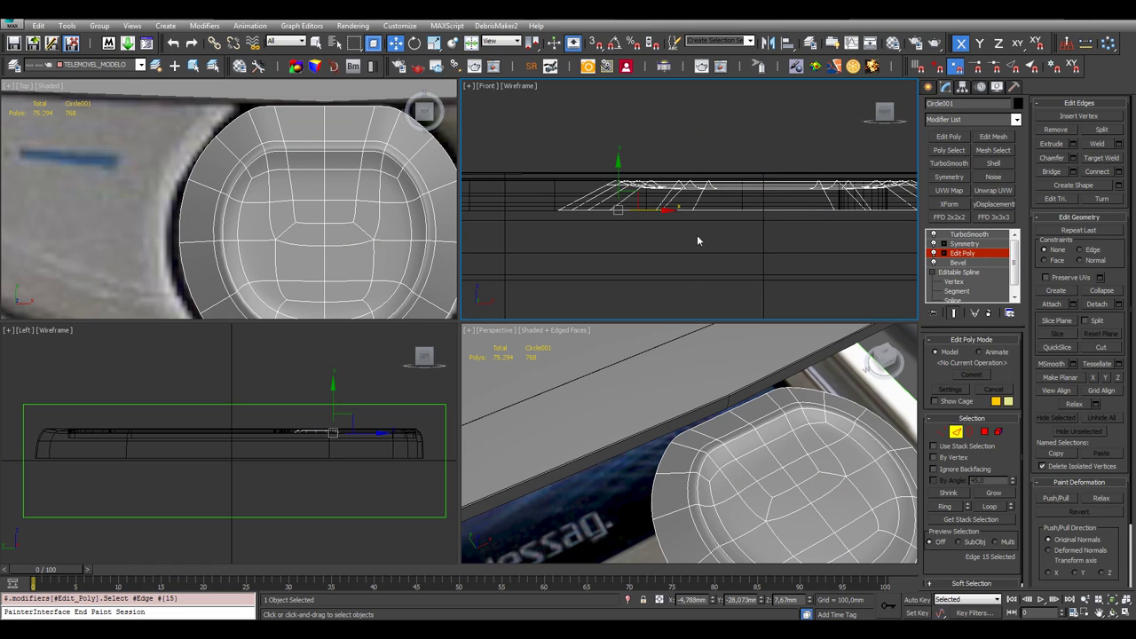
{"action": "left_click_drag", "start_coordinate": [619, 182], "coordinate": [622, 171]}
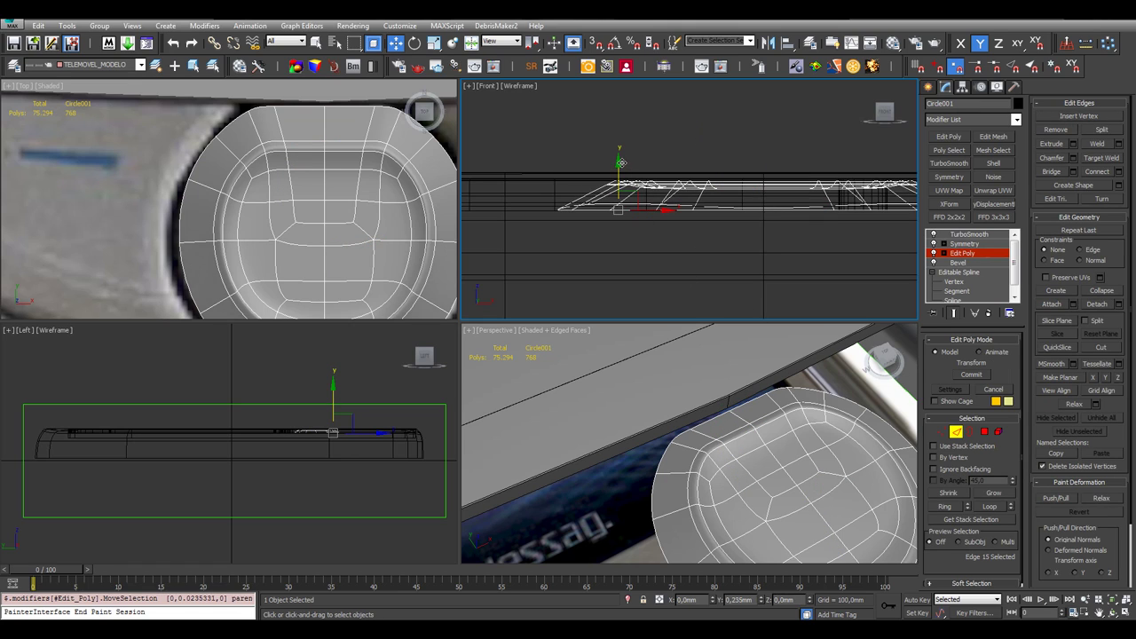
{"action": "key", "text": "ctrl+z"}
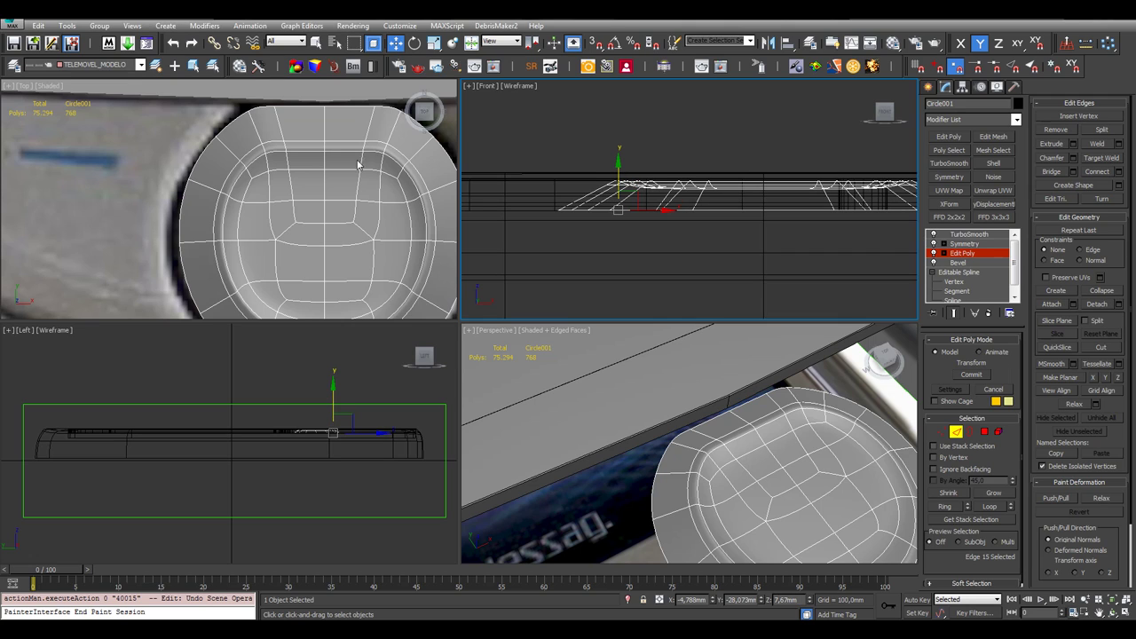
Select the open border of the half button and try moving it upward in the front view
{"action": "left_click", "coordinate": [970, 432]}
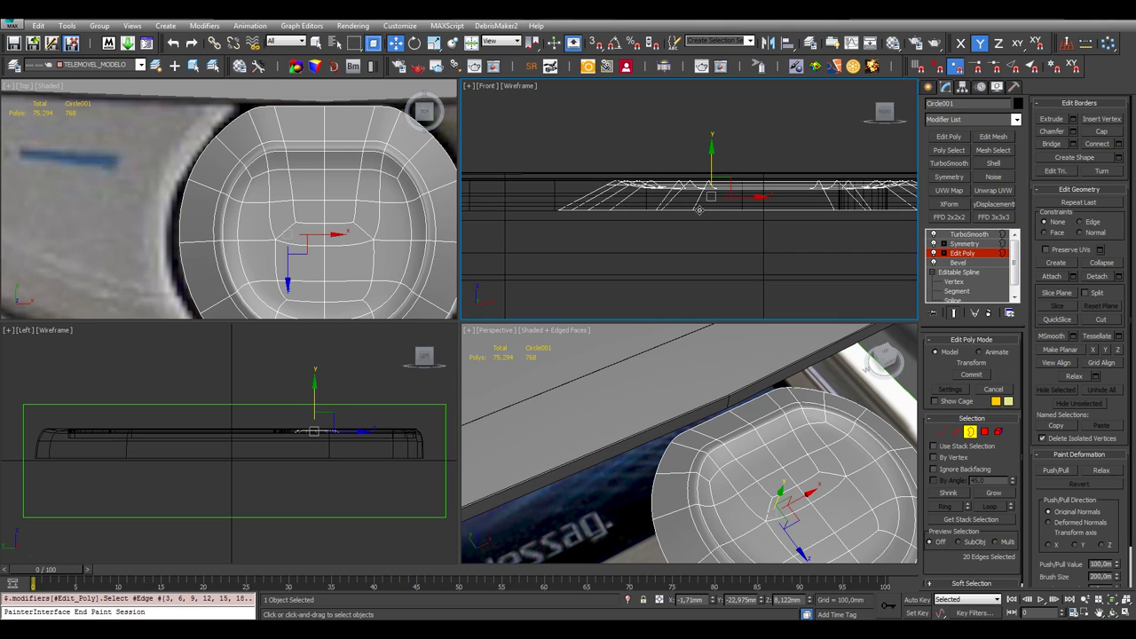
{"action": "left_click_drag", "start_coordinate": [712, 156], "coordinate": [712, 146]}
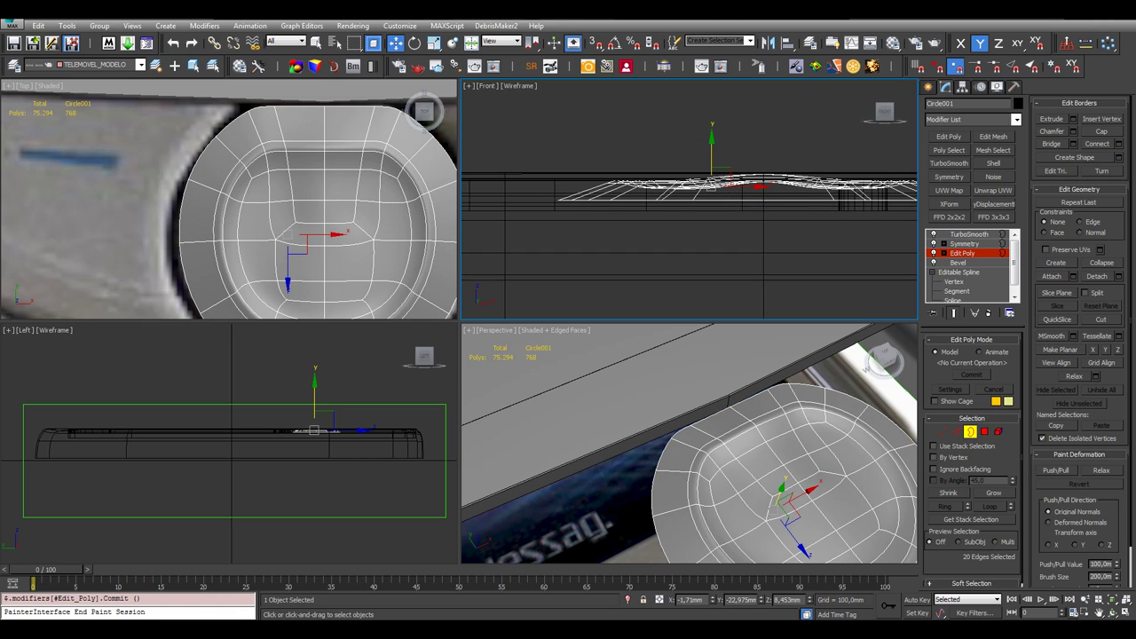
{"action": "key", "text": "ctrl+z"}
Maximize the perspective view around the button and turn off TurboSmooth and Symmetry to expose the base half mesh
{"action": "right_click", "coordinate": [630, 403]}
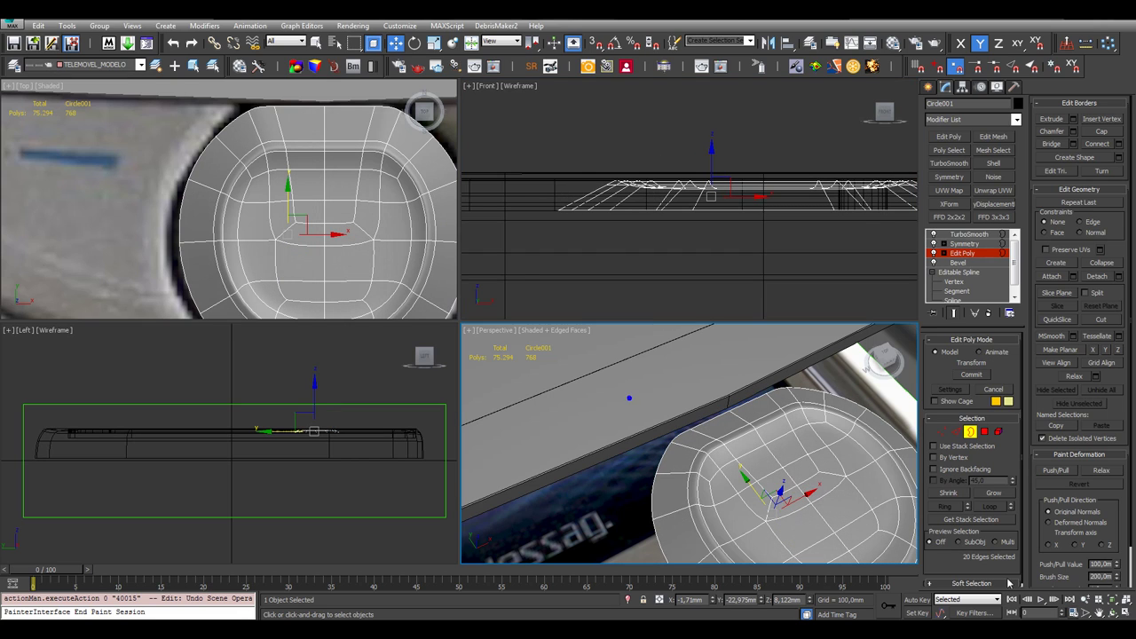
{"action": "left_click", "coordinate": [1124, 613]}
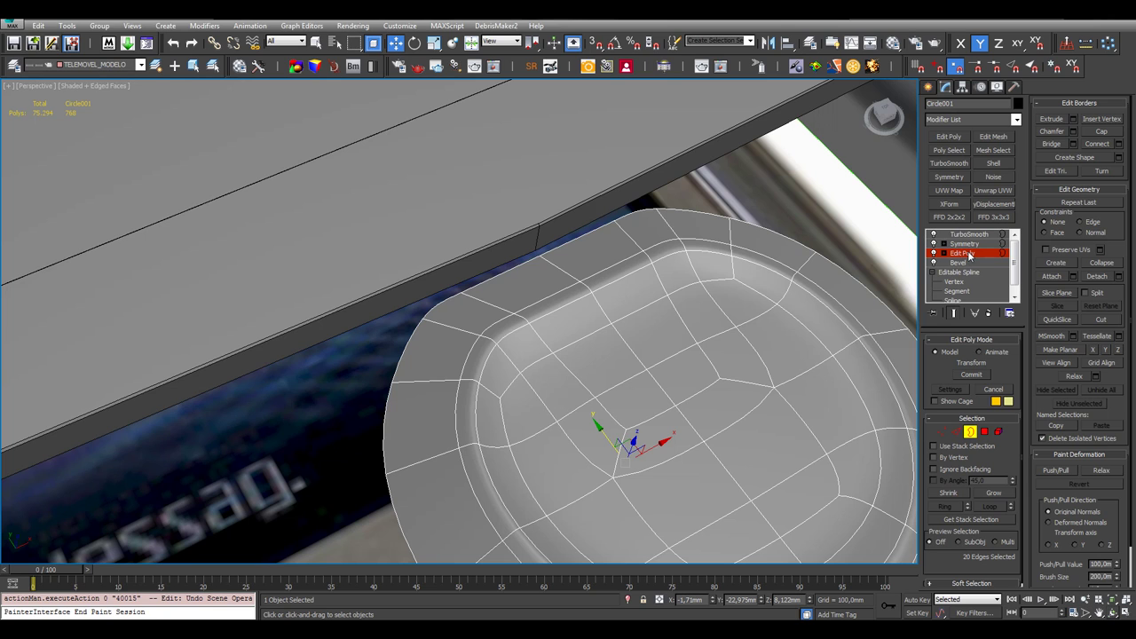
{"action": "middle_click_drag", "start_coordinate": [675, 293], "coordinate": [626, 287], "text": "alt"}
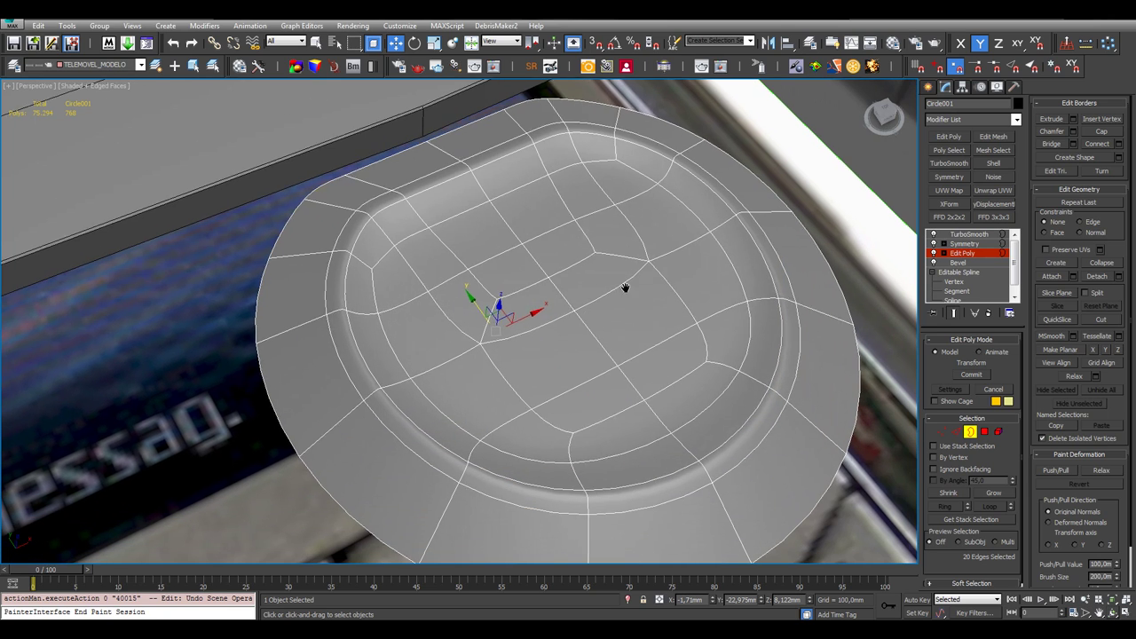
{"action": "left_click", "coordinate": [1112, 612]}
{"action": "left_click_drag", "start_coordinate": [456, 366], "coordinate": [451, 269]}
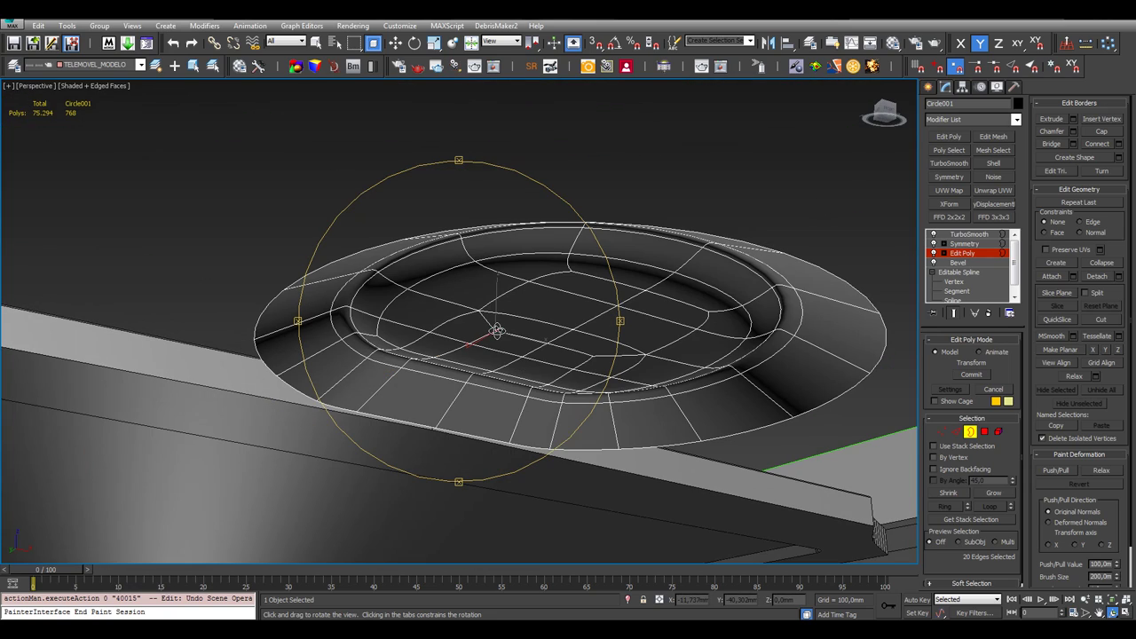
{"action": "left_click_drag", "start_coordinate": [497, 330], "coordinate": [494, 330]}
{"action": "left_click", "coordinate": [961, 245]}
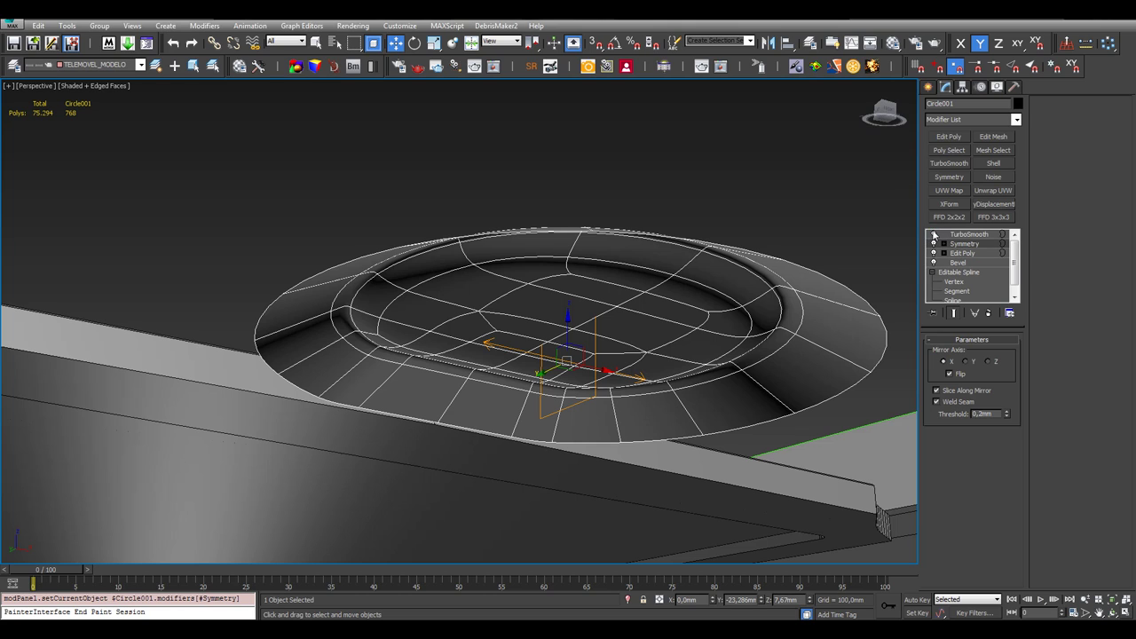
{"action": "left_click", "coordinate": [934, 234]}
{"action": "left_click", "coordinate": [933, 244]}
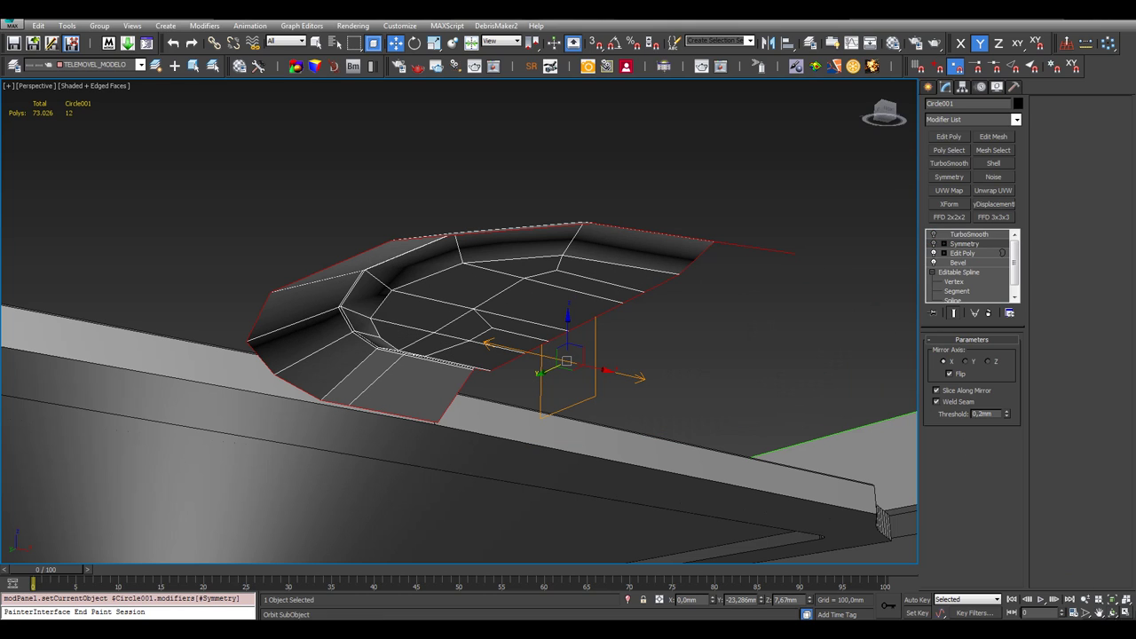
Select the edge loop along the lower outer rim of the half button in Edit Poly
{"action": "left_click", "coordinate": [962, 253]}
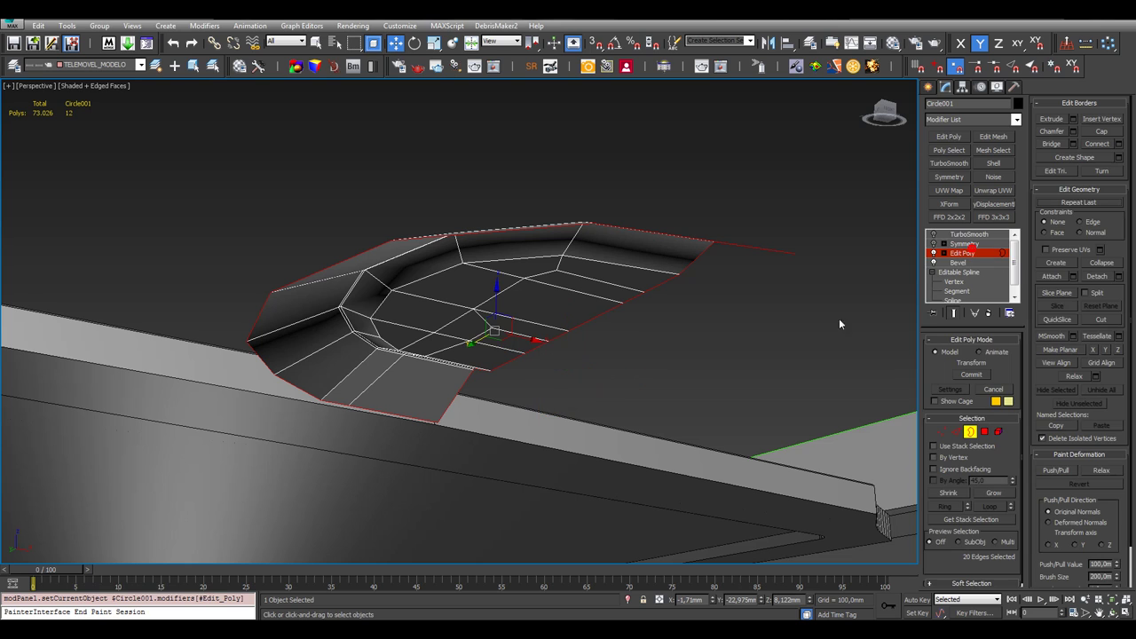
{"action": "left_click", "coordinate": [1113, 614]}
{"action": "left_click_drag", "start_coordinate": [497, 358], "coordinate": [519, 373]}
{"action": "key", "text": "w"}
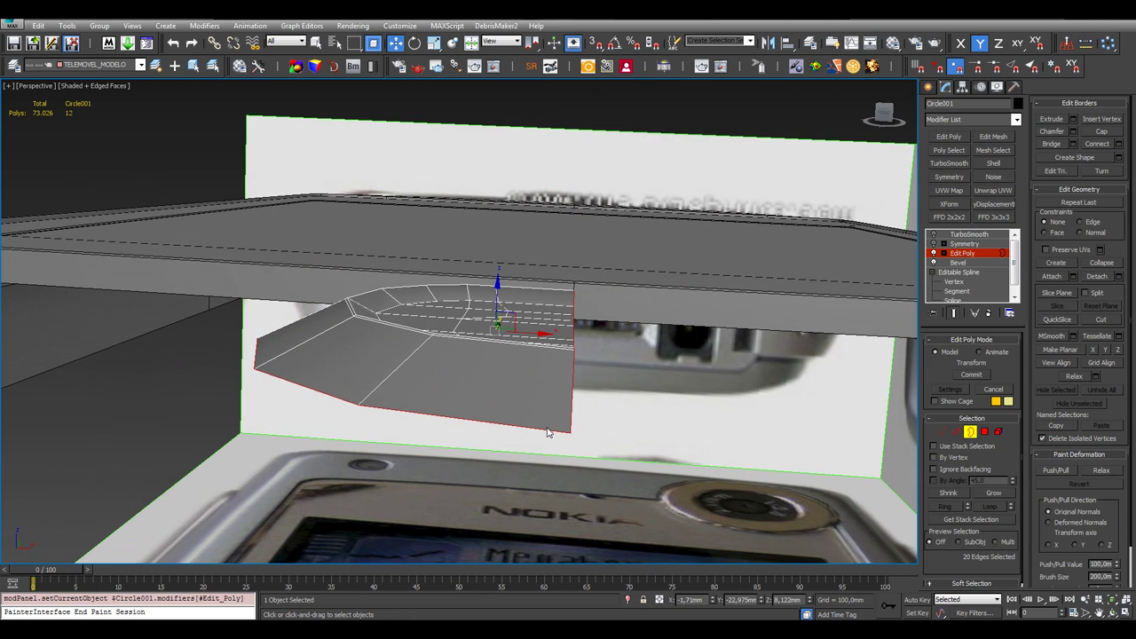
{"action": "left_click", "coordinate": [543, 432]}
{"action": "left_click", "coordinate": [955, 432]}
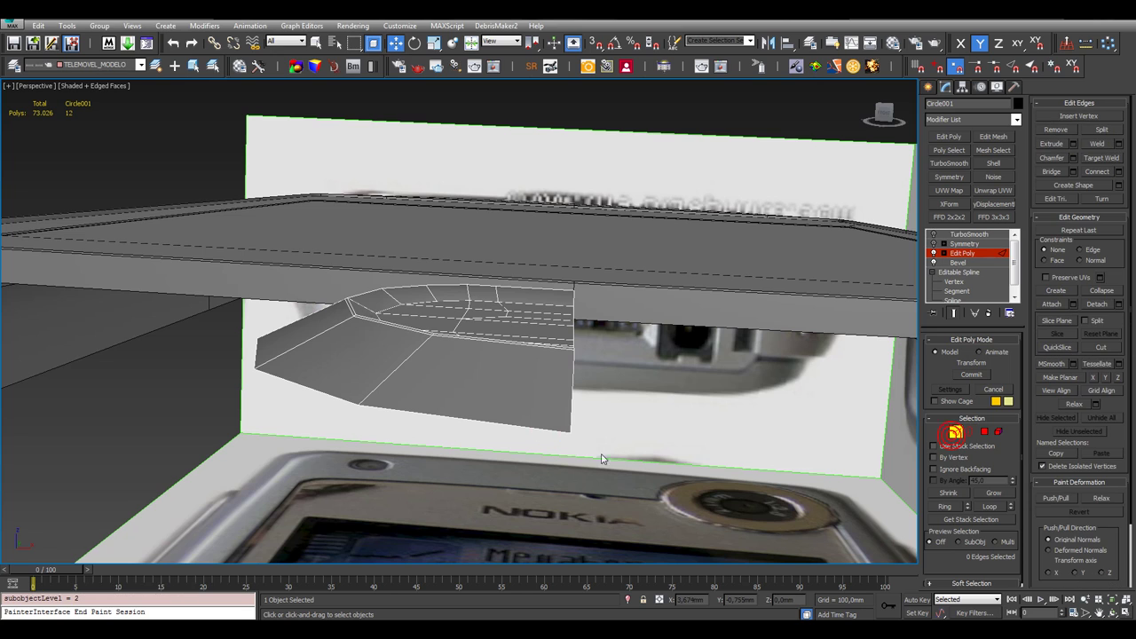
{"action": "left_click", "coordinate": [544, 431]}
{"action": "left_click", "coordinate": [988, 507]}
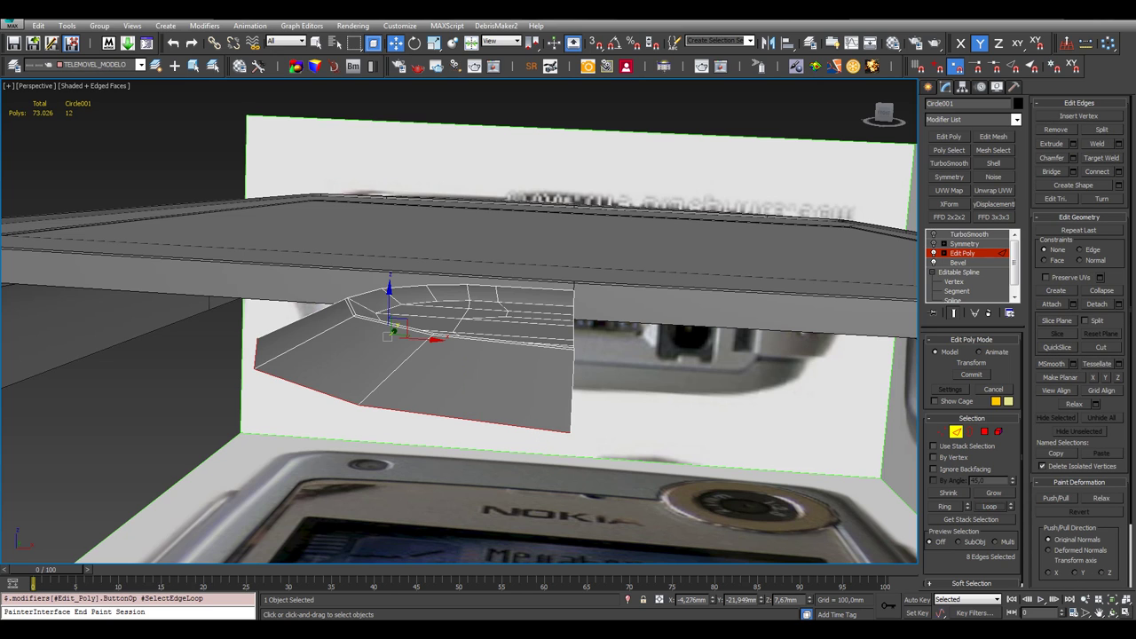
Extend the selected rim edges straight downward as a new side wall, reaching about 6.3 mm in Z
{"action": "left_click", "coordinate": [1113, 614]}
{"action": "mouse_move", "coordinate": [532, 373]}
{"action": "left_mouse_down"}
{"action": "mouse_move", "coordinate": [551, 431]}
{"action": "mouse_move", "coordinate": [606, 425]}
{"action": "mouse_move", "coordinate": [559, 428]}
{"action": "mouse_move", "coordinate": [498, 395]}
{"action": "left_mouse_up"}
{"action": "key", "text": "F3"}
{"action": "key", "text": "F3"}
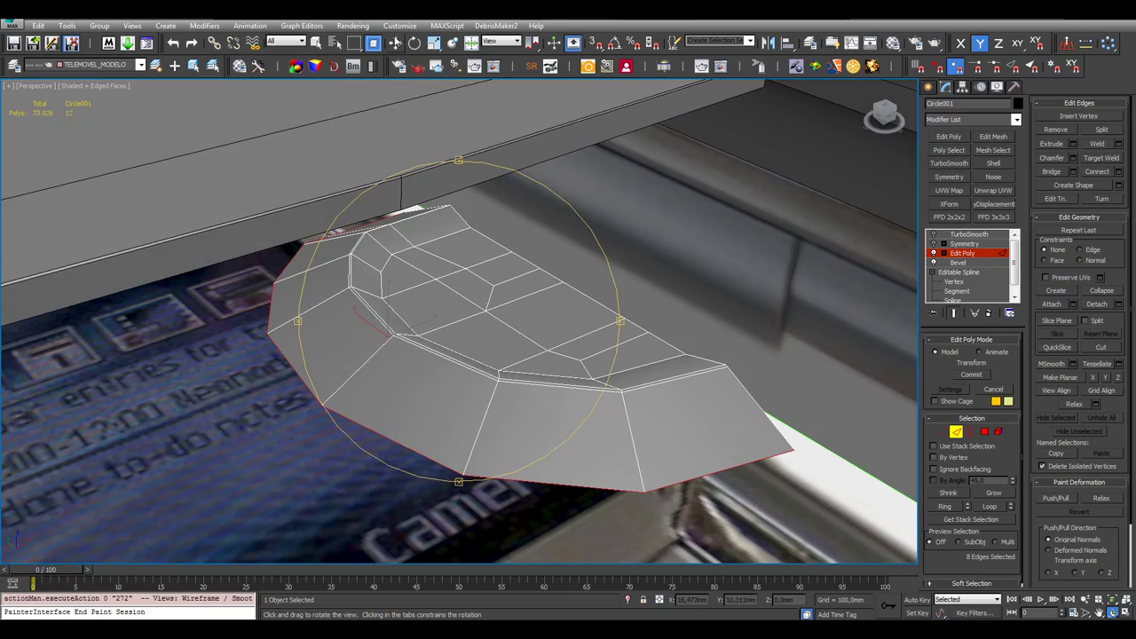
{"action": "right_click", "coordinate": [613, 301]}
{"action": "middle_click_drag", "start_coordinate": [613, 302], "coordinate": [426, 178], "text": "alt"}
{"action": "scroll", "coordinate": [362, 117], "scroll_direction": "up", "scroll_amount": 5}
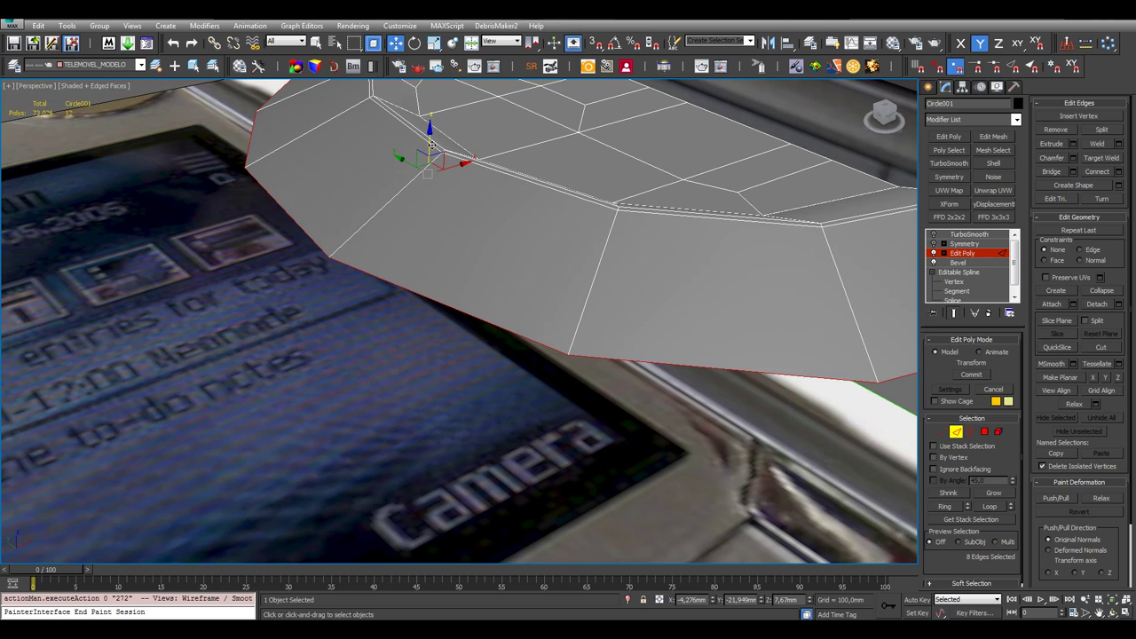
{"action": "left_click_drag", "start_coordinate": [430, 142], "coordinate": [429, 144]}
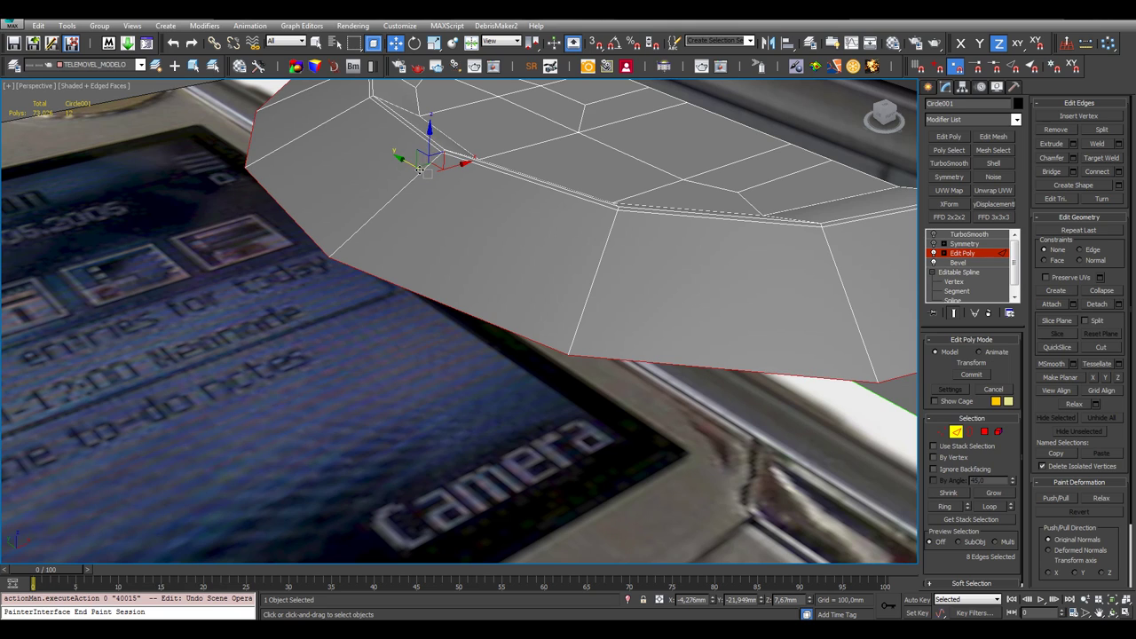
{"action": "left_click_drag", "start_coordinate": [429, 142], "coordinate": [409, 208], "text": "shift"}
{"action": "scroll", "coordinate": [408, 213], "scroll_direction": "down", "scroll_amount": 3}
{"action": "middle_click_drag", "start_coordinate": [583, 261], "coordinate": [557, 281]}
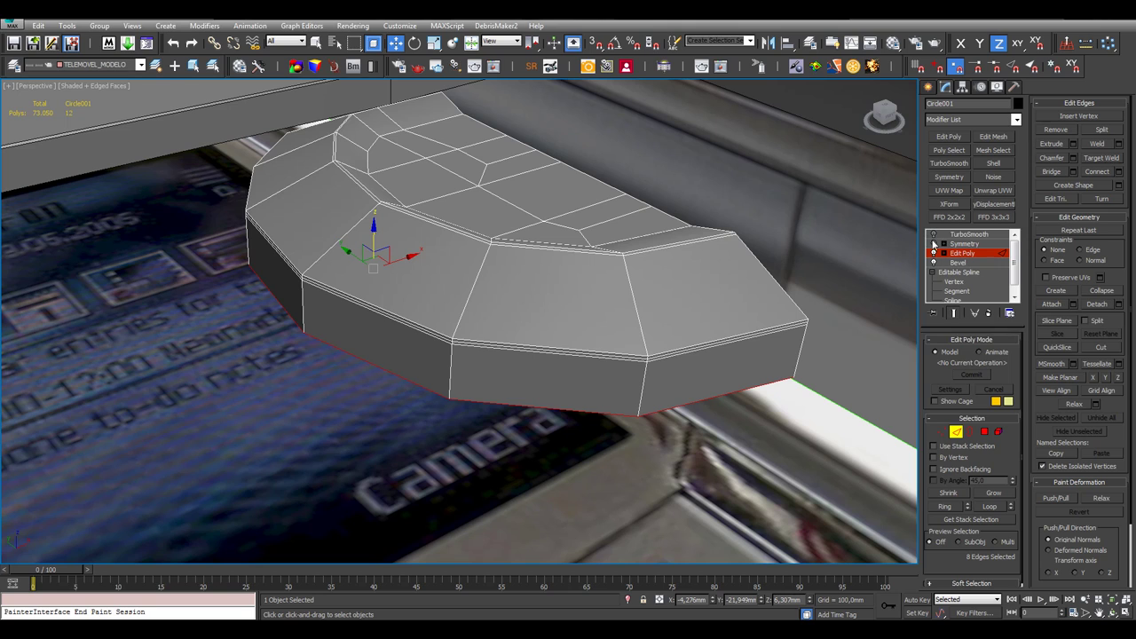
Deselect the edges, hide the edge display, and turn TurboSmooth and Symmetry back on
{"action": "left_click", "coordinate": [933, 234]}
{"action": "left_click", "coordinate": [833, 378]}
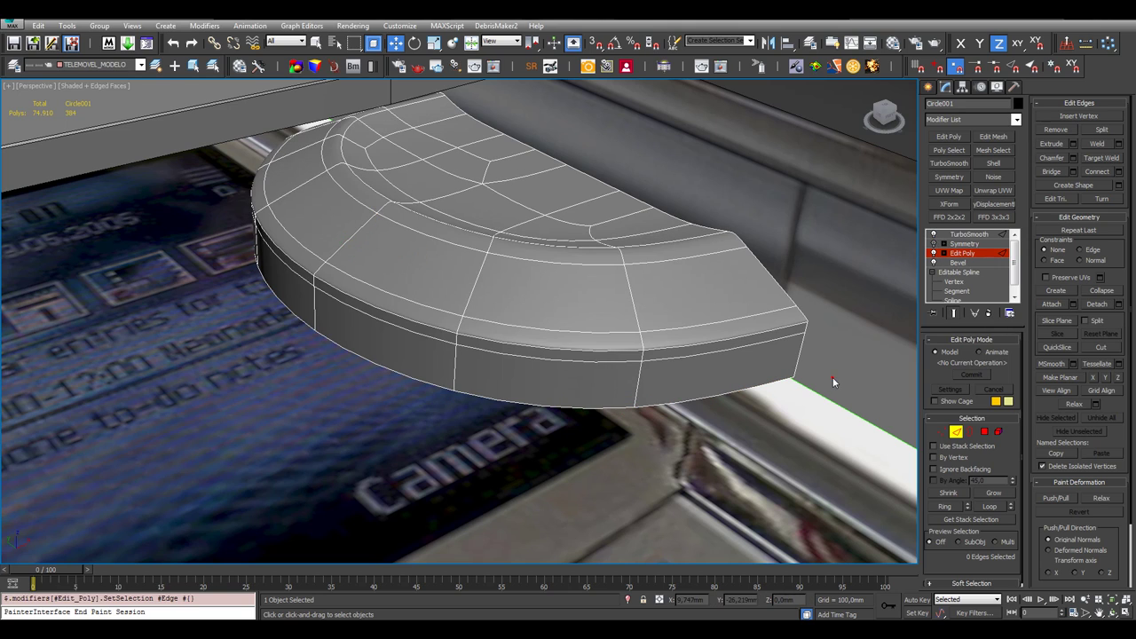
{"action": "key", "text": "F4"}
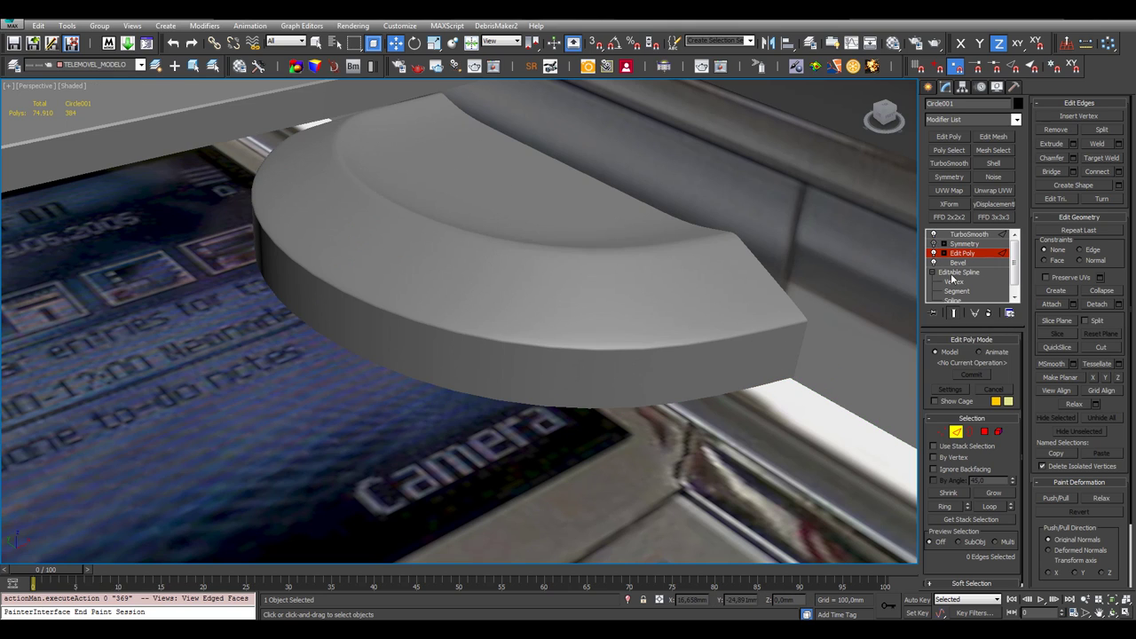
{"action": "left_click", "coordinate": [933, 244]}
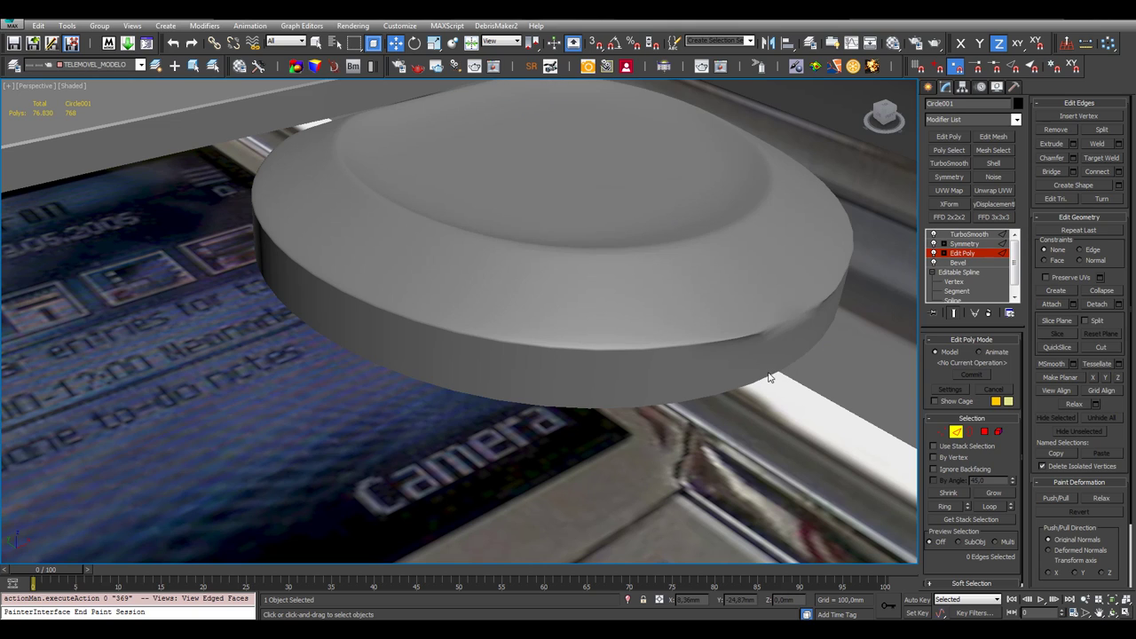
Set the Symmetry modifier's weld threshold to 0.1 mm after trying 1 mm
{"action": "left_click", "coordinate": [965, 243]}
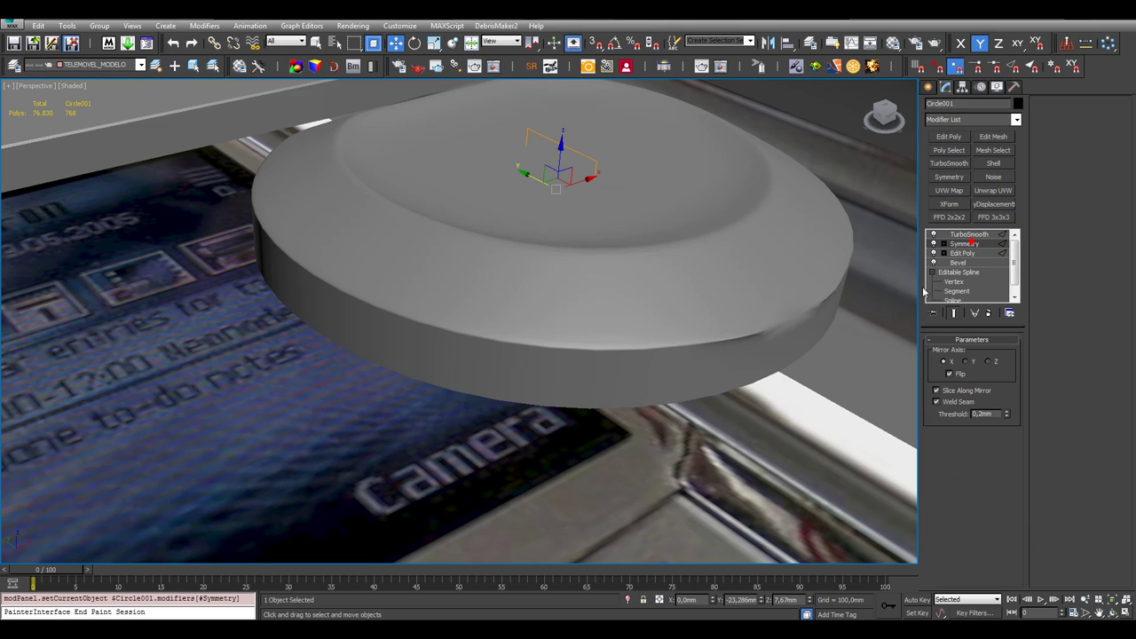
{"action": "double_click", "coordinate": [980, 414]}
{"action": "type", "text": "1"}
{"action": "key", "text": "Return"}
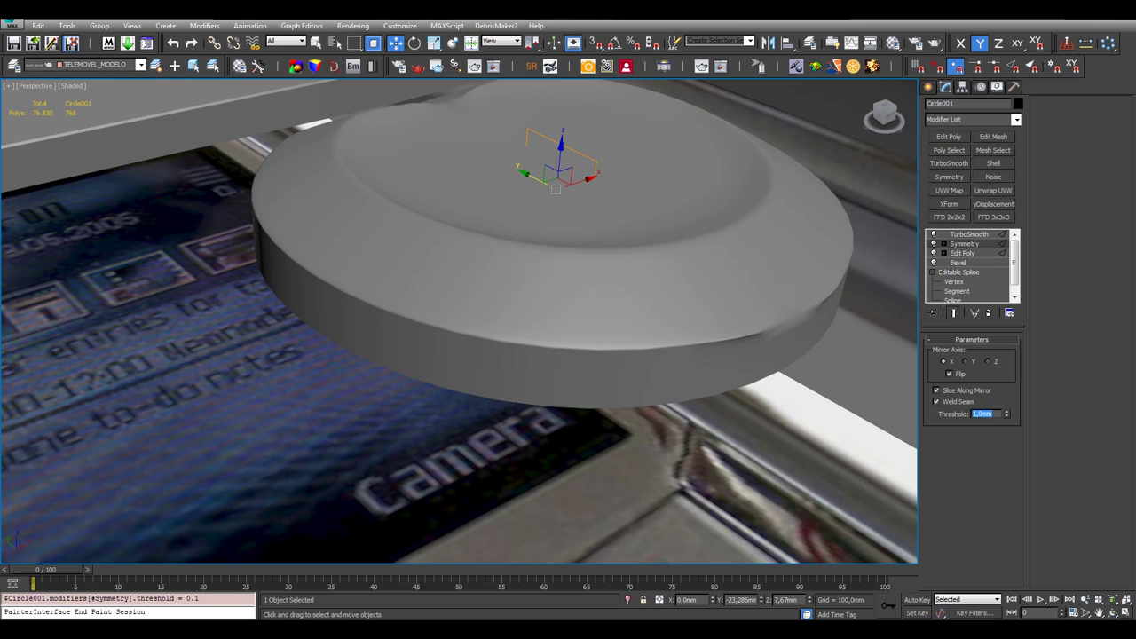
{"action": "type", "text": "0.1"}
{"action": "key", "text": "Return"}
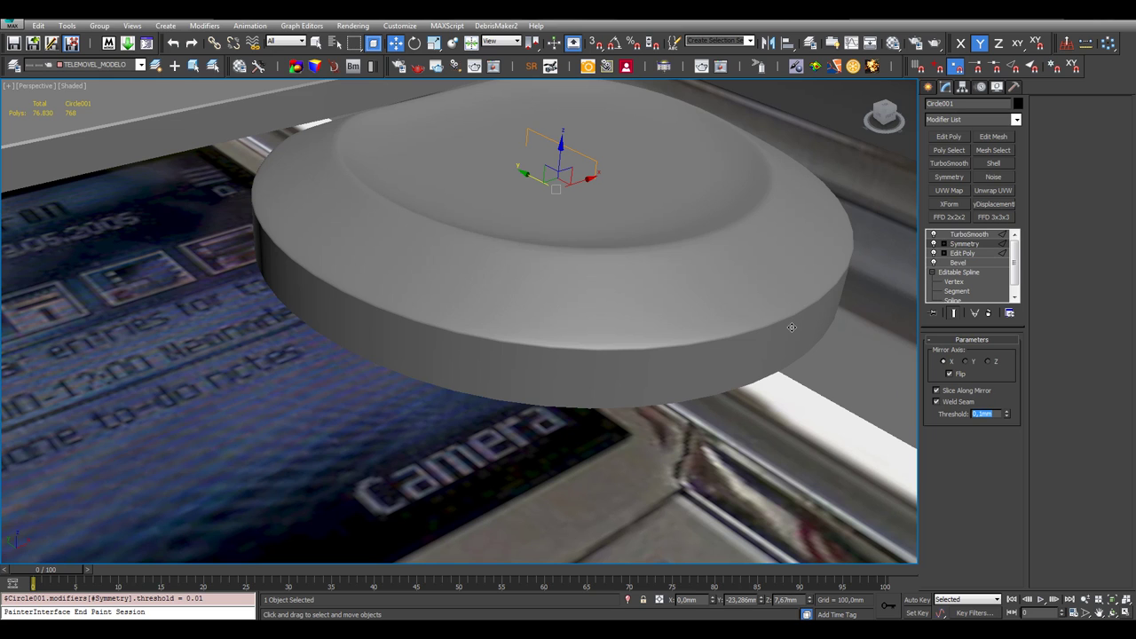
Check the mirror seam in wireframe with TurboSmooth off, try a 0.2 mm threshold, and restore 0.1 mm and TurboSmooth
{"action": "mouse_move", "coordinate": [803, 332]}
{"action": "middle_mouse_down"}
{"action": "mouse_move", "coordinate": [649, 323]}
{"action": "mouse_move", "coordinate": [601, 343]}
{"action": "middle_mouse_up"}
{"action": "scroll", "coordinate": [755, 330], "scroll_direction": "up", "scroll_amount": 3}
{"action": "key", "text": "F3"}
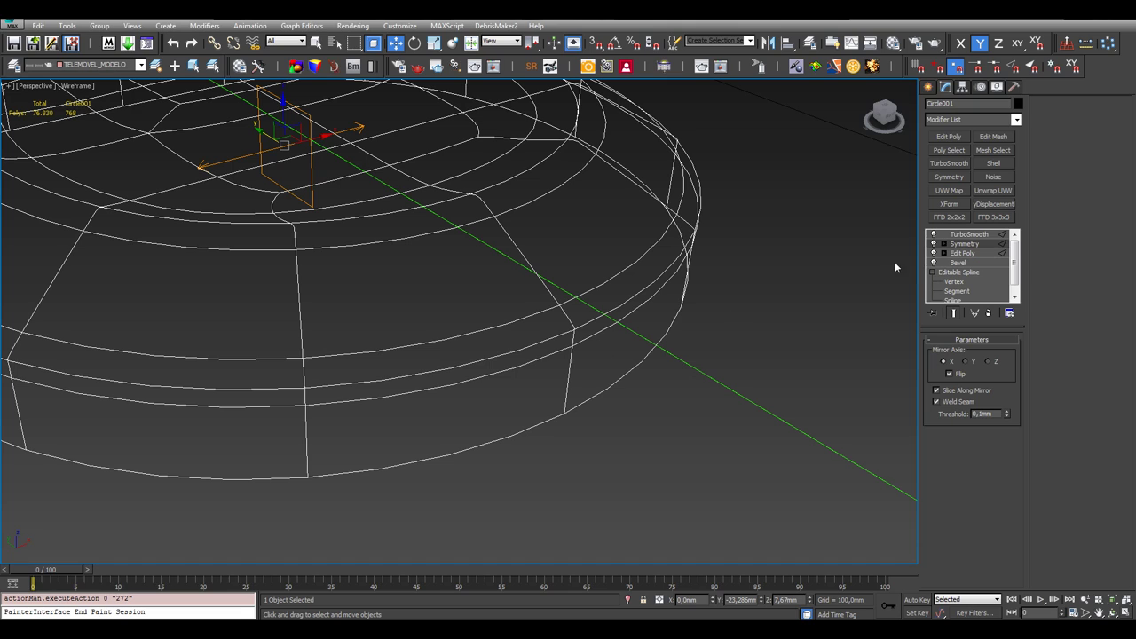
{"action": "left_click", "coordinate": [933, 235]}
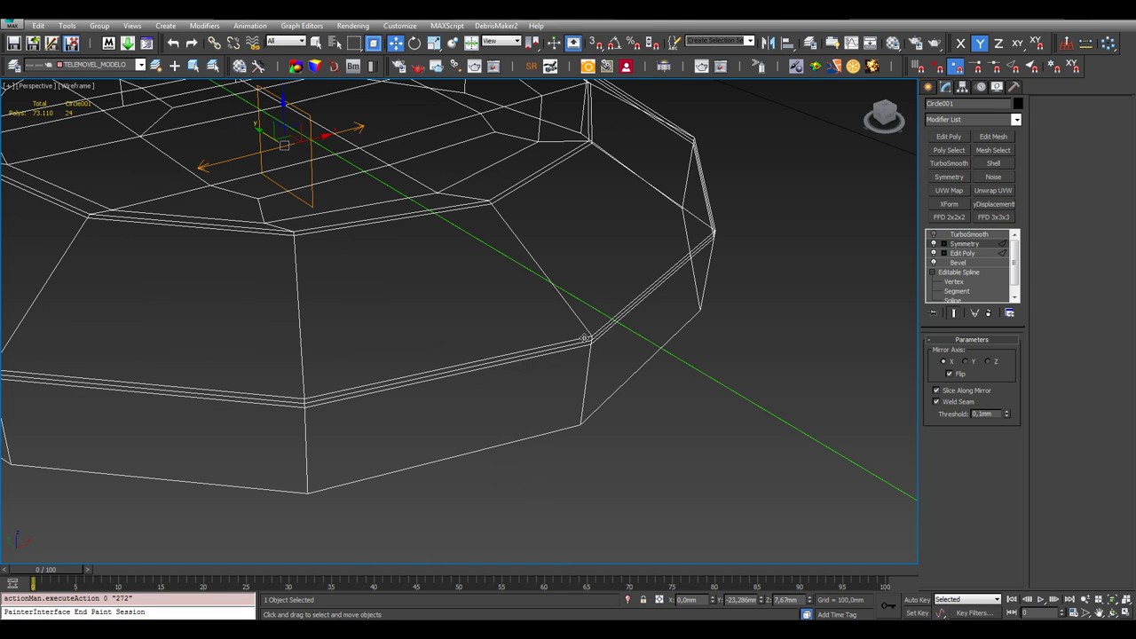
{"action": "left_click", "coordinate": [1008, 413]}
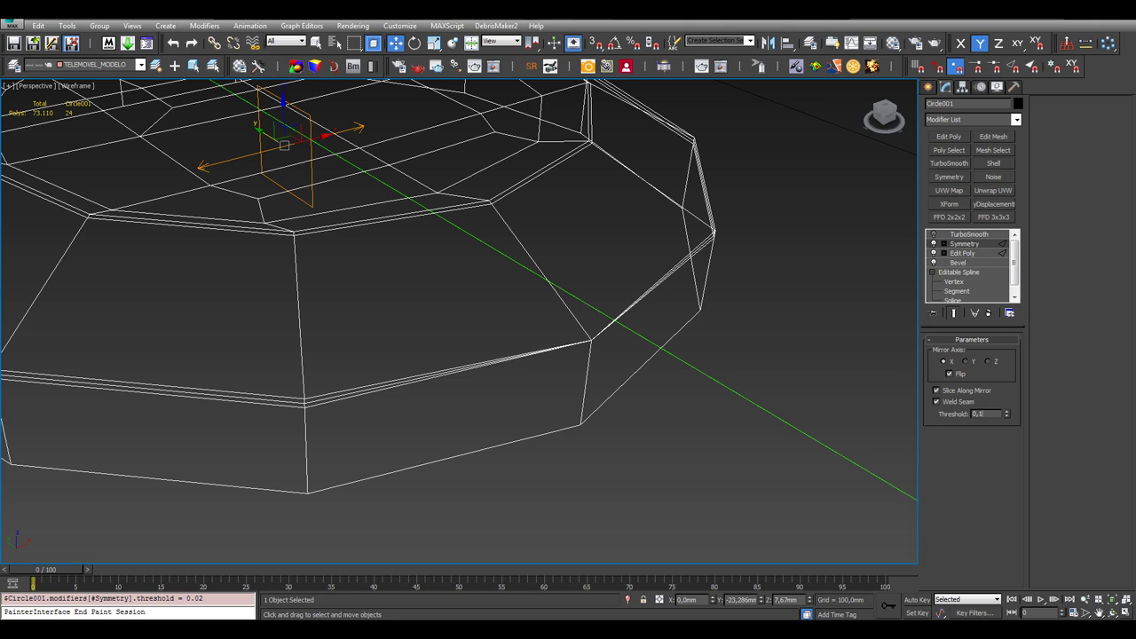
{"action": "left_click", "coordinate": [1007, 416]}
{"action": "left_click", "coordinate": [956, 236]}
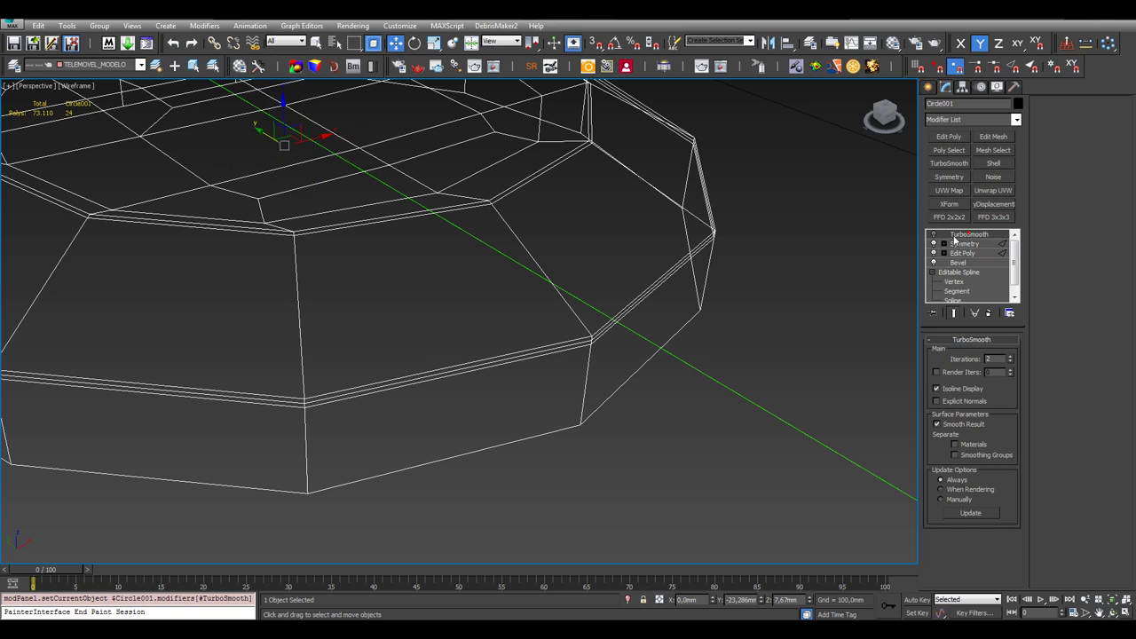
{"action": "left_click", "coordinate": [933, 234]}
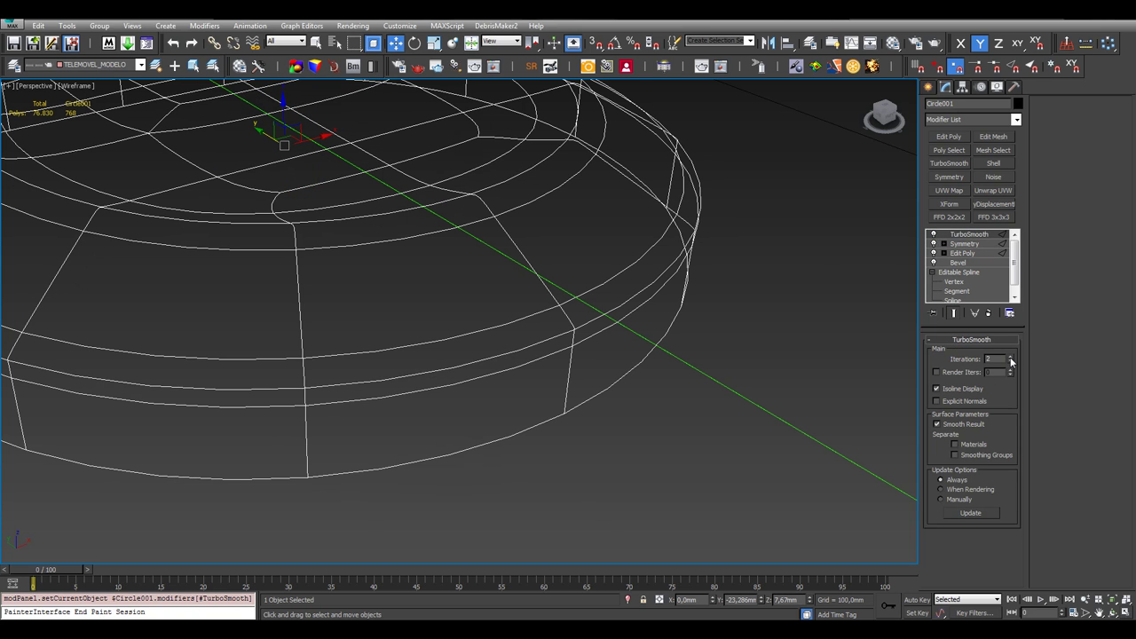
Deselect the button, restore shaded display, and examine it against the phone reference in a maximized top view
{"action": "left_click", "coordinate": [854, 352]}
{"action": "key", "text": "F3"}
{"action": "scroll", "coordinate": [850, 346], "scroll_direction": "down", "scroll_amount": 5}
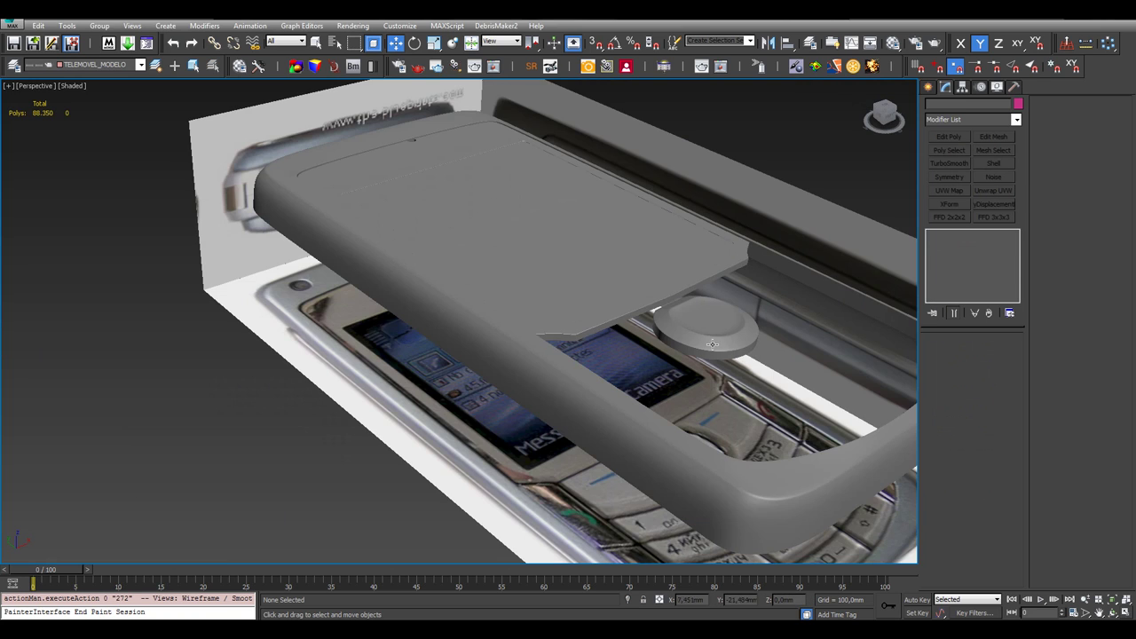
{"action": "key", "text": "F4"}
{"action": "key", "text": "F4"}
{"action": "left_click", "coordinate": [1128, 612]}
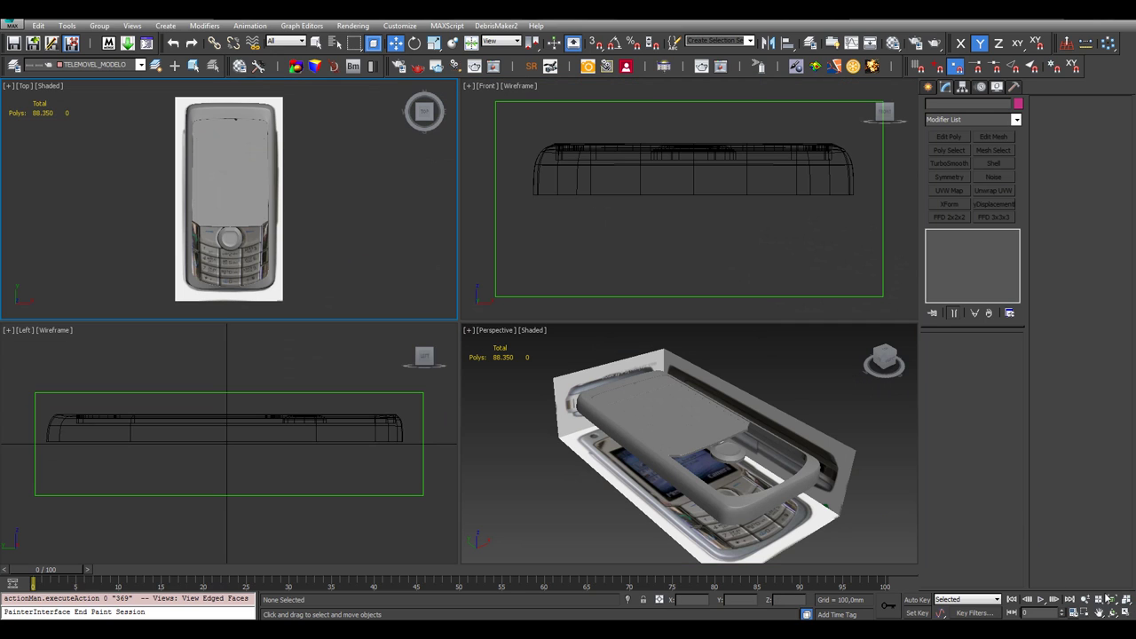
{"action": "left_click", "coordinate": [1129, 611]}
{"action": "scroll", "coordinate": [460, 284], "scroll_direction": "up", "scroll_amount": 8}
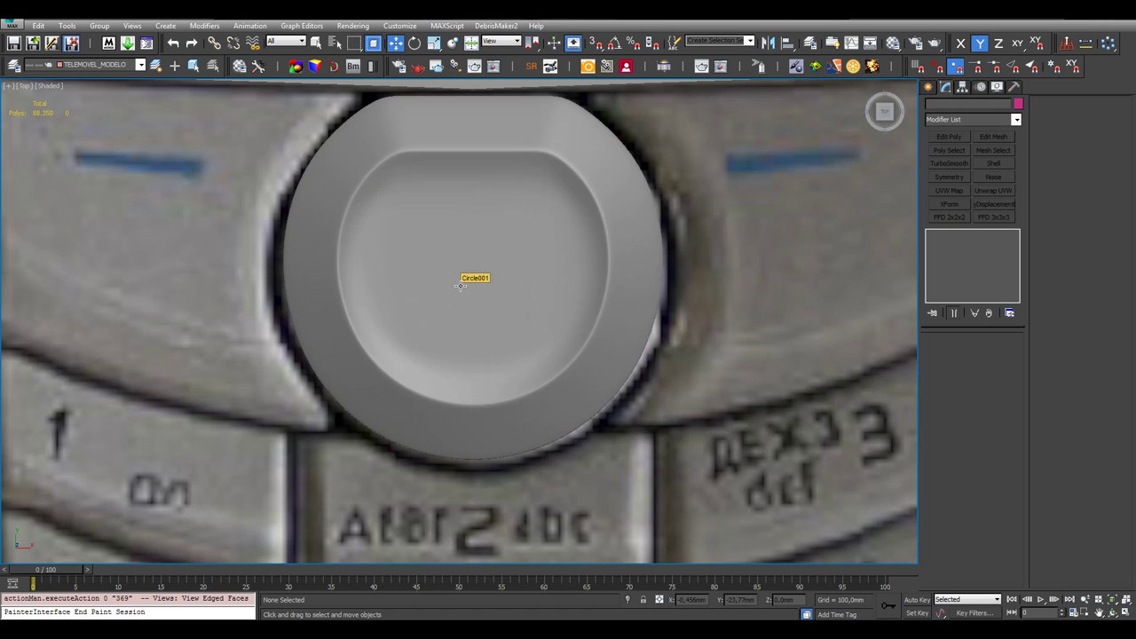
Draw a plane about 5.4 mm long and 12.7 mm wide over the number 2 key of the phone reference
{"action": "scroll", "coordinate": [460, 285], "scroll_direction": "down", "scroll_amount": 3}
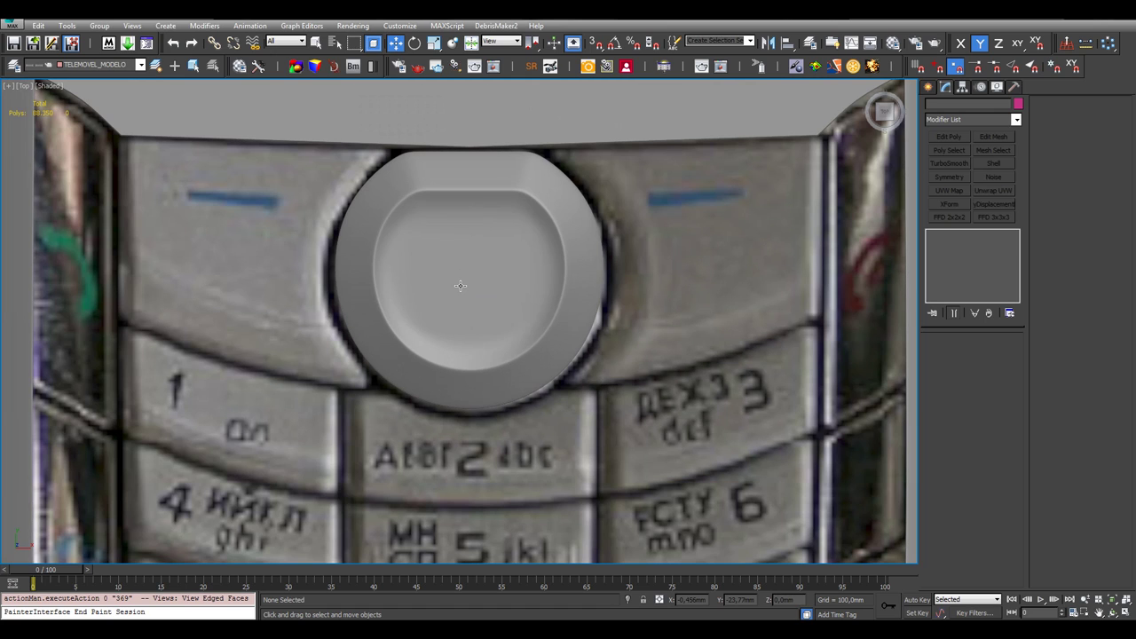
{"action": "scroll", "coordinate": [459, 285], "scroll_direction": "down", "scroll_amount": 2}
{"action": "middle_click_drag", "start_coordinate": [459, 353], "coordinate": [482, 223]}
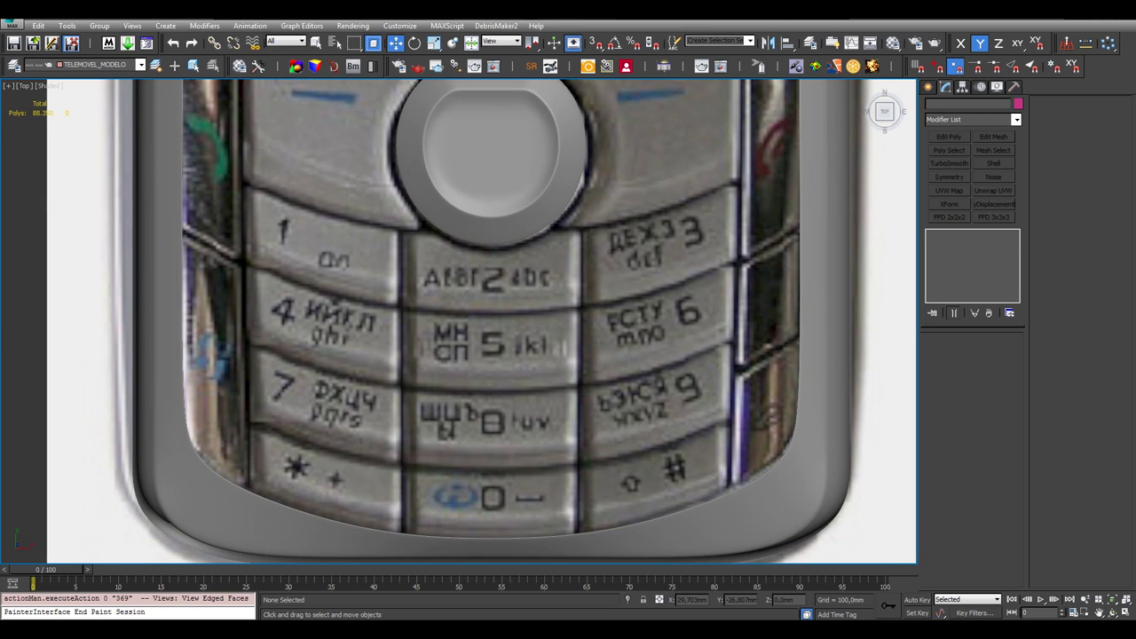
{"action": "scroll", "coordinate": [470, 248], "scroll_direction": "up", "scroll_amount": 3}
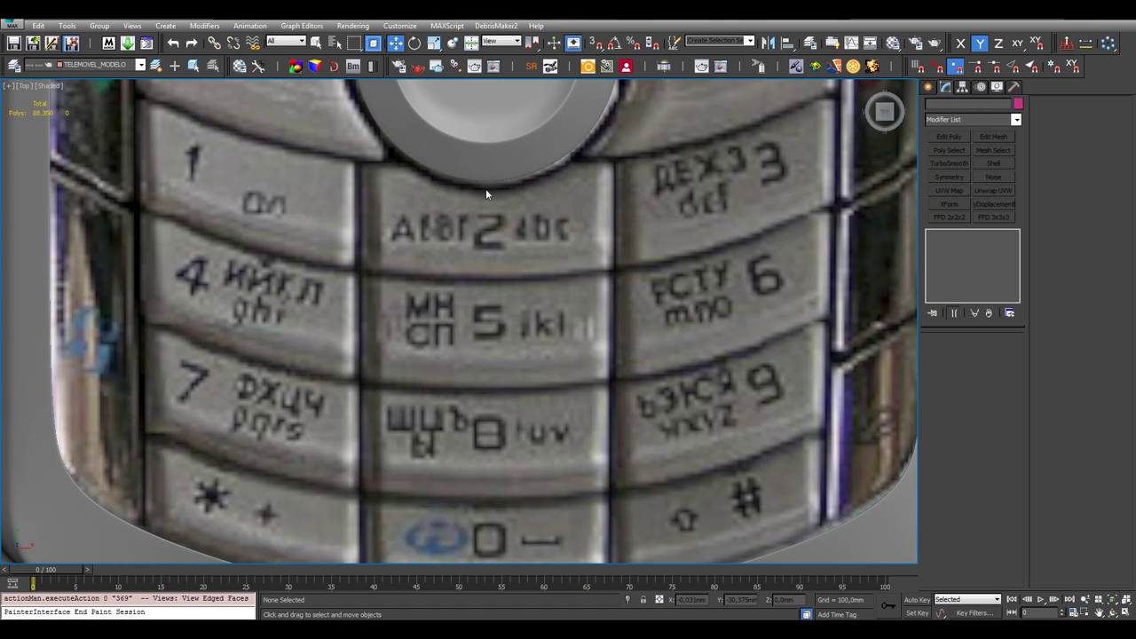
{"action": "middle_click_drag", "start_coordinate": [386, 190], "coordinate": [384, 221]}
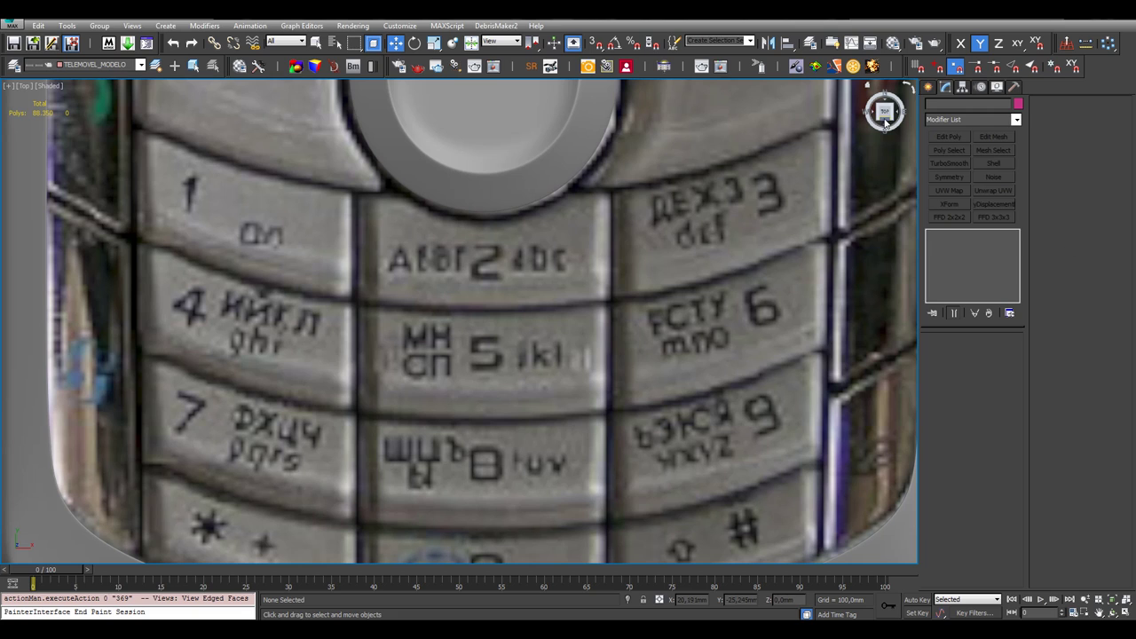
{"action": "left_click", "coordinate": [929, 87]}
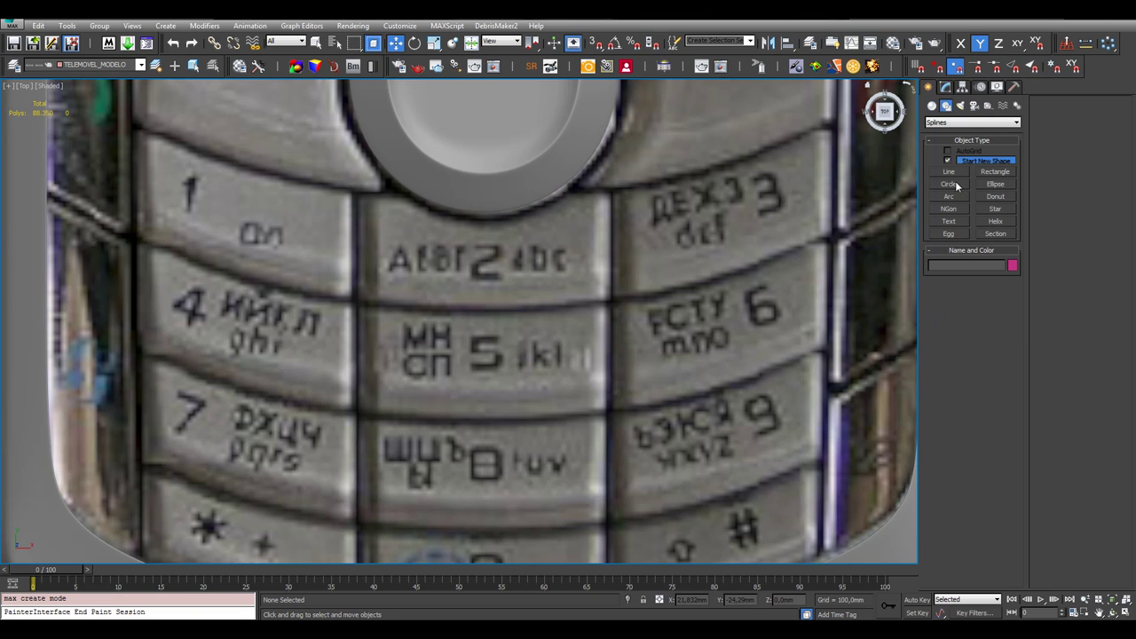
{"action": "middle_click_drag", "start_coordinate": [438, 309], "coordinate": [446, 267]}
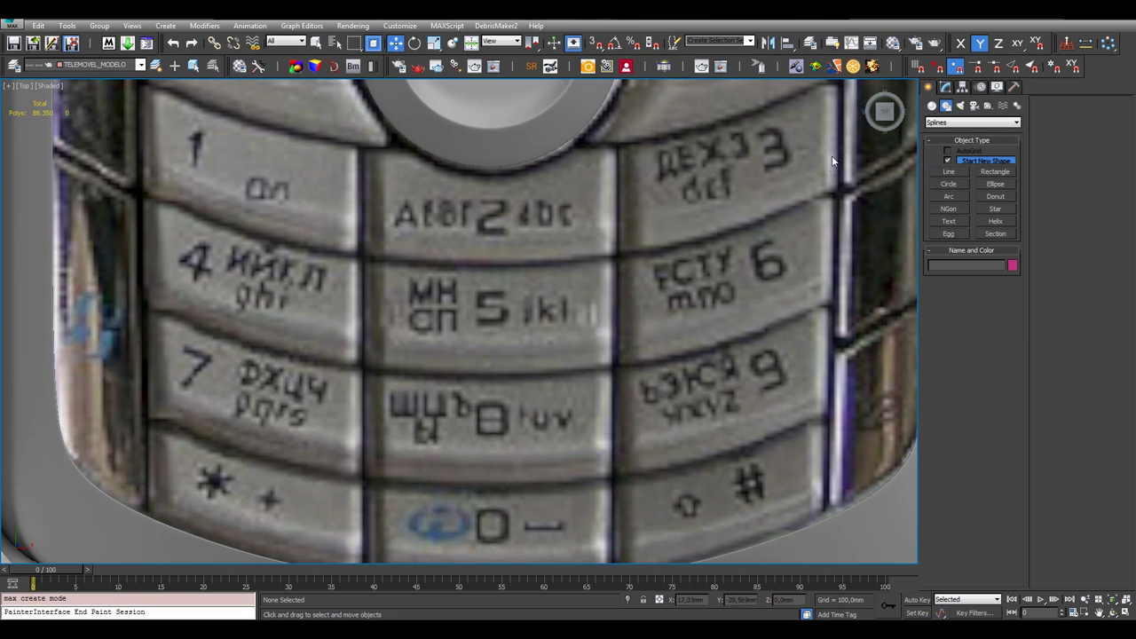
{"action": "left_click", "coordinate": [932, 105]}
{"action": "left_click", "coordinate": [995, 212]}
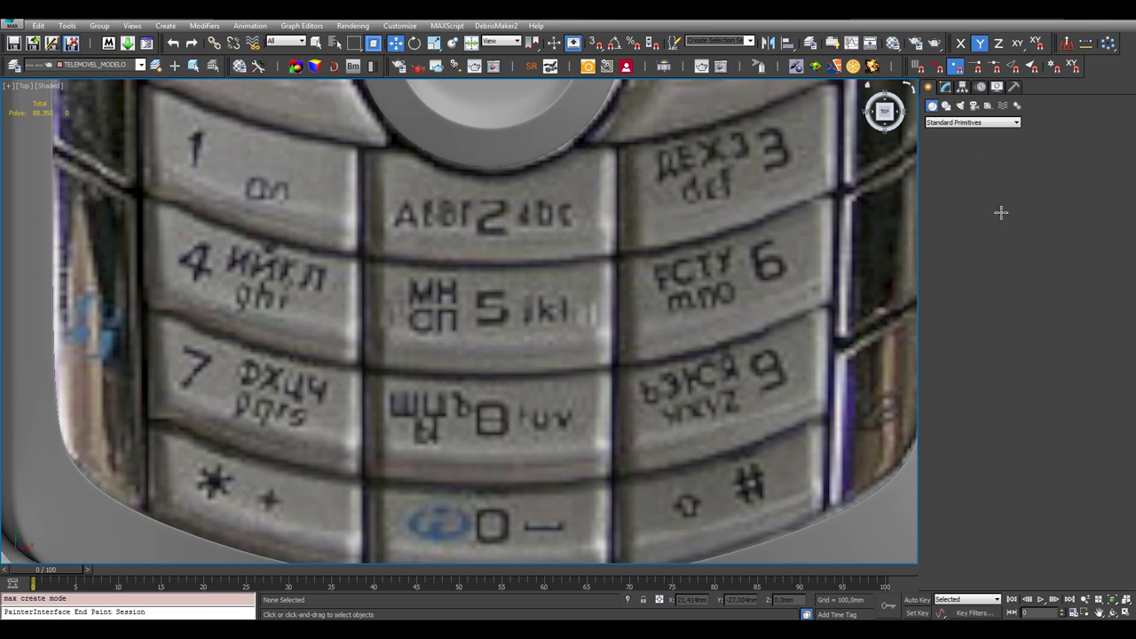
{"action": "middle_click_drag", "start_coordinate": [624, 220], "coordinate": [624, 249]}
{"action": "scroll", "coordinate": [432, 213], "scroll_direction": "up", "scroll_amount": 3}
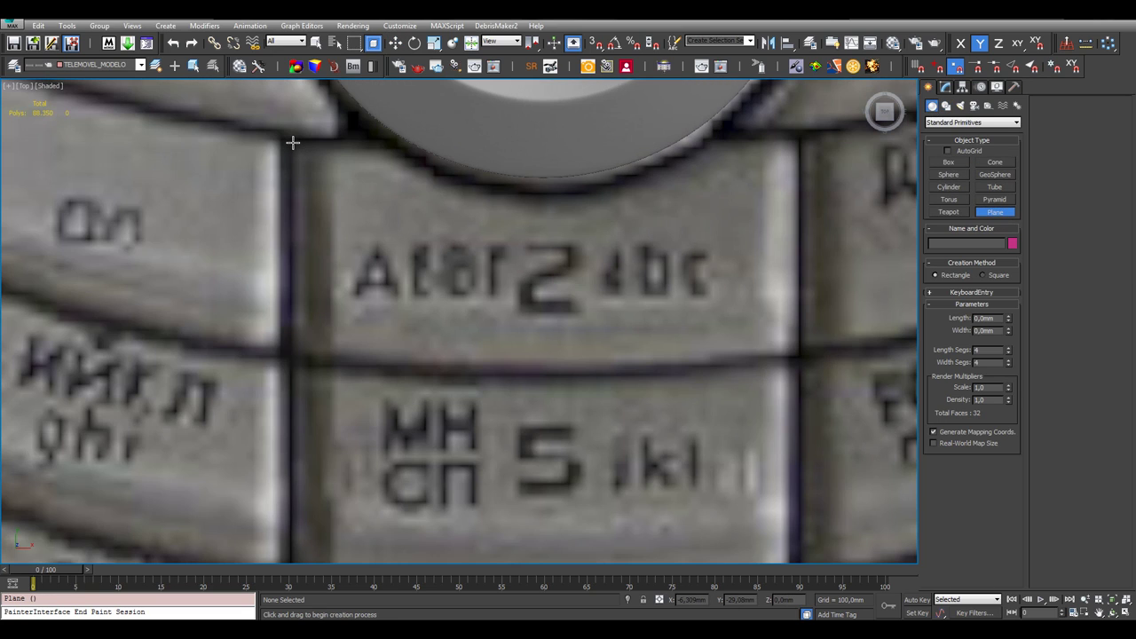
{"action": "left_click_drag", "start_coordinate": [293, 142], "coordinate": [557, 371]}
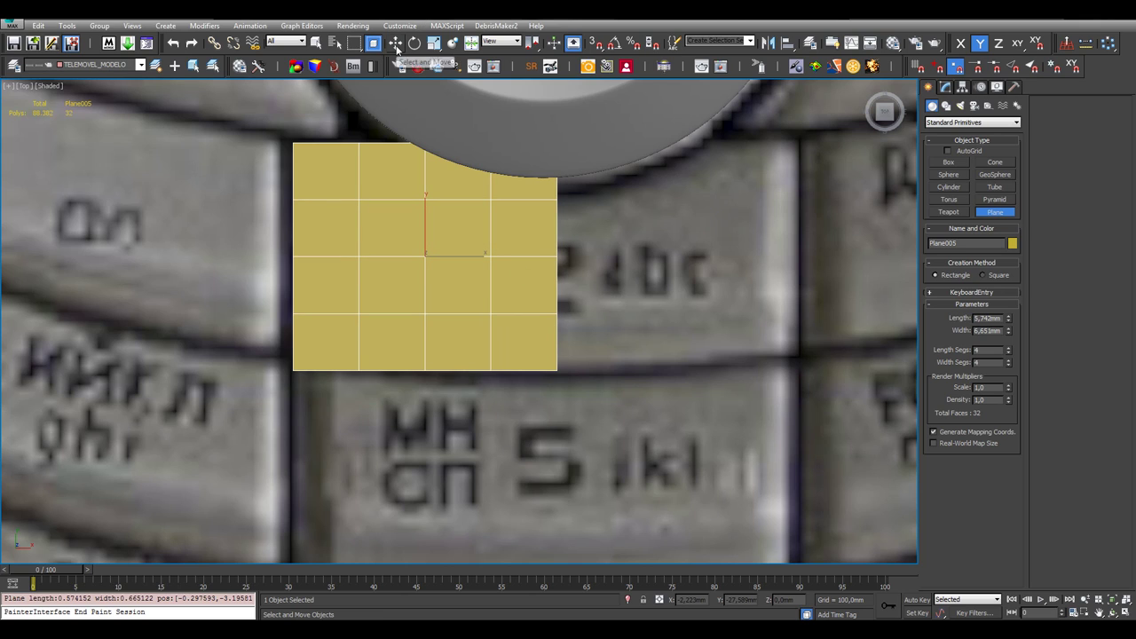
{"action": "key", "text": "ctrl+z"}
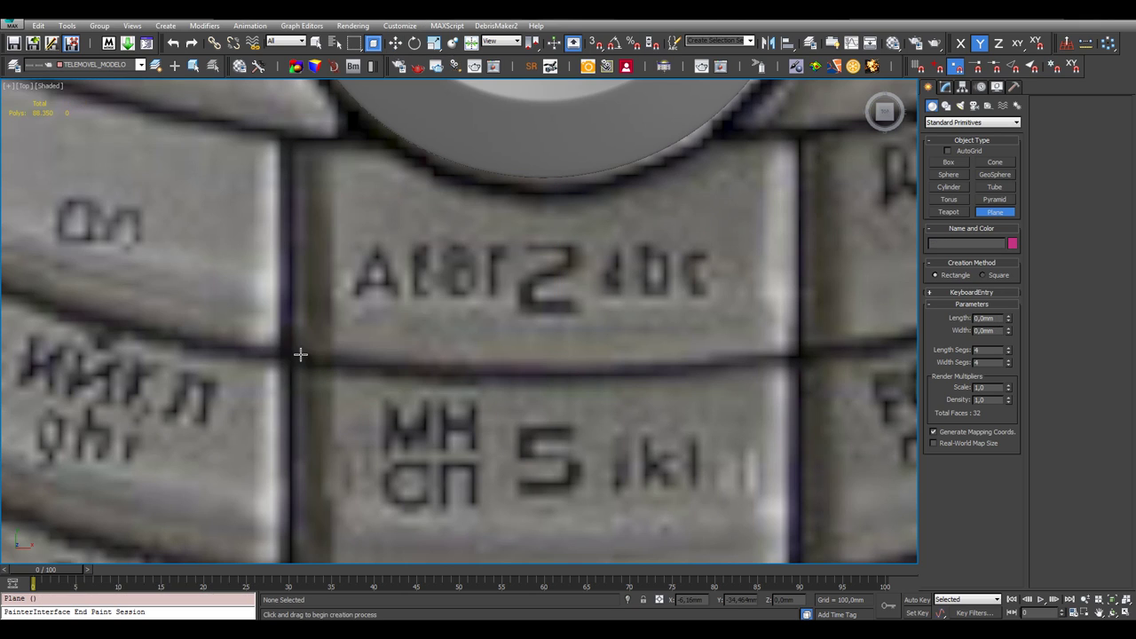
{"action": "left_click_drag", "start_coordinate": [293, 141], "coordinate": [798, 358]}
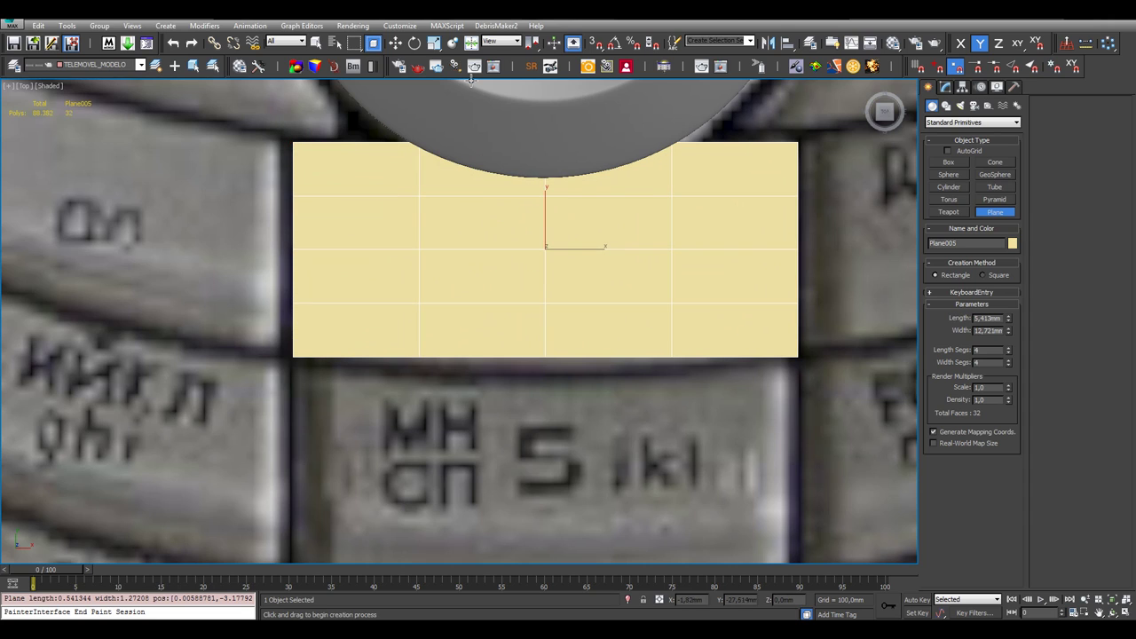
Centre the new plane at X 0 mm and set its object color to black
{"action": "left_click", "coordinate": [395, 43]}
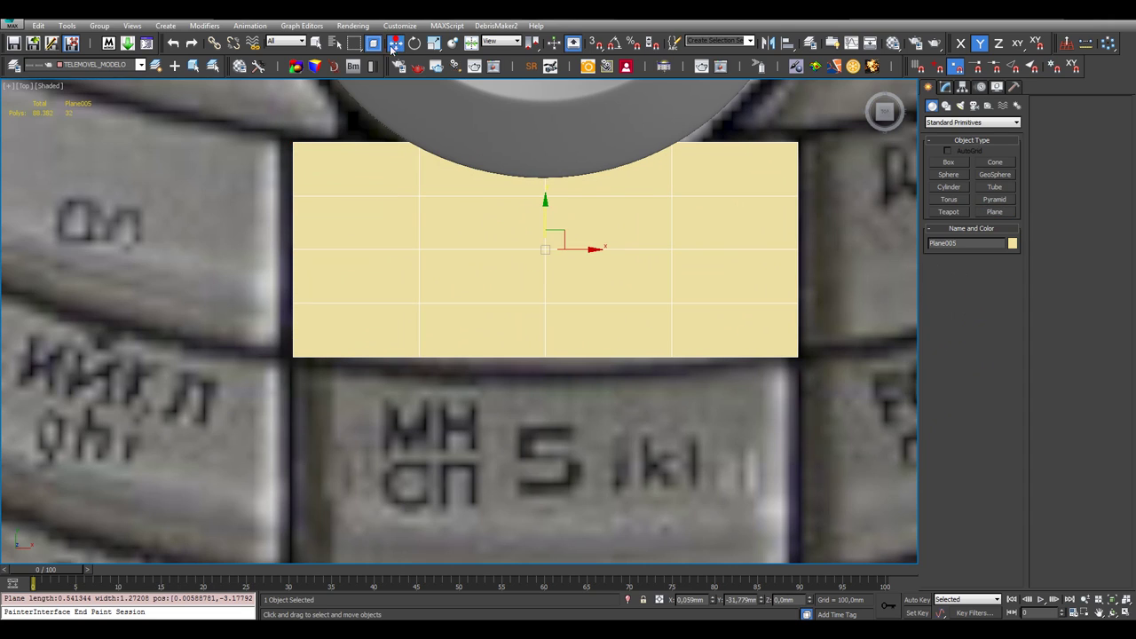
{"action": "right_click", "coordinate": [714, 603]}
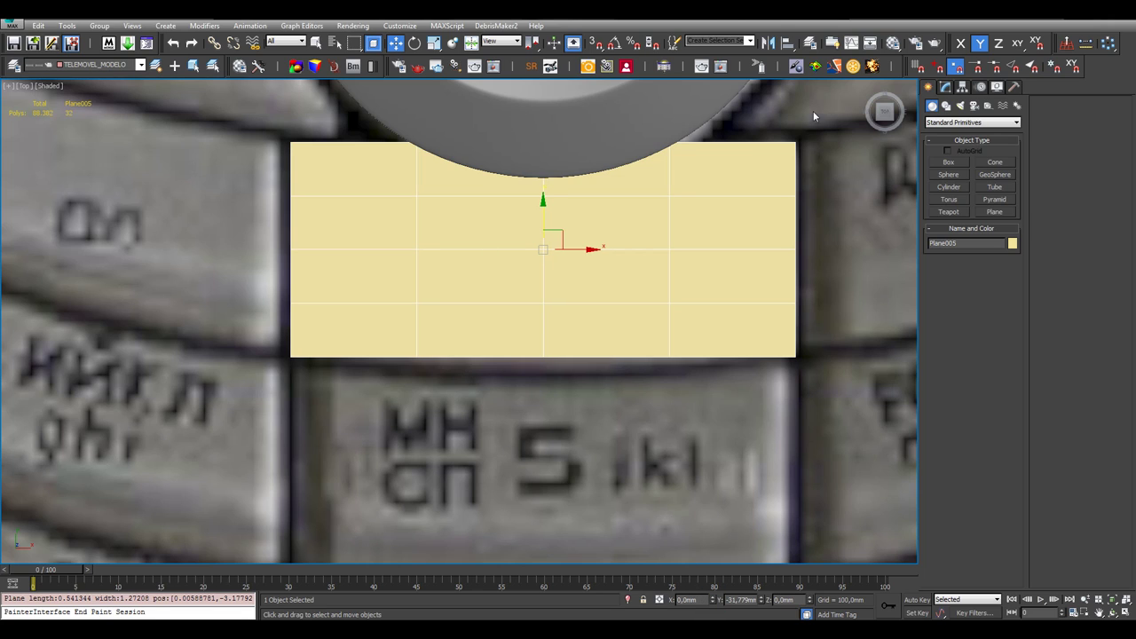
{"action": "left_click", "coordinate": [1012, 243]}
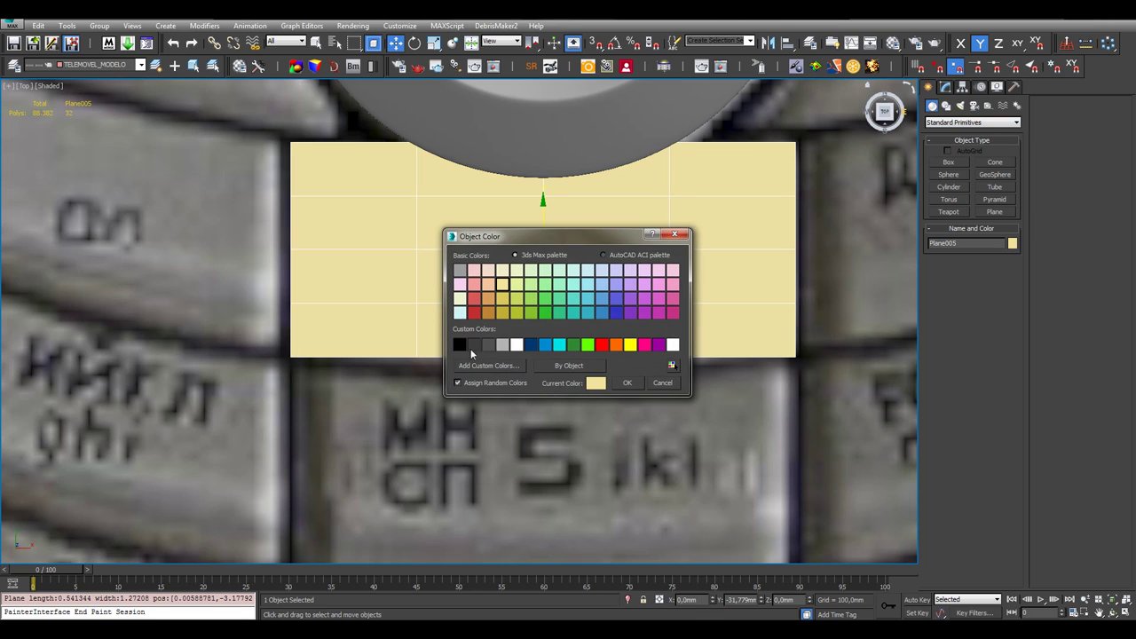
{"action": "left_click", "coordinate": [459, 345]}
{"action": "left_click", "coordinate": [627, 382]}
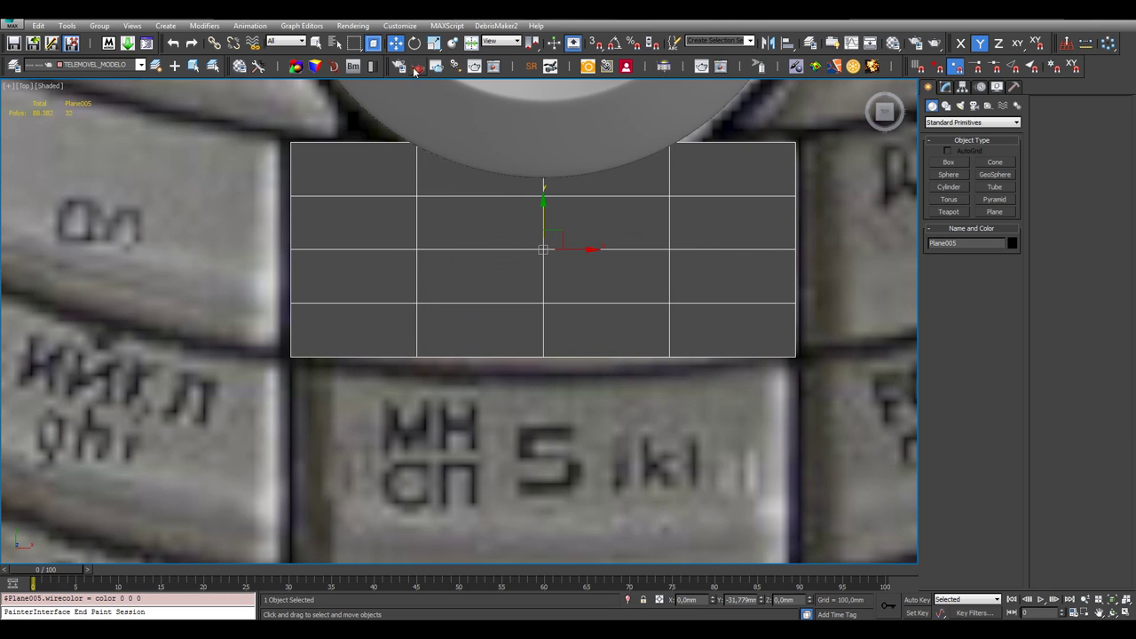
Apply the grey Material #26 to the plane over the number 2 key and keep the plane selected
{"action": "key", "text": "m"}
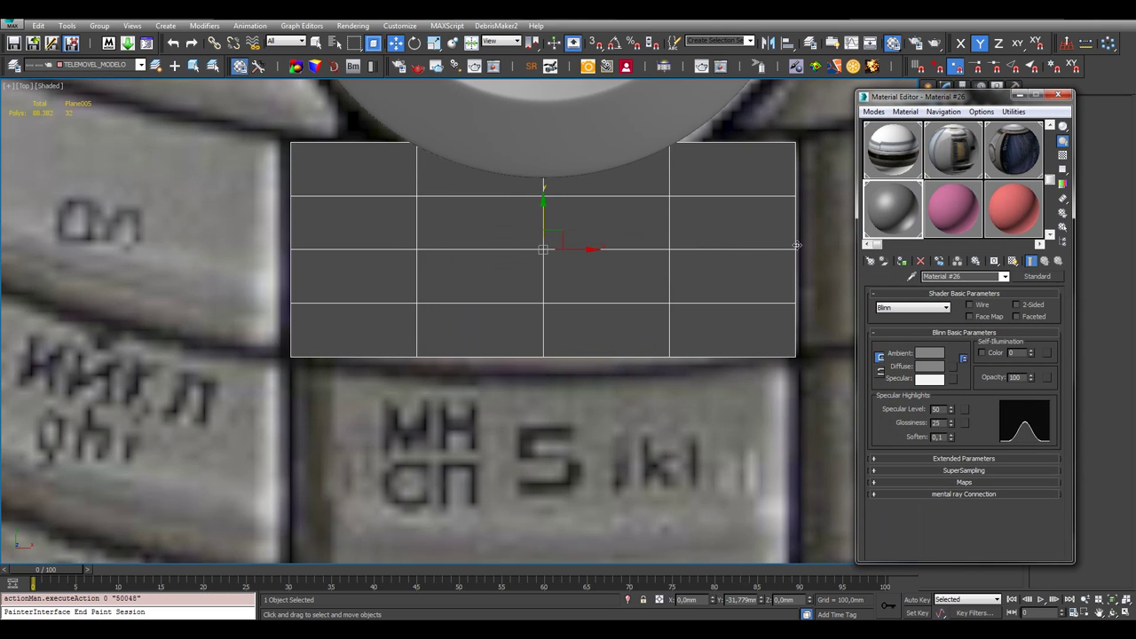
{"action": "left_click_drag", "start_coordinate": [876, 220], "coordinate": [755, 231]}
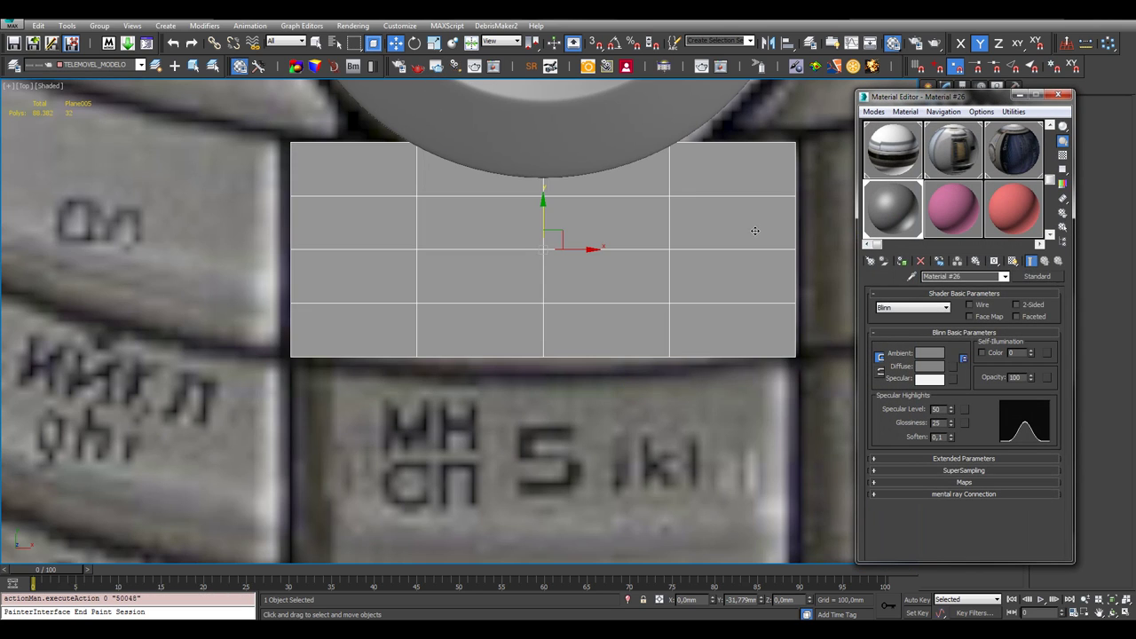
{"action": "left_click", "coordinate": [1058, 95]}
{"action": "left_click", "coordinate": [827, 166]}
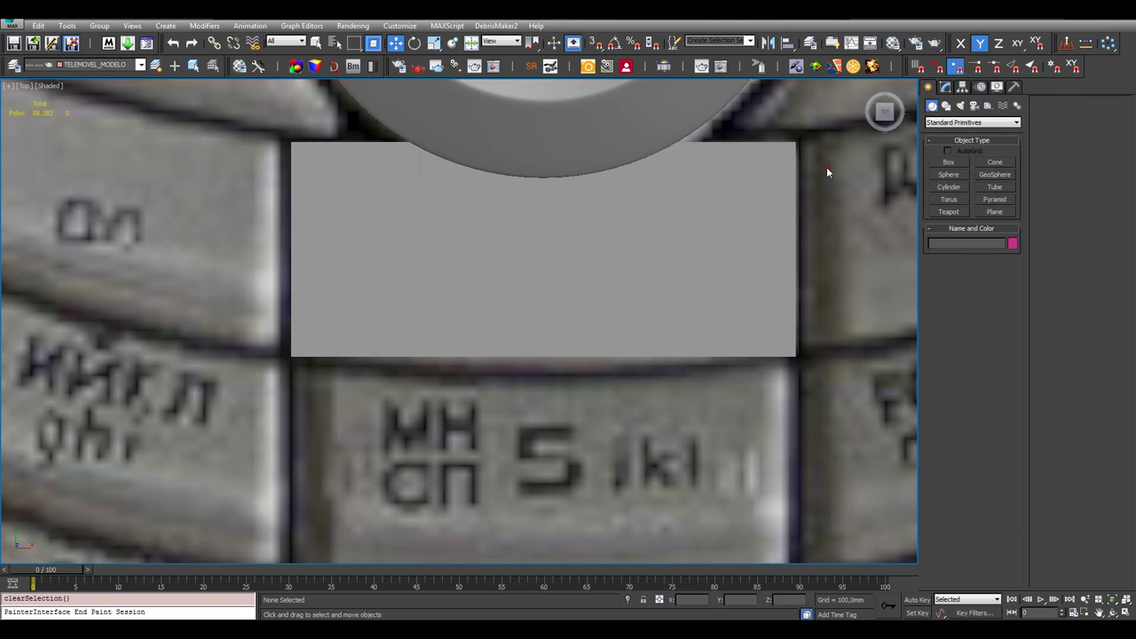
{"action": "left_click", "coordinate": [741, 185]}
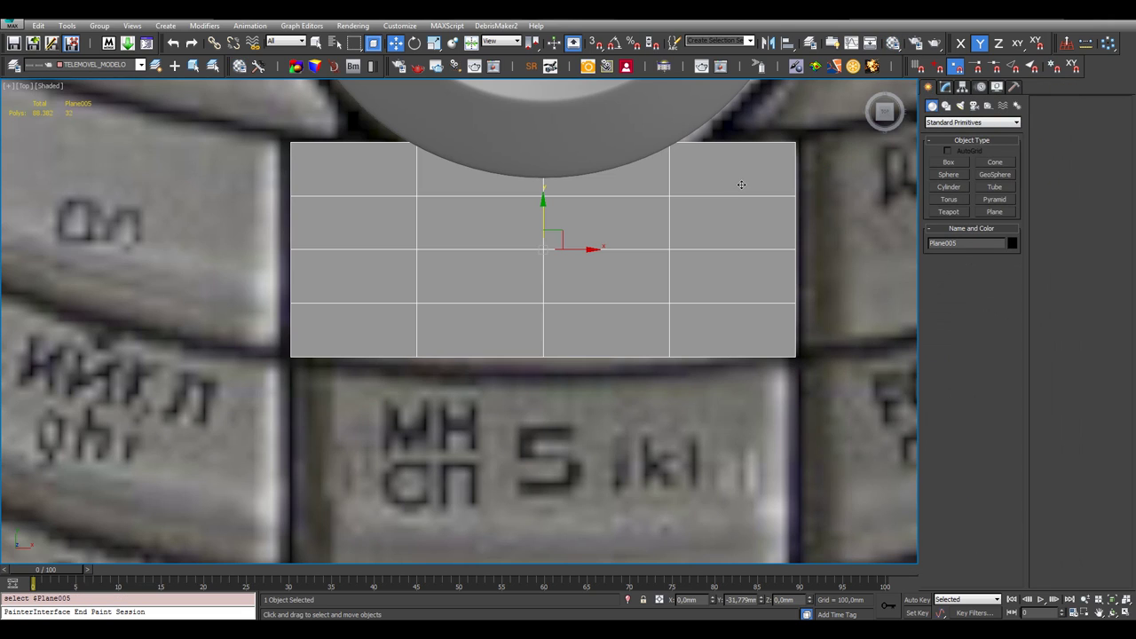
Set the plane to 1 length segment and 2 width segments
{"action": "right_click", "coordinate": [641, 222]}
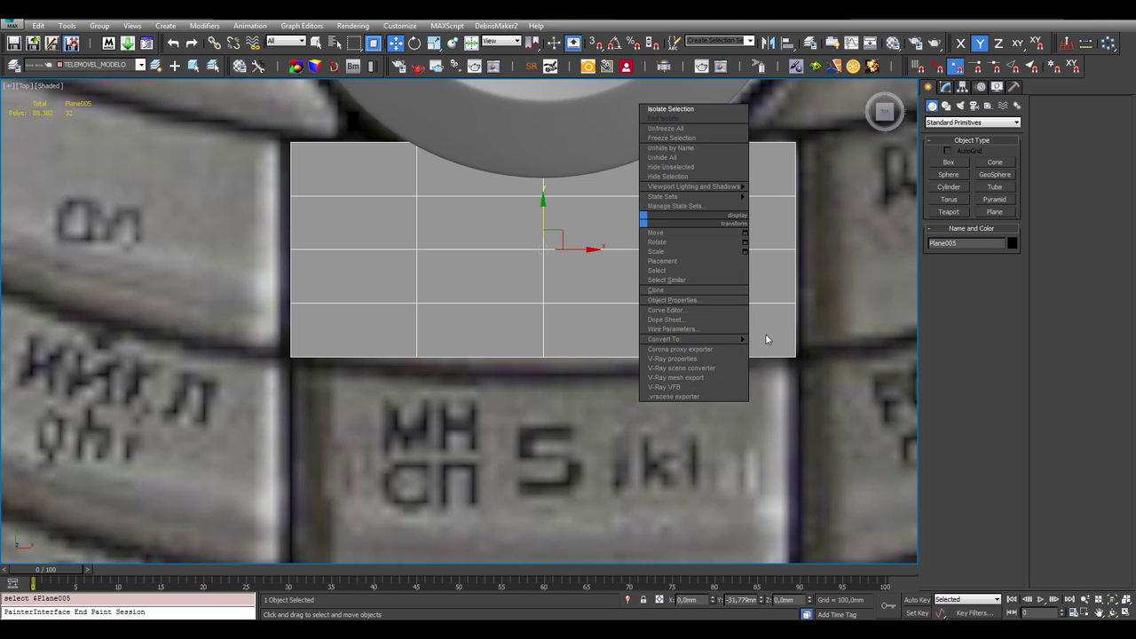
{"action": "left_click", "coordinate": [945, 86]}
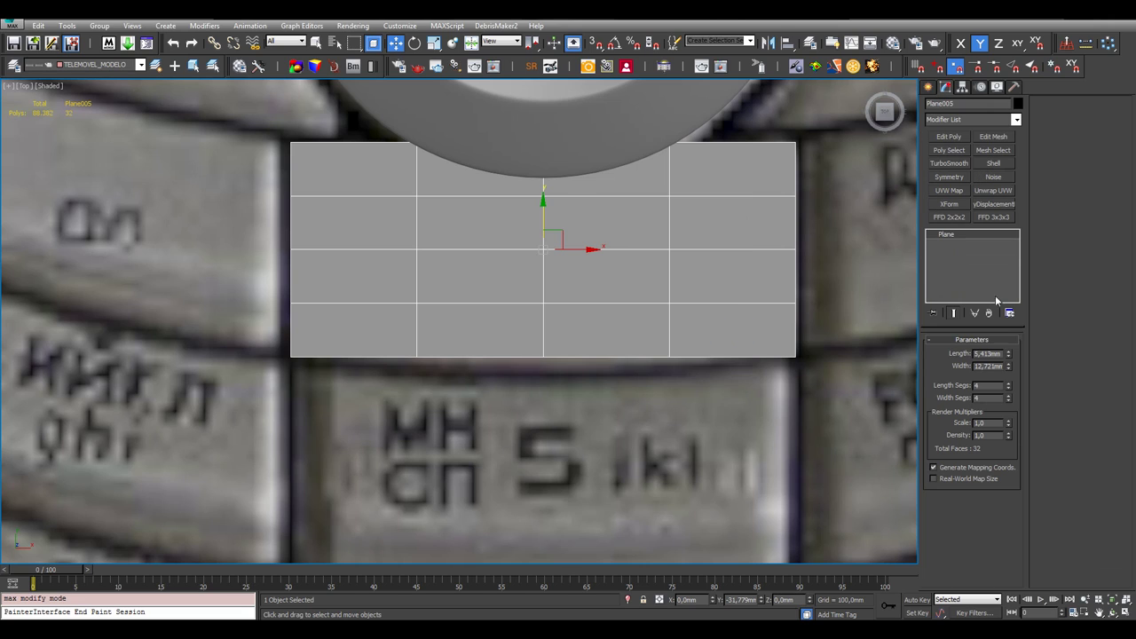
{"action": "right_click", "coordinate": [1009, 398]}
{"action": "right_click", "coordinate": [1010, 385]}
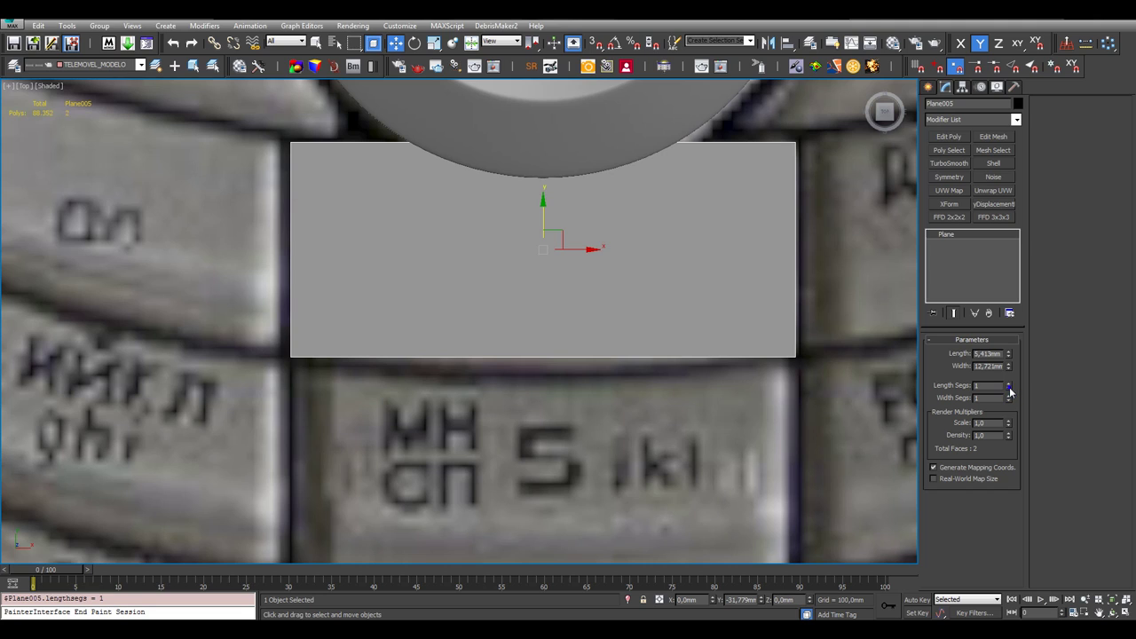
{"action": "right_click", "coordinate": [555, 252]}
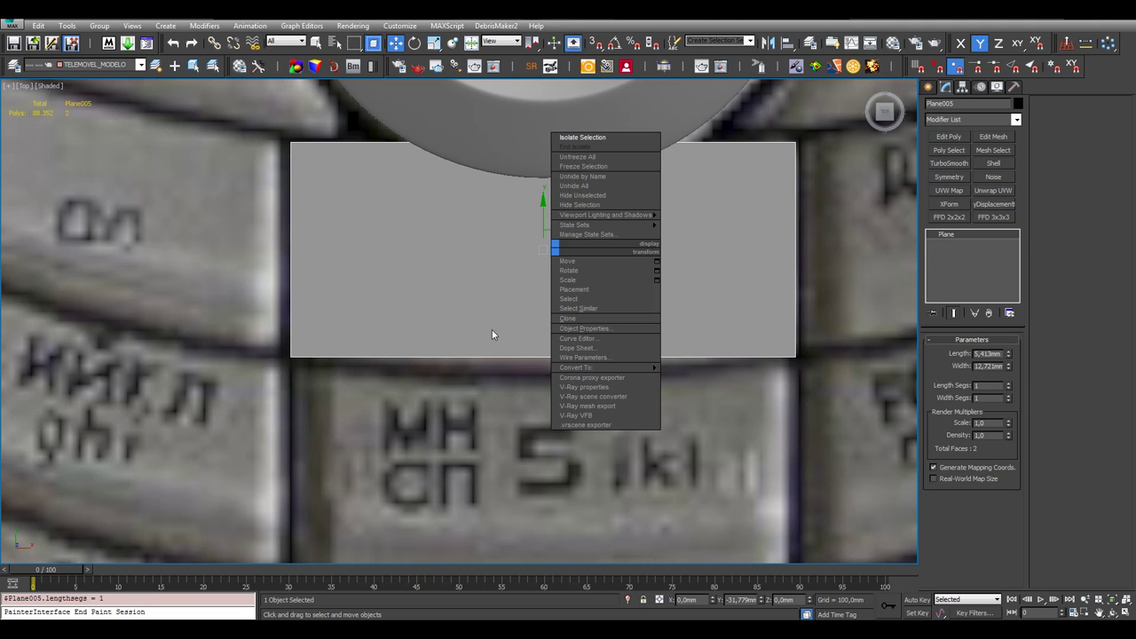
{"action": "left_click", "coordinate": [1009, 384]}
{"action": "left_click", "coordinate": [1009, 389]}
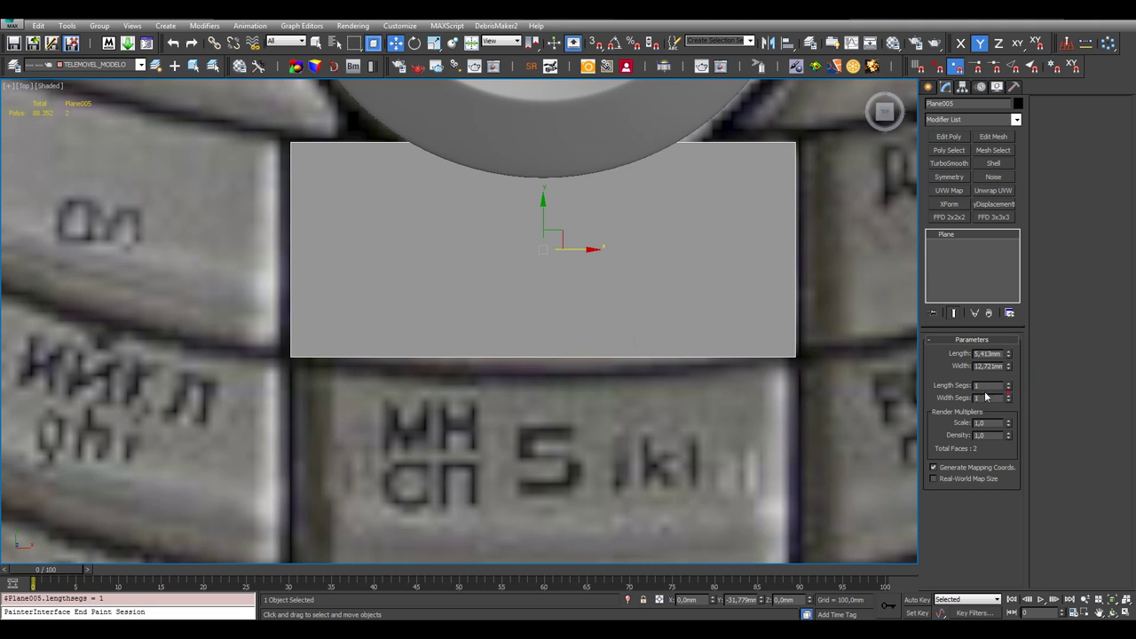
{"action": "left_click", "coordinate": [1008, 395]}
Convert the plane to an editable poly and delete the polygon forming its right half
{"action": "right_click", "coordinate": [570, 247]}
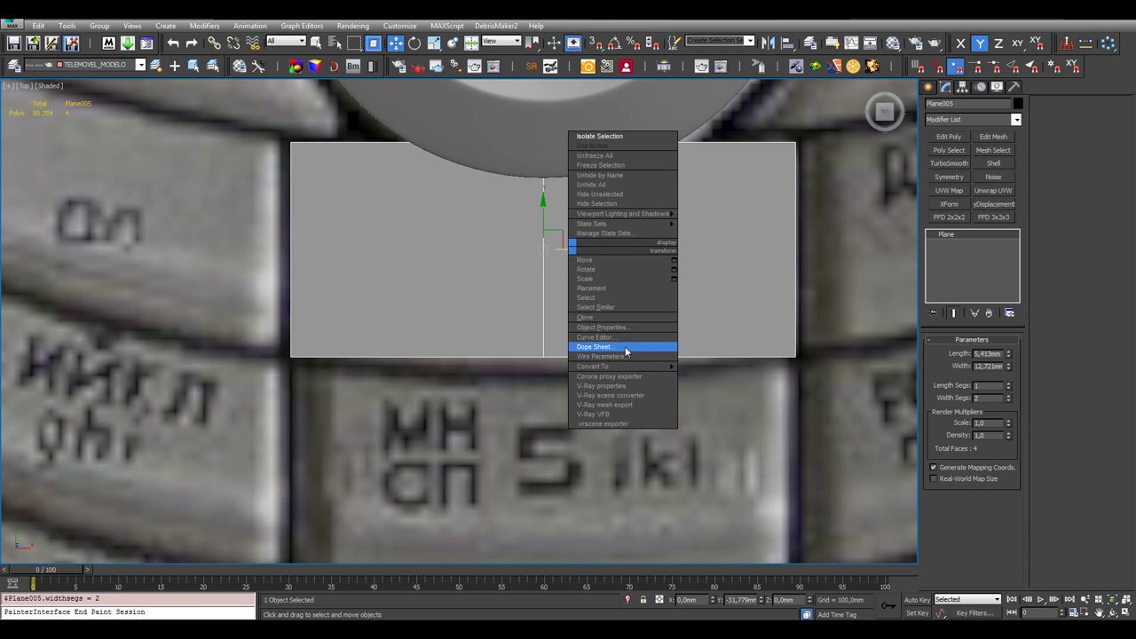
{"action": "left_click", "coordinate": [692, 372]}
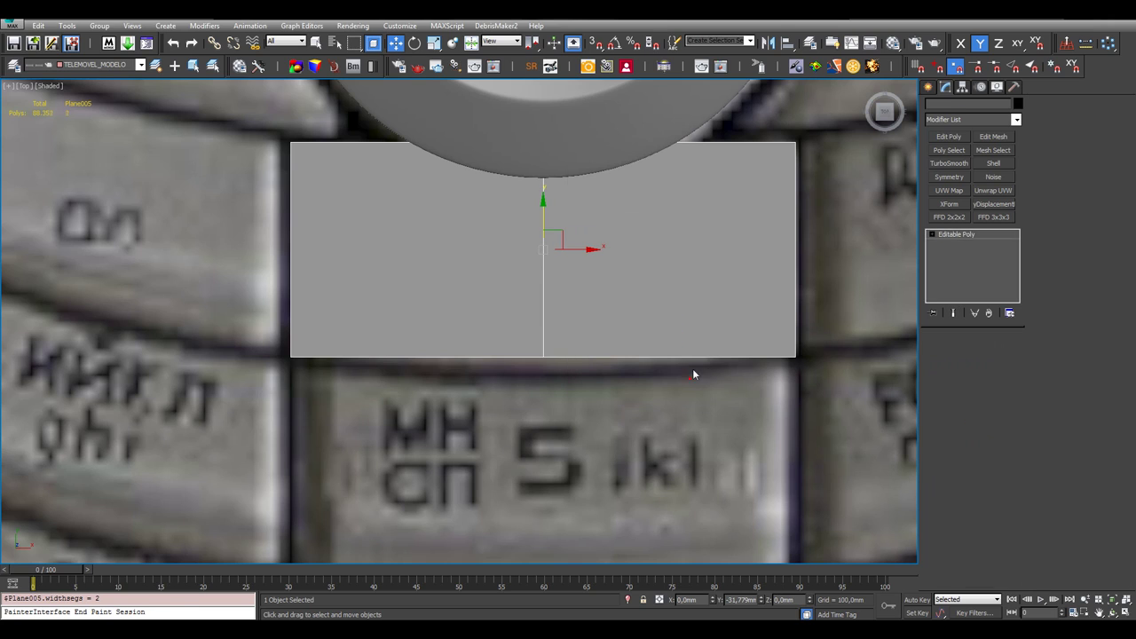
{"action": "left_click", "coordinate": [983, 352]}
{"action": "left_click_drag", "start_coordinate": [844, 399], "coordinate": [485, 108]}
{"action": "key", "text": "Delete"}
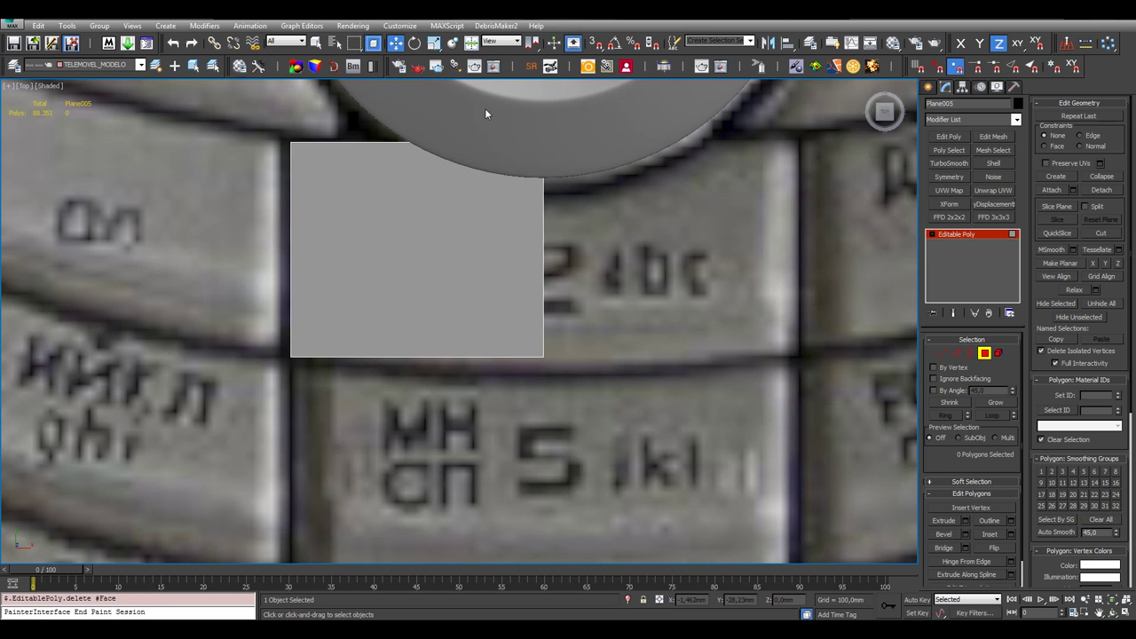
Select the remaining half's centre edge, turn on see-through display for the plane, and return to object level
{"action": "scroll", "coordinate": [653, 198], "scroll_direction": "down", "scroll_amount": 4}
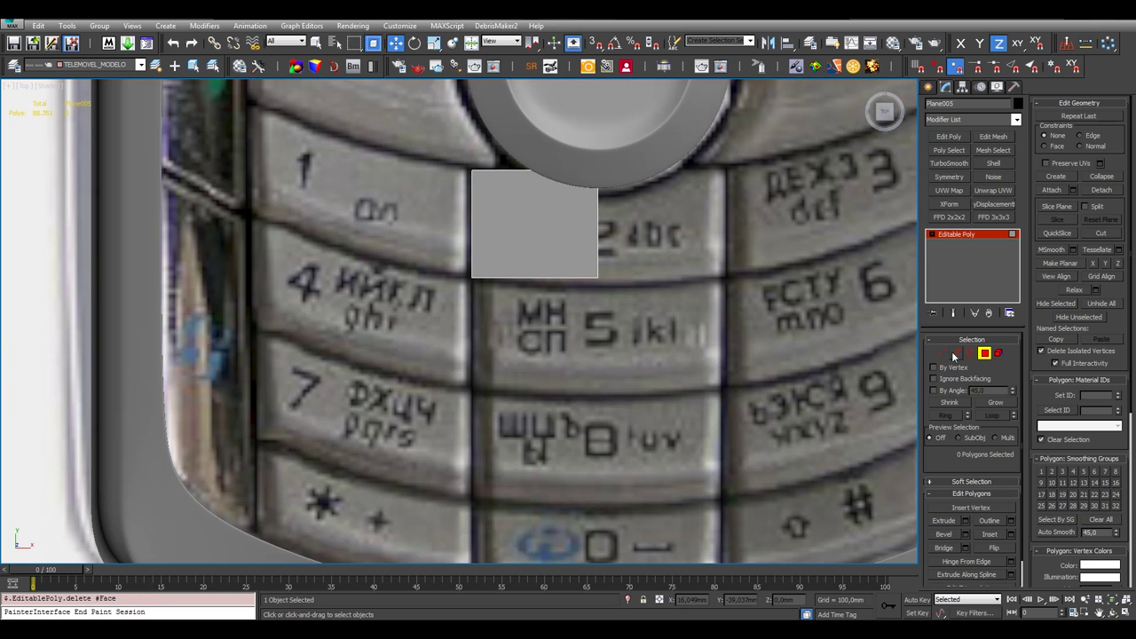
{"action": "left_click", "coordinate": [957, 354]}
{"action": "left_click", "coordinate": [597, 232]}
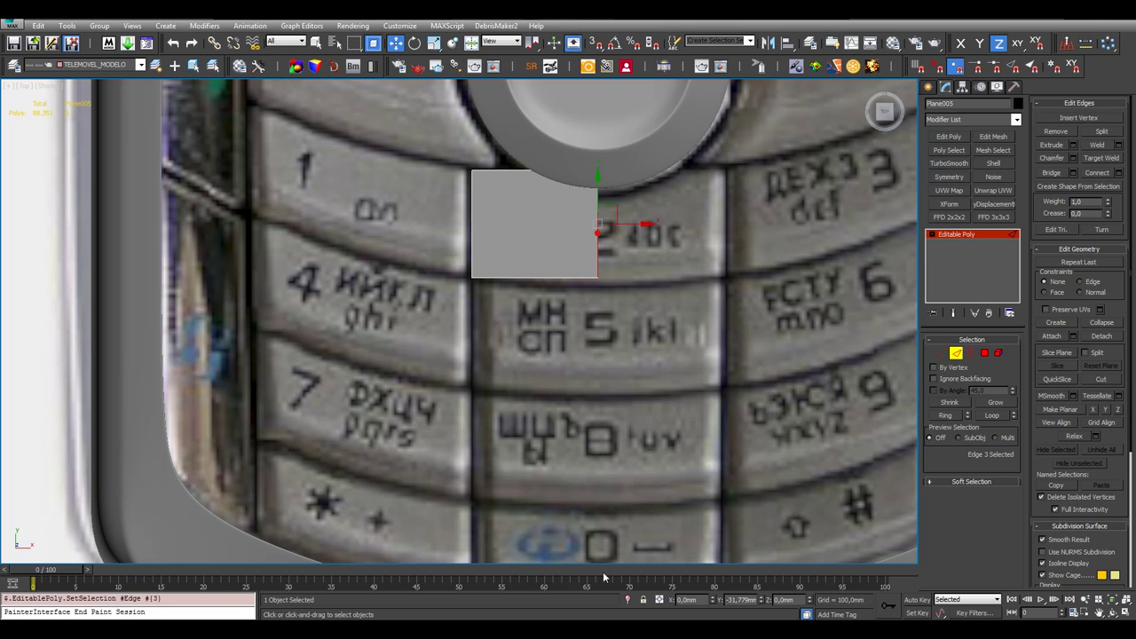
{"action": "middle_click_drag", "start_coordinate": [590, 271], "coordinate": [547, 310]}
{"action": "key", "text": "alt+x"}
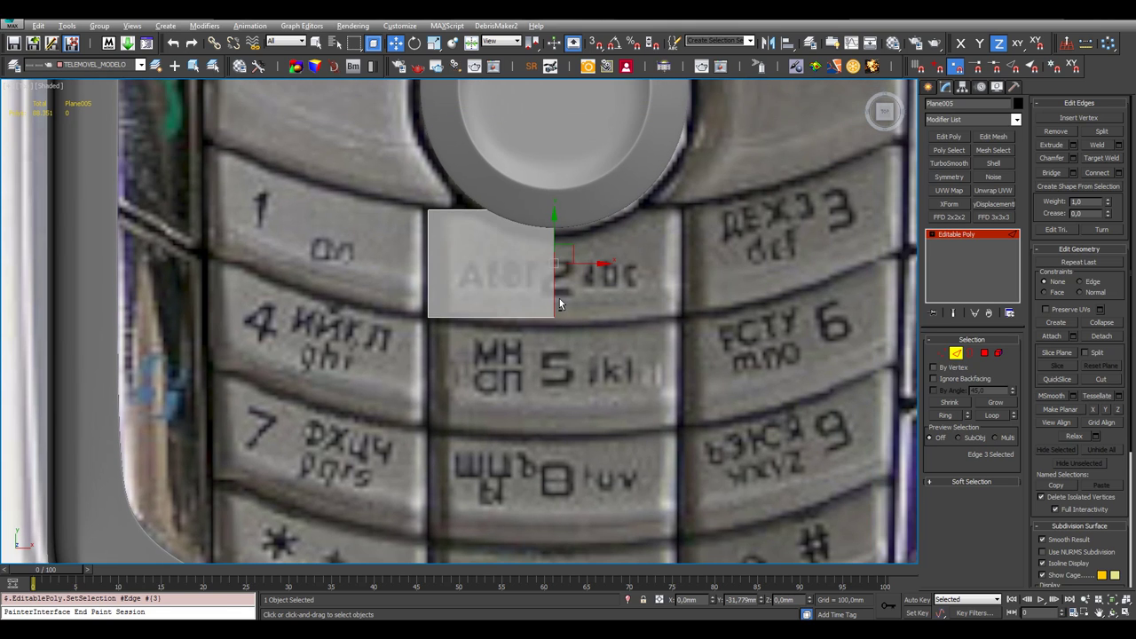
{"action": "left_click", "coordinate": [973, 236]}
{"action": "scroll", "coordinate": [504, 282], "scroll_direction": "up", "scroll_amount": 4}
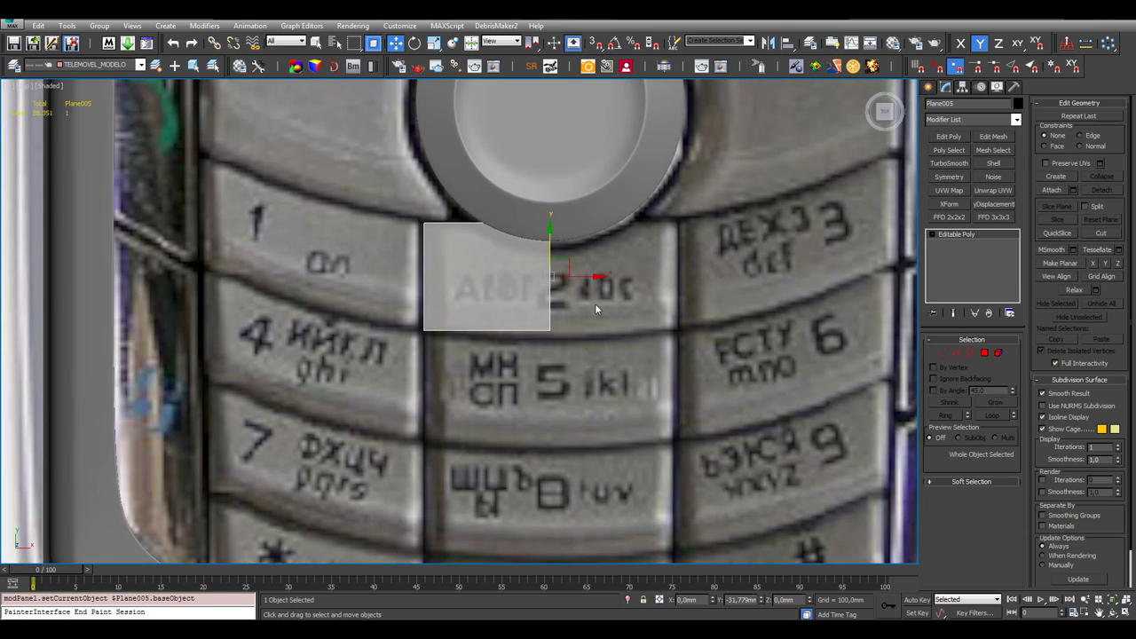
{"action": "key", "text": "1"}
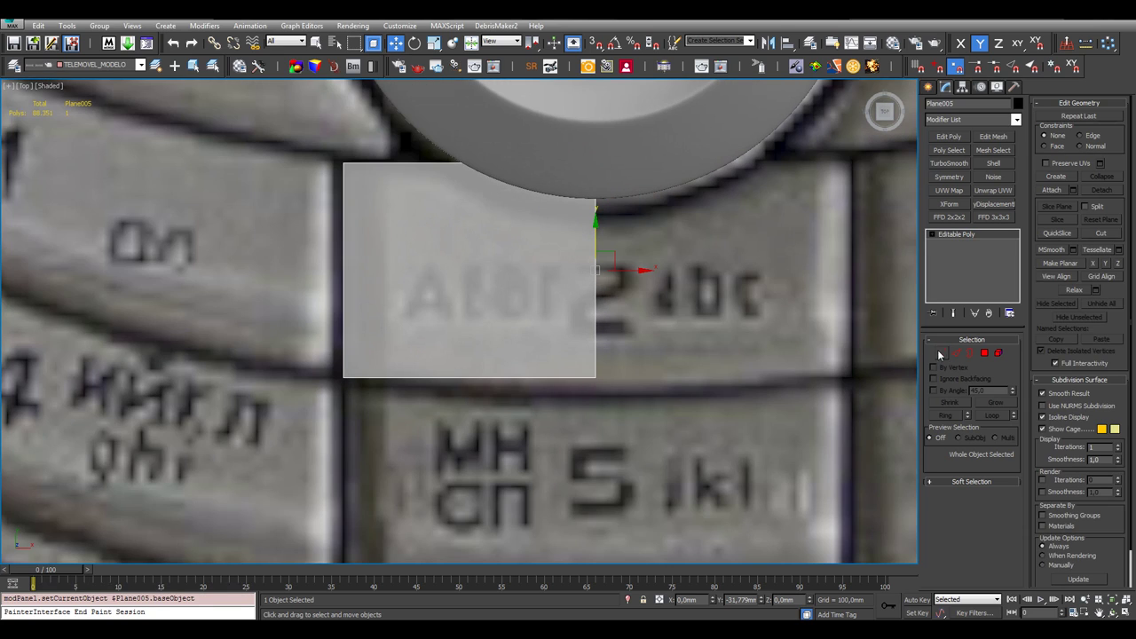
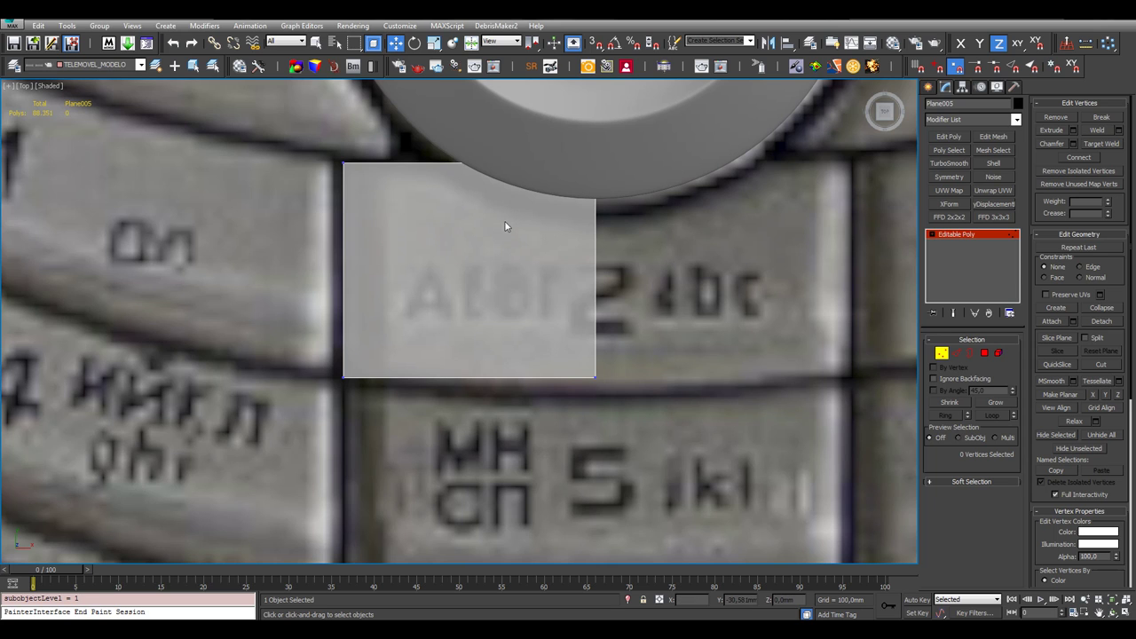
{"action": "scroll", "coordinate": [548, 259], "scroll_direction": "up", "scroll_amount": 1}
{"action": "scroll", "coordinate": [548, 259], "scroll_direction": "down", "scroll_amount": 5}
{"action": "scroll", "coordinate": [537, 265], "scroll_direction": "up", "scroll_amount": 6}
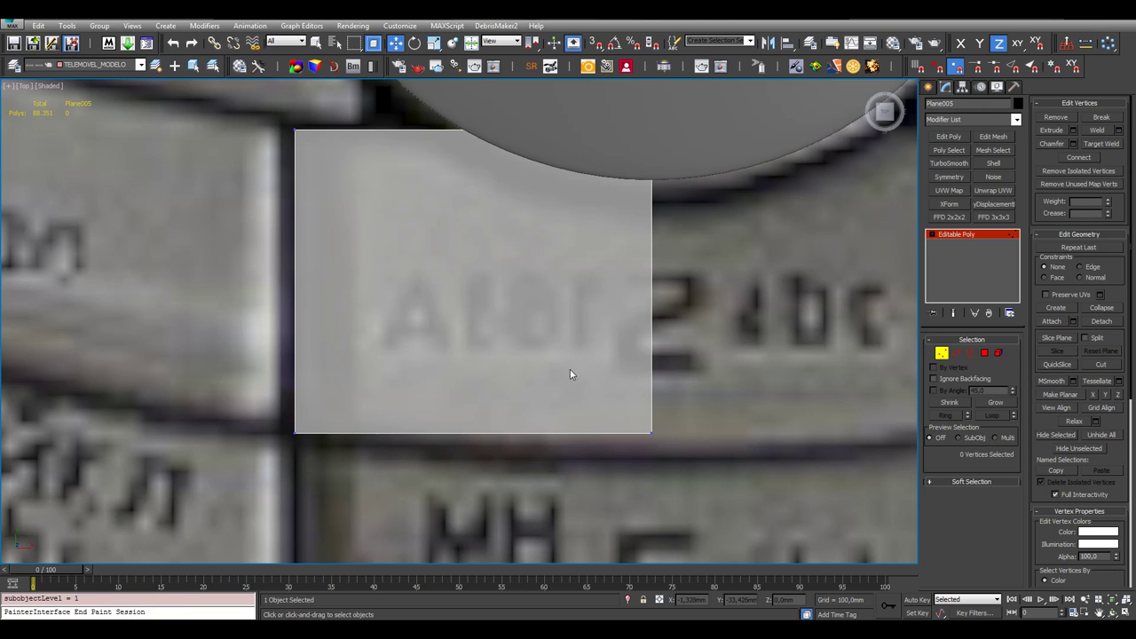
{"action": "left_click_drag", "start_coordinate": [570, 375], "coordinate": [685, 477]}
{"action": "middle_click_drag", "start_coordinate": [684, 477], "coordinate": [621, 380]}
Connect the half plane's top and bottom edges with 2 segments, adding two vertical edges
{"action": "left_click", "coordinate": [956, 353]}
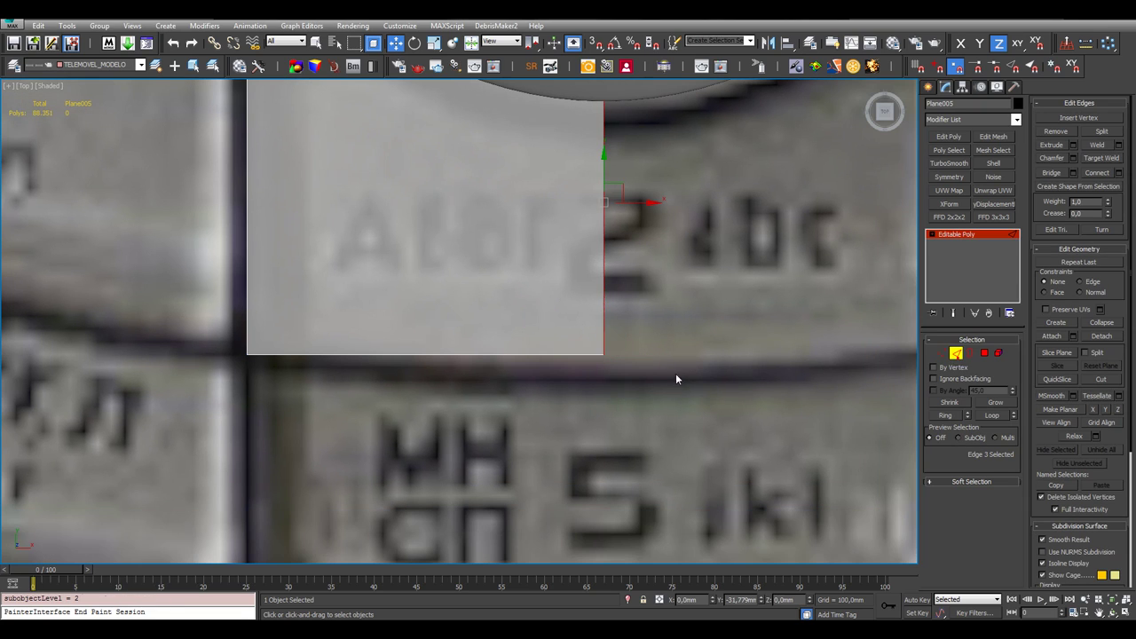
{"action": "left_click", "coordinate": [556, 355]}
{"action": "left_click", "coordinate": [945, 416]}
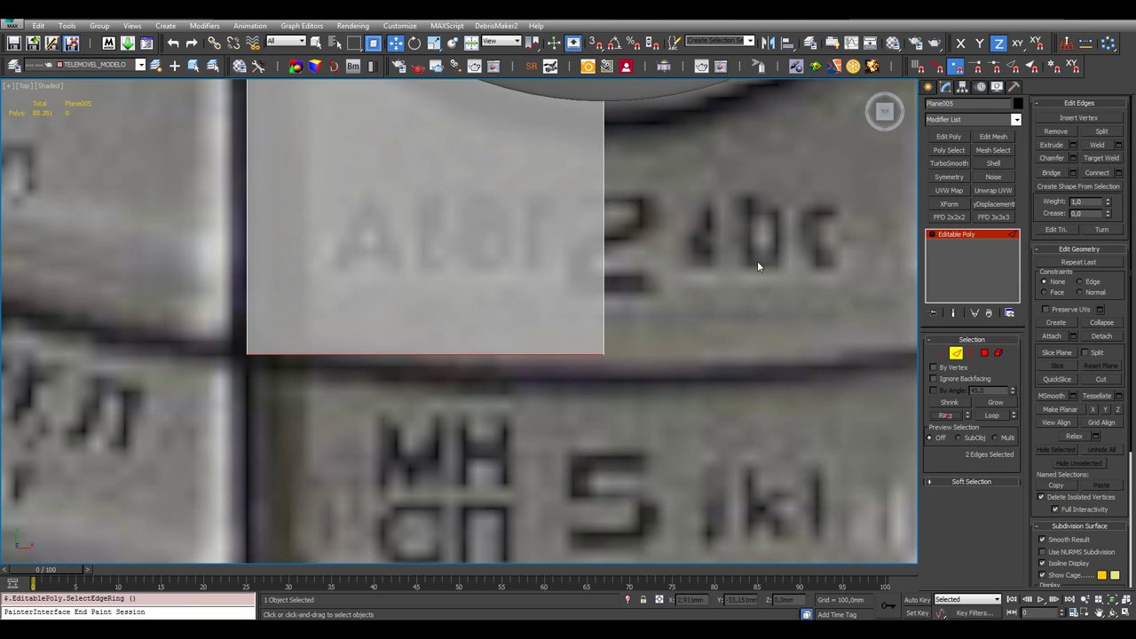
{"action": "right_click", "coordinate": [756, 262]}
{"action": "left_click", "coordinate": [646, 290]}
{"action": "middle_click_drag", "start_coordinate": [713, 242], "coordinate": [698, 277]}
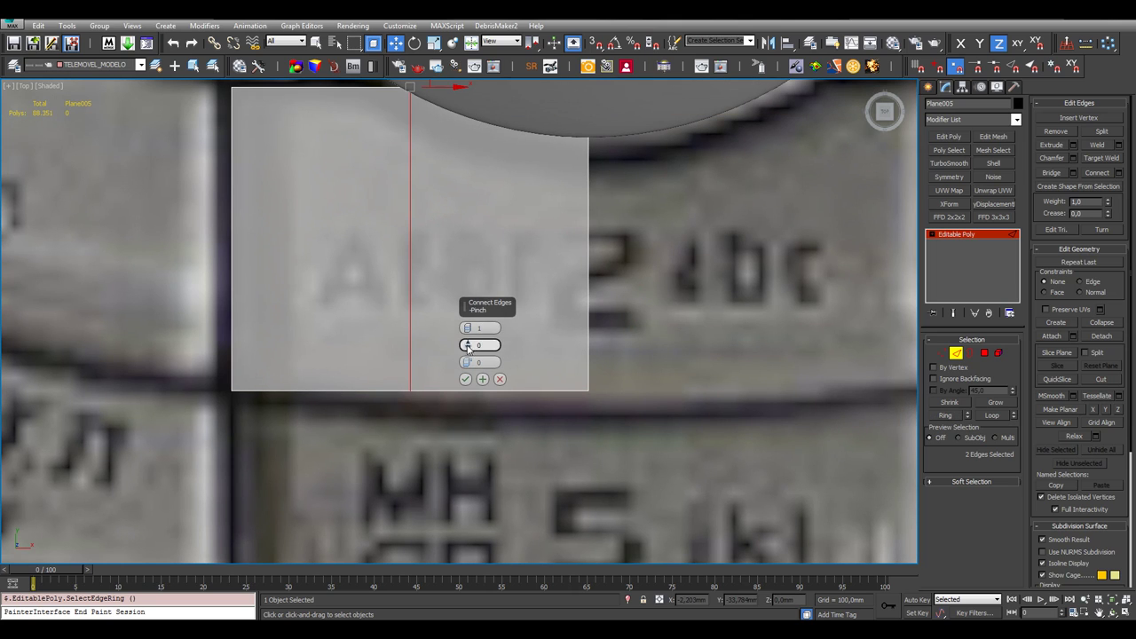
{"action": "left_click_drag", "start_coordinate": [466, 328], "coordinate": [467, 321]}
{"action": "left_click", "coordinate": [466, 379]}
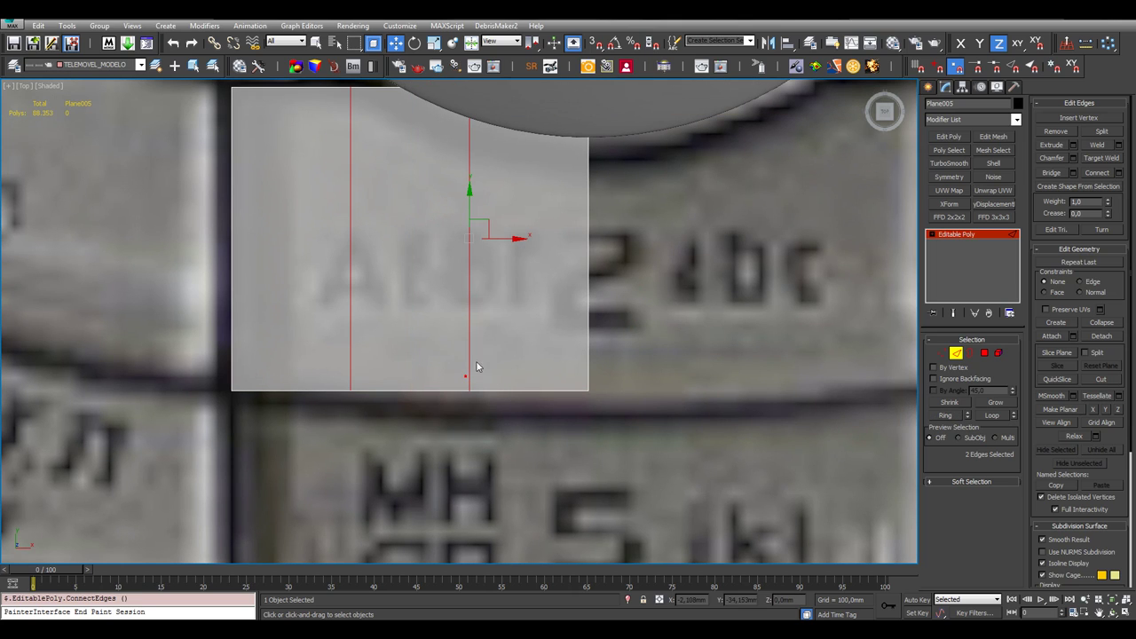
Move the inner vertical edge nearest the key's outer side toward the centre line, to X about -3.71 mm
{"action": "middle_click_drag", "start_coordinate": [521, 178], "coordinate": [499, 226]}
{"action": "left_click_drag", "start_coordinate": [350, 433], "coordinate": [350, 433]}
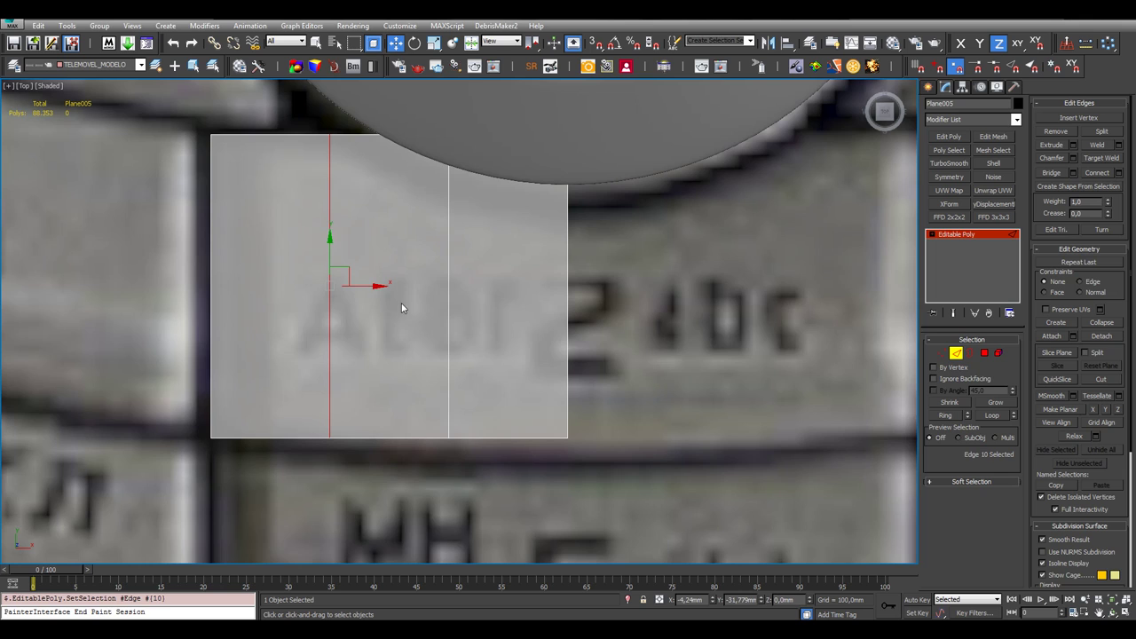
{"action": "left_click_drag", "start_coordinate": [370, 285], "coordinate": [385, 285]}
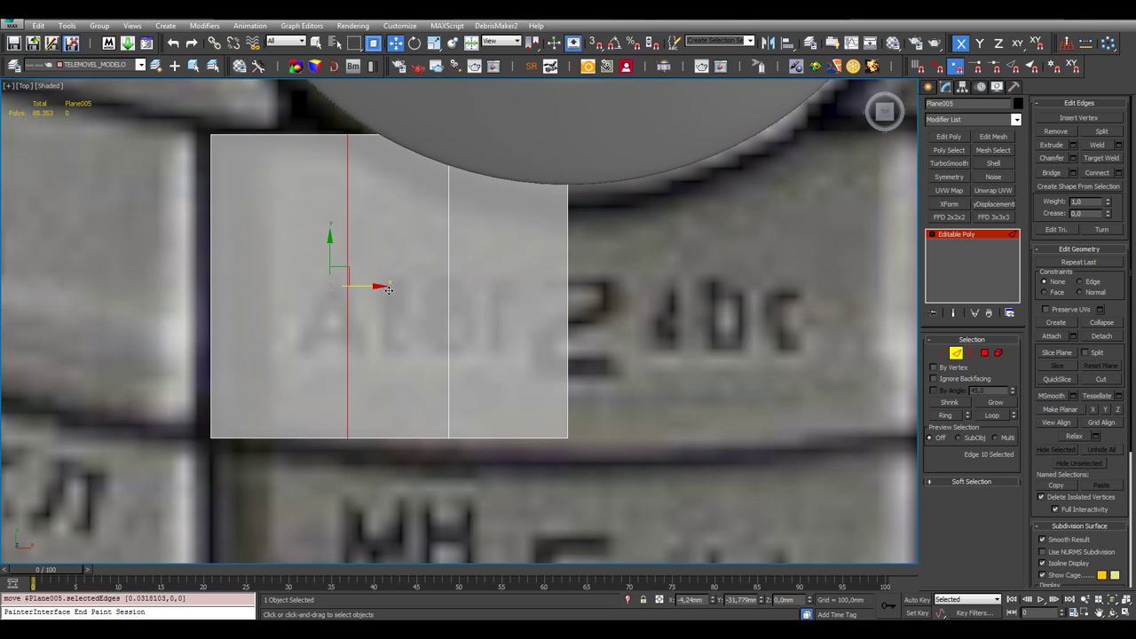
{"action": "scroll", "coordinate": [391, 293], "scroll_direction": "down", "scroll_amount": 6}
{"action": "scroll", "coordinate": [397, 300], "scroll_direction": "up", "scroll_amount": 3}
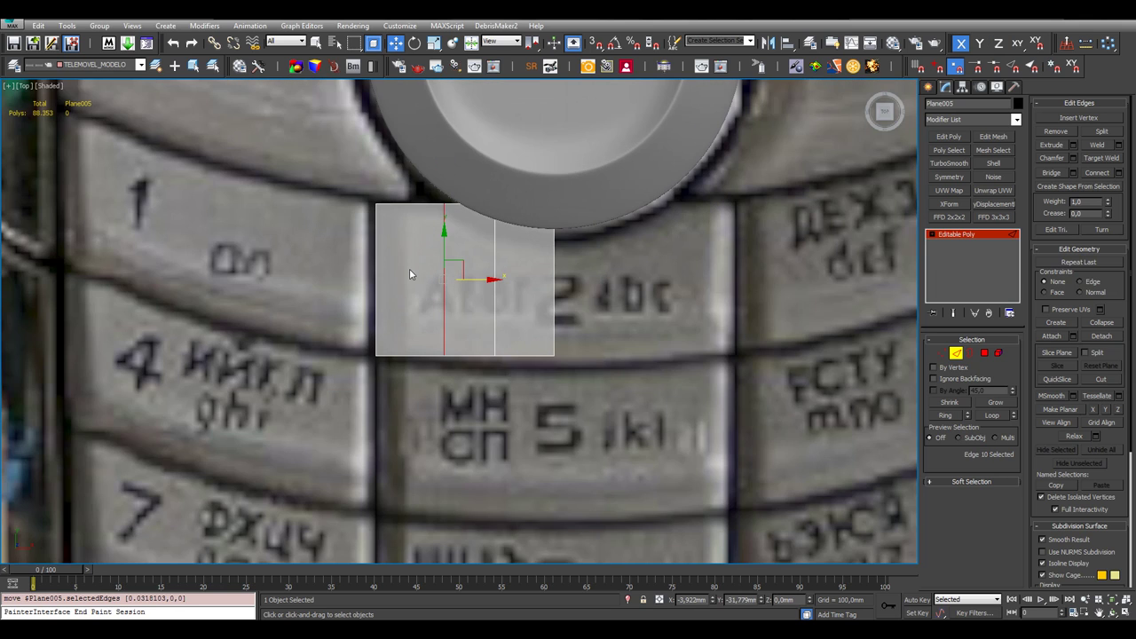
{"action": "middle_click_drag", "start_coordinate": [423, 280], "coordinate": [434, 294]}
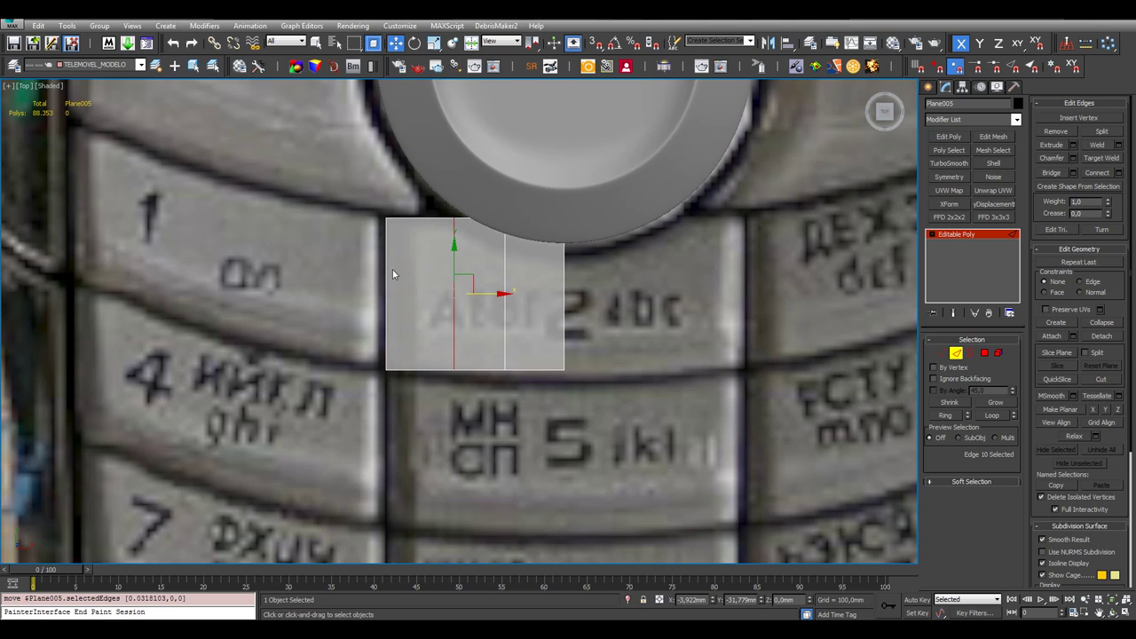
{"action": "left_click_drag", "start_coordinate": [491, 291], "coordinate": [497, 293]}
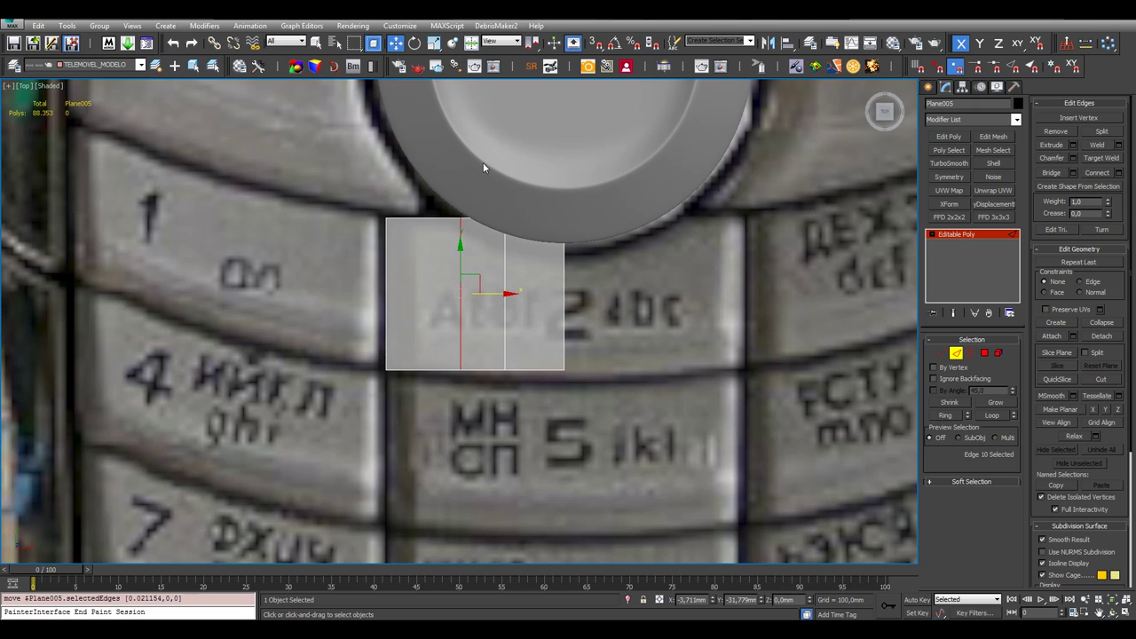
Remove the other inner vertical edge and connect the wider section's top and bottom edges with 1 segment
{"action": "left_click", "coordinate": [505, 266]}
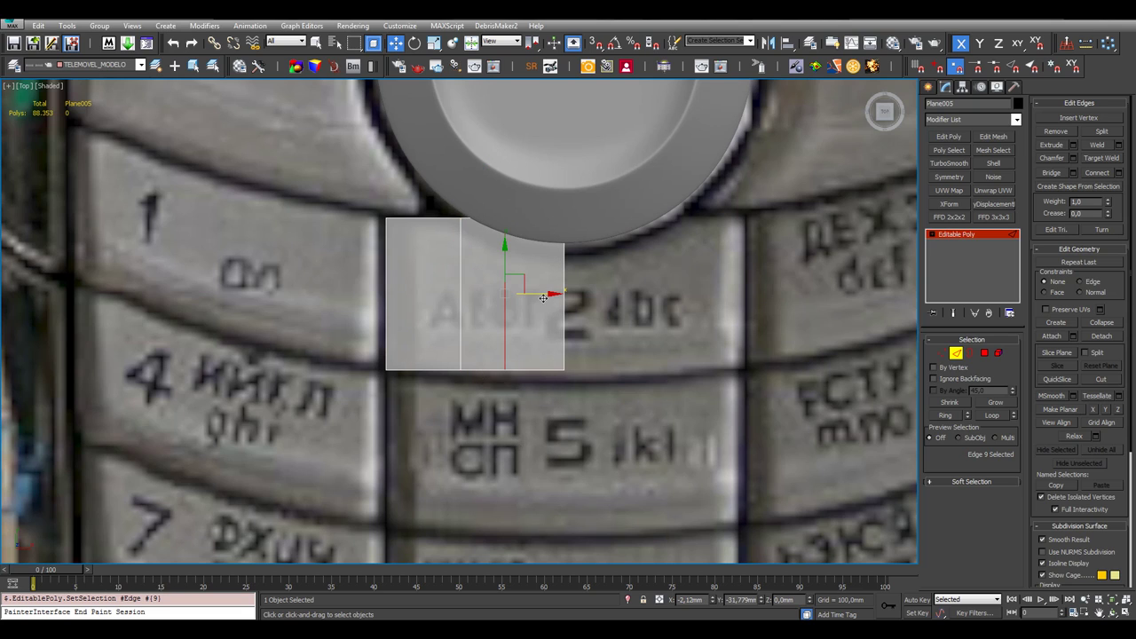
{"action": "key", "text": "BackSpace"}
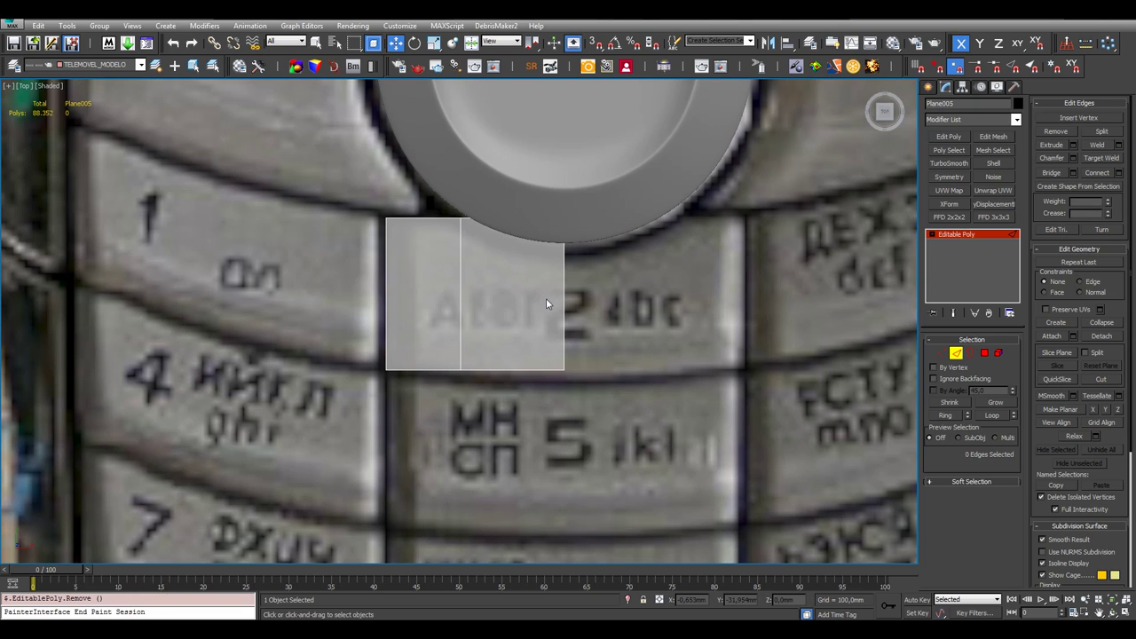
{"action": "left_click", "coordinate": [529, 370]}
{"action": "left_click", "coordinate": [944, 415]}
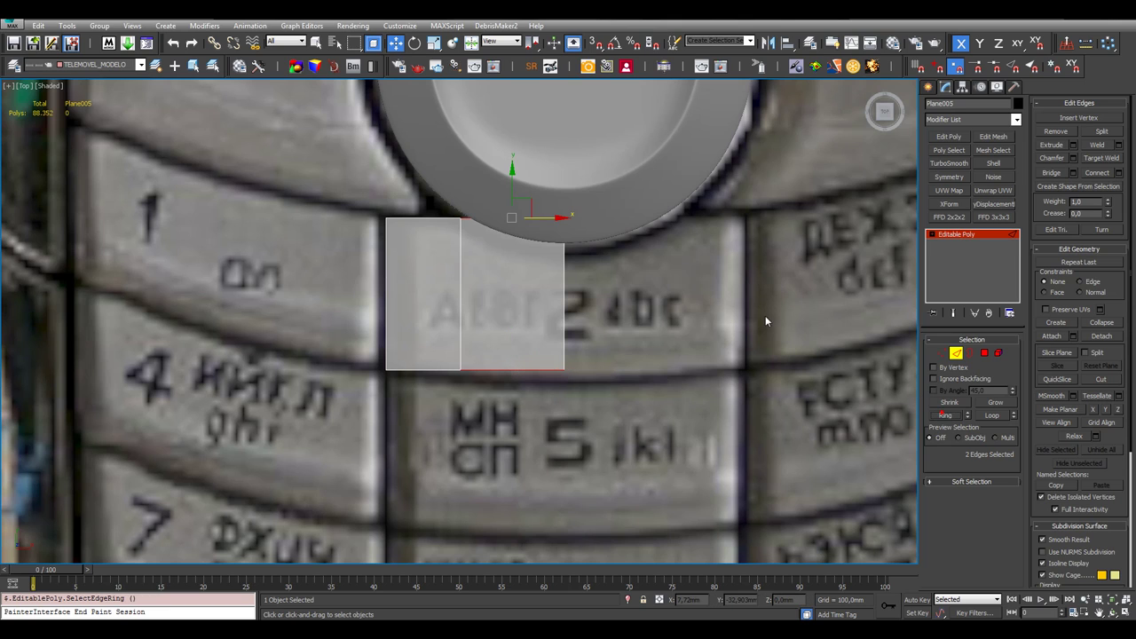
{"action": "right_click", "coordinate": [762, 316]}
{"action": "left_click", "coordinate": [742, 358]}
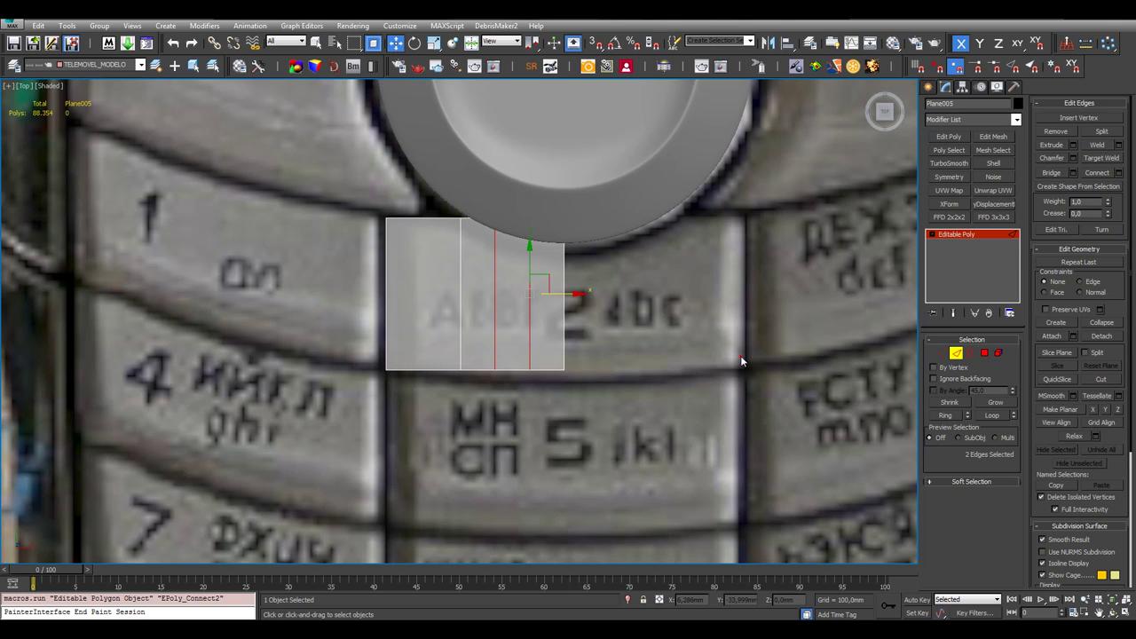
{"action": "key", "text": "ctrl+z"}
{"action": "right_click", "coordinate": [805, 330]}
{"action": "left_click", "coordinate": [696, 369]}
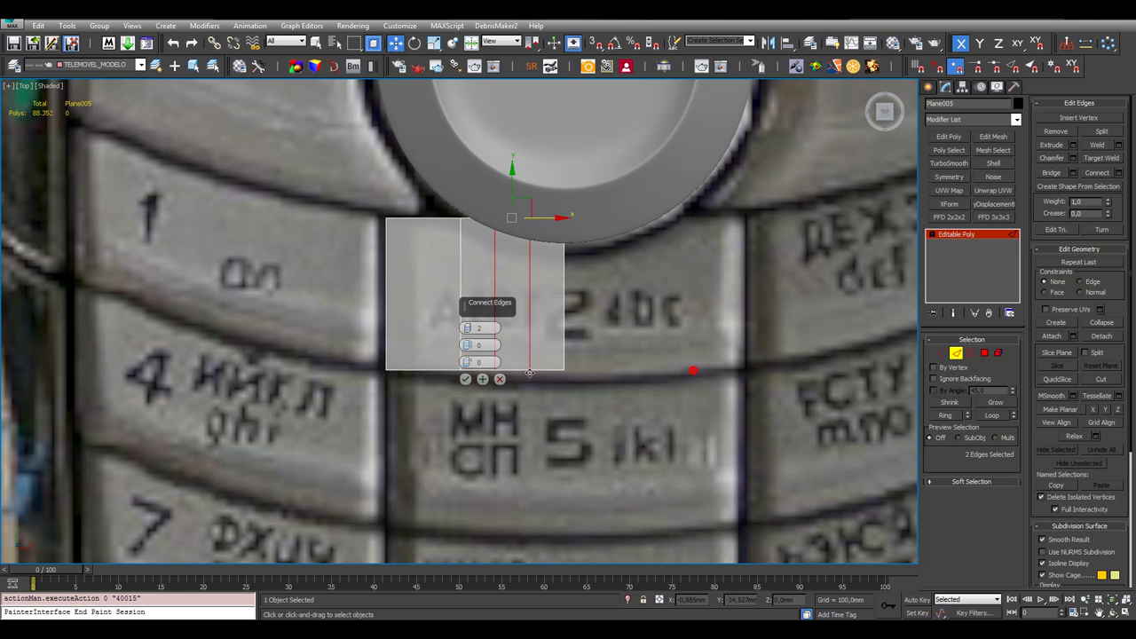
{"action": "left_click", "coordinate": [465, 379]}
At vertex level, lower the new edge's top vertex and the centre line's top vertex below the round button, to Y about -30.3 mm
{"action": "left_click", "coordinate": [940, 354]}
{"action": "middle_click_drag", "start_coordinate": [613, 207], "coordinate": [605, 234]}
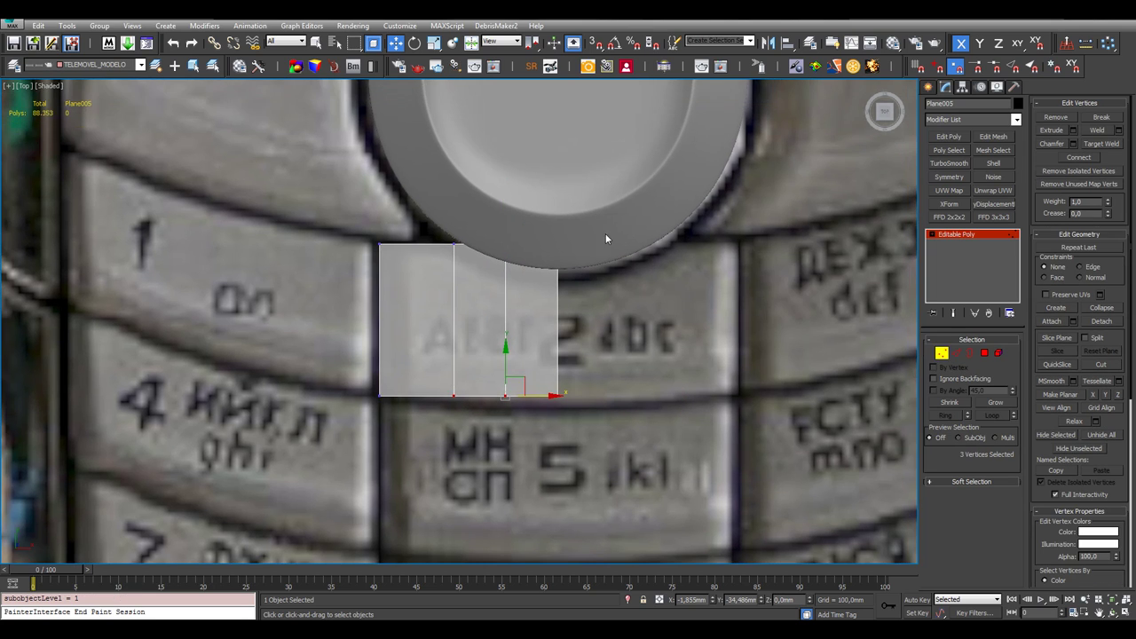
{"action": "scroll", "coordinate": [467, 267], "scroll_direction": "up", "scroll_amount": 2}
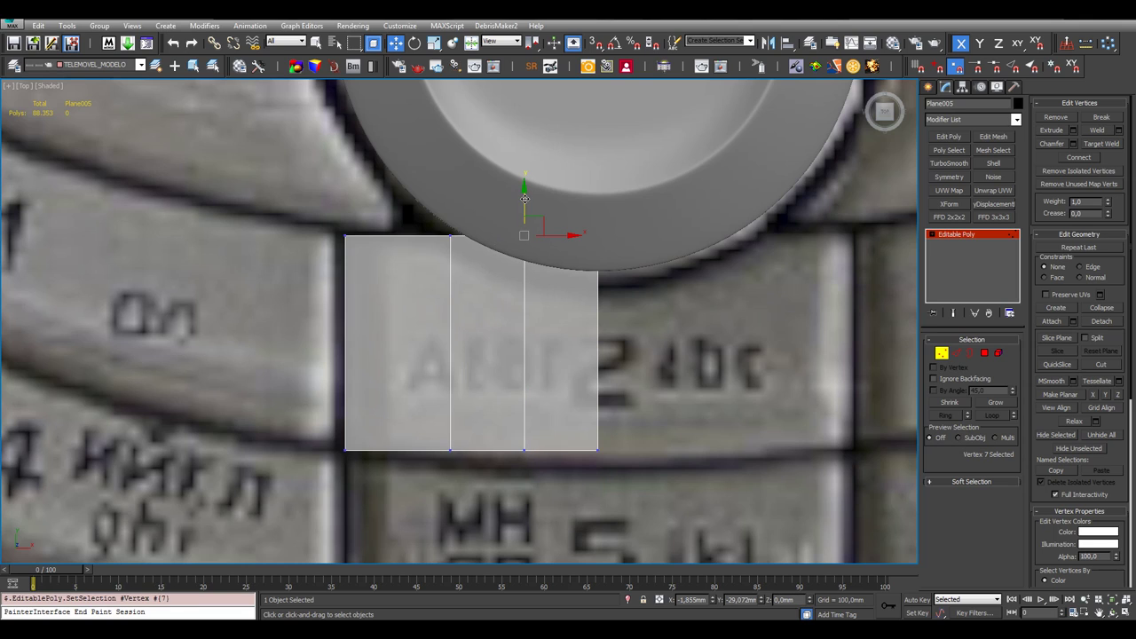
{"action": "left_click_drag", "start_coordinate": [525, 206], "coordinate": [531, 247]}
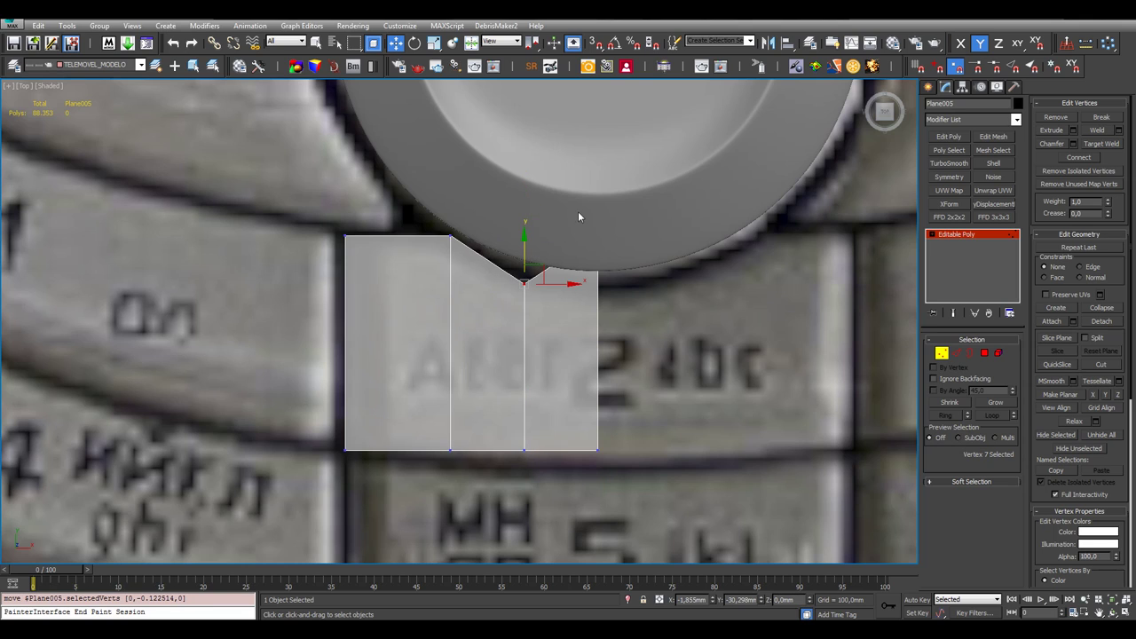
{"action": "left_click_drag", "start_coordinate": [581, 215], "coordinate": [633, 306]}
{"action": "left_click_drag", "start_coordinate": [598, 211], "coordinate": [600, 251]}
Raise the middle top vertex to Y about -29.99 mm and the centre line's top vertex to Y about -30.23 mm, following the button's curve
{"action": "scroll", "coordinate": [494, 287], "scroll_direction": "down", "scroll_amount": 3}
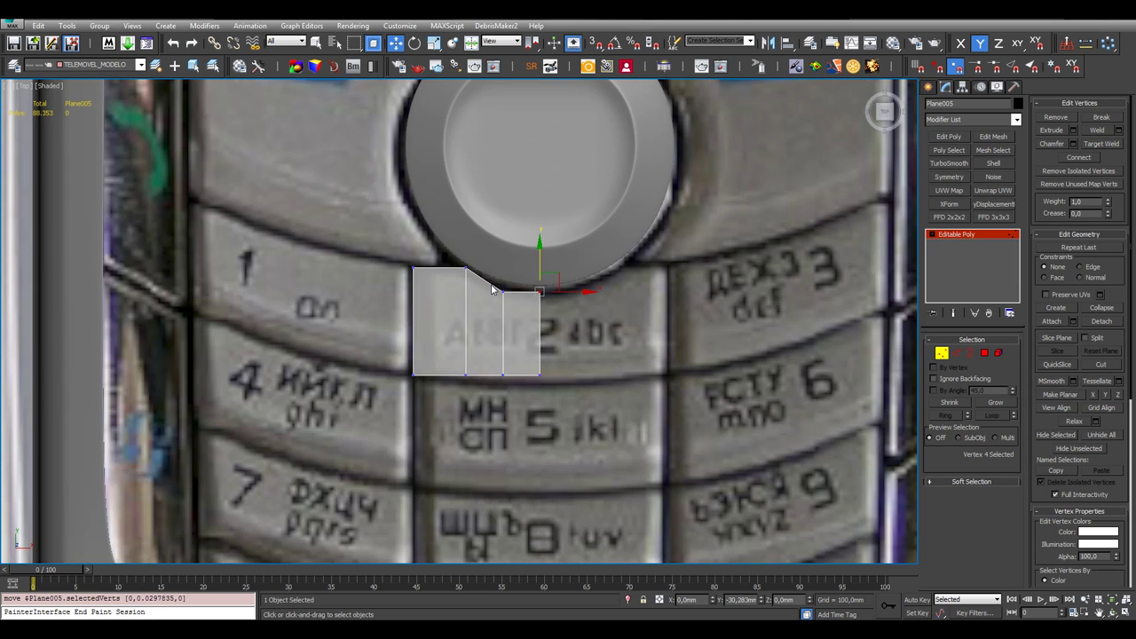
{"action": "scroll", "coordinate": [491, 287], "scroll_direction": "up", "scroll_amount": 5}
{"action": "scroll", "coordinate": [492, 288], "scroll_direction": "down", "scroll_amount": 3}
{"action": "scroll", "coordinate": [556, 277], "scroll_direction": "up", "scroll_amount": 4}
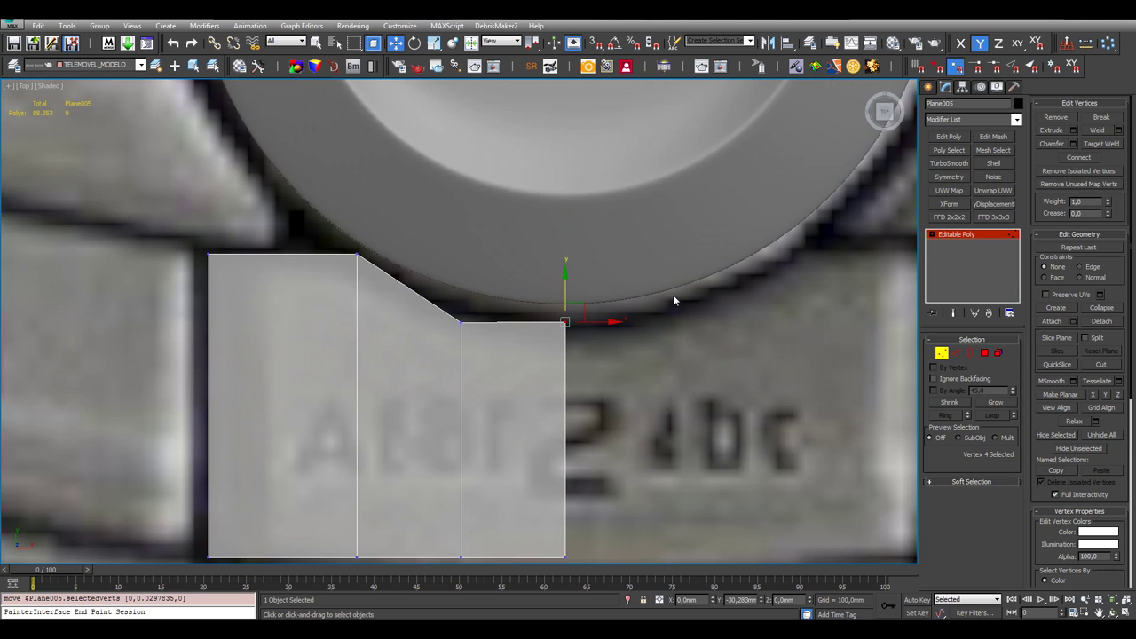
{"action": "scroll", "coordinate": [499, 260], "scroll_direction": "down", "scroll_amount": 5}
{"action": "scroll", "coordinate": [480, 291], "scroll_direction": "up", "scroll_amount": 4}
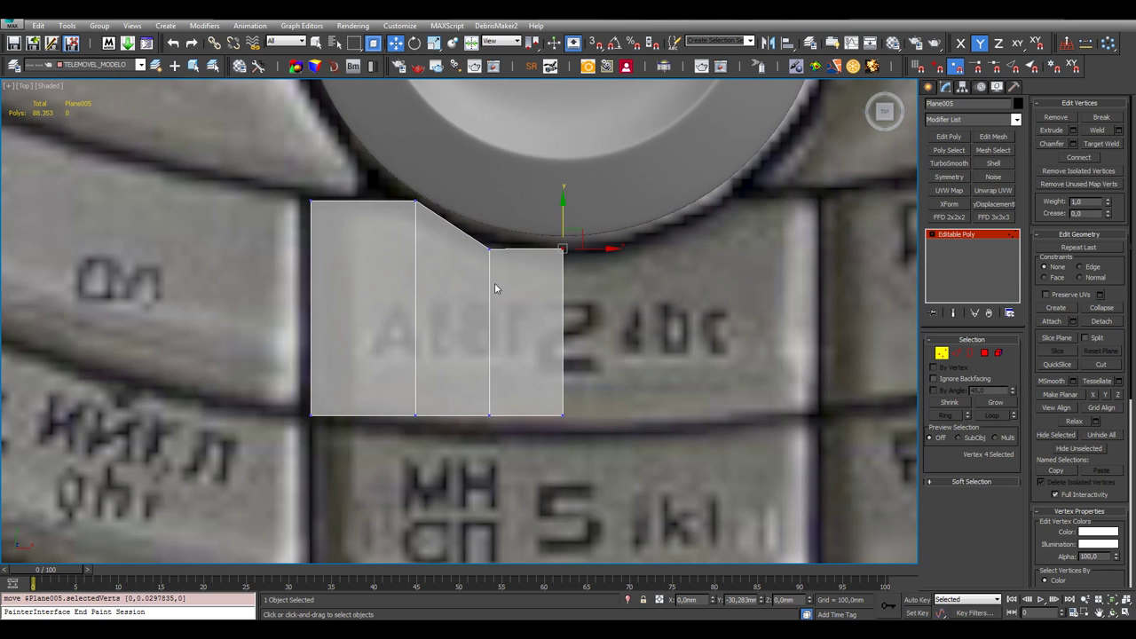
{"action": "scroll", "coordinate": [490, 275], "scroll_direction": "up", "scroll_amount": 4}
{"action": "left_click", "coordinate": [489, 222]}
{"action": "left_click_drag", "start_coordinate": [494, 185], "coordinate": [494, 163]}
{"action": "left_click", "coordinate": [636, 222]}
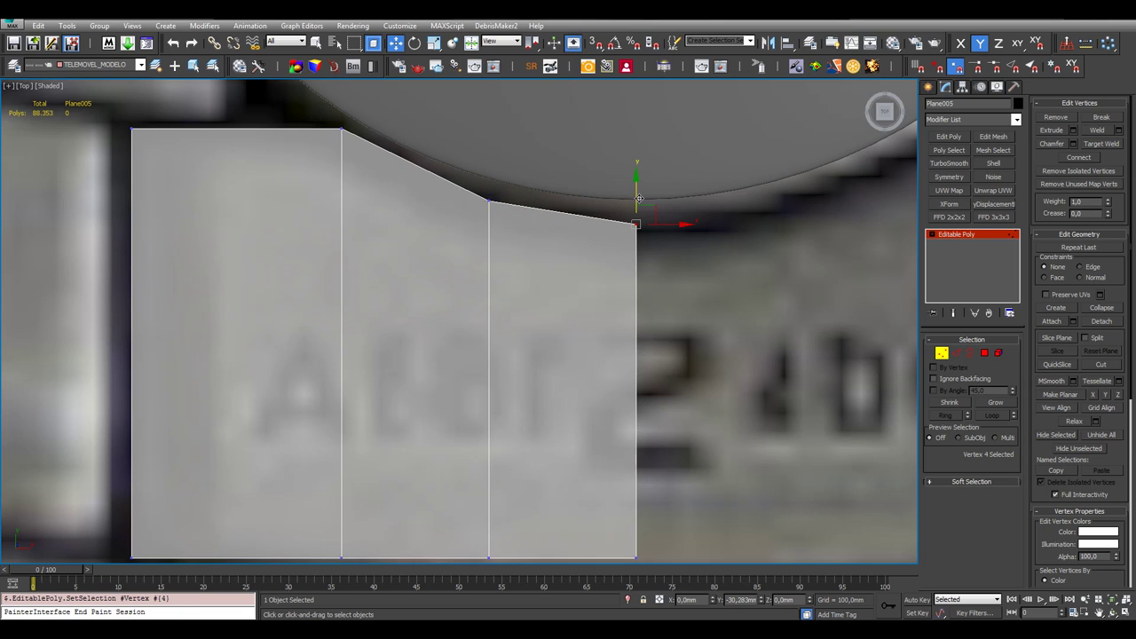
{"action": "left_click_drag", "start_coordinate": [637, 197], "coordinate": [637, 187]}
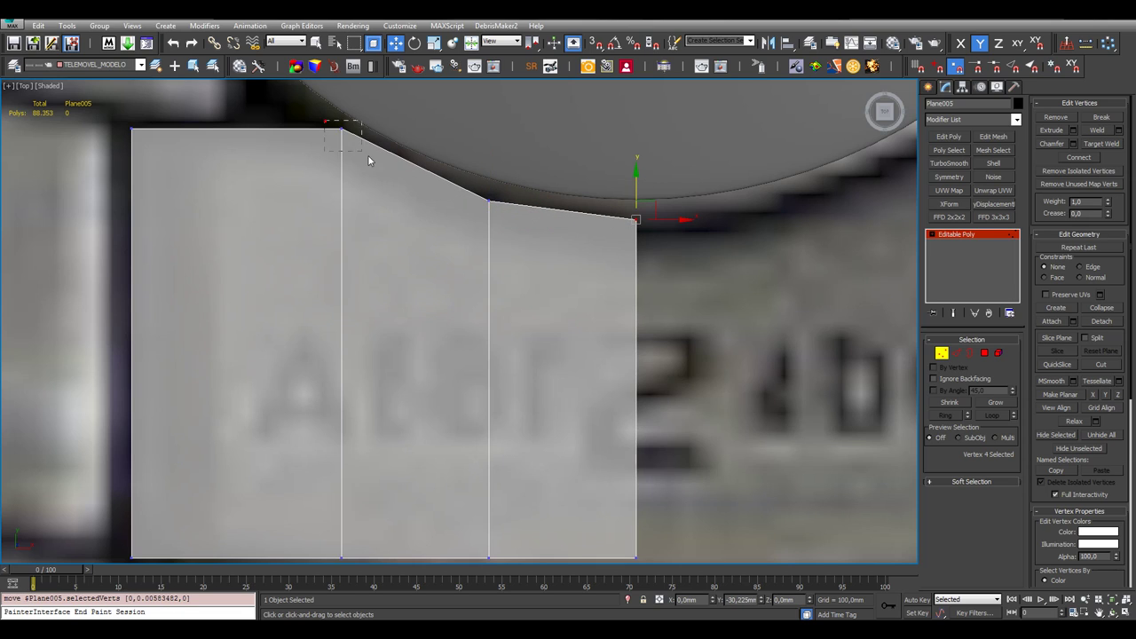
Select both vertices of the outer inner edge, add a TurboSmooth modifier, and return to Editable Poly vertices with the end result shown
{"action": "scroll", "coordinate": [367, 157], "scroll_direction": "down", "scroll_amount": 3}
{"action": "left_click_drag", "start_coordinate": [368, 156], "coordinate": [351, 388]}
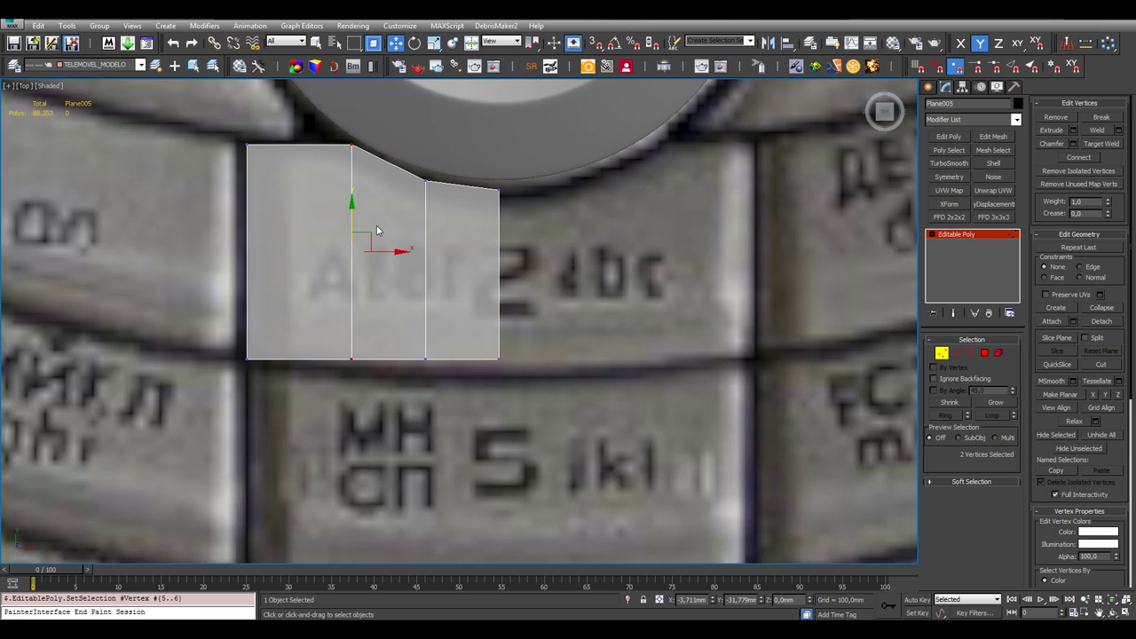
{"action": "middle_click_drag", "start_coordinate": [377, 225], "coordinate": [430, 286]}
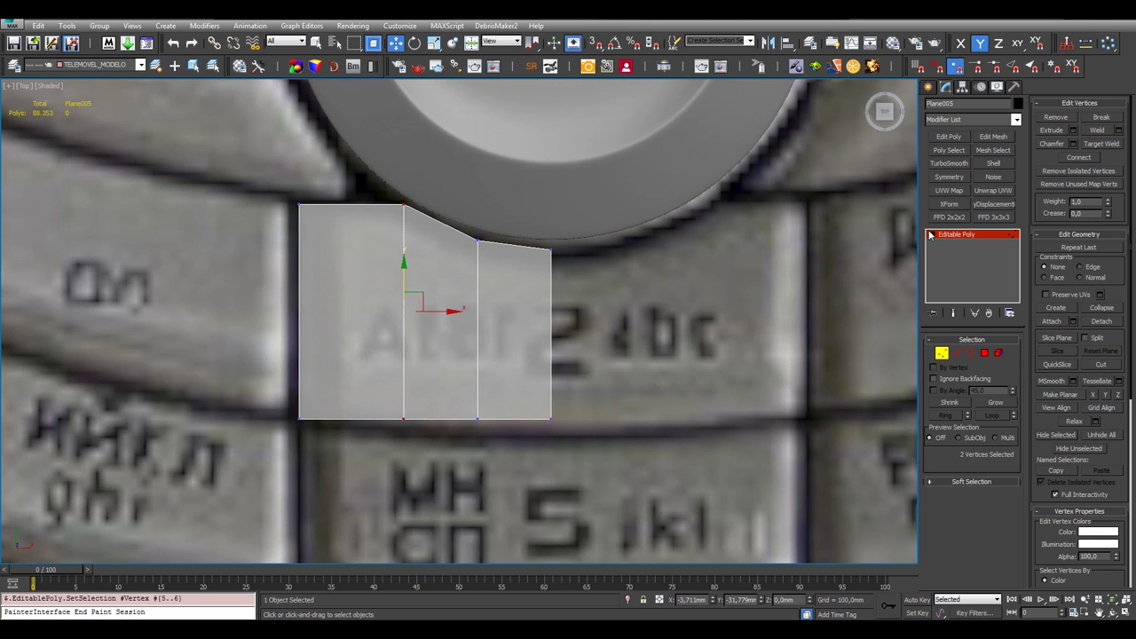
{"action": "left_click", "coordinate": [952, 164]}
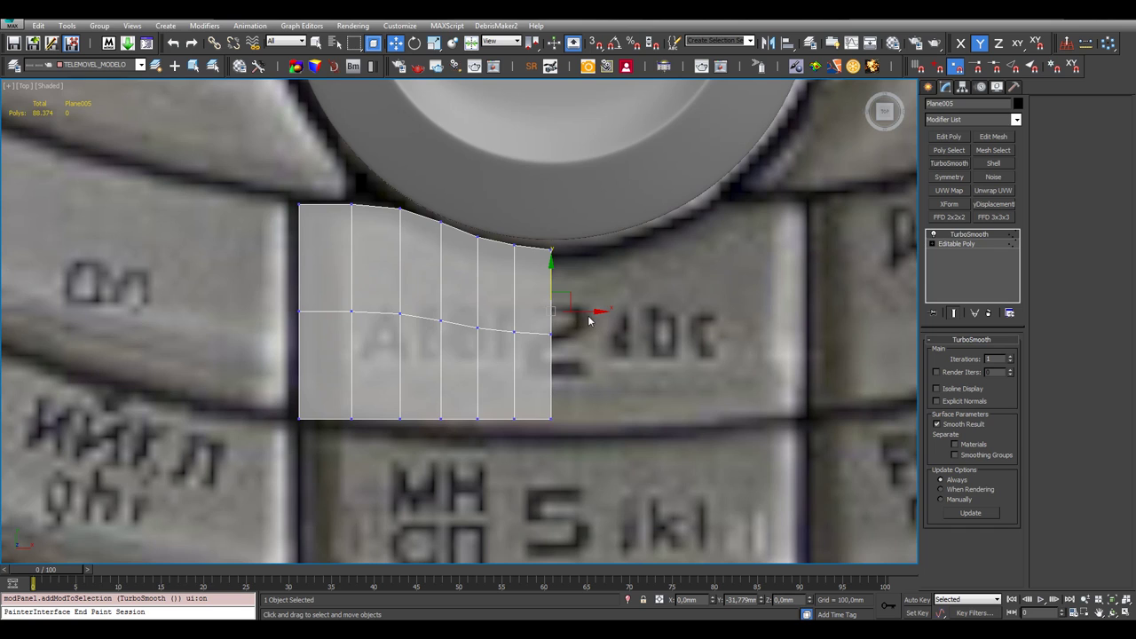
{"action": "middle_click_drag", "start_coordinate": [591, 321], "coordinate": [736, 304]}
{"action": "scroll", "coordinate": [890, 291], "scroll_direction": "up", "scroll_amount": 2}
{"action": "left_click", "coordinate": [973, 245]}
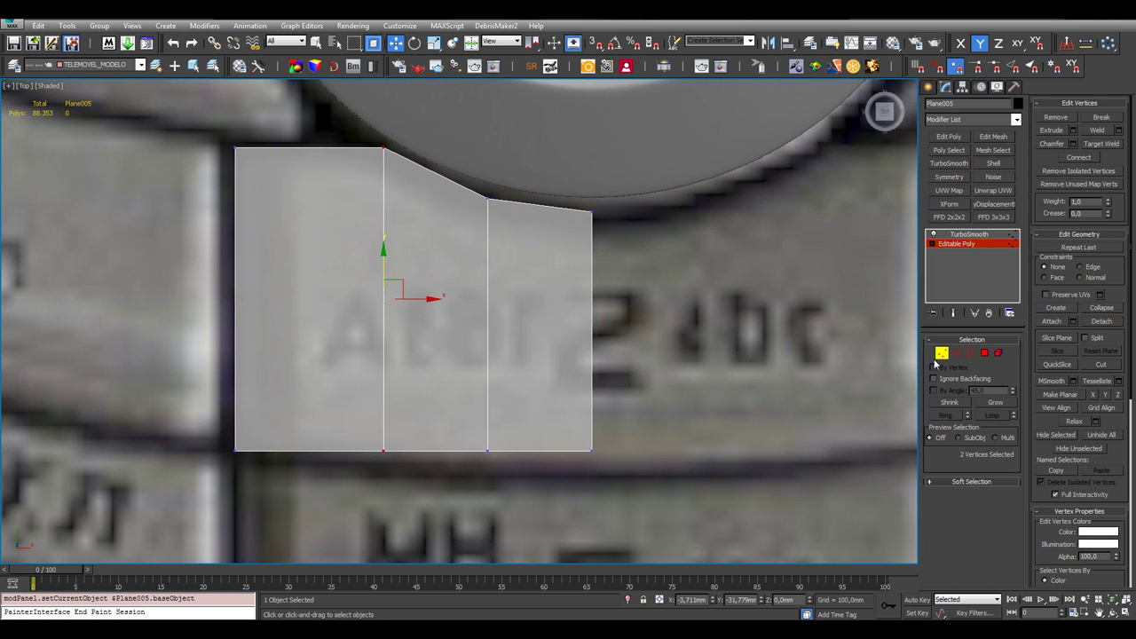
{"action": "left_click", "coordinate": [954, 313]}
Shift the selected vertex pair about 0.14 mm away from the centre line and lower the middle top vertex to Y about -30.2 mm
{"action": "left_click_drag", "start_coordinate": [427, 299], "coordinate": [417, 296]}
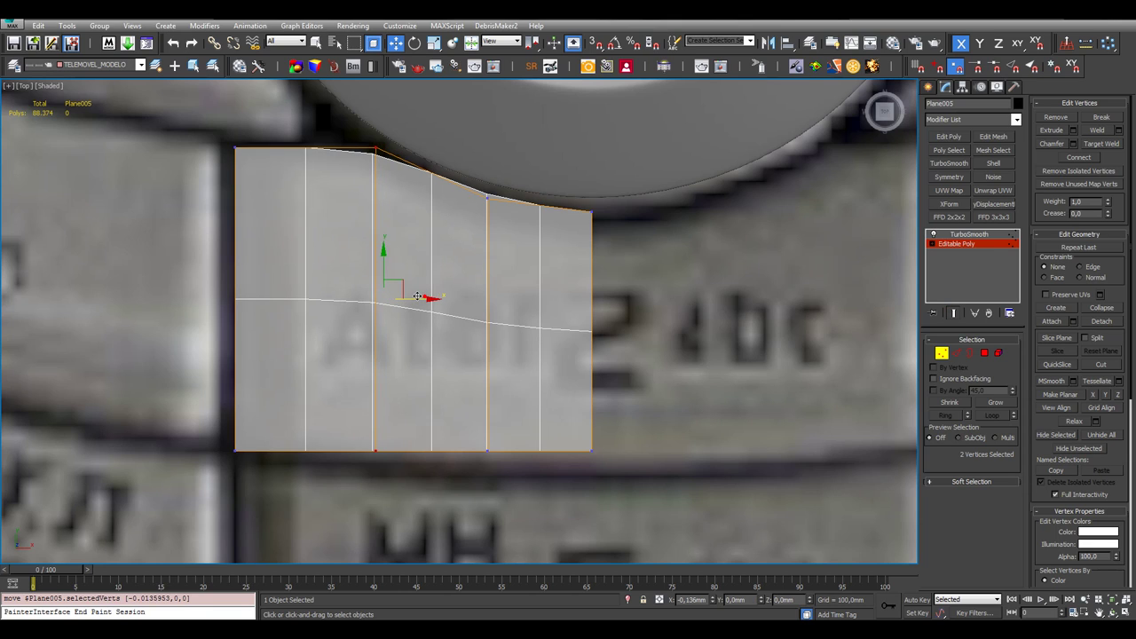
{"action": "left_click", "coordinate": [486, 195]}
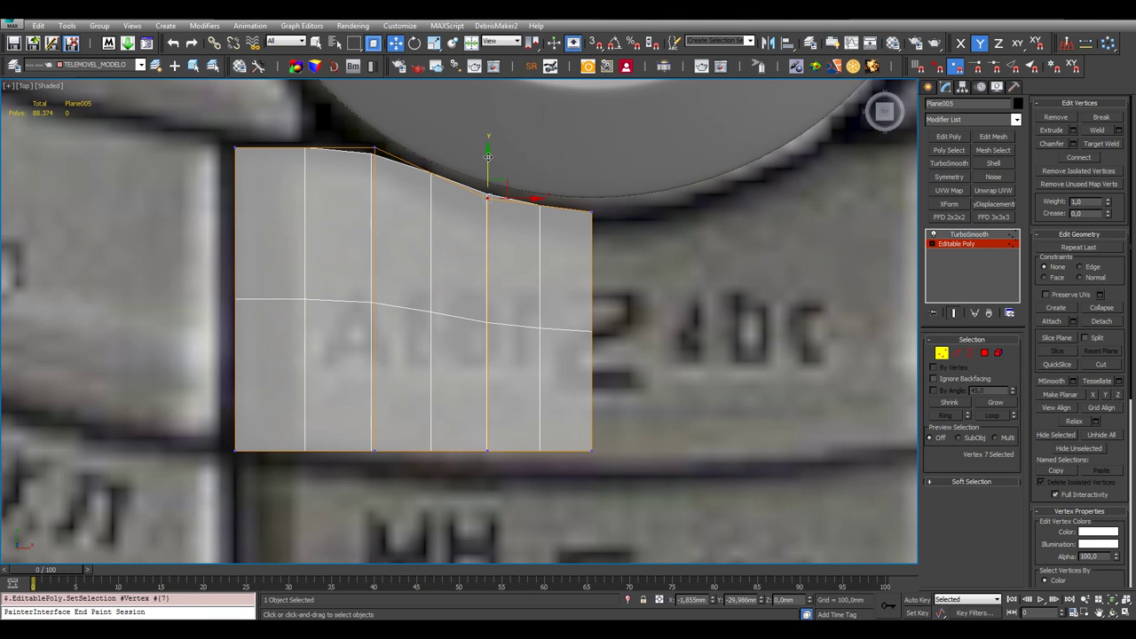
{"action": "left_click_drag", "start_coordinate": [488, 156], "coordinate": [488, 166]}
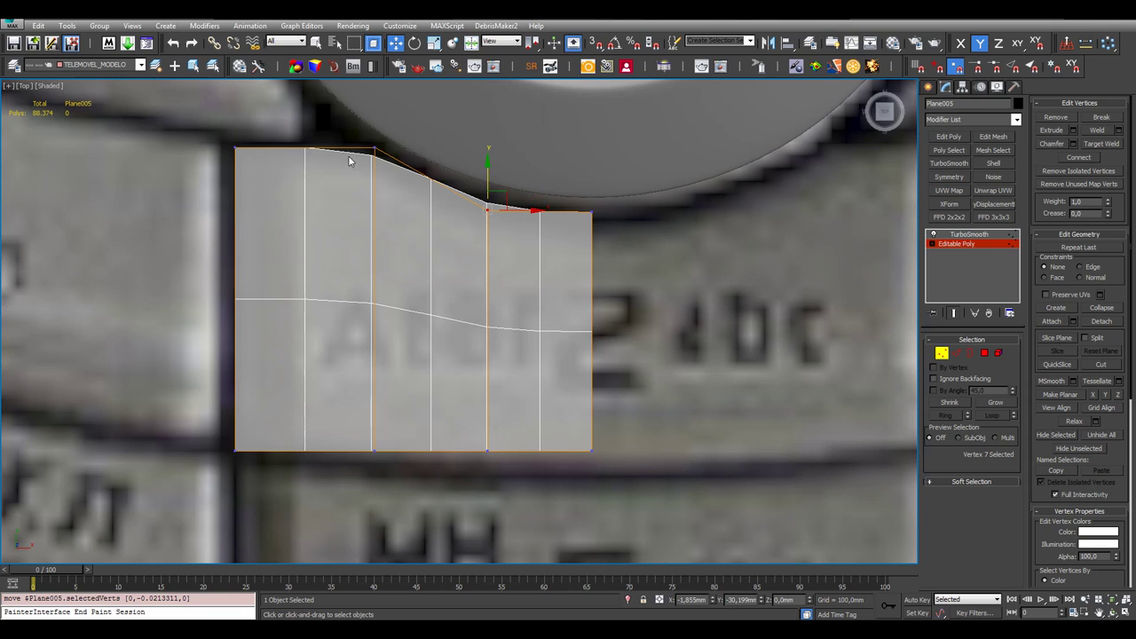
Raise the four top vertices together slightly toward the button, and select only the top vertex on the centre line
{"action": "left_click_drag", "start_coordinate": [352, 157], "coordinate": [570, 233]}
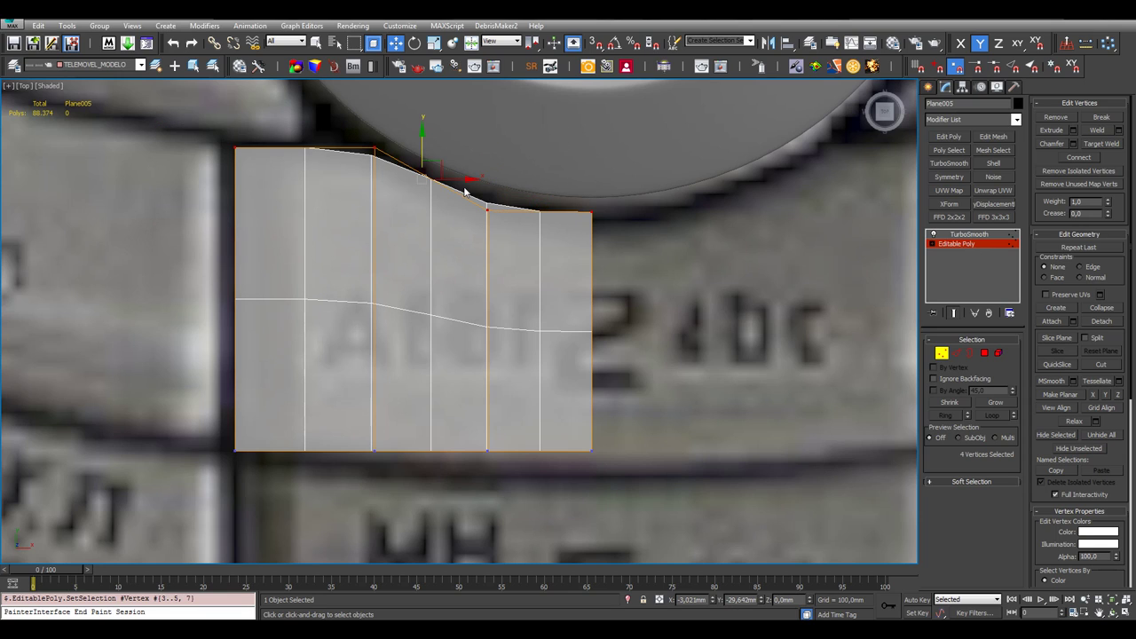
{"action": "left_click_drag", "start_coordinate": [423, 147], "coordinate": [426, 138]}
{"action": "left_click", "coordinate": [592, 202]}
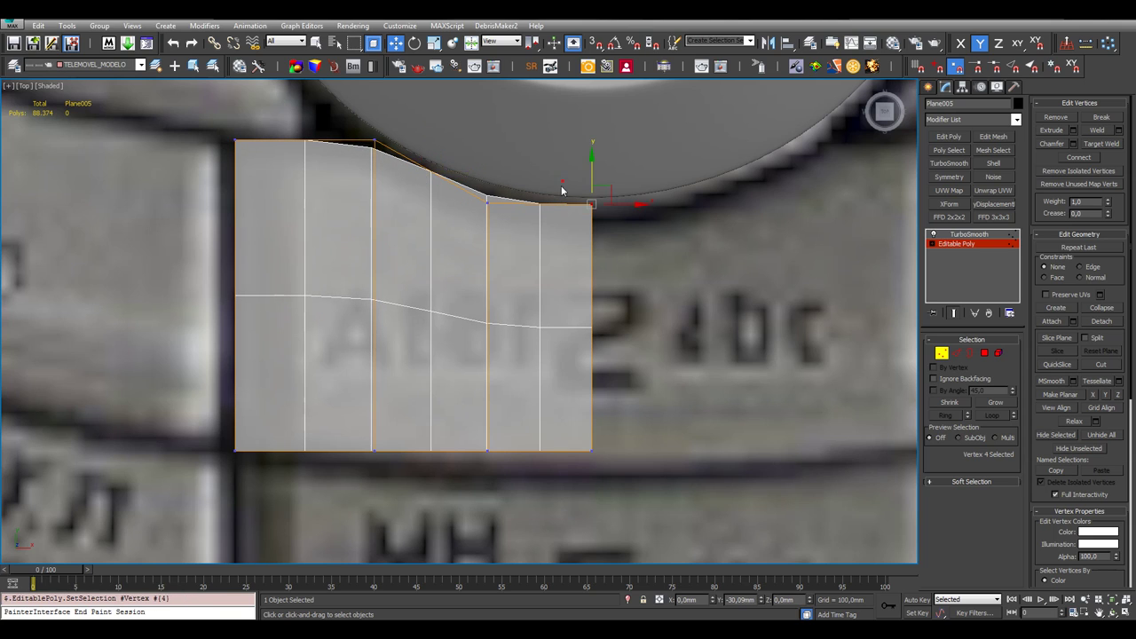
Select the middle top vertex beside the centre line and set its Y position to -30 mm
{"action": "scroll", "coordinate": [568, 187], "scroll_direction": "up", "scroll_amount": 3}
{"action": "left_click_drag", "start_coordinate": [608, 189], "coordinate": [449, 210]}
{"action": "left_click_drag", "start_coordinate": [359, 210], "coordinate": [522, 249]}
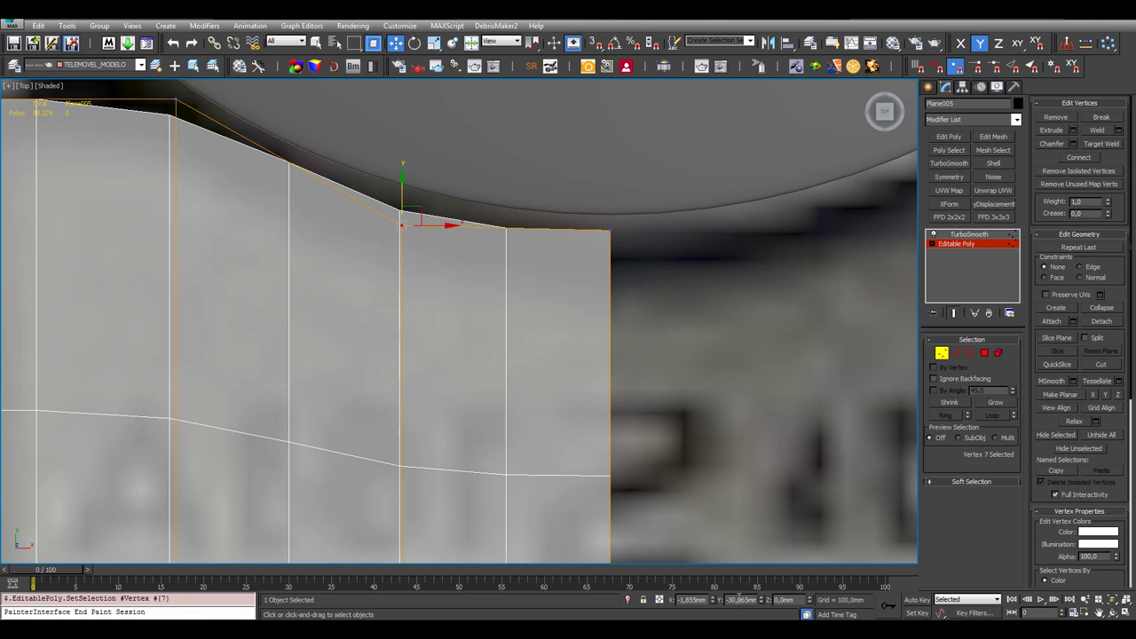
{"action": "type", "text": "-30"}
{"action": "key", "text": "Return"}
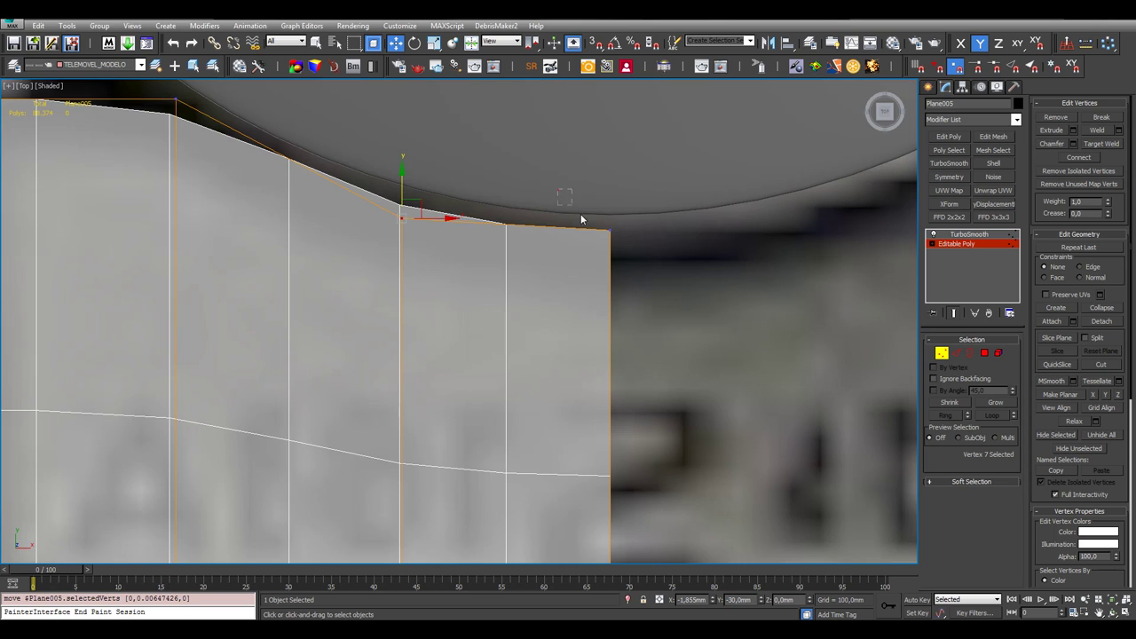
Set the centre line's top vertex to Y -30 mm, lower it slightly away from the button, and clear the selection
{"action": "left_click", "coordinate": [610, 229]}
{"action": "double_click", "coordinate": [740, 600]}
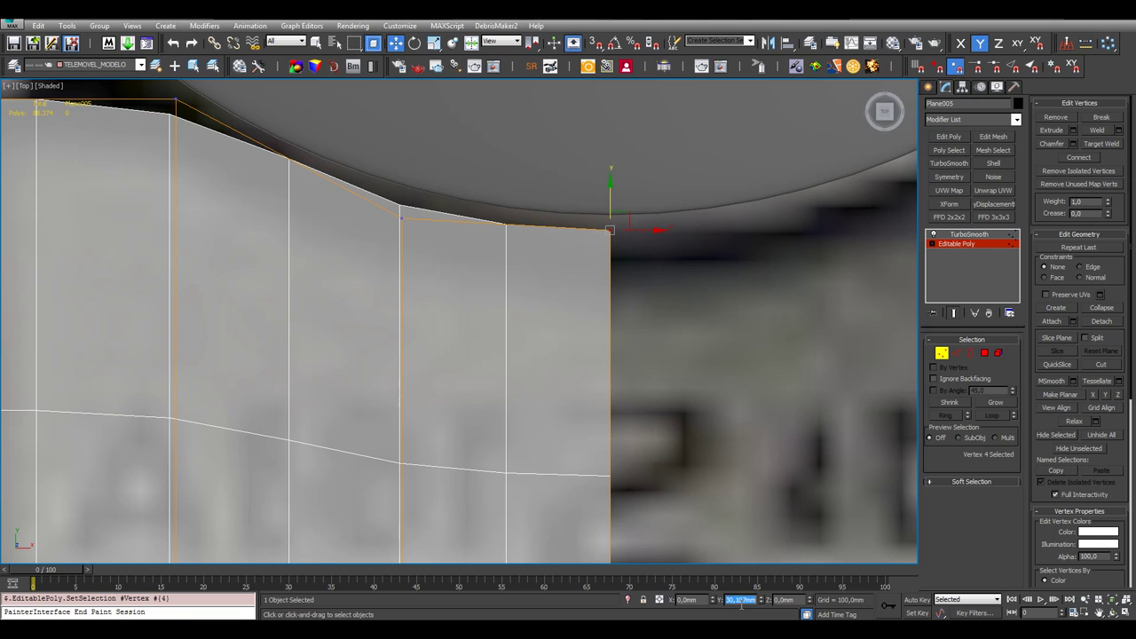
{"action": "type", "text": "-30,107"}
{"action": "key", "text": "Return"}
{"action": "type", "text": "-30"}
{"action": "key", "text": "Return"}
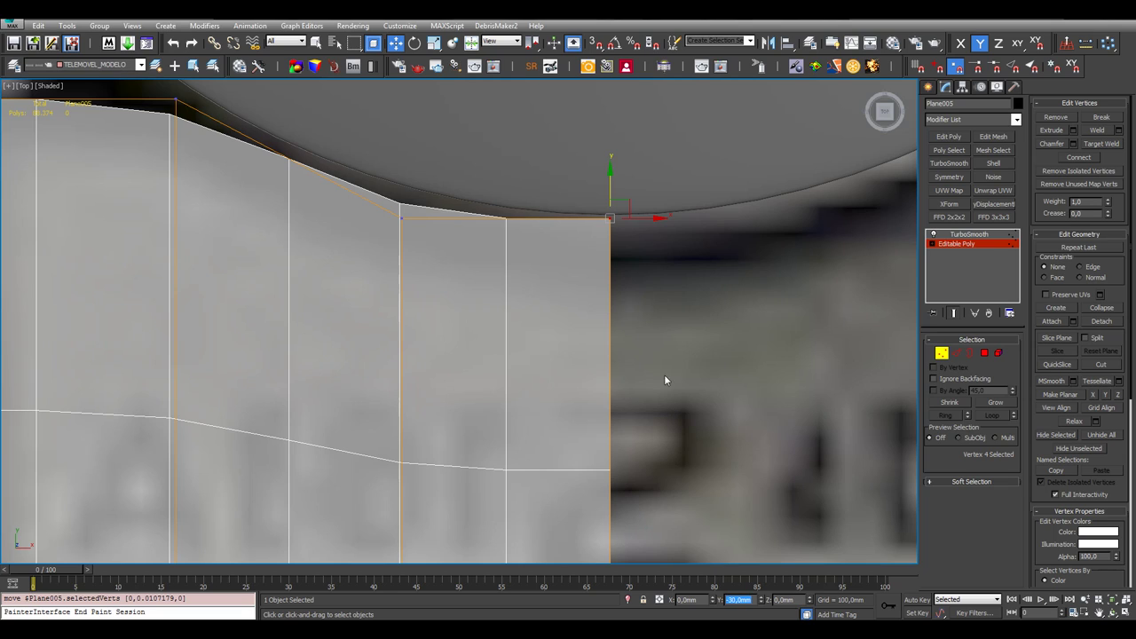
{"action": "left_click_drag", "start_coordinate": [612, 181], "coordinate": [613, 190]}
{"action": "left_click", "coordinate": [628, 291]}
{"action": "scroll", "coordinate": [630, 279], "scroll_direction": "down", "scroll_amount": 3}
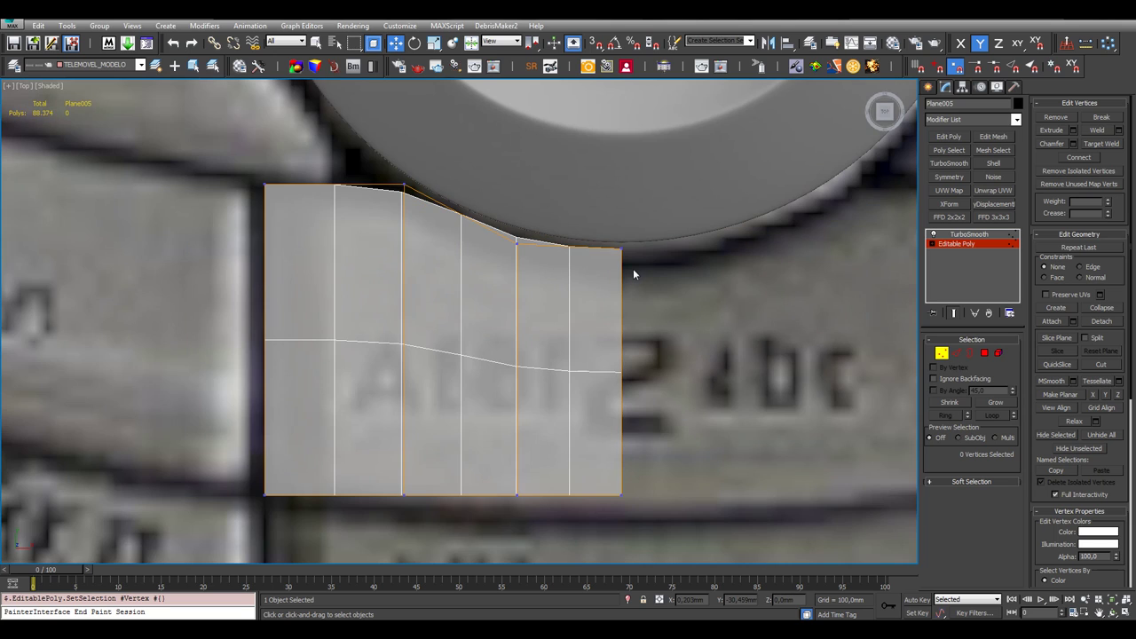
Mirror the half key across the X axis with a flipped Symmetry modifier beneath TurboSmooth
{"action": "left_click", "coordinate": [949, 177]}
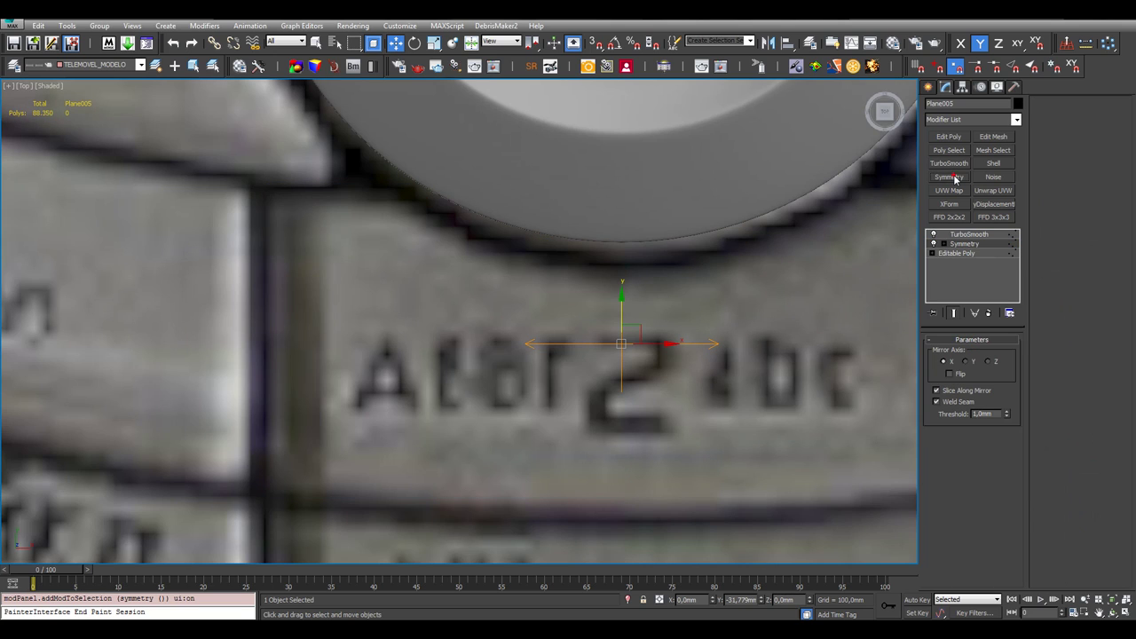
{"action": "left_click", "coordinate": [957, 374]}
{"action": "scroll", "coordinate": [597, 343], "scroll_direction": "down", "scroll_amount": 3}
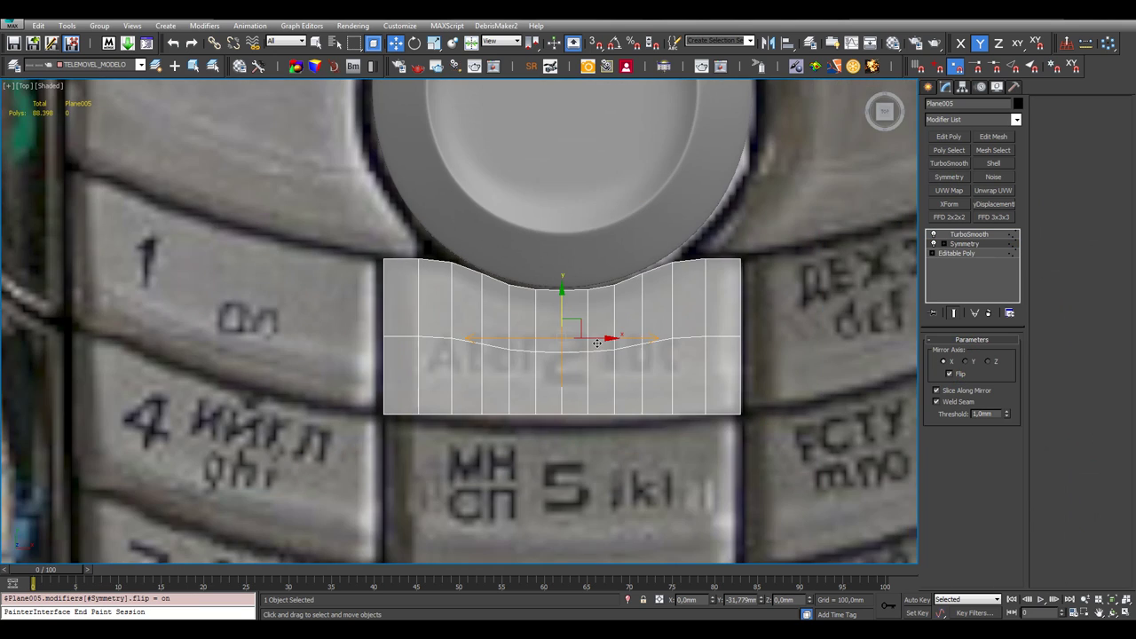
{"action": "scroll", "coordinate": [597, 343], "scroll_direction": "down", "scroll_amount": 3}
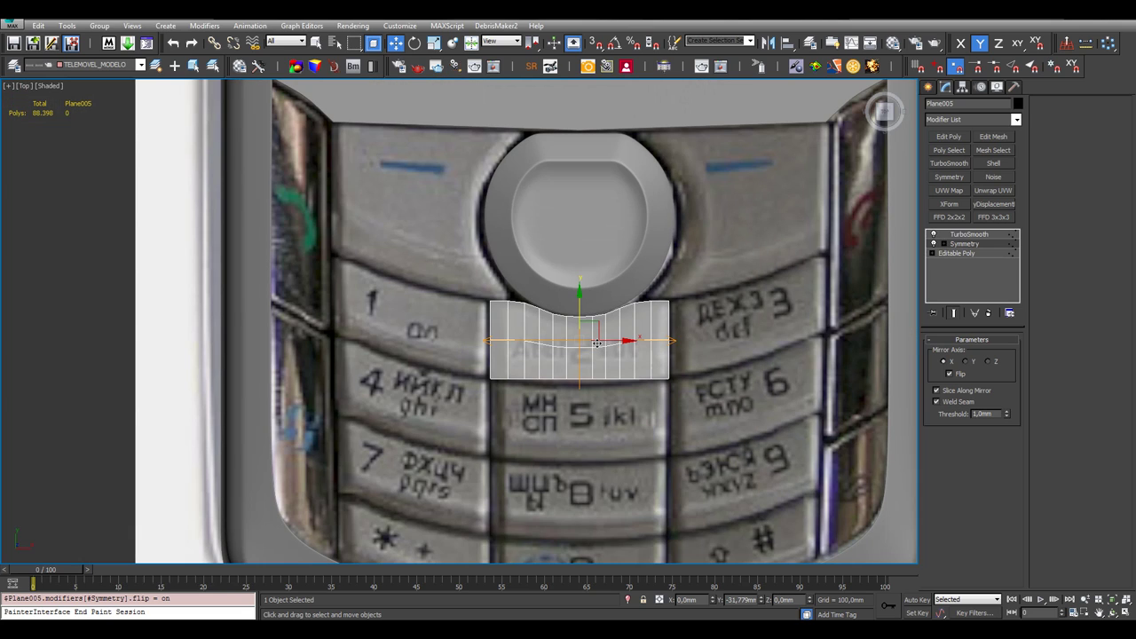
Return to the Editable Poly's vertex level with the mirrored, smoothed end result shown
{"action": "left_click", "coordinate": [958, 256]}
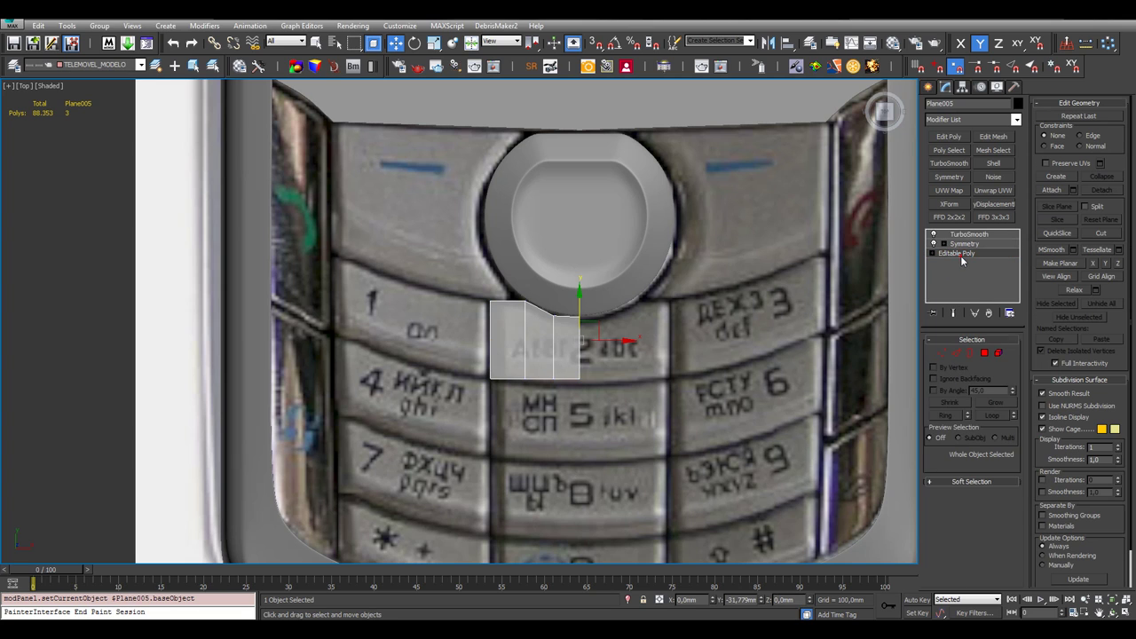
{"action": "scroll", "coordinate": [537, 394], "scroll_direction": "down", "scroll_amount": 1}
{"action": "scroll", "coordinate": [537, 394], "scroll_direction": "up", "scroll_amount": 7}
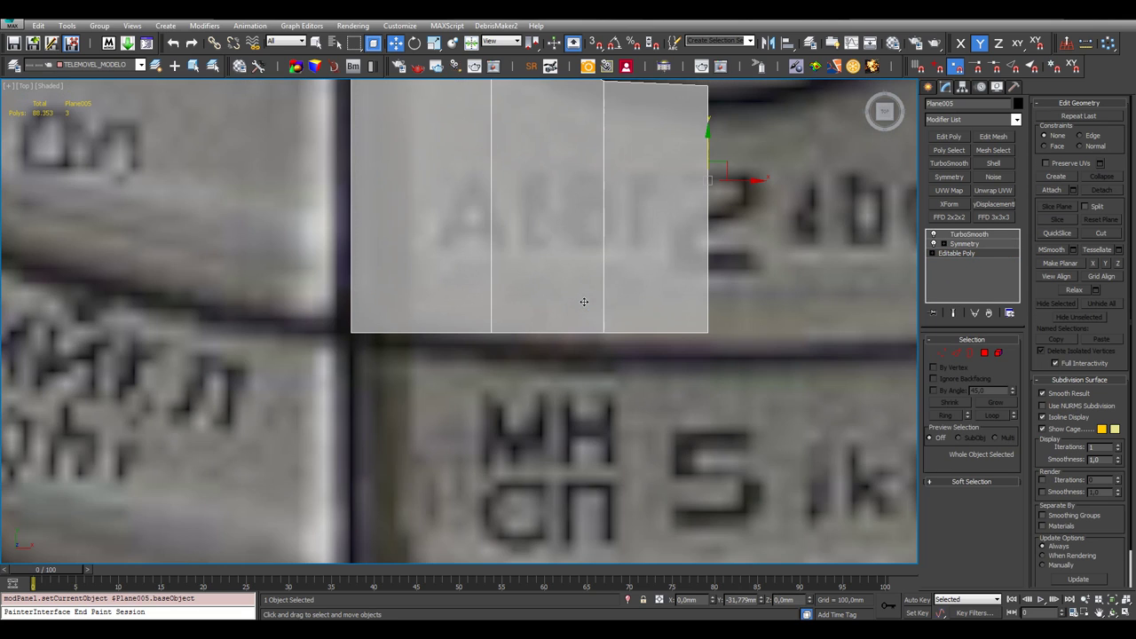
{"action": "left_click", "coordinate": [942, 353]}
{"action": "left_click", "coordinate": [964, 243]}
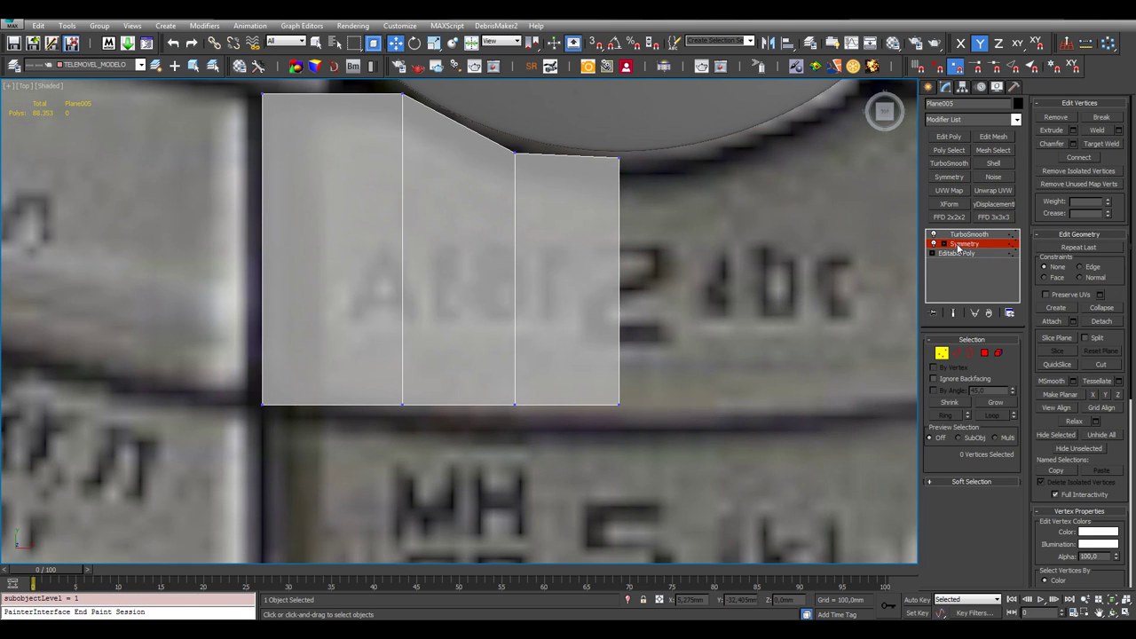
{"action": "left_click", "coordinate": [957, 253]}
{"action": "left_click", "coordinate": [954, 312]}
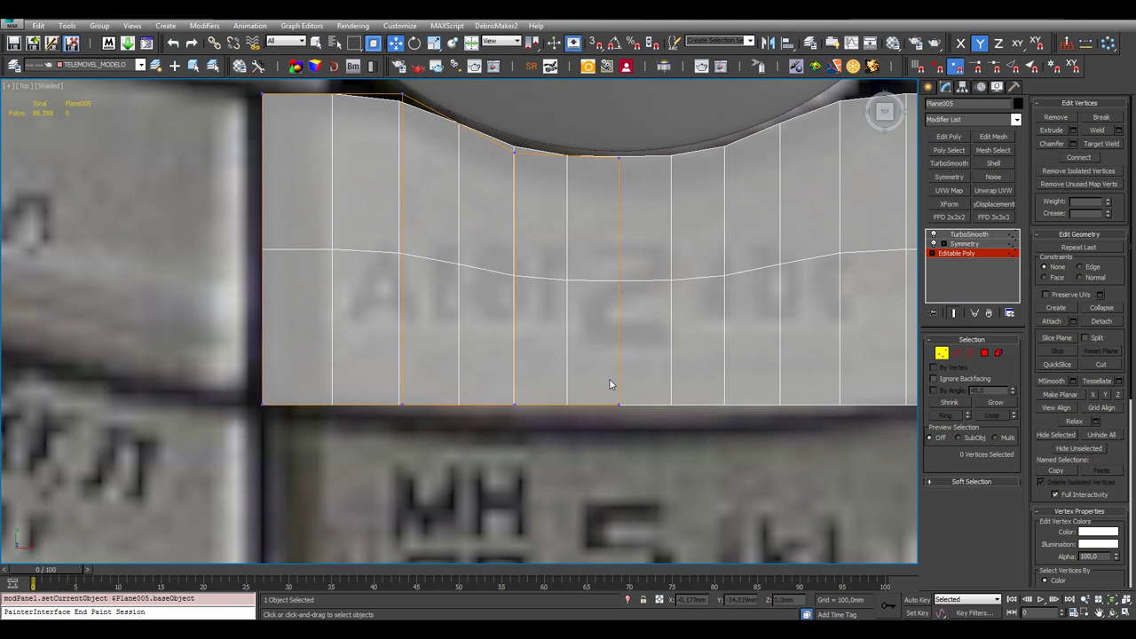
Lower the centre line's bottom vertex to Y about -34.95 mm and the middle bottom vertex to about -34.94 mm
{"action": "left_click", "coordinate": [616, 407]}
{"action": "left_click_drag", "start_coordinate": [620, 384], "coordinate": [625, 396]}
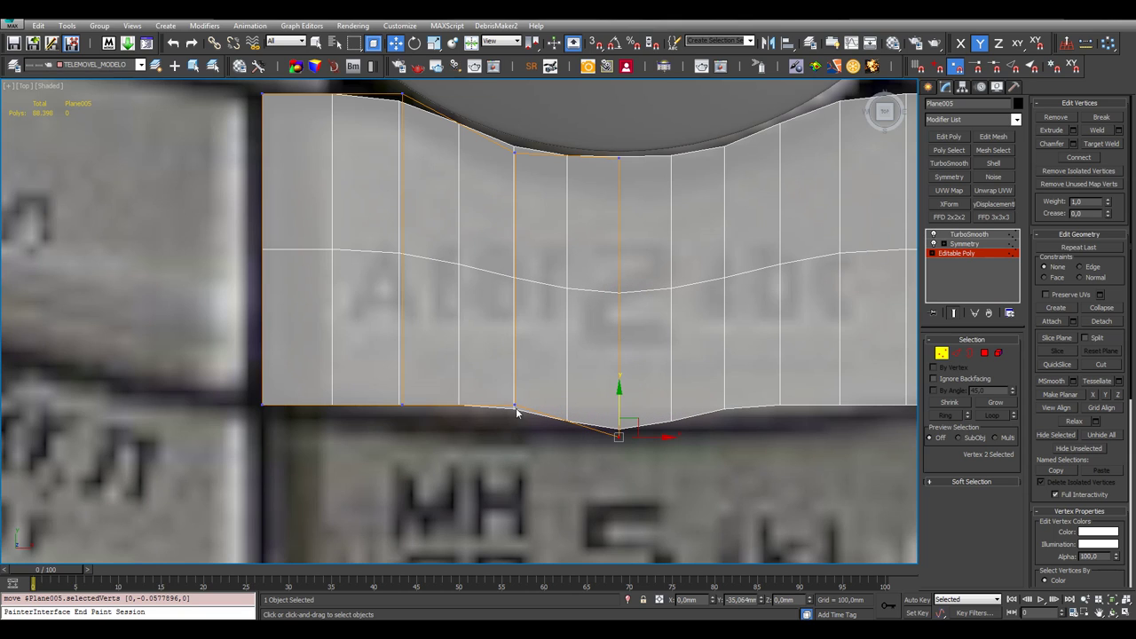
{"action": "left_click", "coordinate": [516, 408]}
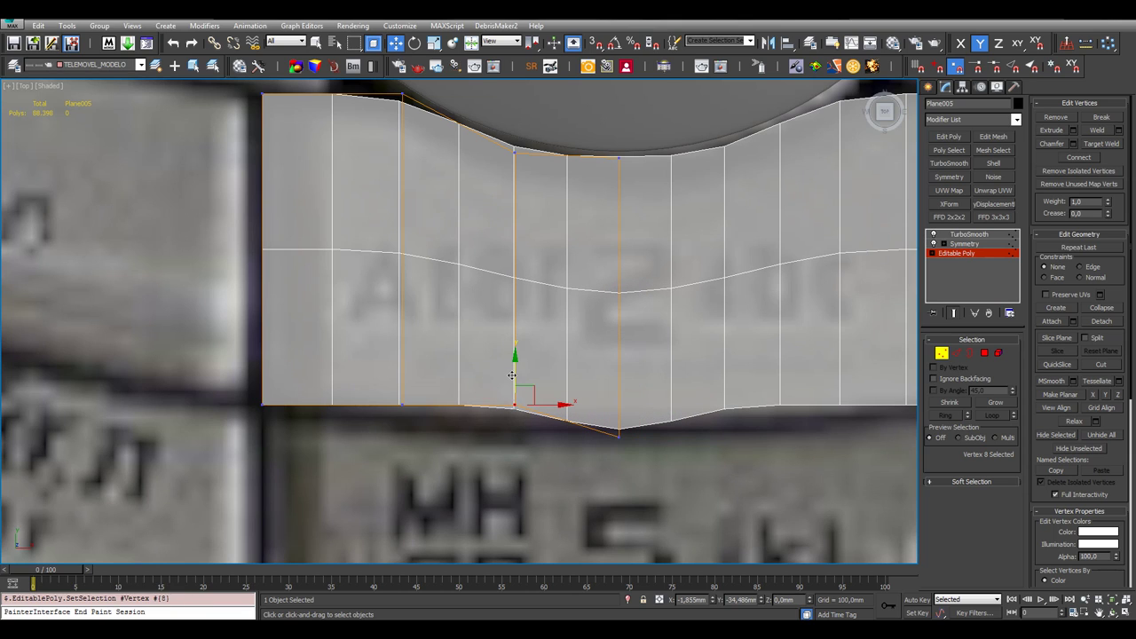
{"action": "left_click_drag", "start_coordinate": [512, 374], "coordinate": [519, 403]}
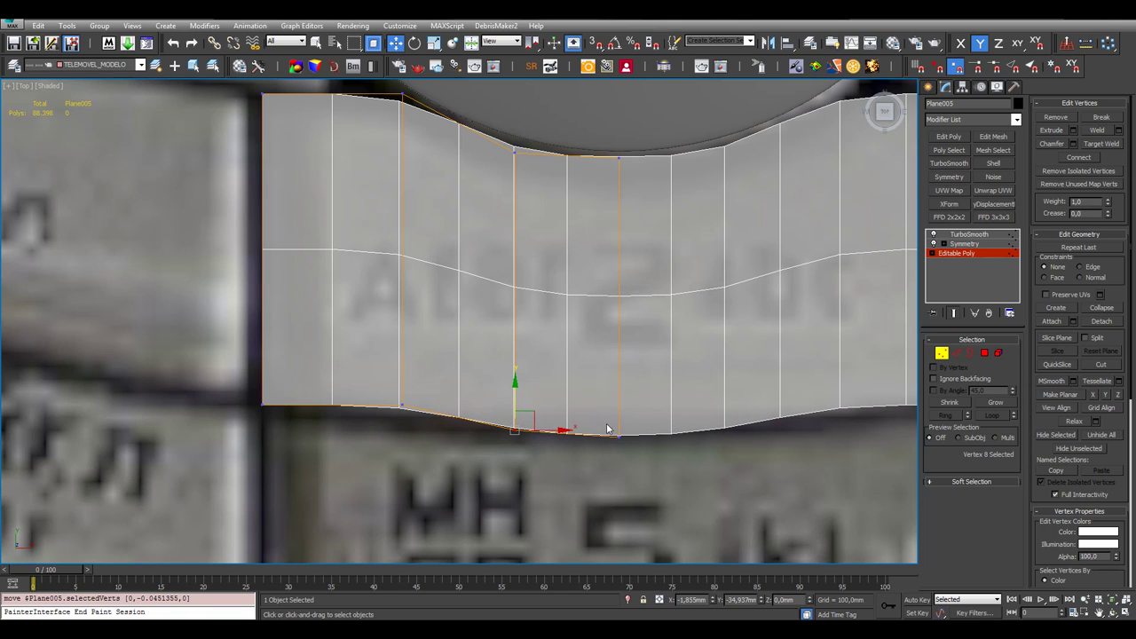
{"action": "left_click", "coordinate": [607, 429]}
{"action": "left_click_drag", "start_coordinate": [619, 390], "coordinate": [619, 387]}
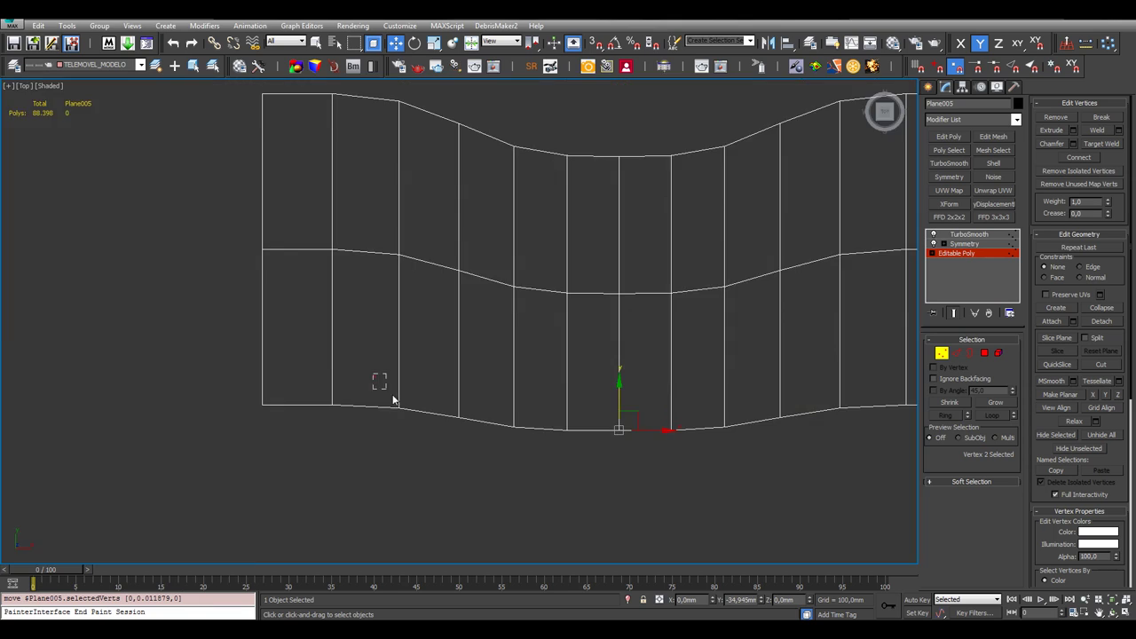
Lower the bottom vertex of the outer inner edge to Y about -34.79 mm, and nudge it back up slightly
{"action": "left_click", "coordinate": [400, 407]}
{"action": "left_click_drag", "start_coordinate": [400, 375], "coordinate": [398, 387]}
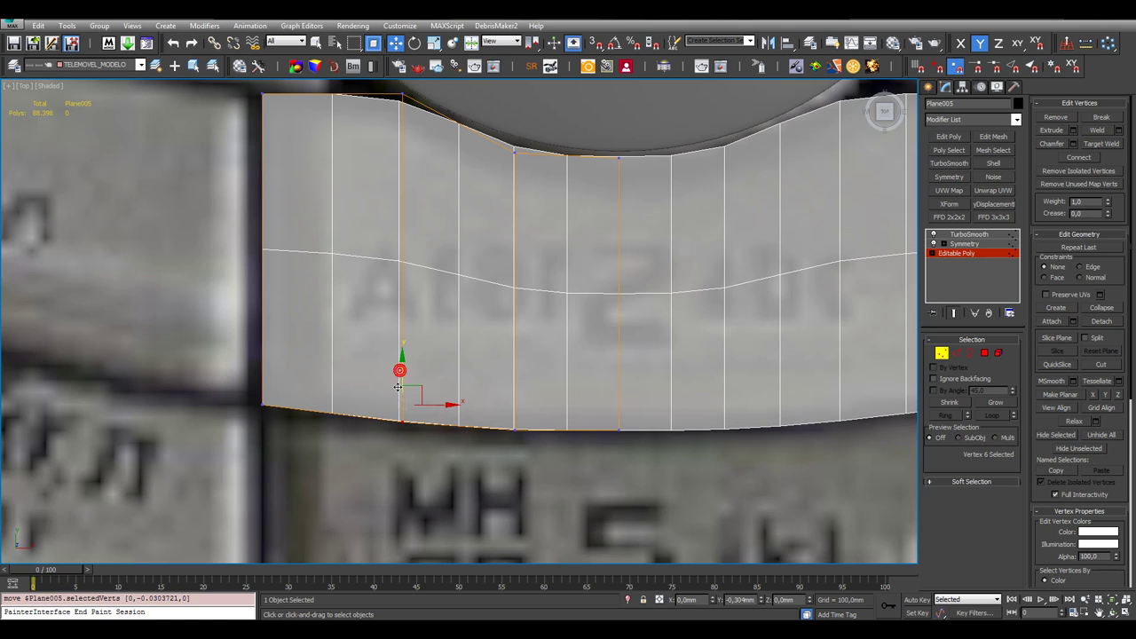
{"action": "scroll", "coordinate": [482, 275], "scroll_direction": "down", "scroll_amount": 4}
{"action": "scroll", "coordinate": [482, 275], "scroll_direction": "down", "scroll_amount": 4}
{"action": "scroll", "coordinate": [393, 361], "scroll_direction": "up", "scroll_amount": 6}
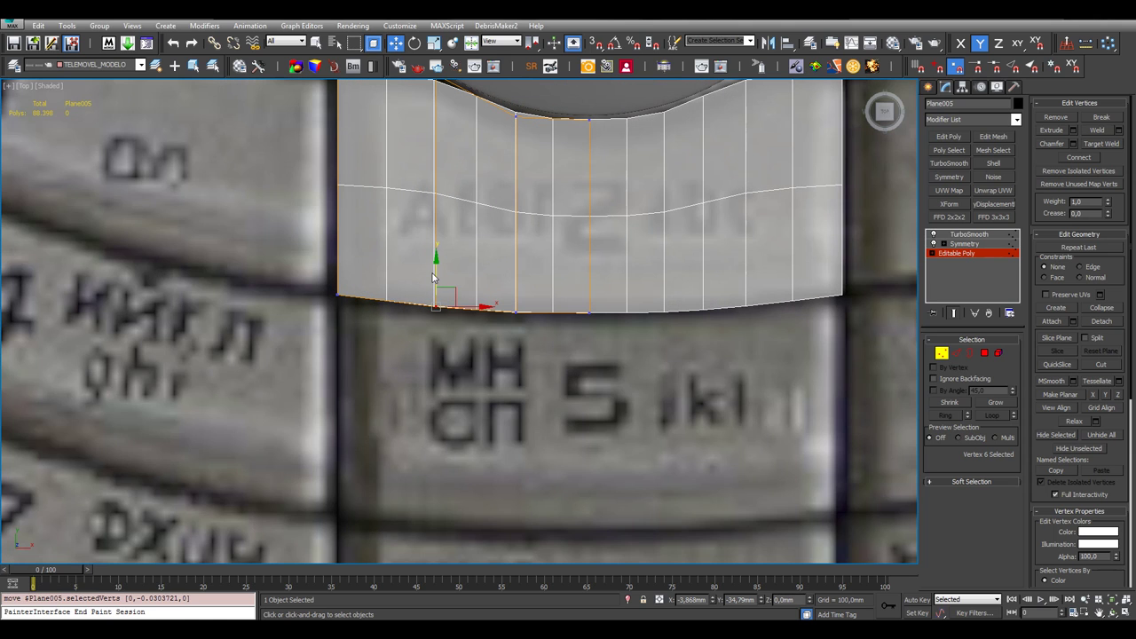
{"action": "left_click_drag", "start_coordinate": [436, 273], "coordinate": [433, 268]}
Raise the three inner bottom vertices together by about 0.13 mm to follow the key's lower edge, and clear the selection
{"action": "left_click_drag", "start_coordinate": [411, 295], "coordinate": [596, 316]}
{"action": "left_click_drag", "start_coordinate": [511, 278], "coordinate": [514, 274]}
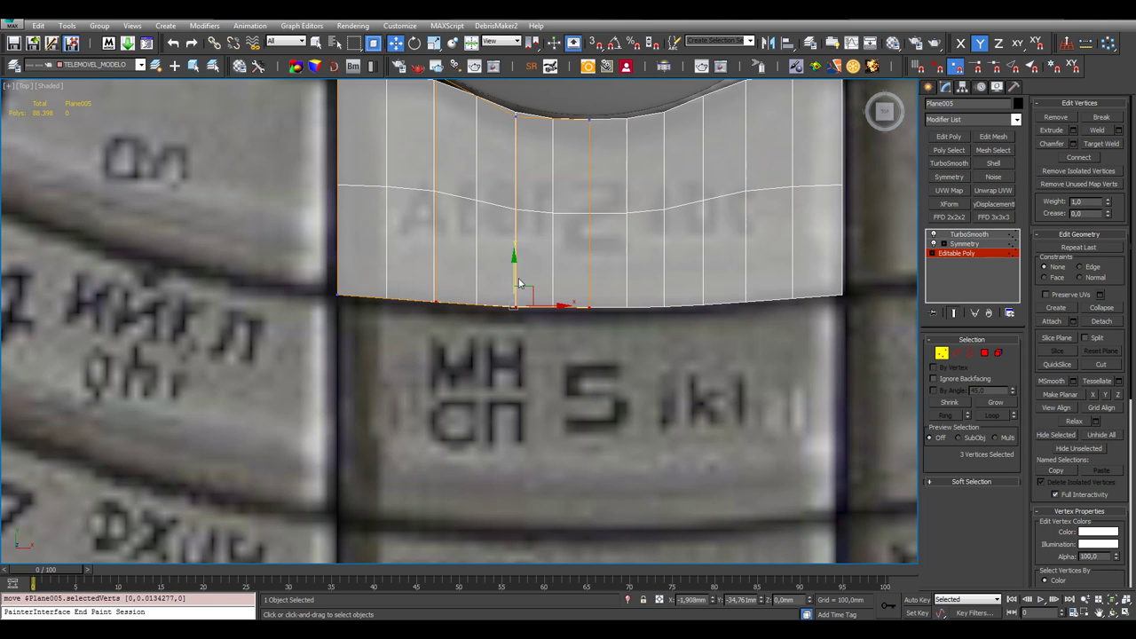
{"action": "left_click", "coordinate": [570, 334]}
{"action": "scroll", "coordinate": [568, 338], "scroll_direction": "down", "scroll_amount": 3}
{"action": "scroll", "coordinate": [586, 338], "scroll_direction": "down", "scroll_amount": 3}
{"action": "scroll", "coordinate": [594, 339], "scroll_direction": "up", "scroll_amount": 5}
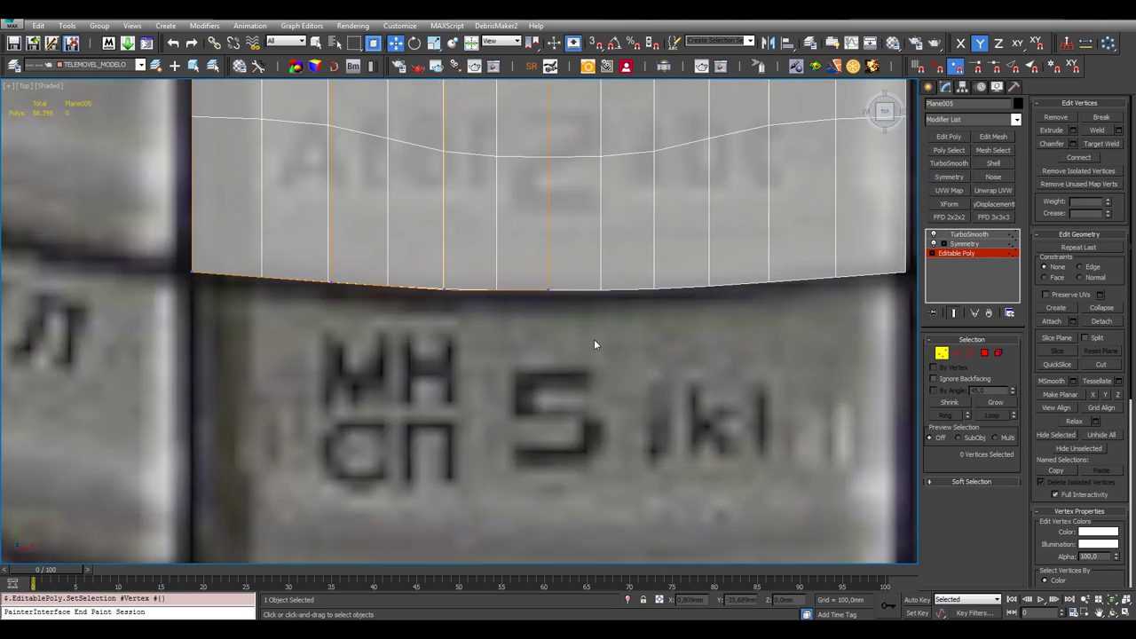
{"action": "scroll", "coordinate": [577, 351], "scroll_direction": "down", "scroll_amount": 4}
{"action": "scroll", "coordinate": [462, 320], "scroll_direction": "up", "scroll_amount": 3}
Raise the key's outer bottom corner vertex to Y about -34.38 mm and shift it inward to X about -6.32 mm
{"action": "left_click", "coordinate": [426, 336]}
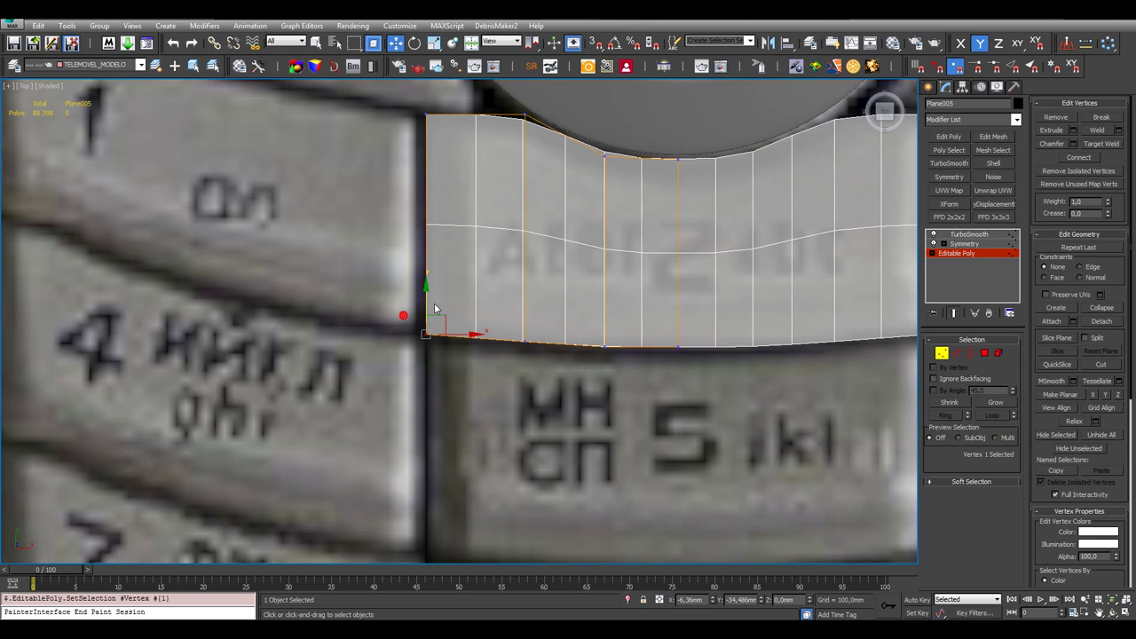
{"action": "mouse_move", "coordinate": [428, 320]}
{"action": "left_mouse_down"}
{"action": "mouse_move", "coordinate": [426, 270]}
{"action": "mouse_move", "coordinate": [429, 298]}
{"action": "left_mouse_up"}
{"action": "scroll", "coordinate": [444, 328], "scroll_direction": "down", "scroll_amount": 3}
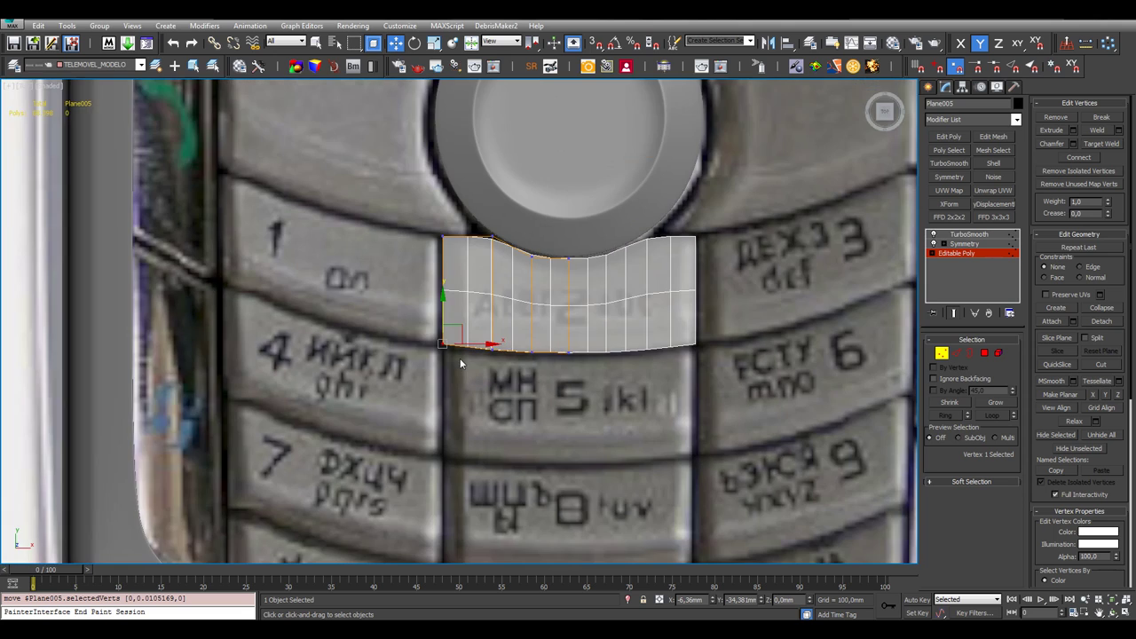
{"action": "scroll", "coordinate": [373, 347], "scroll_direction": "up", "scroll_amount": 3}
{"action": "middle_click_drag", "start_coordinate": [349, 330], "coordinate": [344, 323]}
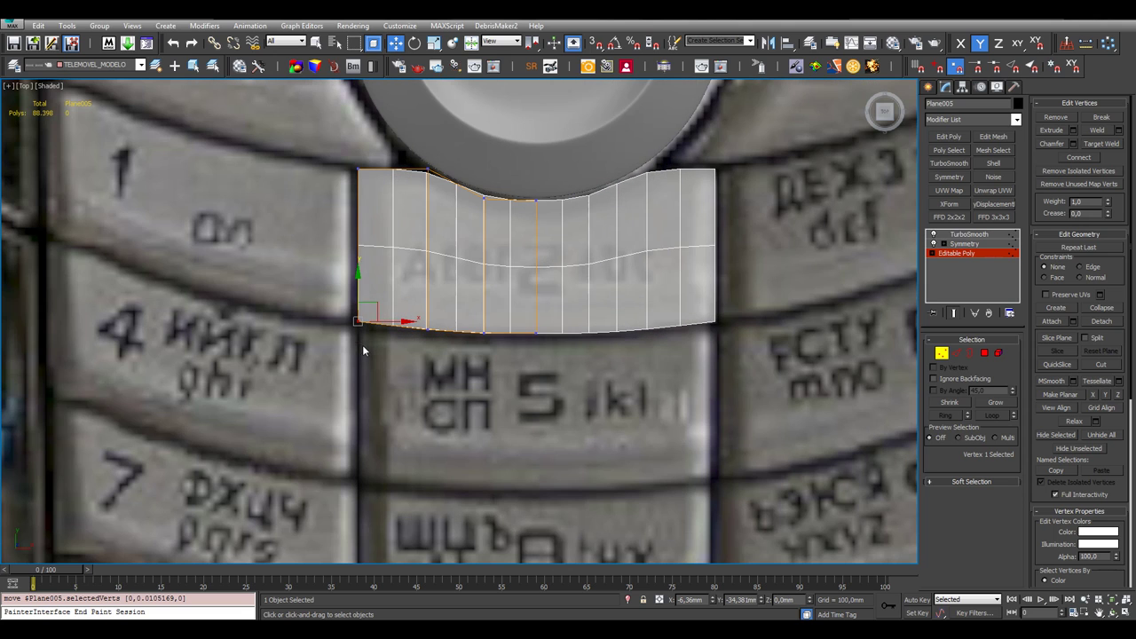
{"action": "left_click_drag", "start_coordinate": [396, 321], "coordinate": [398, 321]}
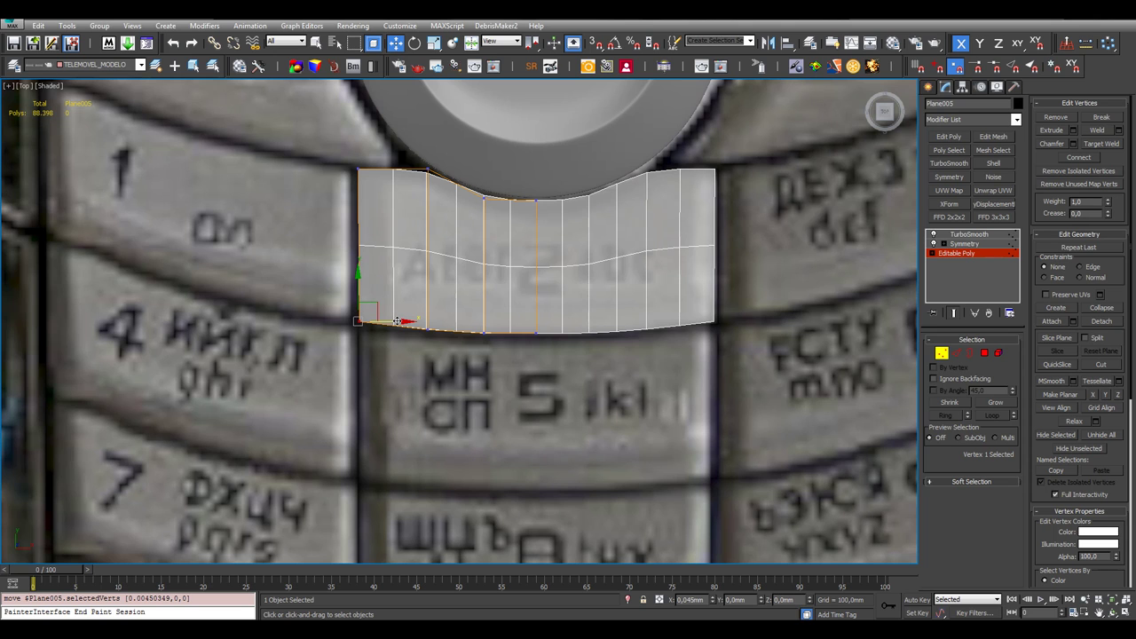
Set the TurboSmooth modifier to 2 iterations
{"action": "scroll", "coordinate": [480, 246], "scroll_direction": "down", "scroll_amount": 2}
{"action": "scroll", "coordinate": [479, 245], "scroll_direction": "up", "scroll_amount": 6}
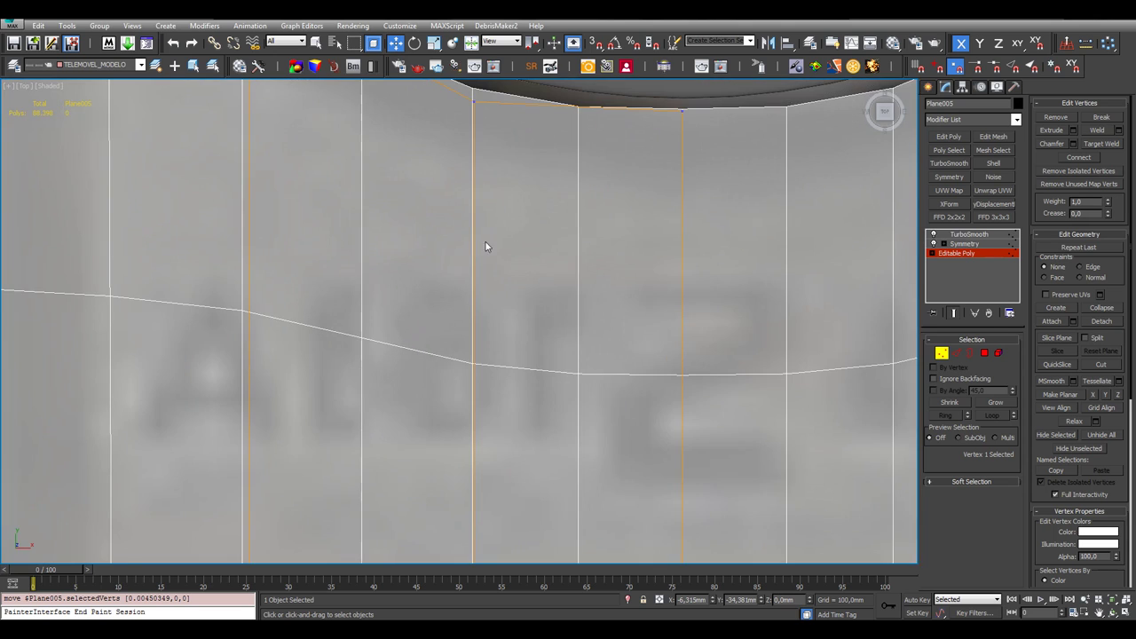
{"action": "scroll", "coordinate": [484, 246], "scroll_direction": "down", "scroll_amount": 4}
{"action": "scroll", "coordinate": [589, 197], "scroll_direction": "up", "scroll_amount": 2}
{"action": "left_click", "coordinate": [941, 235]}
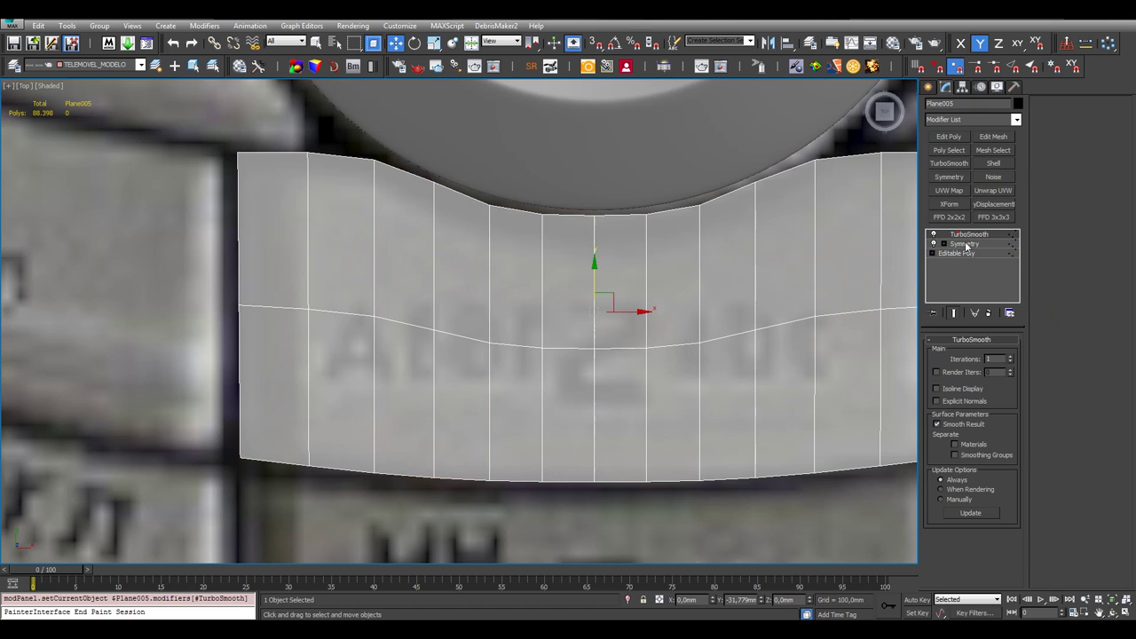
{"action": "left_click", "coordinate": [1011, 358]}
{"action": "middle_click_drag", "start_coordinate": [600, 222], "coordinate": [553, 253]}
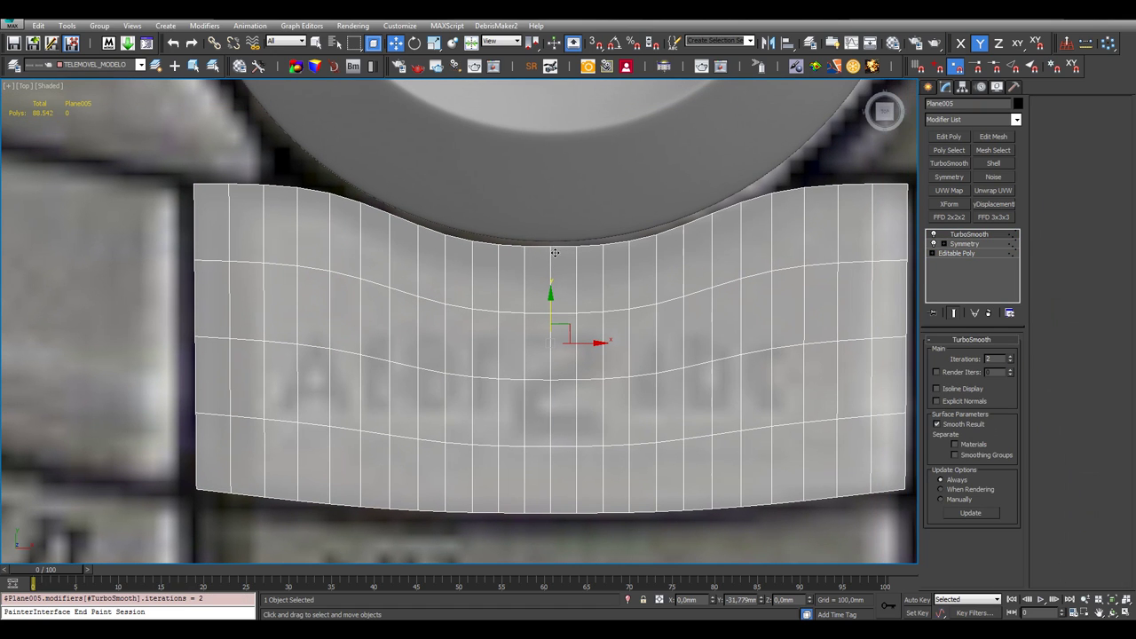
Raise the middle top vertex about 0.04 mm and lower the centre line's top vertex to Y about -30.12 mm
{"action": "left_click", "coordinate": [959, 254]}
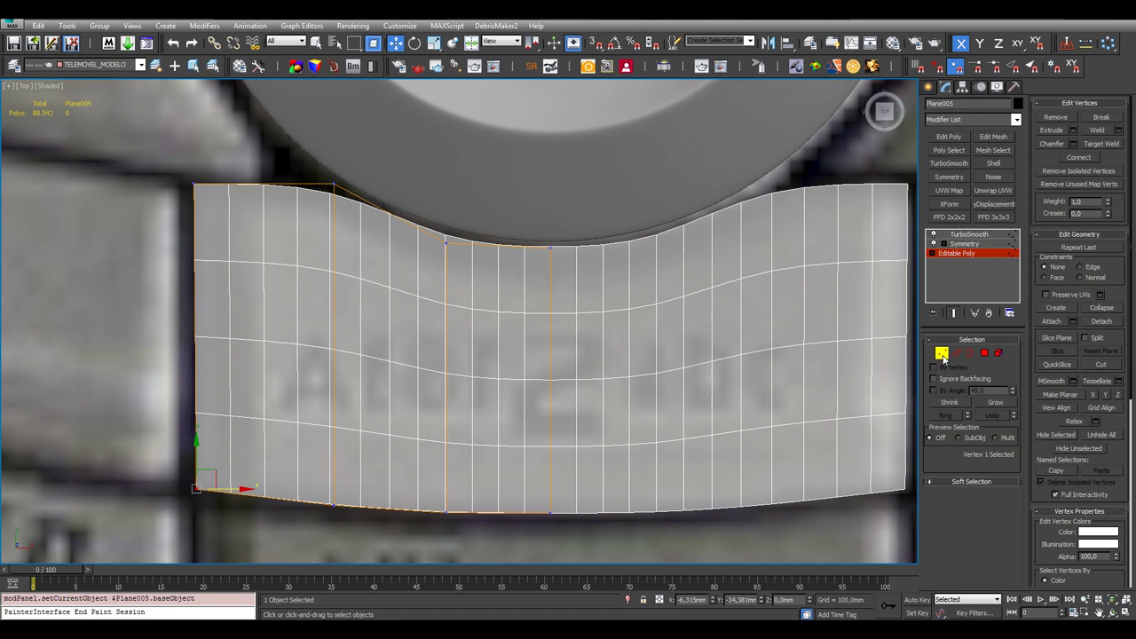
{"action": "left_click", "coordinate": [445, 241]}
{"action": "scroll", "coordinate": [432, 220], "scroll_direction": "up", "scroll_amount": 2}
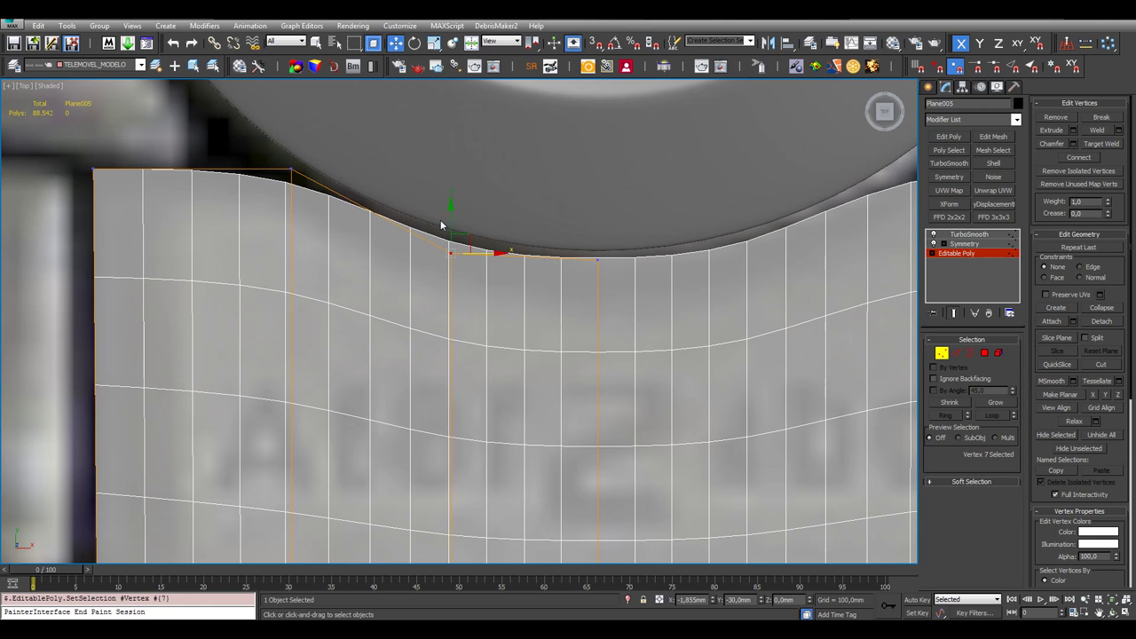
{"action": "left_click_drag", "start_coordinate": [451, 224], "coordinate": [455, 226]}
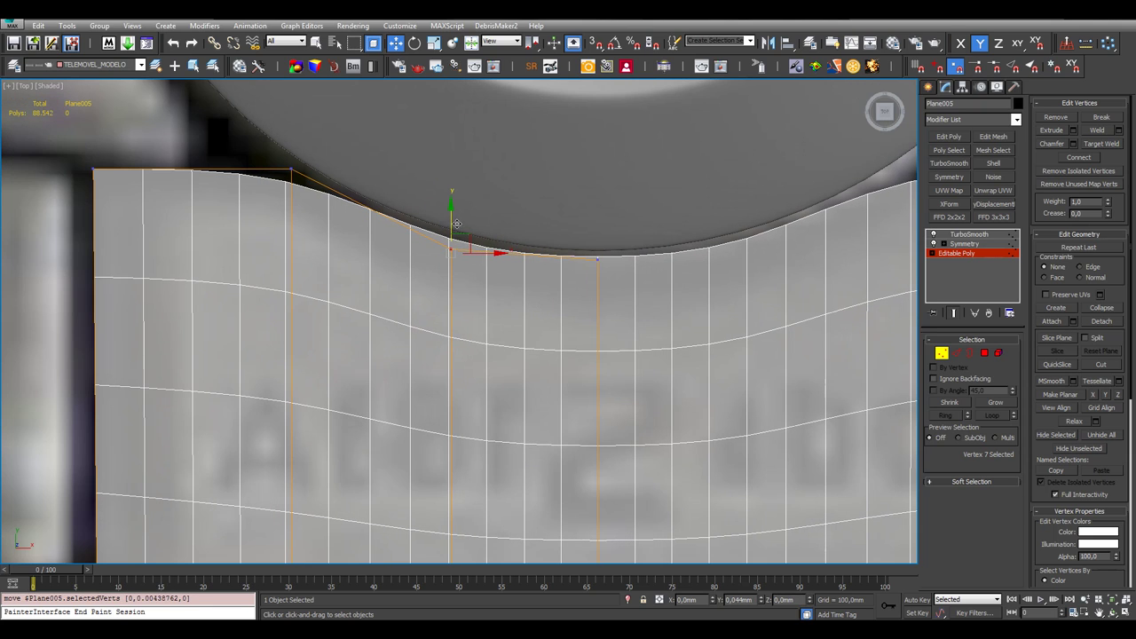
{"action": "left_click", "coordinate": [597, 257]}
{"action": "scroll", "coordinate": [598, 233], "scroll_direction": "up", "scroll_amount": 2}
{"action": "left_click_drag", "start_coordinate": [599, 236], "coordinate": [599, 240]}
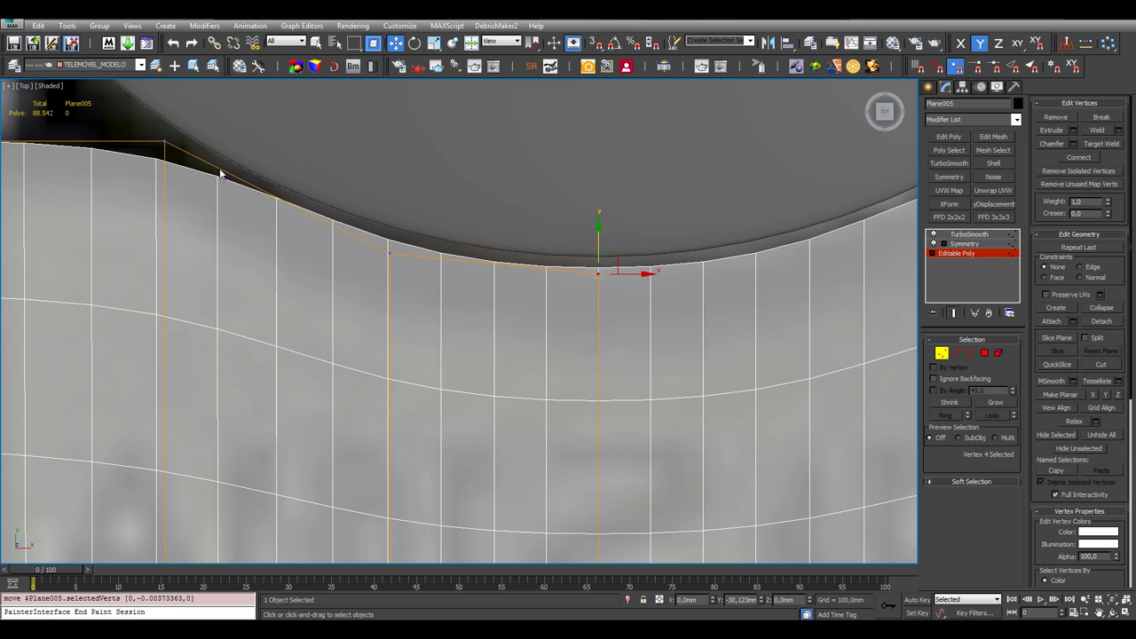
{"action": "scroll", "coordinate": [521, 258], "scroll_direction": "down", "scroll_amount": 3}
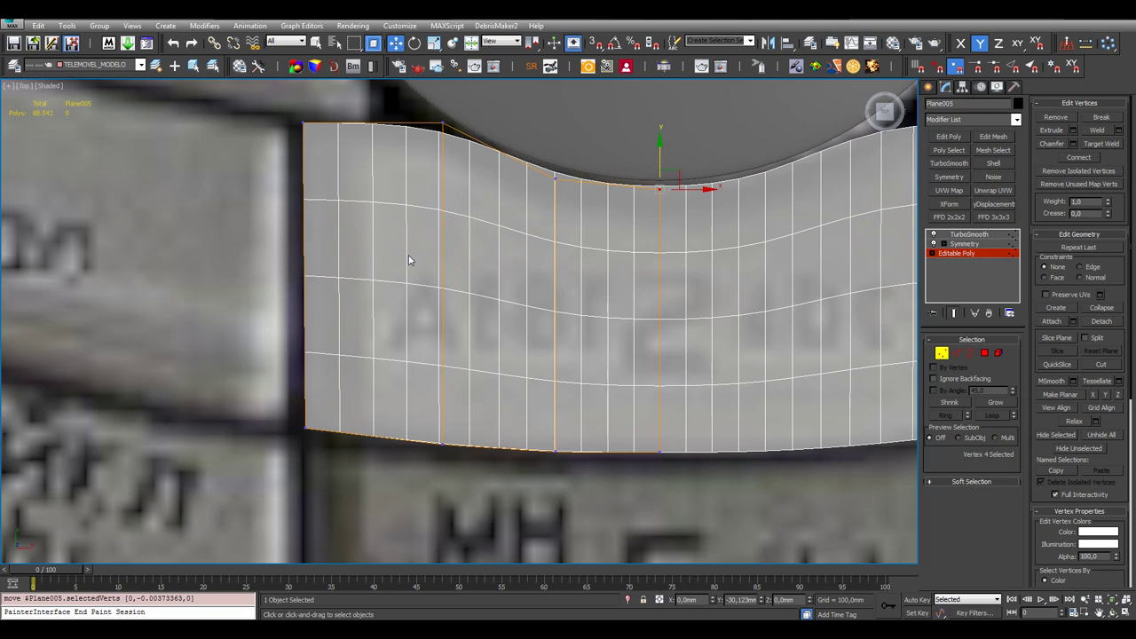
Leave vertex editing and add a DeleteMesh modifier above TurboSmooth
{"action": "left_click", "coordinate": [980, 256]}
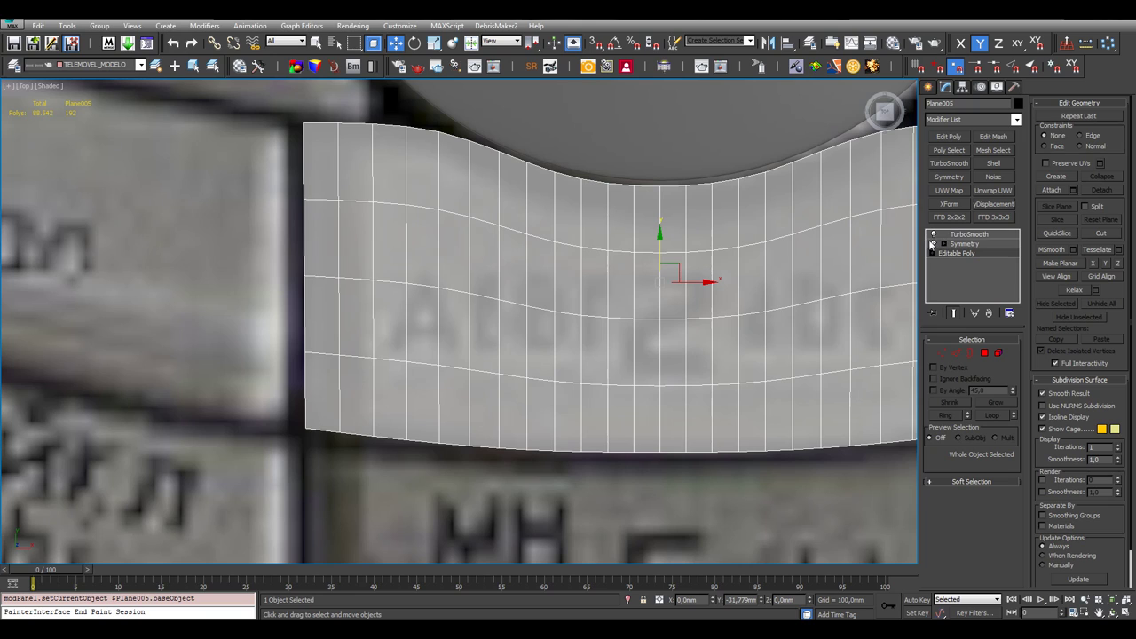
{"action": "left_click", "coordinate": [978, 236]}
{"action": "left_click", "coordinate": [1017, 119]}
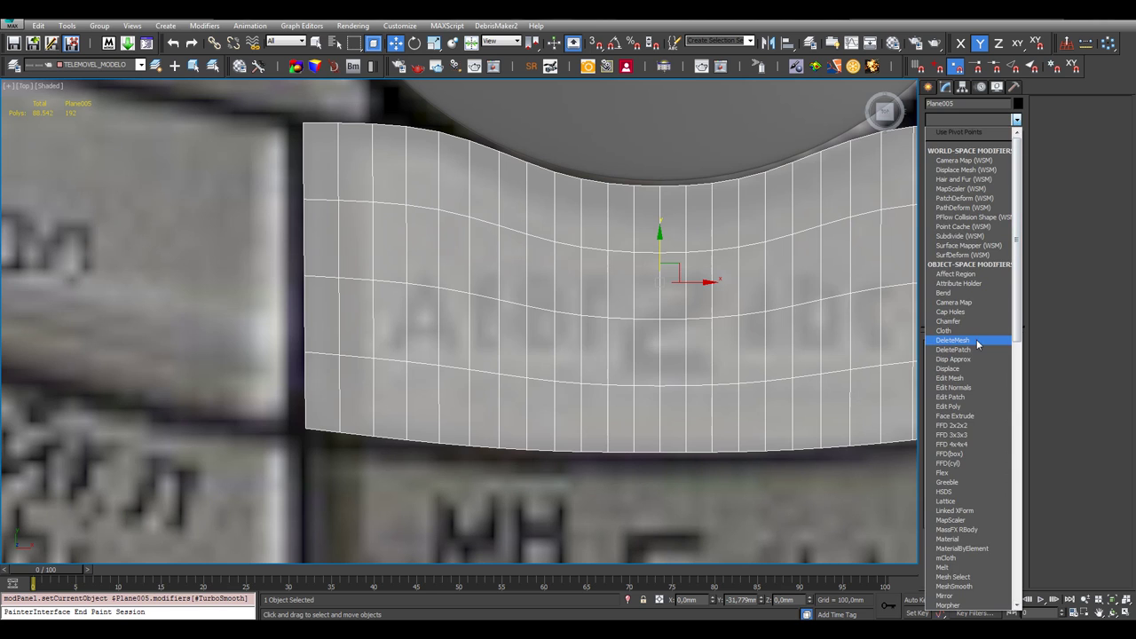
{"action": "left_click", "coordinate": [977, 342]}
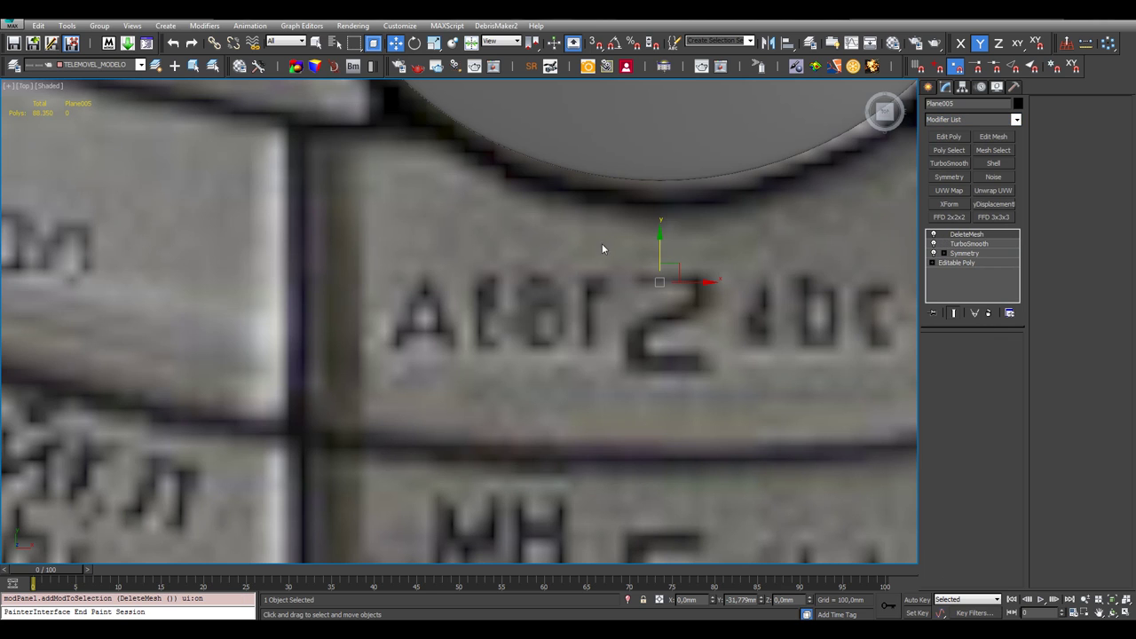
Remove the DeleteMesh modifier from the number 2 key's stack
{"action": "scroll", "coordinate": [485, 266], "scroll_direction": "down", "scroll_amount": 6}
{"action": "scroll", "coordinate": [453, 259], "scroll_direction": "up", "scroll_amount": 1}
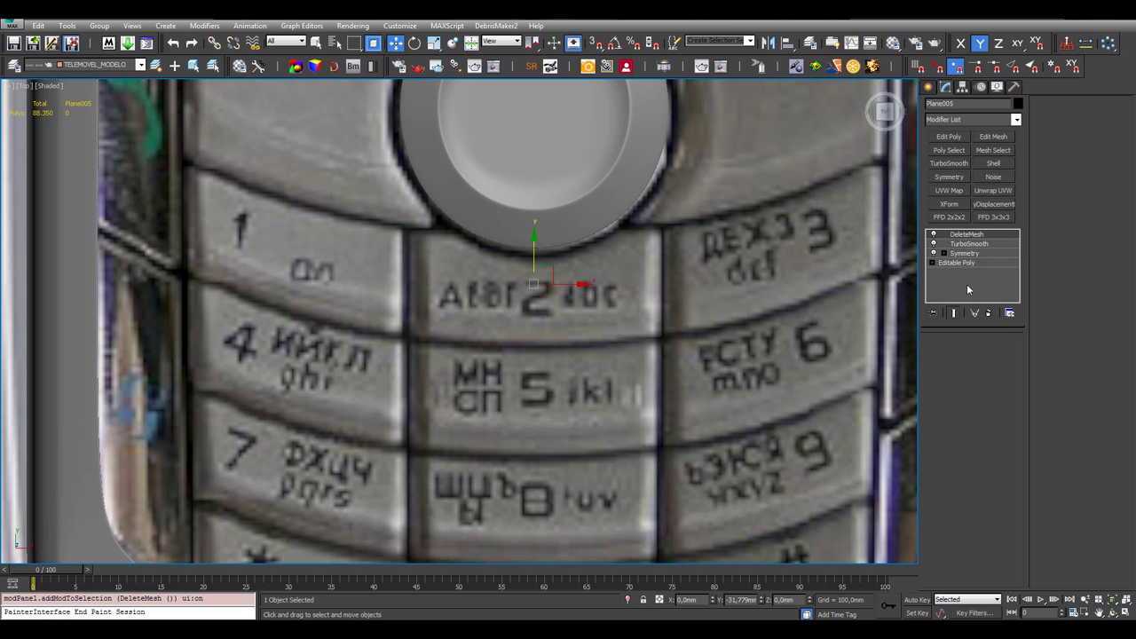
{"action": "left_click", "coordinate": [933, 234]}
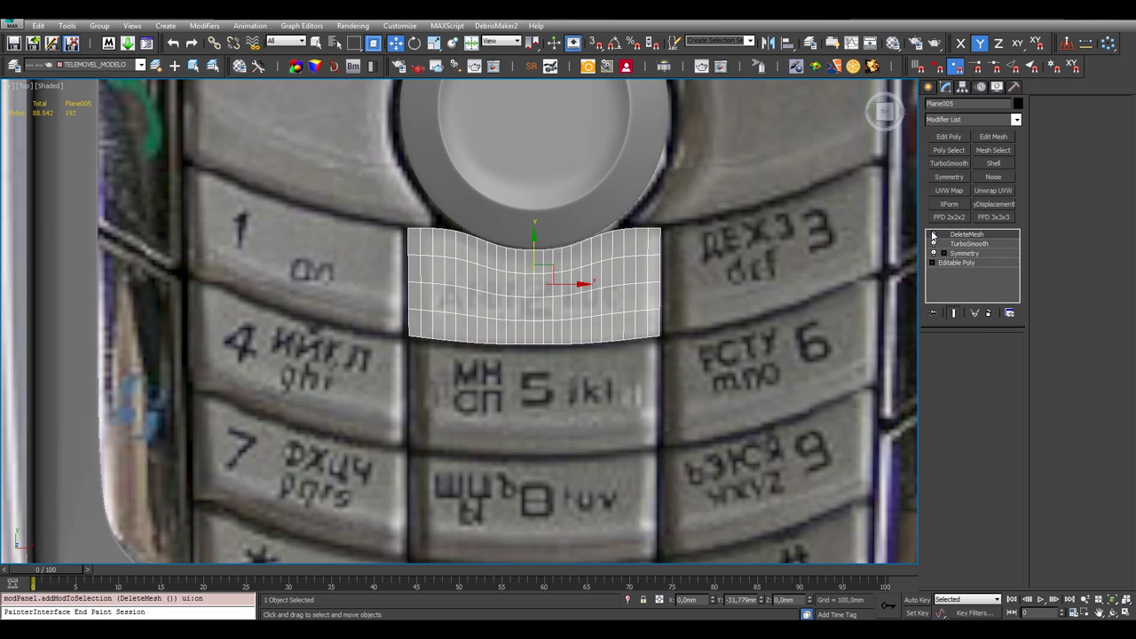
{"action": "left_click", "coordinate": [989, 312]}
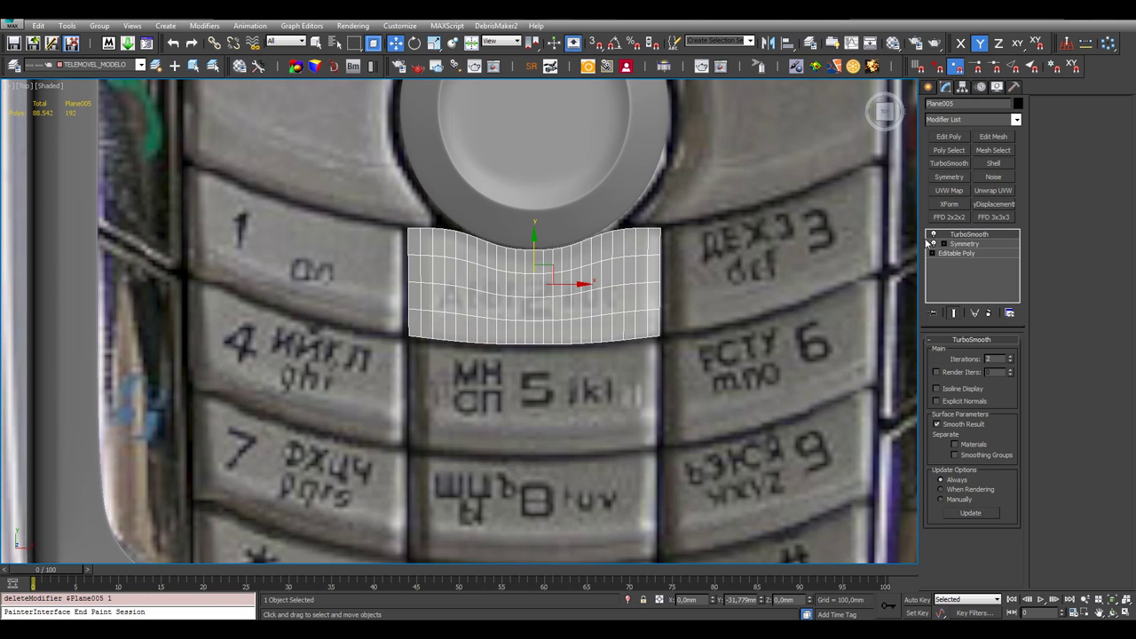
Connect the upper and lower edges of the key's outermost section with 1 segment, pinch 0 and slide 90
{"action": "left_click", "coordinate": [955, 254]}
{"action": "left_click", "coordinate": [956, 353]}
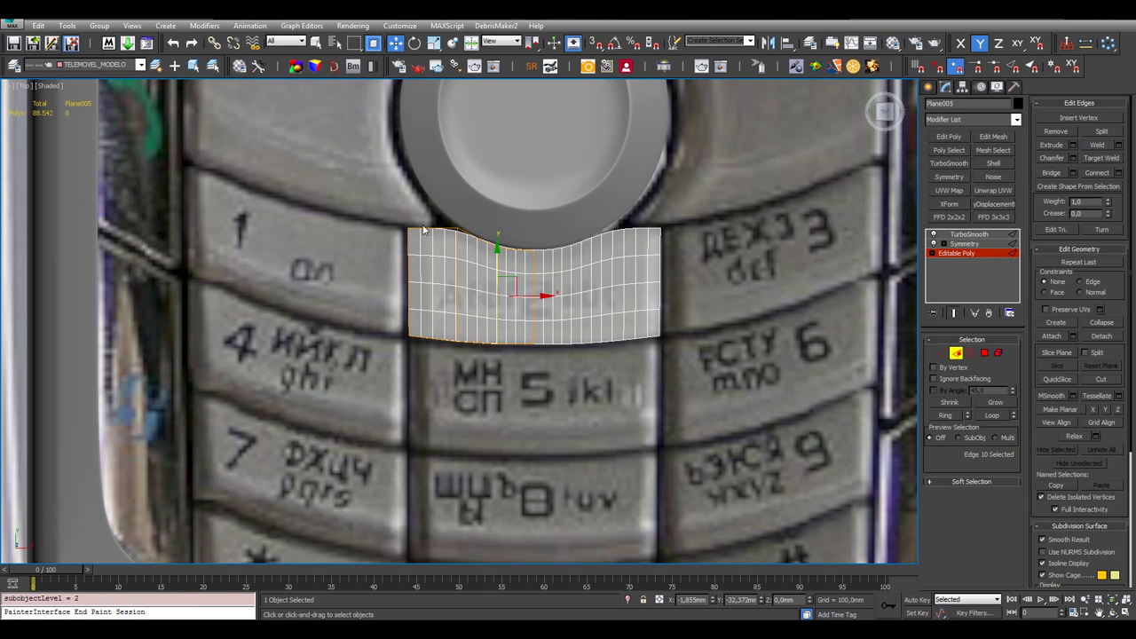
{"action": "left_click", "coordinate": [436, 227]}
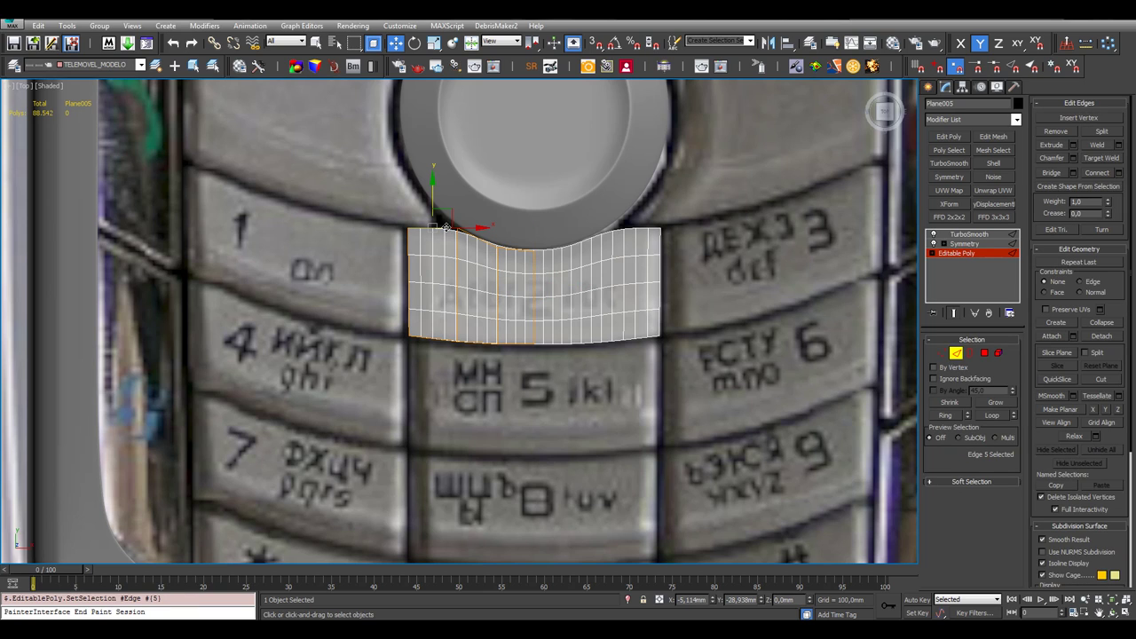
{"action": "left_click", "coordinate": [946, 416]}
{"action": "right_click", "coordinate": [771, 275]}
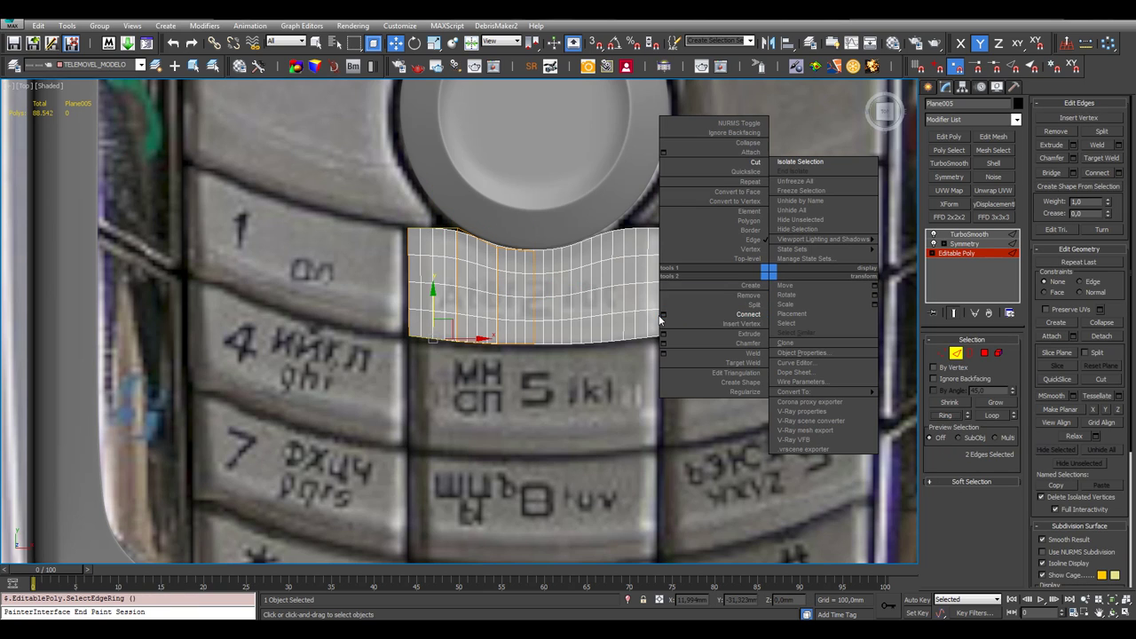
{"action": "left_click", "coordinate": [663, 316]}
{"action": "middle_click_drag", "start_coordinate": [430, 280], "coordinate": [413, 313]}
{"action": "scroll", "coordinate": [414, 313], "scroll_direction": "up", "scroll_amount": 4}
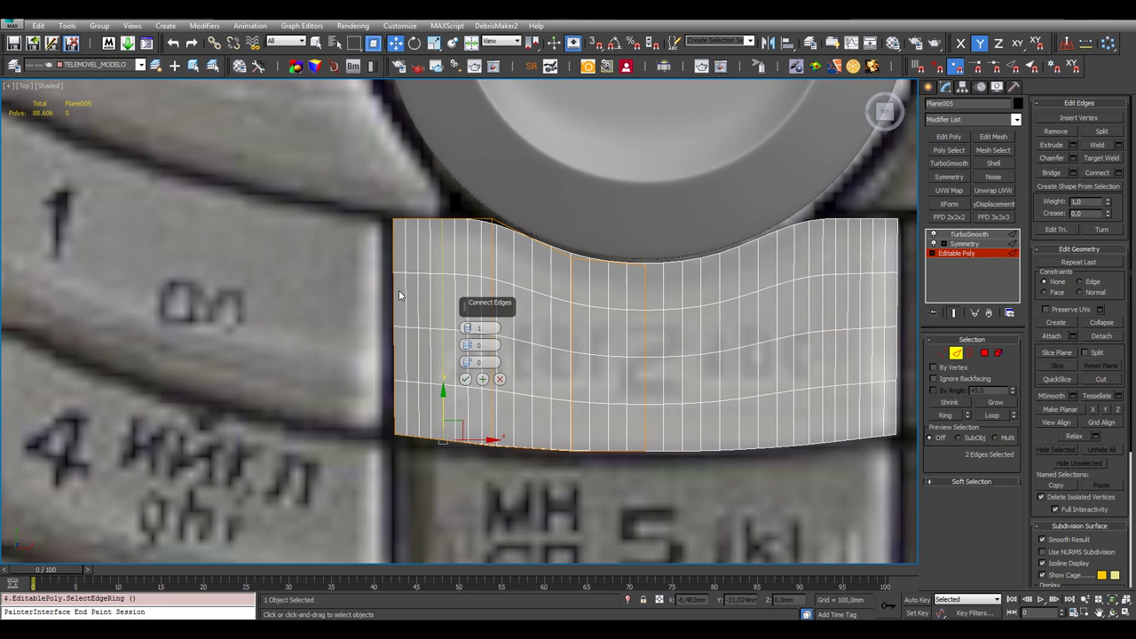
{"action": "left_click_drag", "start_coordinate": [470, 364], "coordinate": [486, 270]}
{"action": "left_click_drag", "start_coordinate": [499, 221], "coordinate": [527, 150]}
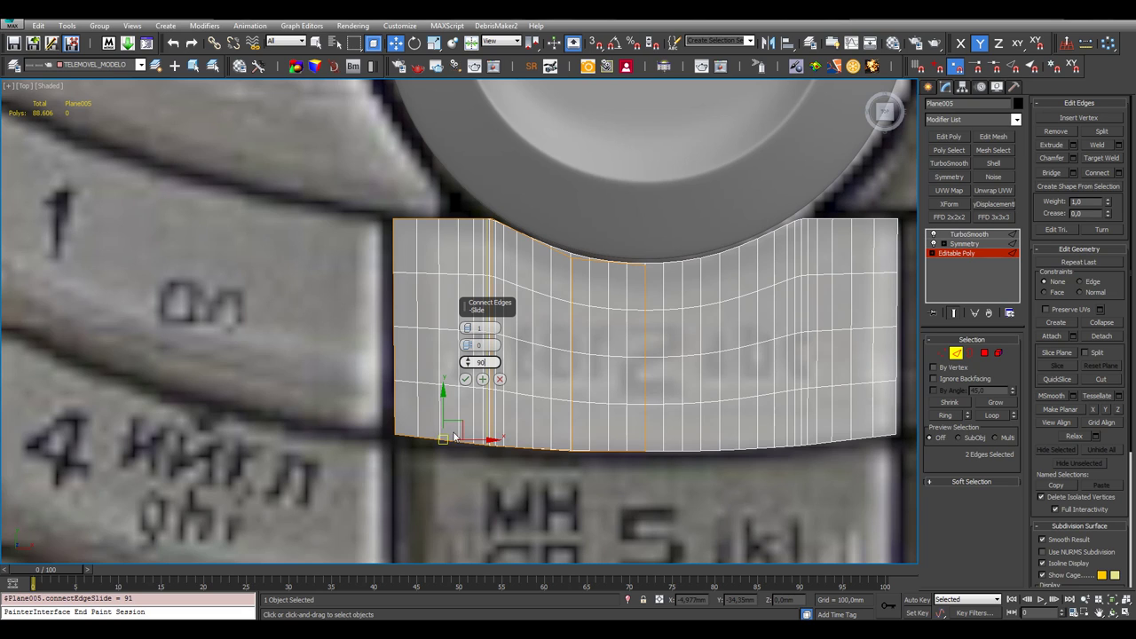
{"action": "key", "text": "Return"}
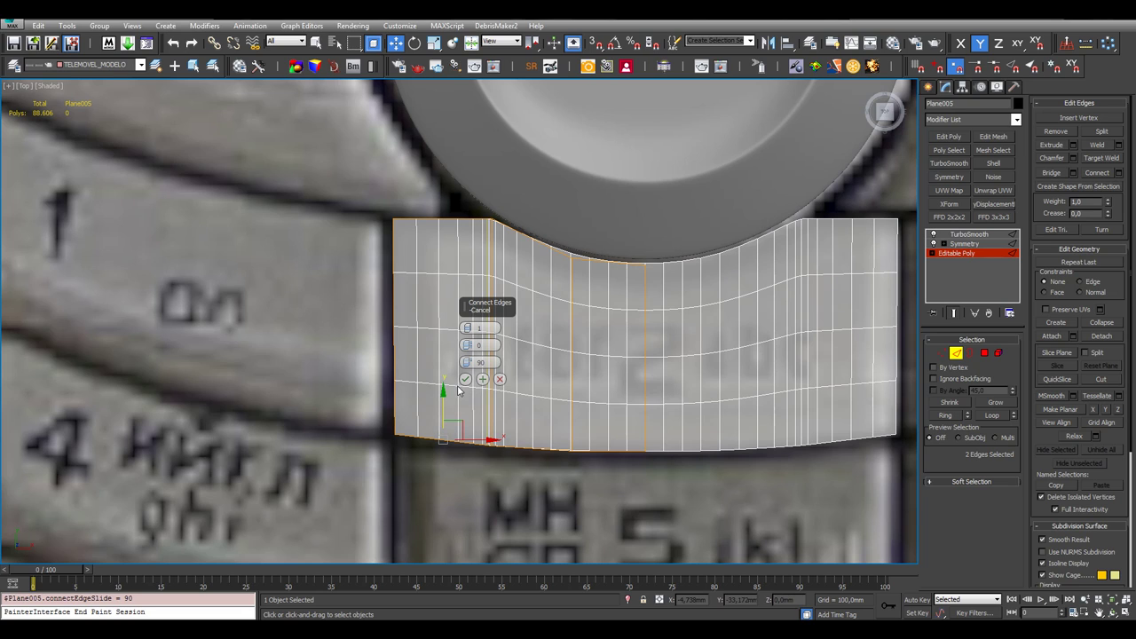
{"action": "left_click", "coordinate": [465, 379]}
Leave edge editing, disable the key's Symmetry and TurboSmooth modifiers and deselect the key
{"action": "scroll", "coordinate": [517, 411], "scroll_direction": "up", "scroll_amount": 4}
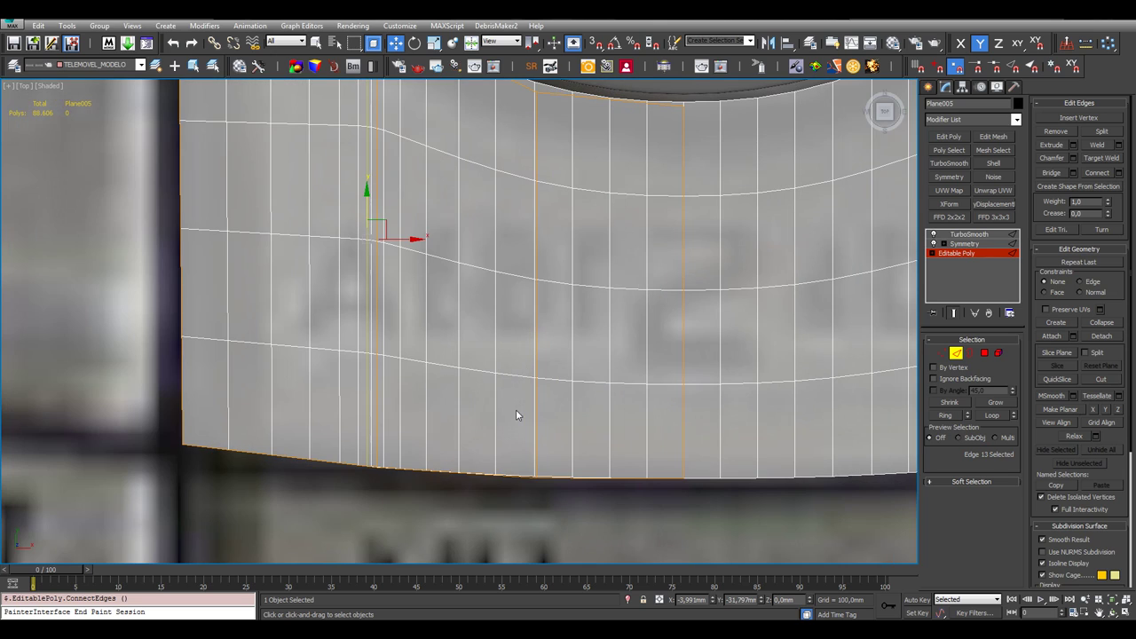
{"action": "scroll", "coordinate": [515, 393], "scroll_direction": "down", "scroll_amount": 2}
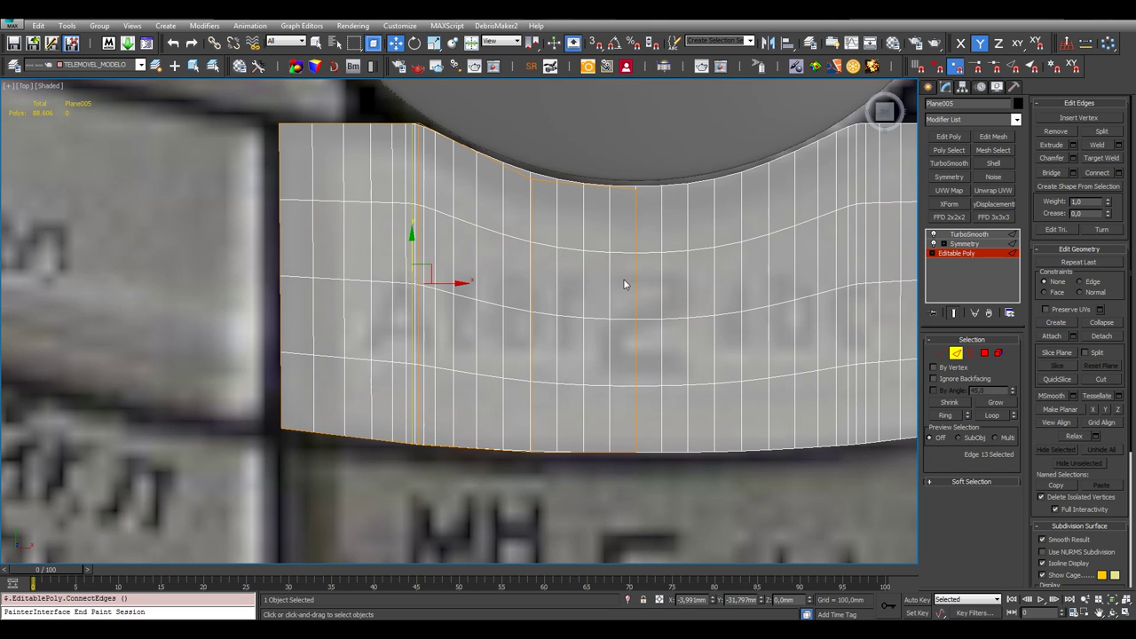
{"action": "middle_click_drag", "start_coordinate": [770, 224], "coordinate": [560, 249]}
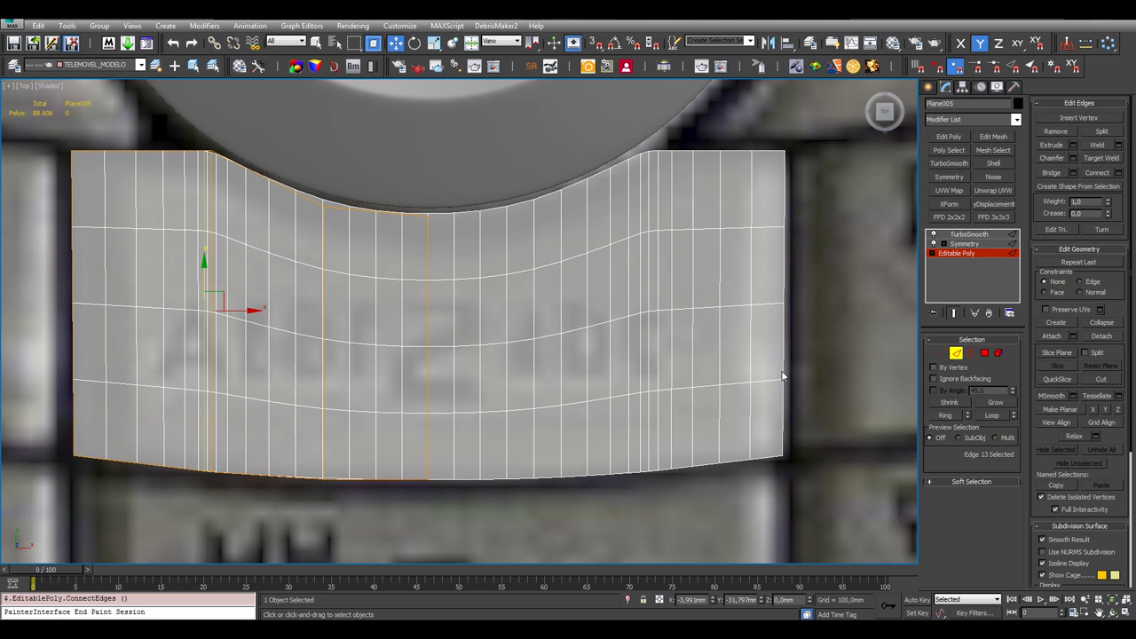
{"action": "left_click", "coordinate": [968, 255]}
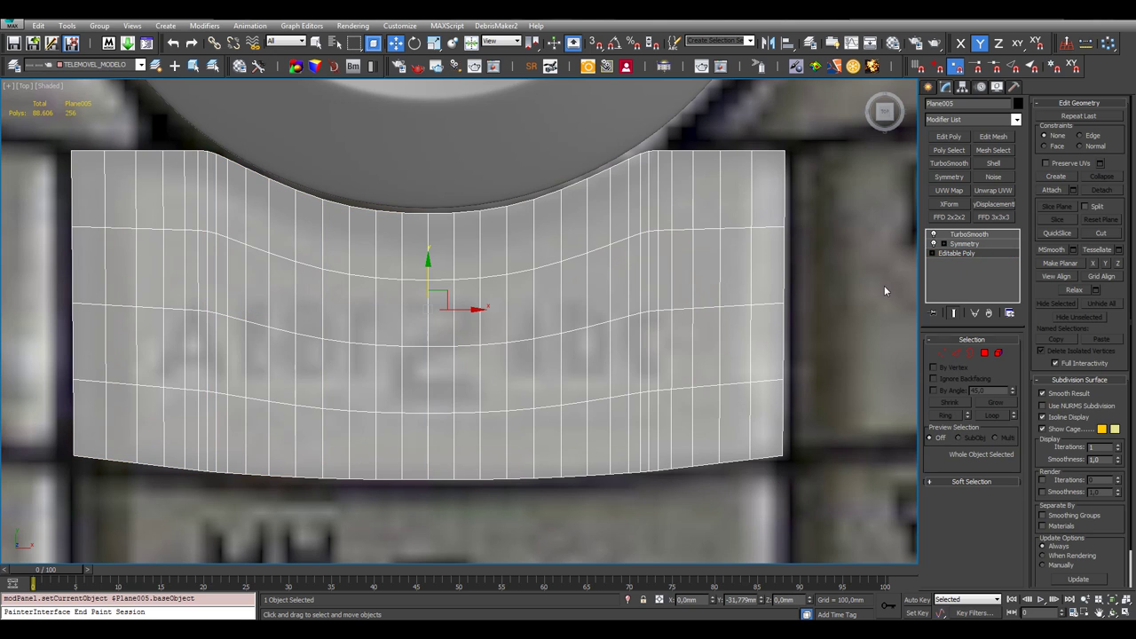
{"action": "scroll", "coordinate": [884, 290], "scroll_direction": "down", "scroll_amount": 5}
{"action": "left_click", "coordinate": [566, 288]}
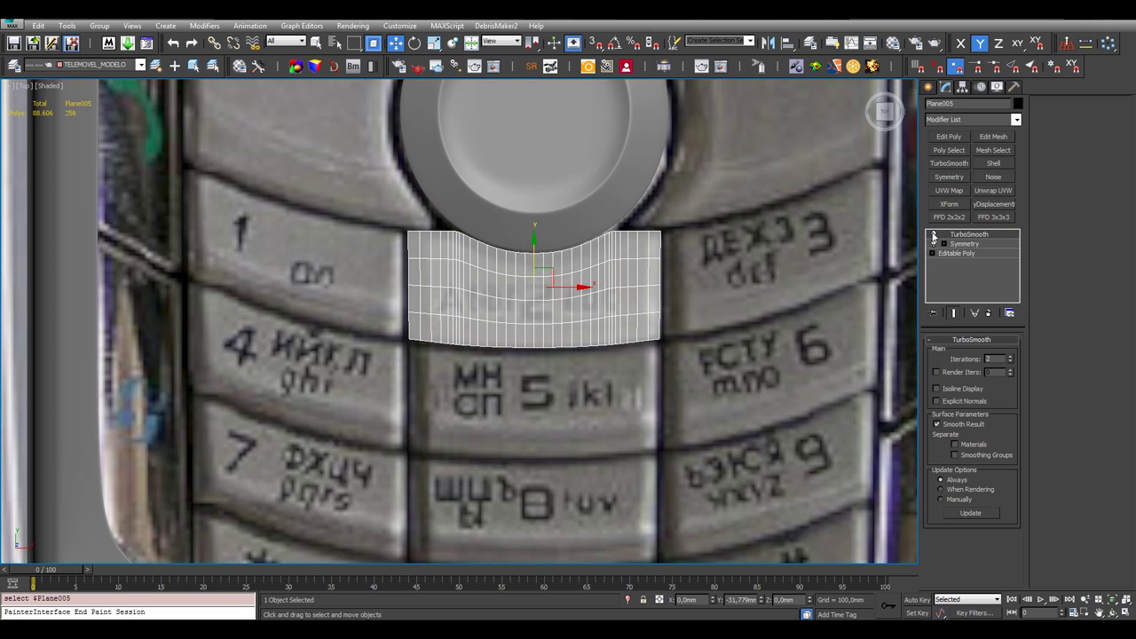
{"action": "left_click", "coordinate": [955, 253]}
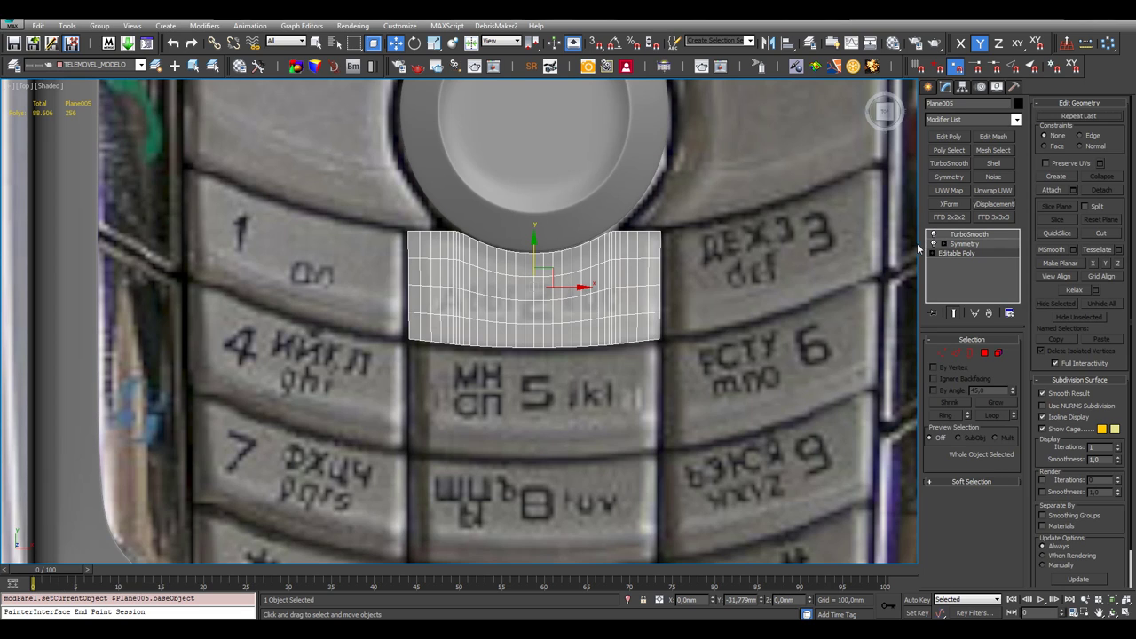
{"action": "left_click", "coordinate": [933, 244]}
{"action": "left_click", "coordinate": [933, 234]}
{"action": "left_click", "coordinate": [708, 261]}
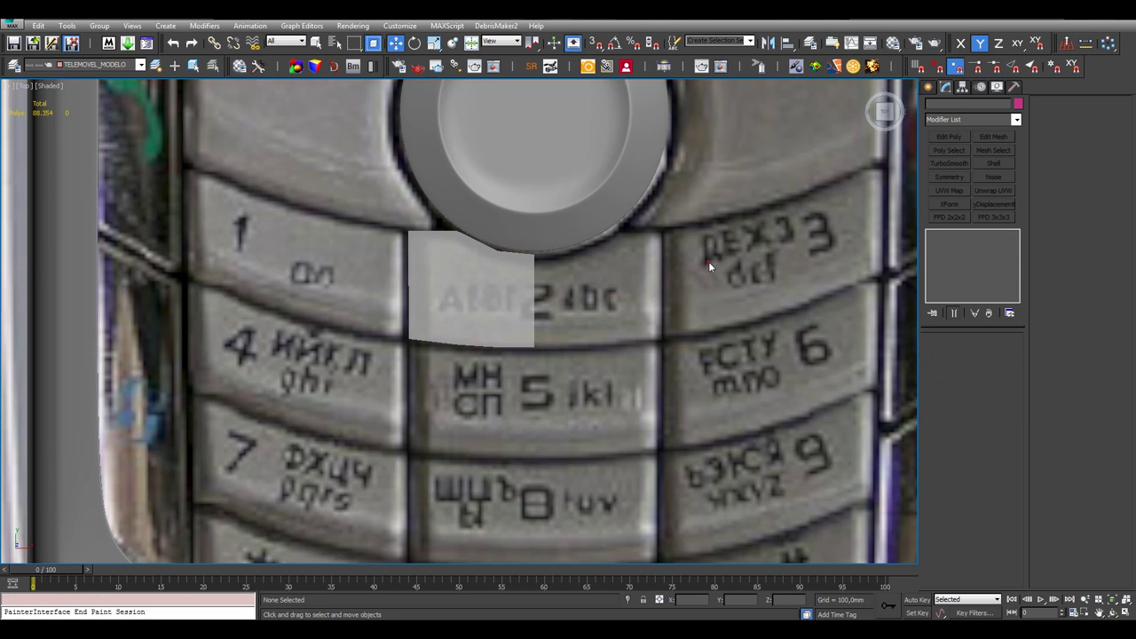
Reselect the key and examine its unsmoothed half mesh against the reference photo
{"action": "scroll", "coordinate": [547, 313], "scroll_direction": "up", "scroll_amount": 3}
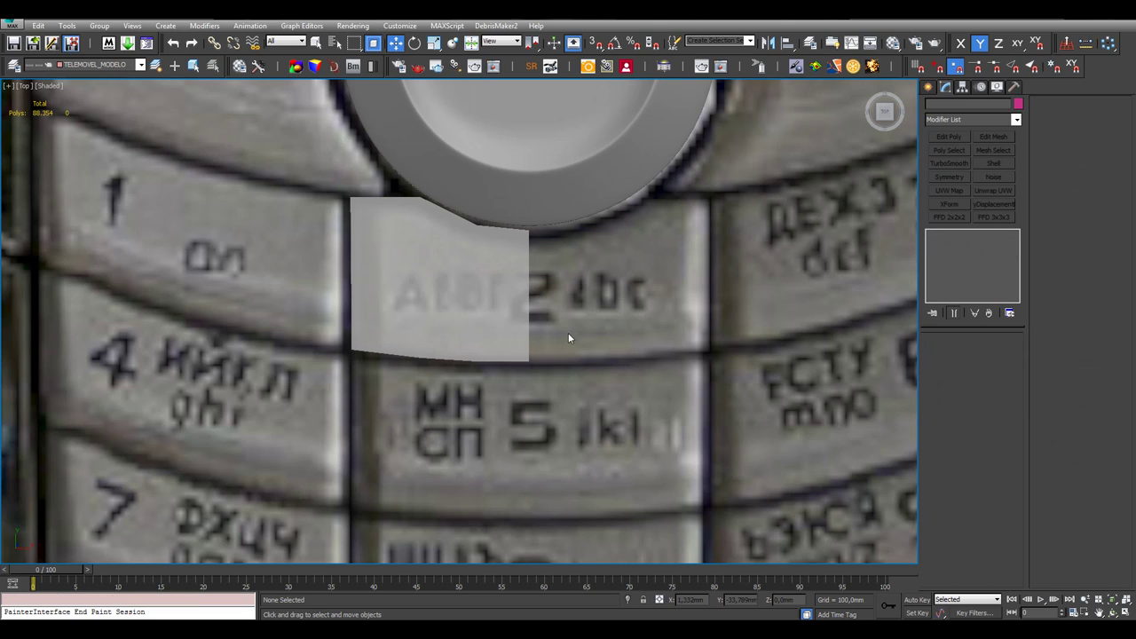
{"action": "left_click", "coordinate": [471, 268]}
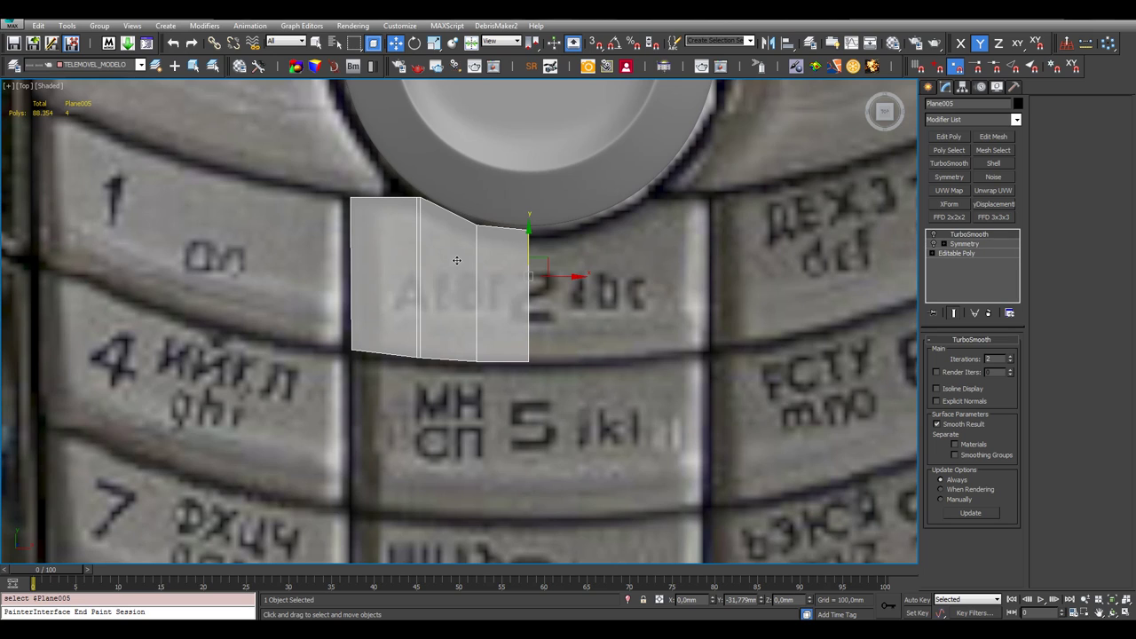
{"action": "left_click", "coordinate": [607, 287]}
{"action": "left_click", "coordinate": [496, 286]}
{"action": "scroll", "coordinate": [500, 264], "scroll_direction": "up", "scroll_amount": 4}
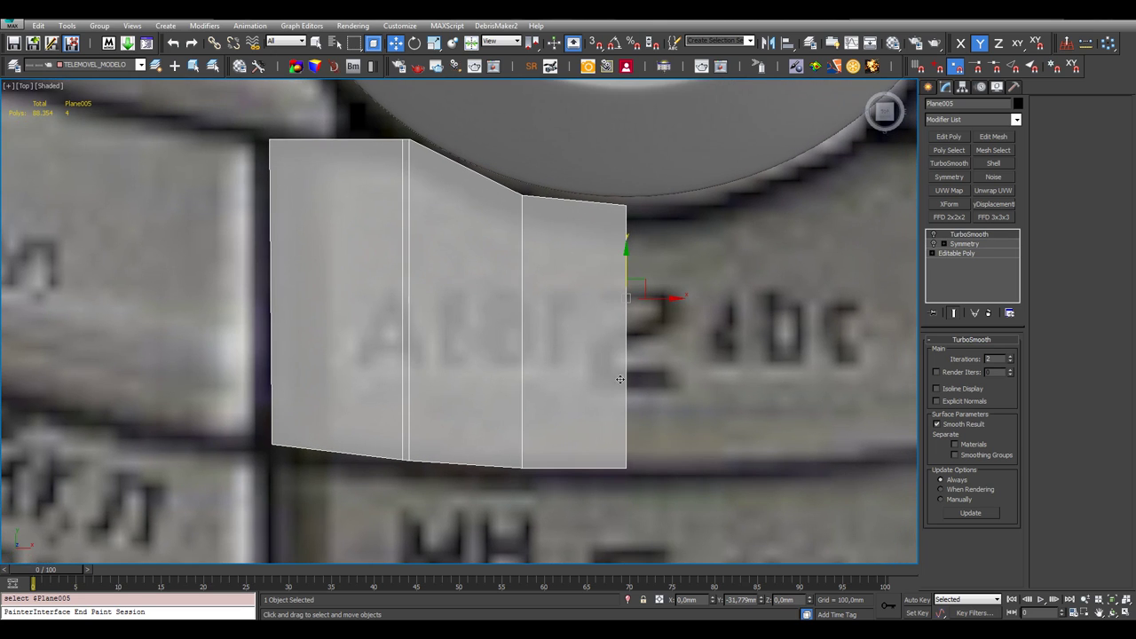
{"action": "scroll", "coordinate": [607, 347], "scroll_direction": "down", "scroll_amount": 2}
{"action": "middle_click_drag", "start_coordinate": [607, 346], "coordinate": [498, 392]}
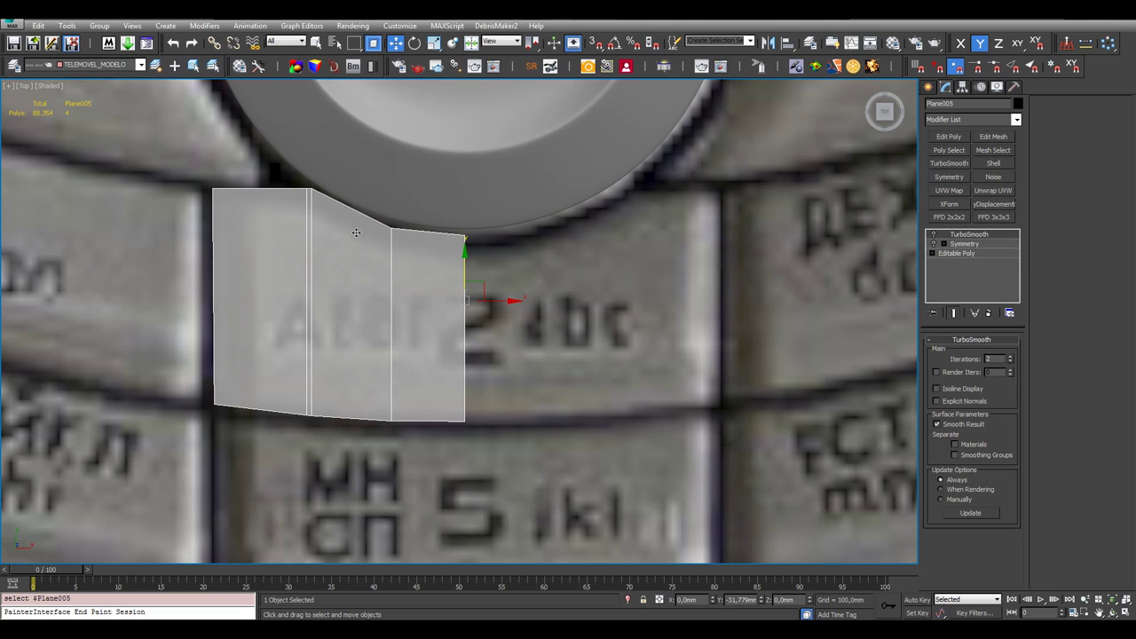
{"action": "middle_click_drag", "start_coordinate": [305, 352], "coordinate": [367, 331]}
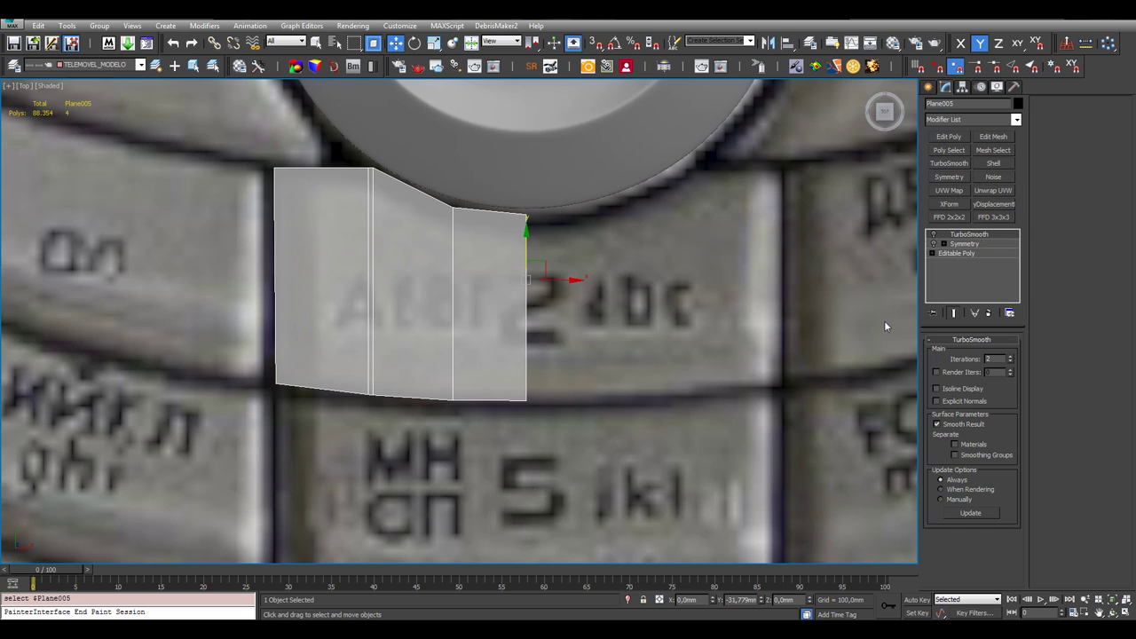
{"action": "middle_click_drag", "start_coordinate": [391, 265], "coordinate": [441, 297]}
Cut an inner edge path from the key's top edge down its outer side and along the lower edge to the centre line
{"action": "right_click", "coordinate": [441, 297]}
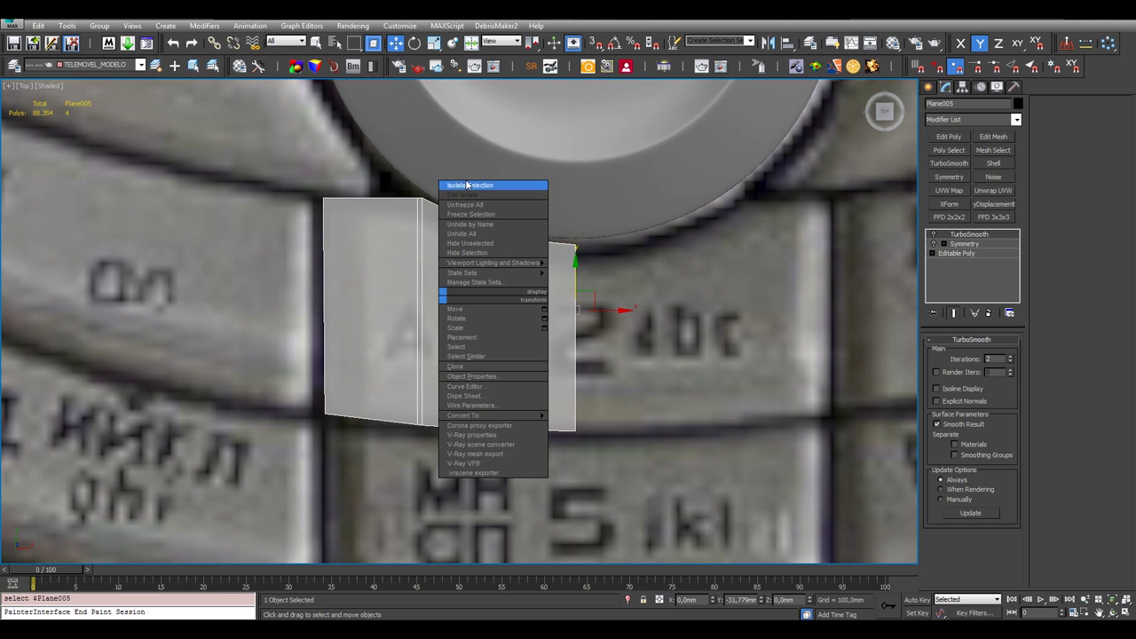
{"action": "left_click", "coordinate": [413, 253]}
{"action": "right_click", "coordinate": [395, 268]}
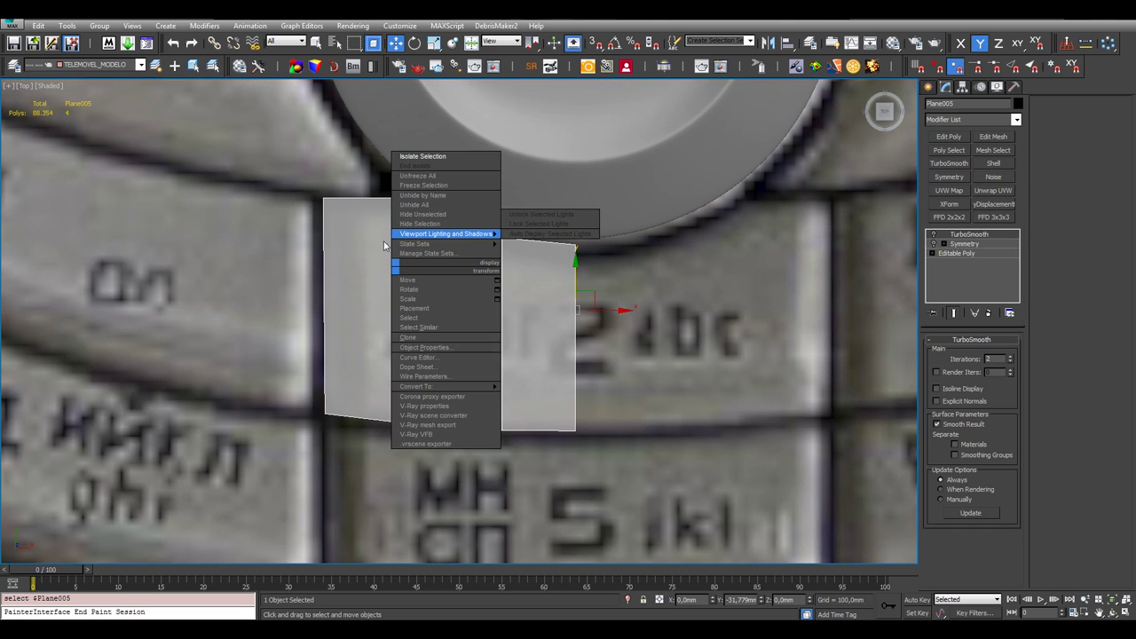
{"action": "left_click", "coordinate": [957, 253]}
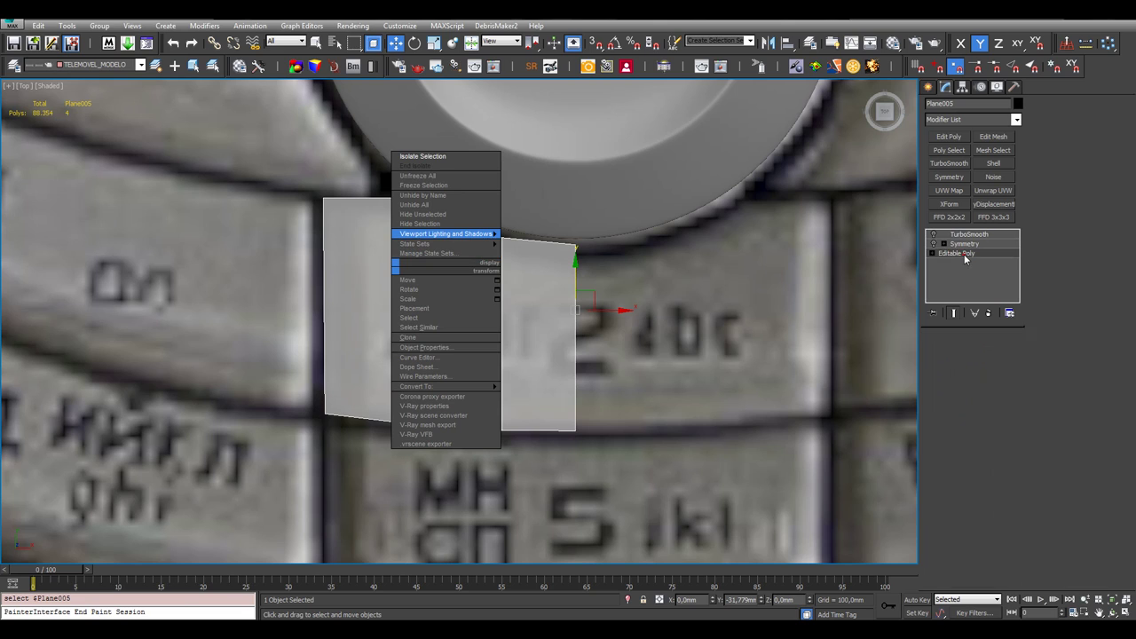
{"action": "right_click", "coordinate": [533, 308]}
{"action": "left_click", "coordinate": [505, 213]}
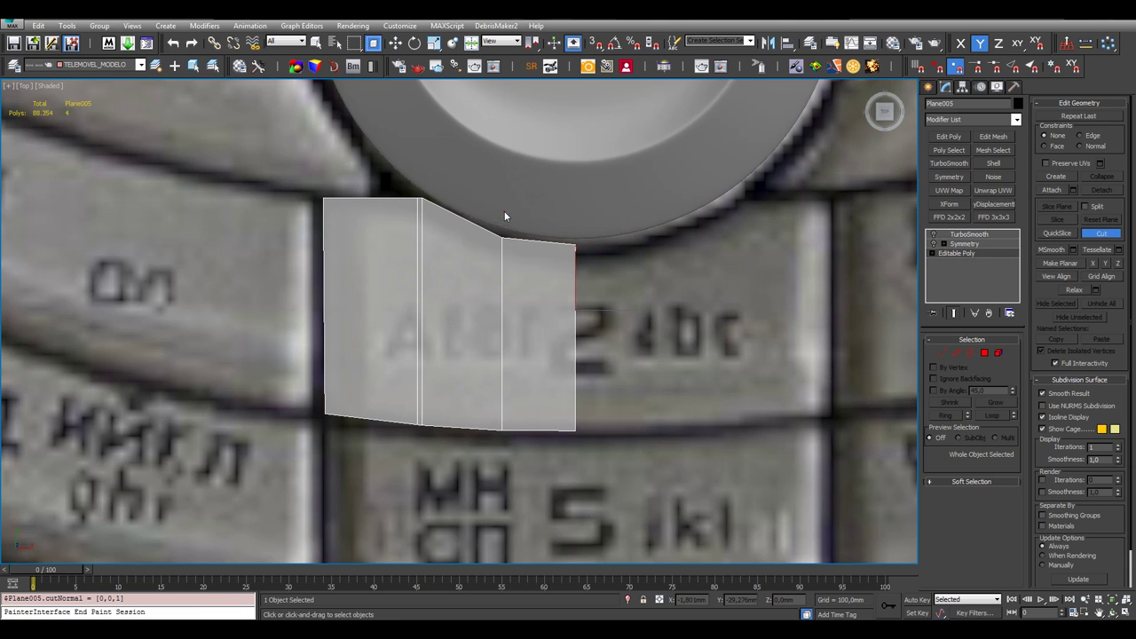
{"action": "left_click", "coordinate": [363, 199]}
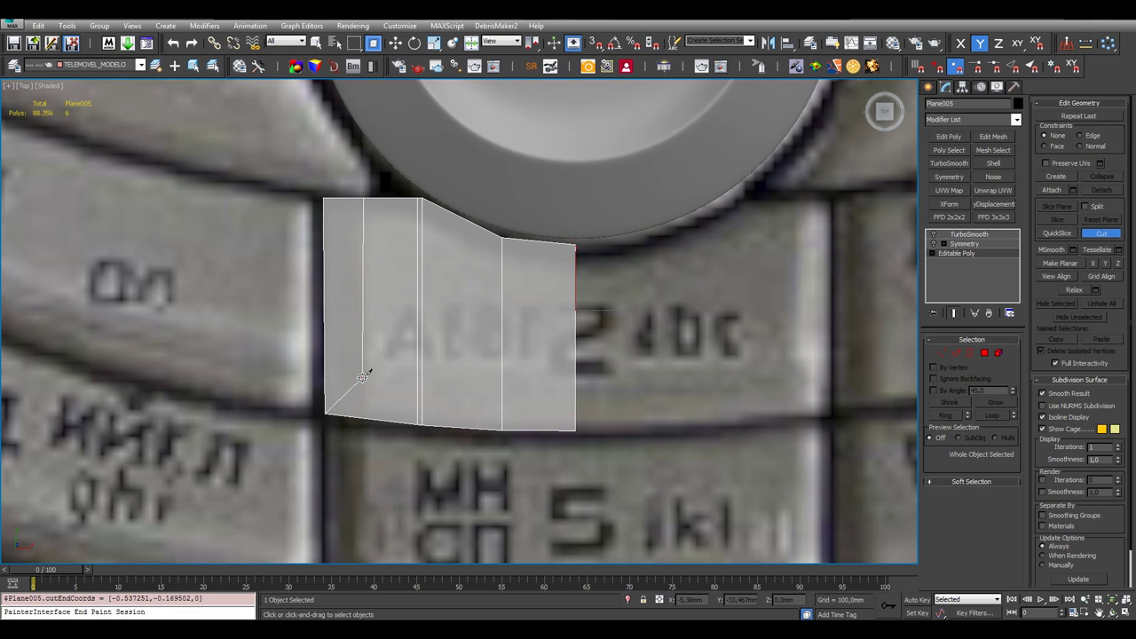
{"action": "left_click", "coordinate": [362, 378]}
{"action": "left_click", "coordinate": [421, 384]}
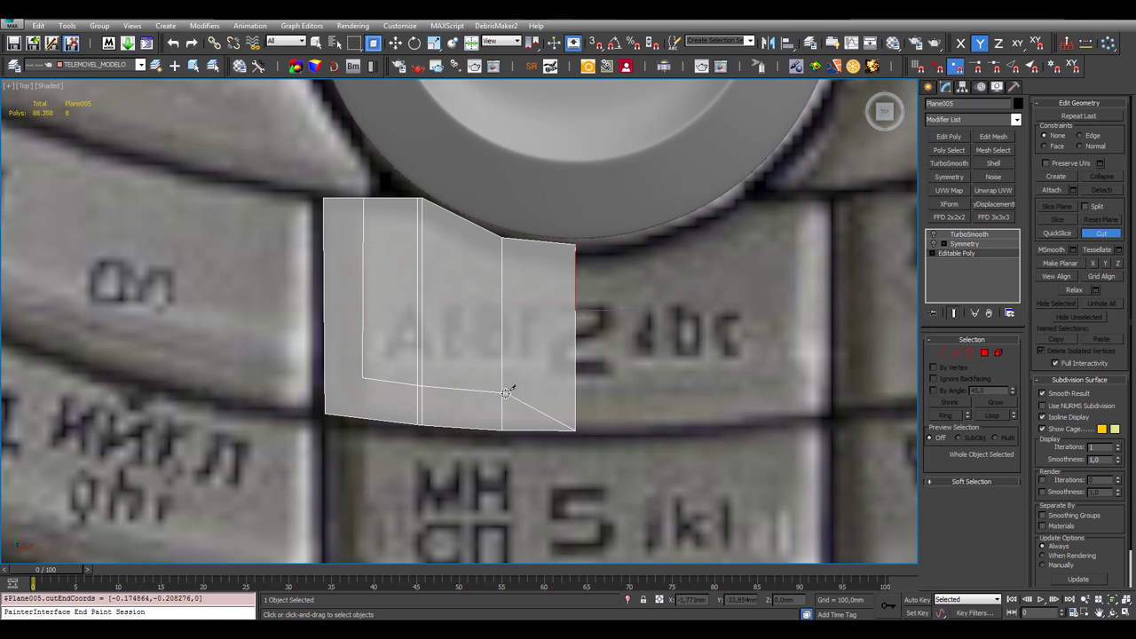
{"action": "left_click", "coordinate": [502, 391]}
{"action": "left_click", "coordinate": [575, 395]}
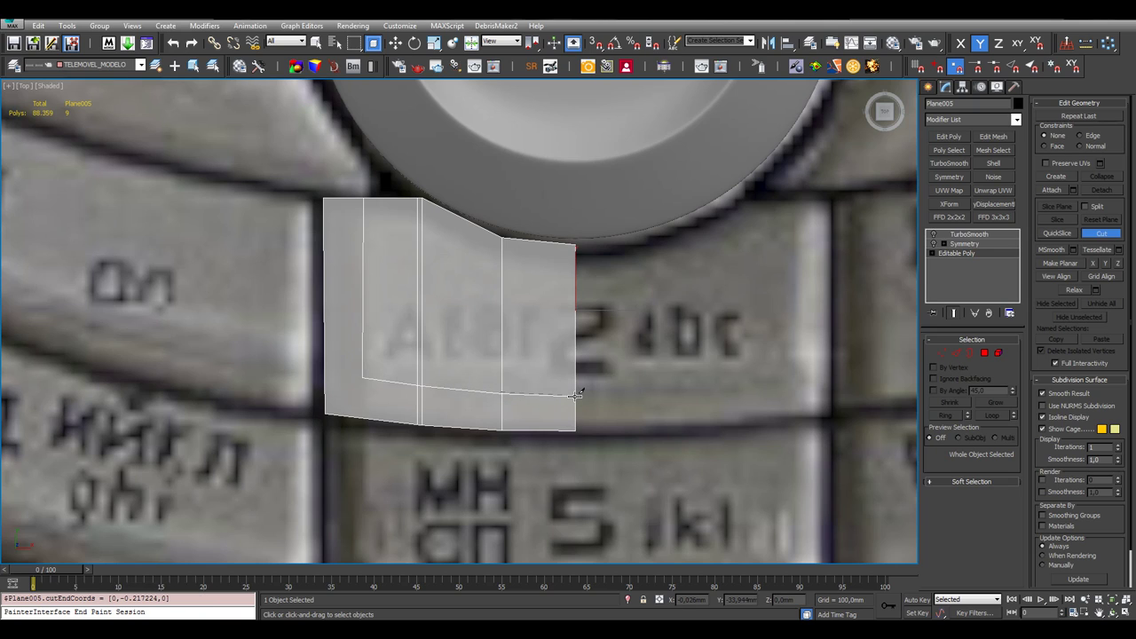
{"action": "left_click", "coordinate": [575, 395]}
Cut a diagonal edge from the inner path's corner to the key's outer bottom corner vertex
{"action": "scroll", "coordinate": [296, 451], "scroll_direction": "up", "scroll_amount": 3}
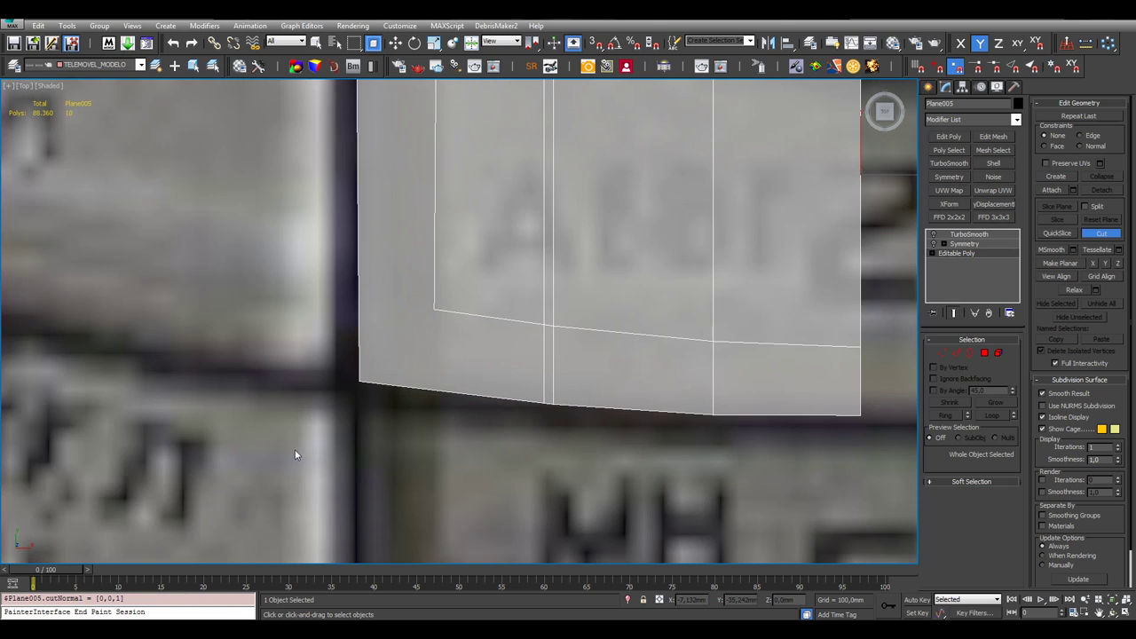
{"action": "scroll", "coordinate": [408, 371], "scroll_direction": "up", "scroll_amount": 2}
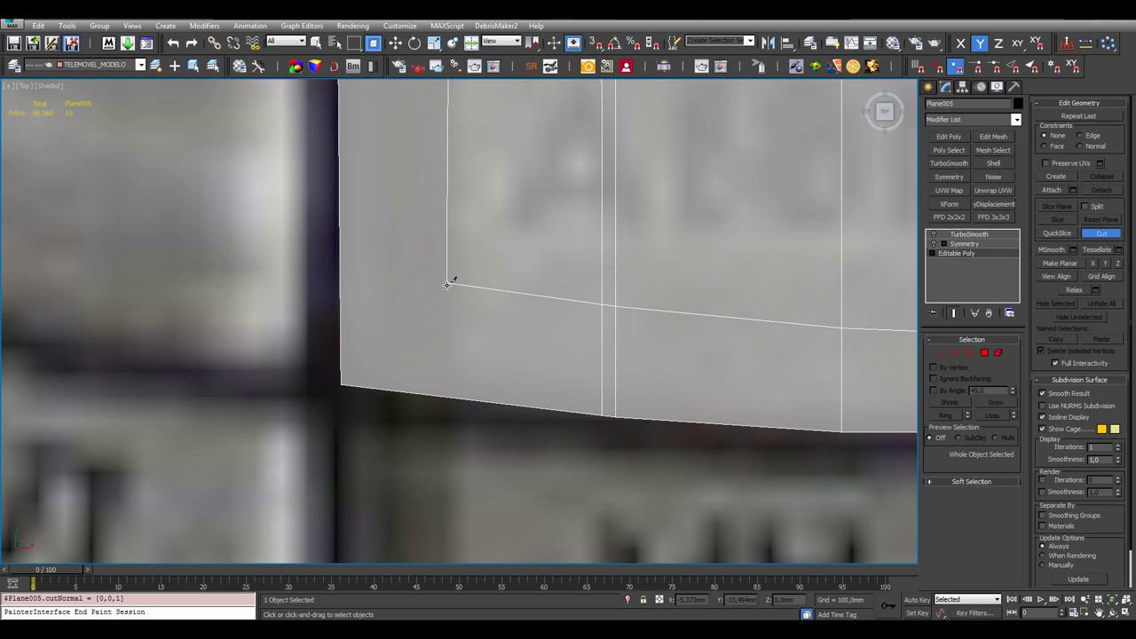
{"action": "left_click", "coordinate": [447, 284]}
{"action": "left_click", "coordinate": [341, 384]}
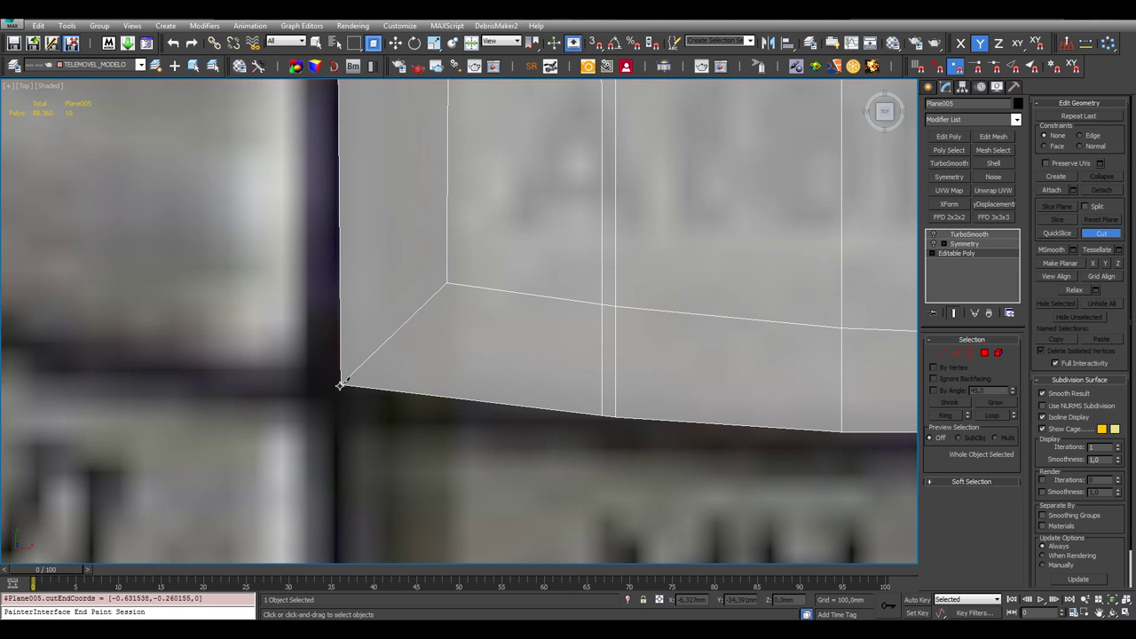
{"action": "scroll", "coordinate": [340, 282], "scroll_direction": "down", "scroll_amount": 4}
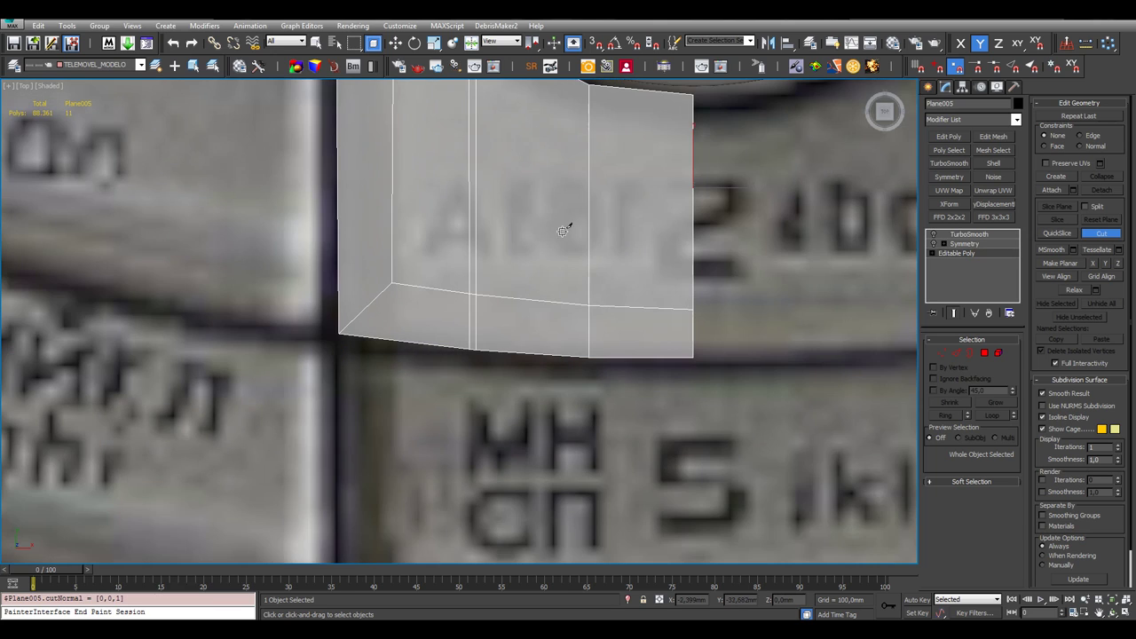
{"action": "scroll", "coordinate": [622, 286], "scroll_direction": "up", "scroll_amount": 2}
Select the key's outer side and lower border edges, leave edge editing and deselect the key
{"action": "left_click", "coordinate": [957, 353]}
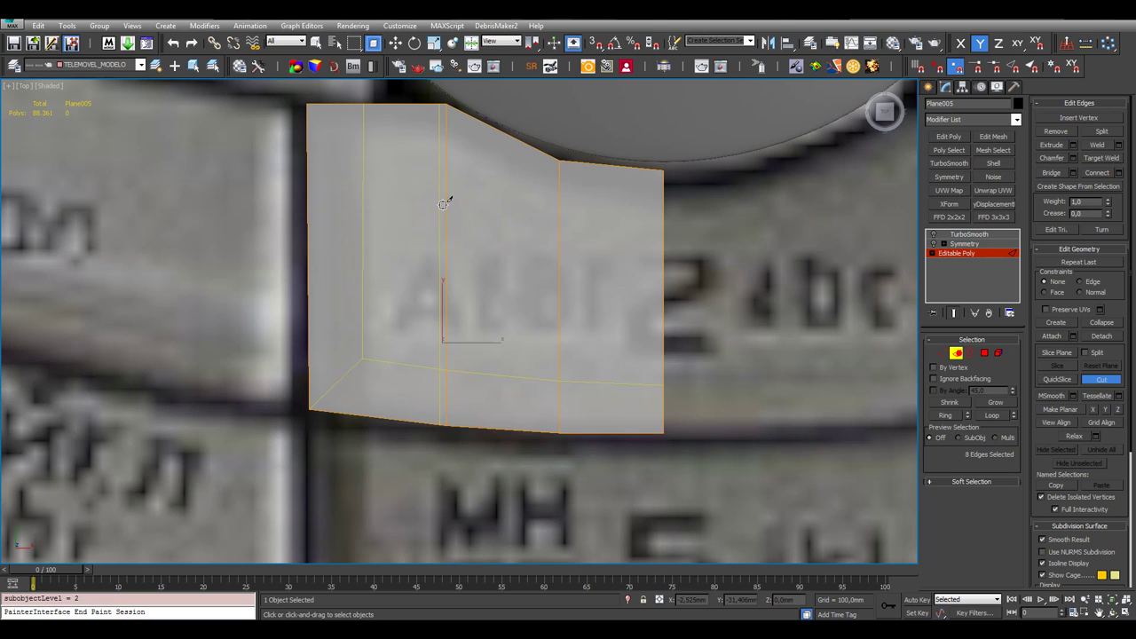
{"action": "left_click", "coordinate": [396, 42]}
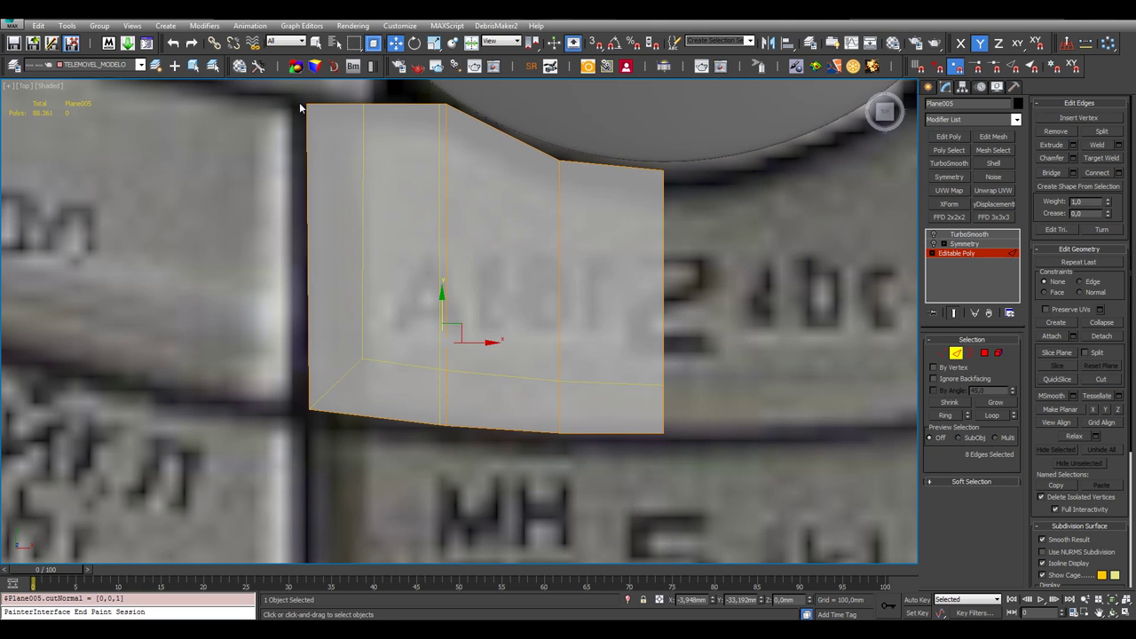
{"action": "left_click_drag", "start_coordinate": [289, 92], "coordinate": [327, 474]}
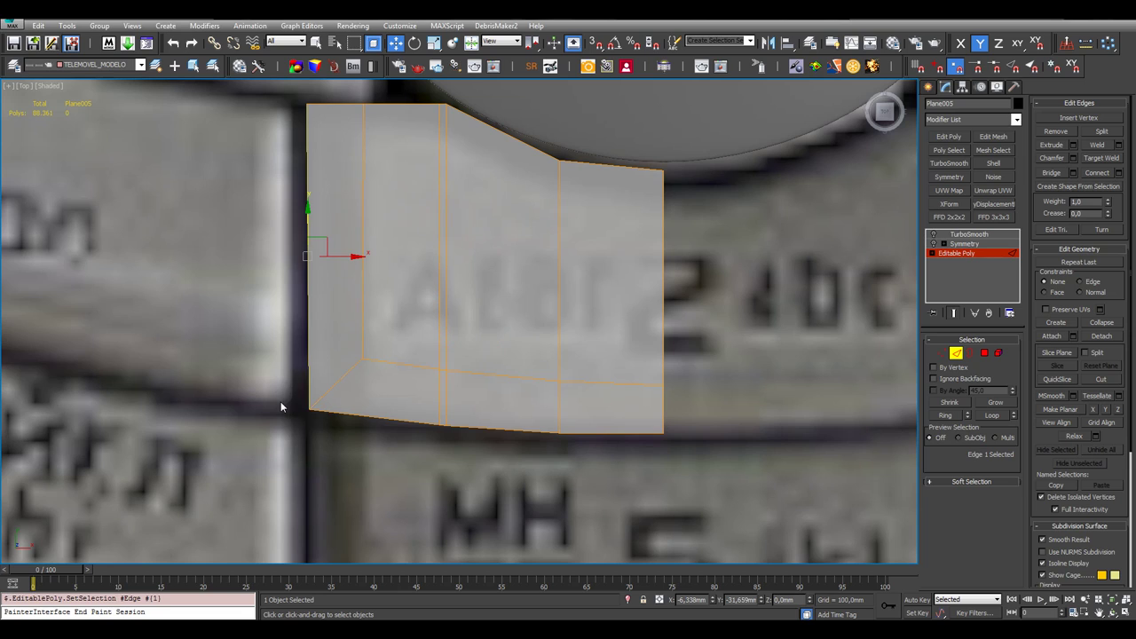
{"action": "left_click_drag", "start_coordinate": [281, 401], "coordinate": [793, 528]}
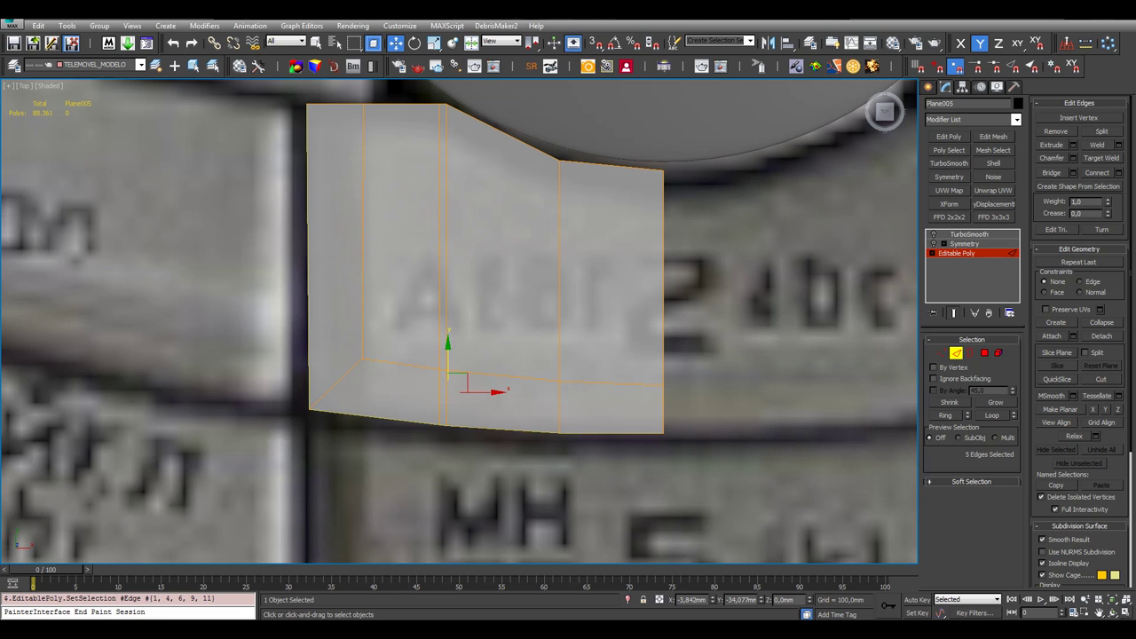
{"action": "left_click", "coordinate": [980, 256]}
{"action": "left_click", "coordinate": [817, 284]}
Select the navigation button, the number 2 key and the screen panel together in the Top view
{"action": "scroll", "coordinate": [644, 190], "scroll_direction": "down", "scroll_amount": 5}
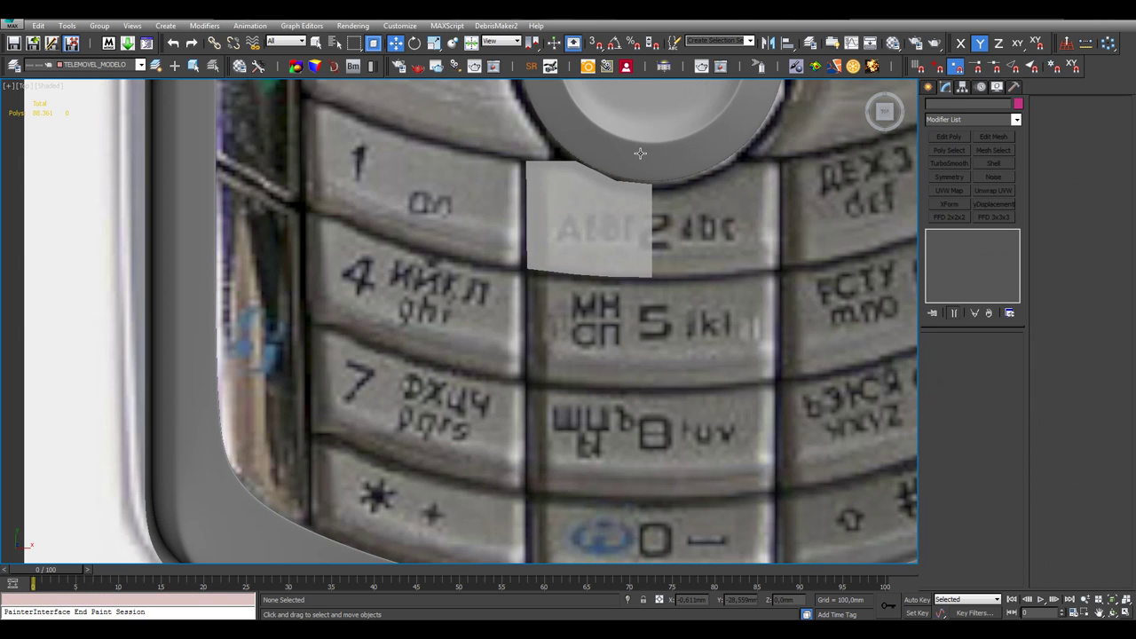
{"action": "left_click", "coordinate": [640, 154]}
{"action": "left_click", "coordinate": [612, 218], "text": "ctrl"}
{"action": "middle_click_drag", "start_coordinate": [685, 214], "coordinate": [614, 391]}
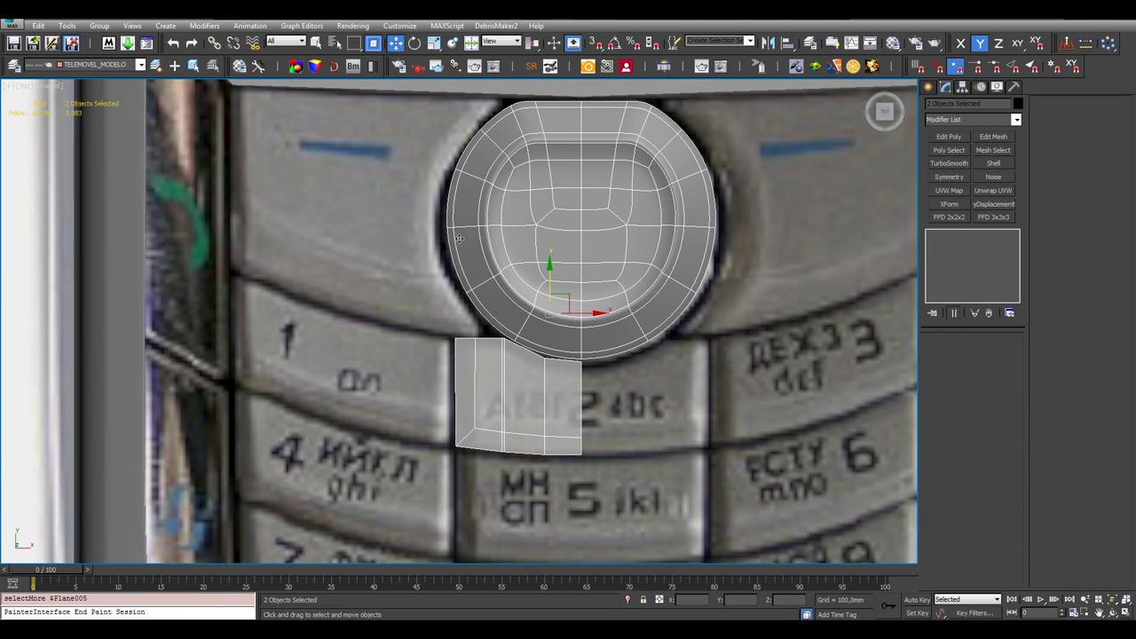
{"action": "scroll", "coordinate": [459, 238], "scroll_direction": "down", "scroll_amount": 4}
{"action": "left_click", "coordinate": [486, 164], "text": "ctrl"}
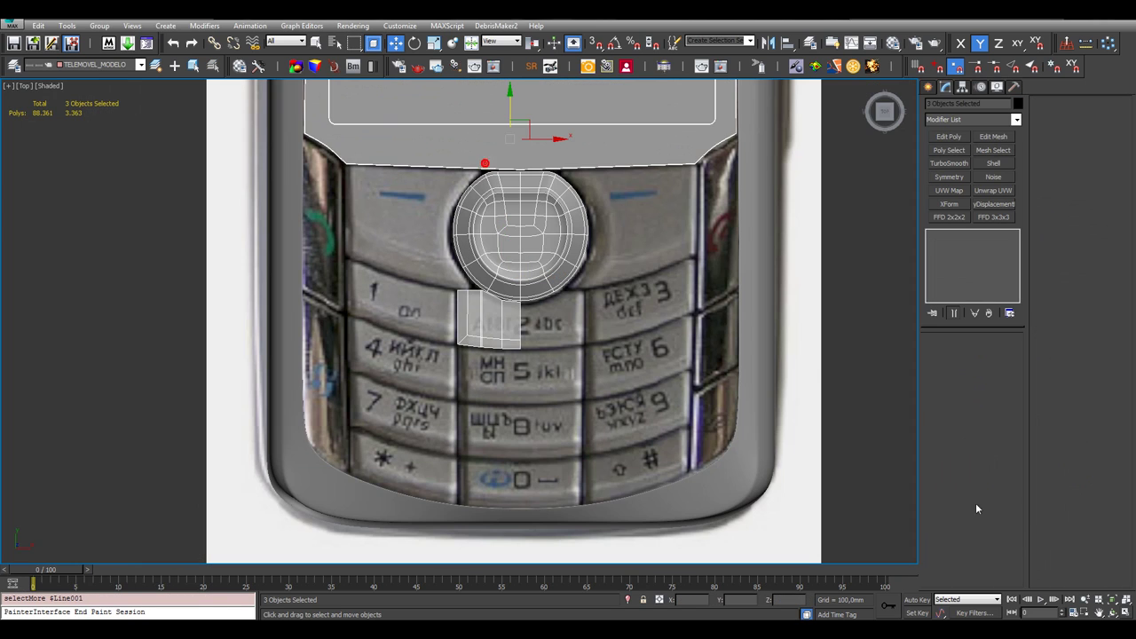
Show all four views and isolate the number 2 key, the navigation button and the screen panel
{"action": "left_click", "coordinate": [1124, 613]}
{"action": "left_click", "coordinate": [720, 257]}
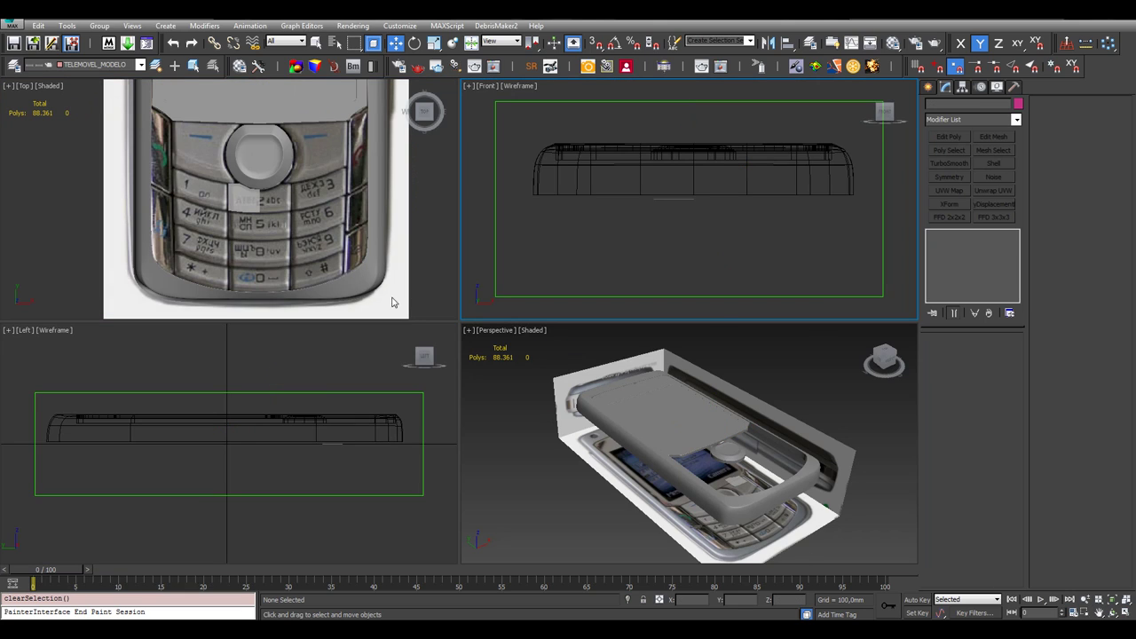
{"action": "left_click", "coordinate": [244, 199]}
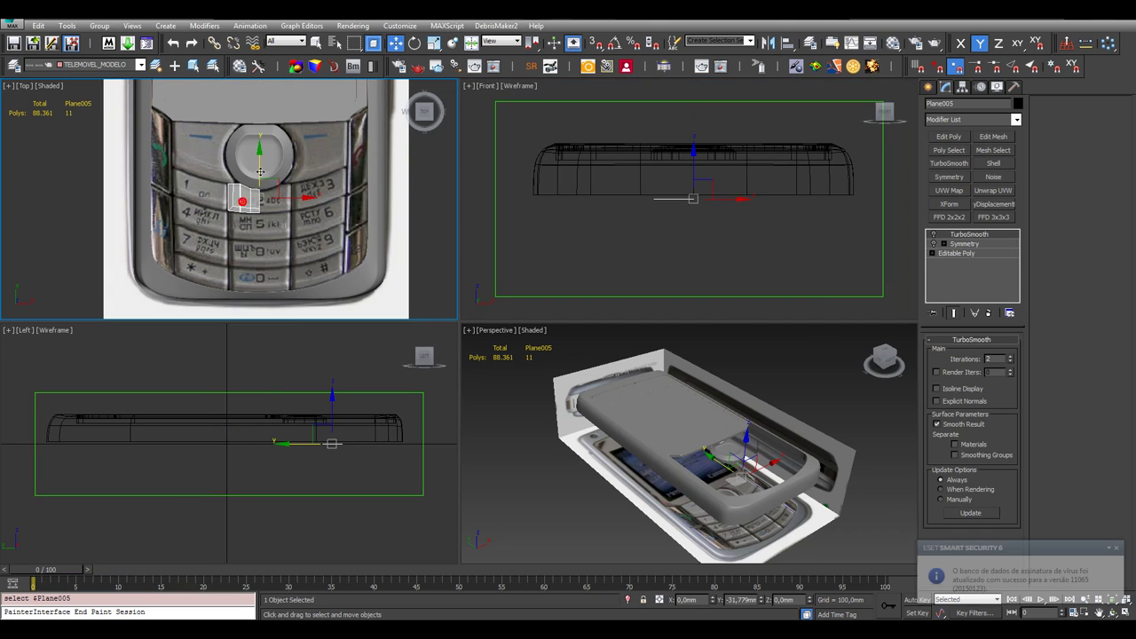
{"action": "left_click", "coordinate": [260, 171], "text": "ctrl"}
{"action": "left_click", "coordinate": [270, 116], "text": "ctrl"}
{"action": "right_click", "coordinate": [612, 214]}
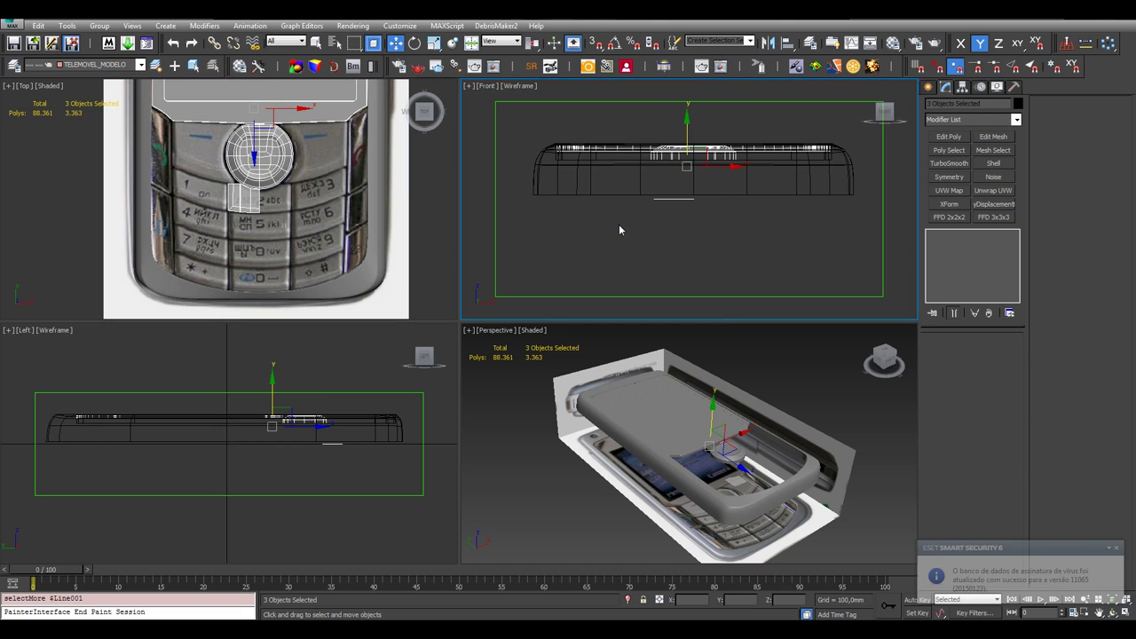
{"action": "right_click", "coordinate": [619, 230]}
{"action": "left_click", "coordinate": [672, 112]}
{"action": "left_click", "coordinate": [586, 235]}
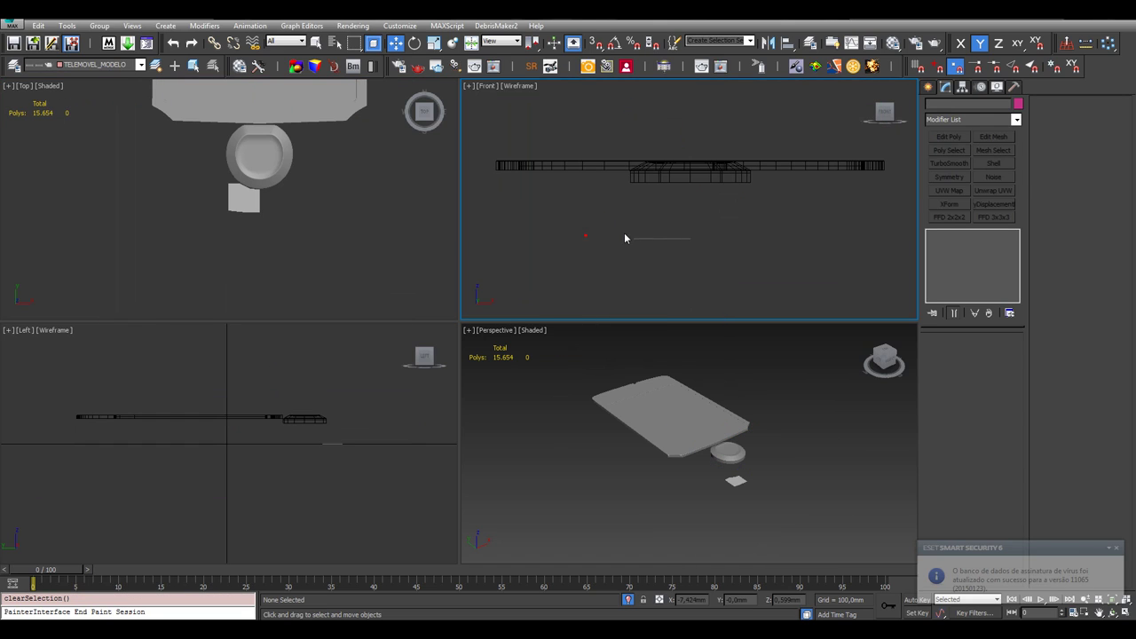
Raise the key in the Front view to just above the navigation button, at about Z 8.93 mm
{"action": "left_click_drag", "start_coordinate": [609, 226], "coordinate": [706, 260]}
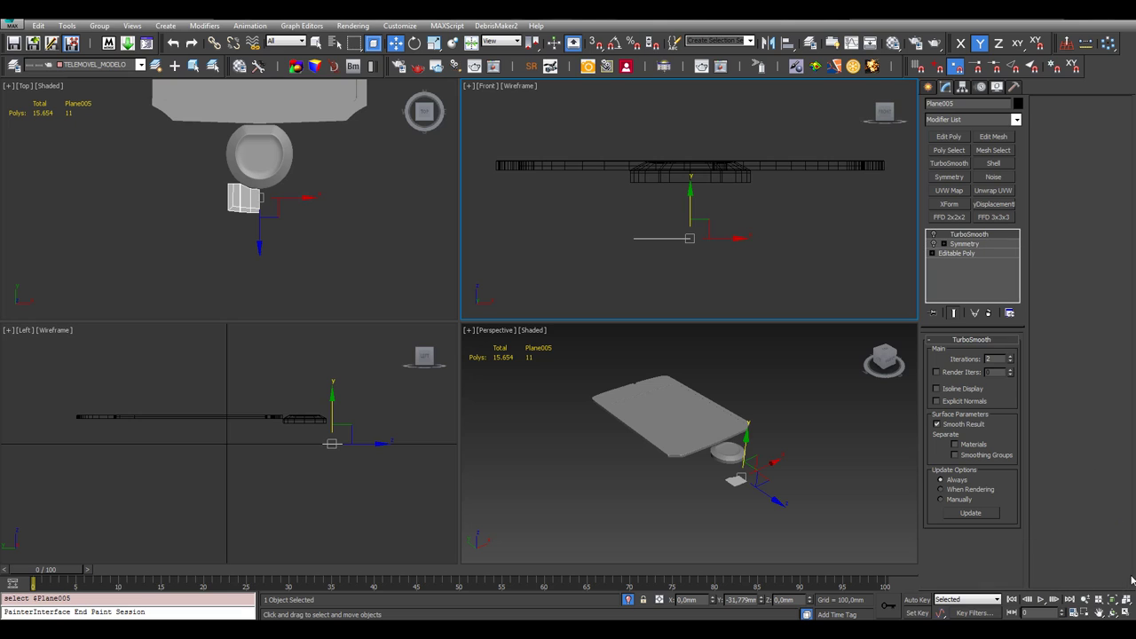
{"action": "left_click", "coordinate": [1126, 613]}
{"action": "scroll", "coordinate": [391, 341], "scroll_direction": "up", "scroll_amount": 2}
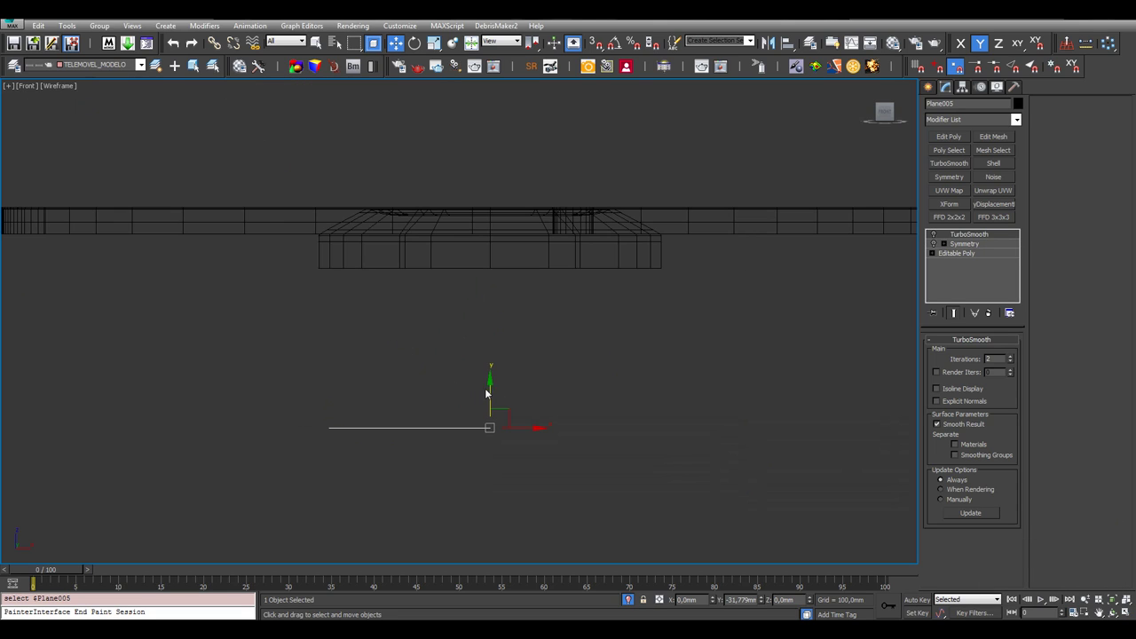
{"action": "left_click_drag", "start_coordinate": [486, 393], "coordinate": [490, 167]}
{"action": "scroll", "coordinate": [474, 211], "scroll_direction": "up", "scroll_amount": 2}
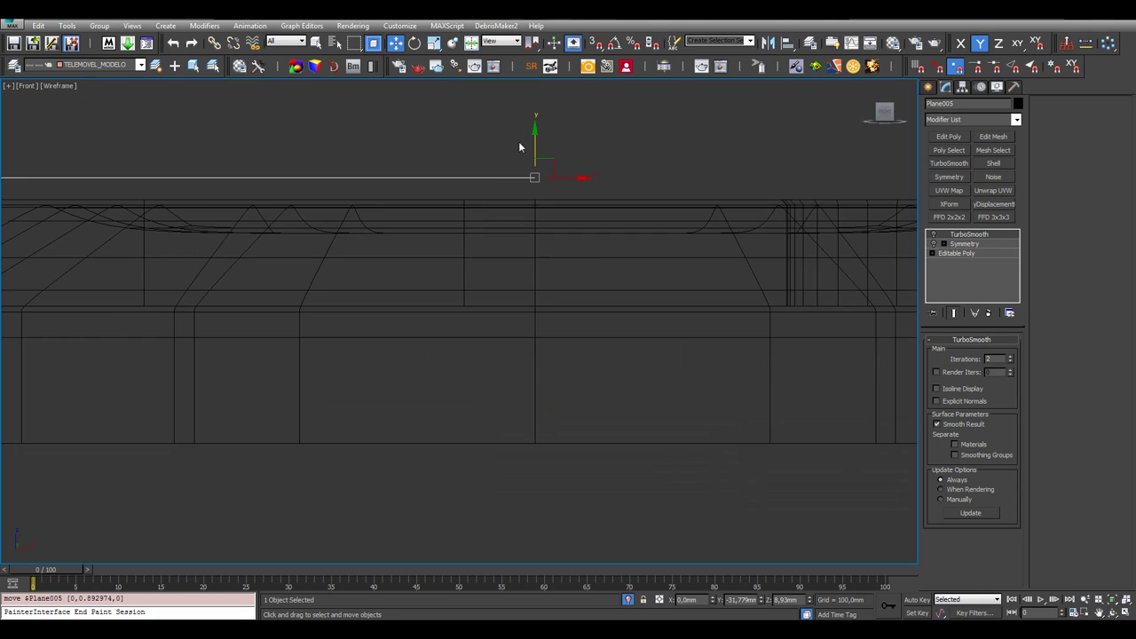
{"action": "scroll", "coordinate": [521, 142], "scroll_direction": "up", "scroll_amount": 2}
{"action": "scroll", "coordinate": [577, 244], "scroll_direction": "down", "scroll_amount": 1}
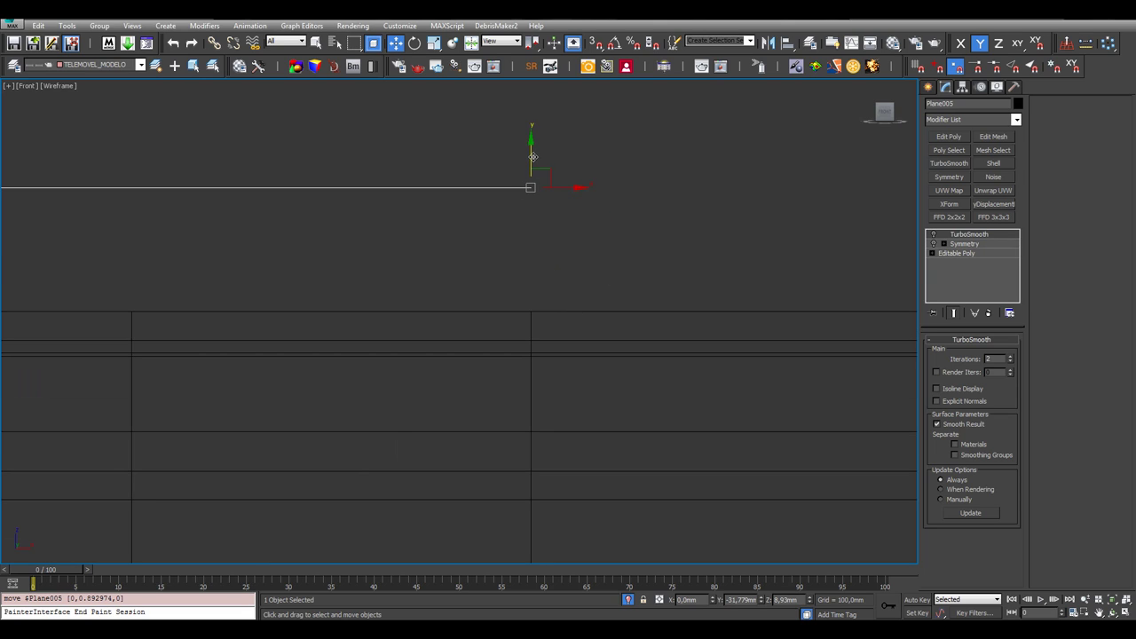
Lower the key until it is level with the topmost line of the neighbouring parts, at about Z 8.714 mm
{"action": "left_click_drag", "start_coordinate": [532, 157], "coordinate": [525, 283]}
{"action": "scroll", "coordinate": [539, 302], "scroll_direction": "up", "scroll_amount": 1}
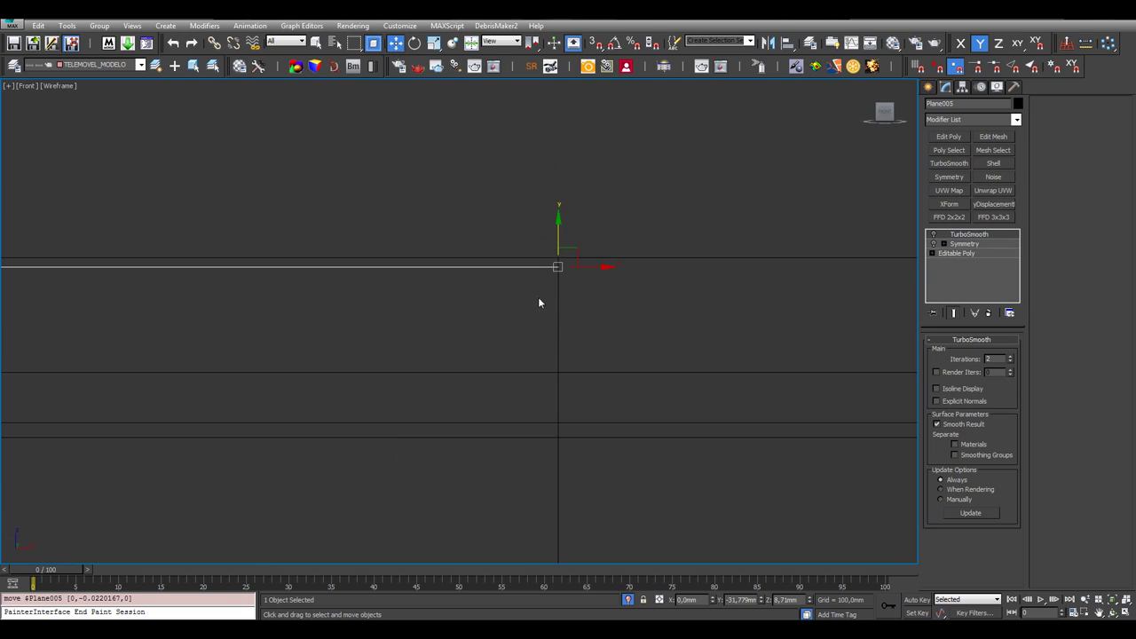
{"action": "left_click_drag", "start_coordinate": [560, 242], "coordinate": [566, 233]}
{"action": "scroll", "coordinate": [857, 398], "scroll_direction": "down", "scroll_amount": 1}
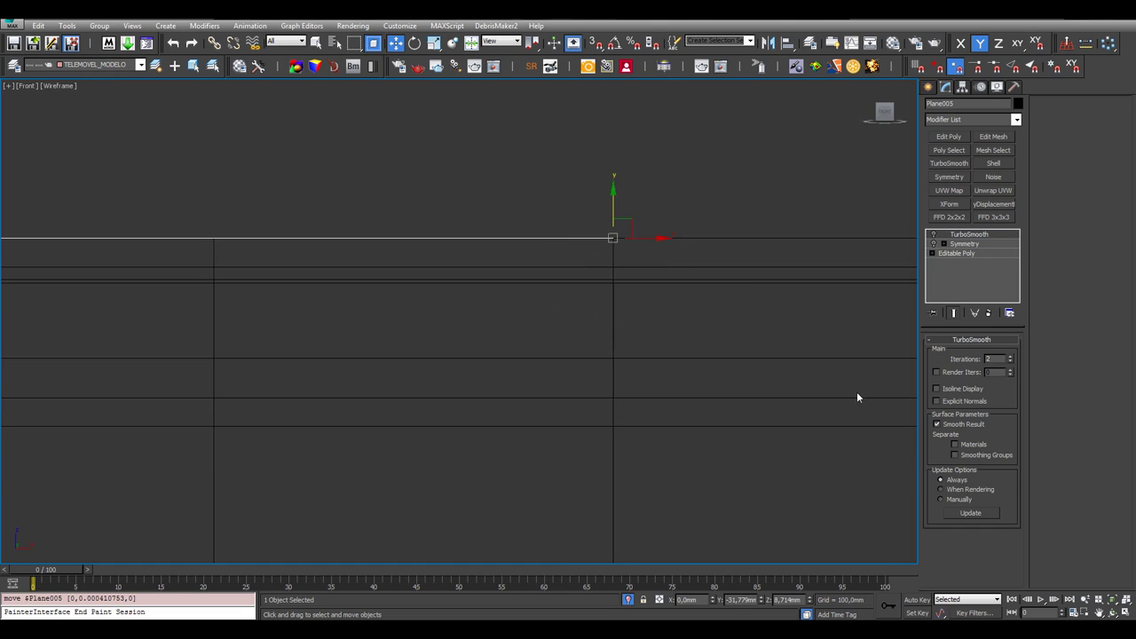
{"action": "scroll", "coordinate": [858, 398], "scroll_direction": "down", "scroll_amount": 1}
{"action": "left_click", "coordinate": [1128, 613]}
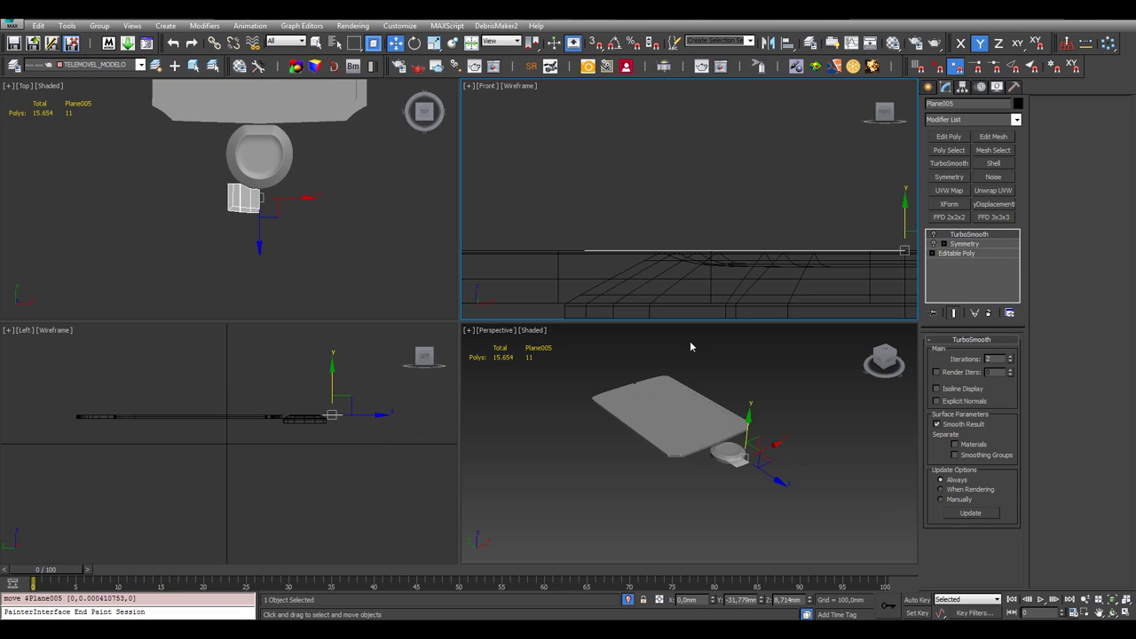
Maximize the Top view, frame the key and display edged faces
{"action": "left_click", "coordinate": [311, 231]}
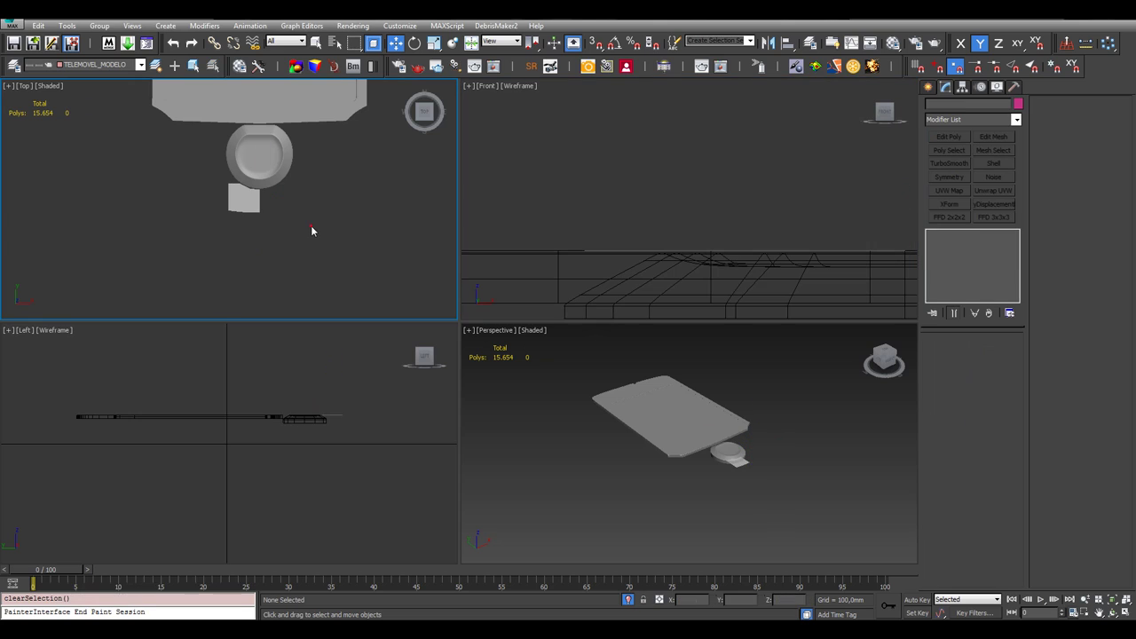
{"action": "left_click", "coordinate": [1128, 612]}
{"action": "scroll", "coordinate": [437, 360], "scroll_direction": "up", "scroll_amount": 4}
{"action": "left_click", "coordinate": [438, 360]}
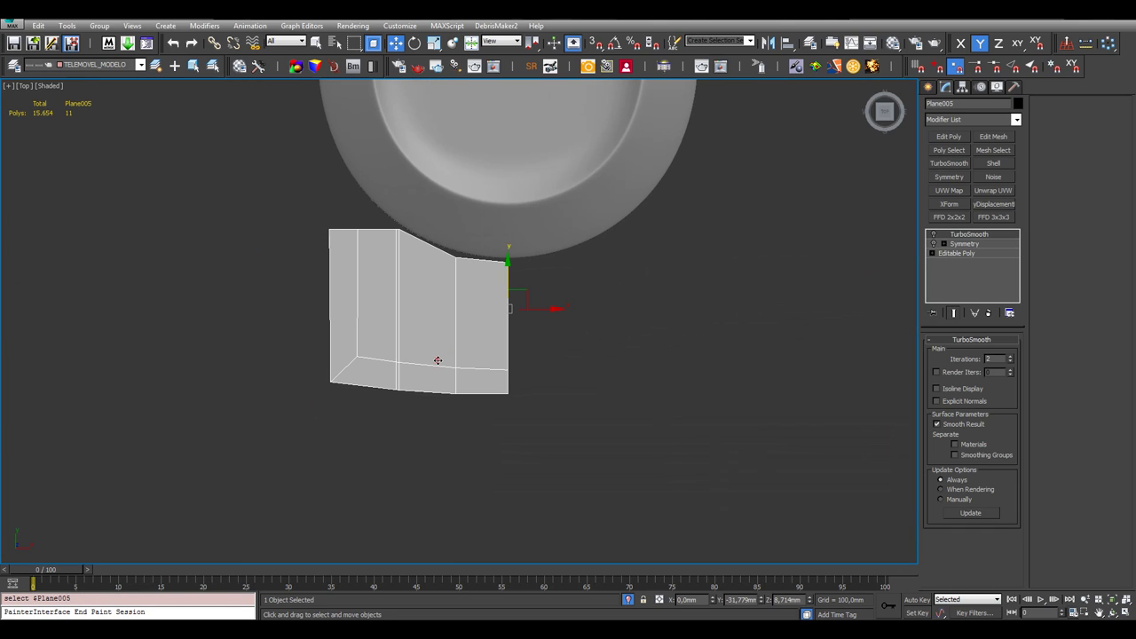
{"action": "key", "text": "F4"}
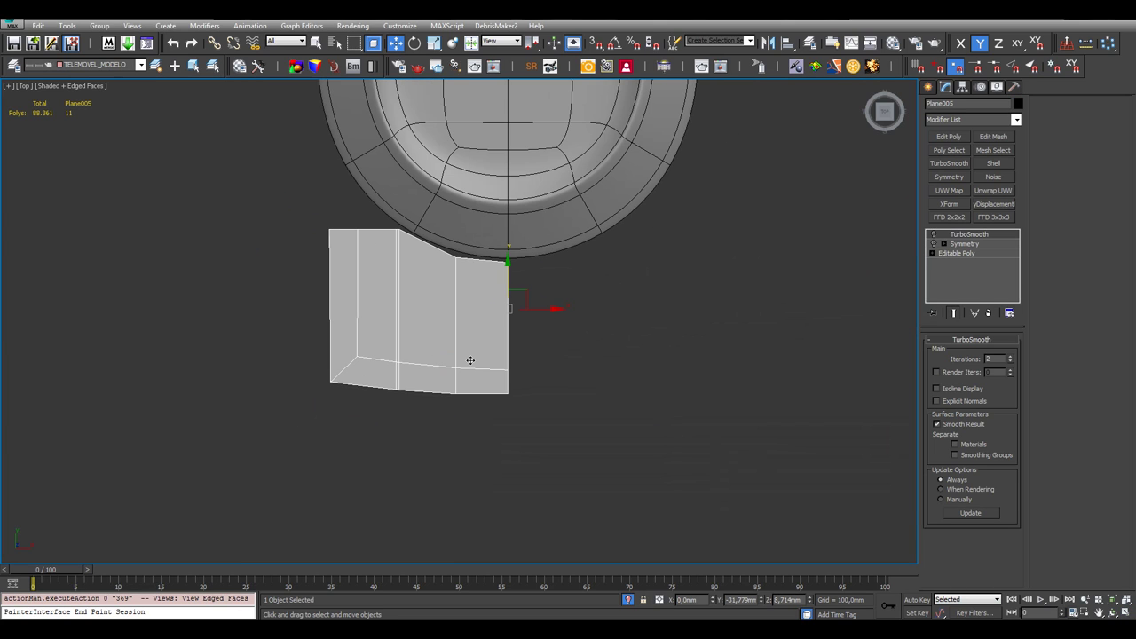
{"action": "left_click", "coordinate": [658, 352]}
{"action": "left_click", "coordinate": [501, 330]}
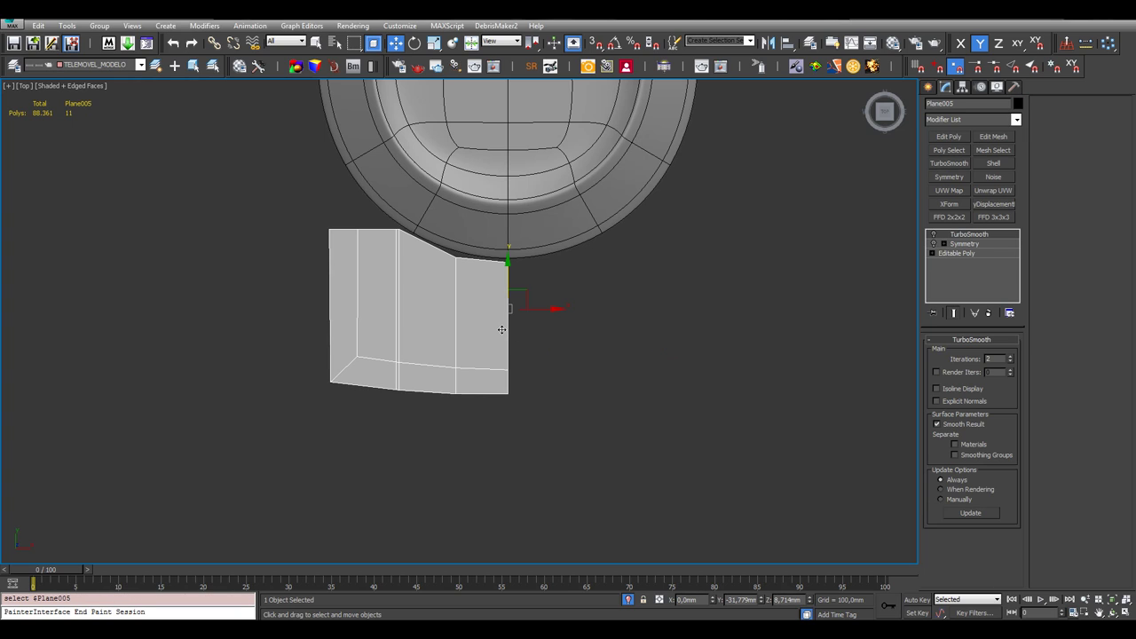
Enable the key's Symmetry and TurboSmooth to examine the smoothed shape, then switch only TurboSmooth off again
{"action": "left_click", "coordinate": [933, 243]}
{"action": "left_click", "coordinate": [933, 234]}
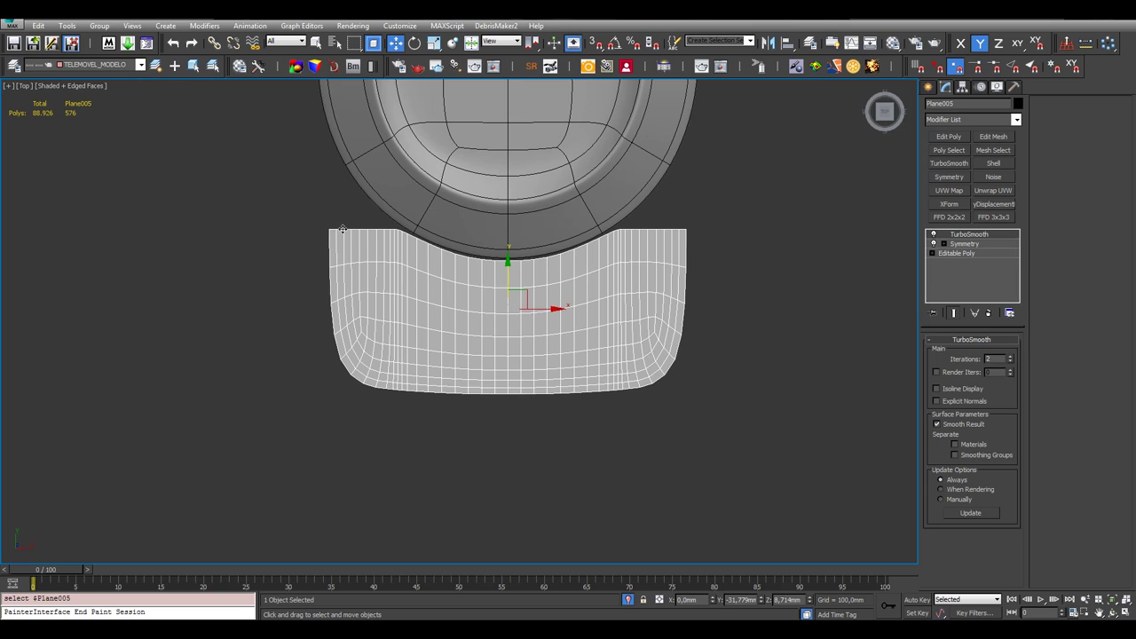
{"action": "left_click", "coordinate": [712, 372]}
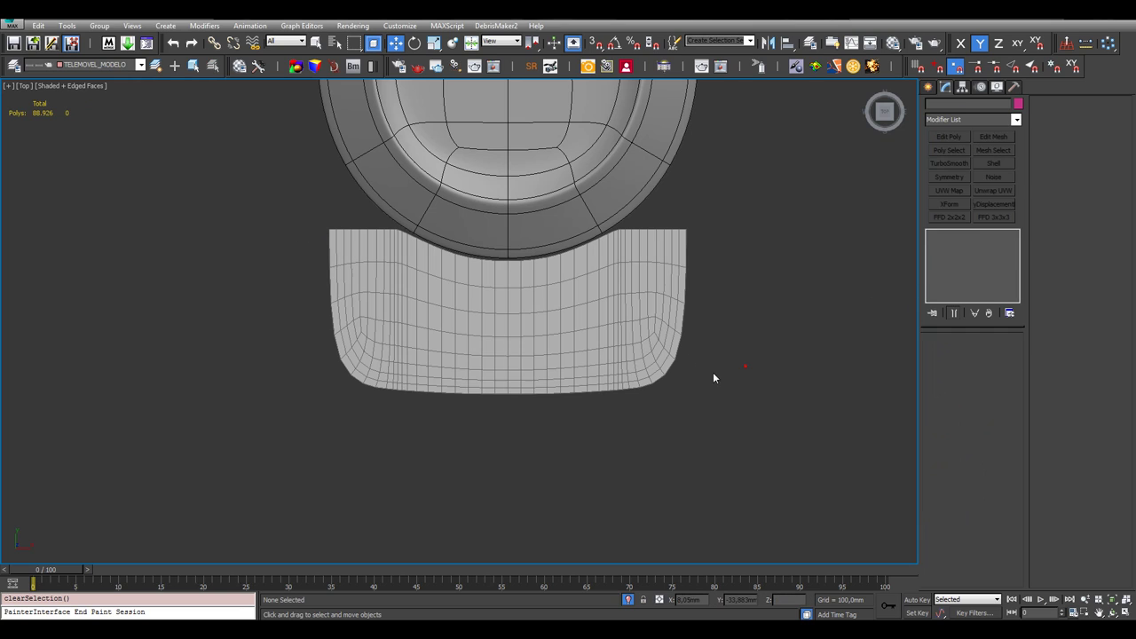
{"action": "left_click", "coordinate": [508, 389]}
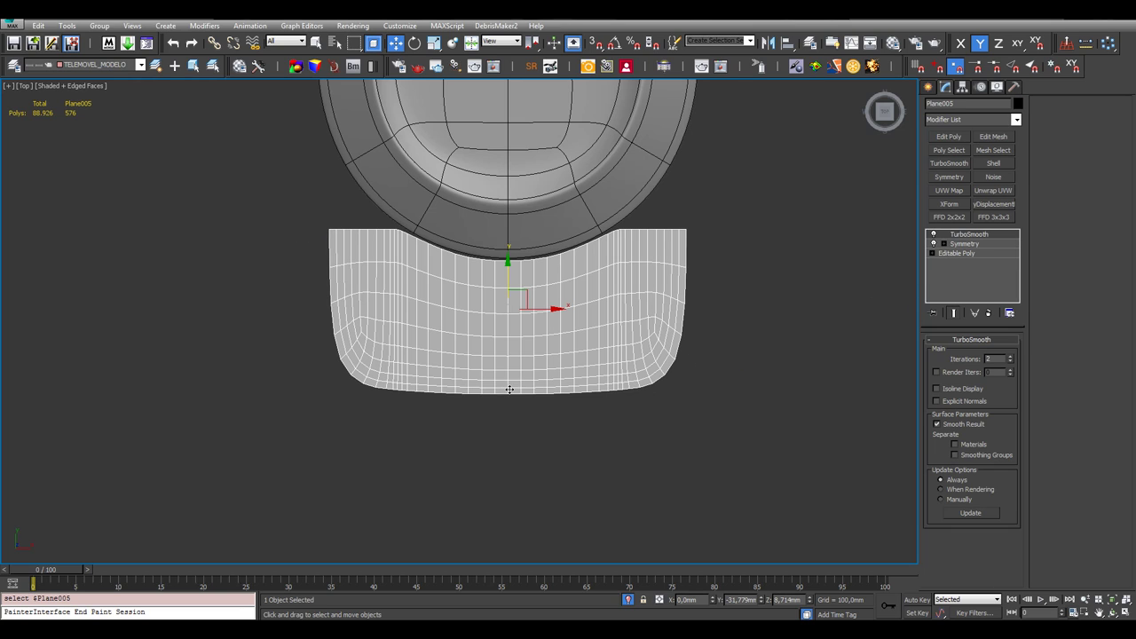
{"action": "left_click", "coordinate": [957, 254]}
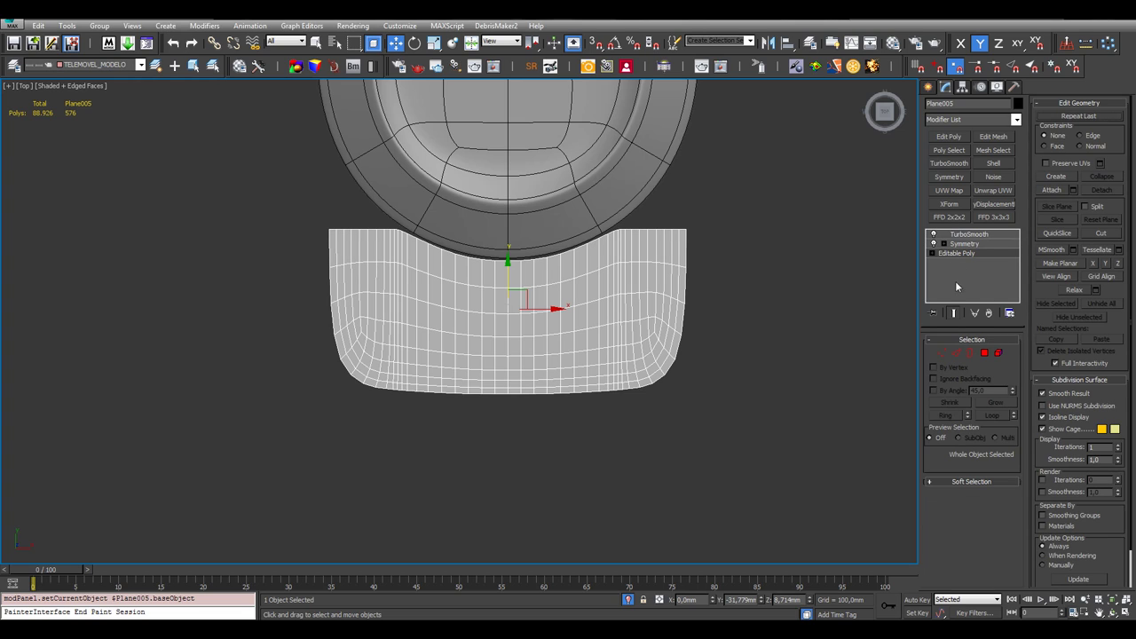
{"action": "left_click", "coordinate": [935, 234]}
{"action": "left_click", "coordinate": [771, 358]}
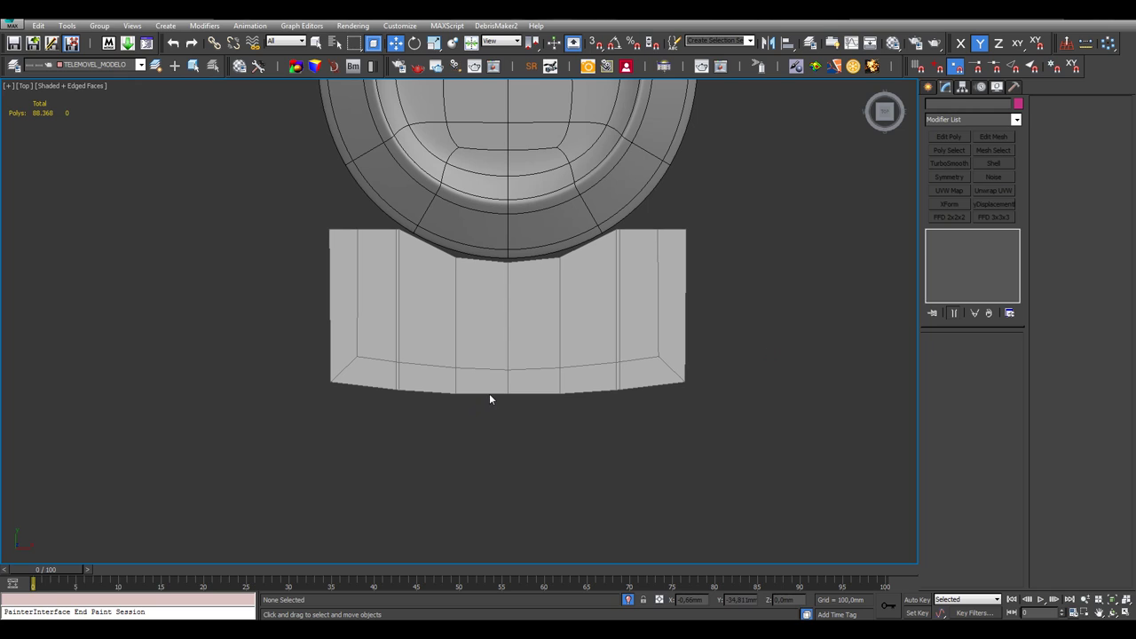
Select the outer side and lower border edges of the key's half mesh in edge editing
{"action": "left_click", "coordinate": [489, 393]}
{"action": "left_click", "coordinate": [956, 253]}
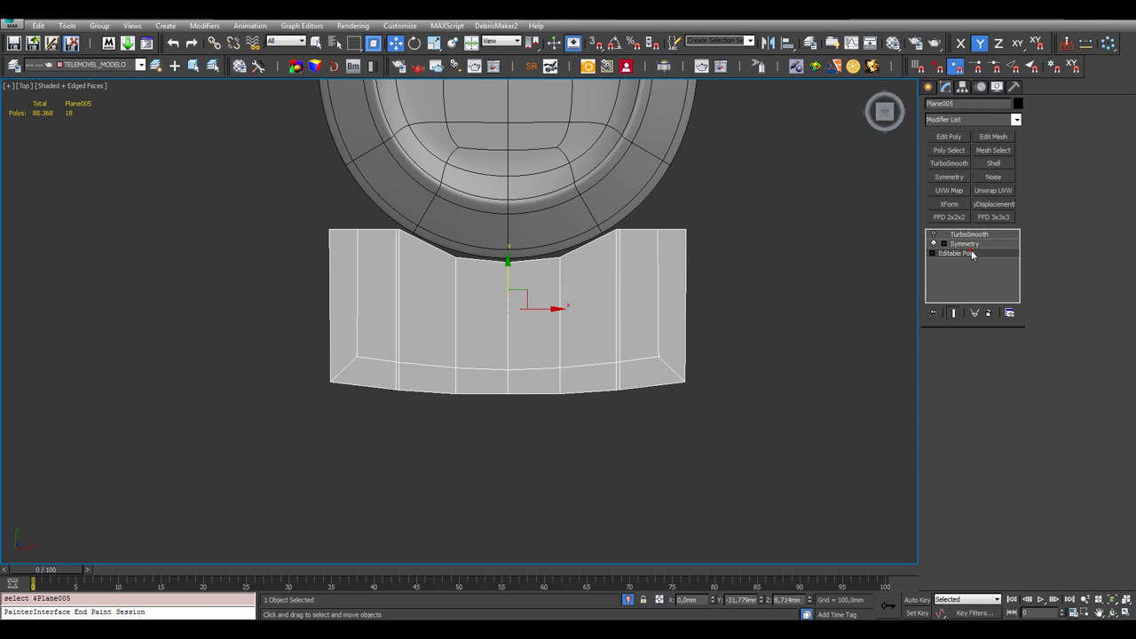
{"action": "key", "text": "2"}
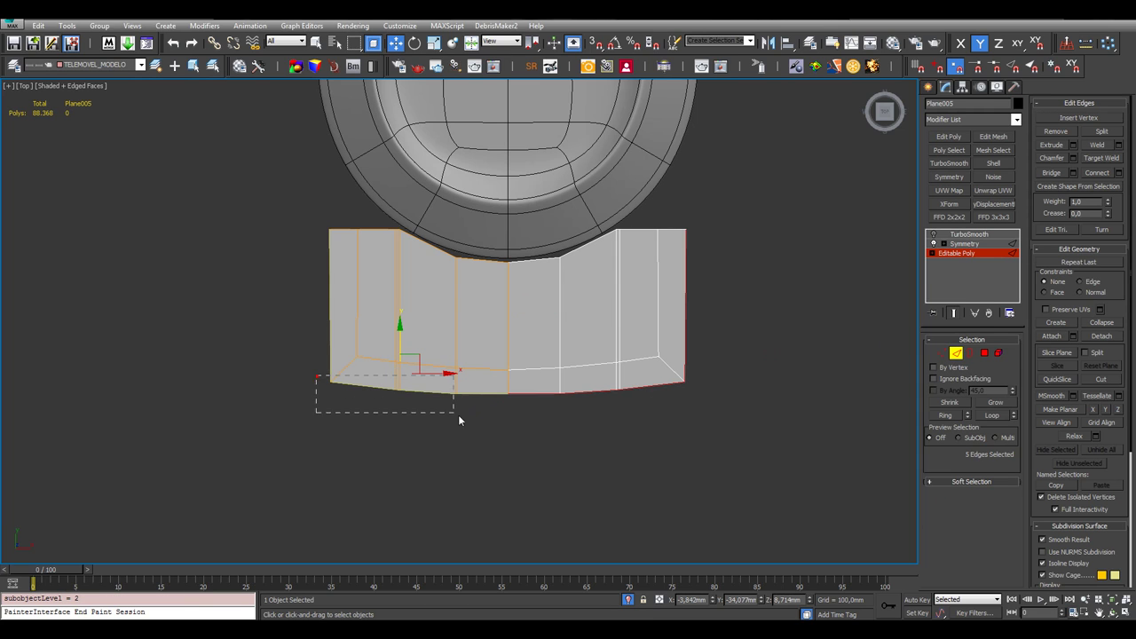
{"action": "left_click_drag", "start_coordinate": [458, 419], "coordinate": [533, 441]}
{"action": "left_click_drag", "start_coordinate": [324, 208], "coordinate": [345, 426]}
Lower the selected border edges in the Front view to about Z 7.645 mm to form a sloping bevel
{"action": "left_click", "coordinate": [1118, 612]}
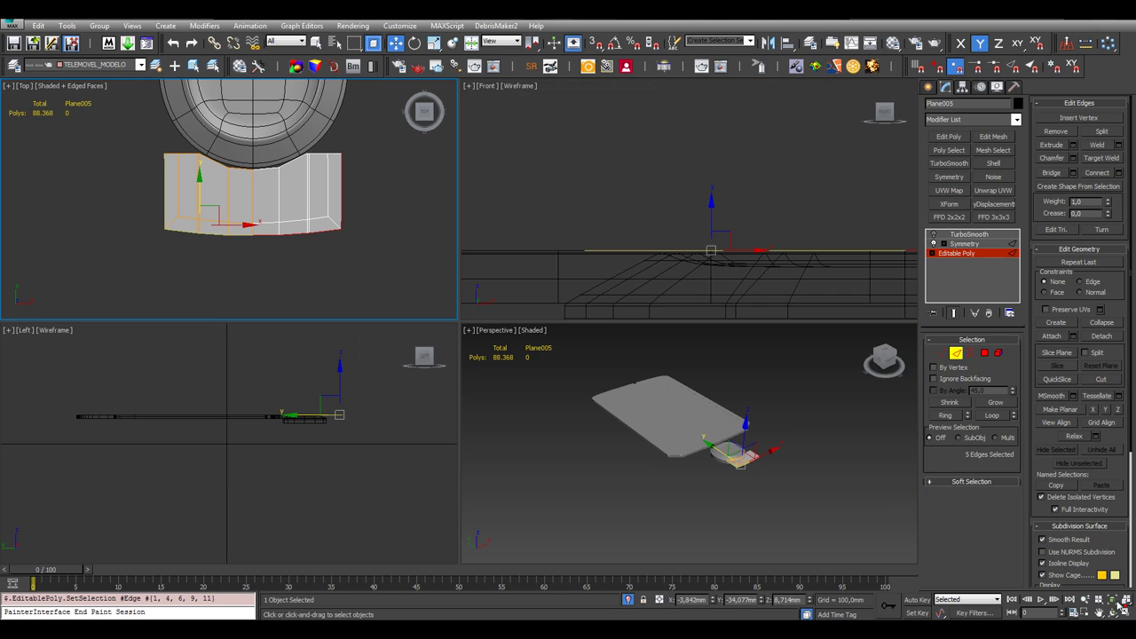
{"action": "right_click", "coordinate": [796, 432]}
{"action": "middle_click_drag", "start_coordinate": [678, 263], "coordinate": [685, 203]}
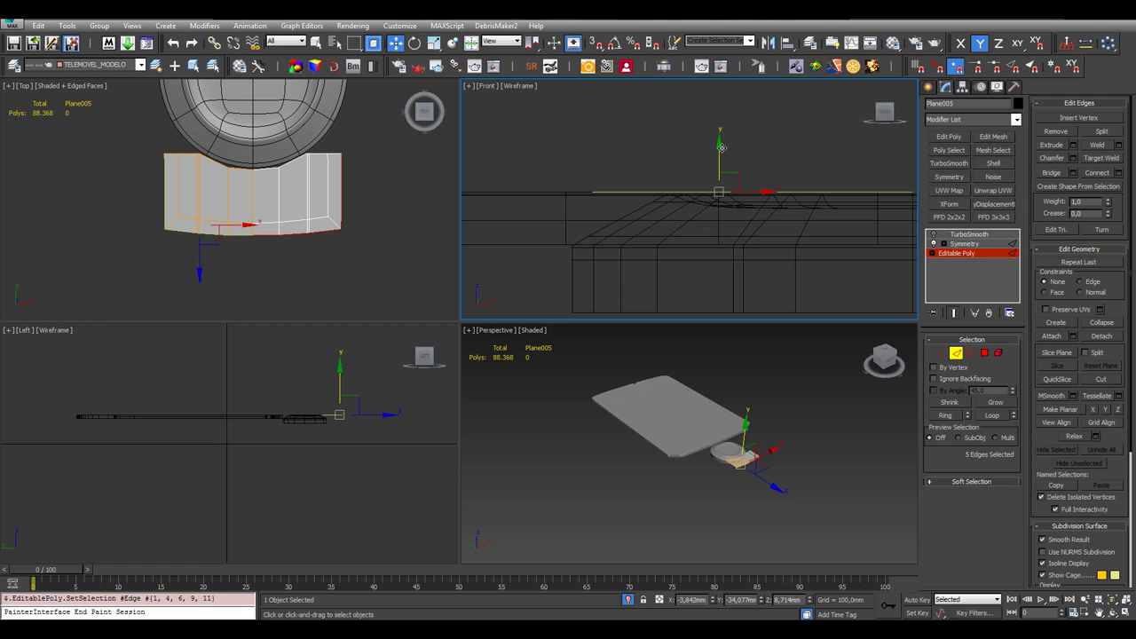
{"action": "left_click_drag", "start_coordinate": [720, 147], "coordinate": [744, 261]}
Enable TurboSmooth on the bevelled key and show it with edged faces in a maximized Perspective view
{"action": "middle_click", "coordinate": [844, 467]}
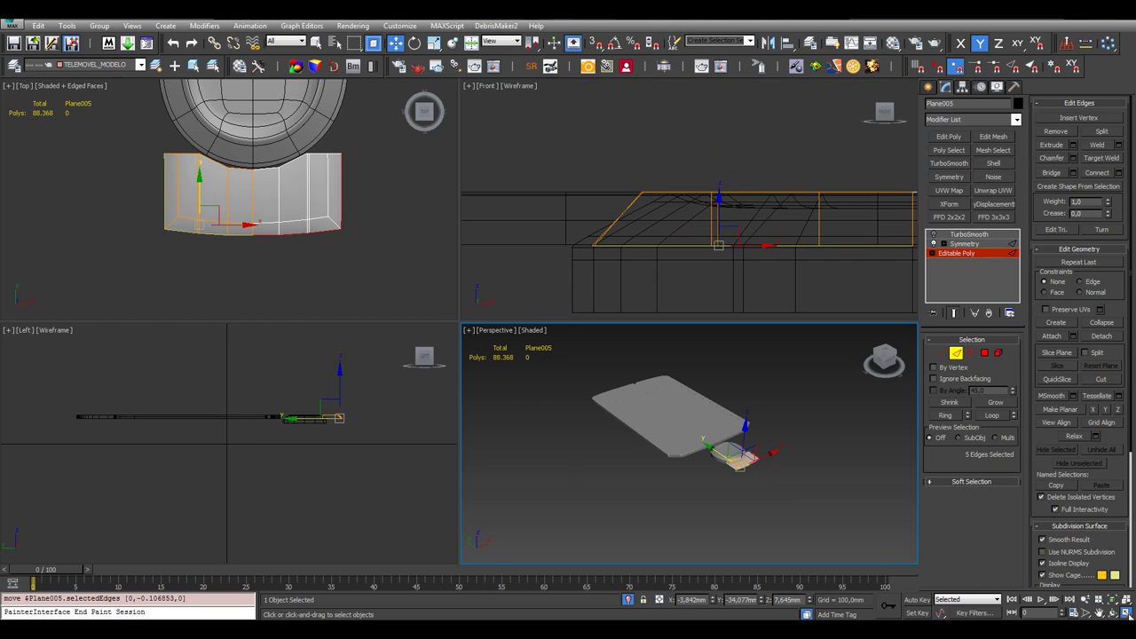
{"action": "key", "text": "alt+w"}
{"action": "middle_click_drag", "start_coordinate": [845, 467], "coordinate": [646, 334]}
{"action": "scroll", "coordinate": [532, 235], "scroll_direction": "up", "scroll_amount": 6}
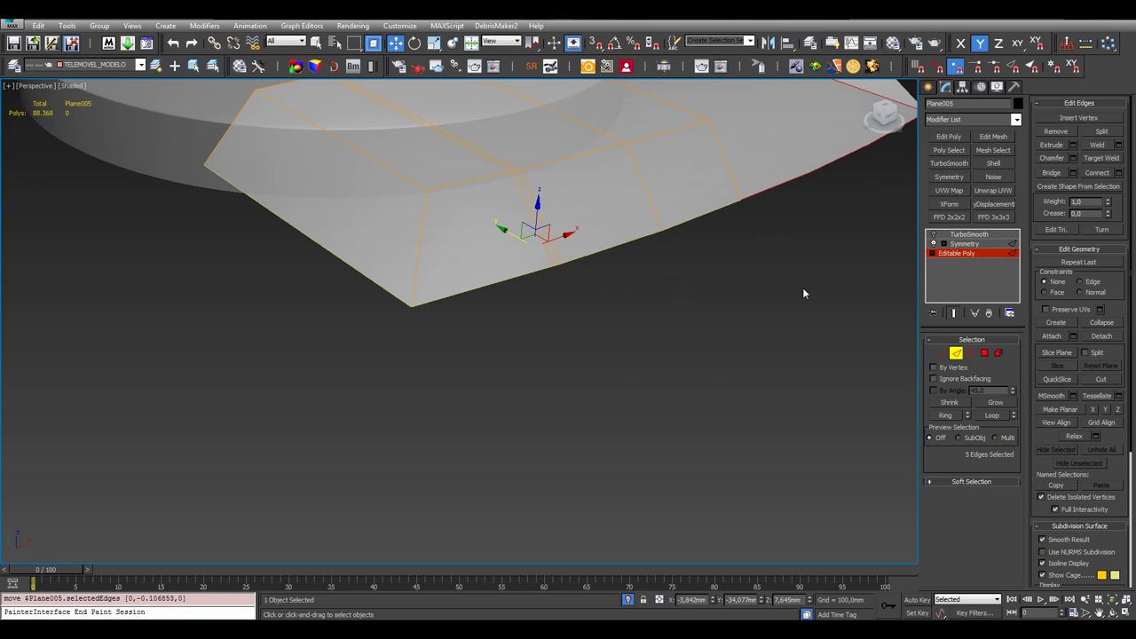
{"action": "left_click", "coordinate": [966, 233]}
{"action": "left_click", "coordinate": [933, 233]}
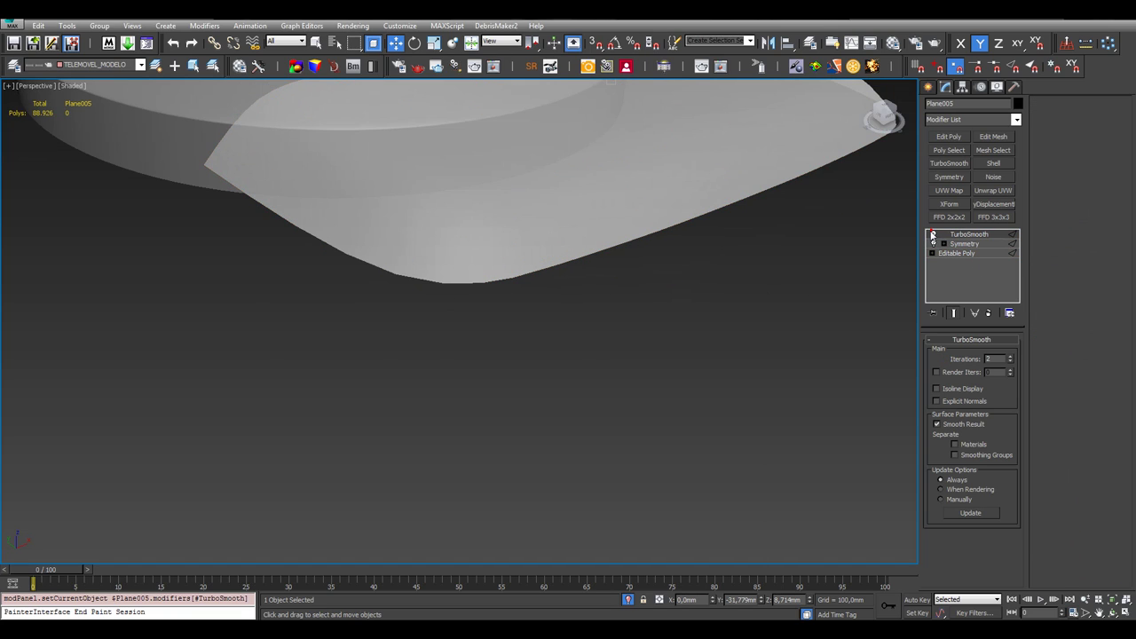
{"action": "key", "text": "F4"}
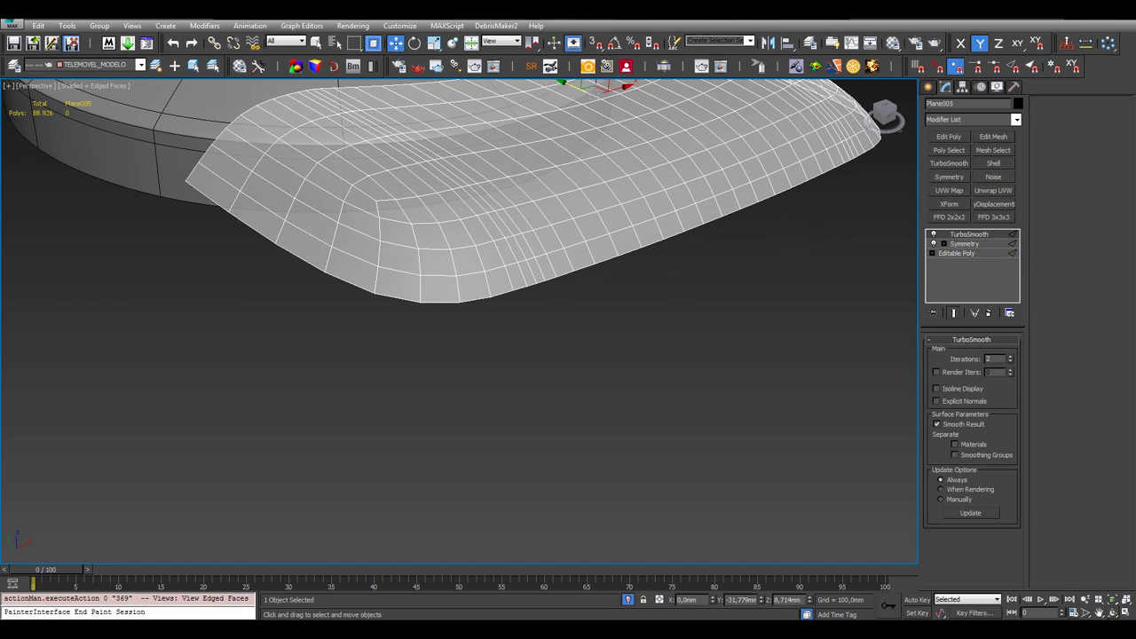
Return to the key's Editable Poly level, hide edged faces in the Perspective view and switch TurboSmooth off
{"action": "left_click", "coordinate": [1113, 612]}
{"action": "left_click_drag", "start_coordinate": [434, 346], "coordinate": [476, 334]}
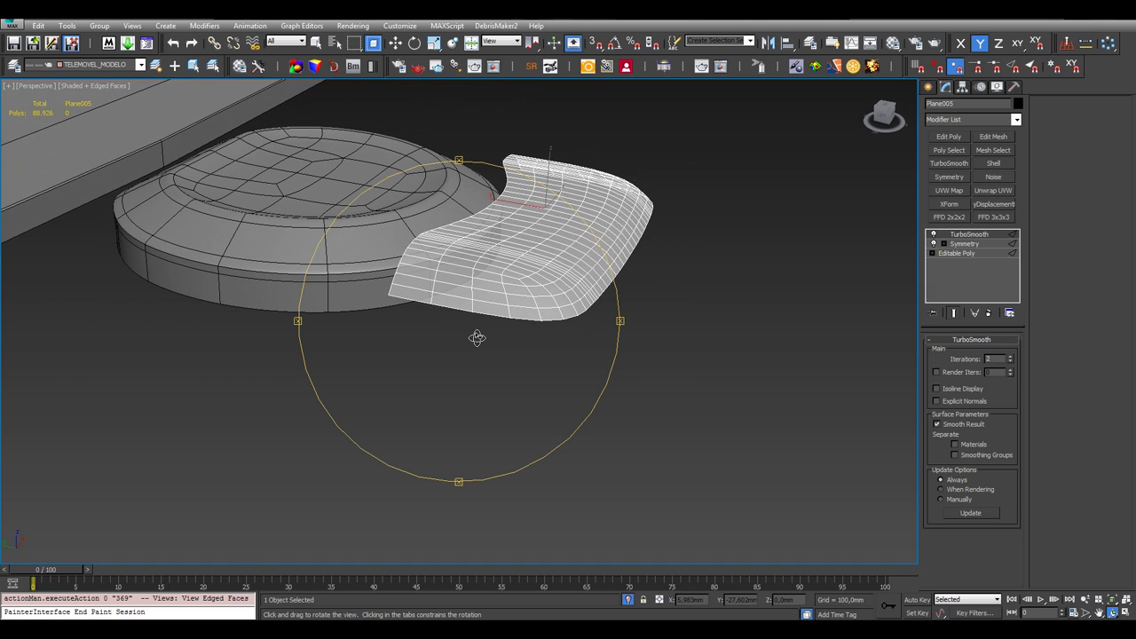
{"action": "left_click", "coordinate": [957, 253]}
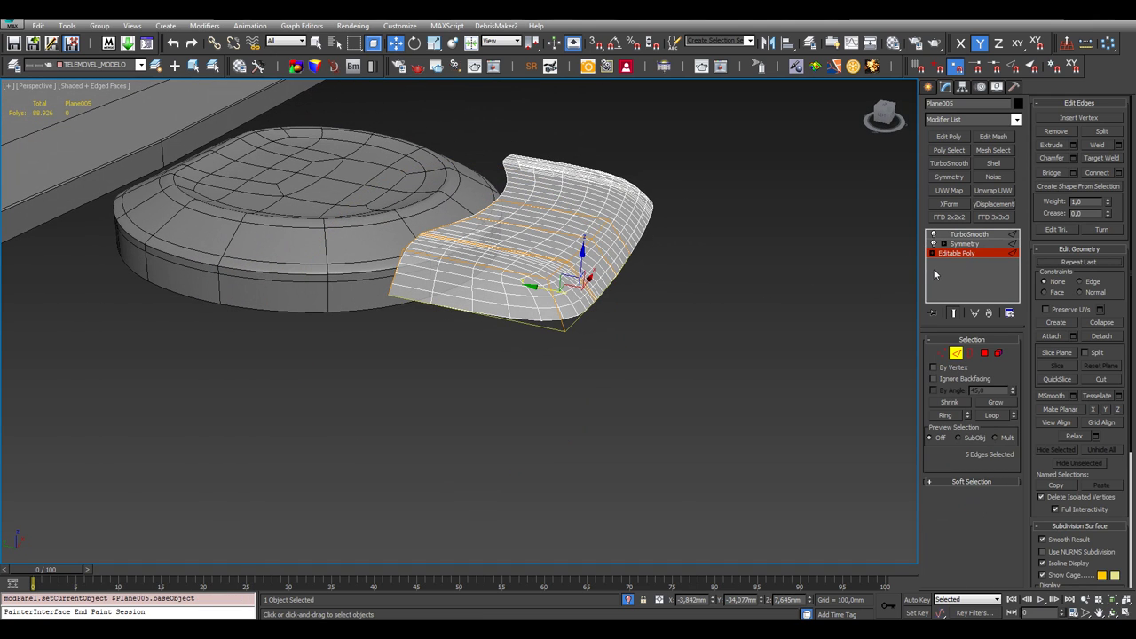
{"action": "key", "text": "F4"}
{"action": "key", "text": "F4"}
{"action": "key", "text": "F4"}
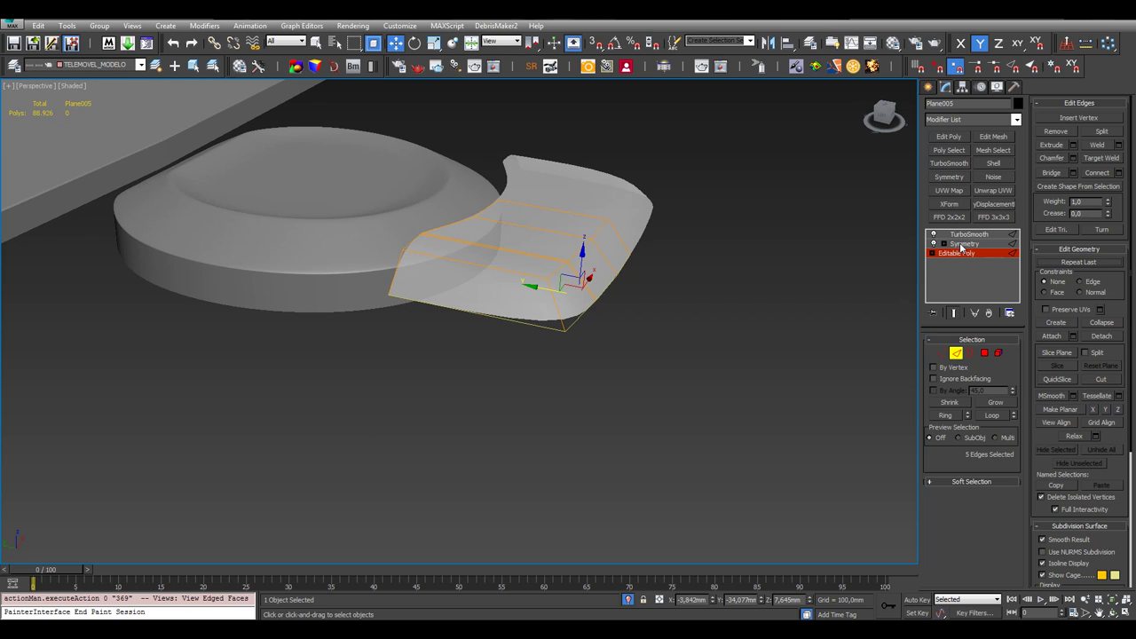
{"action": "left_click", "coordinate": [933, 234]}
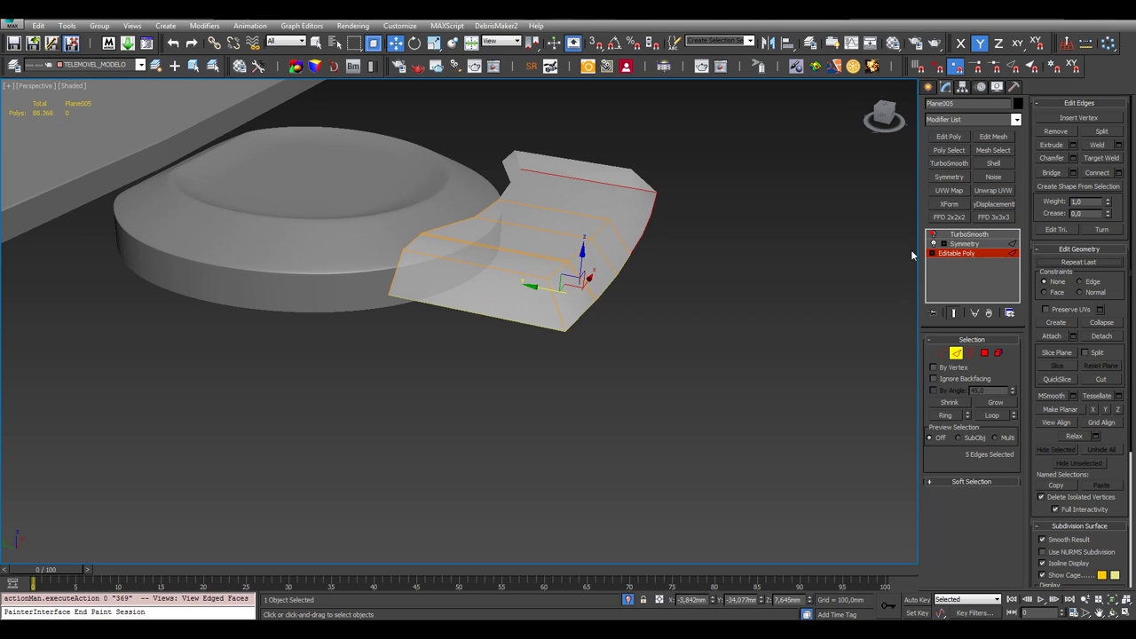
Examine the unsmoothed key's bevelled sides from low side angles beside the round button
{"action": "left_click", "coordinate": [1114, 613]}
{"action": "left_click_drag", "start_coordinate": [439, 368], "coordinate": [455, 359]}
{"action": "left_click_drag", "start_coordinate": [478, 350], "coordinate": [450, 346]}
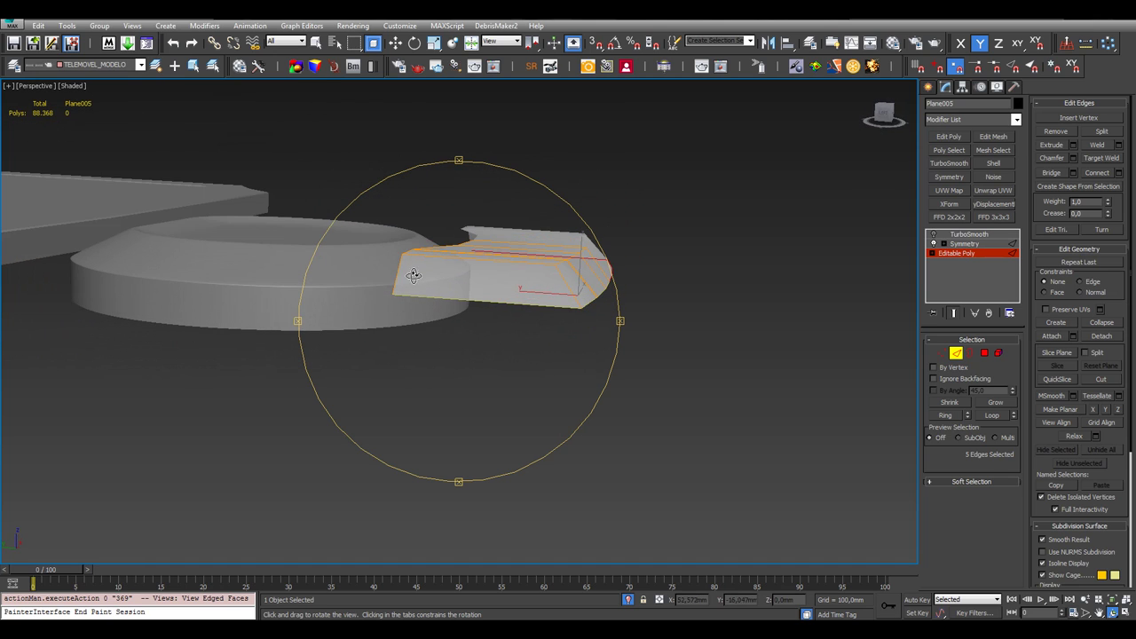
{"action": "left_click_drag", "start_coordinate": [459, 231], "coordinate": [593, 293]}
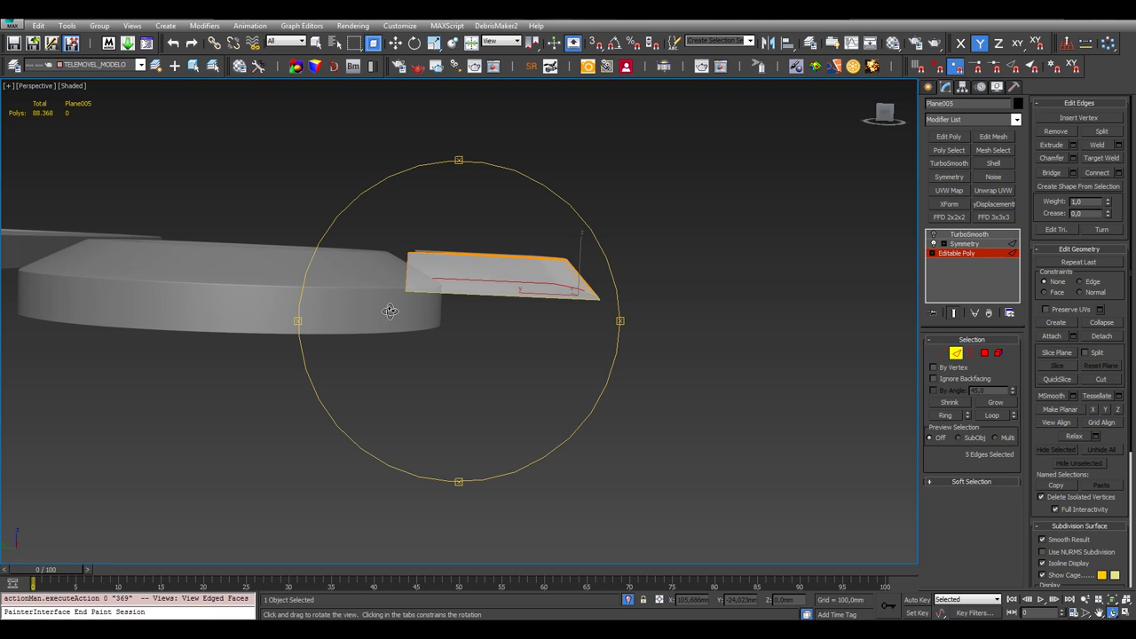
{"action": "left_click_drag", "start_coordinate": [391, 312], "coordinate": [730, 437]}
{"action": "right_click", "coordinate": [729, 437]}
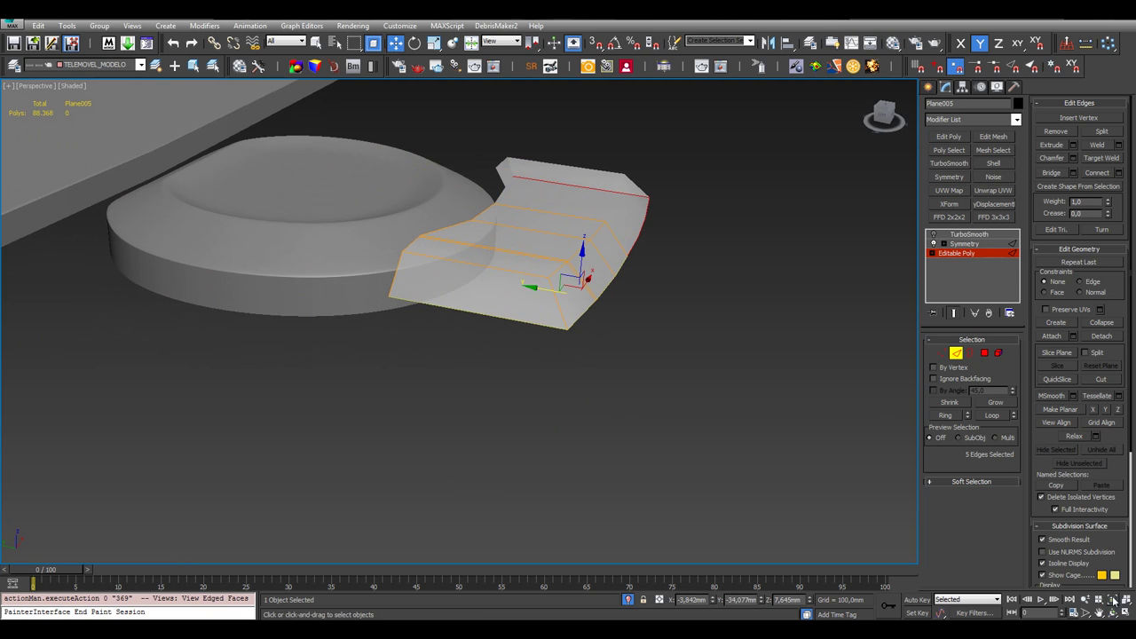
In the maximized Top view, select the half mesh's outer upper corner vertex and pick up its Z value
{"action": "key", "text": "alt+w"}
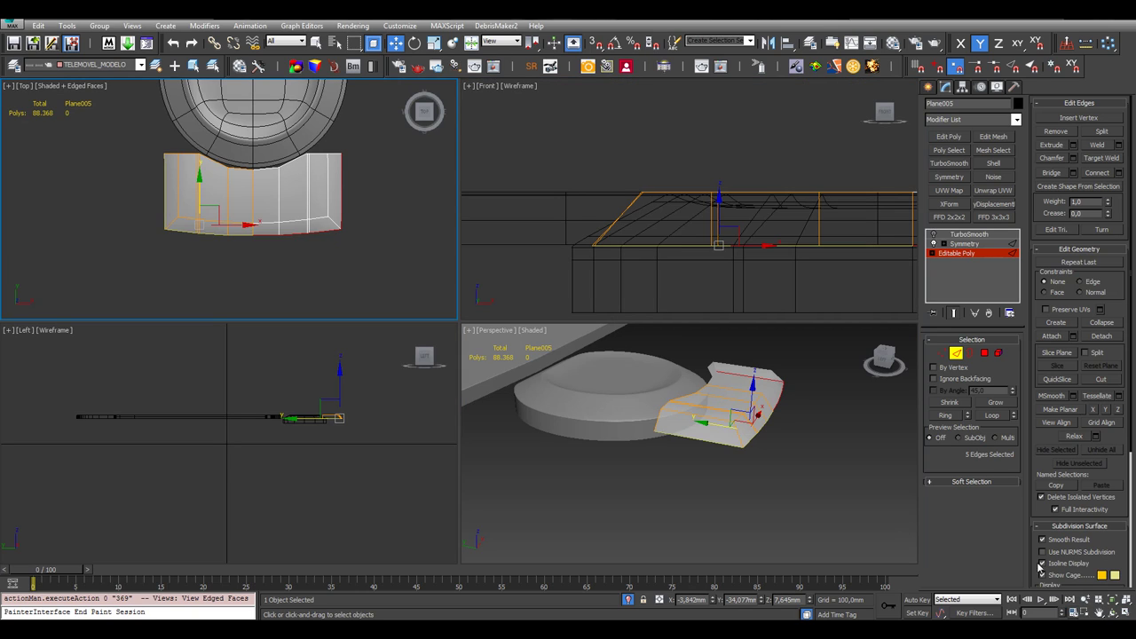
{"action": "key", "text": "alt+w"}
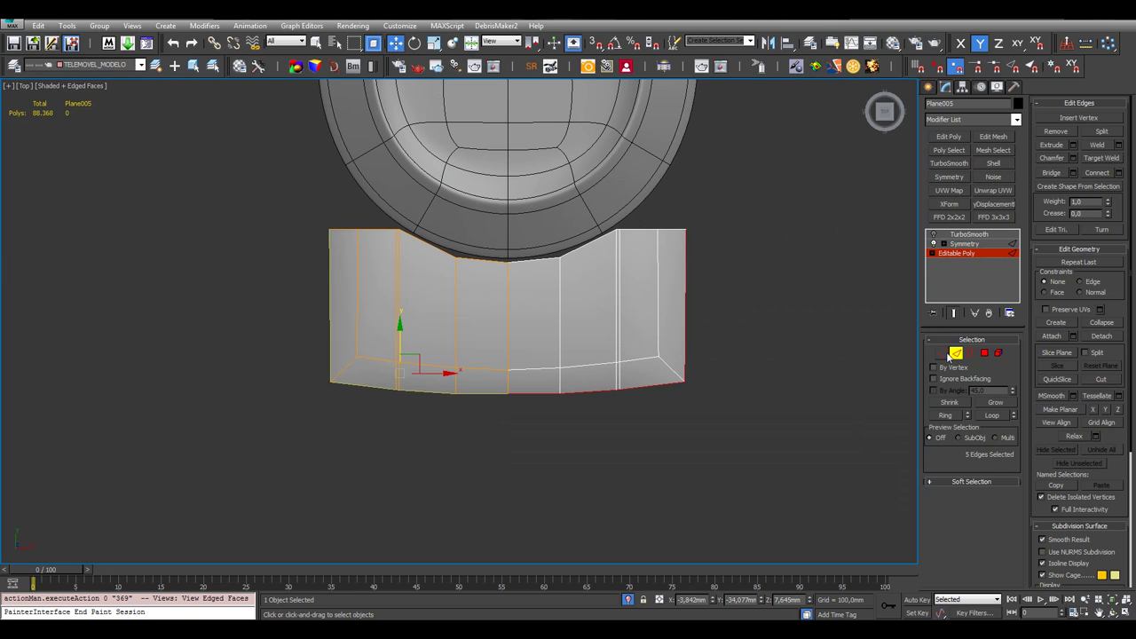
{"action": "left_click", "coordinate": [942, 353]}
{"action": "left_click_drag", "start_coordinate": [279, 183], "coordinate": [337, 256]}
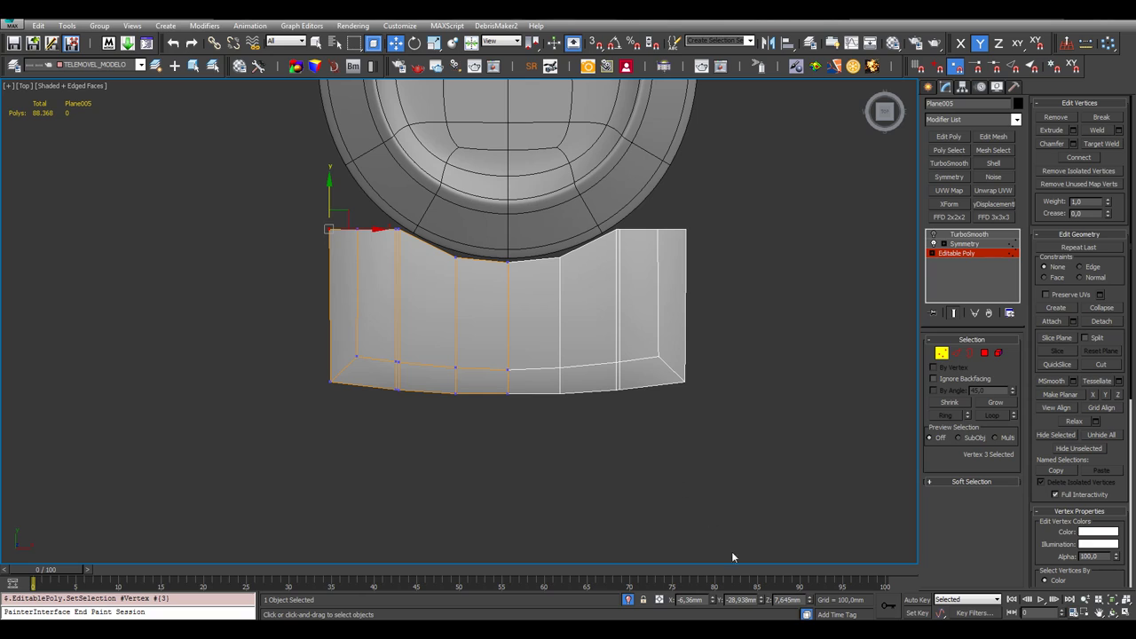
{"action": "double_click", "coordinate": [799, 600]}
Set the Z position of the remaining vertices along the half mesh's upper edge to 7,645 mm
{"action": "left_click", "coordinate": [351, 195]}
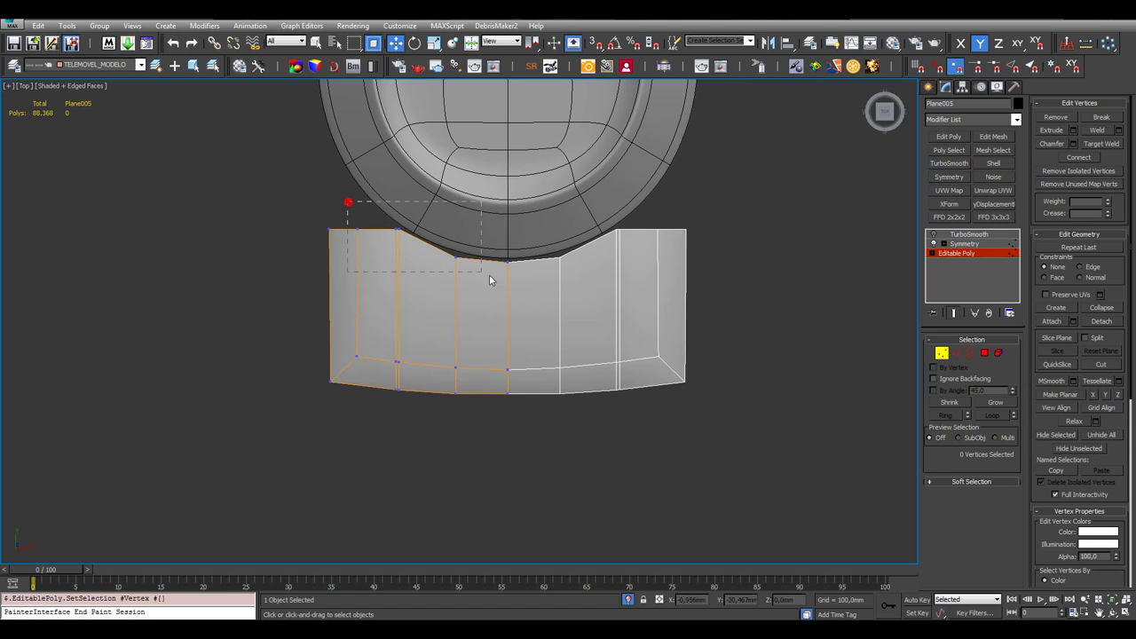
{"action": "left_click_drag", "start_coordinate": [515, 282], "coordinate": [516, 282]}
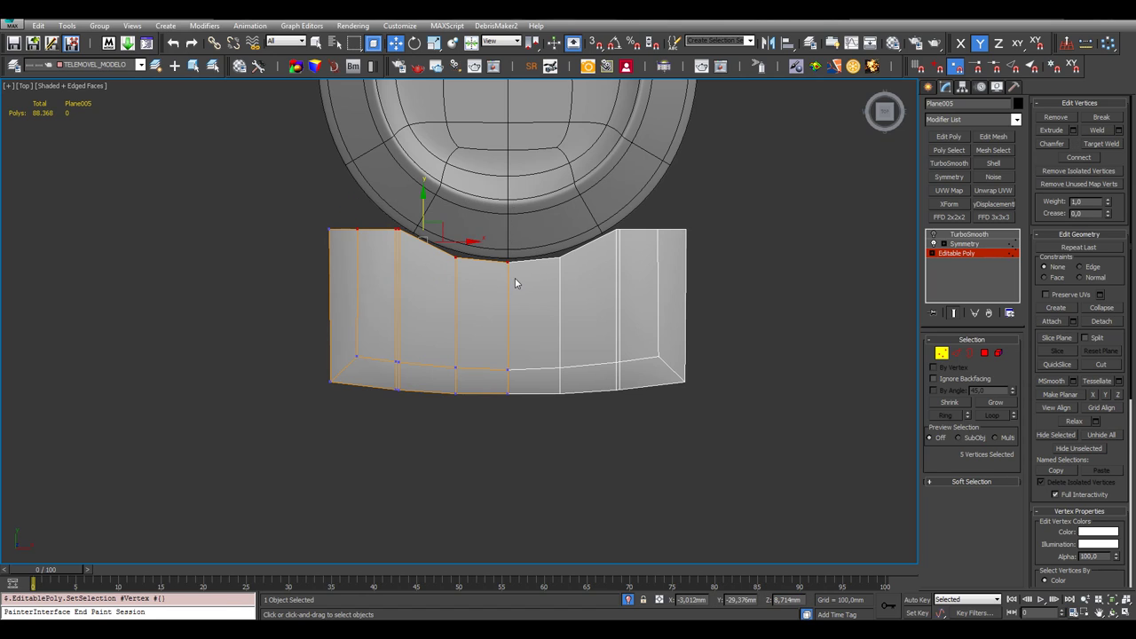
{"action": "double_click", "coordinate": [787, 600]}
{"action": "type", "text": "7,645"}
{"action": "key", "text": "Return"}
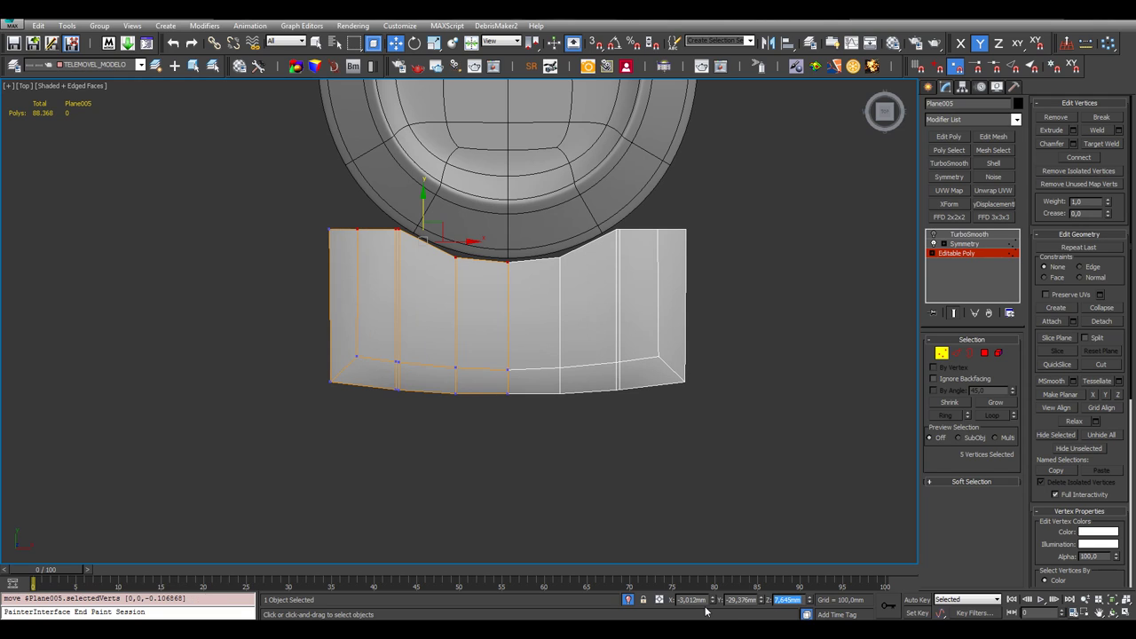
Leave vertex editing, deselect the key and show it with edged faces in a maximized Perspective view
{"action": "left_click", "coordinate": [950, 254]}
{"action": "left_click", "coordinate": [806, 353]}
{"action": "key", "text": "alt+w"}
{"action": "left_click", "coordinate": [861, 515]}
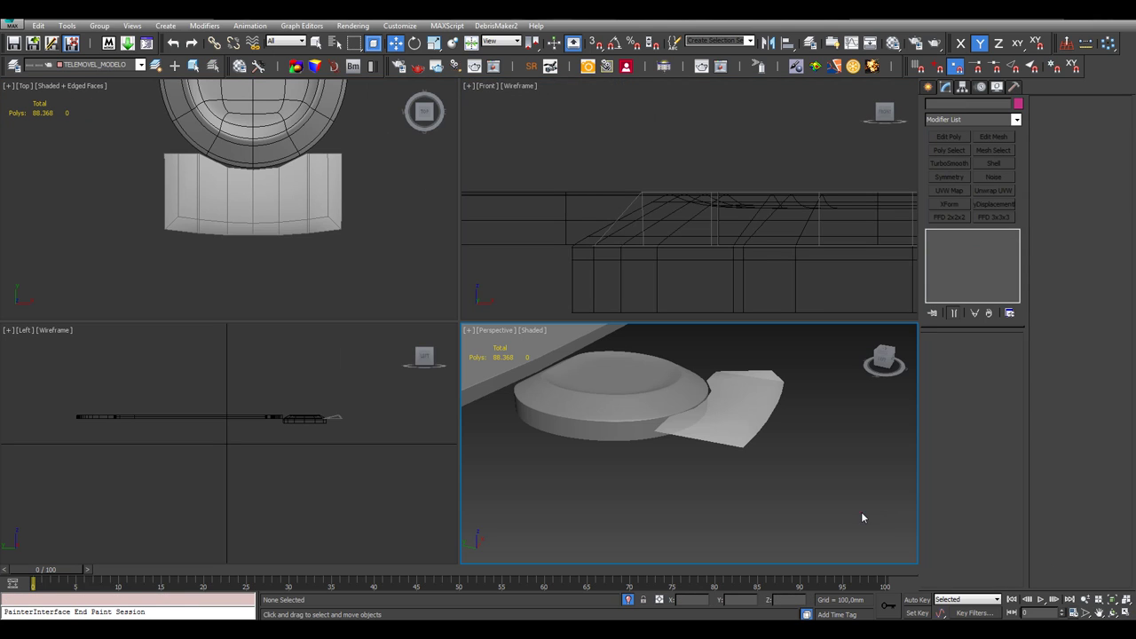
{"action": "left_click", "coordinate": [1126, 601]}
{"action": "left_click", "coordinate": [1113, 612]}
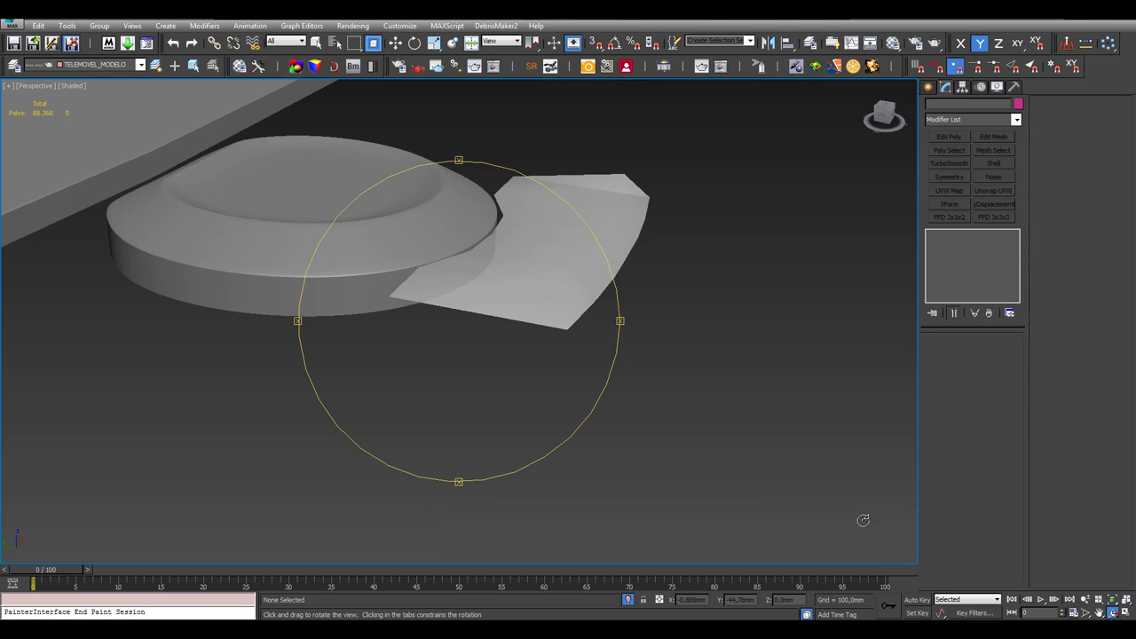
{"action": "mouse_move", "coordinate": [448, 377]}
{"action": "left_mouse_down"}
{"action": "mouse_move", "coordinate": [456, 355]}
{"action": "mouse_move", "coordinate": [485, 342]}
{"action": "mouse_move", "coordinate": [403, 363]}
{"action": "mouse_move", "coordinate": [484, 332]}
{"action": "mouse_move", "coordinate": [462, 340]}
{"action": "mouse_move", "coordinate": [378, 242]}
{"action": "left_mouse_up"}
{"action": "key", "text": "F4"}
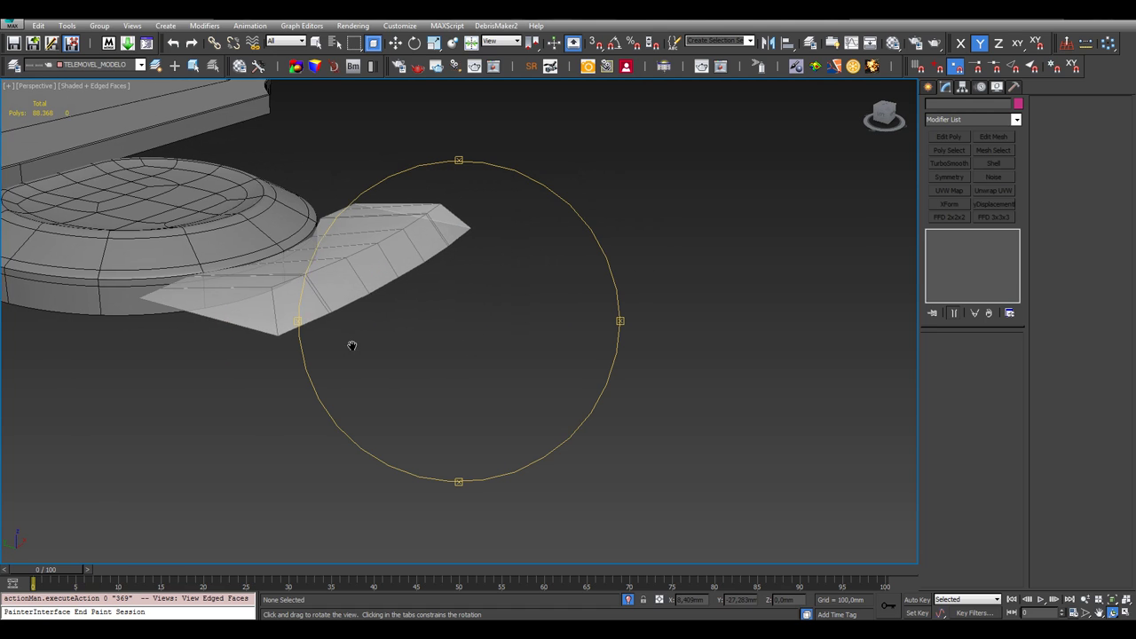
{"action": "middle_click_drag", "start_coordinate": [352, 345], "coordinate": [427, 311], "text": "alt"}
Enable the key's TurboSmooth and examine the smoothed shape with and without edged faces from several angles
{"action": "key", "text": "w"}
{"action": "left_click", "coordinate": [435, 302]}
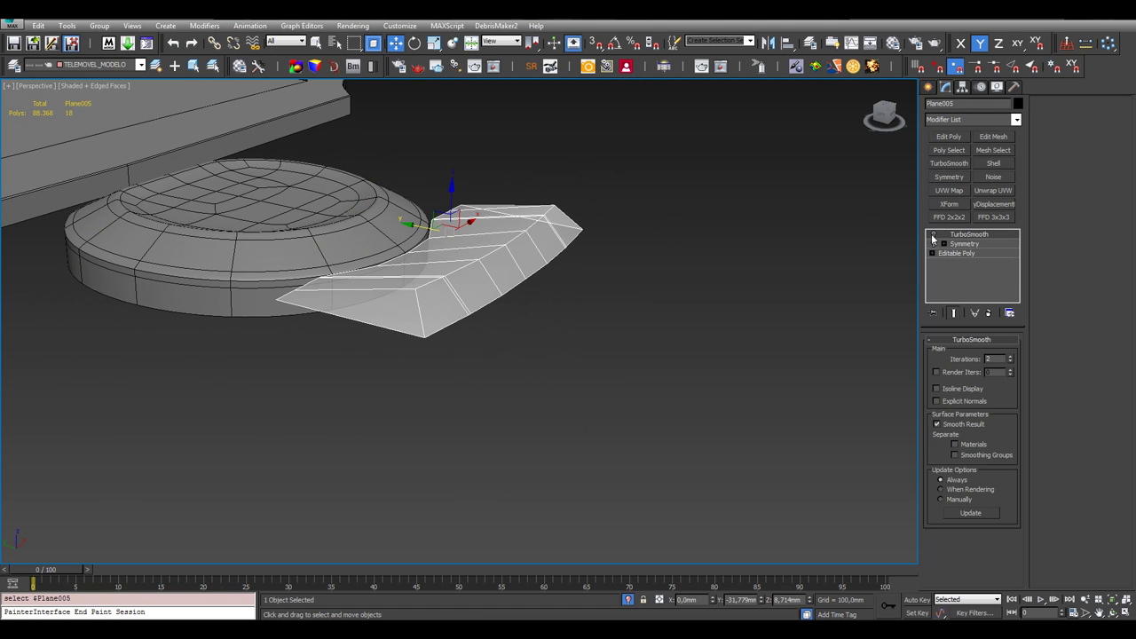
{"action": "left_click", "coordinate": [933, 234]}
{"action": "left_click", "coordinate": [848, 501]}
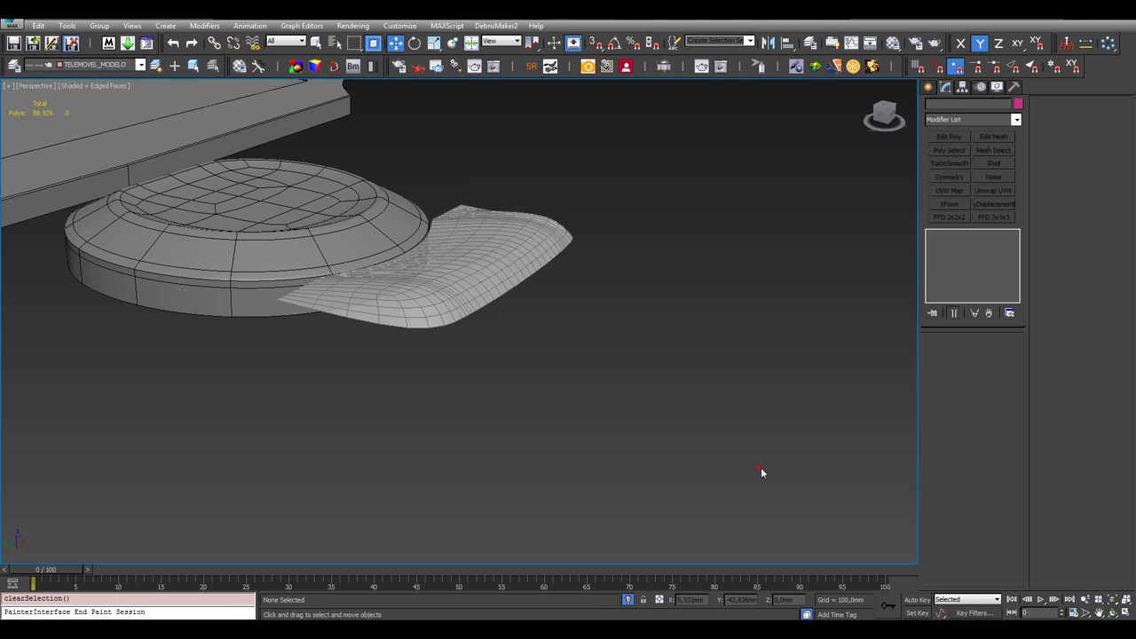
{"action": "key", "text": "F4"}
{"action": "key", "text": "F3"}
{"action": "key", "text": "F3"}
{"action": "key", "text": "F4"}
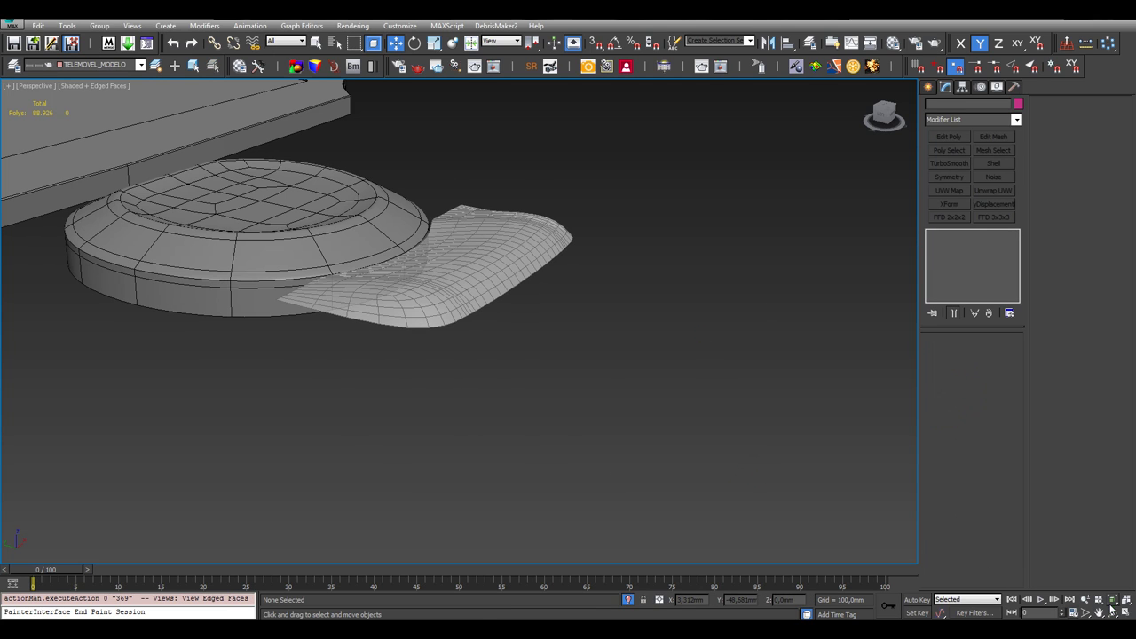
{"action": "left_click", "coordinate": [1113, 611]}
{"action": "left_click_drag", "start_coordinate": [402, 352], "coordinate": [427, 340]}
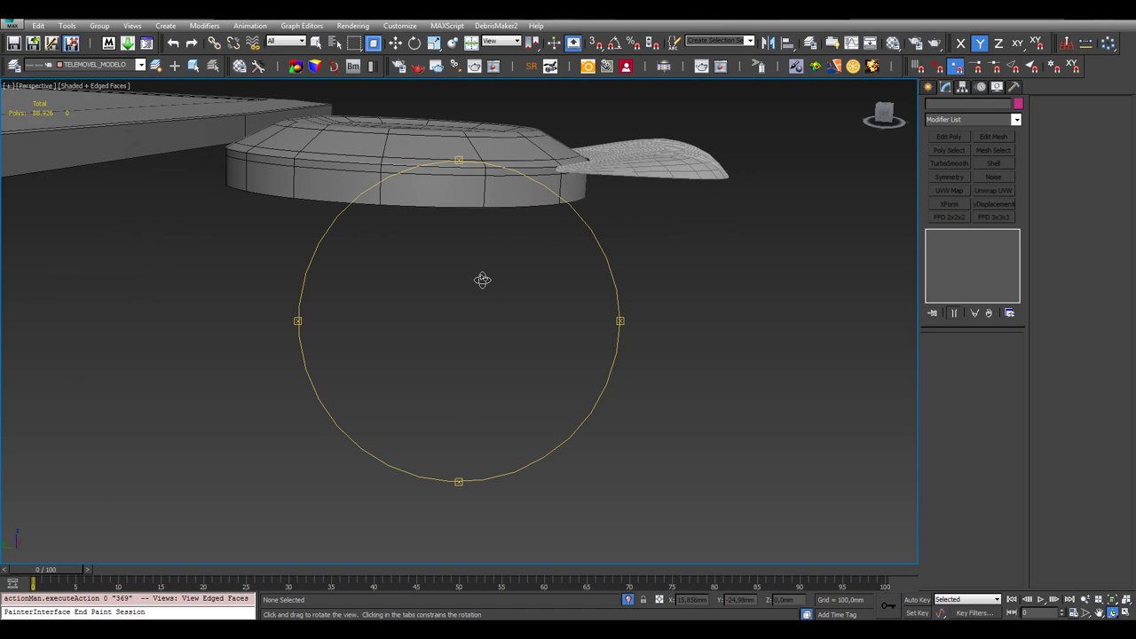
{"action": "left_click_drag", "start_coordinate": [482, 279], "coordinate": [460, 288]}
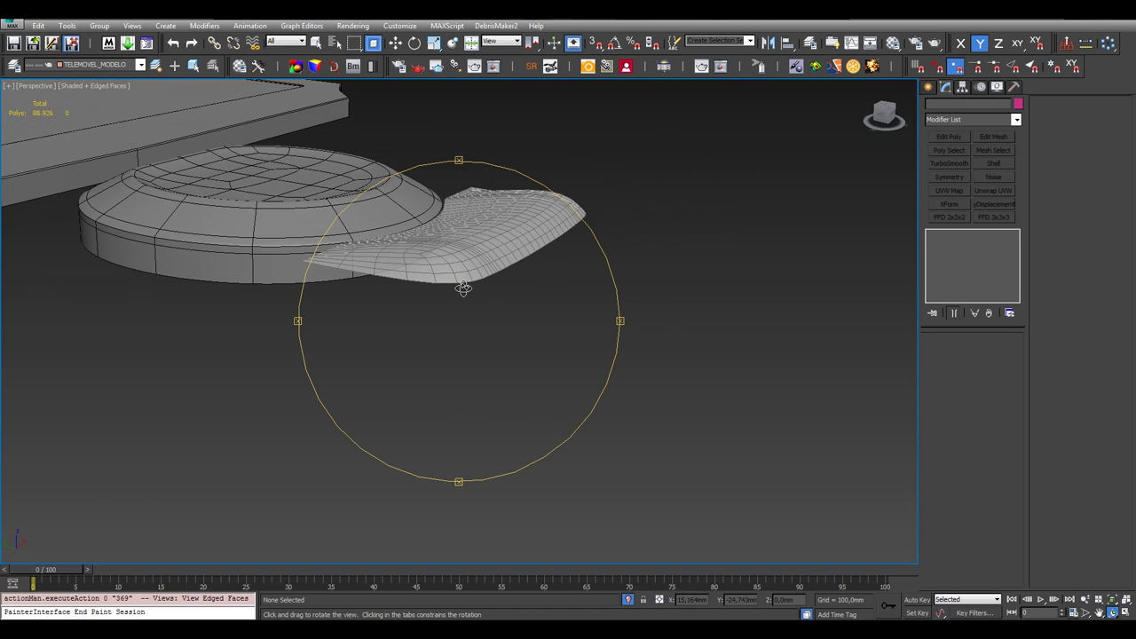
{"action": "key", "text": "w"}
{"action": "left_click", "coordinate": [437, 249]}
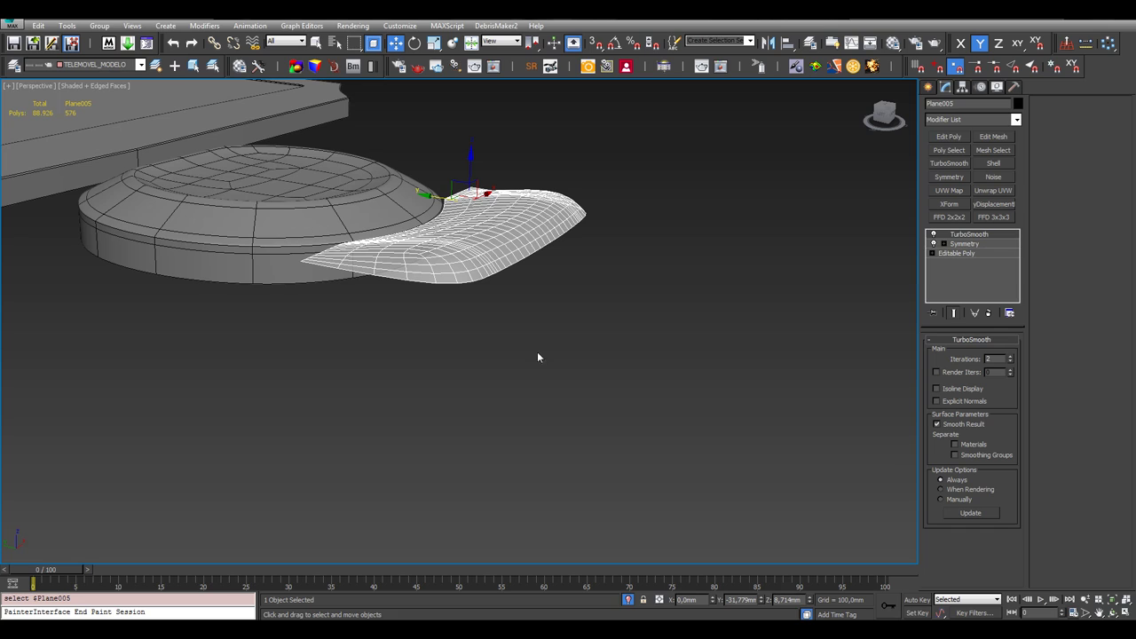
Return to the four-view layout, show the Top view shaded and switch the key's TurboSmooth off
{"action": "left_click", "coordinate": [1127, 612]}
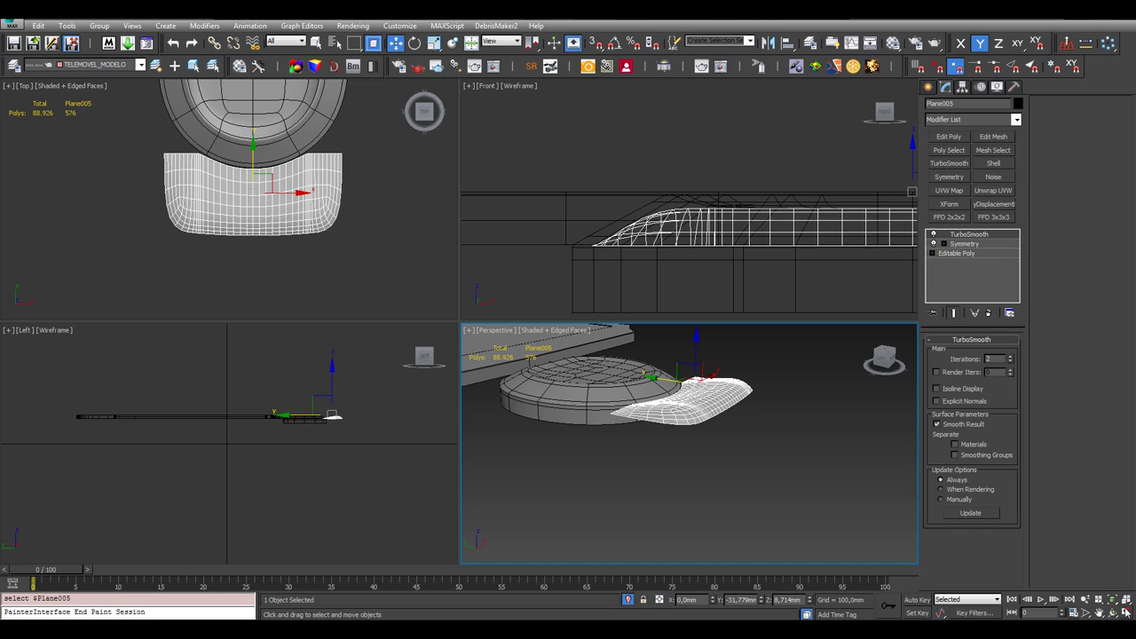
{"action": "left_click", "coordinate": [382, 254]}
{"action": "key", "text": "F4"}
{"action": "key", "text": "F4"}
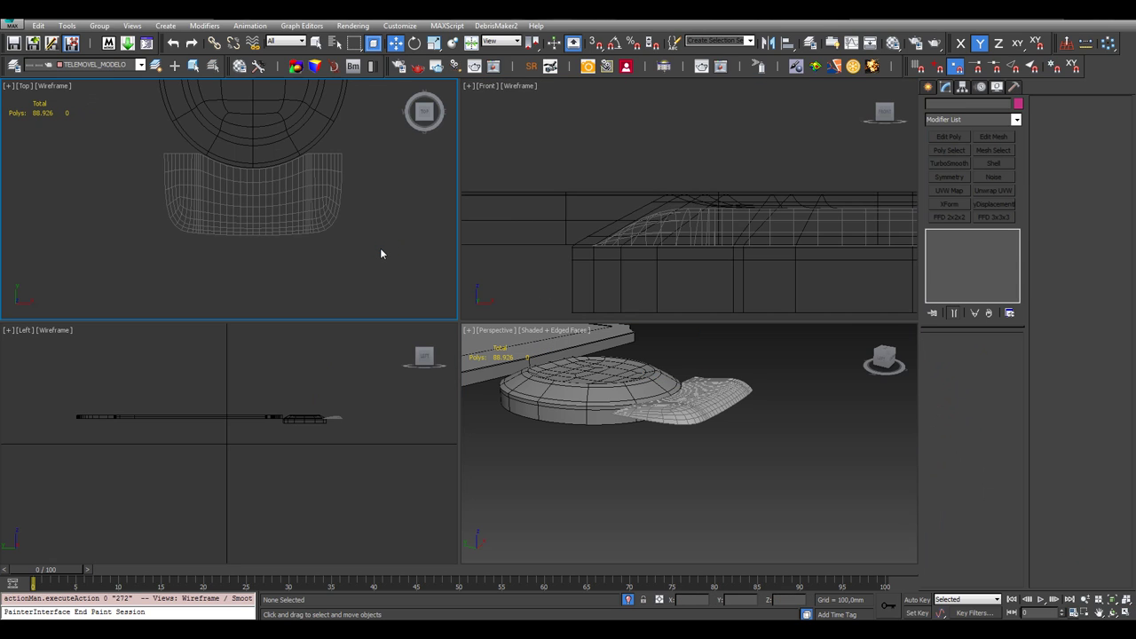
{"action": "key", "text": "F4"}
{"action": "left_click", "coordinate": [332, 227]}
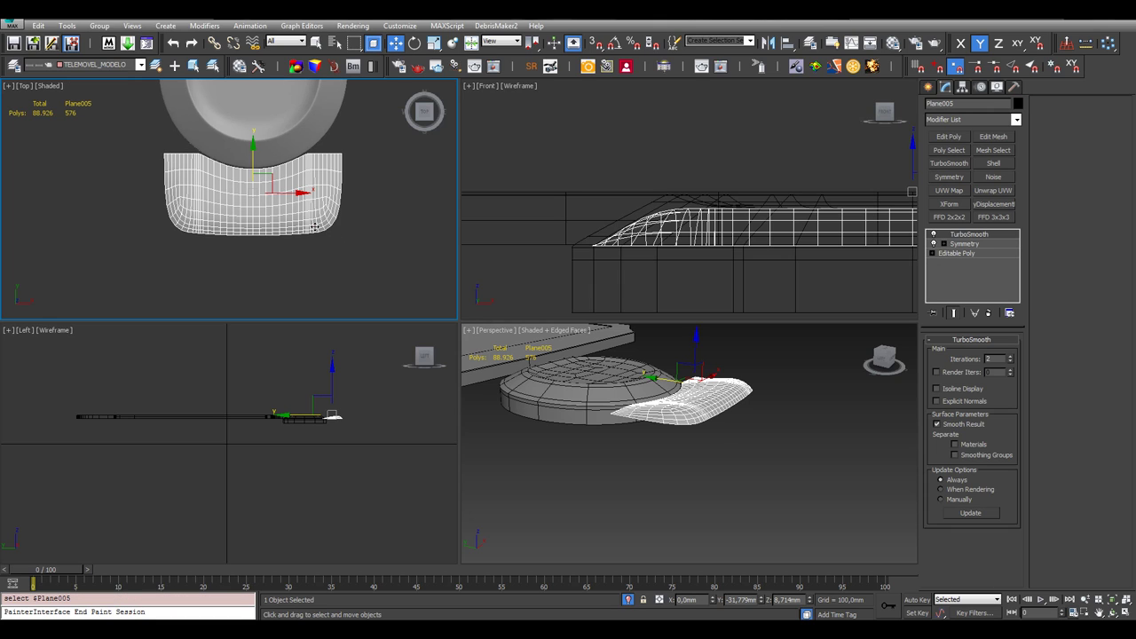
{"action": "left_click", "coordinate": [933, 234]}
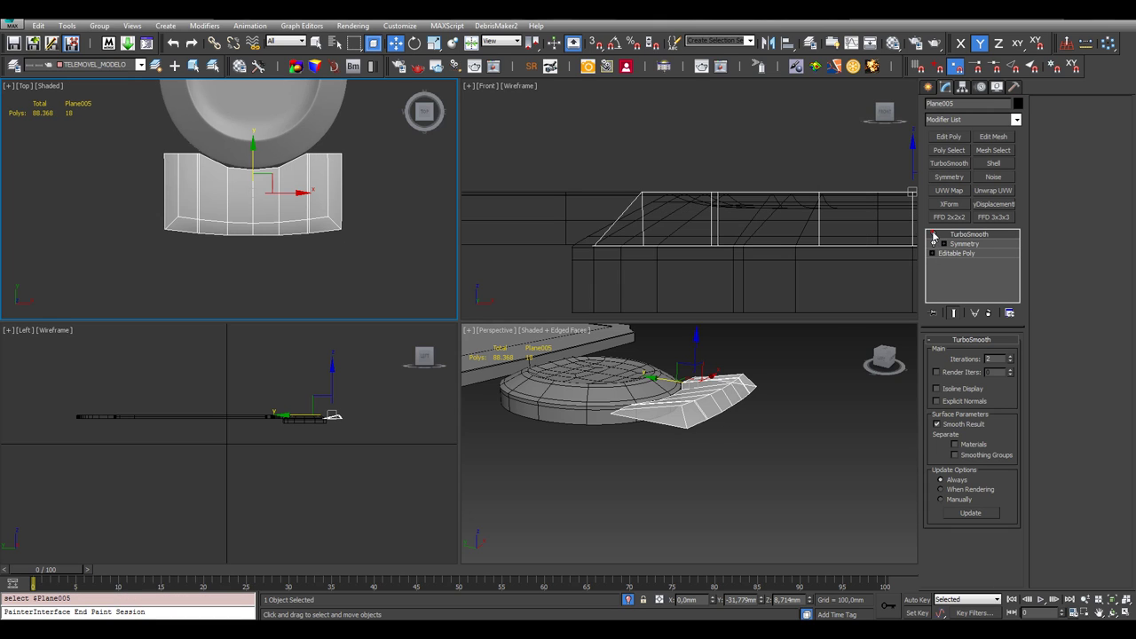
{"action": "left_click", "coordinate": [426, 294]}
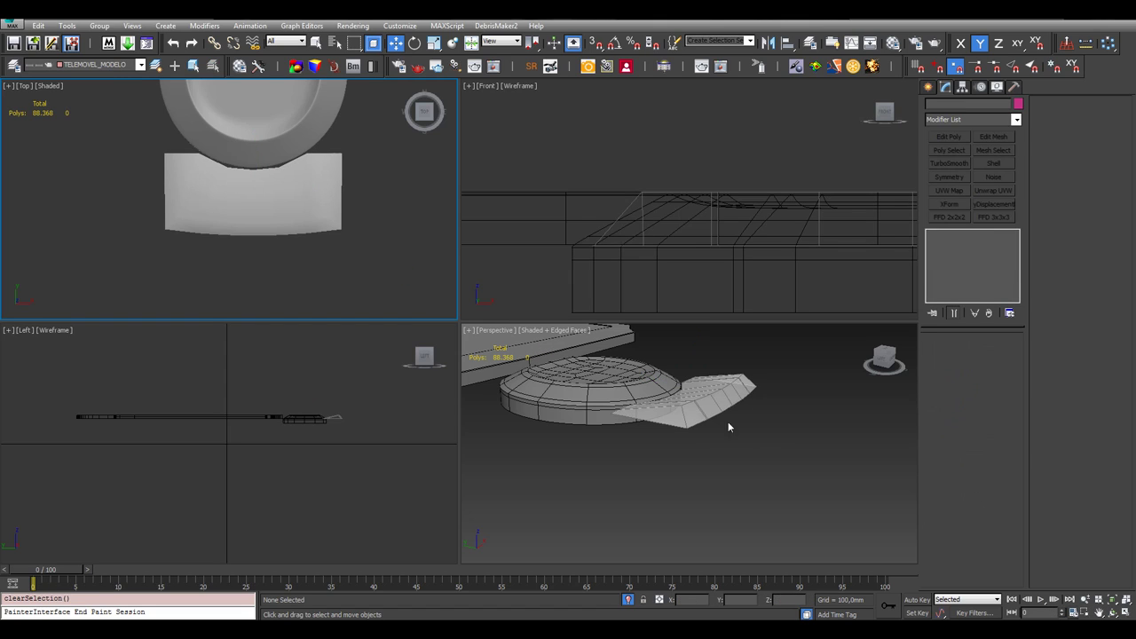
Maximize the Top view, show edged faces and select the key up close for mesh editing
{"action": "left_click", "coordinate": [1124, 612]}
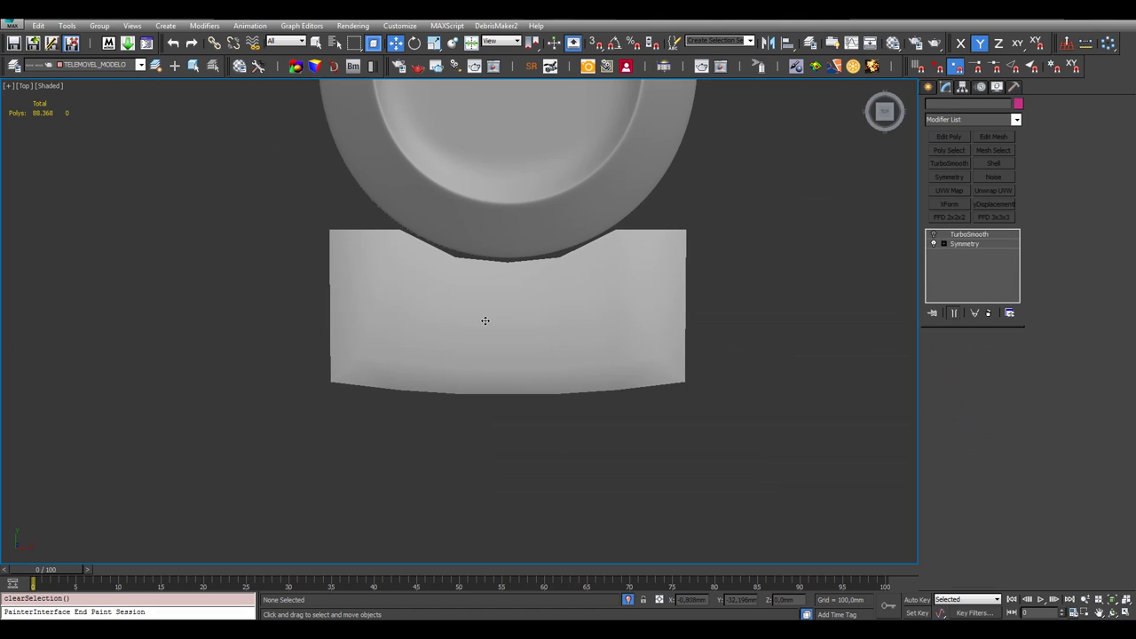
{"action": "left_click", "coordinate": [485, 320]}
{"action": "key", "text": "F4"}
{"action": "left_click", "coordinate": [711, 348]}
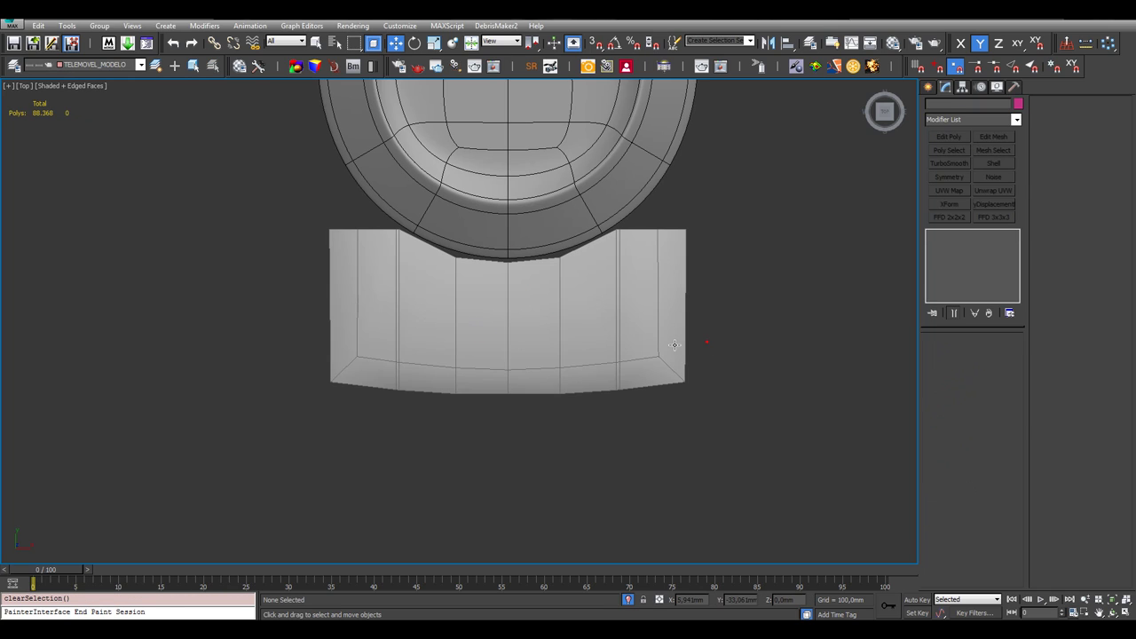
{"action": "left_click", "coordinate": [672, 345]}
{"action": "scroll", "coordinate": [675, 344], "scroll_direction": "up", "scroll_amount": 2}
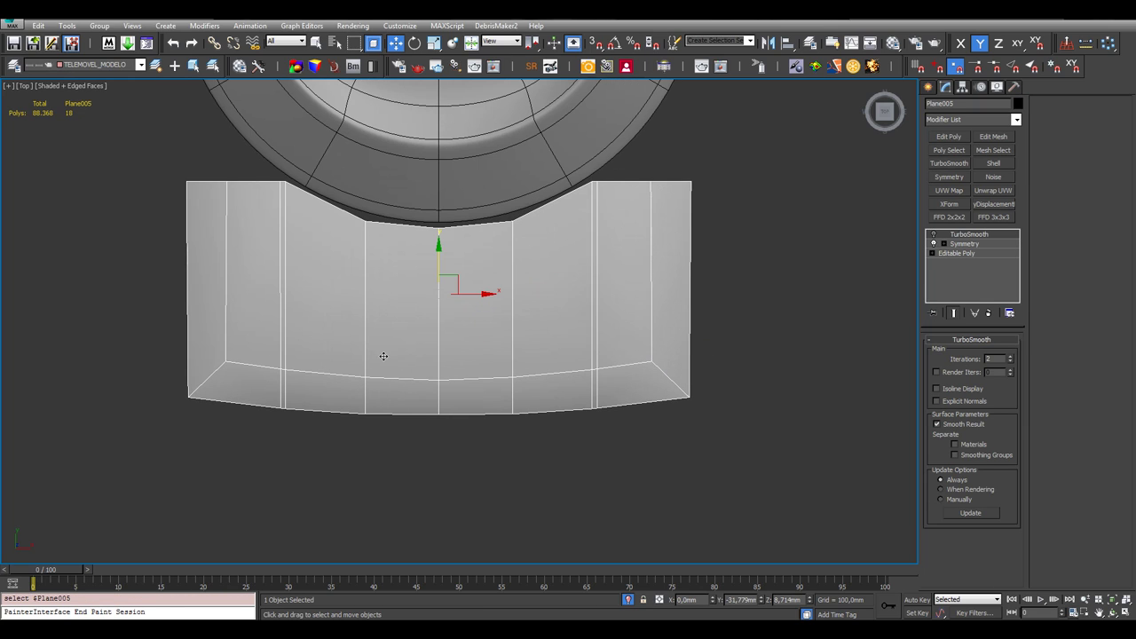
{"action": "middle_click_drag", "start_coordinate": [364, 350], "coordinate": [376, 371]}
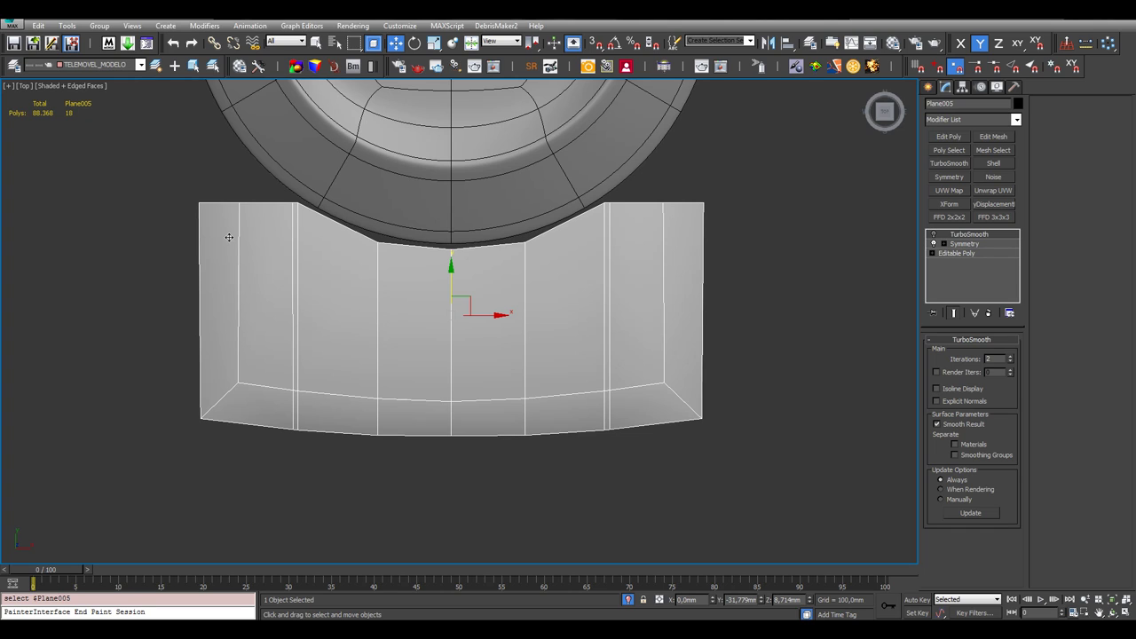
{"action": "scroll", "coordinate": [203, 247], "scroll_direction": "up", "scroll_amount": 2}
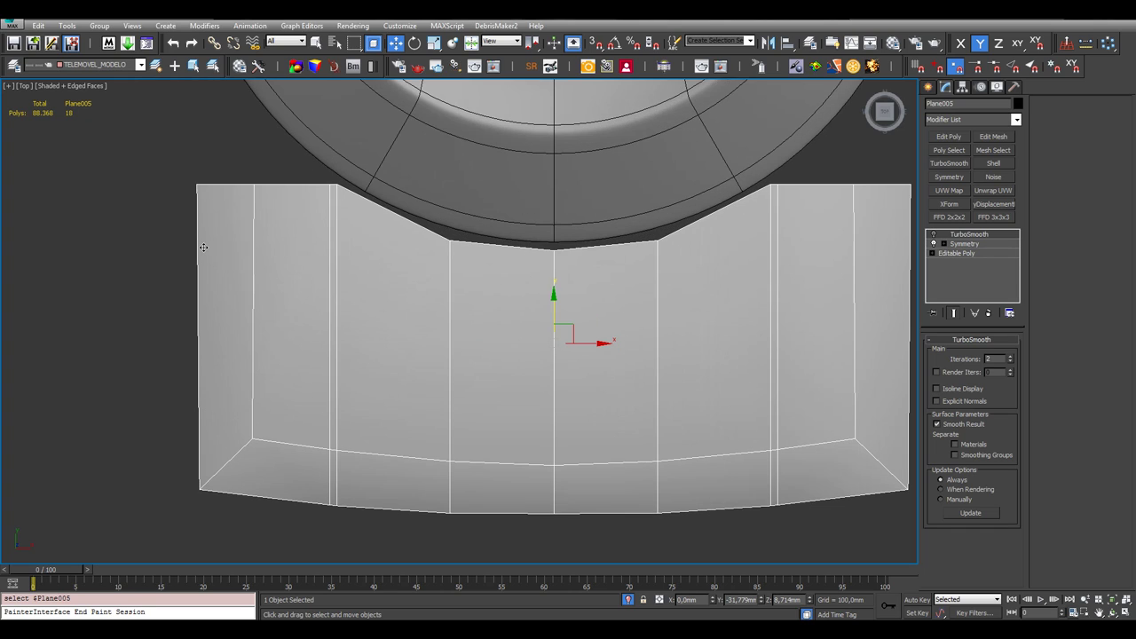
In the key's Editable Poly, cut a vertical edge just inside the outer left side, from the upper edge to the lower edge
{"action": "left_click", "coordinate": [976, 254]}
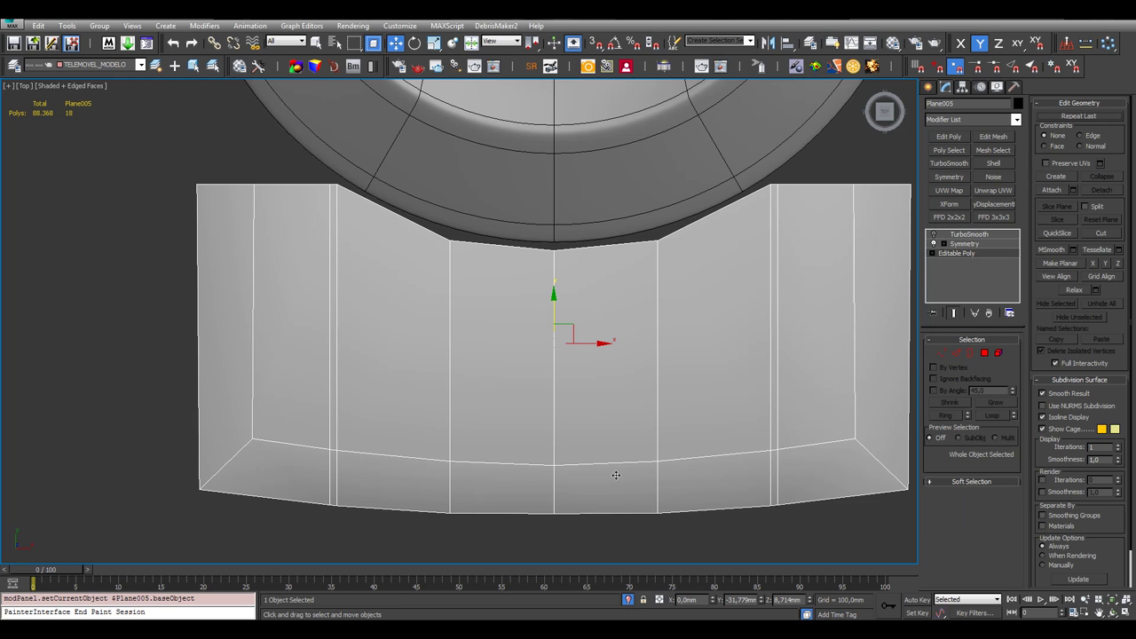
{"action": "middle_click_drag", "start_coordinate": [616, 475], "coordinate": [596, 434]}
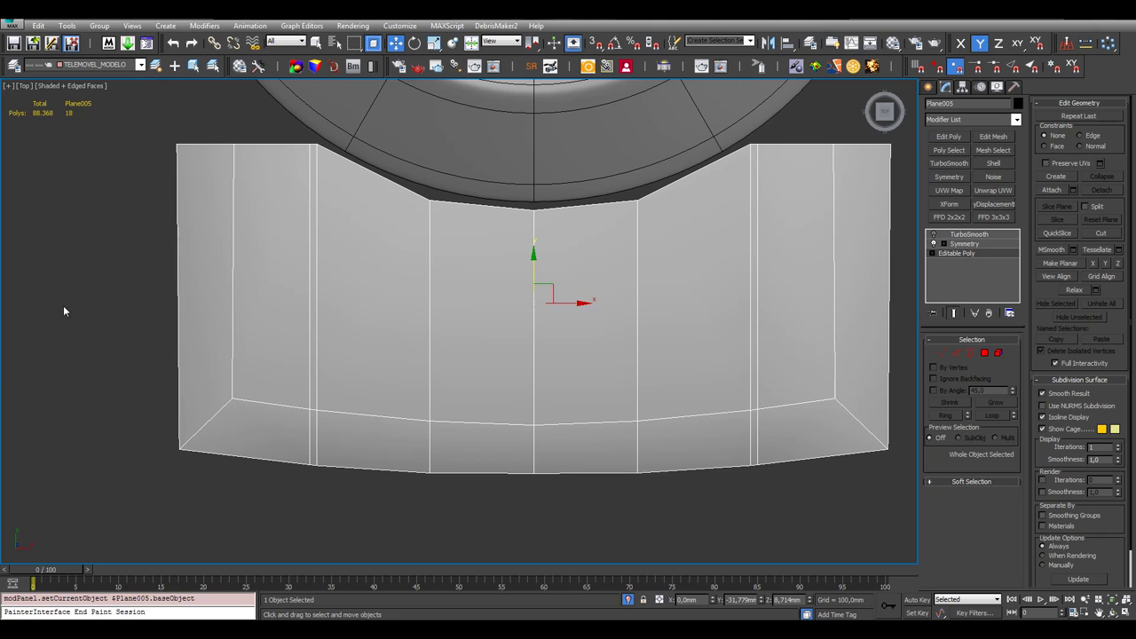
{"action": "right_click", "coordinate": [197, 183]}
{"action": "left_click", "coordinate": [190, 99]}
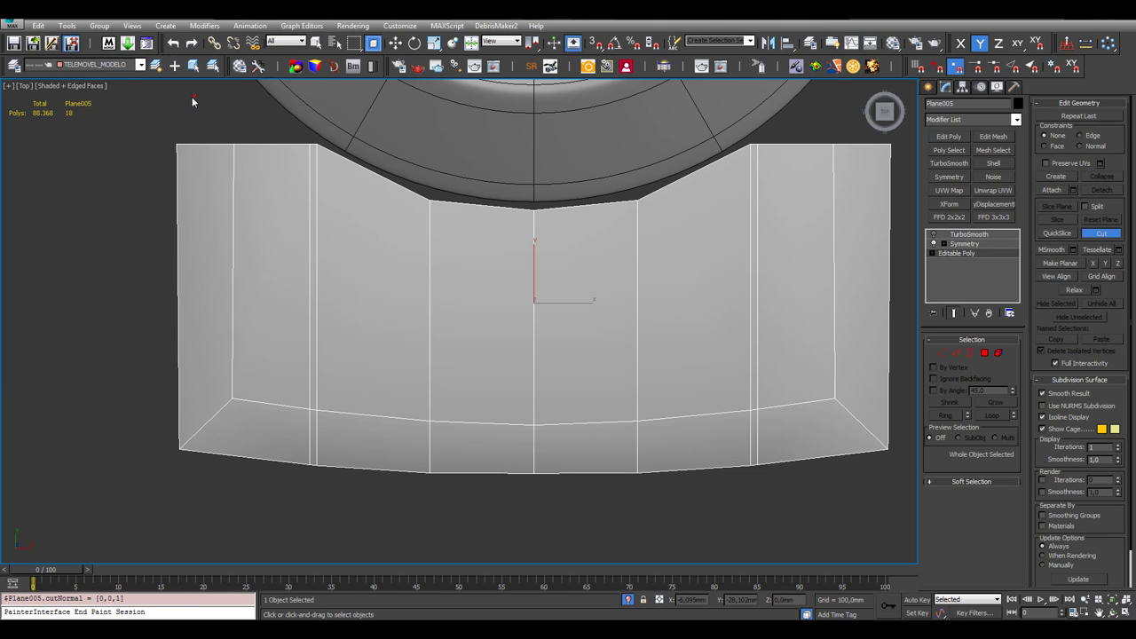
{"action": "scroll", "coordinate": [152, 140], "scroll_direction": "up", "scroll_amount": 10}
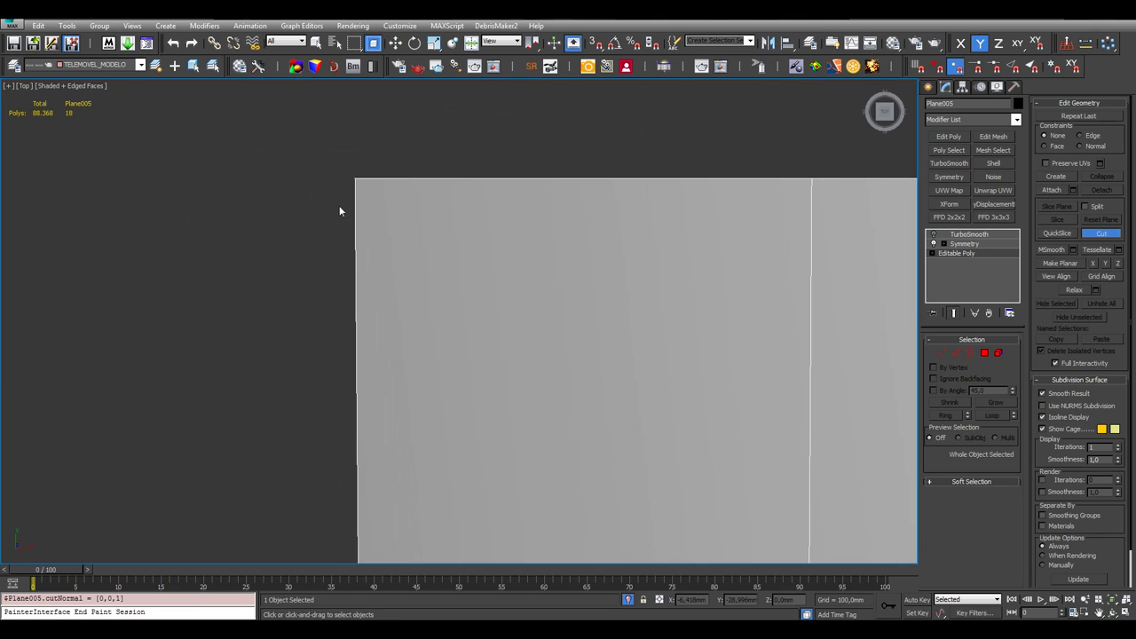
{"action": "scroll", "coordinate": [348, 187], "scroll_direction": "up", "scroll_amount": 3}
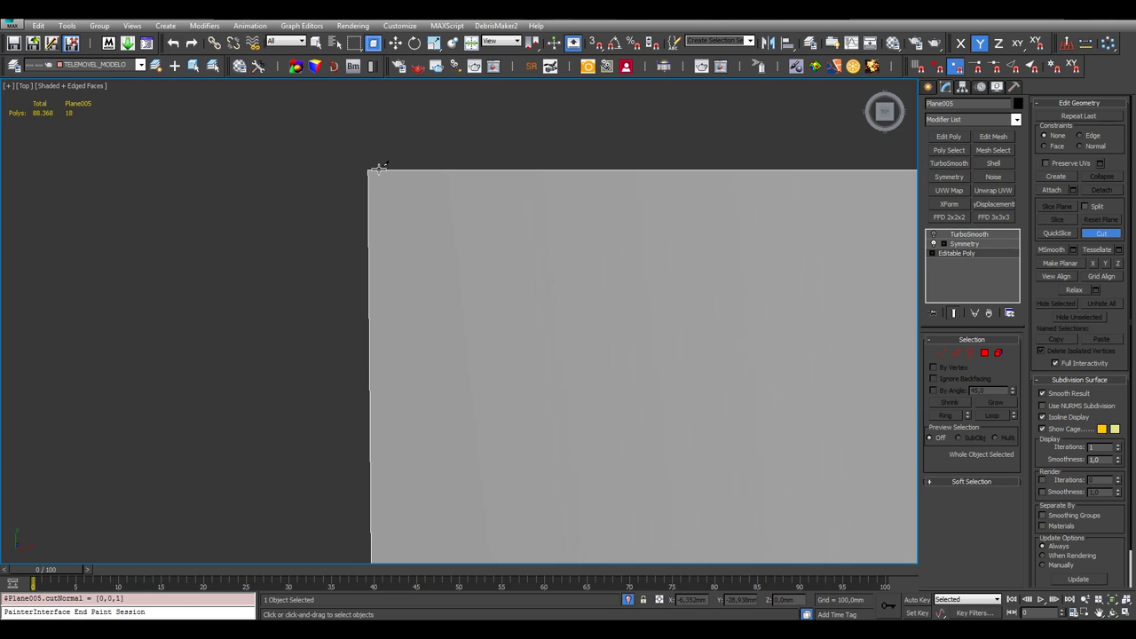
{"action": "left_click", "coordinate": [379, 168]}
{"action": "scroll", "coordinate": [399, 119], "scroll_direction": "down", "scroll_amount": 6}
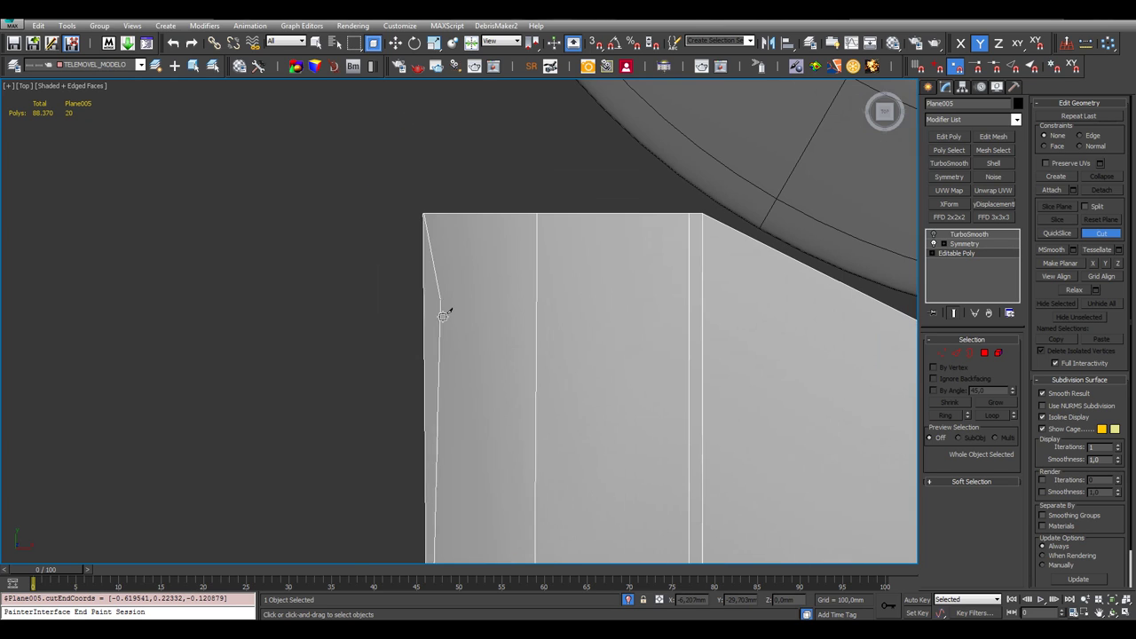
{"action": "scroll", "coordinate": [479, 399], "scroll_direction": "down", "scroll_amount": 3}
{"action": "left_click", "coordinate": [367, 399]}
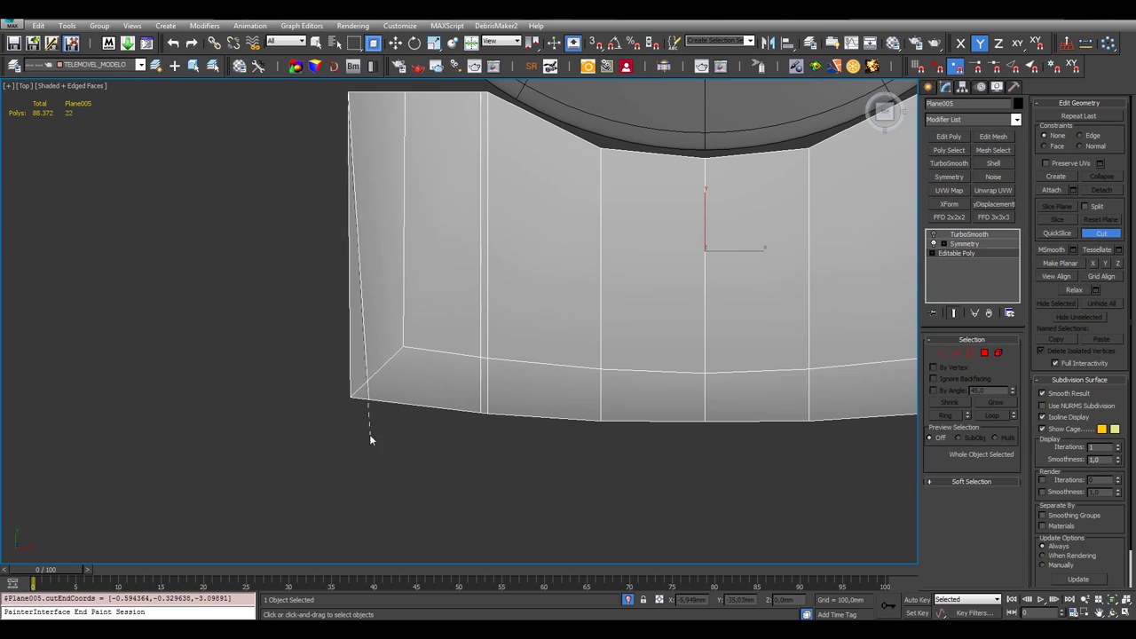
{"action": "scroll", "coordinate": [353, 397], "scroll_direction": "up", "scroll_amount": 3}
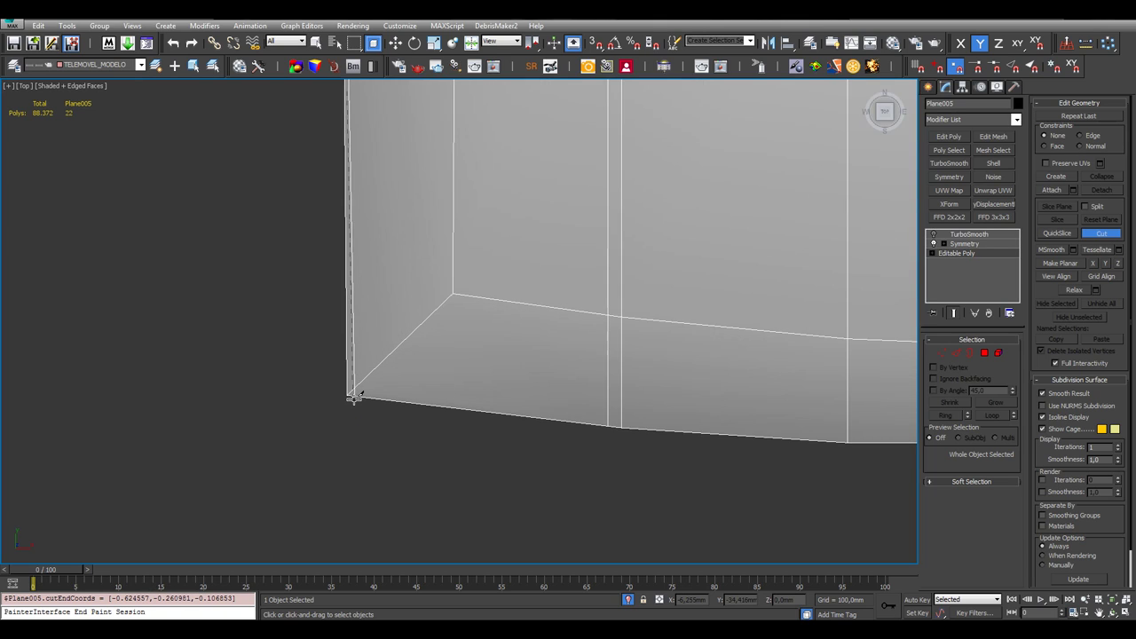
{"action": "scroll", "coordinate": [353, 397], "scroll_direction": "up", "scroll_amount": 3}
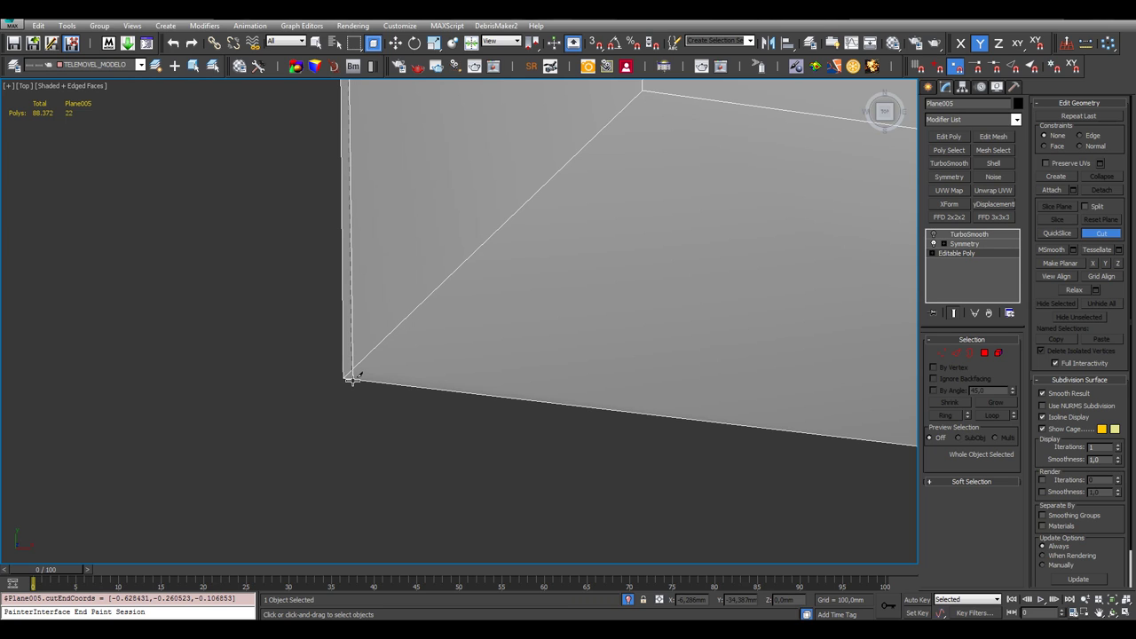
{"action": "left_click", "coordinate": [353, 380]}
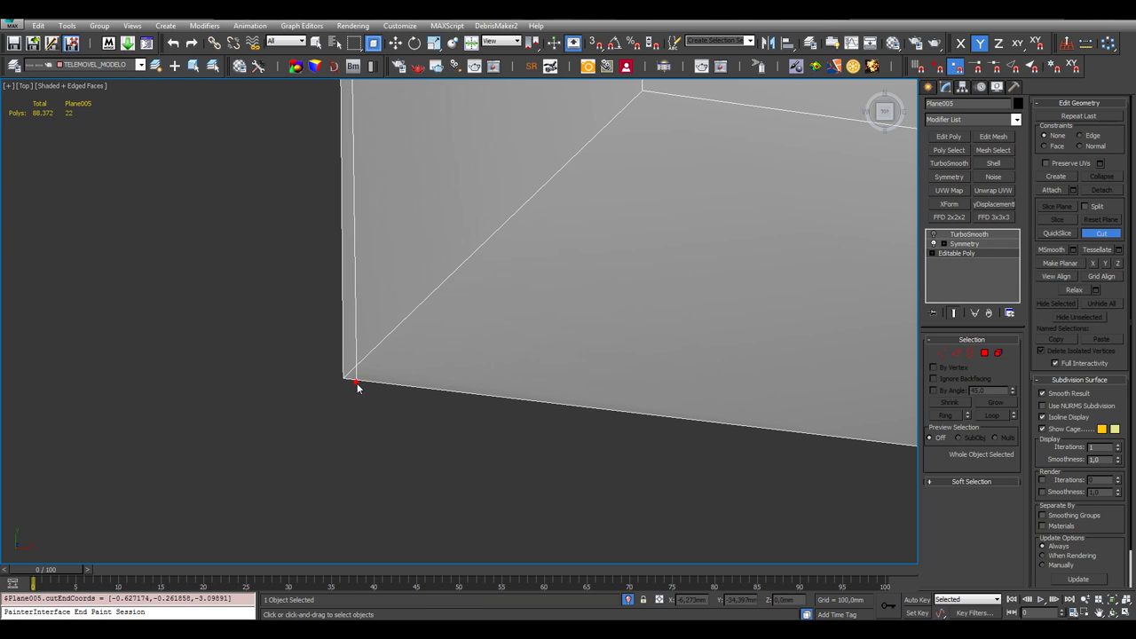
Switch to vertex editing and move the new cut's upper vertex slightly inward along X, away from the key's upper-left corner
{"action": "scroll", "coordinate": [358, 385], "scroll_direction": "down", "scroll_amount": 4}
{"action": "scroll", "coordinate": [359, 315], "scroll_direction": "up", "scroll_amount": 4}
{"action": "scroll", "coordinate": [391, 359], "scroll_direction": "up", "scroll_amount": 5}
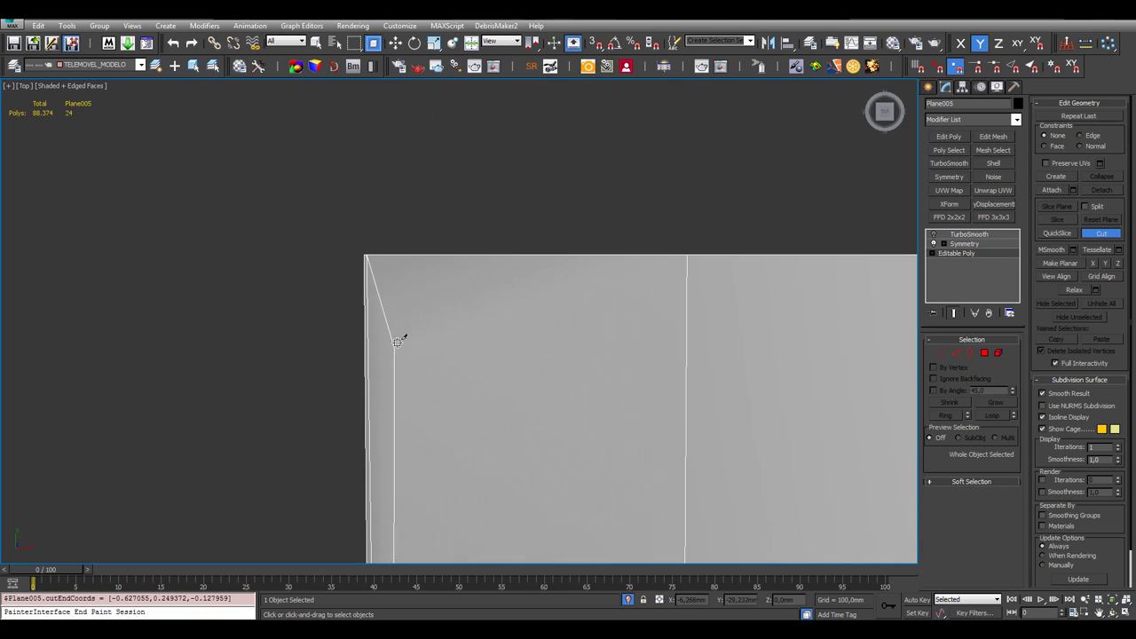
{"action": "left_click", "coordinate": [942, 353]}
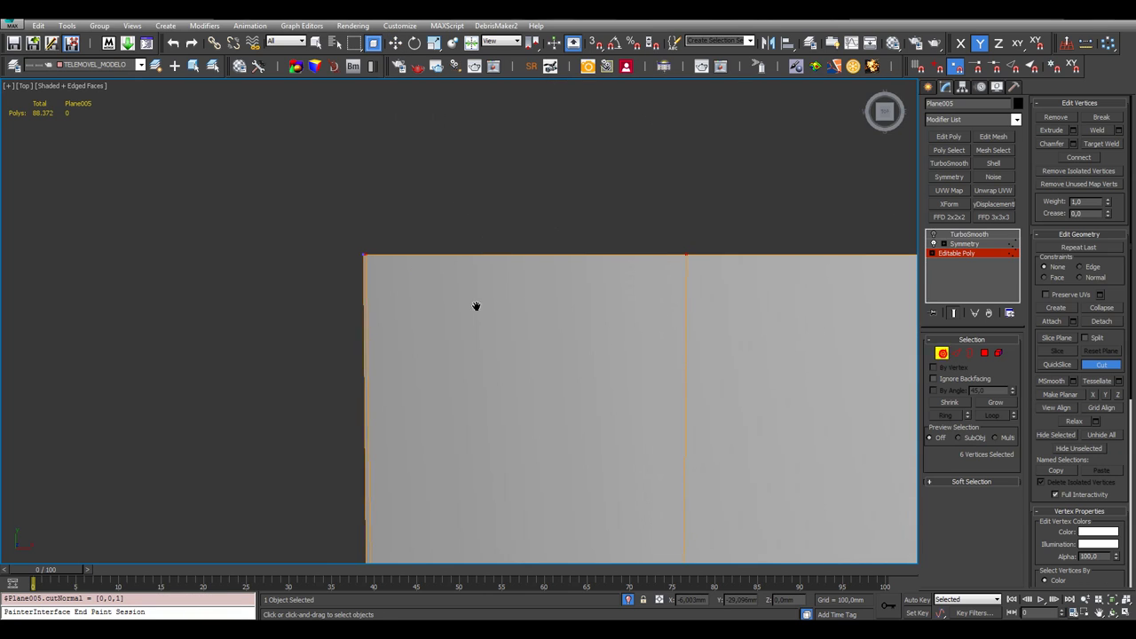
{"action": "left_click_drag", "start_coordinate": [474, 307], "coordinate": [367, 266]}
{"action": "right_click", "coordinate": [331, 249]}
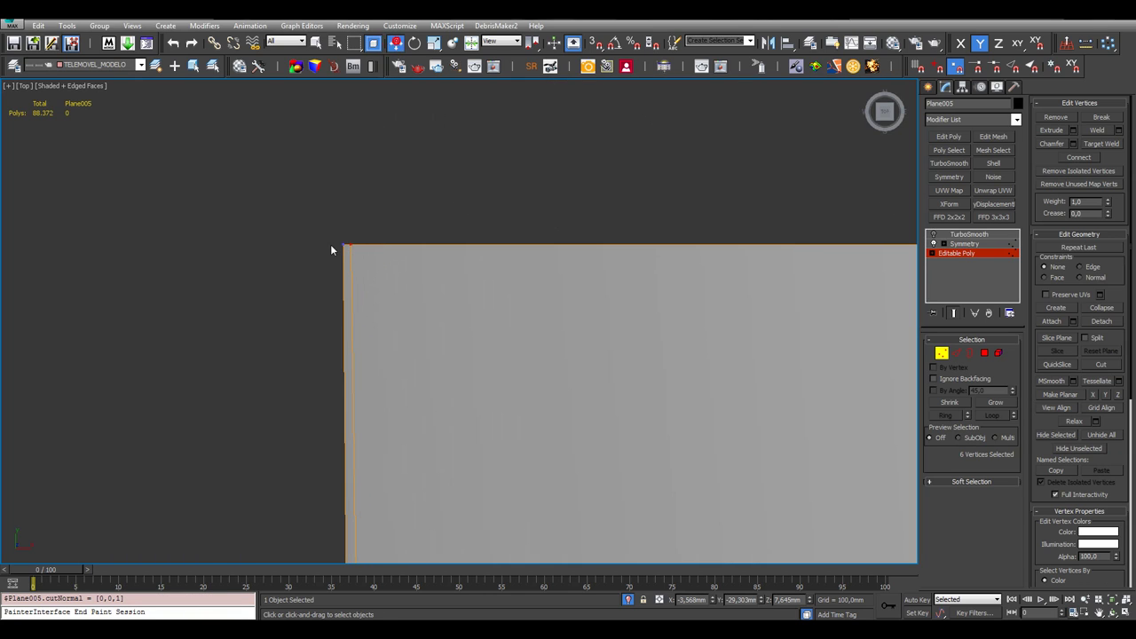
{"action": "left_click", "coordinate": [350, 246]}
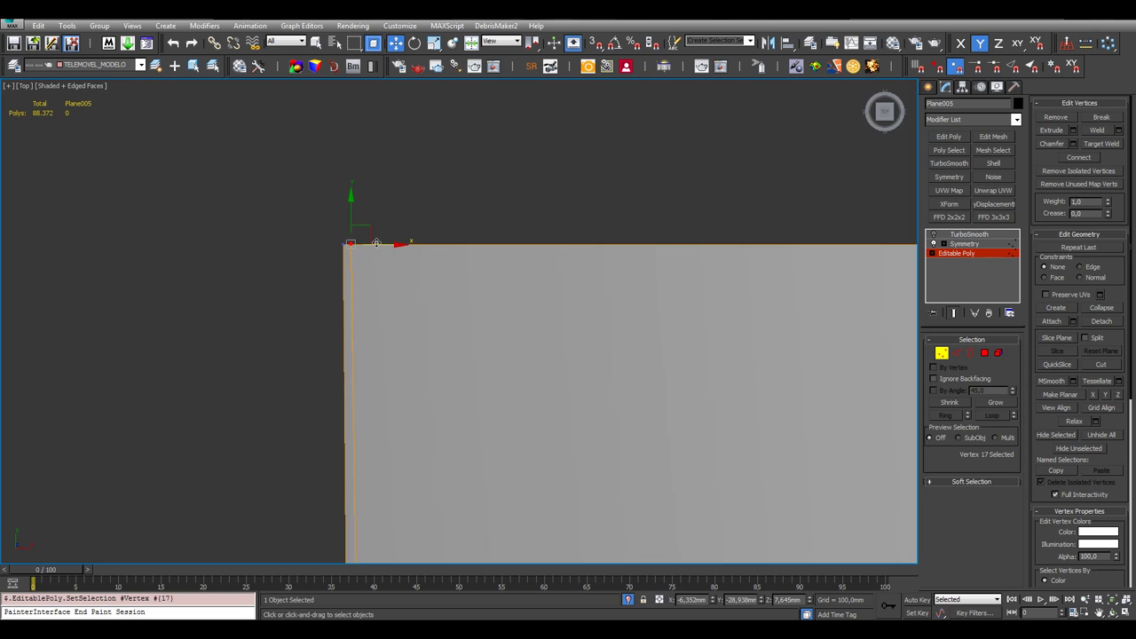
{"action": "scroll", "coordinate": [394, 246], "scroll_direction": "down", "scroll_amount": 3}
{"action": "scroll", "coordinate": [394, 246], "scroll_direction": "down", "scroll_amount": 1}
{"action": "left_click_drag", "start_coordinate": [403, 242], "coordinate": [405, 242]}
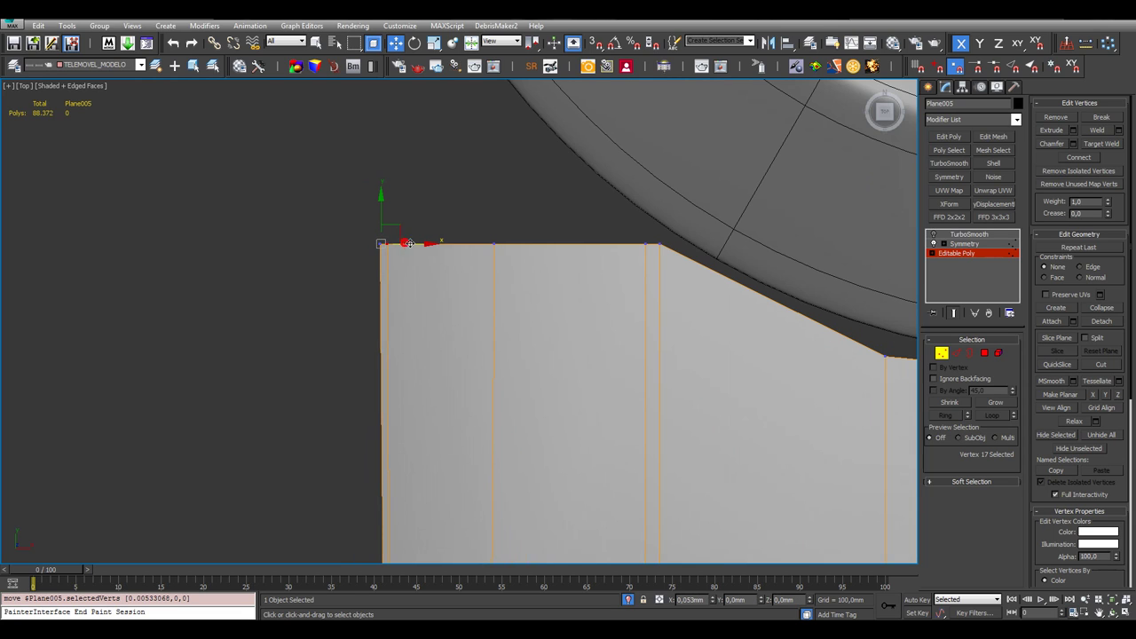
{"action": "scroll", "coordinate": [380, 250], "scroll_direction": "up", "scroll_amount": 3}
{"action": "scroll", "coordinate": [380, 250], "scroll_direction": "up", "scroll_amount": 1}
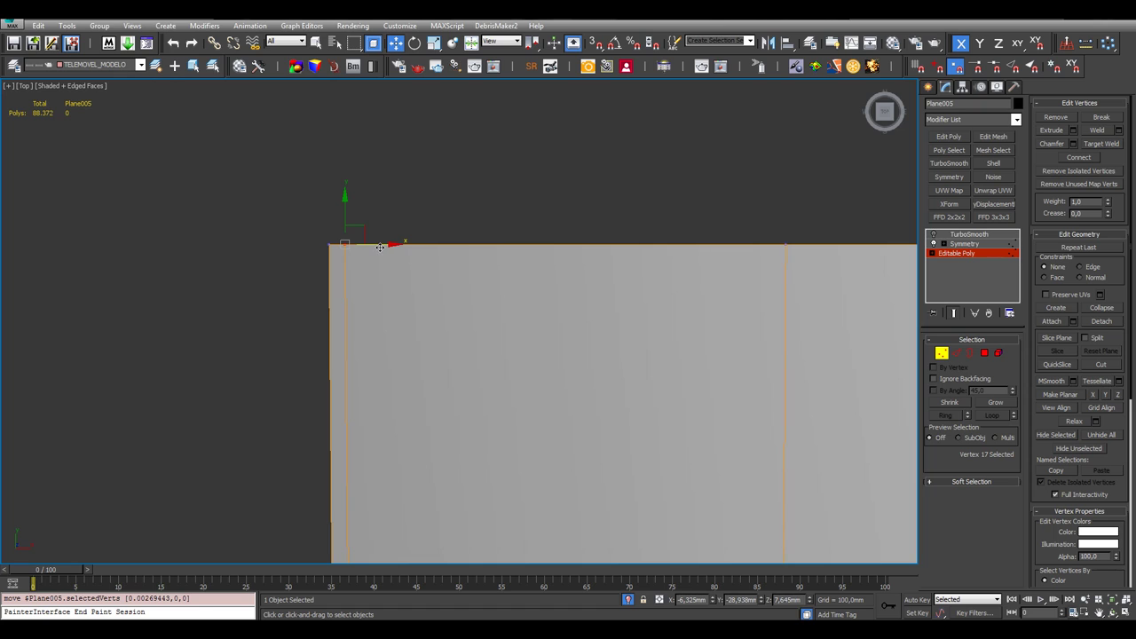
Cut a support edge just above the key's lower border, from the left side through the corner intersection to the pair of close vertical edges
{"action": "middle_click_drag", "start_coordinate": [380, 247], "coordinate": [395, 152]}
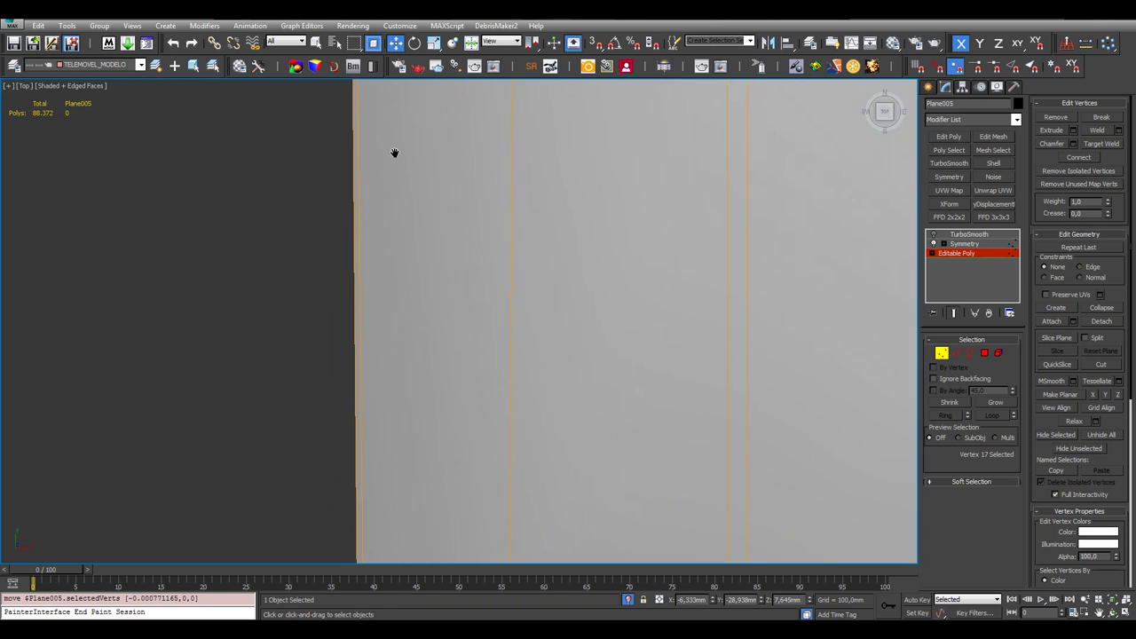
{"action": "scroll", "coordinate": [406, 304], "scroll_direction": "down", "scroll_amount": 3}
{"action": "middle_click_drag", "start_coordinate": [423, 327], "coordinate": [327, 312]}
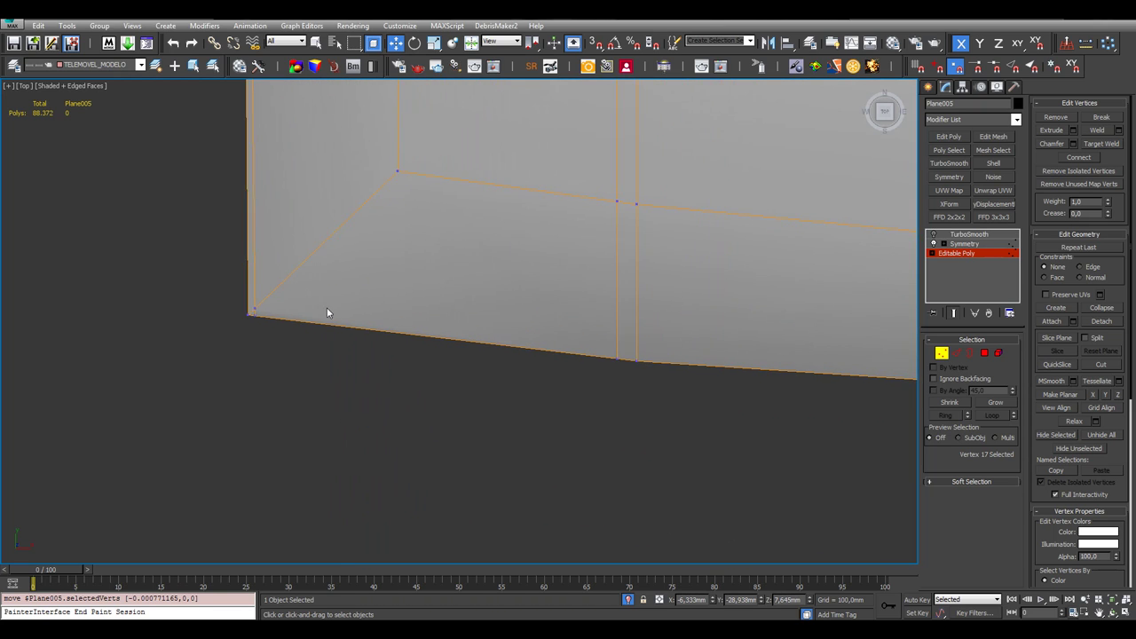
{"action": "scroll", "coordinate": [327, 312], "scroll_direction": "down", "scroll_amount": 3}
{"action": "scroll", "coordinate": [505, 275], "scroll_direction": "up", "scroll_amount": 2}
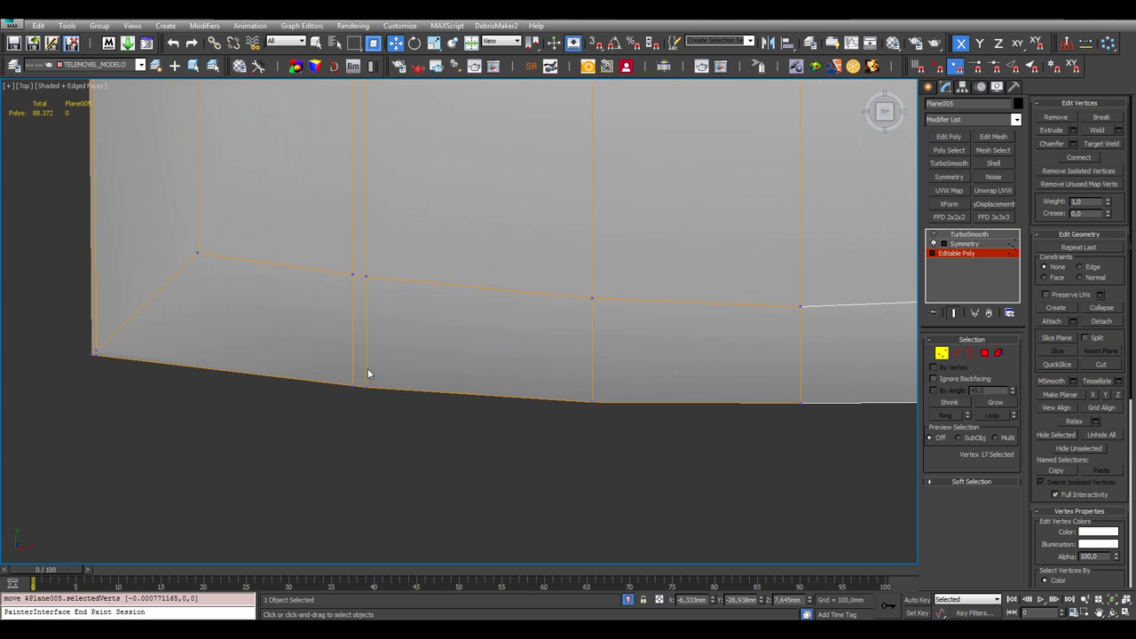
{"action": "right_click", "coordinate": [518, 343]}
{"action": "left_click", "coordinate": [504, 233]}
{"action": "scroll", "coordinate": [97, 367], "scroll_direction": "up", "scroll_amount": 2}
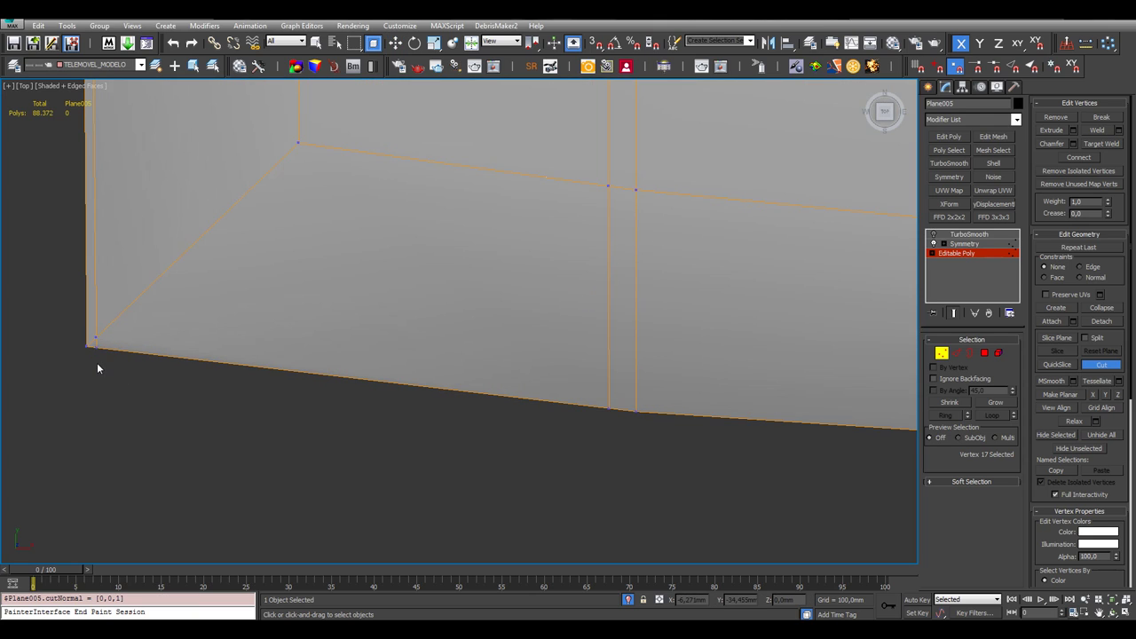
{"action": "scroll", "coordinate": [97, 360], "scroll_direction": "up", "scroll_amount": 1}
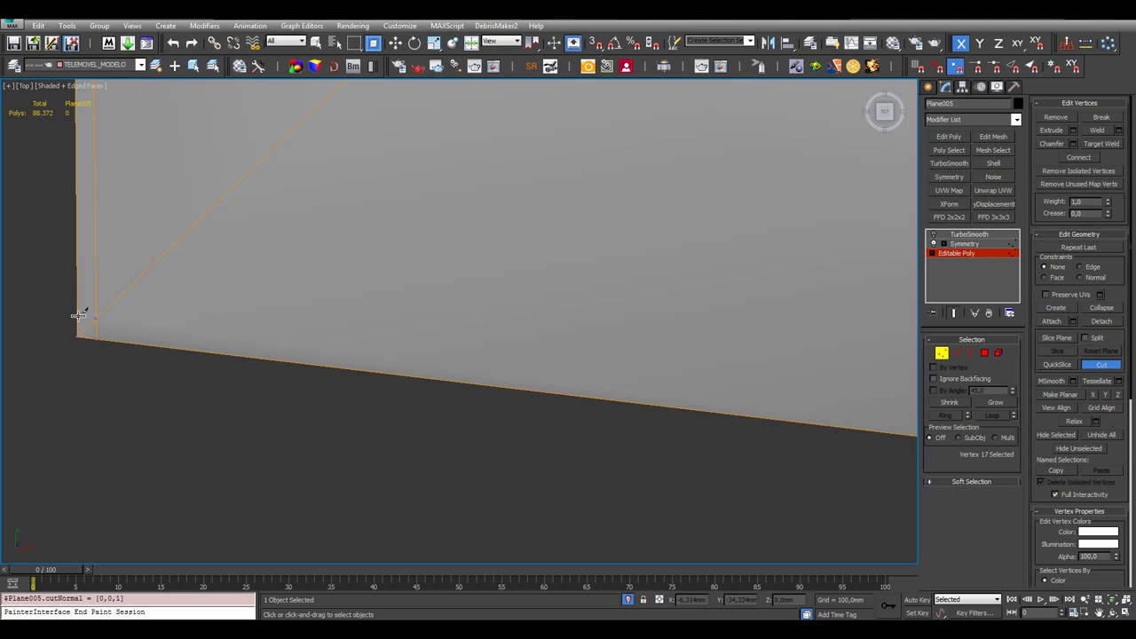
{"action": "left_click", "coordinate": [97, 316]}
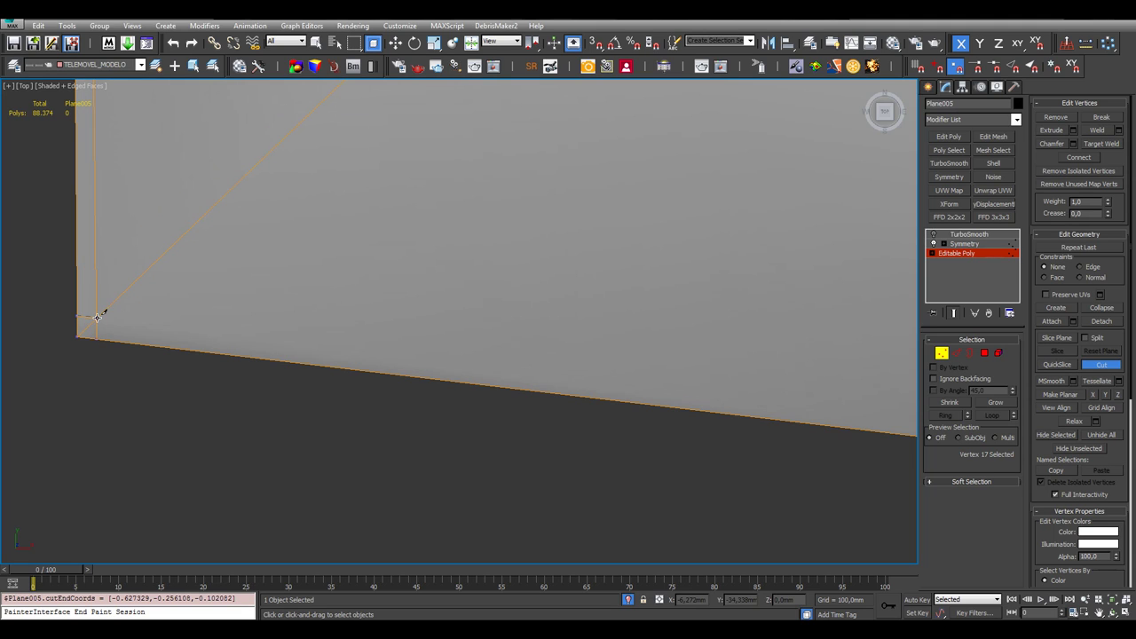
{"action": "left_click", "coordinate": [97, 315]}
{"action": "scroll", "coordinate": [133, 302], "scroll_direction": "down", "scroll_amount": 1}
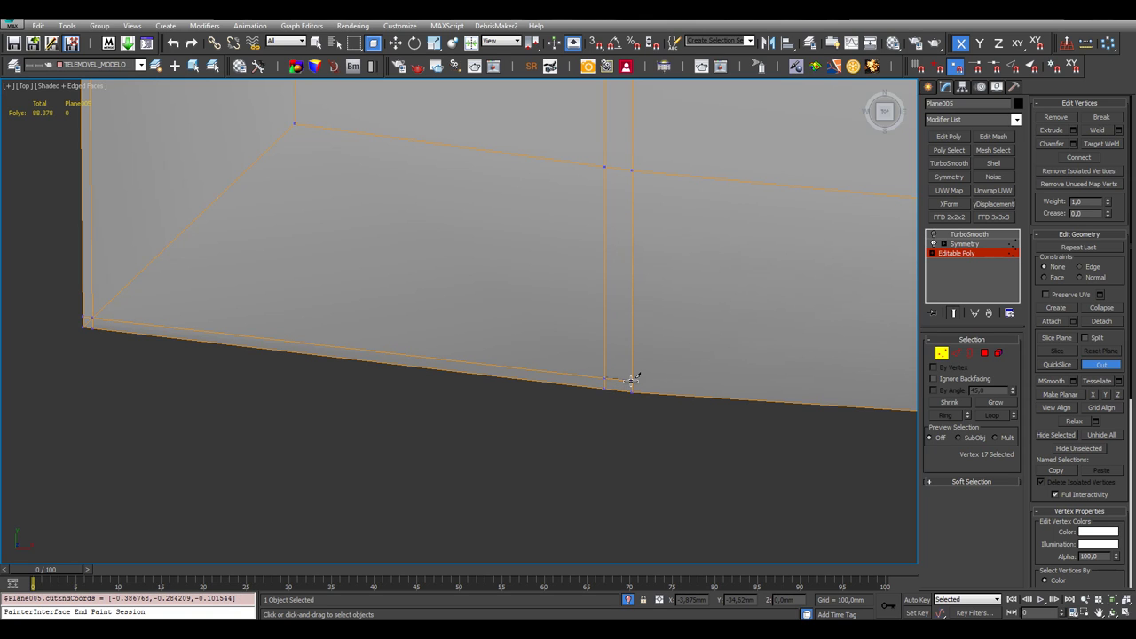
{"action": "left_click", "coordinate": [632, 381]}
Continue the lower support cut across the remaining vertical edges to the key's symmetry centreline
{"action": "middle_click_drag", "start_coordinate": [764, 400], "coordinate": [520, 355]}
{"action": "scroll", "coordinate": [520, 355], "scroll_direction": "down", "scroll_amount": 3}
{"action": "left_click", "coordinate": [659, 351]}
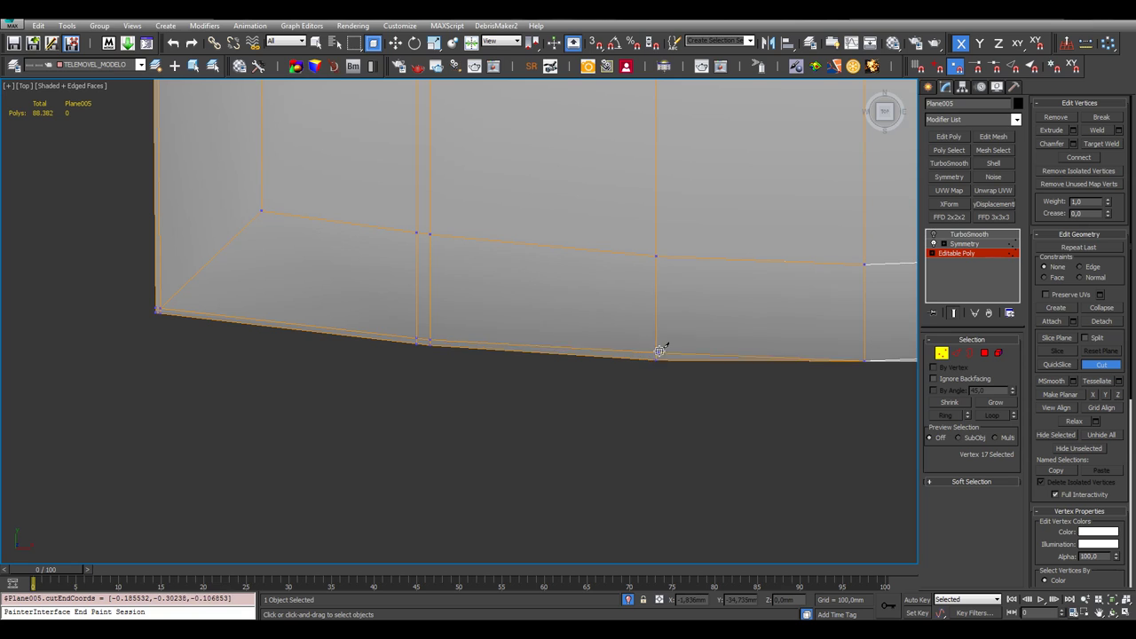
{"action": "middle_click_drag", "start_coordinate": [847, 351], "coordinate": [610, 342]}
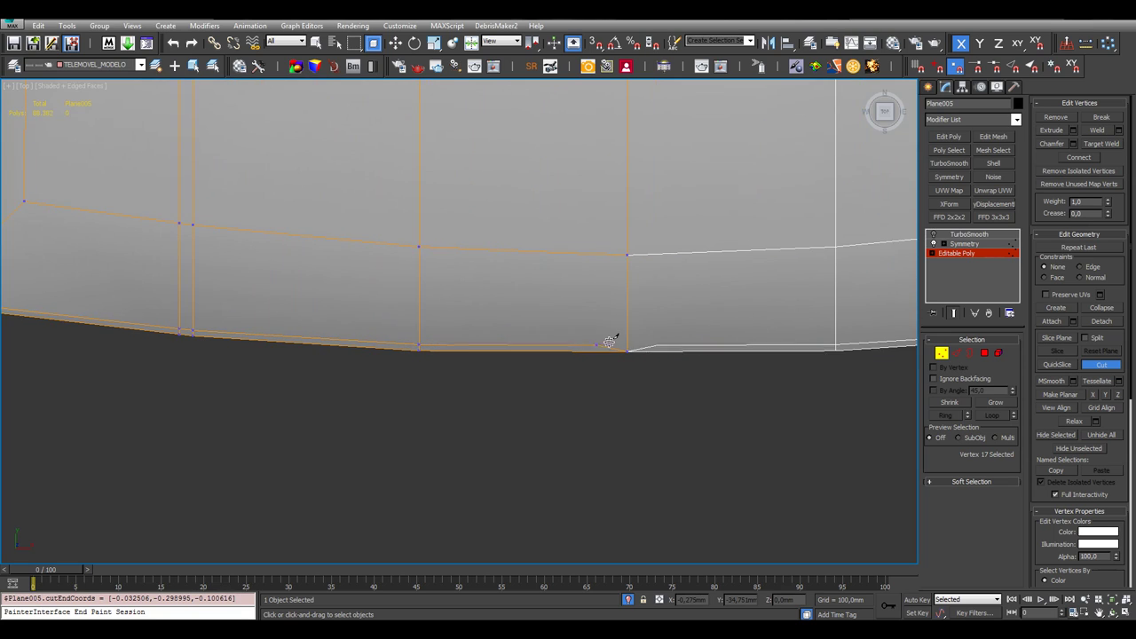
{"action": "scroll", "coordinate": [610, 341], "scroll_direction": "up", "scroll_amount": 3}
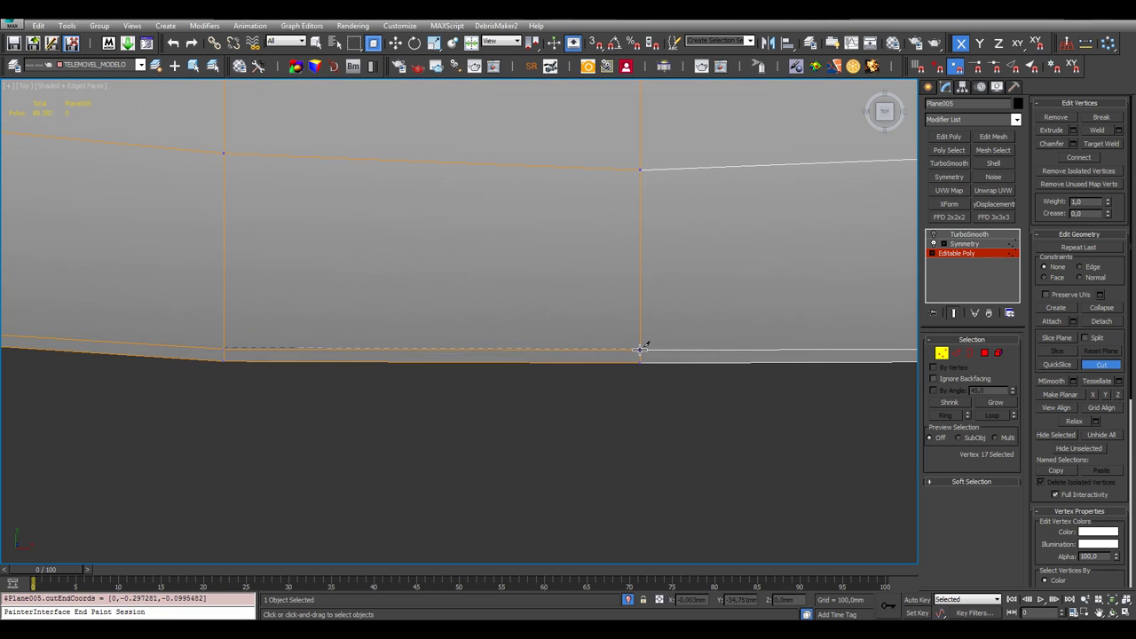
{"action": "scroll", "coordinate": [641, 349], "scroll_direction": "down", "scroll_amount": 3}
{"action": "left_click", "coordinate": [639, 352]}
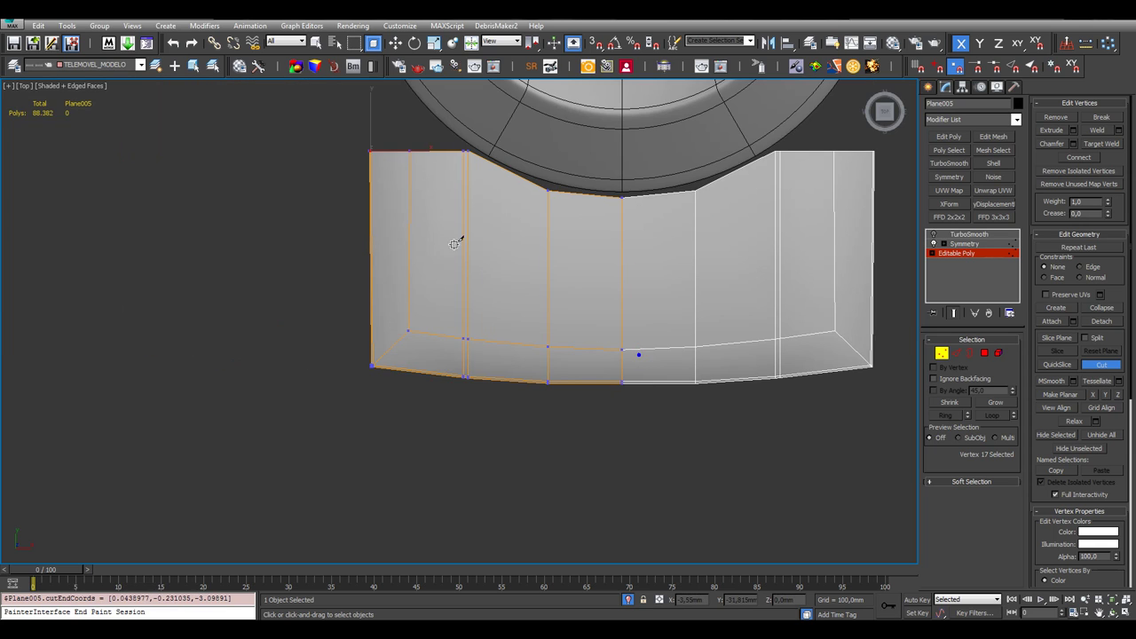
Cut a support edge just below the key's straight upper border, from the left side to the vertical edge where the notch begins
{"action": "scroll", "coordinate": [396, 222], "scroll_direction": "down", "scroll_amount": 1}
{"action": "scroll", "coordinate": [397, 222], "scroll_direction": "up", "scroll_amount": 3}
{"action": "middle_click_drag", "start_coordinate": [588, 275], "coordinate": [401, 257]}
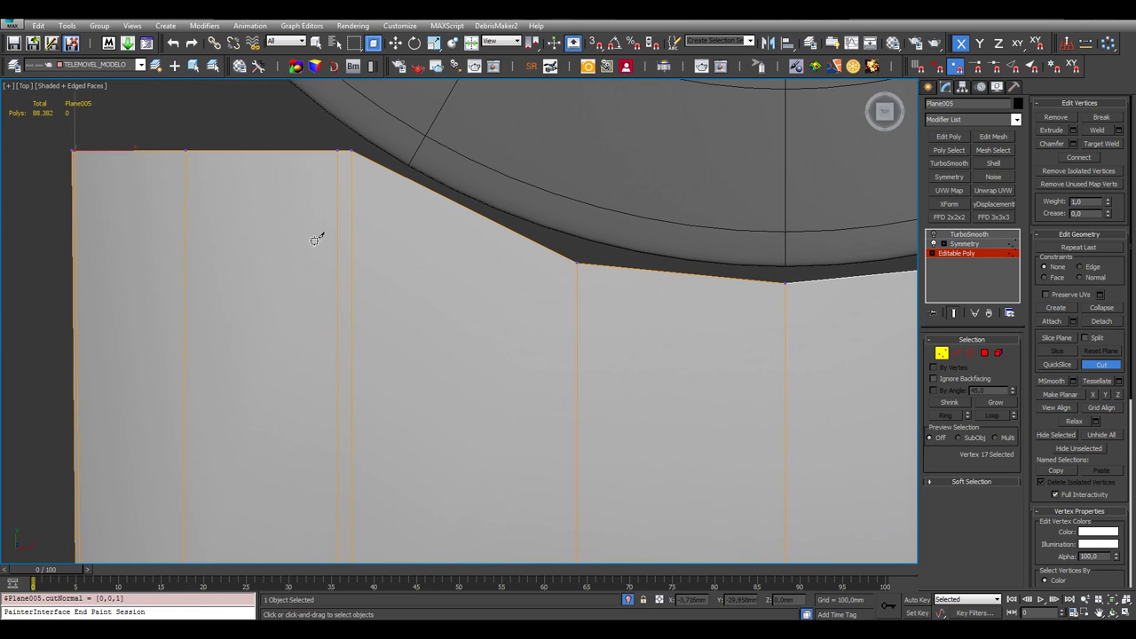
{"action": "scroll", "coordinate": [76, 160], "scroll_direction": "up", "scroll_amount": 2}
{"action": "scroll", "coordinate": [205, 216], "scroll_direction": "down", "scroll_amount": 1}
{"action": "middle_click_drag", "start_coordinate": [205, 216], "coordinate": [118, 191]}
{"action": "middle_click_drag", "start_coordinate": [33, 168], "coordinate": [119, 183]}
{"action": "scroll", "coordinate": [122, 184], "scroll_direction": "up", "scroll_amount": 1}
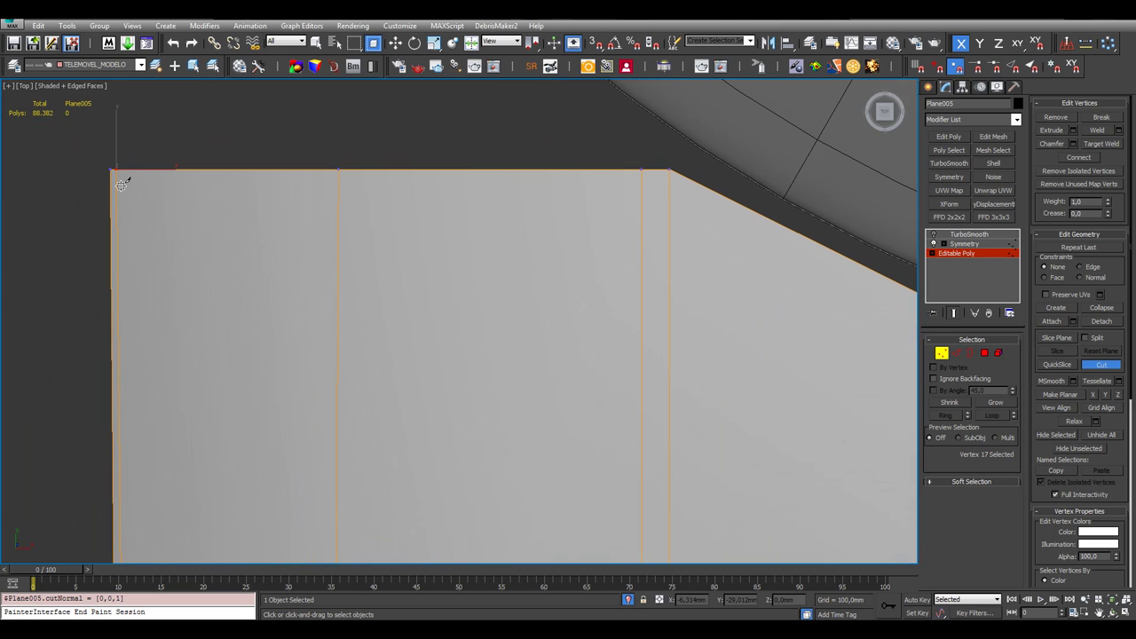
{"action": "left_click", "coordinate": [110, 176]}
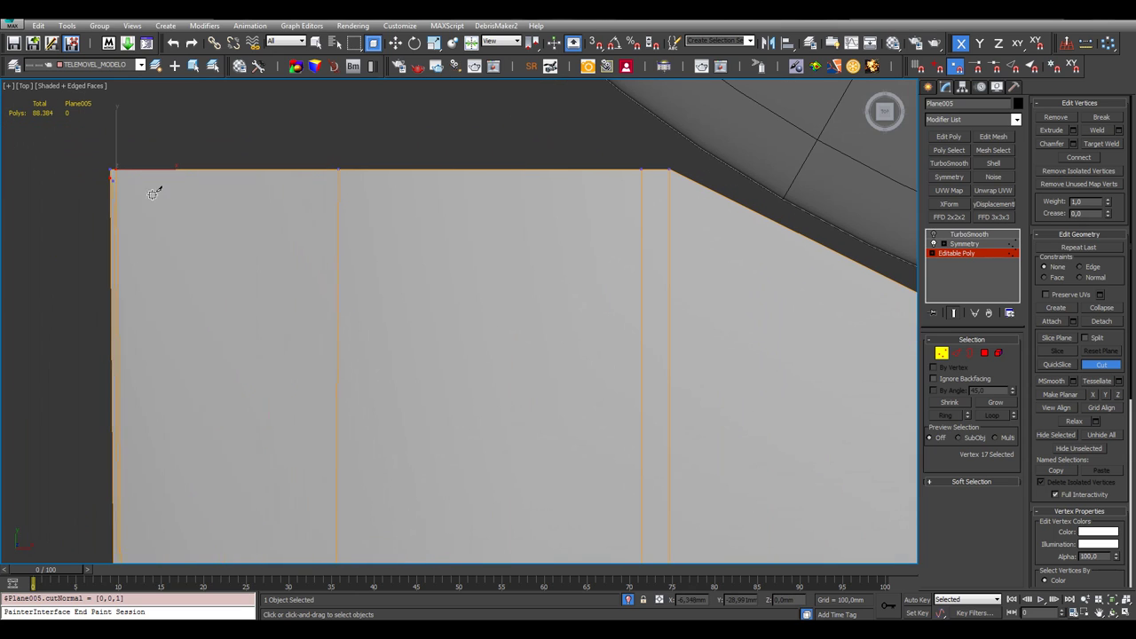
{"action": "left_click", "coordinate": [670, 181]}
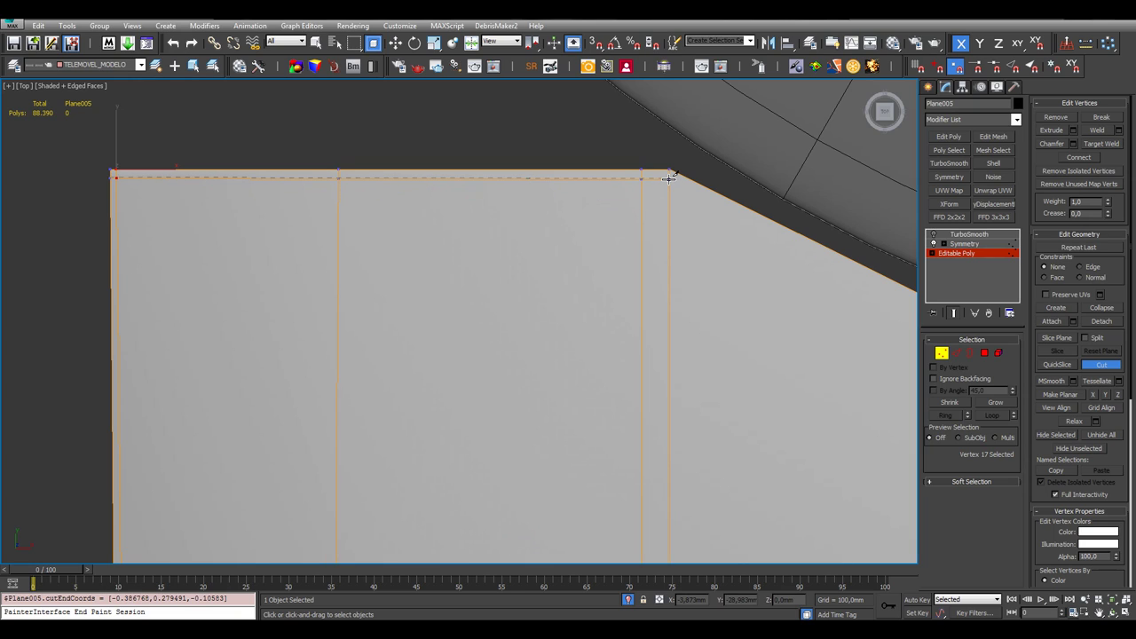
{"action": "right_click", "coordinate": [671, 180]}
Extend the upper support cut parallel to the curved notch border, ending on the key's symmetry centreline
{"action": "scroll", "coordinate": [817, 296], "scroll_direction": "down", "scroll_amount": 2}
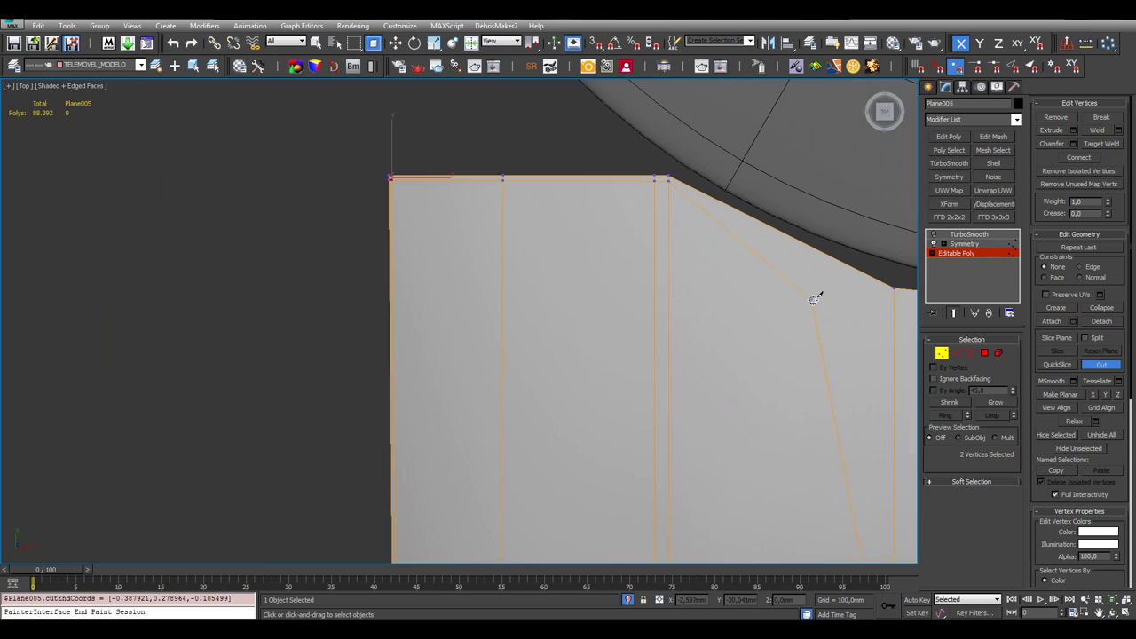
{"action": "scroll", "coordinate": [423, 256], "scroll_direction": "up", "scroll_amount": 3}
{"action": "scroll", "coordinate": [484, 248], "scroll_direction": "up", "scroll_amount": 2}
{"action": "left_click", "coordinate": [511, 247]}
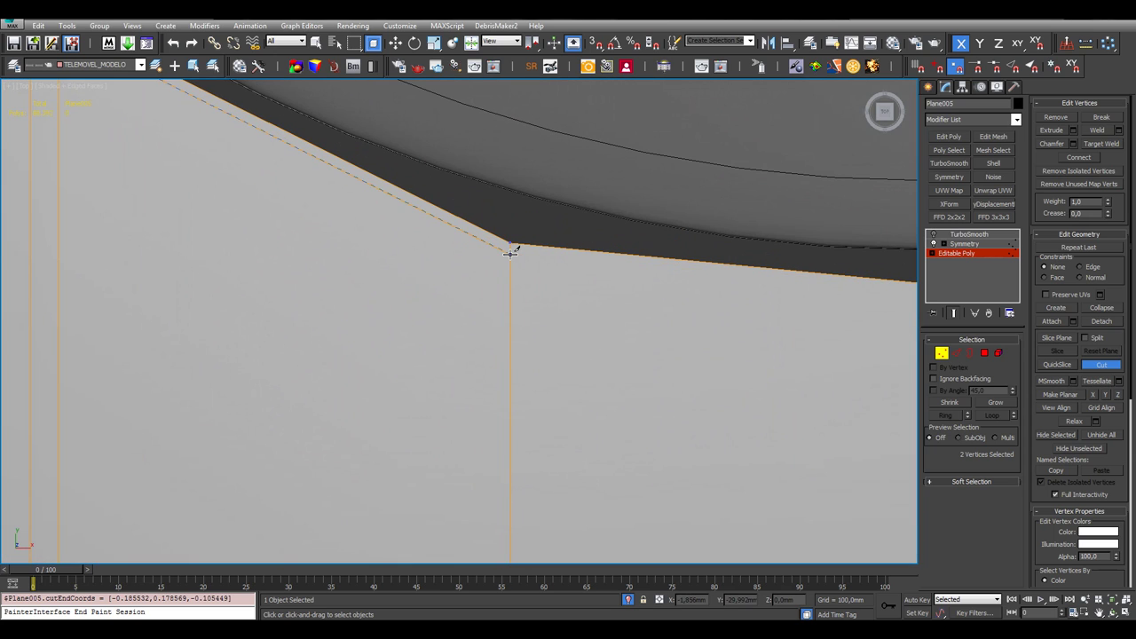
{"action": "scroll", "coordinate": [550, 271], "scroll_direction": "down", "scroll_amount": 1}
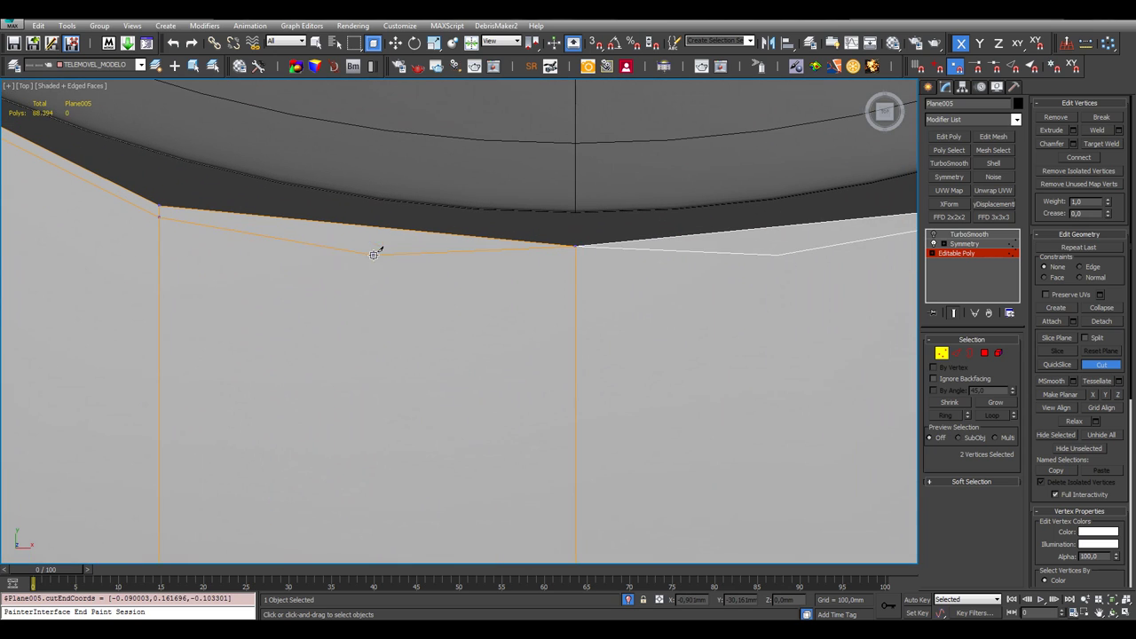
{"action": "left_click", "coordinate": [576, 257]}
{"action": "scroll", "coordinate": [573, 266], "scroll_direction": "down", "scroll_amount": 3}
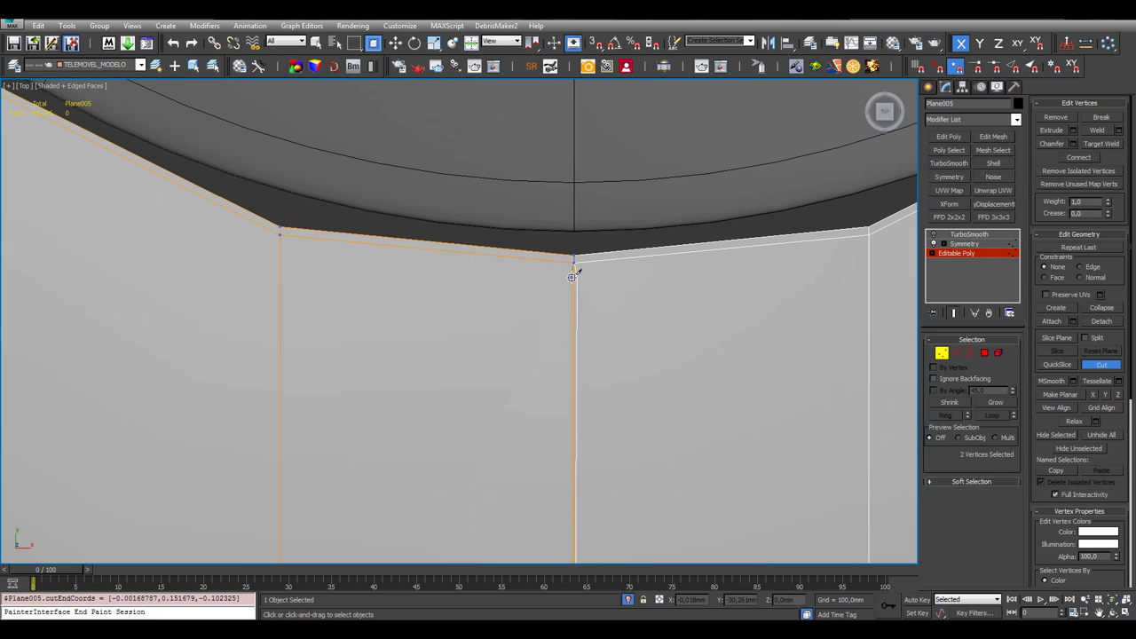
Cut a vertical support edge just outside the key's inner side edge, from the straight upper border down to the corner diagonal
{"action": "right_click", "coordinate": [573, 262]}
{"action": "middle_click_drag", "start_coordinate": [527, 370], "coordinate": [616, 292]}
{"action": "middle_click_drag", "start_coordinate": [293, 202], "coordinate": [292, 238]}
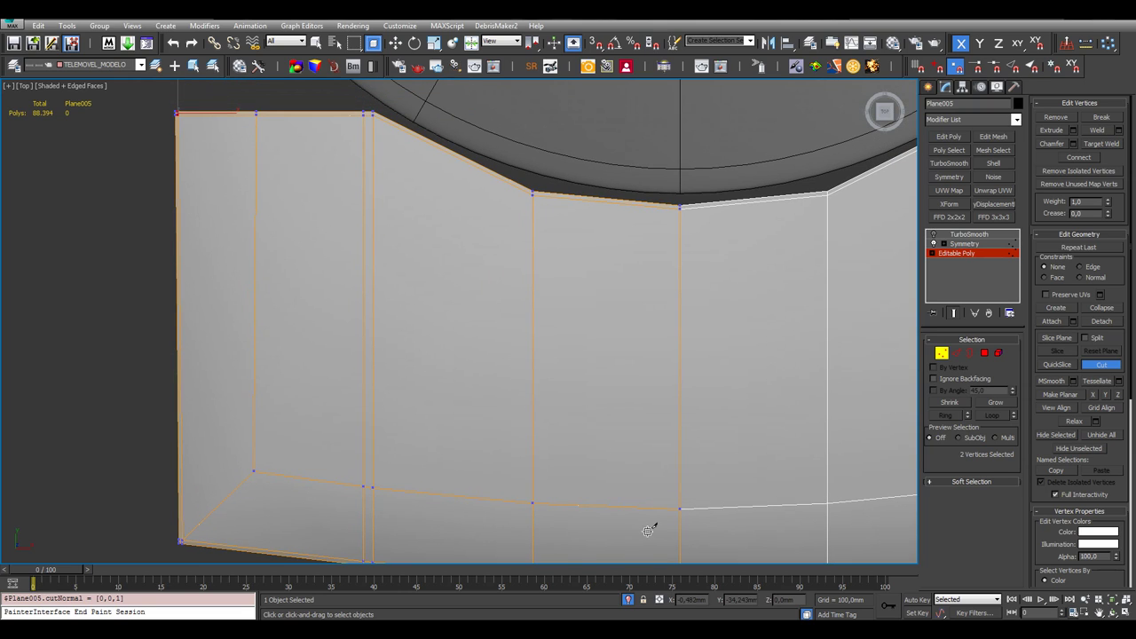
{"action": "middle_click_drag", "start_coordinate": [418, 423], "coordinate": [416, 367]}
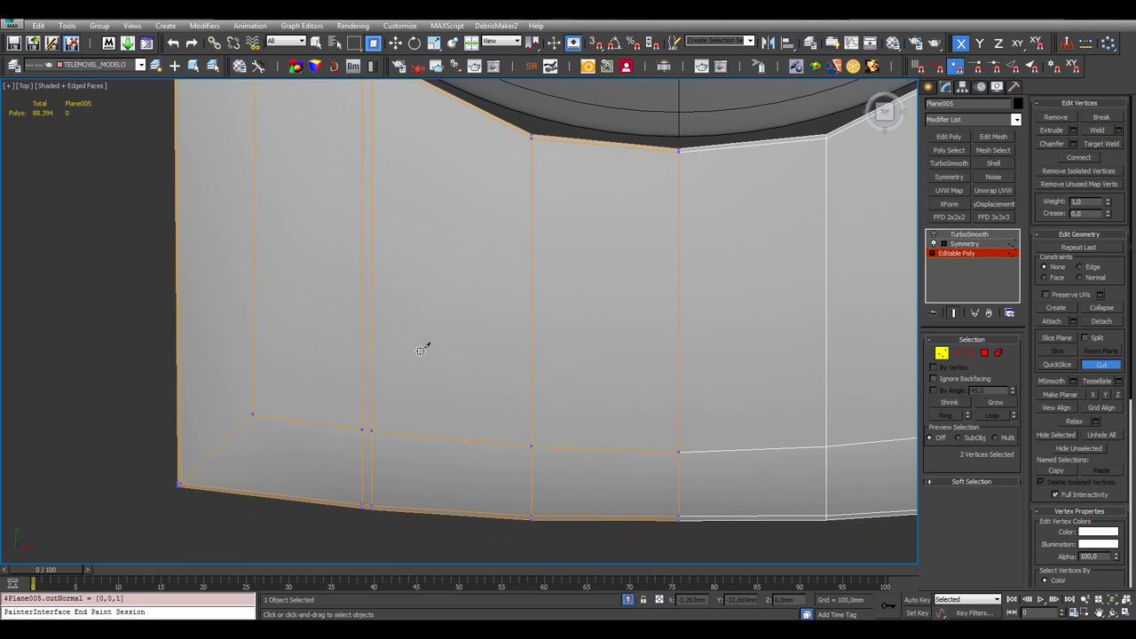
{"action": "scroll", "coordinate": [421, 349], "scroll_direction": "down", "scroll_amount": 2}
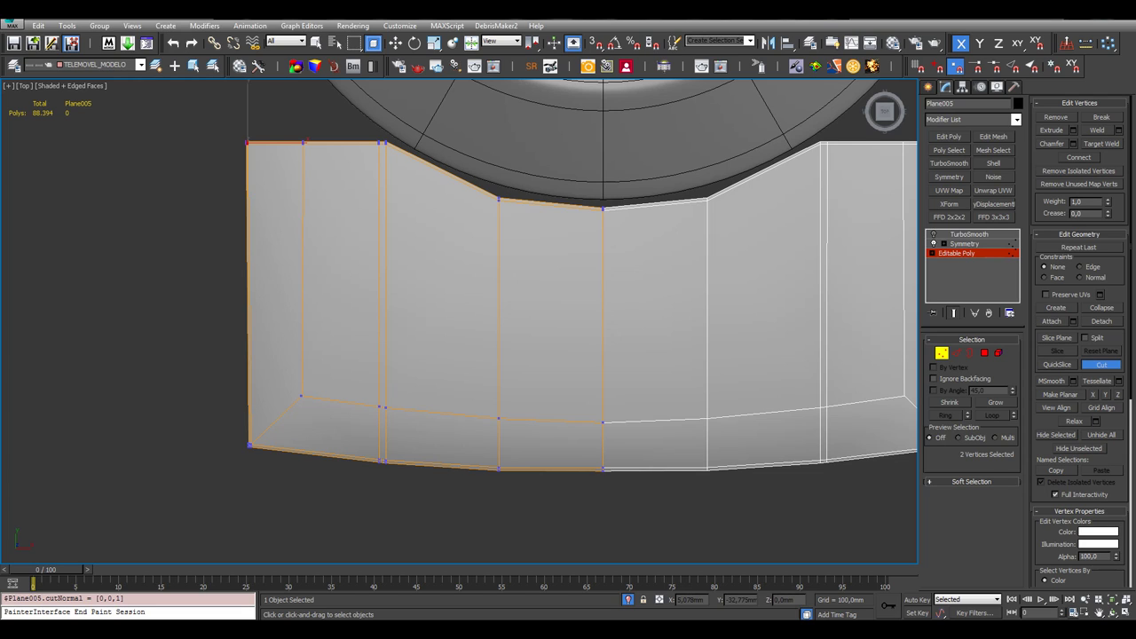
{"action": "scroll", "coordinate": [343, 202], "scroll_direction": "up", "scroll_amount": 2}
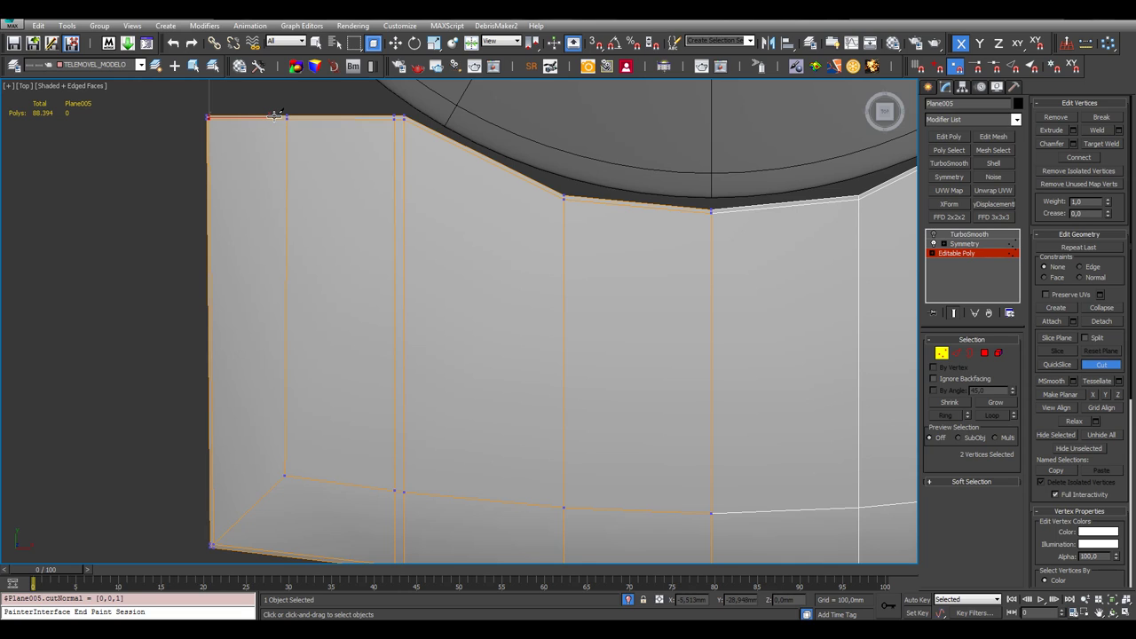
{"action": "left_click", "coordinate": [273, 480]}
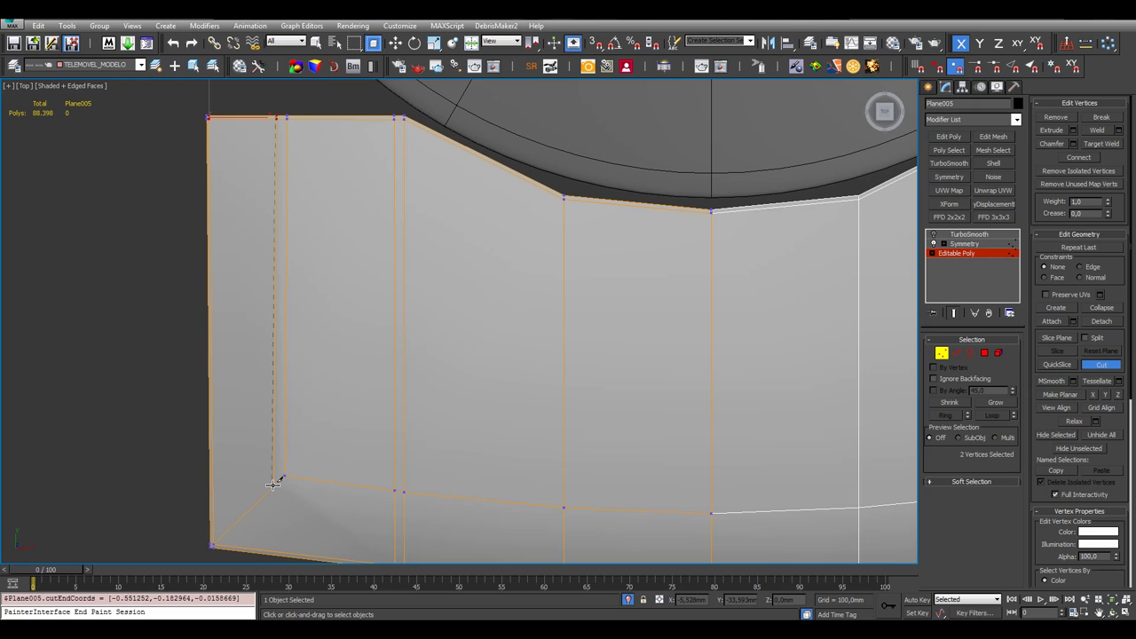
{"action": "left_click", "coordinate": [274, 482]}
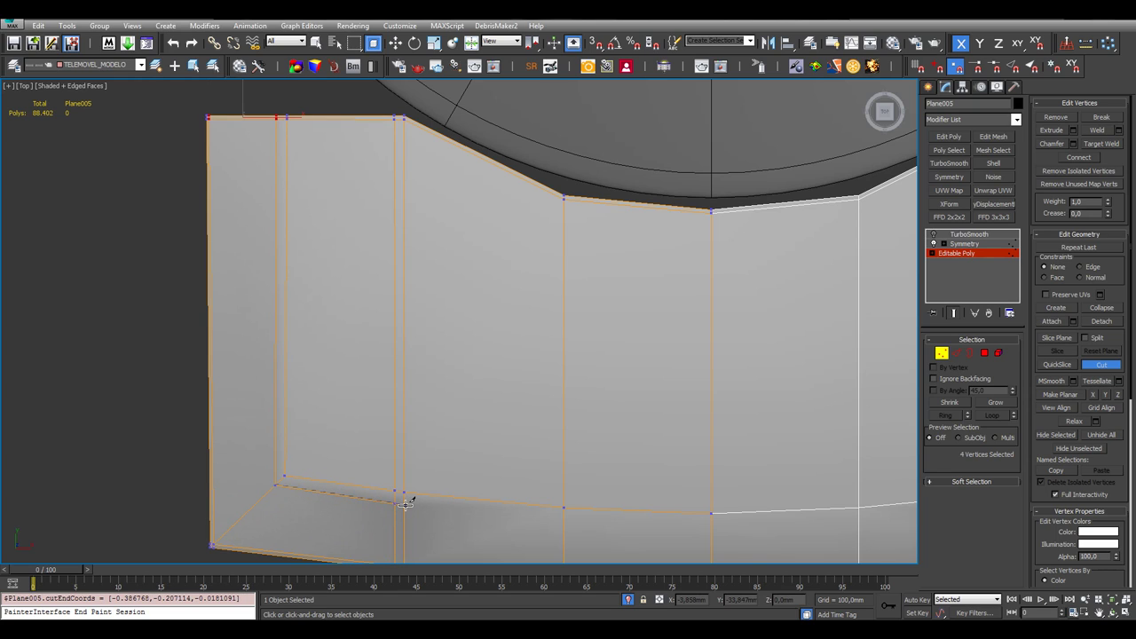
Continue the support cut just below the inner horizontal edge, across the vertical edges to the key's symmetry centreline, and end cutting
{"action": "left_click", "coordinate": [405, 503]}
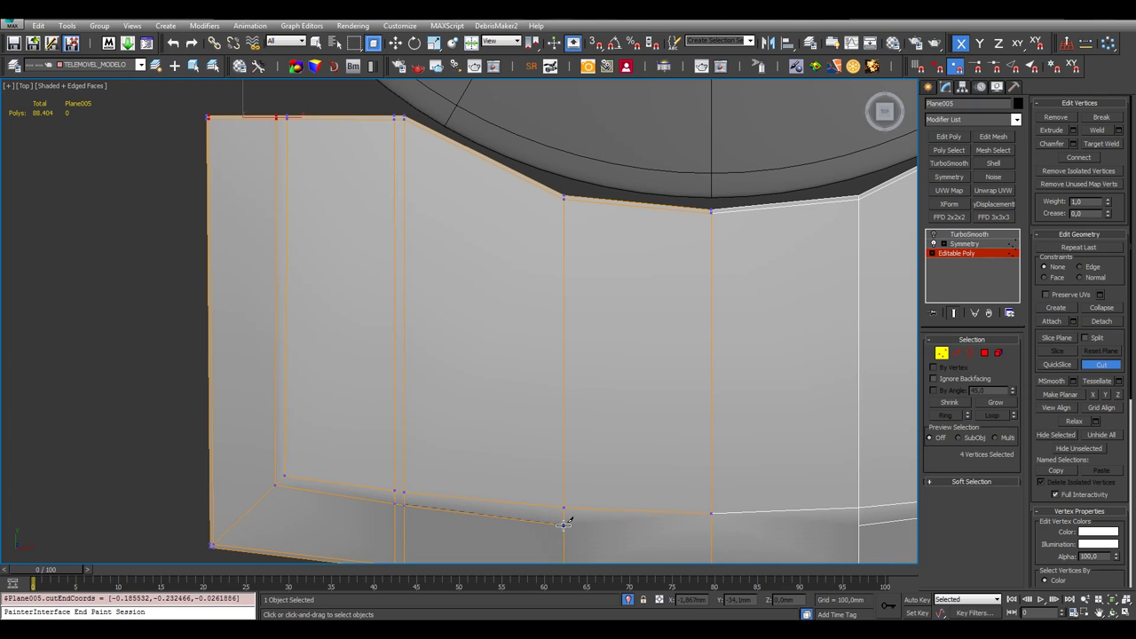
{"action": "left_click", "coordinate": [563, 523]}
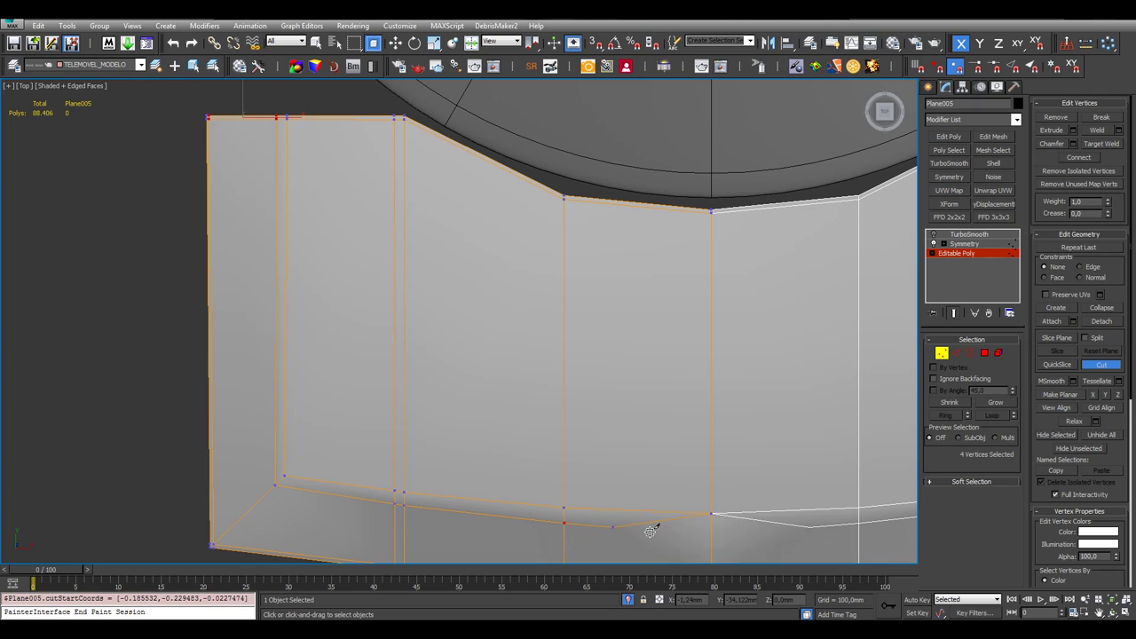
{"action": "left_click", "coordinate": [712, 529]}
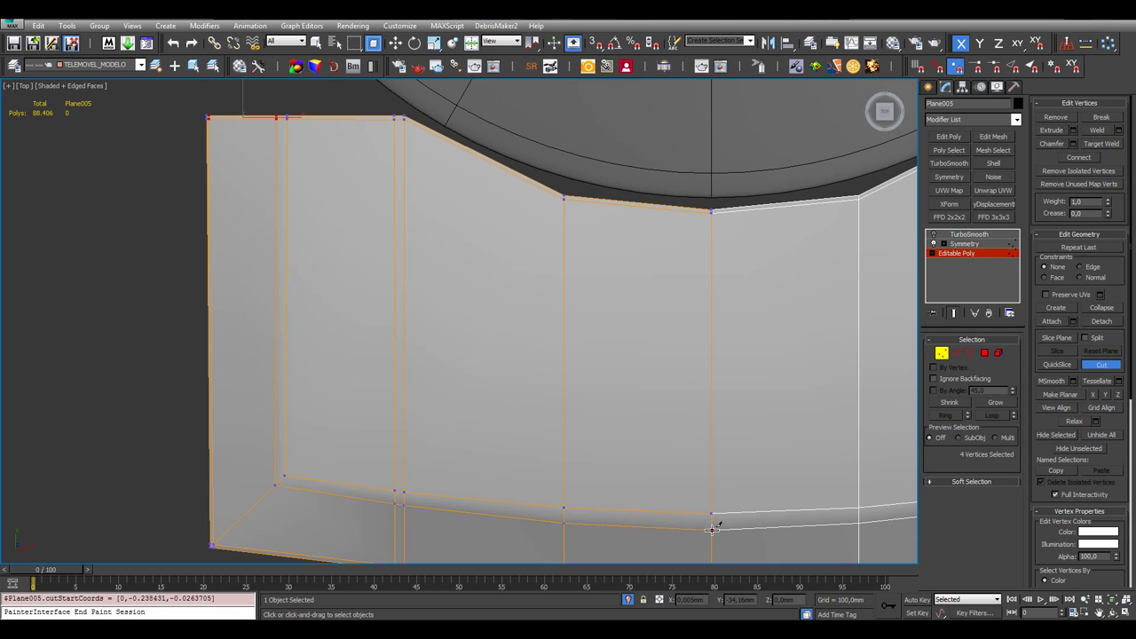
{"action": "key", "text": "w"}
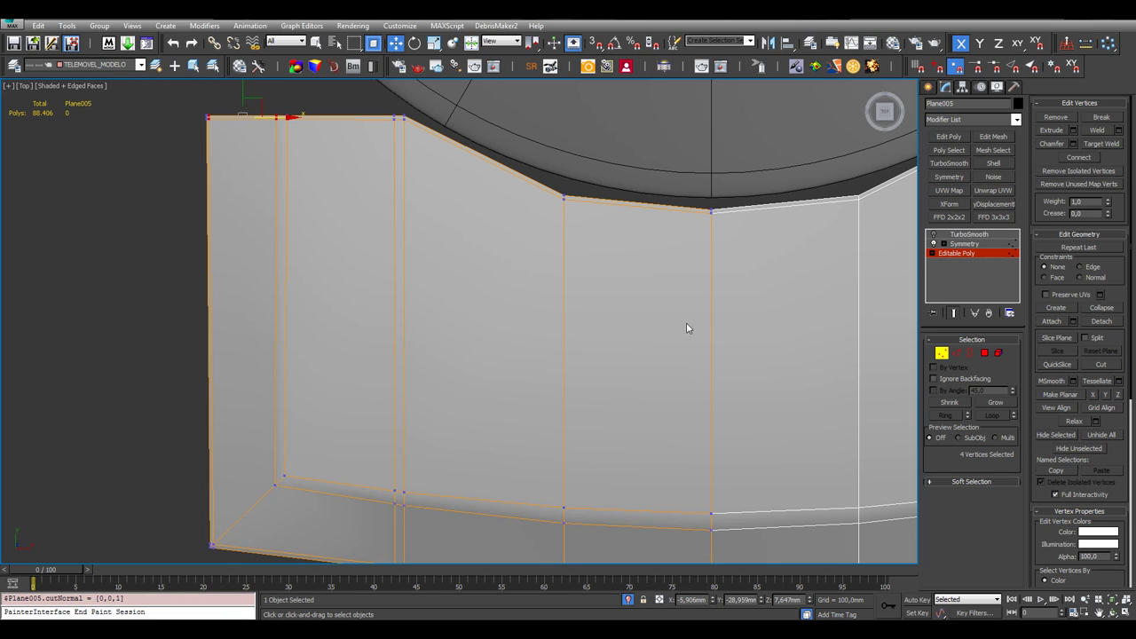
Preview the key with TurboSmooth shown, examine its lower and upper outer corners, and hide the smoothing again
{"action": "middle_click_drag", "start_coordinate": [684, 328], "coordinate": [641, 277]}
{"action": "left_click", "coordinate": [967, 235]}
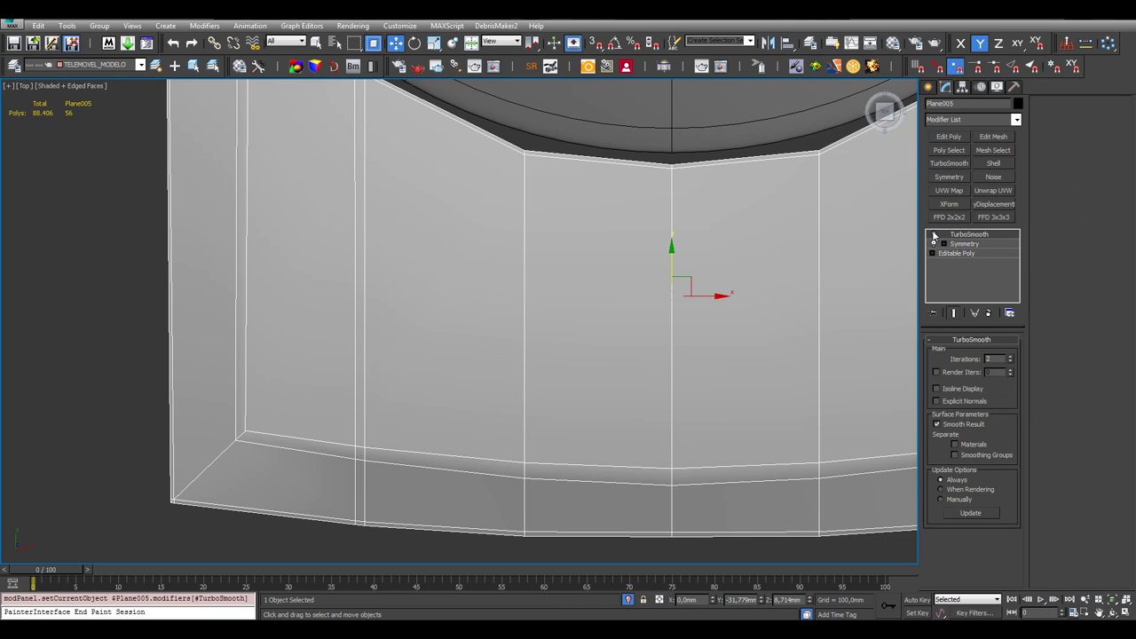
{"action": "left_click", "coordinate": [933, 235]}
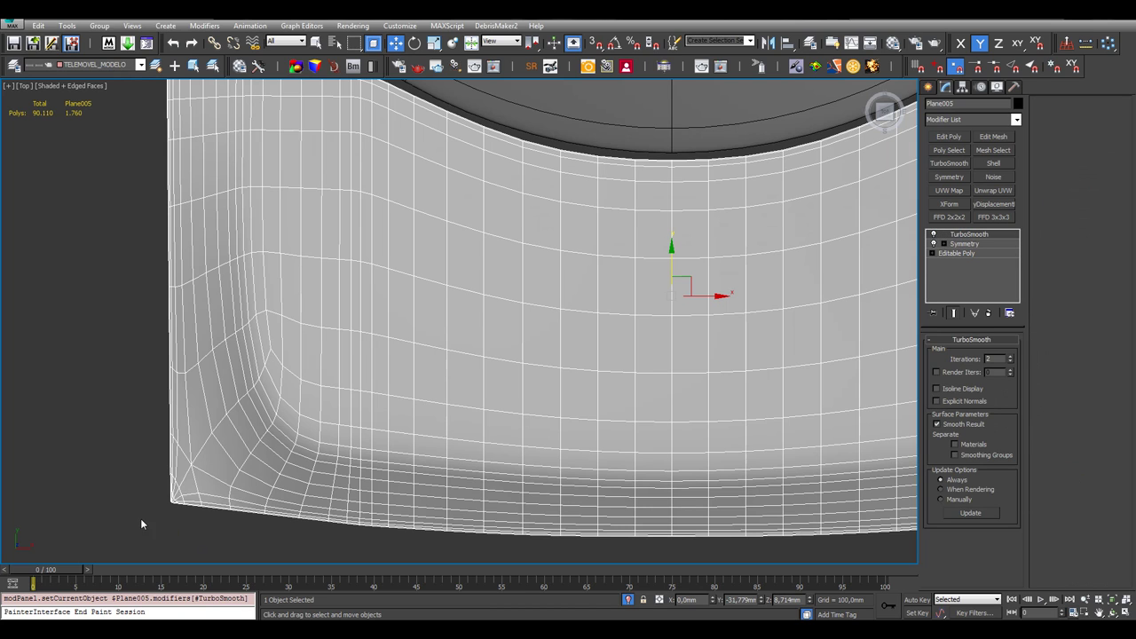
{"action": "scroll", "coordinate": [159, 167], "scroll_direction": "up", "scroll_amount": 3}
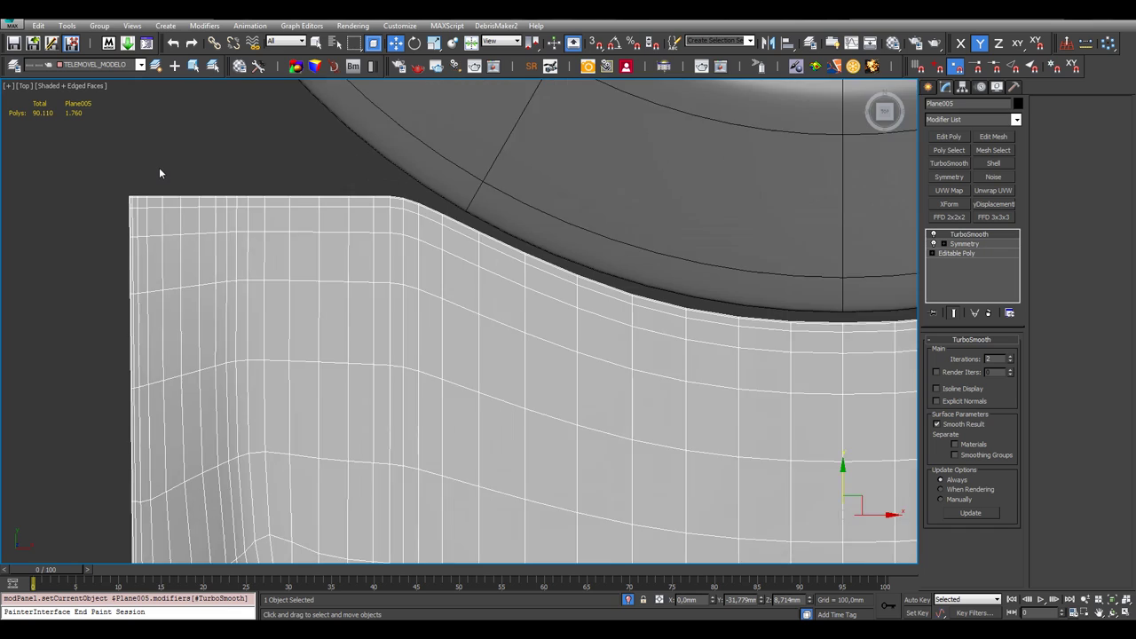
{"action": "left_click", "coordinate": [933, 237]}
Check the base mesh vertices at the key's upper and lower outer corners, including the lower support-cut intersection, for surplus points
{"action": "middle_click_drag", "start_coordinate": [764, 390], "coordinate": [869, 331]}
{"action": "left_click", "coordinate": [959, 253]}
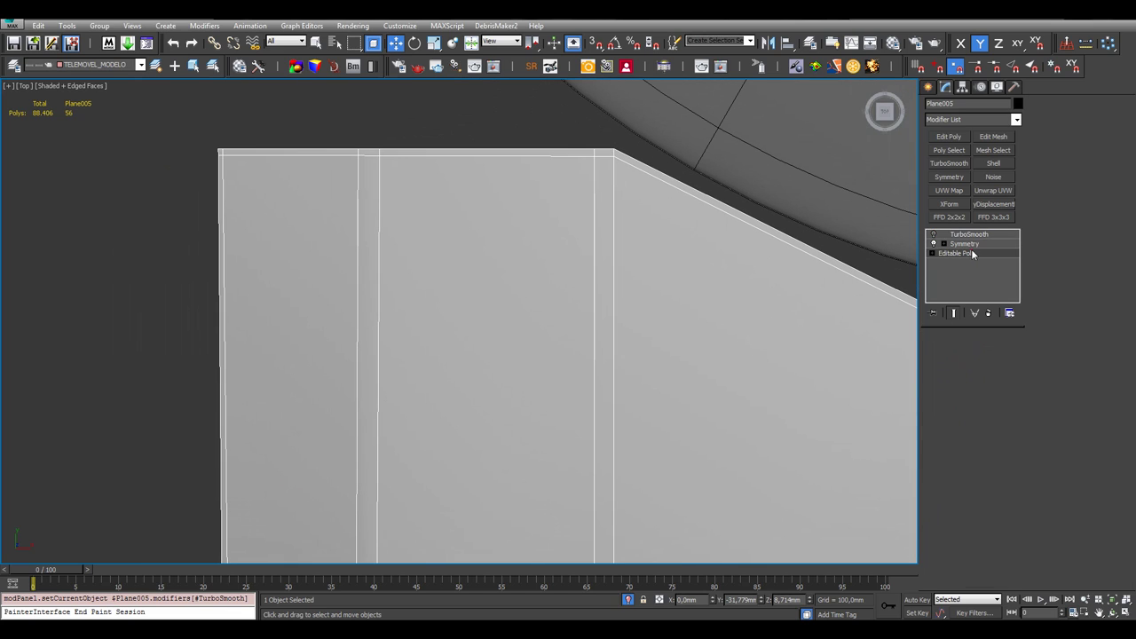
{"action": "left_click", "coordinate": [942, 352]}
{"action": "left_click_drag", "start_coordinate": [185, 124], "coordinate": [354, 415]}
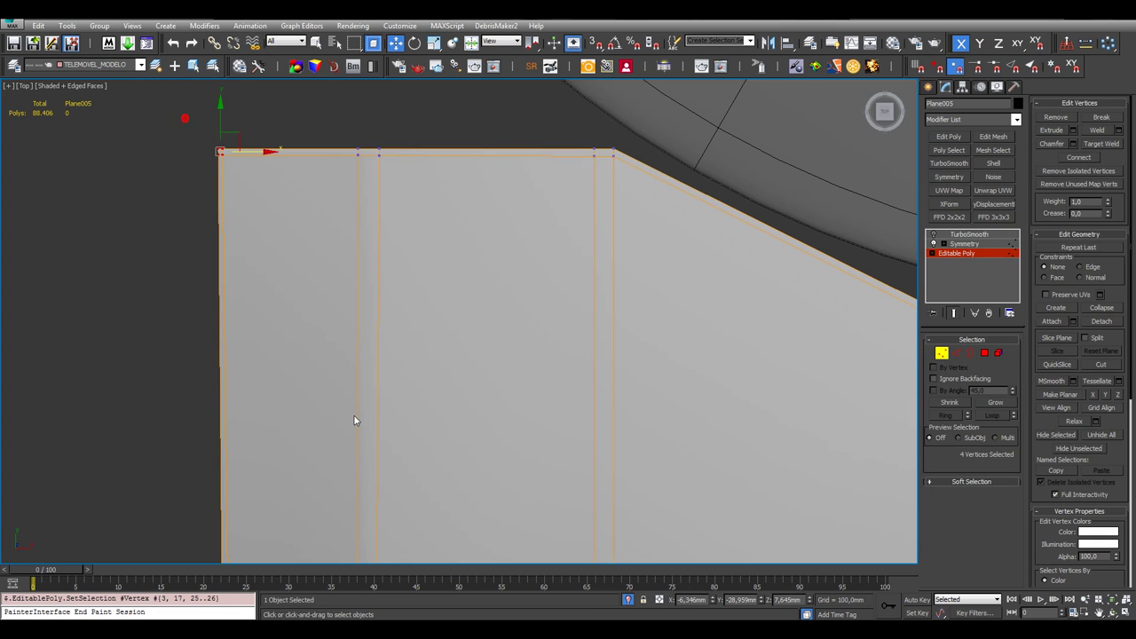
{"action": "scroll", "coordinate": [353, 373], "scroll_direction": "up", "scroll_amount": 3}
{"action": "middle_click_drag", "start_coordinate": [352, 327], "coordinate": [248, 249], "text": "alt"}
{"action": "left_click_drag", "start_coordinate": [234, 198], "coordinate": [396, 354]}
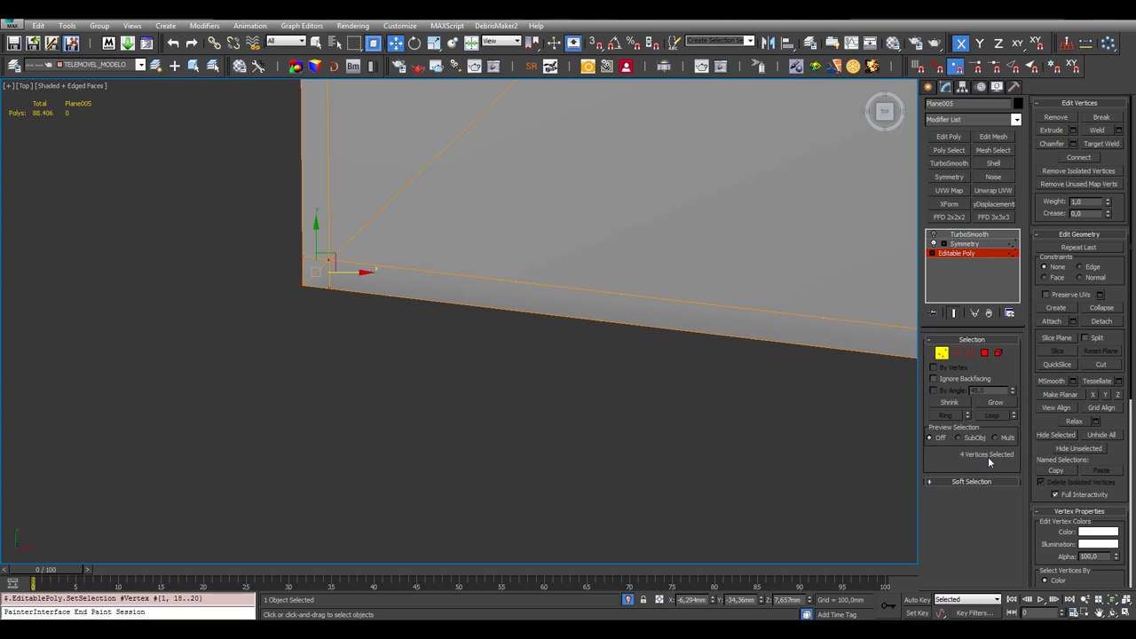
{"action": "left_click", "coordinate": [427, 364]}
{"action": "middle_click_drag", "start_coordinate": [427, 364], "coordinate": [426, 299], "text": "alt"}
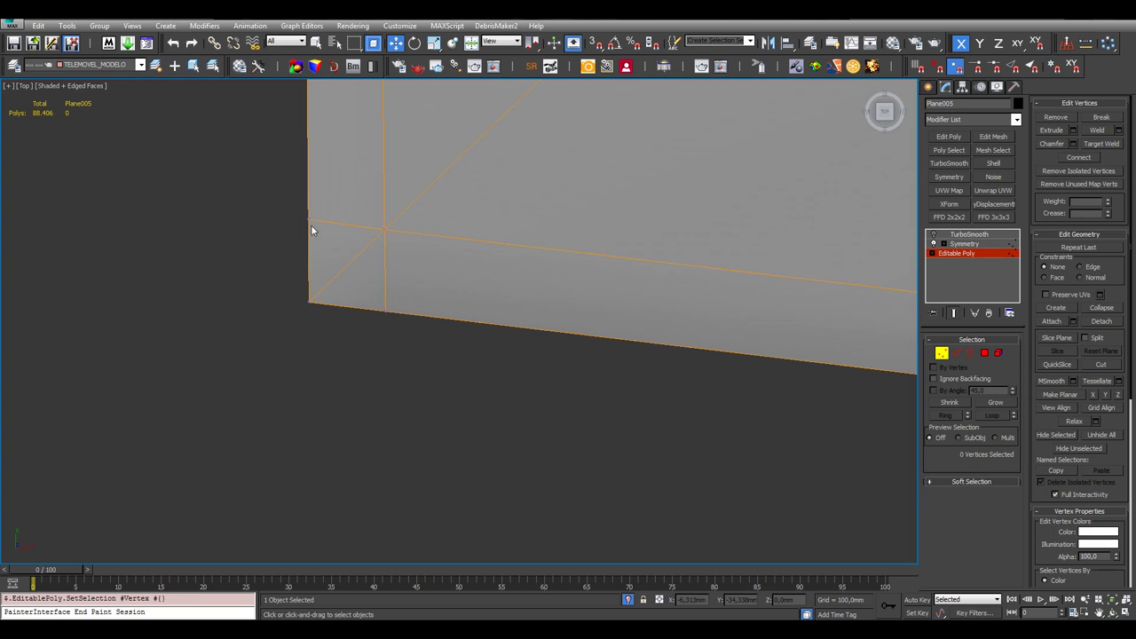
{"action": "scroll", "coordinate": [363, 241], "scroll_direction": "up", "scroll_amount": 4}
{"action": "left_click", "coordinate": [422, 220]}
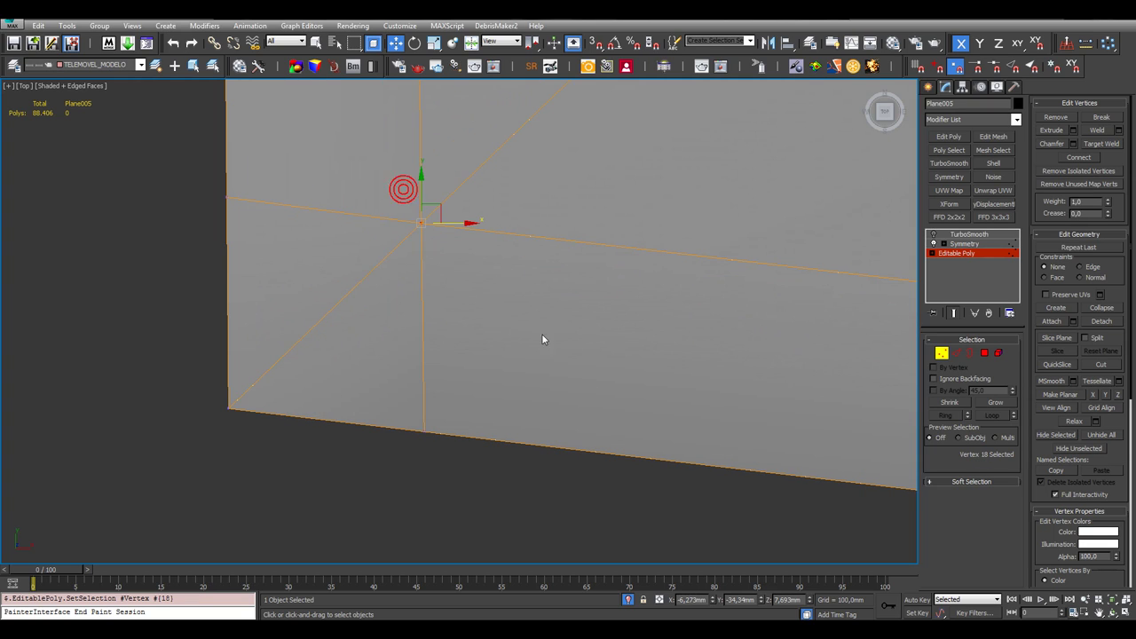
Remove the short diagonal edge between the key's lower outer corner and the intersection of its border support cuts
{"action": "left_click", "coordinate": [957, 354]}
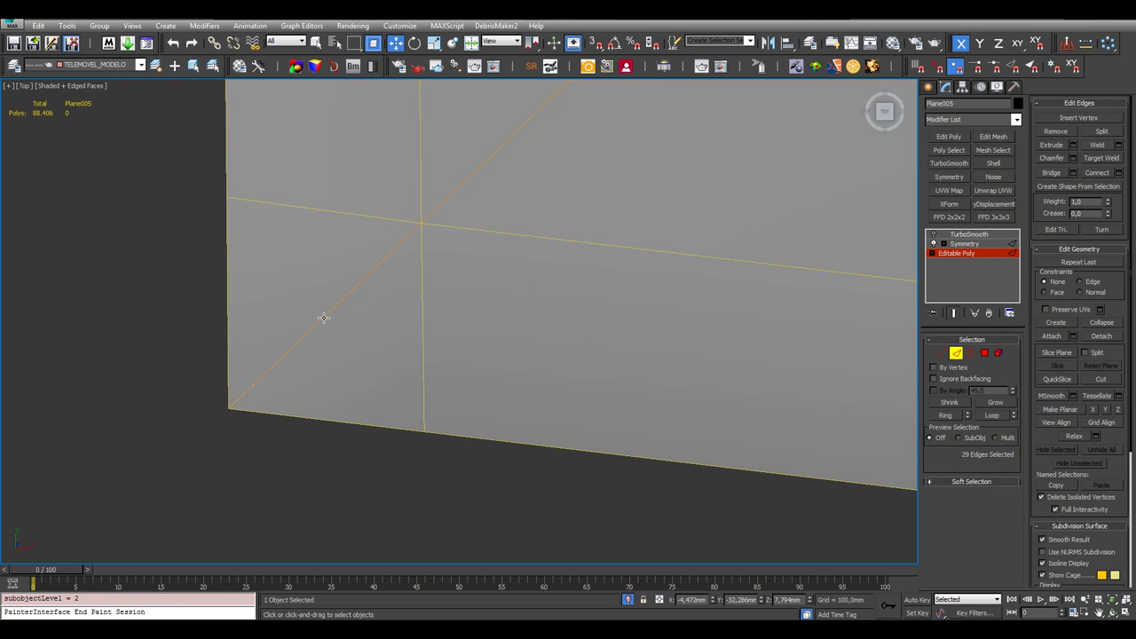
{"action": "left_click", "coordinate": [323, 317]}
{"action": "key", "text": "BackSpace"}
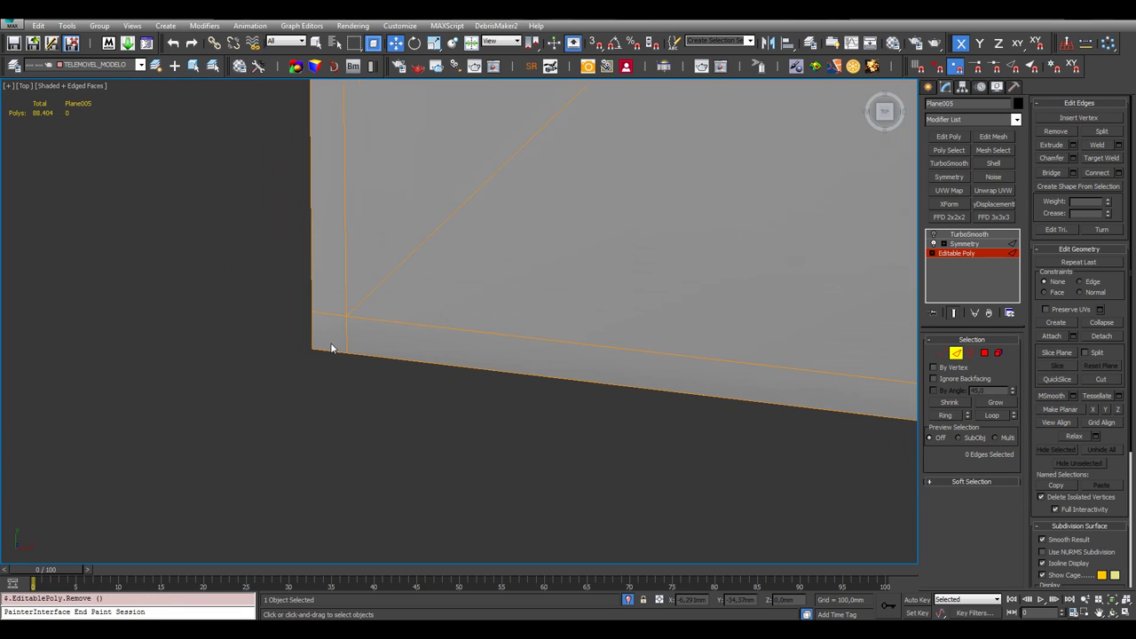
{"action": "key", "text": "BackSpace"}
{"action": "middle_click_drag", "start_coordinate": [506, 320], "coordinate": [321, 331], "text": "alt"}
{"action": "middle_click_drag", "start_coordinate": [685, 419], "coordinate": [561, 400]}
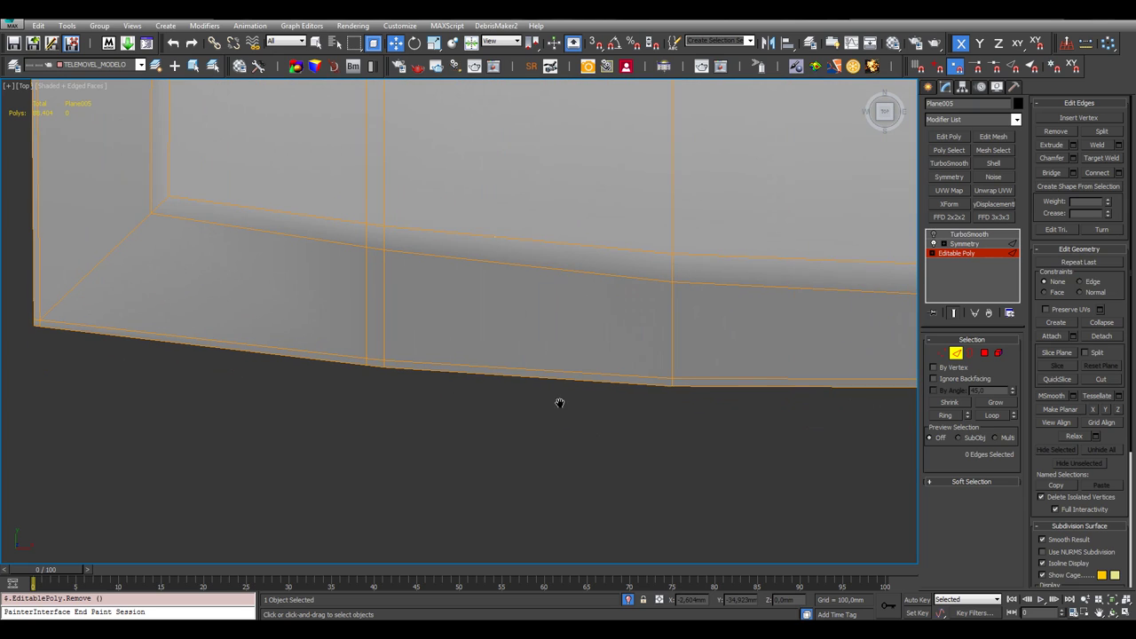
Leave sub-object editing, show TurboSmooth on the key again and deselect it
{"action": "left_click", "coordinate": [942, 352]}
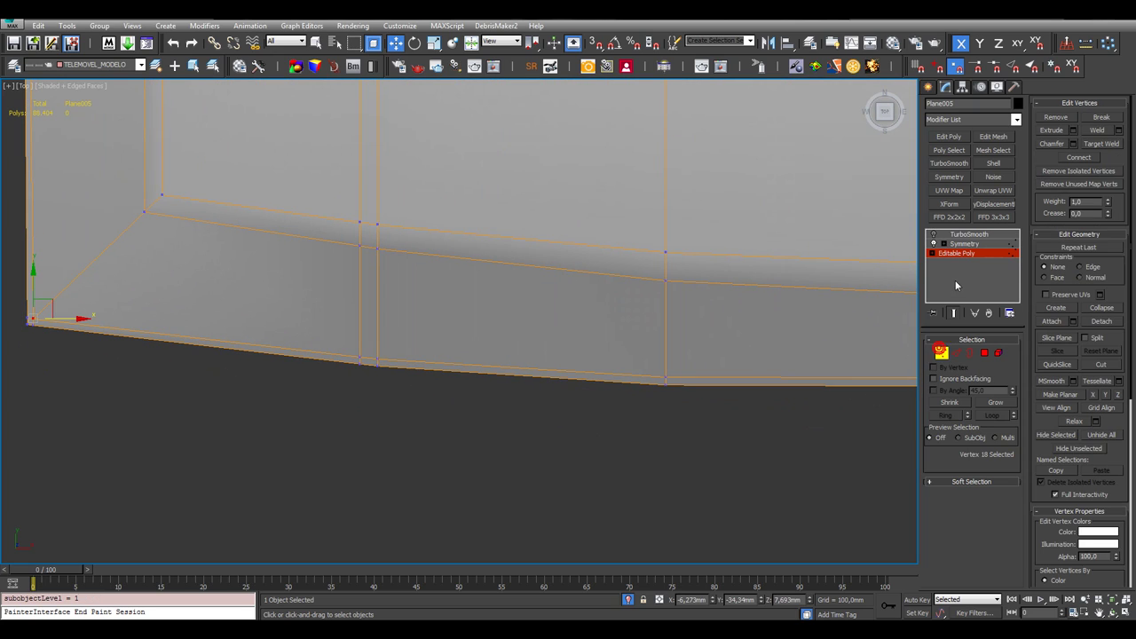
{"action": "left_click", "coordinate": [966, 254]}
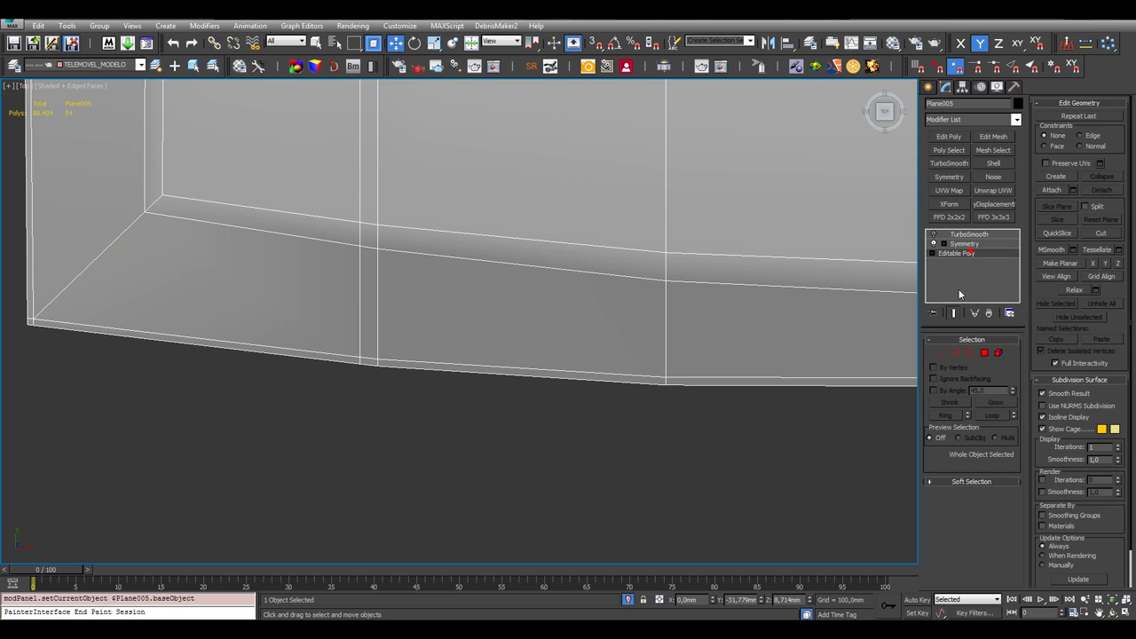
{"action": "left_click", "coordinate": [938, 234]}
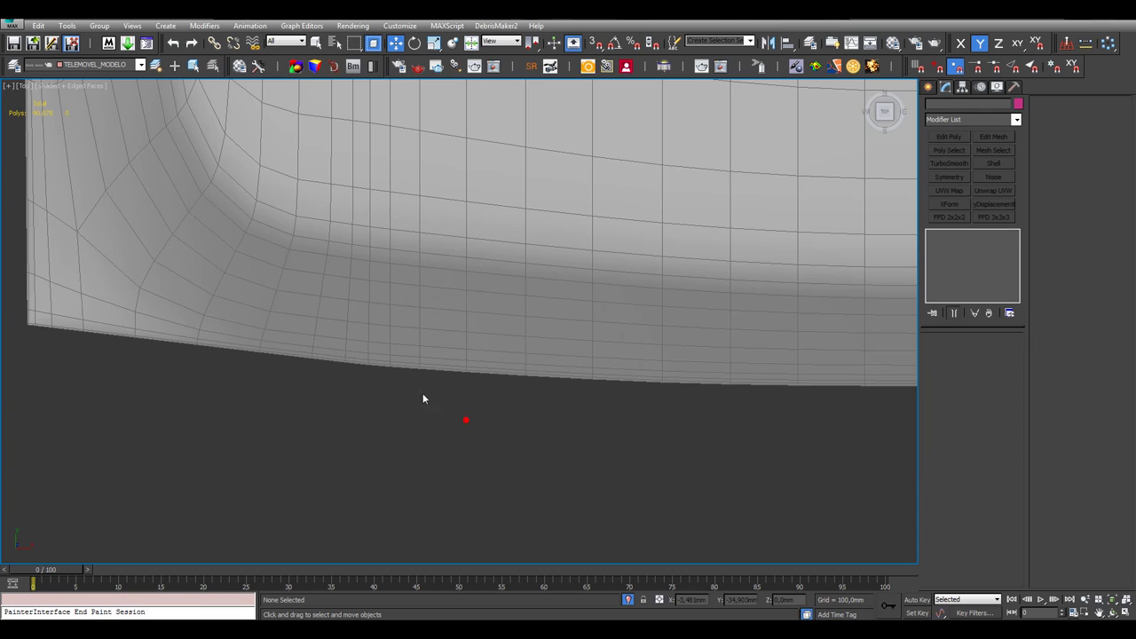
{"action": "scroll", "coordinate": [307, 333], "scroll_direction": "down", "scroll_amount": 5}
{"action": "left_click", "coordinate": [353, 387]}
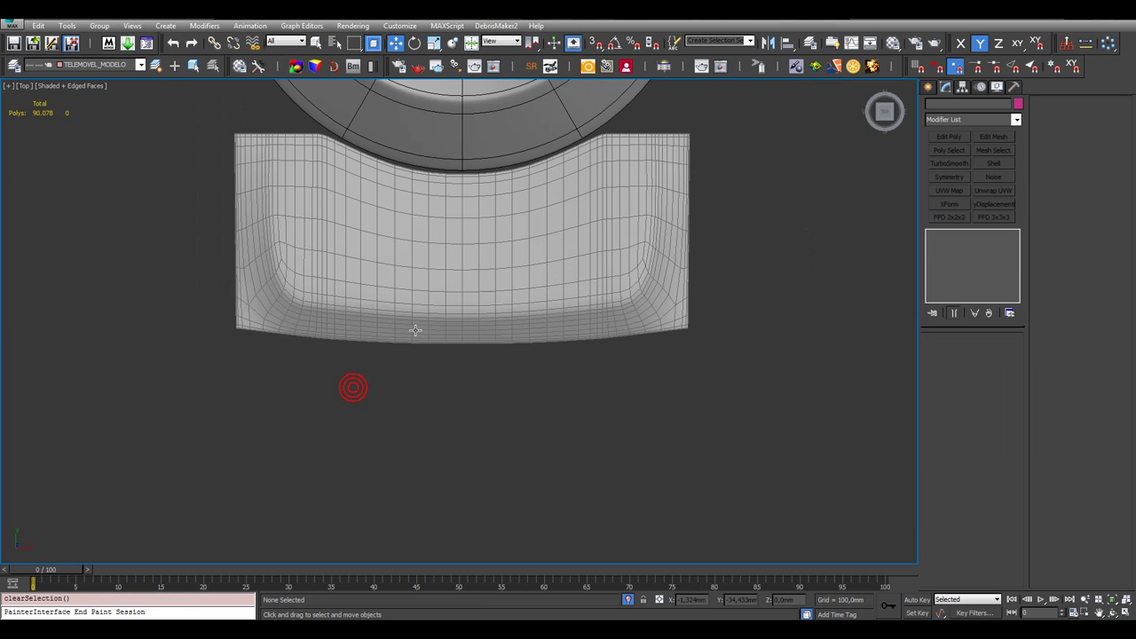
Hide the edged faces in the Top view and examine the smoothed key's shading beside the round button
{"action": "scroll", "coordinate": [421, 333], "scroll_direction": "up", "scroll_amount": 2}
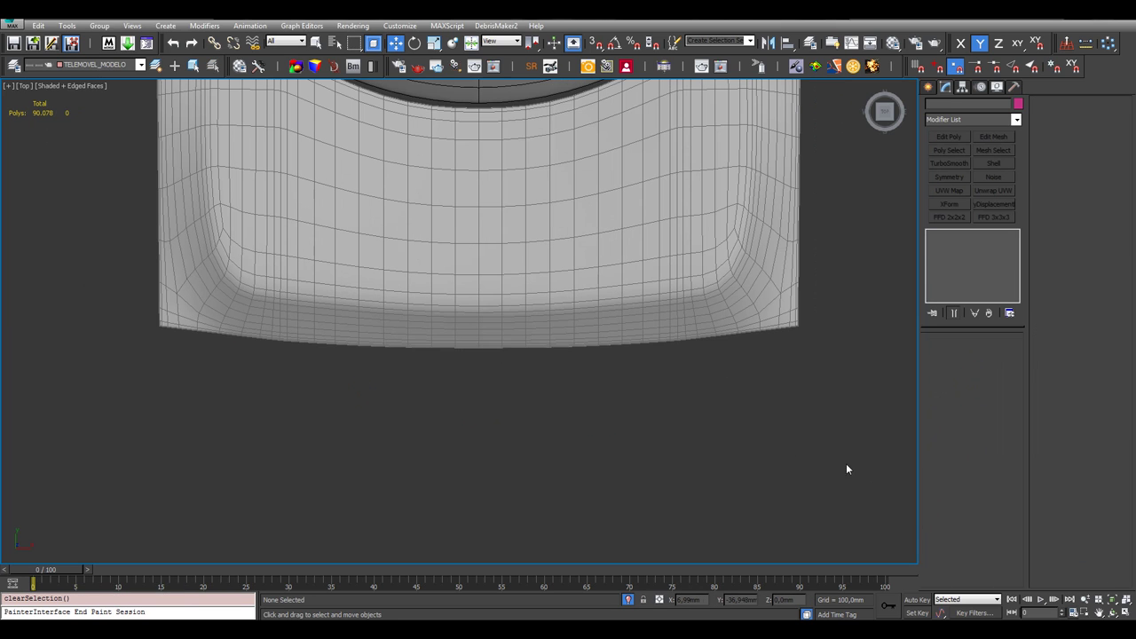
{"action": "key", "text": "F4"}
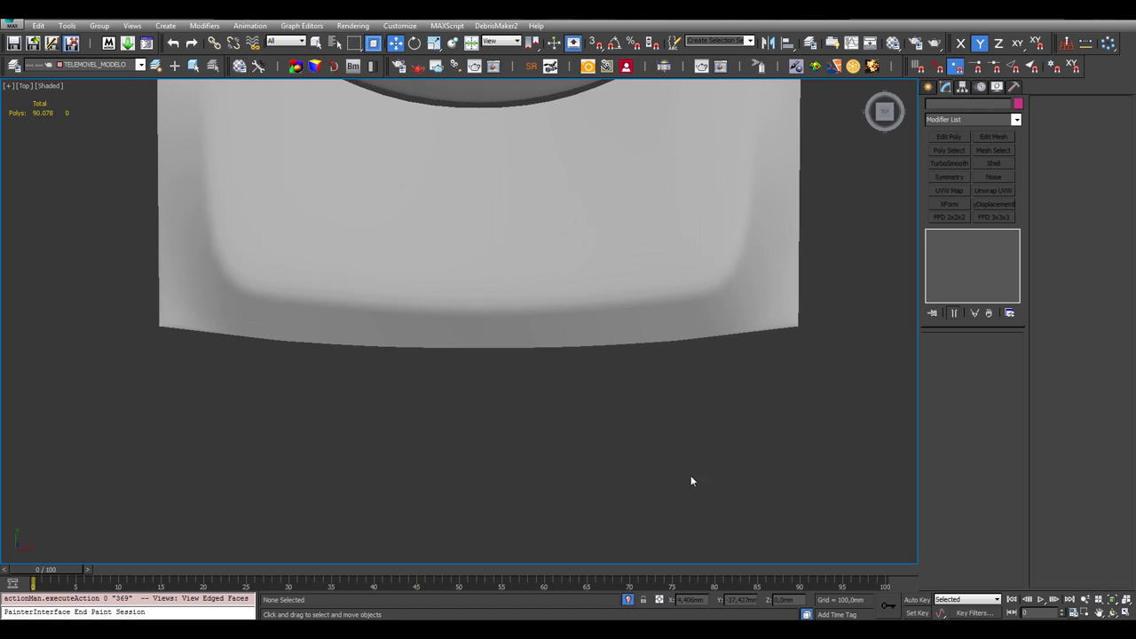
{"action": "scroll", "coordinate": [563, 372], "scroll_direction": "down", "scroll_amount": 5}
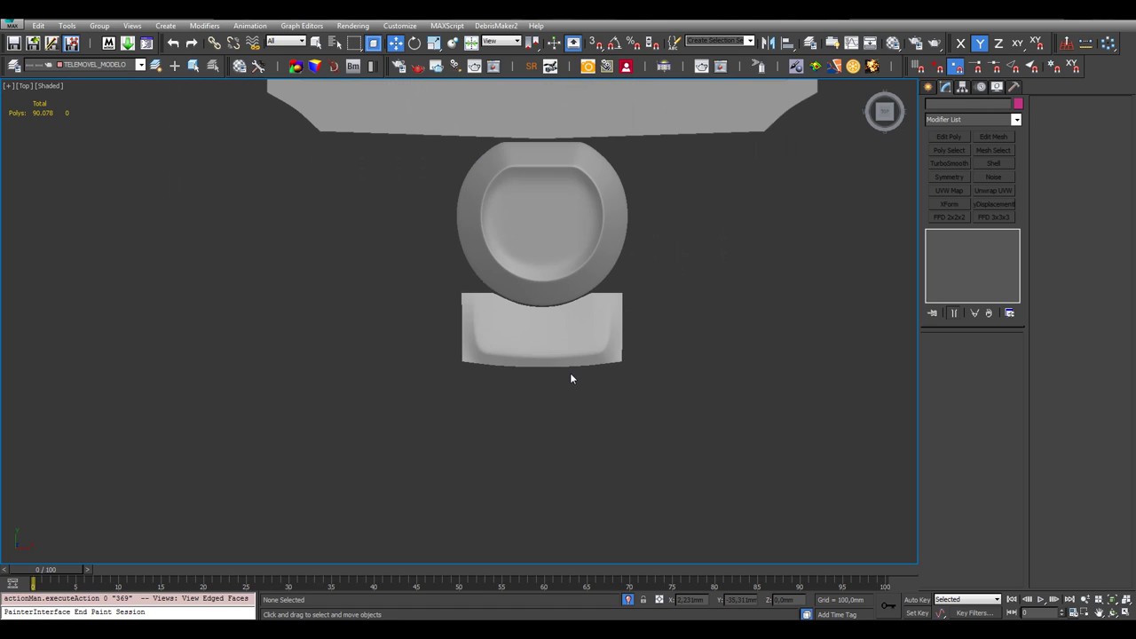
{"action": "scroll", "coordinate": [570, 379], "scroll_direction": "up", "scroll_amount": 5}
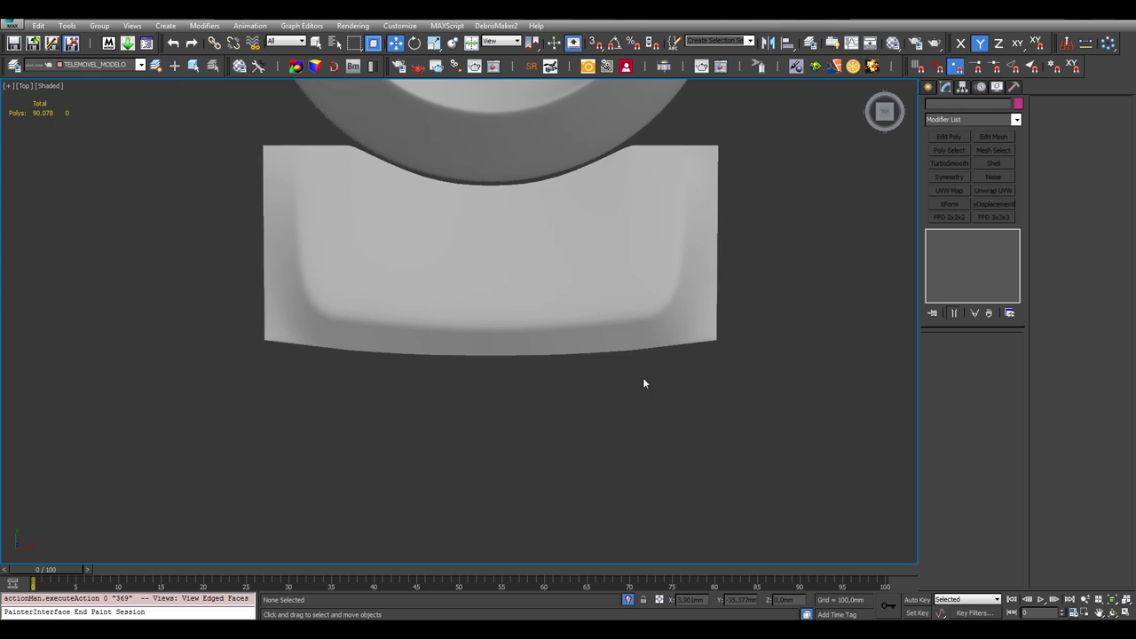
{"action": "left_click", "coordinate": [606, 331]}
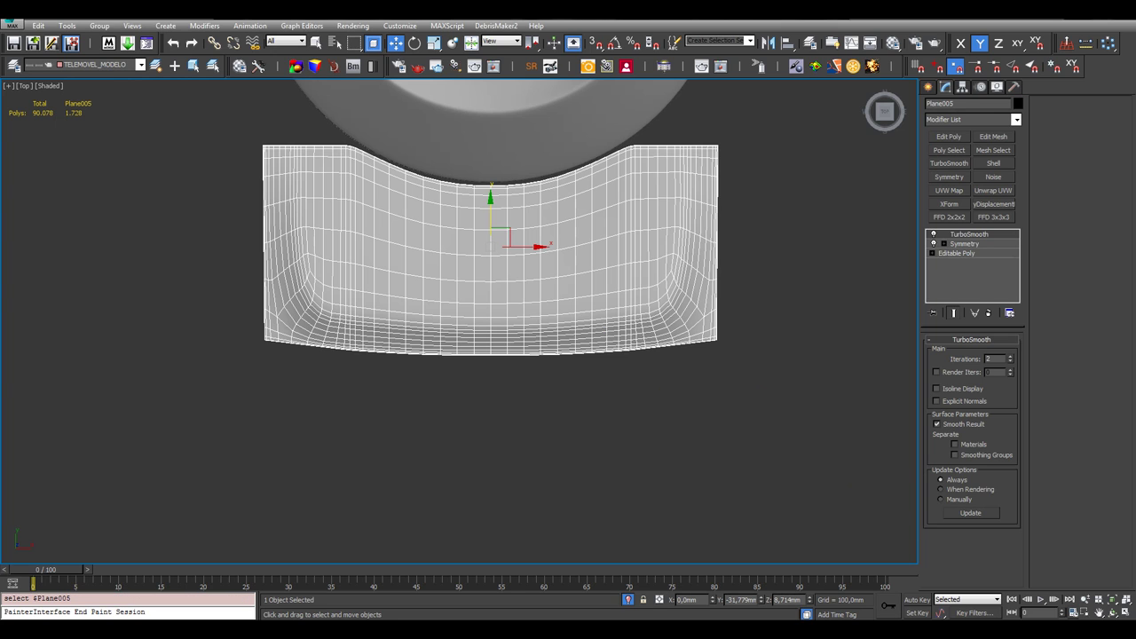
Maximize the Perspective view and examine the smoothed key's surface with and without edged faces
{"action": "key", "text": "alt+w"}
{"action": "left_click", "coordinate": [794, 498]}
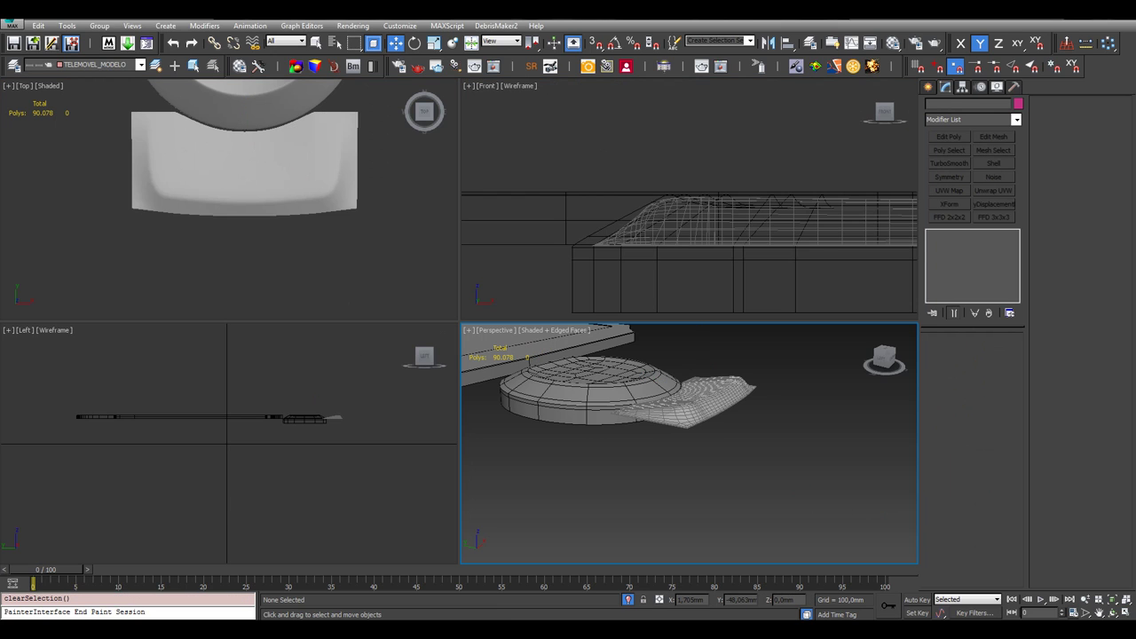
{"action": "left_click", "coordinate": [1127, 602]}
{"action": "scroll", "coordinate": [454, 338], "scroll_direction": "up", "scroll_amount": 3}
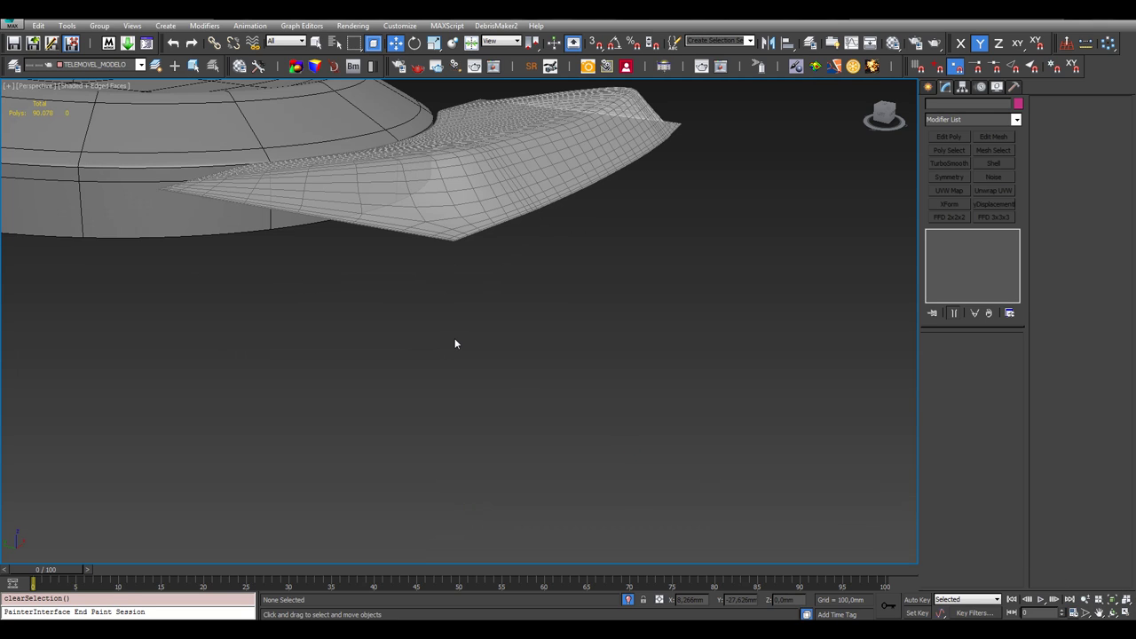
{"action": "key", "text": "F4"}
{"action": "key", "text": "F4"}
{"action": "middle_click_drag", "start_coordinate": [469, 257], "coordinate": [469, 284], "text": "alt"}
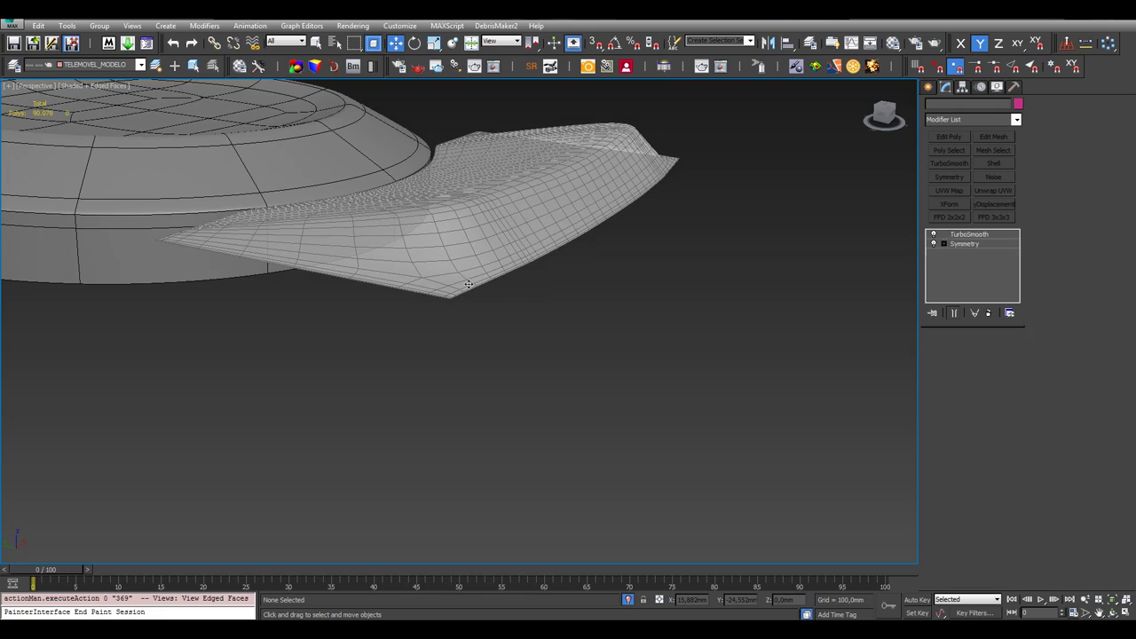
Select the key, inspect its lower corner from above without edged faces, and return to its Editable Poly level
{"action": "left_click", "coordinate": [469, 284]}
{"action": "left_click", "coordinate": [1113, 612]}
{"action": "left_click_drag", "start_coordinate": [488, 367], "coordinate": [355, 370]}
{"action": "key", "text": "F4"}
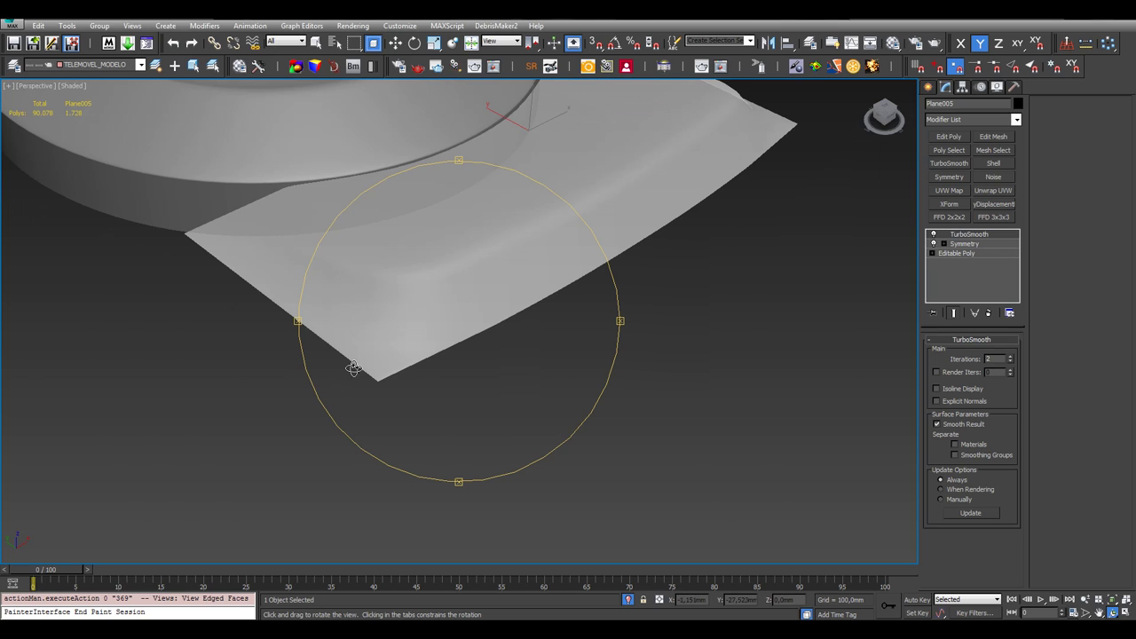
{"action": "left_click", "coordinate": [957, 254]}
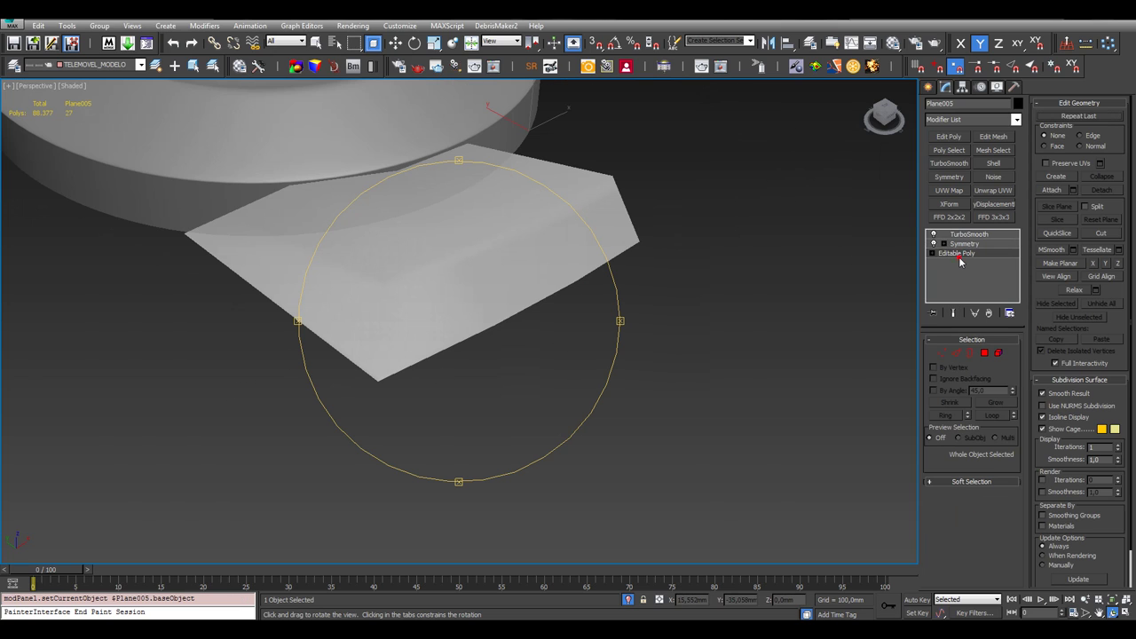
Show the edged faces and select the edge loop along the key's curved lower front border at Edge level
{"action": "left_click", "coordinate": [956, 352]}
{"action": "key", "text": "F4"}
{"action": "scroll", "coordinate": [574, 317], "scroll_direction": "up", "scroll_amount": 5}
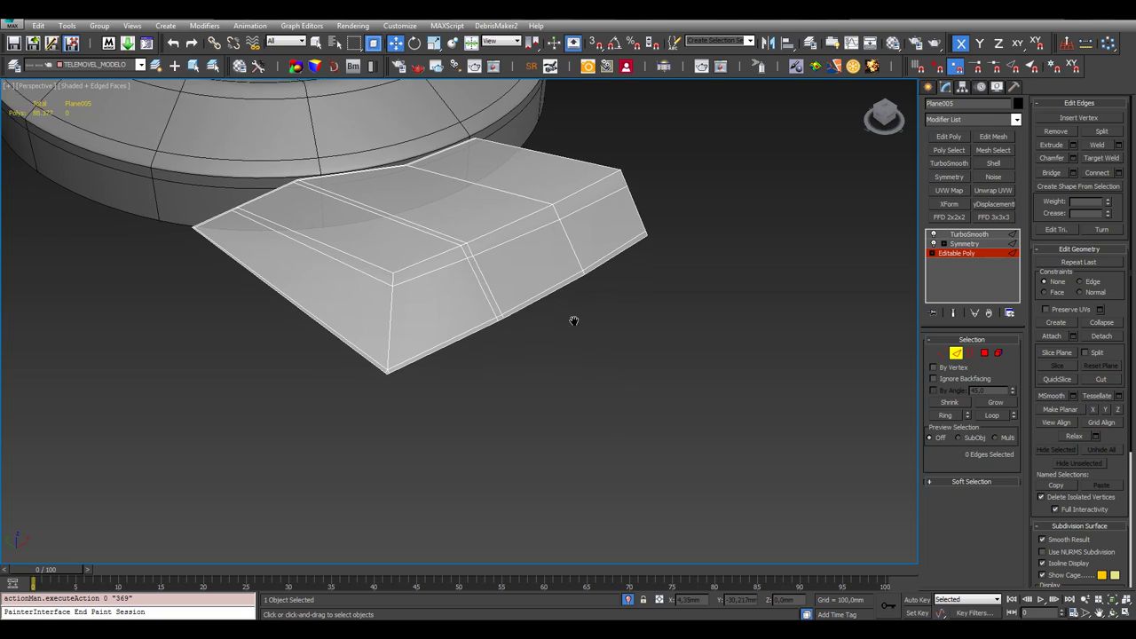
{"action": "scroll", "coordinate": [479, 317], "scroll_direction": "down", "scroll_amount": 5}
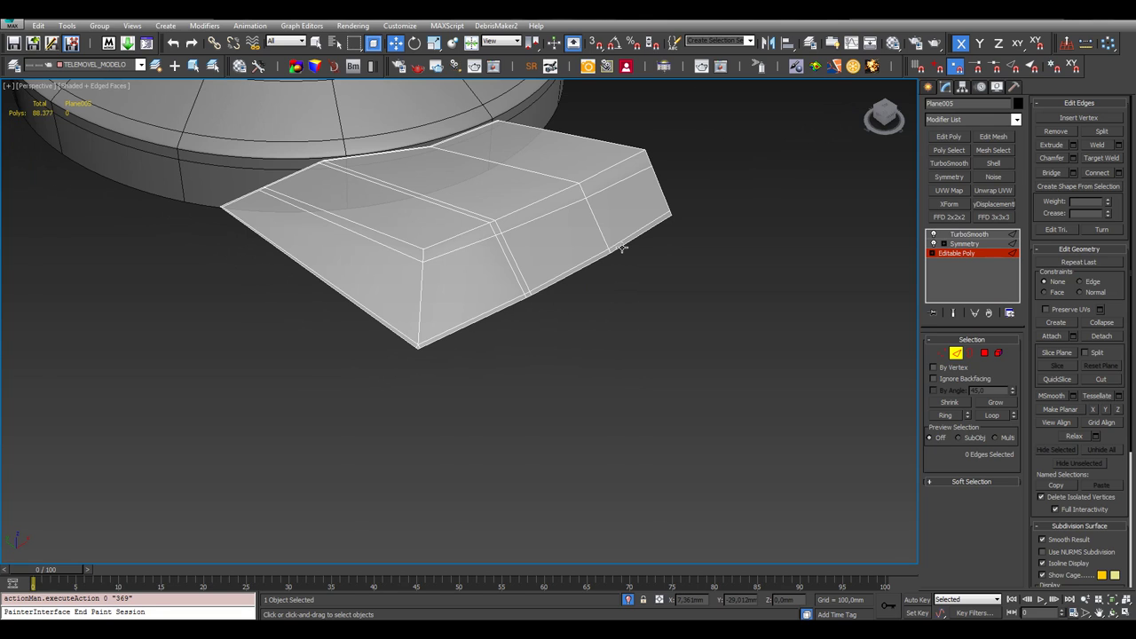
{"action": "left_click", "coordinate": [622, 248]}
{"action": "left_click", "coordinate": [991, 415]}
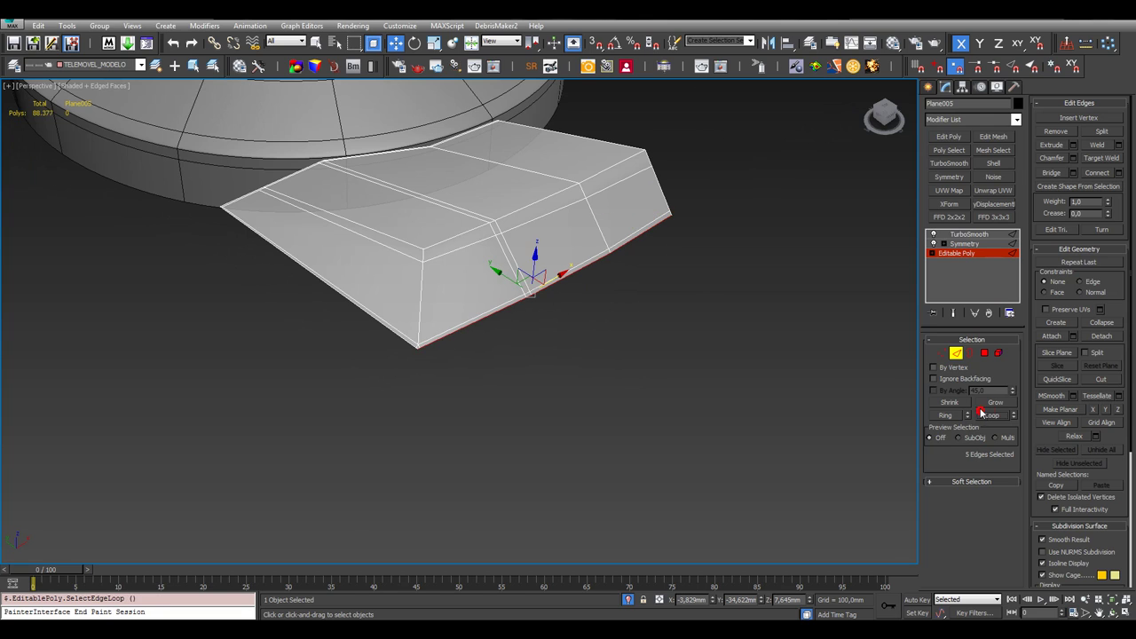
{"action": "scroll", "coordinate": [403, 350], "scroll_direction": "up", "scroll_amount": 5}
{"action": "scroll", "coordinate": [403, 350], "scroll_direction": "down", "scroll_amount": 5}
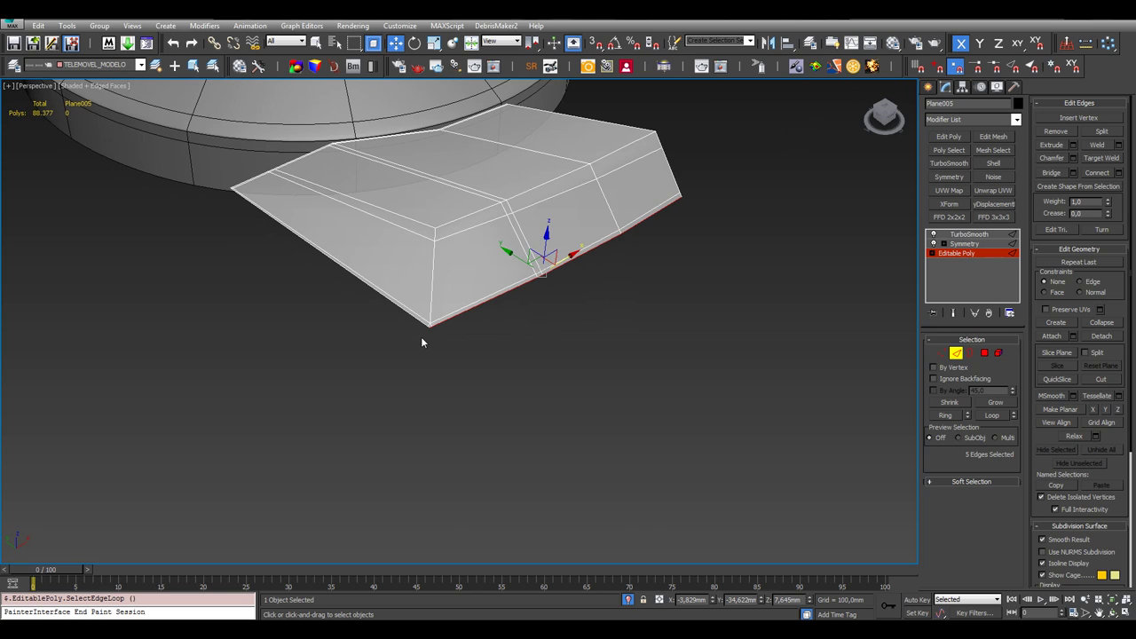
{"action": "scroll", "coordinate": [417, 329], "scroll_direction": "up", "scroll_amount": 5}
{"action": "scroll", "coordinate": [434, 335], "scroll_direction": "down", "scroll_amount": 6}
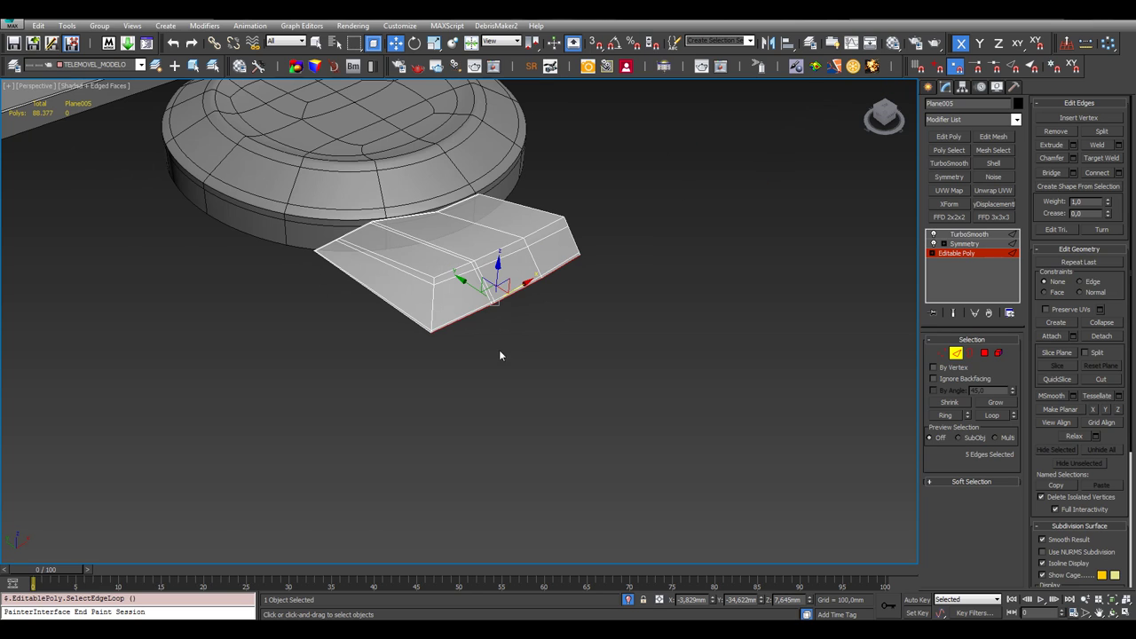
In the maximized Top view, add the key's outer side border loop to the edge selection
{"action": "left_click", "coordinate": [1125, 613]}
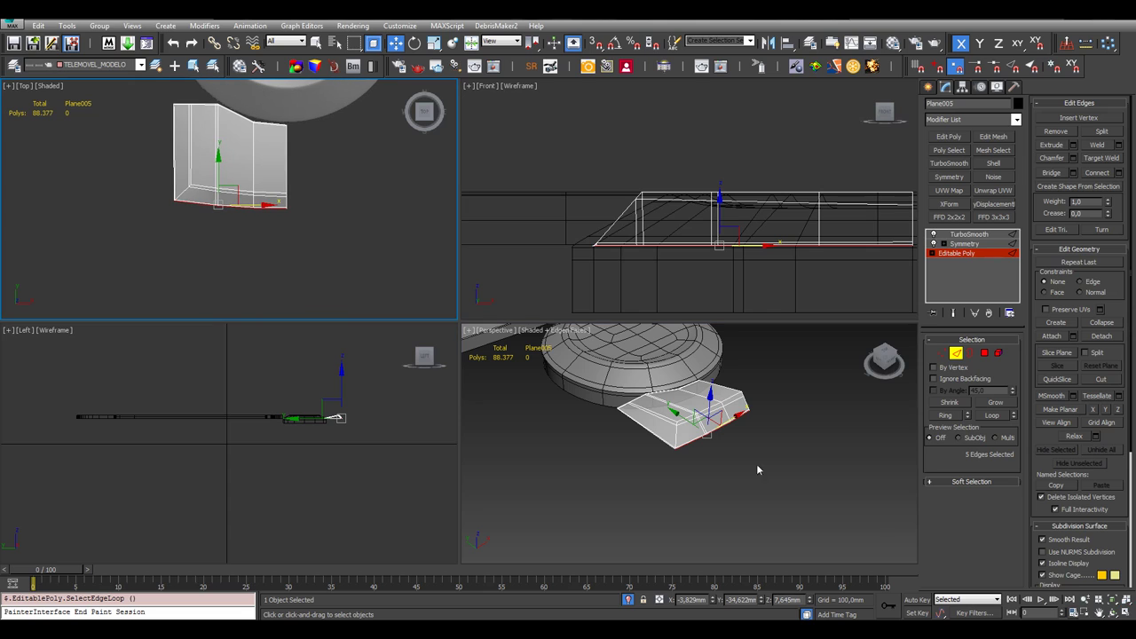
{"action": "left_click", "coordinate": [1125, 613]}
{"action": "scroll", "coordinate": [371, 324], "scroll_direction": "up", "scroll_amount": 6}
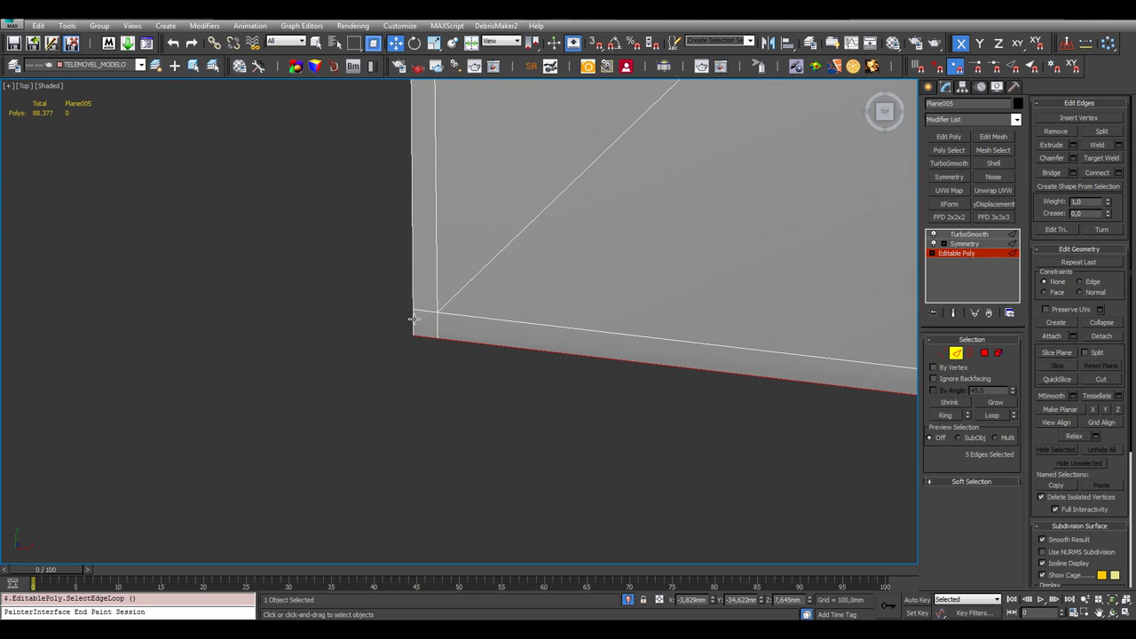
{"action": "left_click", "coordinate": [413, 319], "text": "ctrl"}
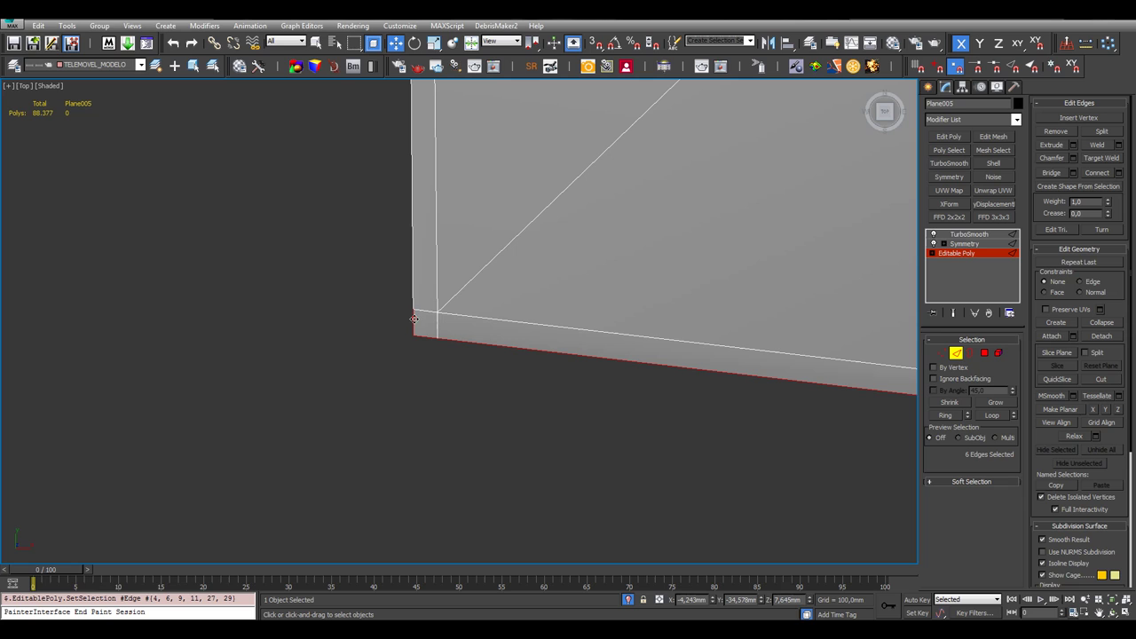
{"action": "left_click", "coordinate": [992, 415]}
Add the border loop beside the round button to the selection, starting from the short edge at the key's upper corner
{"action": "scroll", "coordinate": [476, 375], "scroll_direction": "up", "scroll_amount": 3}
{"action": "scroll", "coordinate": [482, 187], "scroll_direction": "down", "scroll_amount": 2}
{"action": "middle_click_drag", "start_coordinate": [482, 187], "coordinate": [246, 347]}
{"action": "scroll", "coordinate": [239, 353], "scroll_direction": "up", "scroll_amount": 1}
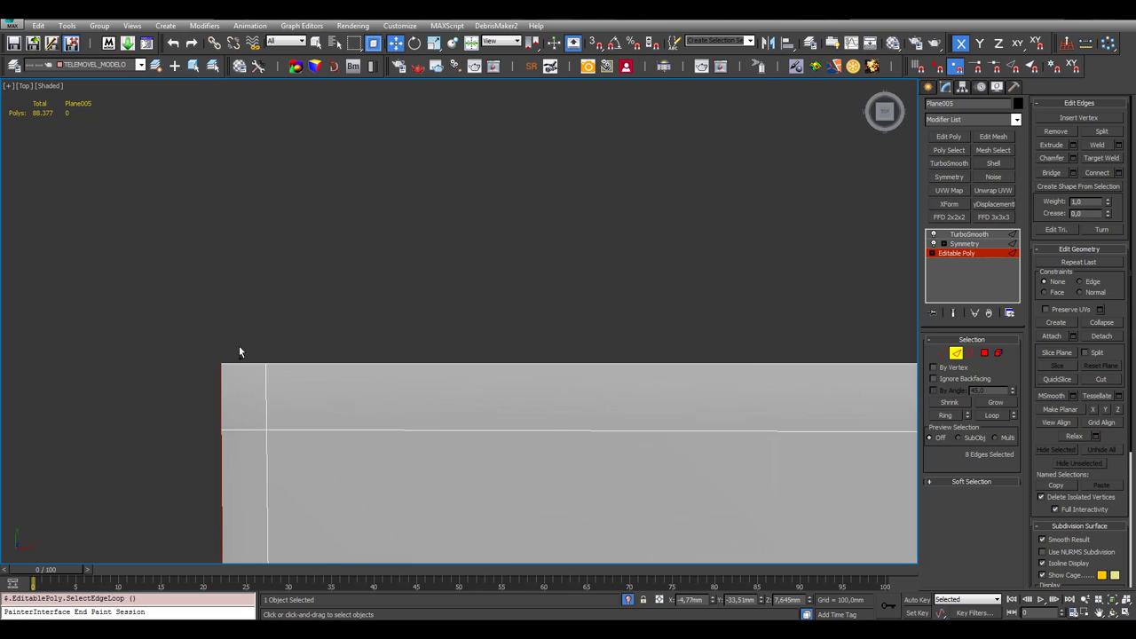
{"action": "left_click", "coordinate": [242, 363], "text": "ctrl"}
{"action": "left_click", "coordinate": [996, 416]}
{"action": "middle_click_drag", "start_coordinate": [635, 371], "coordinate": [467, 340]}
{"action": "scroll", "coordinate": [467, 340], "scroll_direction": "up", "scroll_amount": 3}
{"action": "scroll", "coordinate": [670, 430], "scroll_direction": "down", "scroll_amount": 1}
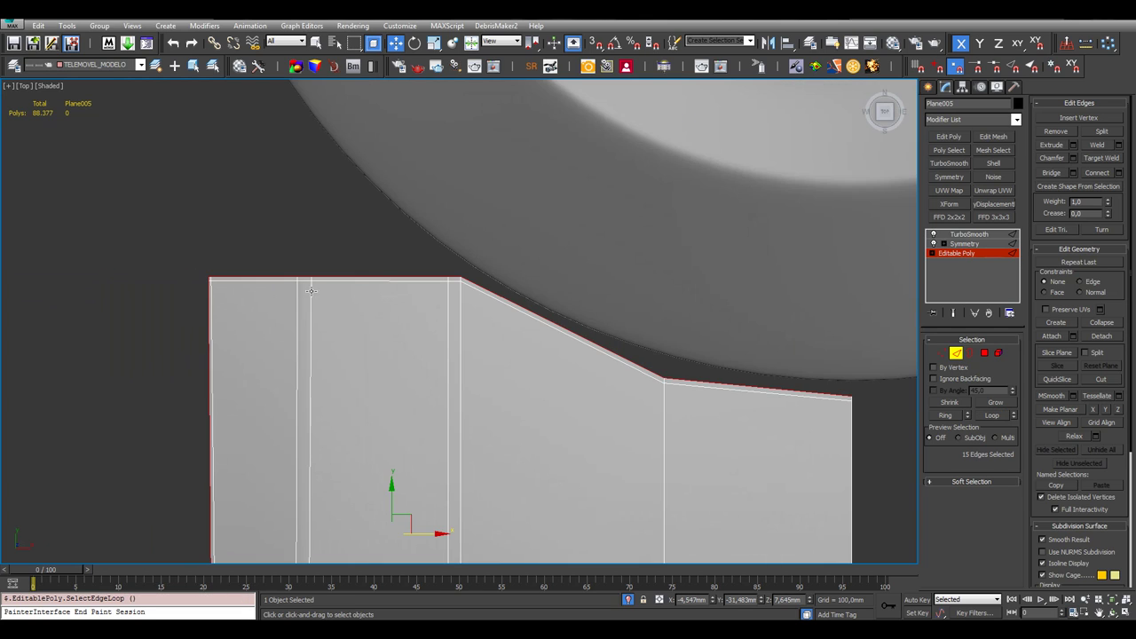
In the maximized Front view, extrude the selected border edges straight down a short distance, to a height of about 7.36 mm
{"action": "middle_click_drag", "start_coordinate": [670, 430], "coordinate": [627, 271]}
{"action": "key", "text": "alt+w"}
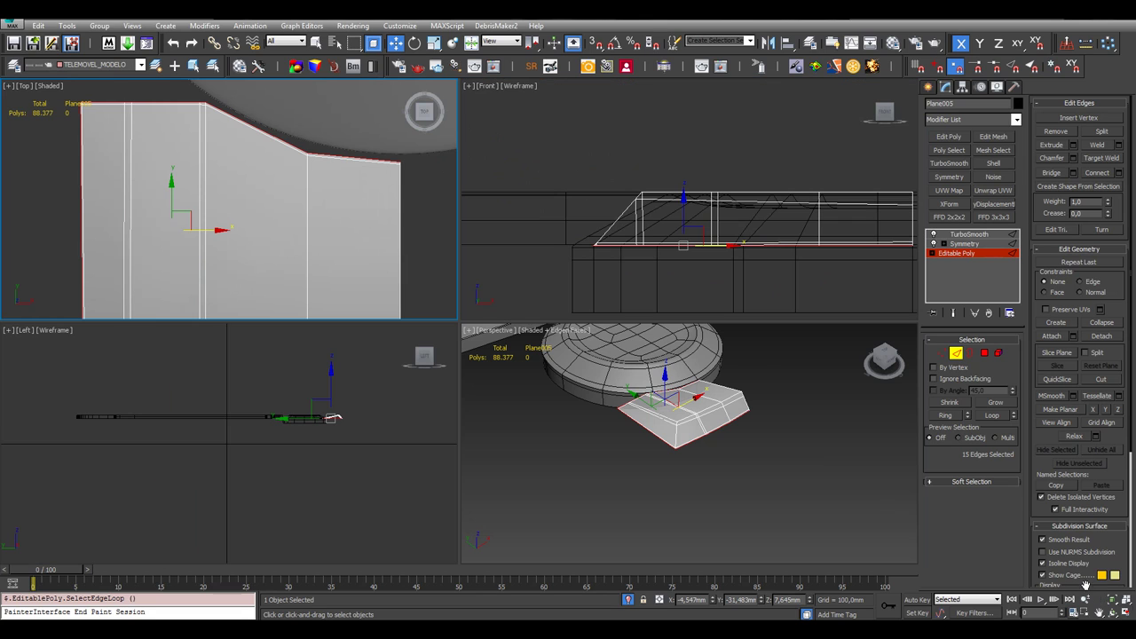
{"action": "right_click", "coordinate": [785, 446]}
{"action": "middle_click_drag", "start_coordinate": [724, 266], "coordinate": [621, 66]}
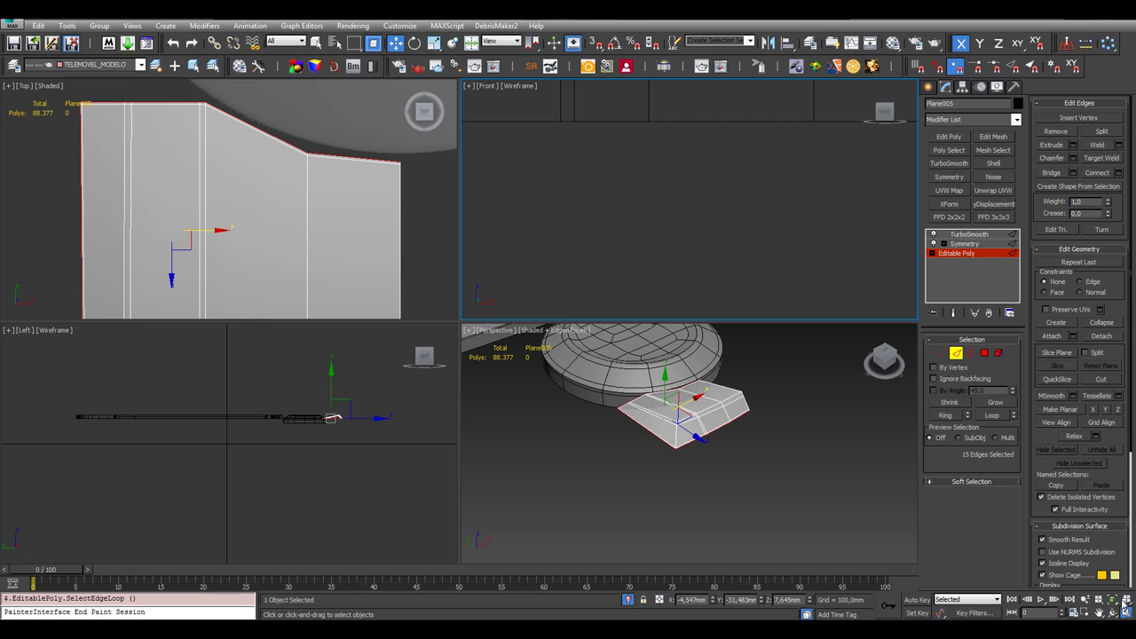
{"action": "key", "text": "alt+w"}
{"action": "scroll", "coordinate": [416, 241], "scroll_direction": "down", "scroll_amount": 8}
{"action": "scroll", "coordinate": [484, 384], "scroll_direction": "up", "scroll_amount": 8}
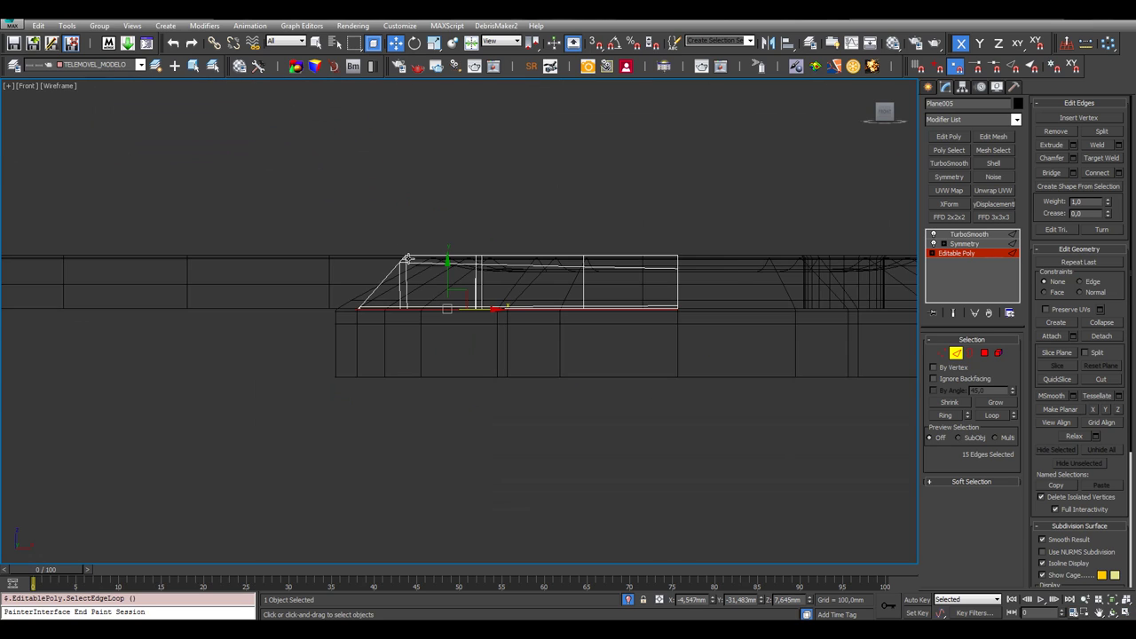
{"action": "middle_click_drag", "start_coordinate": [485, 384], "coordinate": [582, 282]}
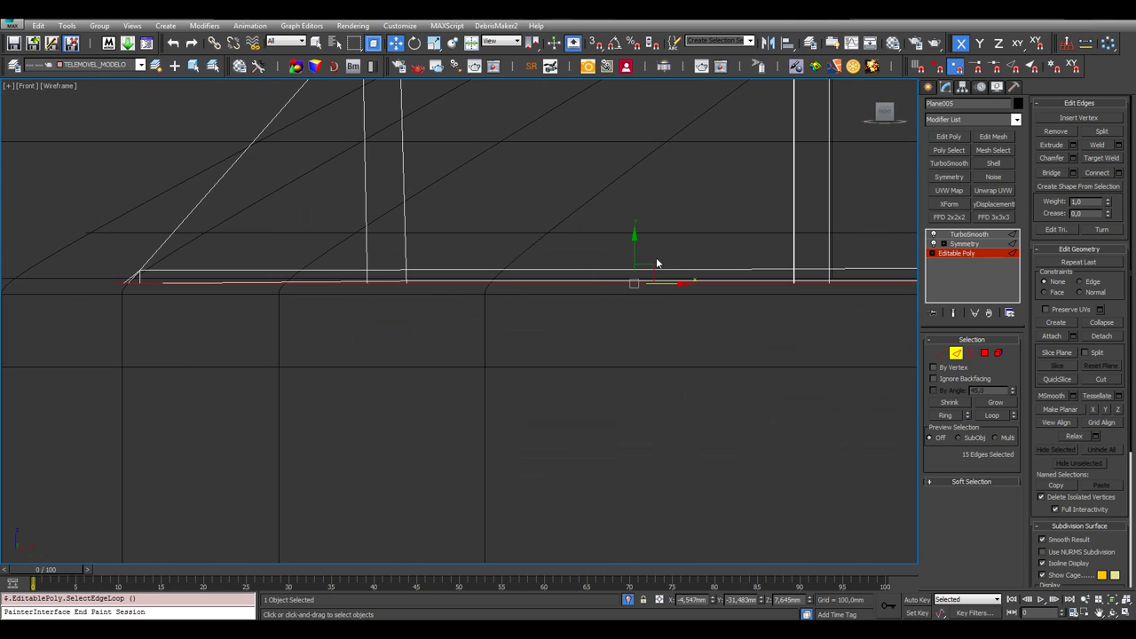
{"action": "left_click_drag", "start_coordinate": [634, 253], "coordinate": [634, 329]}
Extrude the border edges down again to a height of about 6.30 mm, level with the round button's base
{"action": "scroll", "coordinate": [492, 203], "scroll_direction": "down", "scroll_amount": 3}
{"action": "scroll", "coordinate": [522, 218], "scroll_direction": "down", "scroll_amount": 2}
{"action": "scroll", "coordinate": [526, 219], "scroll_direction": "up", "scroll_amount": 2}
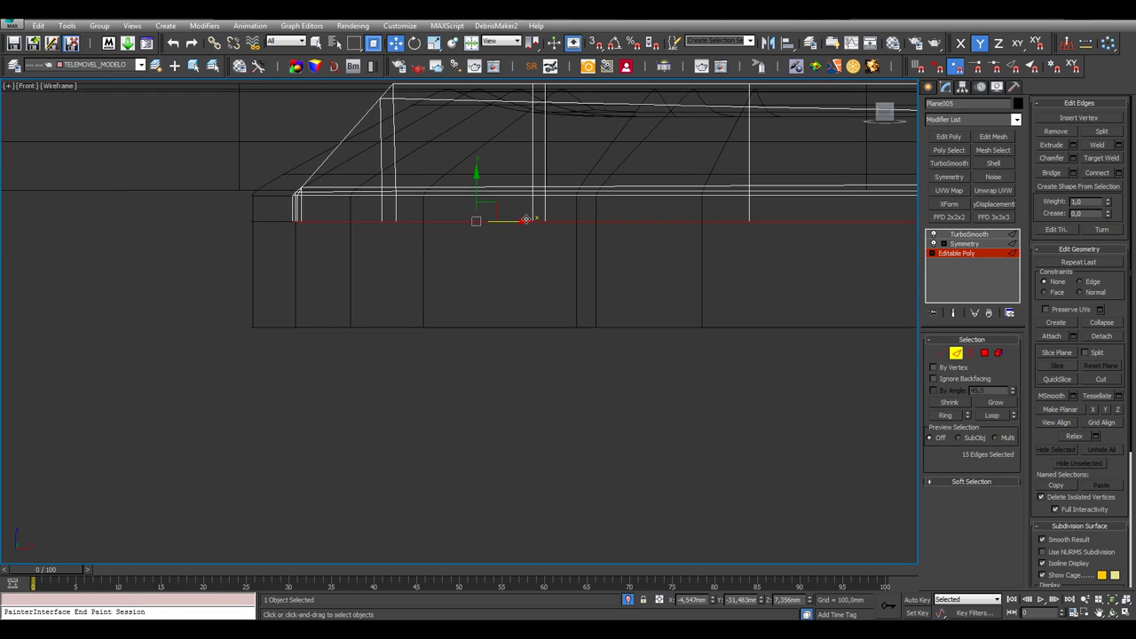
{"action": "scroll", "coordinate": [498, 204], "scroll_direction": "up", "scroll_amount": 2}
{"action": "left_click_drag", "start_coordinate": [465, 201], "coordinate": [445, 351]}
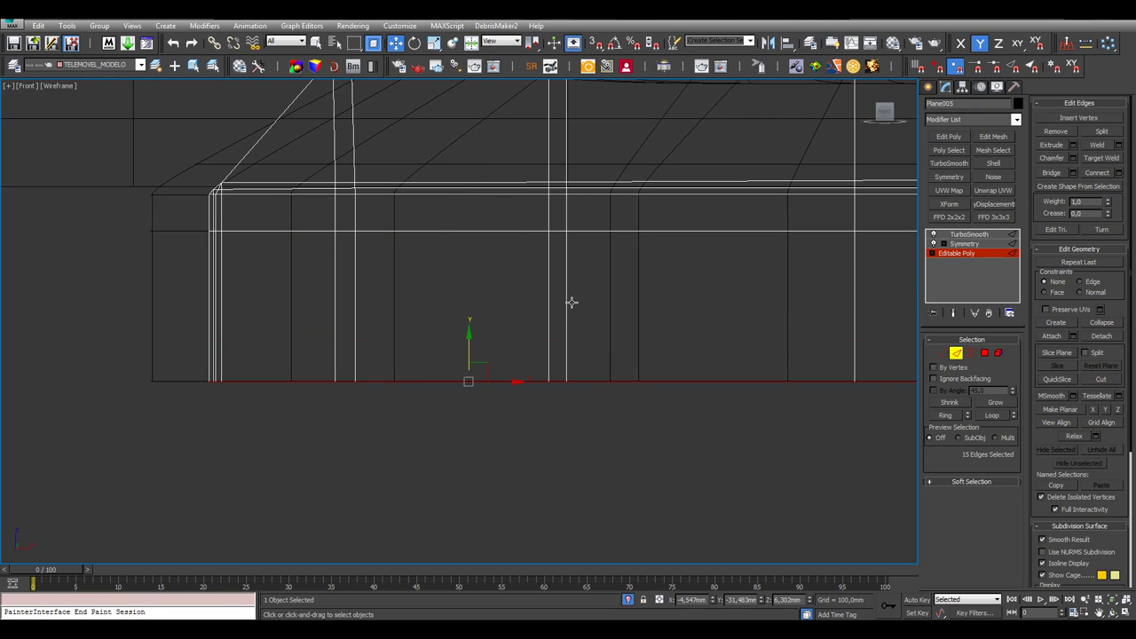
Return to the TurboSmooth level, deselect the key and examine its new side walls in the Perspective view without edged faces
{"action": "left_click", "coordinate": [954, 234]}
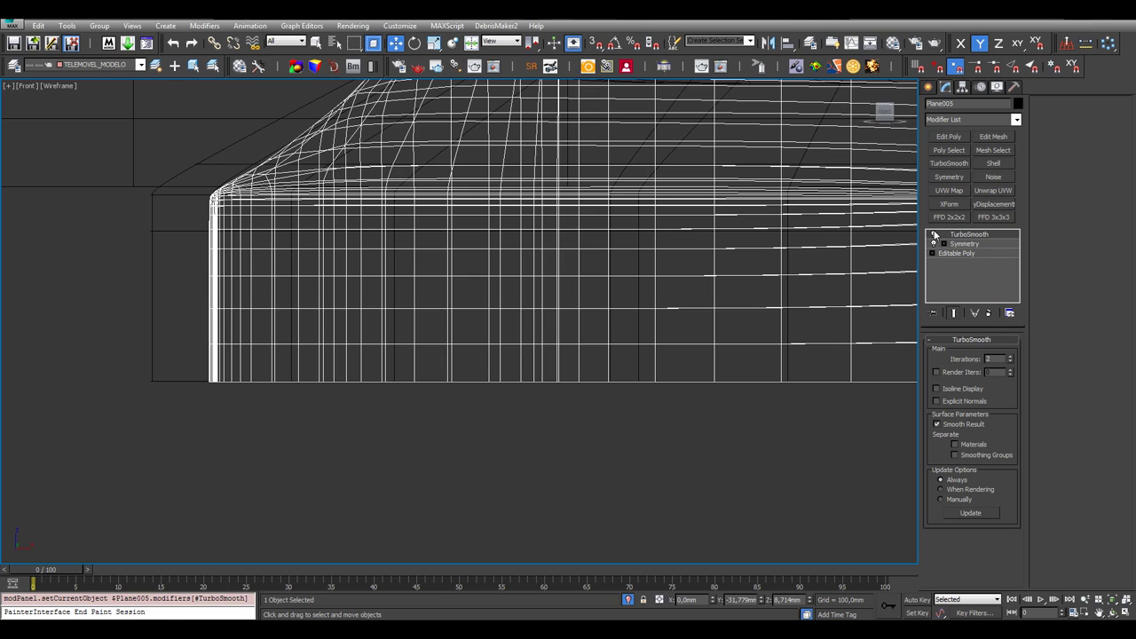
{"action": "left_click", "coordinate": [636, 455]}
{"action": "left_click", "coordinate": [1125, 612]}
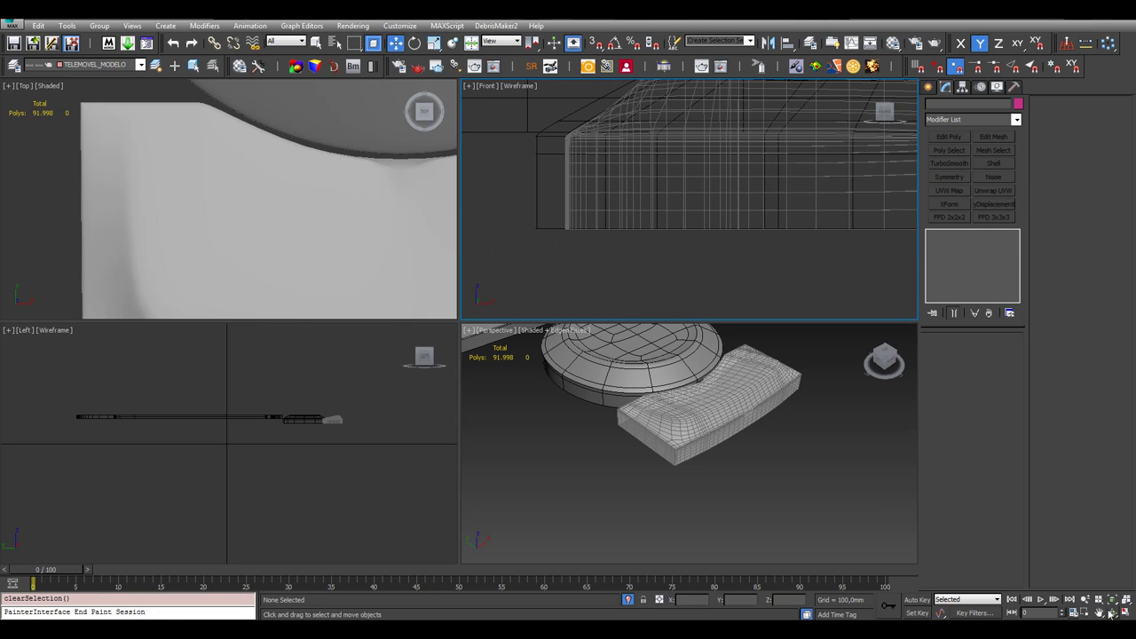
{"action": "left_click", "coordinate": [802, 515]}
{"action": "key", "text": "alt+w"}
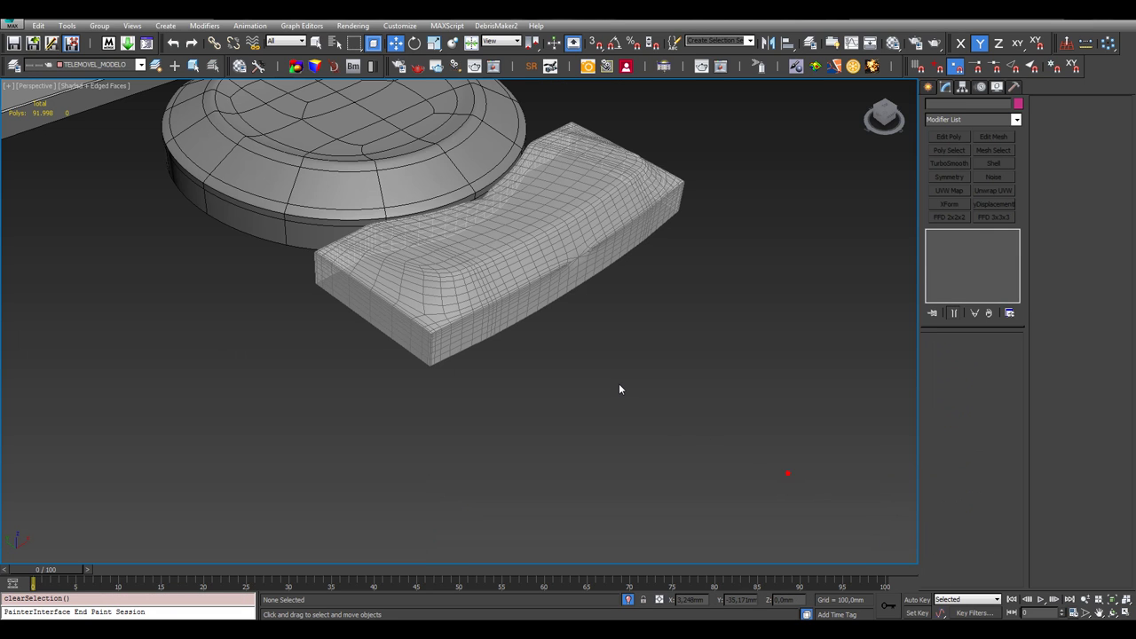
{"action": "scroll", "coordinate": [554, 279], "scroll_direction": "up", "scroll_amount": 3}
{"action": "key", "text": "F4"}
Set the key's Symmetry weld threshold to 0,1 mm and deselect the key
{"action": "left_click", "coordinate": [554, 279]}
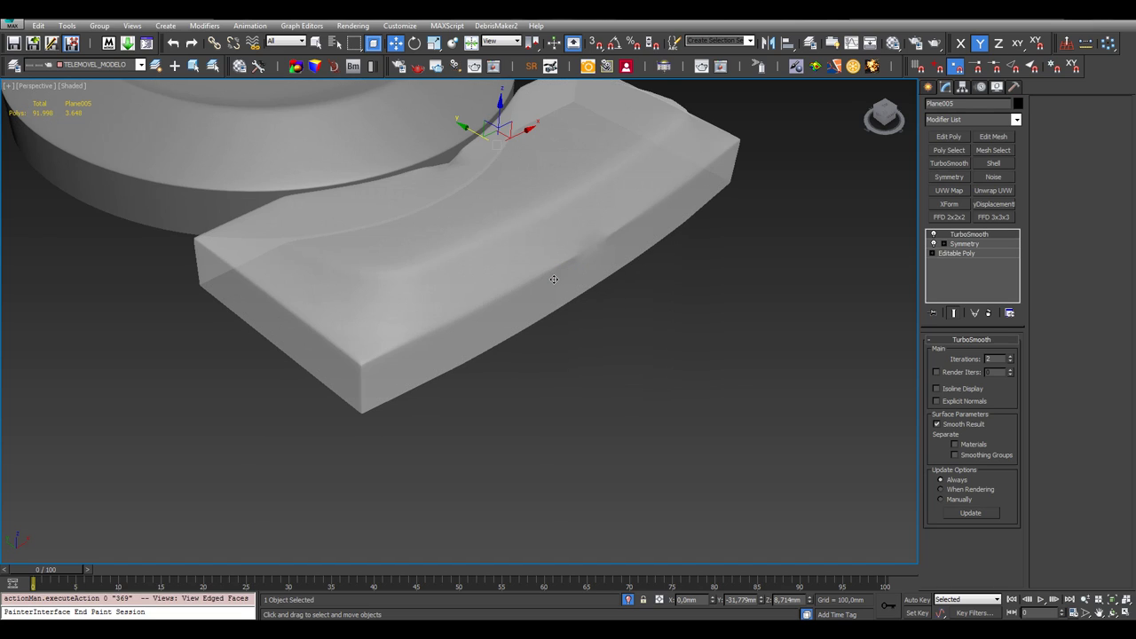
{"action": "left_click", "coordinate": [963, 243]}
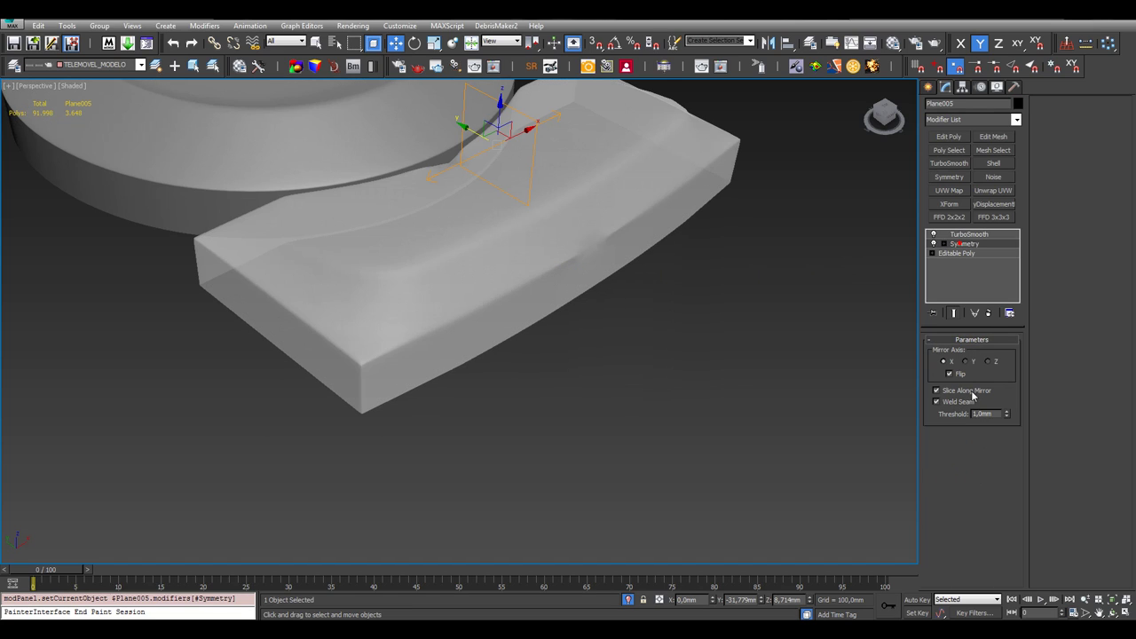
{"action": "left_click_drag", "start_coordinate": [988, 414], "coordinate": [965, 415]}
{"action": "type", "text": "0,1"}
{"action": "key", "text": "Return"}
{"action": "left_click", "coordinate": [604, 392]}
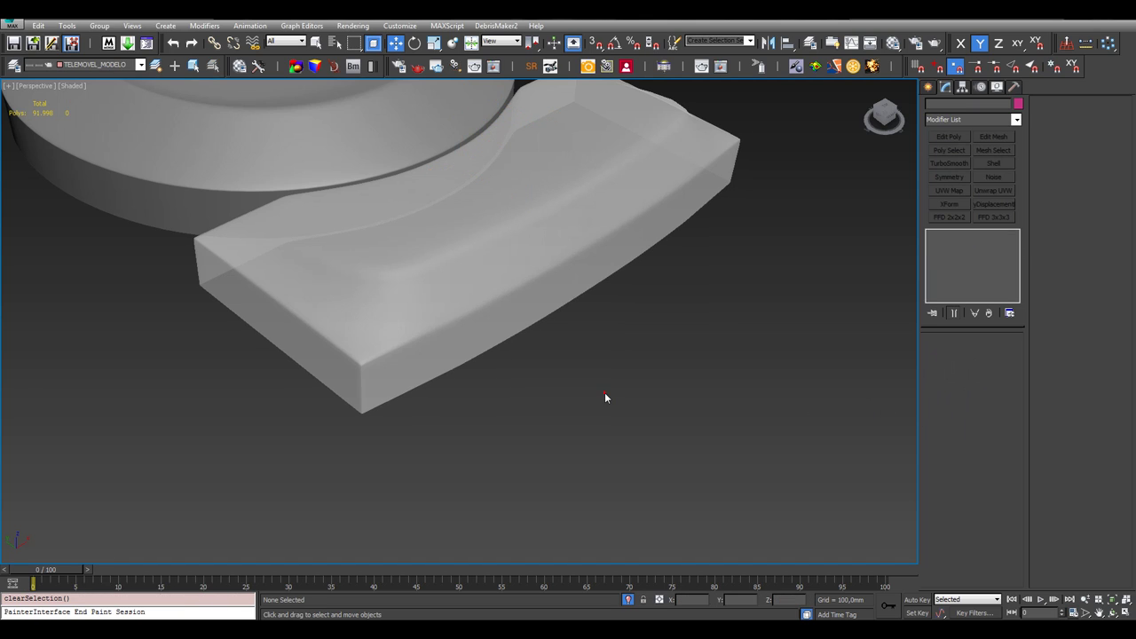
Turn off the key's see-through display, examine its smoothed shape from several angles and deselect it
{"action": "scroll", "coordinate": [611, 379], "scroll_direction": "down", "scroll_amount": 3}
{"action": "middle_click_drag", "start_coordinate": [611, 379], "coordinate": [639, 347], "text": "alt"}
{"action": "left_click", "coordinate": [609, 283]}
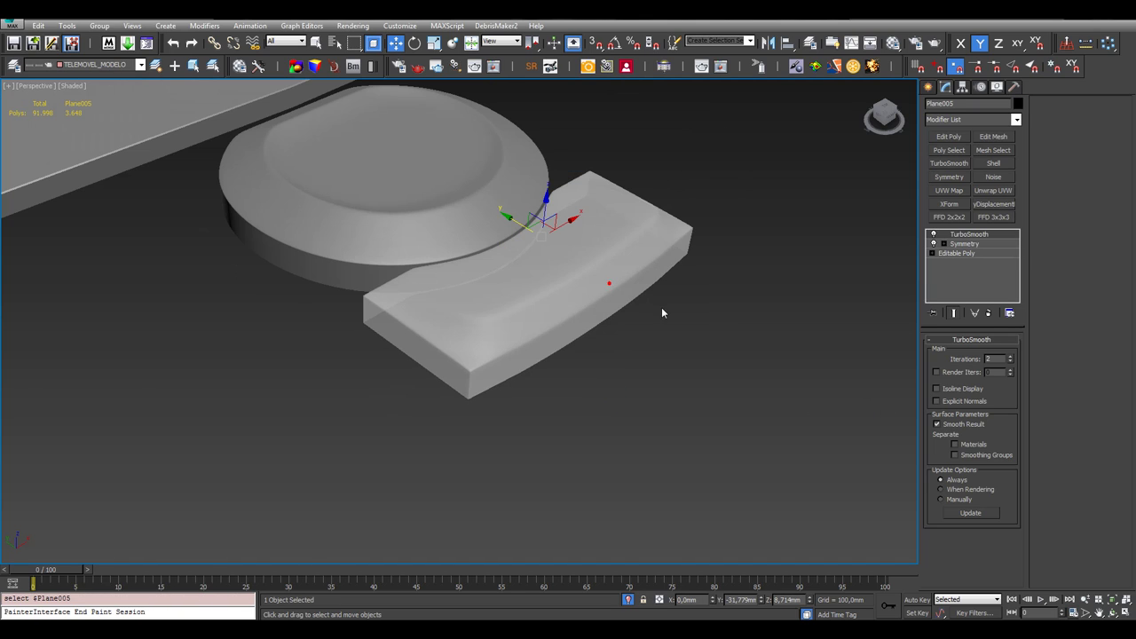
{"action": "left_click", "coordinate": [1114, 610]}
{"action": "left_click_drag", "start_coordinate": [419, 378], "coordinate": [467, 337]}
{"action": "key", "text": "alt+x"}
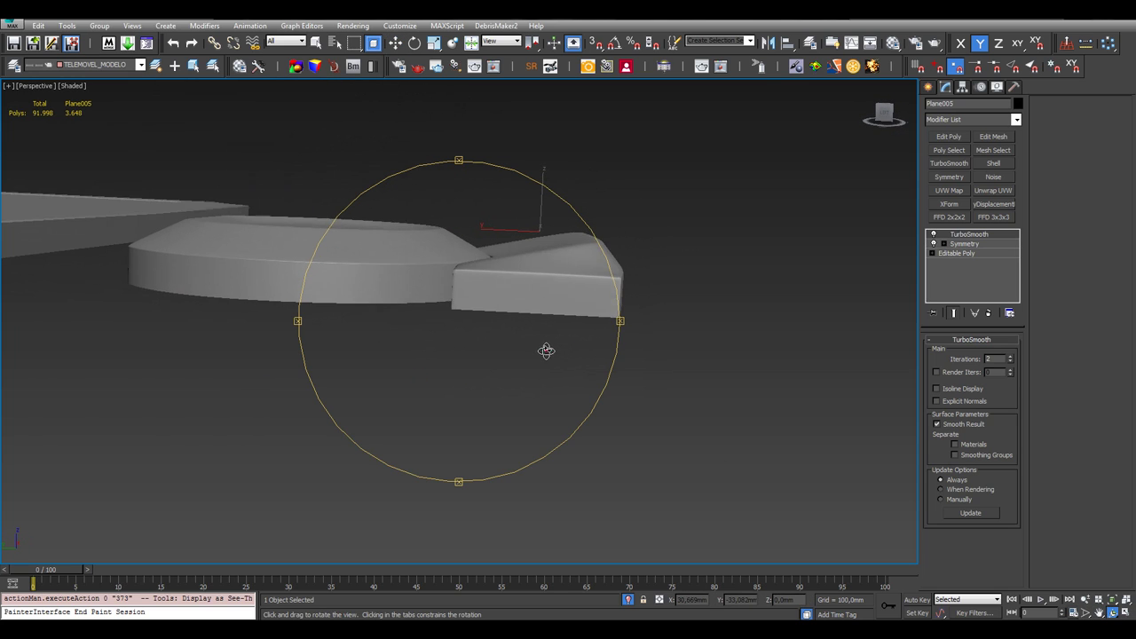
{"action": "left_click_drag", "start_coordinate": [542, 353], "coordinate": [465, 414]}
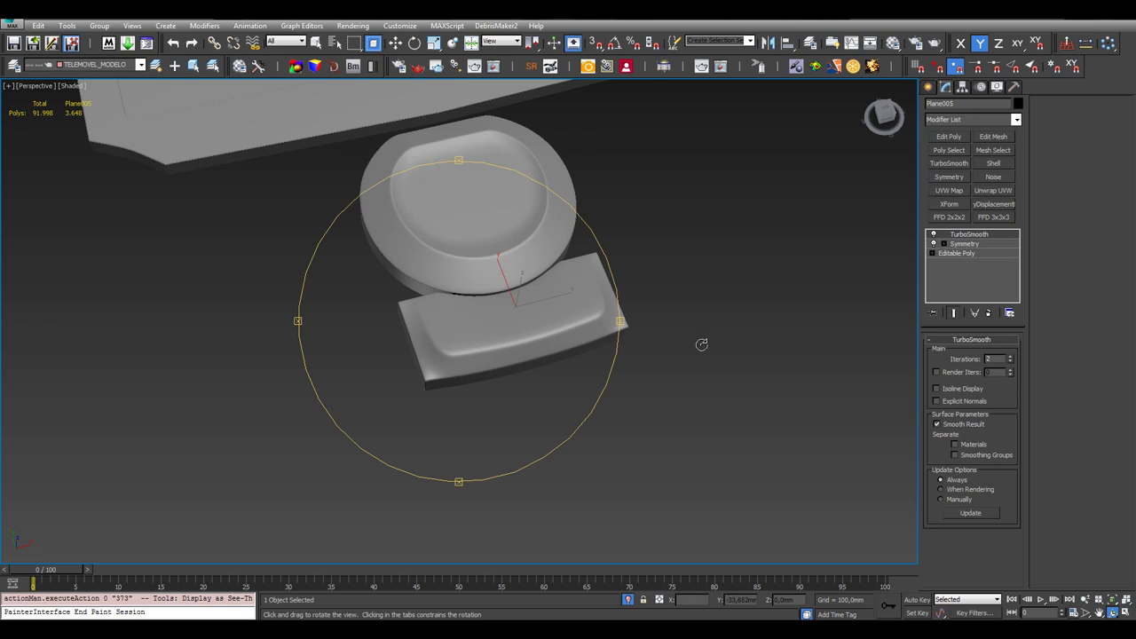
{"action": "key", "text": "w"}
{"action": "left_click", "coordinate": [716, 340]}
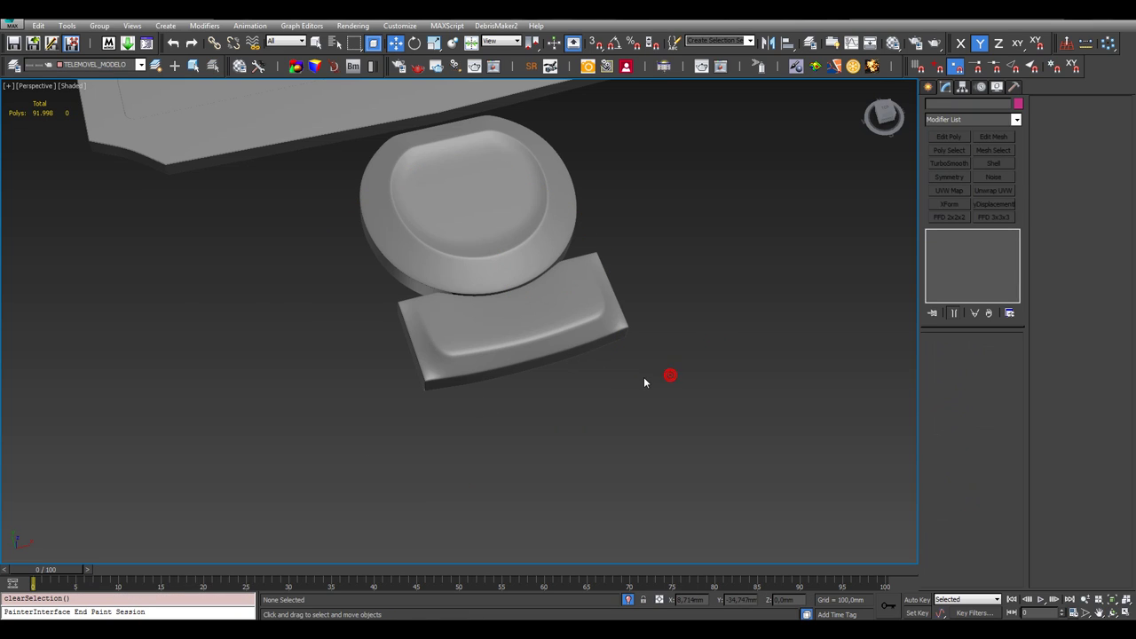
Exit isolation to show the whole phone and examine the key against the keypad reference in the Perspective view
{"action": "scroll", "coordinate": [645, 382], "scroll_direction": "down", "scroll_amount": 5}
{"action": "left_click", "coordinate": [628, 600]}
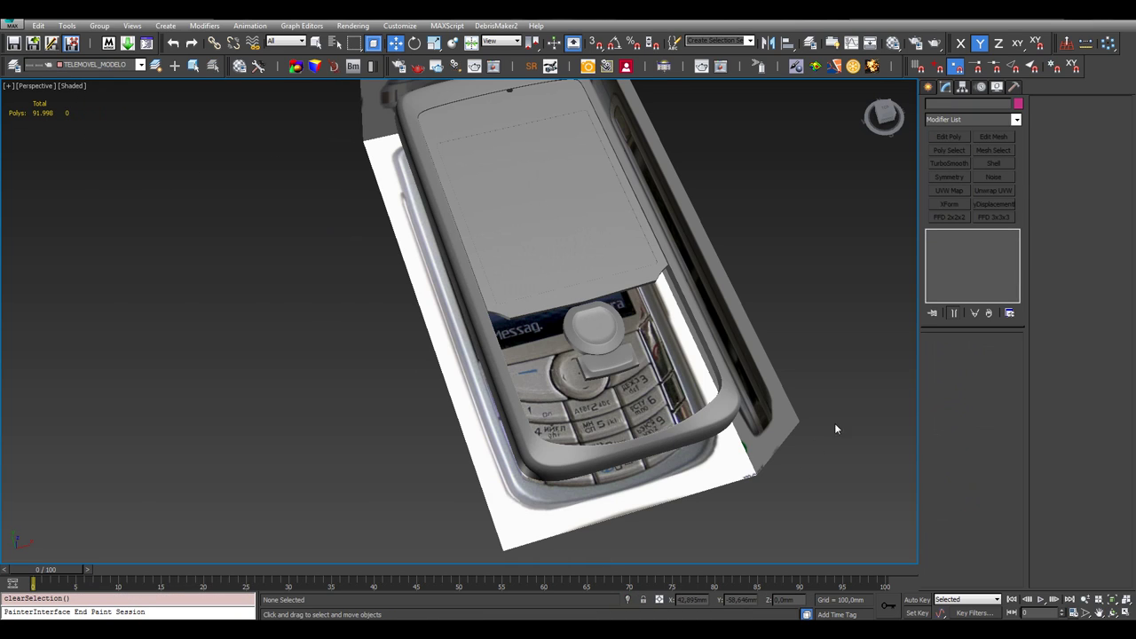
{"action": "scroll", "coordinate": [690, 409], "scroll_direction": "up", "scroll_amount": 6}
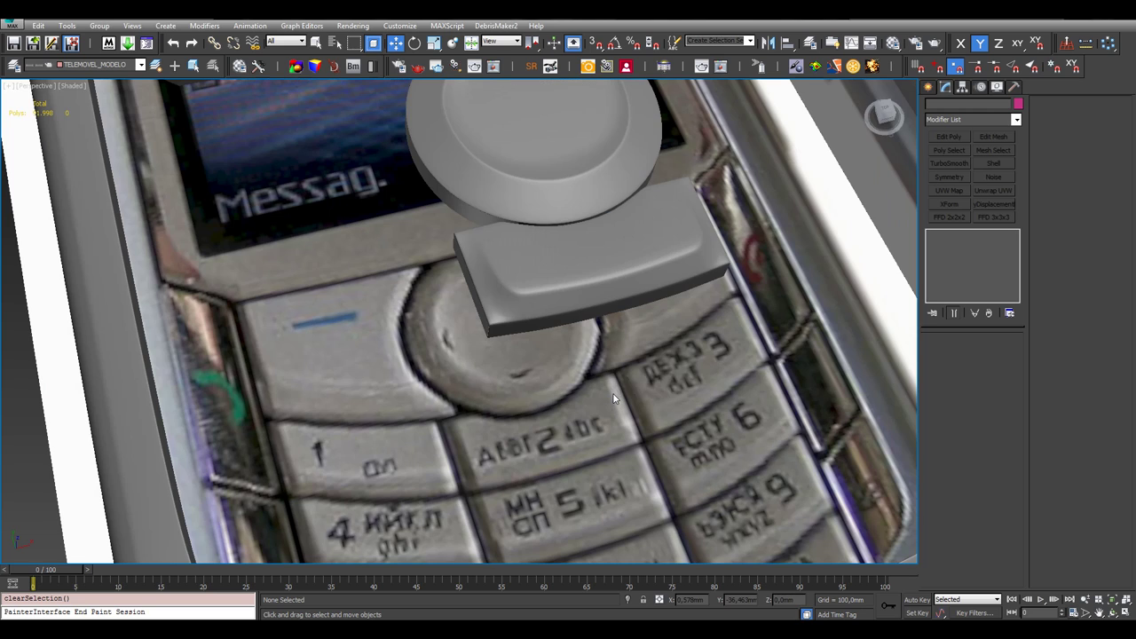
{"action": "left_click", "coordinate": [650, 288]}
{"action": "scroll", "coordinate": [649, 288], "scroll_direction": "down", "scroll_amount": 3}
{"action": "middle_click_drag", "start_coordinate": [759, 258], "coordinate": [679, 336]}
{"action": "left_click", "coordinate": [679, 335]}
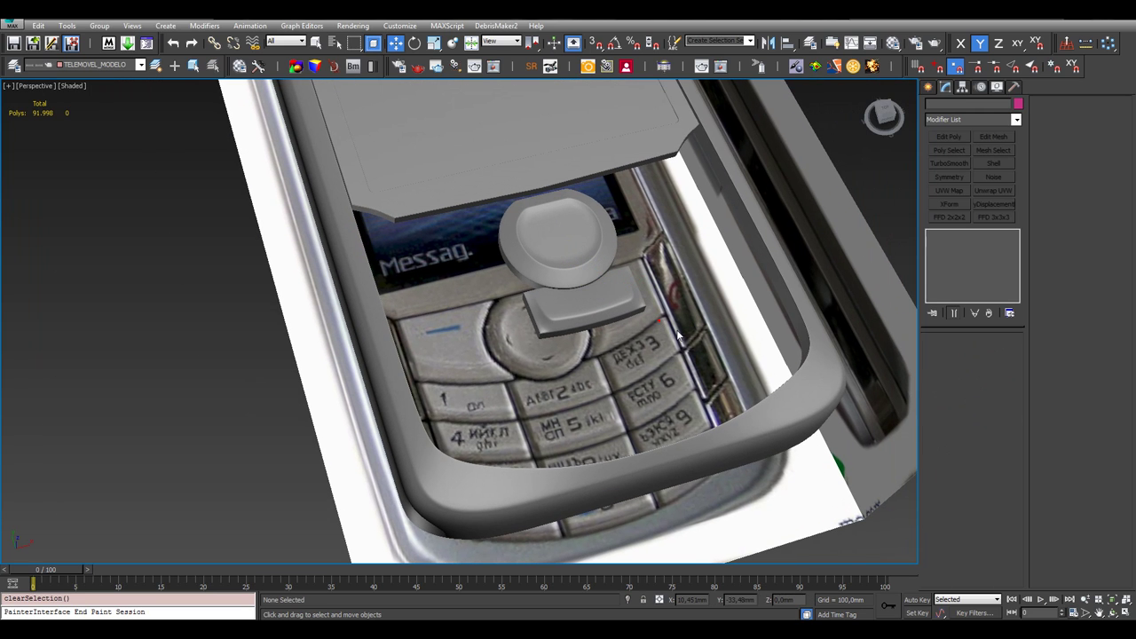
{"action": "left_click", "coordinate": [1113, 613]}
{"action": "left_click_drag", "start_coordinate": [515, 375], "coordinate": [486, 396]}
{"action": "scroll", "coordinate": [487, 395], "scroll_direction": "up", "scroll_amount": 5}
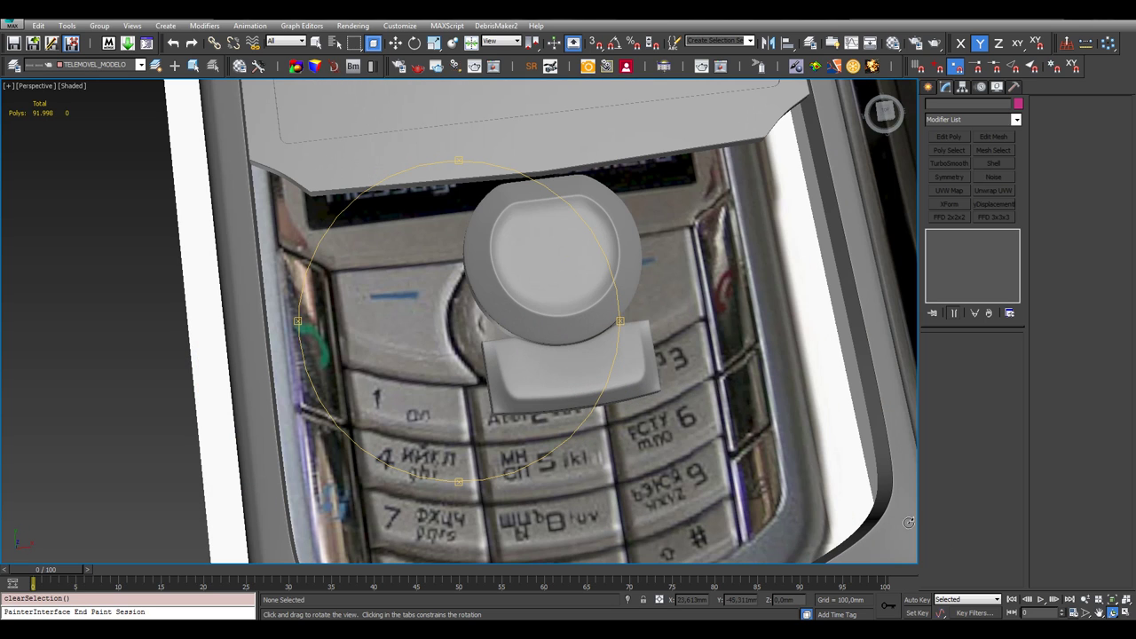
Maximize the Top view and compare the key's outline with the number keys on the reference image
{"action": "left_click", "coordinate": [1124, 612]}
{"action": "right_click", "coordinate": [381, 246]}
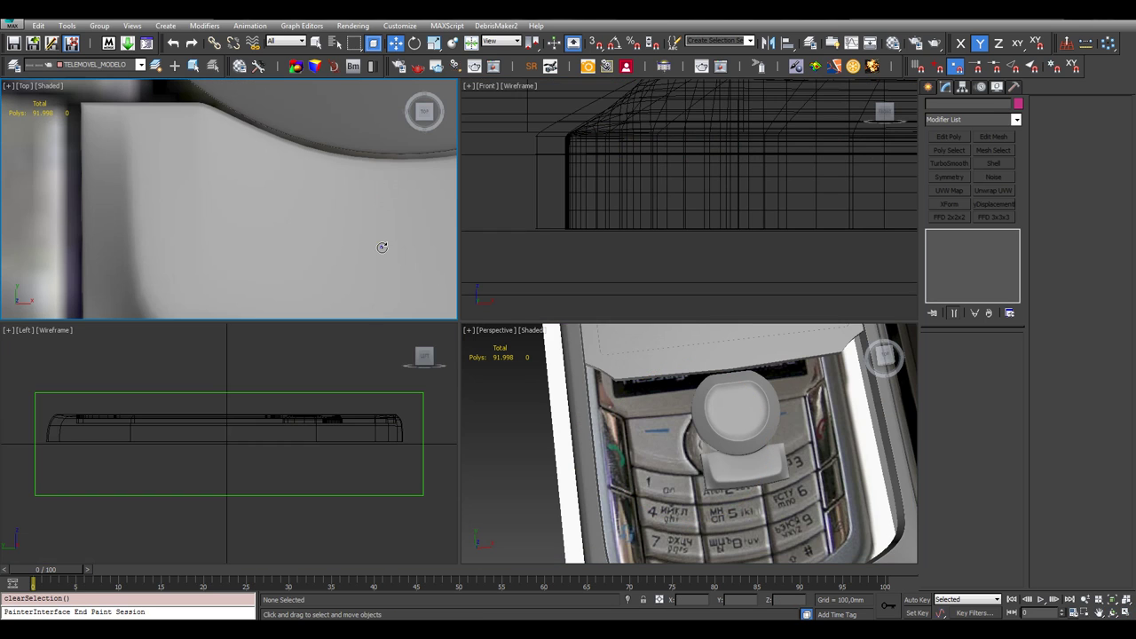
{"action": "left_click", "coordinate": [1125, 612]}
{"action": "scroll", "coordinate": [387, 231], "scroll_direction": "down", "scroll_amount": 5}
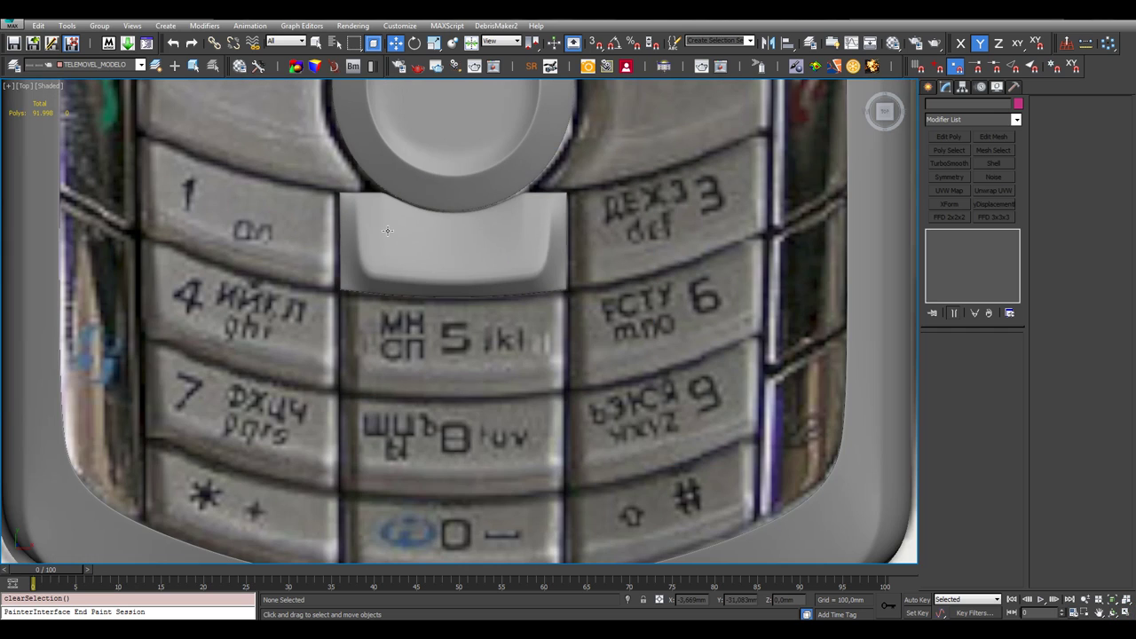
{"action": "scroll", "coordinate": [469, 305], "scroll_direction": "down", "scroll_amount": 4}
{"action": "scroll", "coordinate": [469, 306], "scroll_direction": "up", "scroll_amount": 6}
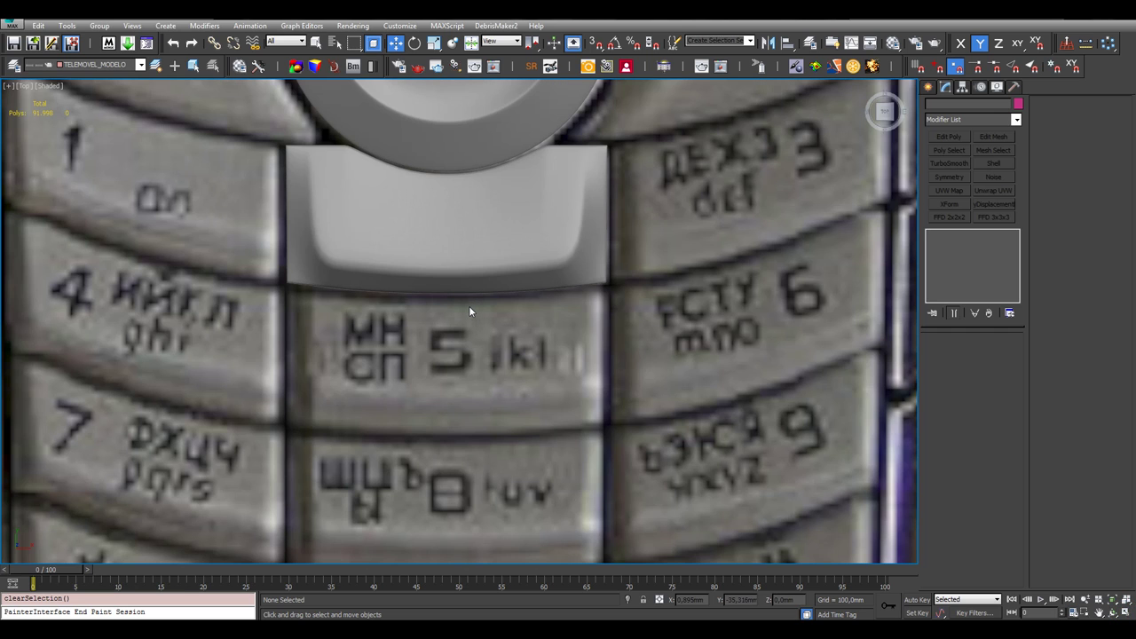
{"action": "scroll", "coordinate": [461, 284], "scroll_direction": "down", "scroll_amount": 6}
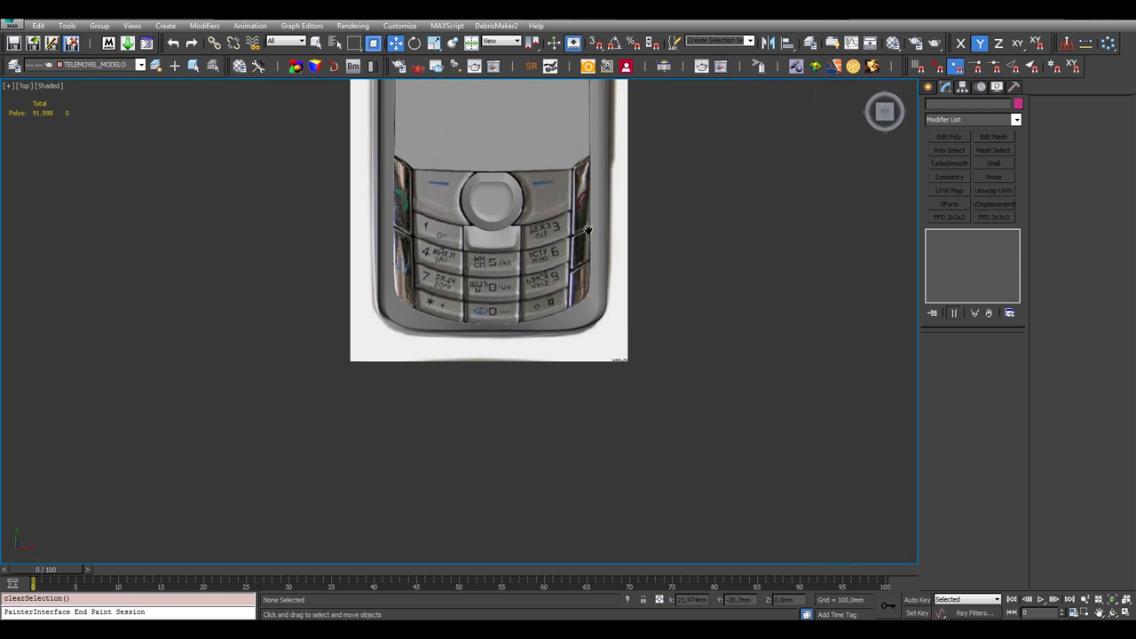
{"action": "scroll", "coordinate": [459, 274], "scroll_direction": "up", "scroll_amount": 4}
{"action": "scroll", "coordinate": [507, 310], "scroll_direction": "down", "scroll_amount": 2}
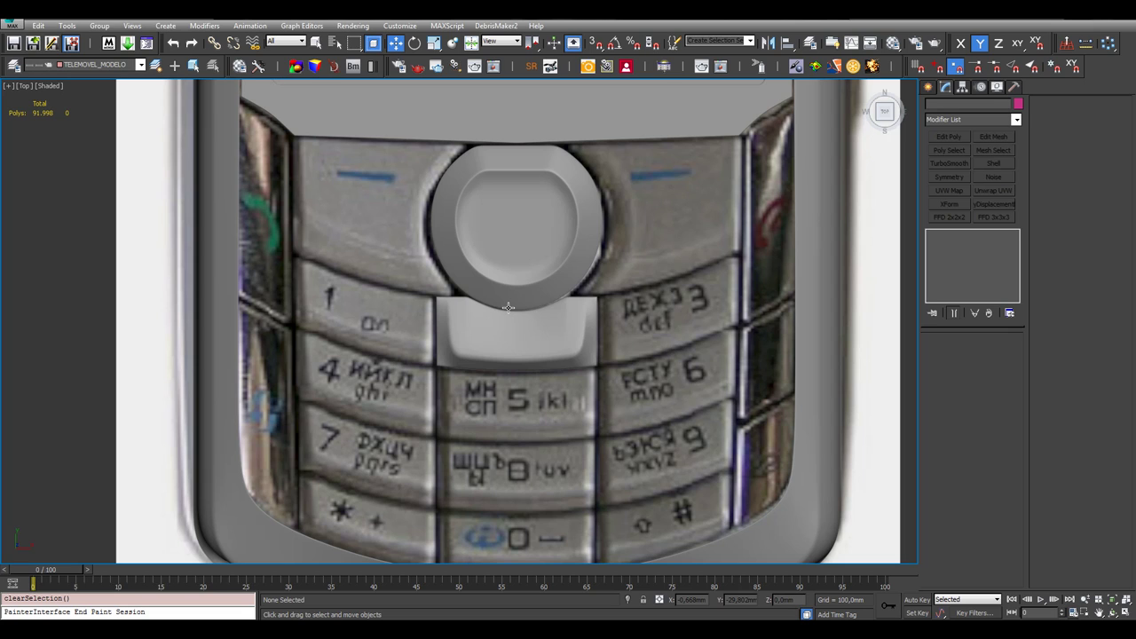
Examine the smoothed number 2 key's width and position against the reference keys beside and below it, checking its wireframe once
{"action": "scroll", "coordinate": [576, 368], "scroll_direction": "up", "scroll_amount": 3}
{"action": "scroll", "coordinate": [572, 323], "scroll_direction": "down", "scroll_amount": 3}
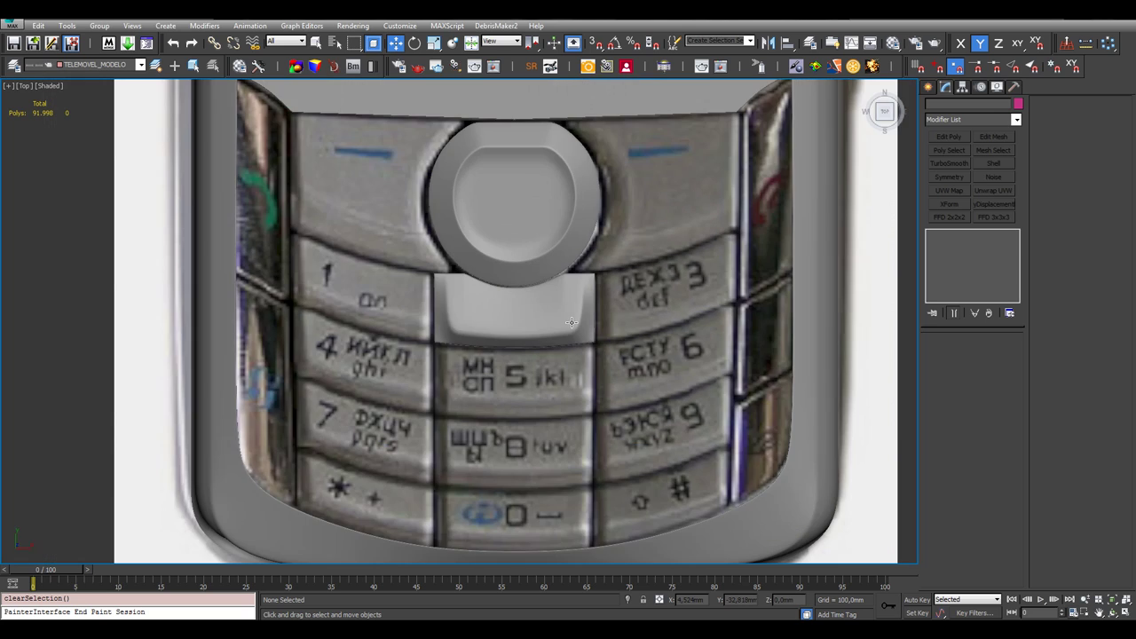
{"action": "scroll", "coordinate": [571, 322], "scroll_direction": "down", "scroll_amount": 4}
{"action": "scroll", "coordinate": [526, 339], "scroll_direction": "up", "scroll_amount": 5}
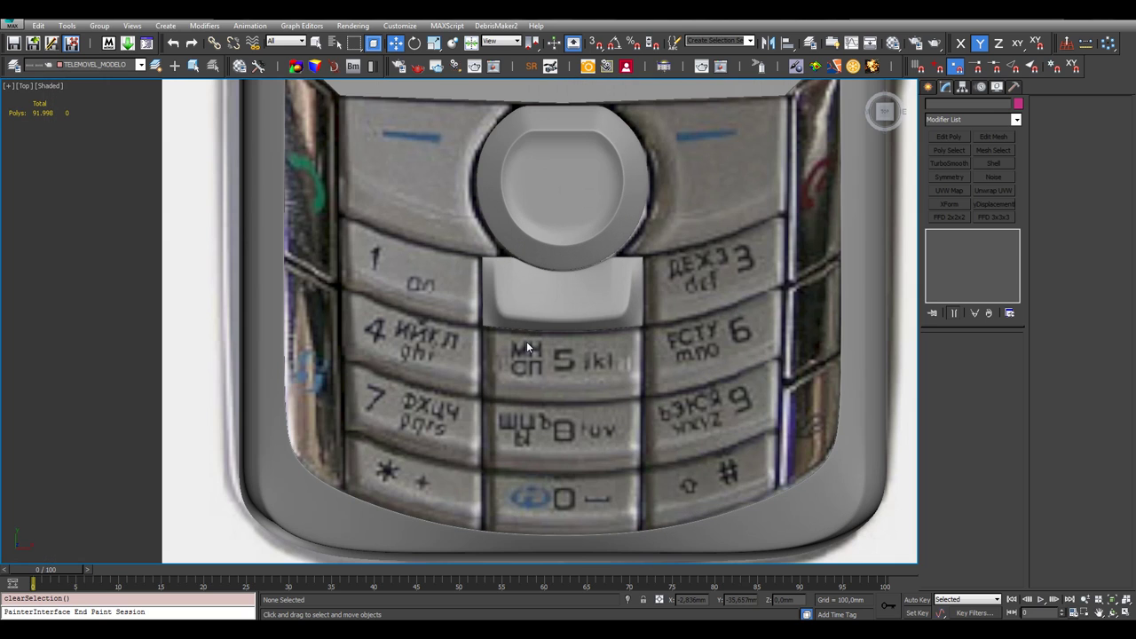
{"action": "scroll", "coordinate": [563, 398], "scroll_direction": "down", "scroll_amount": 1}
{"action": "left_click", "coordinate": [497, 284]}
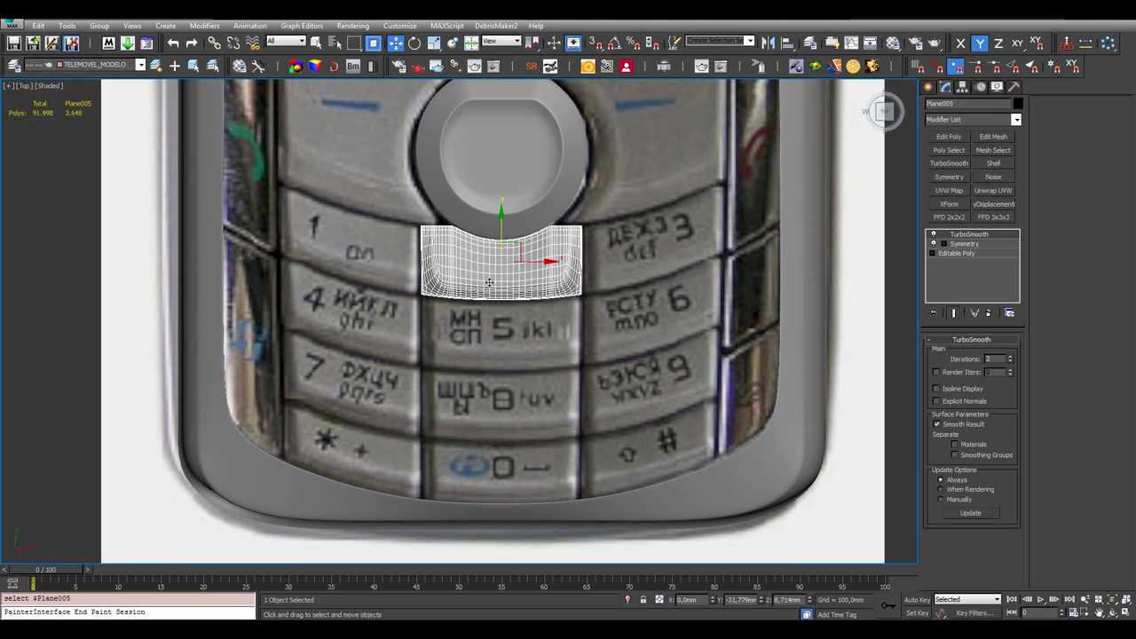
{"action": "left_click", "coordinate": [495, 352]}
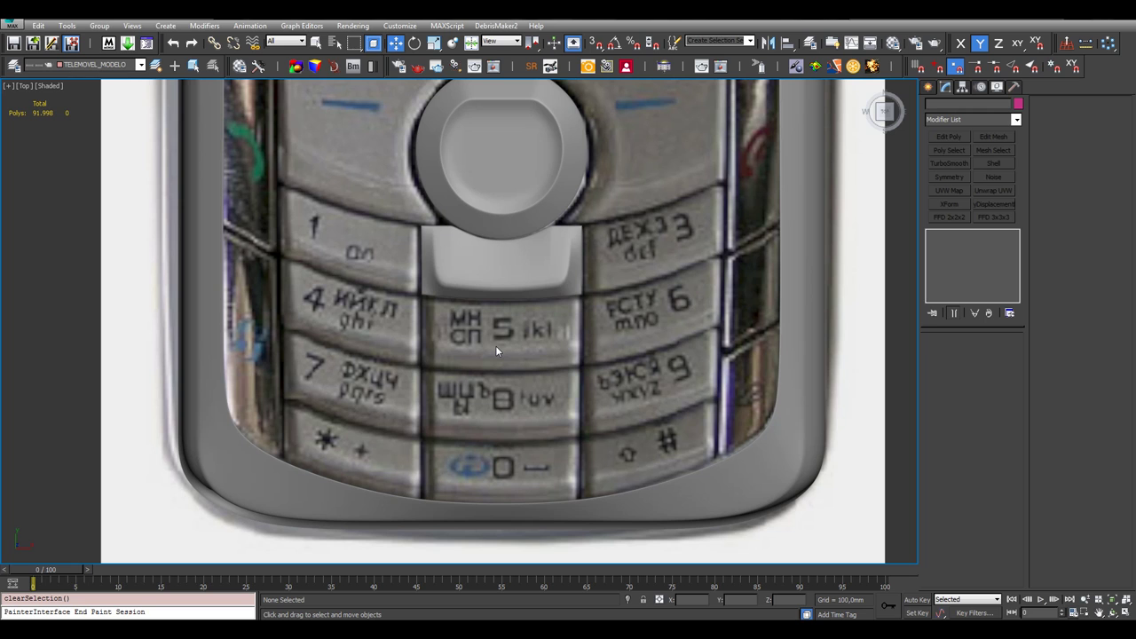
{"action": "scroll", "coordinate": [520, 379], "scroll_direction": "down", "scroll_amount": 1}
{"action": "scroll", "coordinate": [522, 382], "scroll_direction": "down", "scroll_amount": 2}
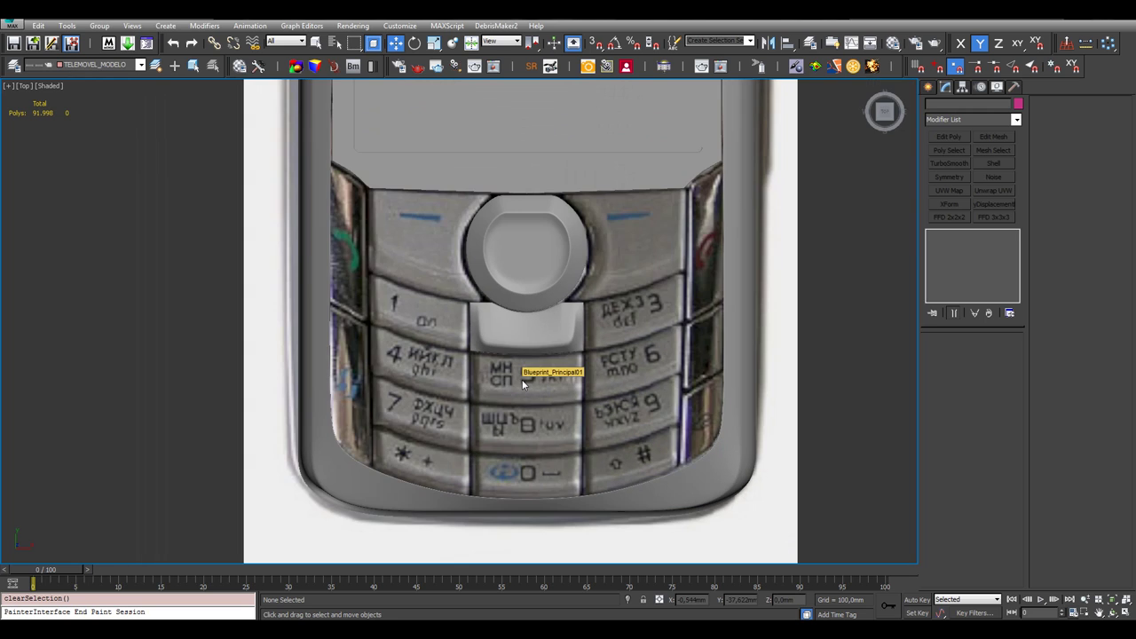
{"action": "scroll", "coordinate": [559, 355], "scroll_direction": "up", "scroll_amount": 4}
{"action": "scroll", "coordinate": [551, 291], "scroll_direction": "down", "scroll_amount": 4}
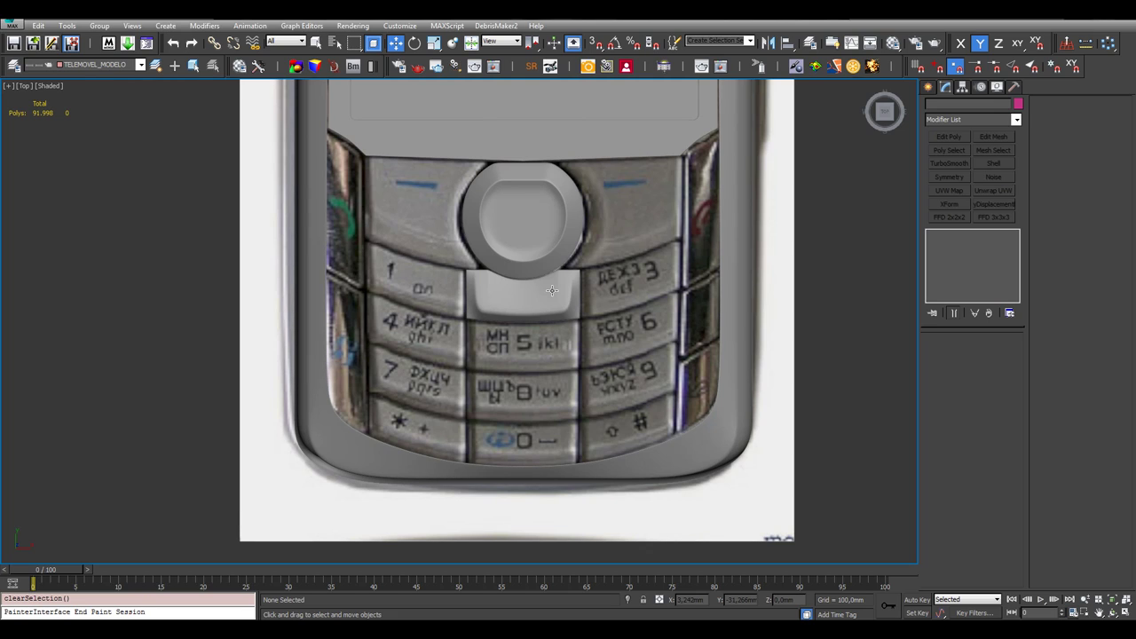
Turn off the Symmetry modifier on the number 2 key to show only its modelled half, and deselect the key
{"action": "left_click", "coordinate": [551, 290]}
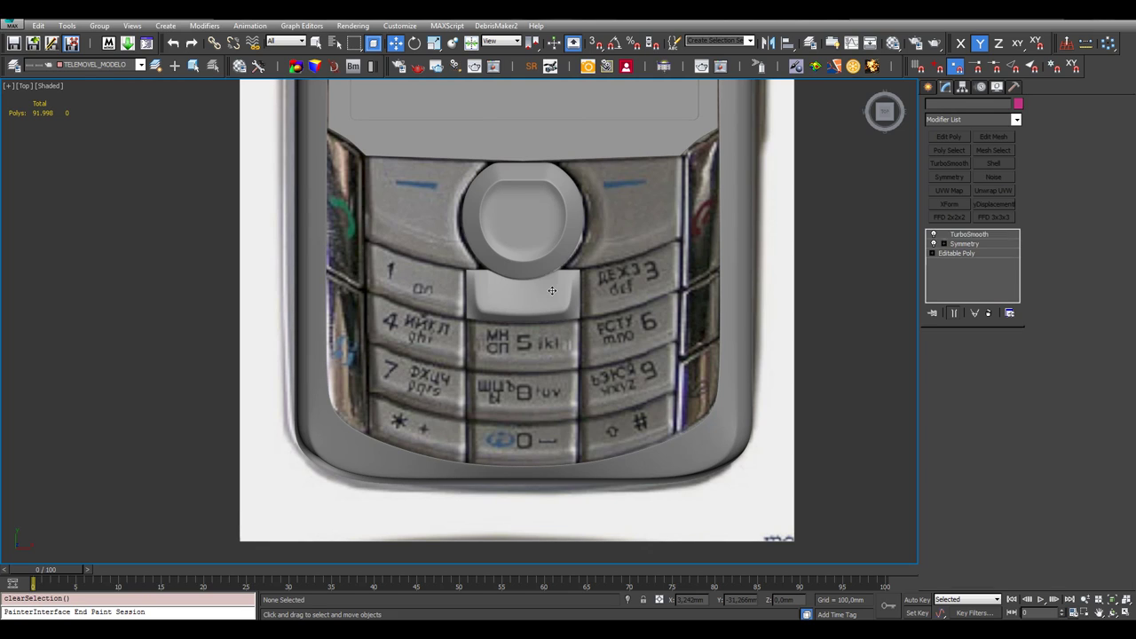
{"action": "left_click", "coordinate": [934, 244]}
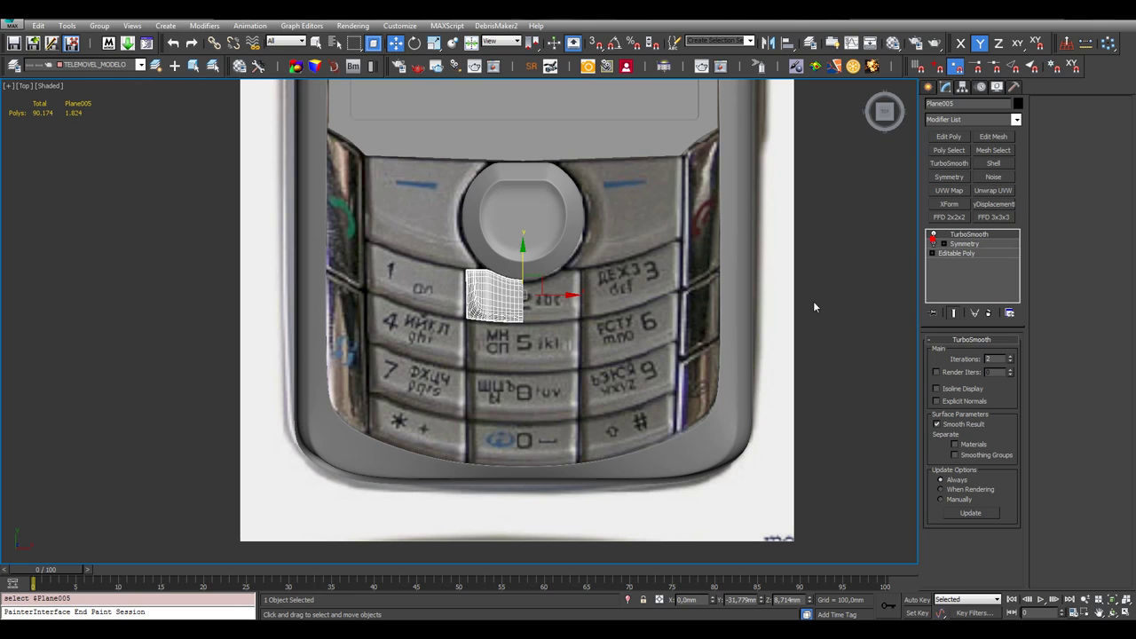
{"action": "left_click", "coordinate": [645, 356]}
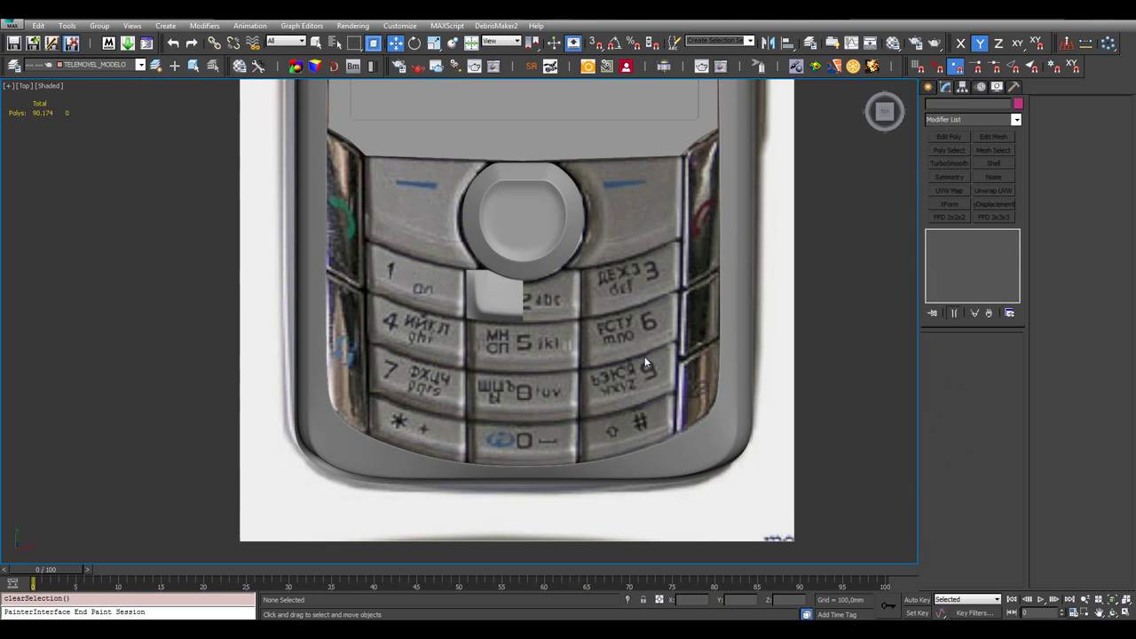